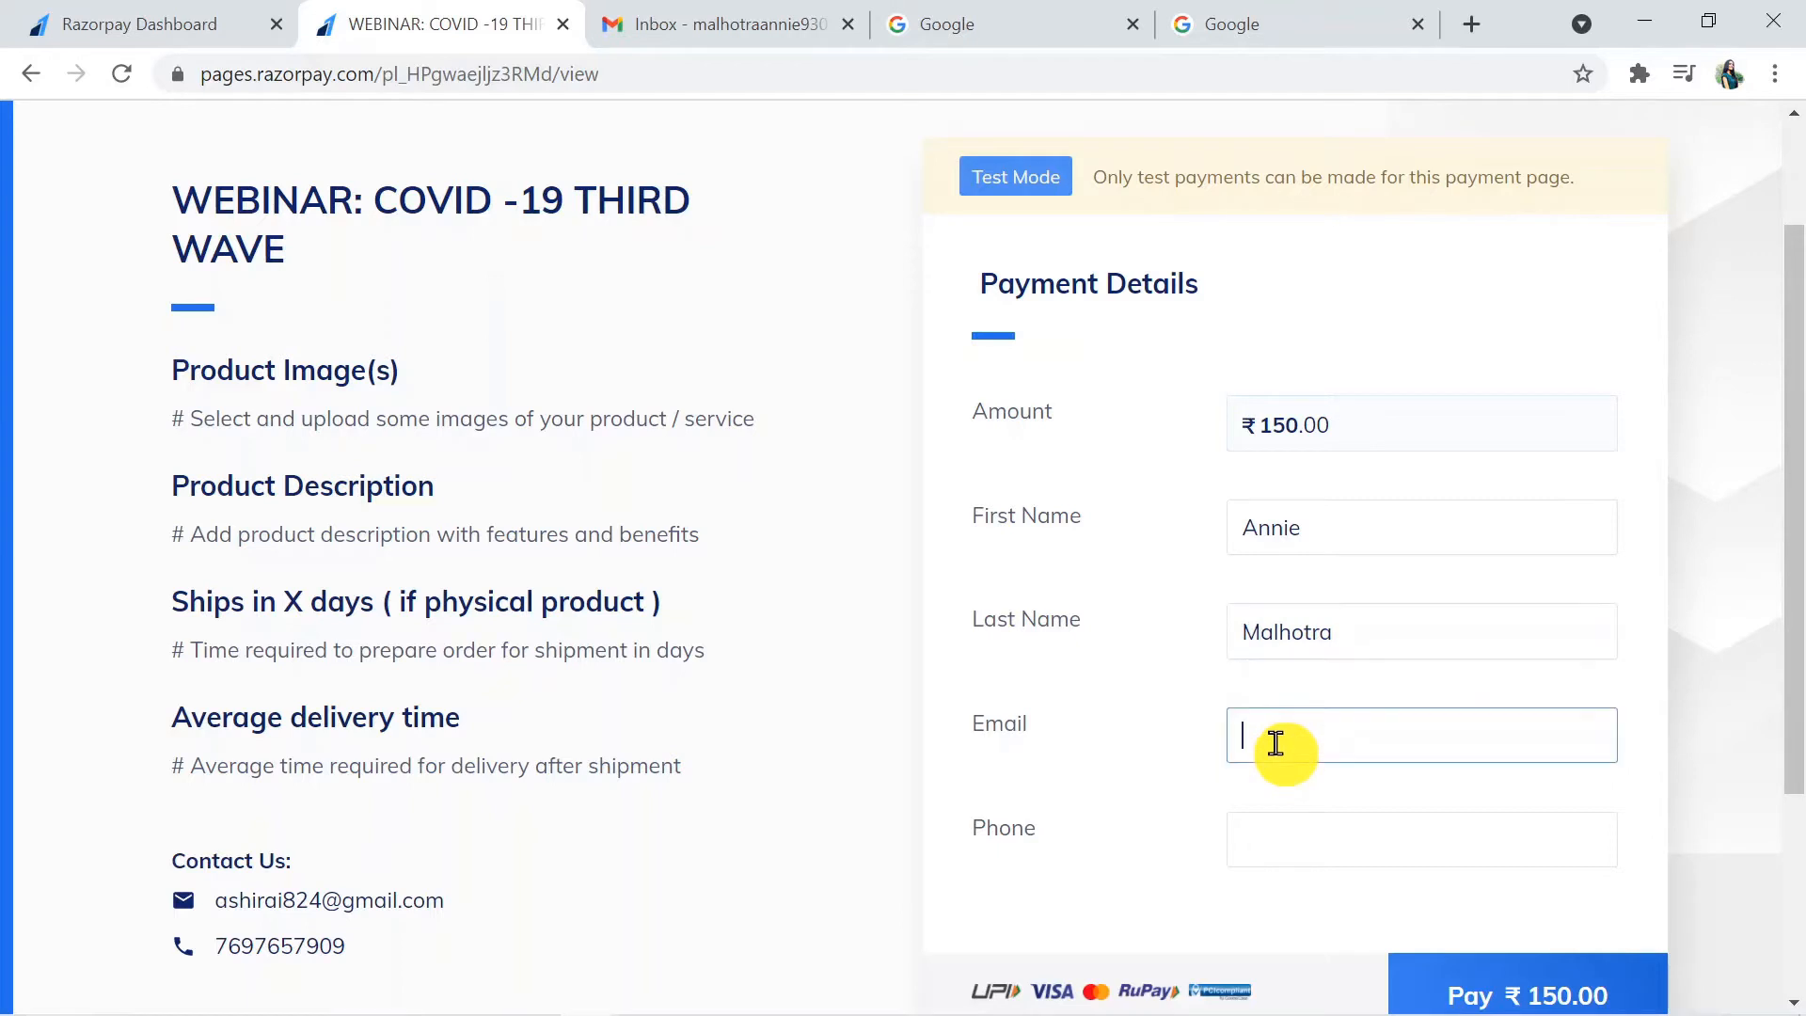
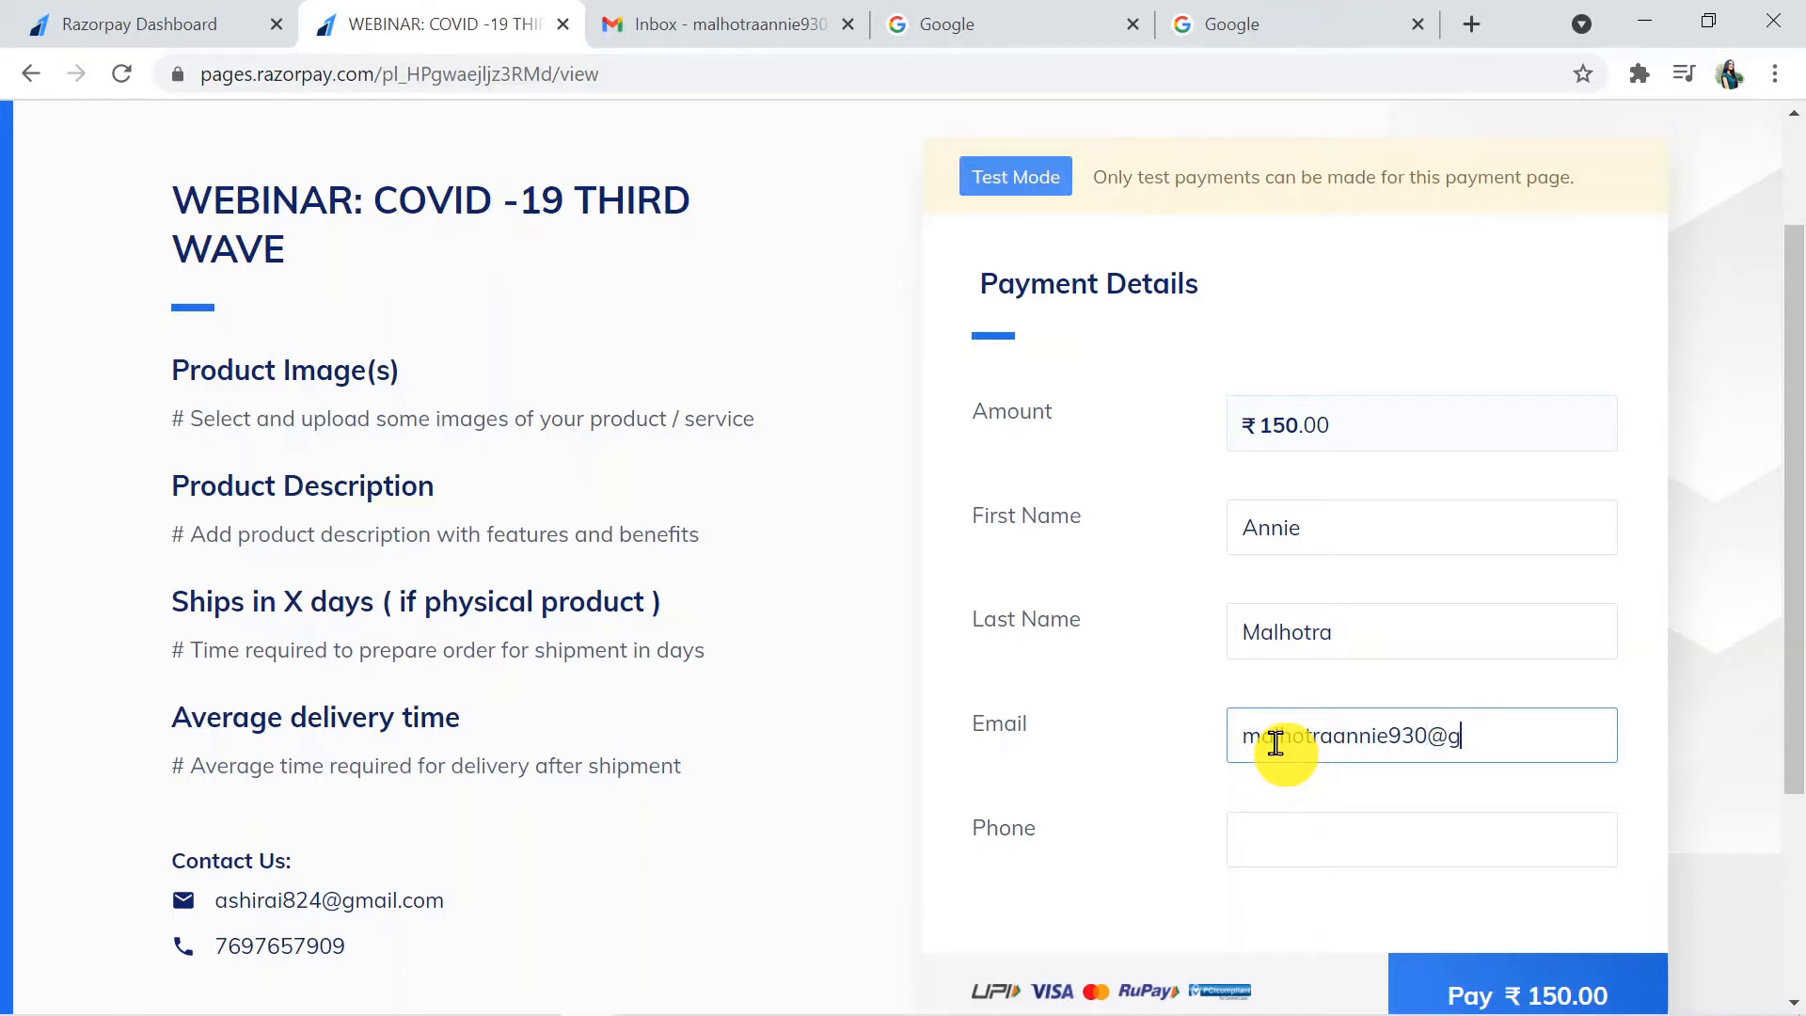
- Fill in the payer's email address and phone number in the webinar's payment details
click(1268, 866)
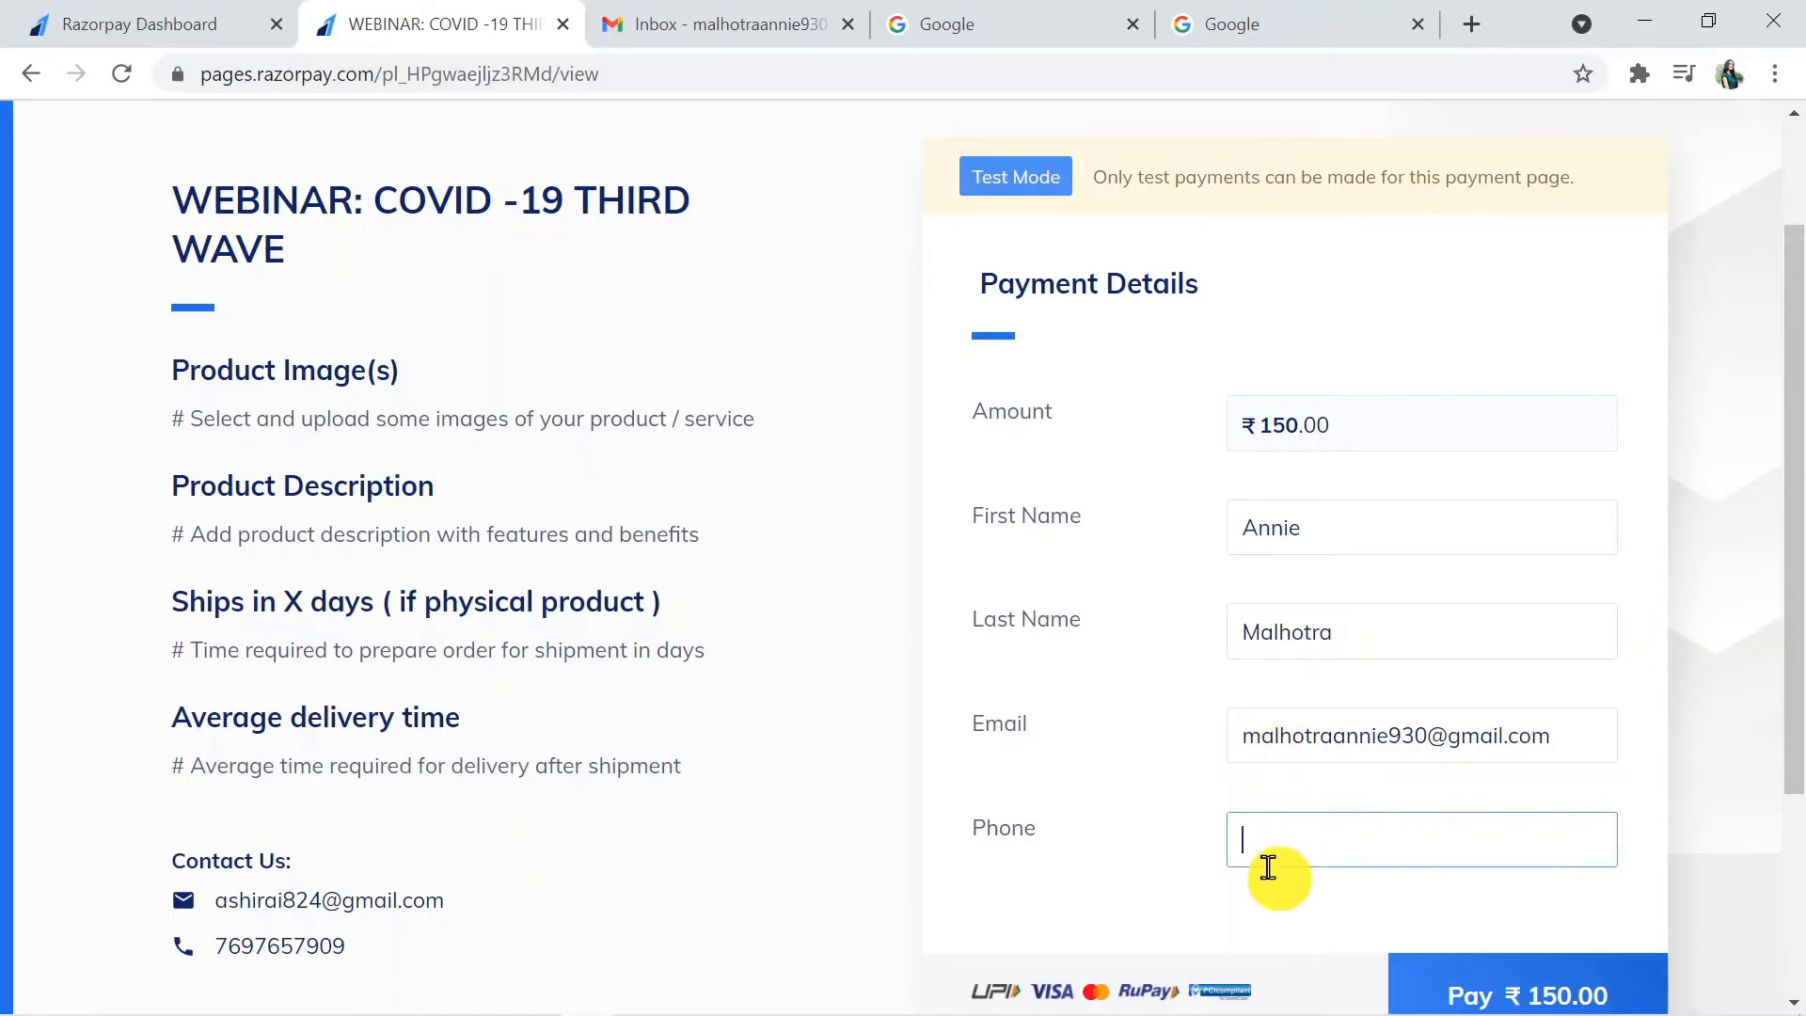
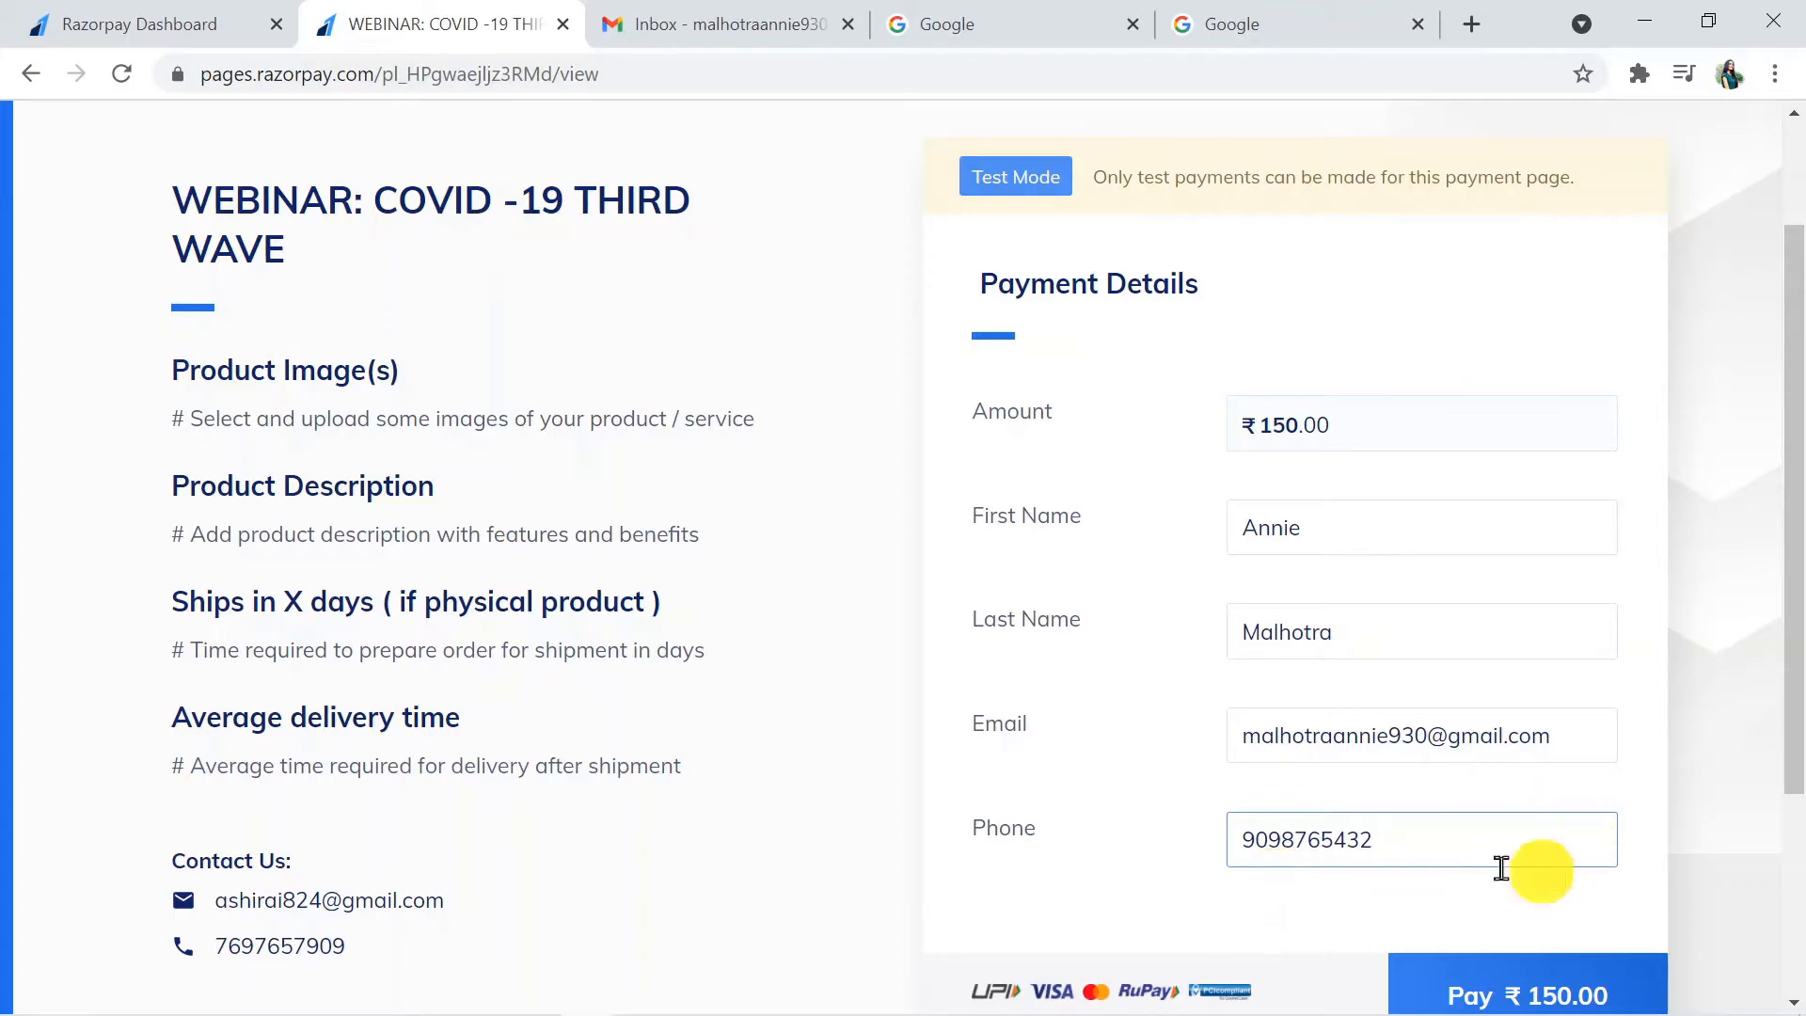
- Proceed to pay ₹150, choose Card as the payment method and skip saved cards
click(1508, 1003)
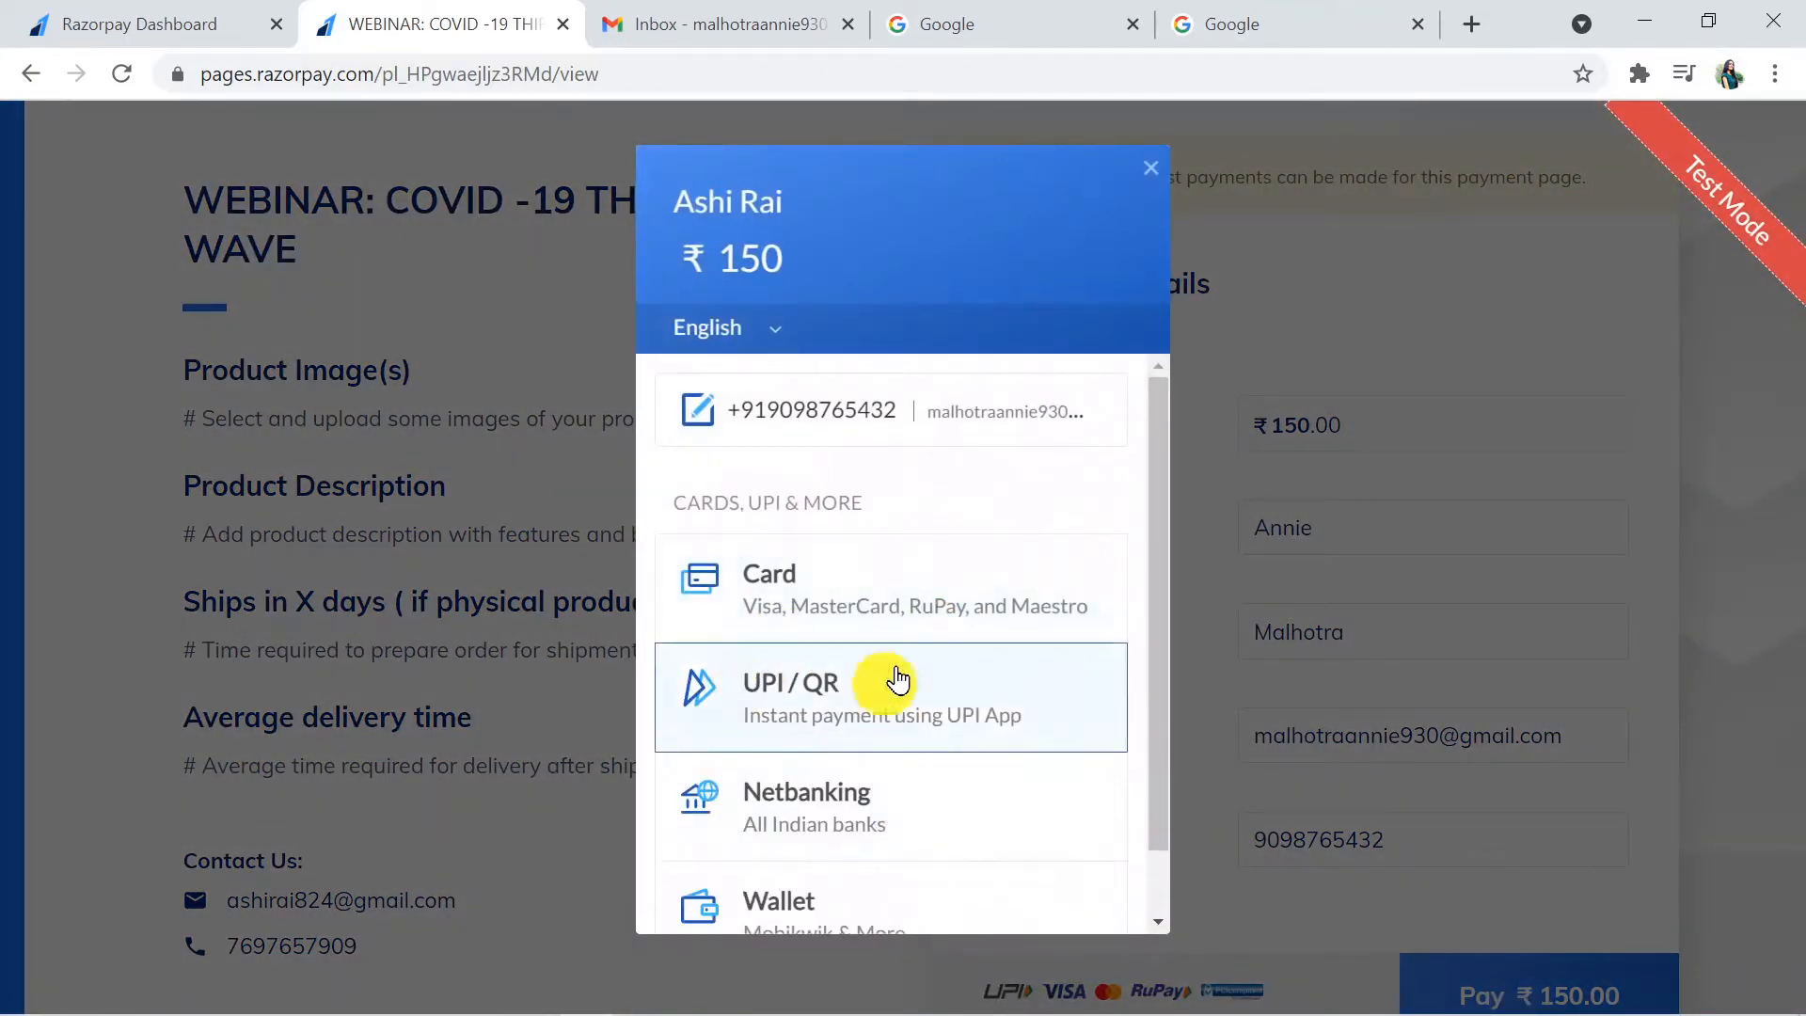
click(836, 603)
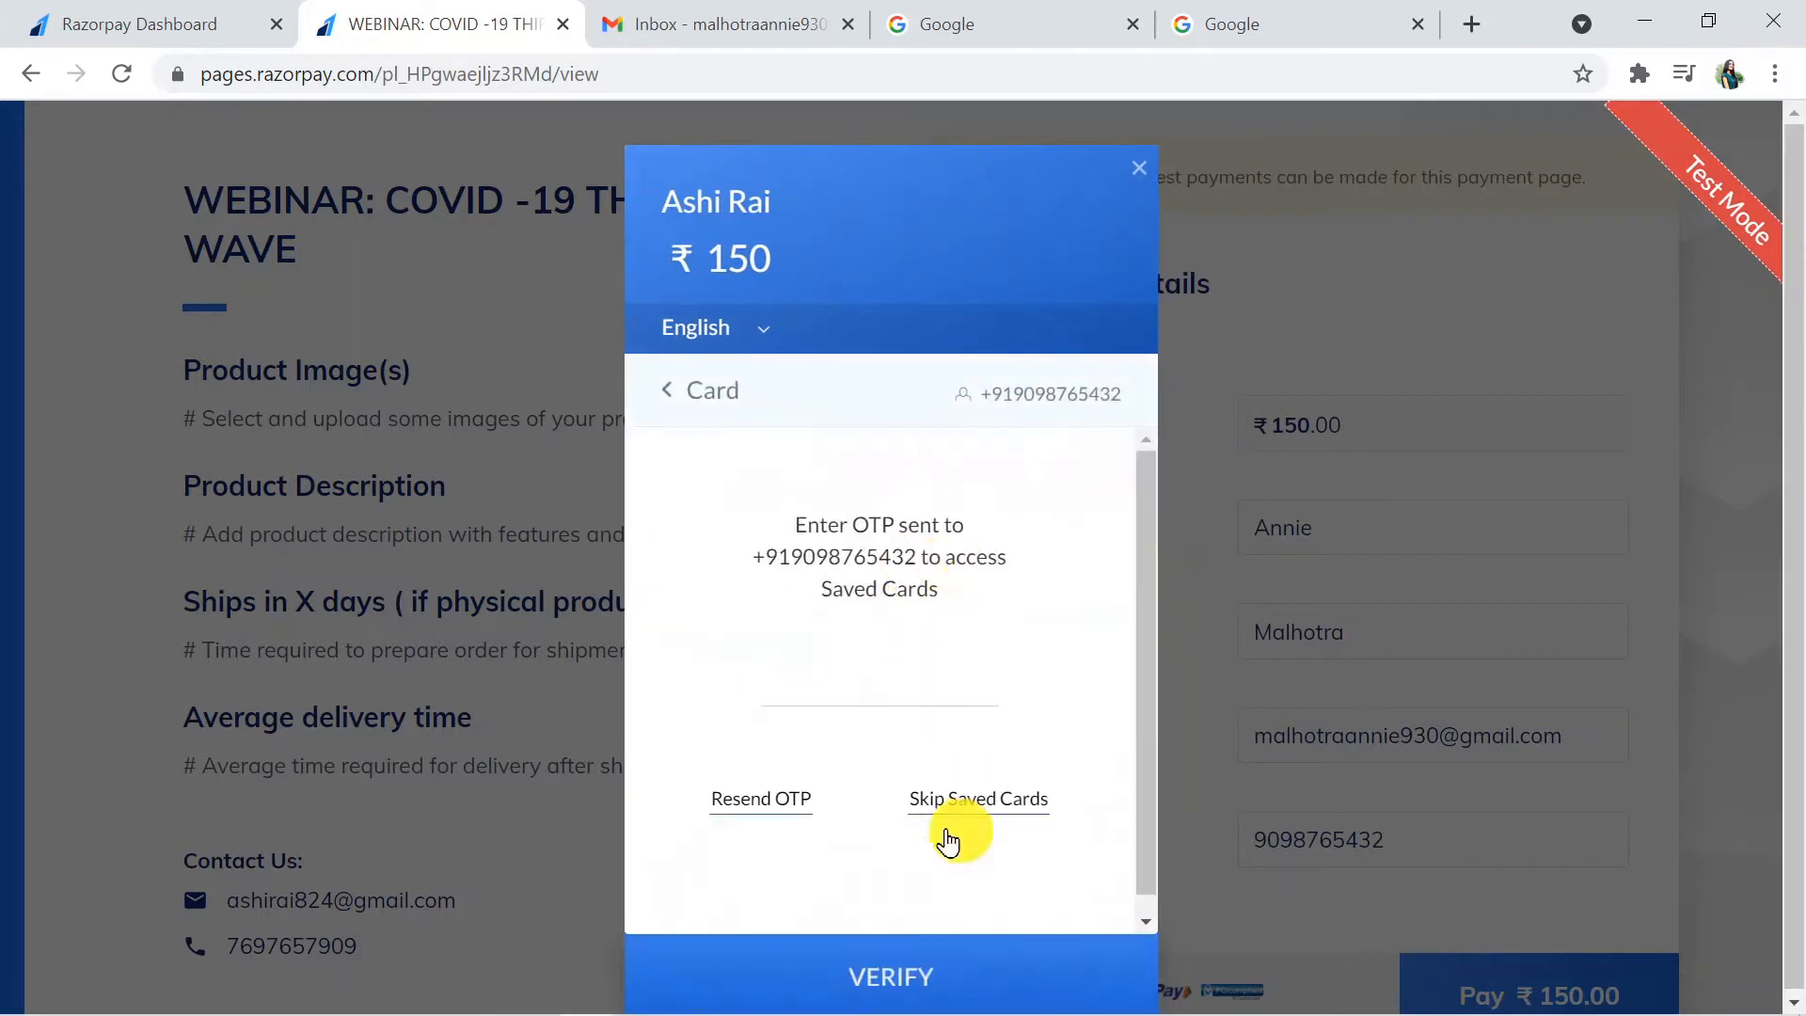
click(971, 824)
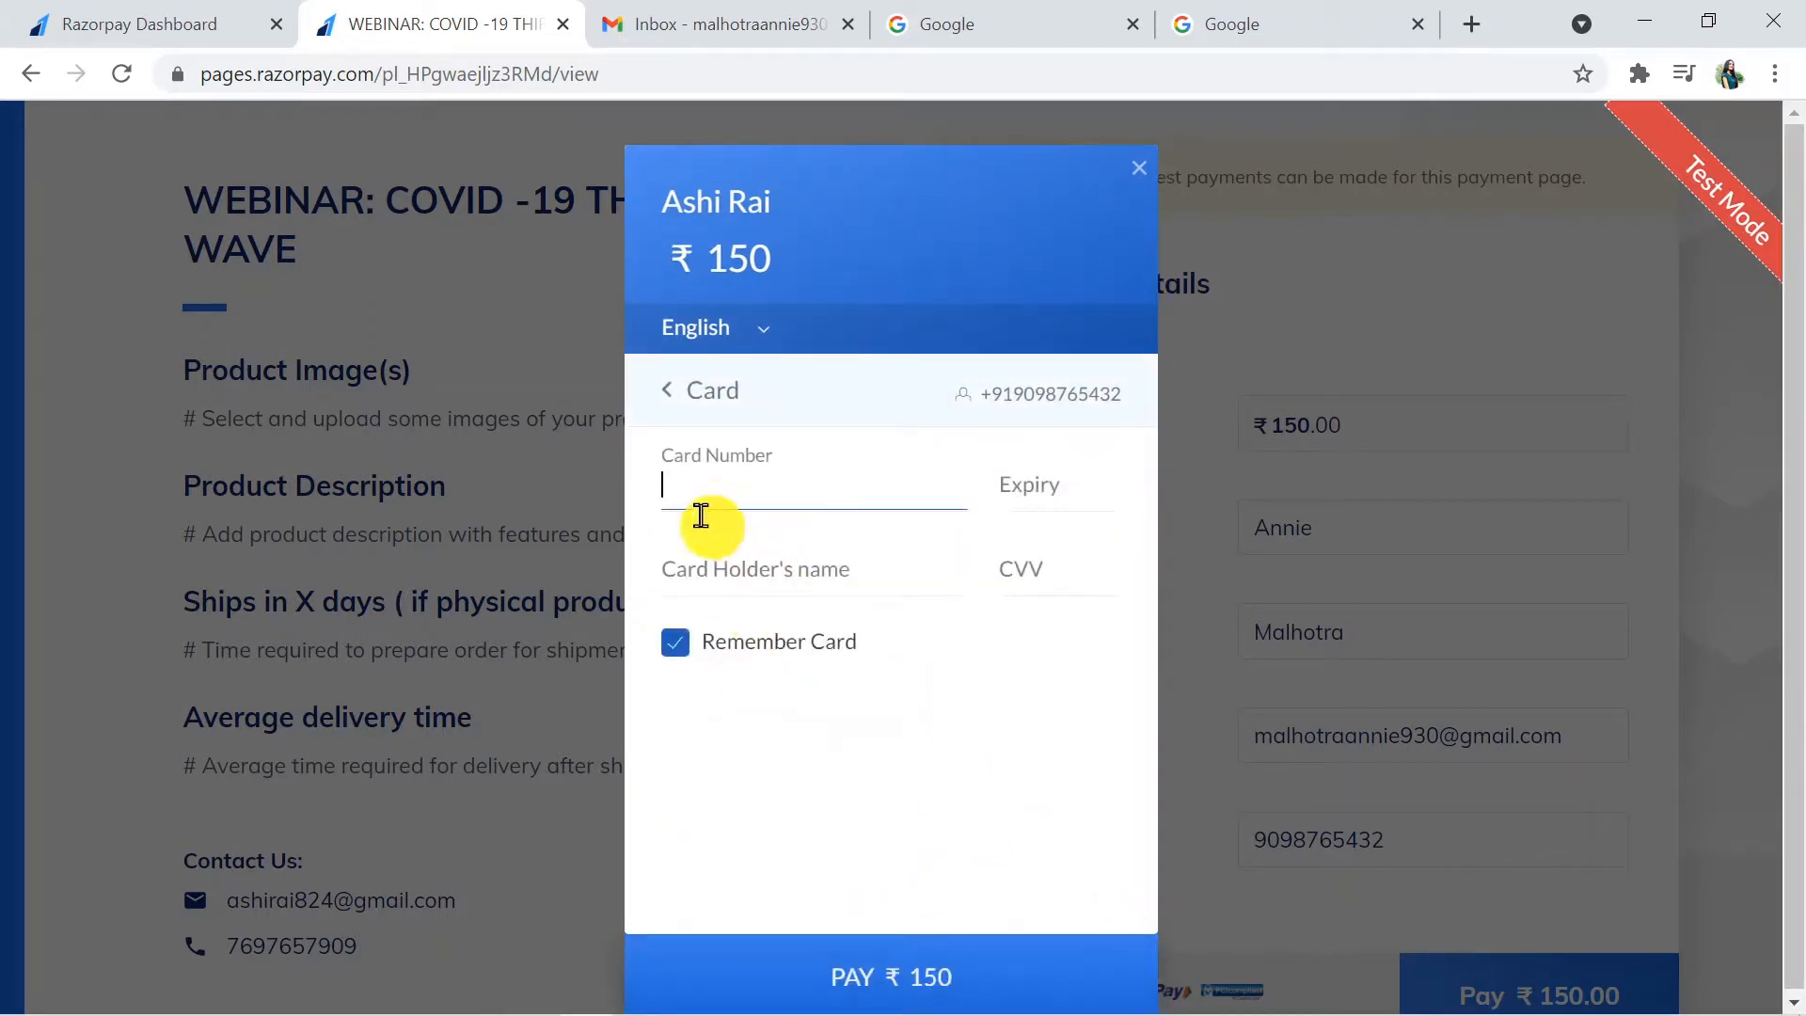
- Enter the test card's number, expiry, cardholder name and CVV, and turn off Remember Card
click(720, 495)
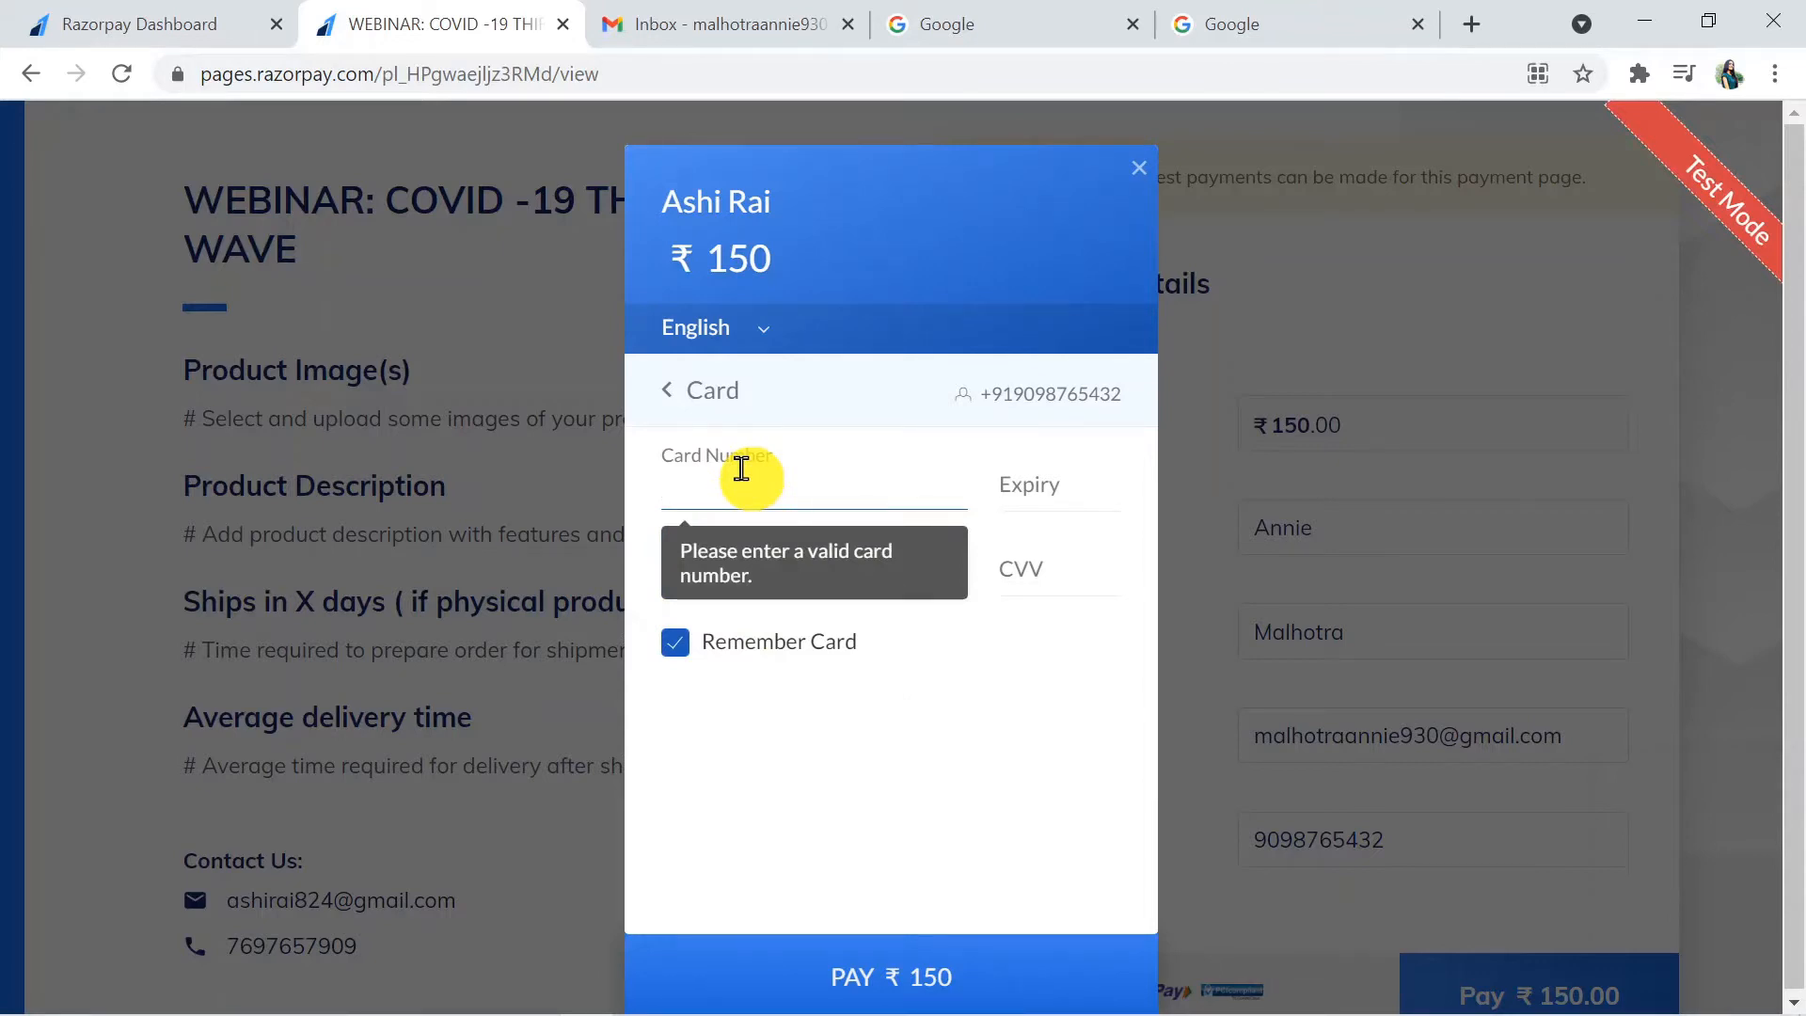
key(ctrl+v)
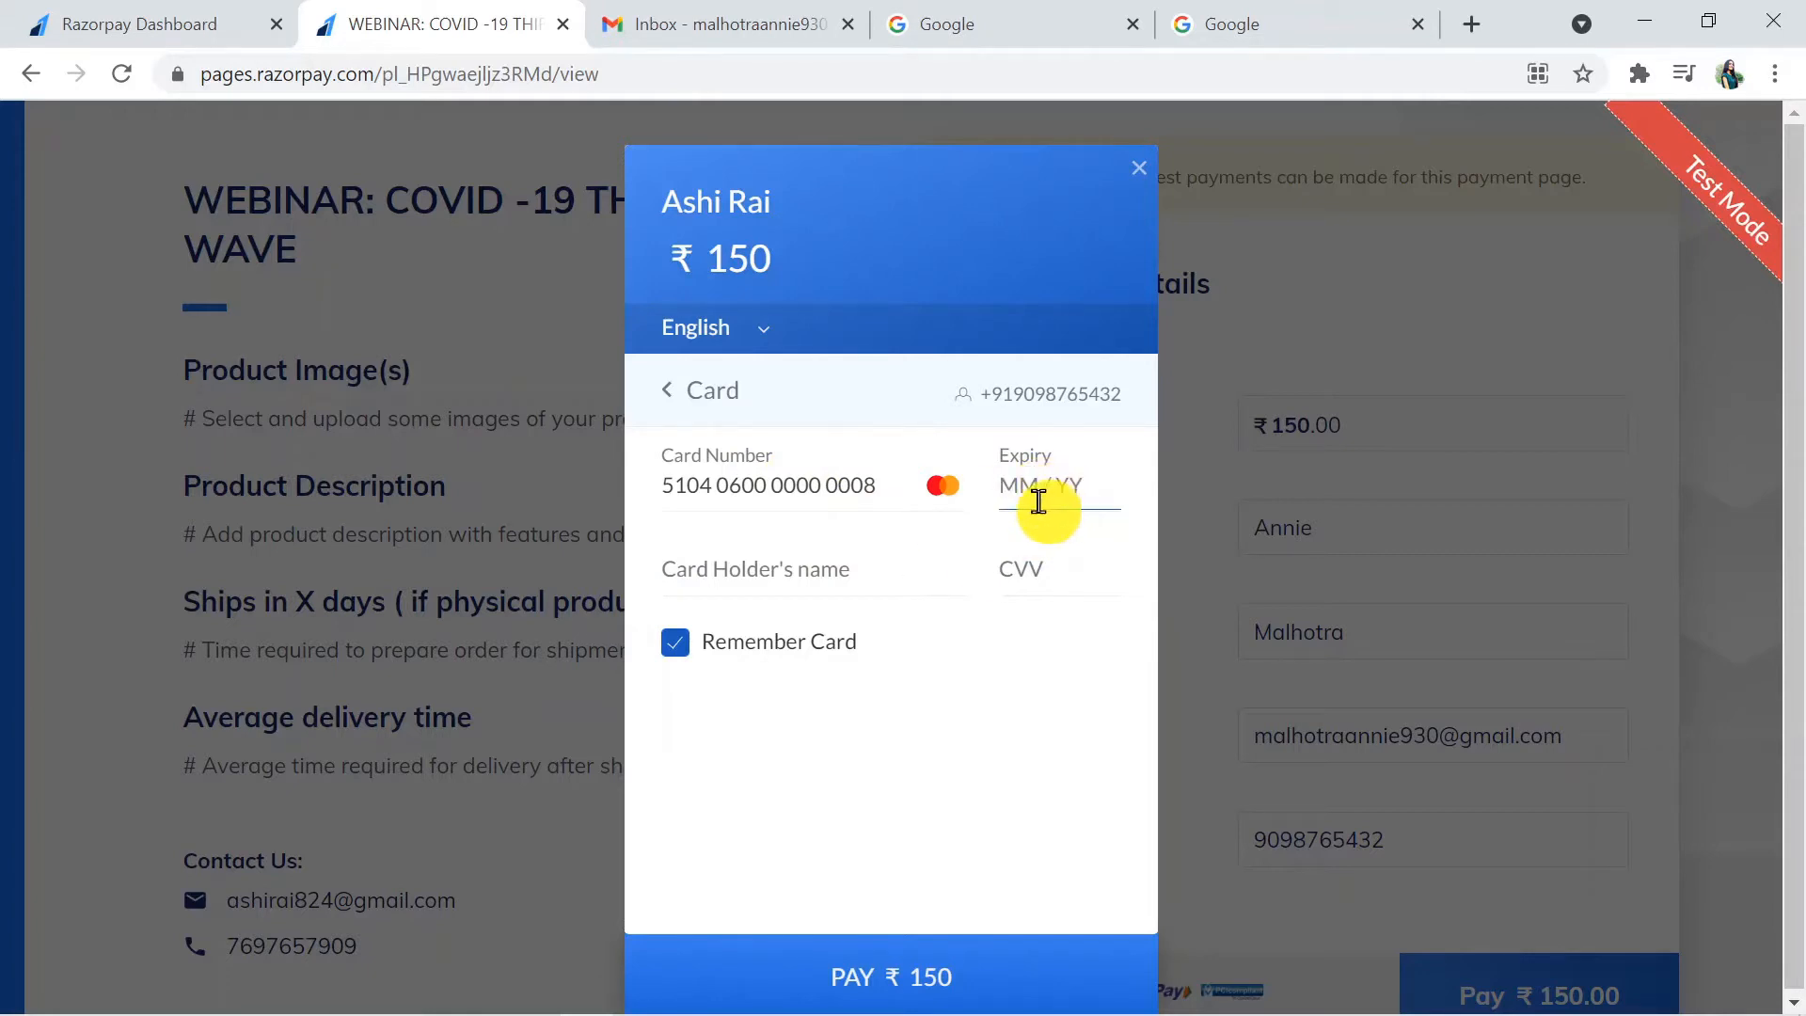
text(02 /23)
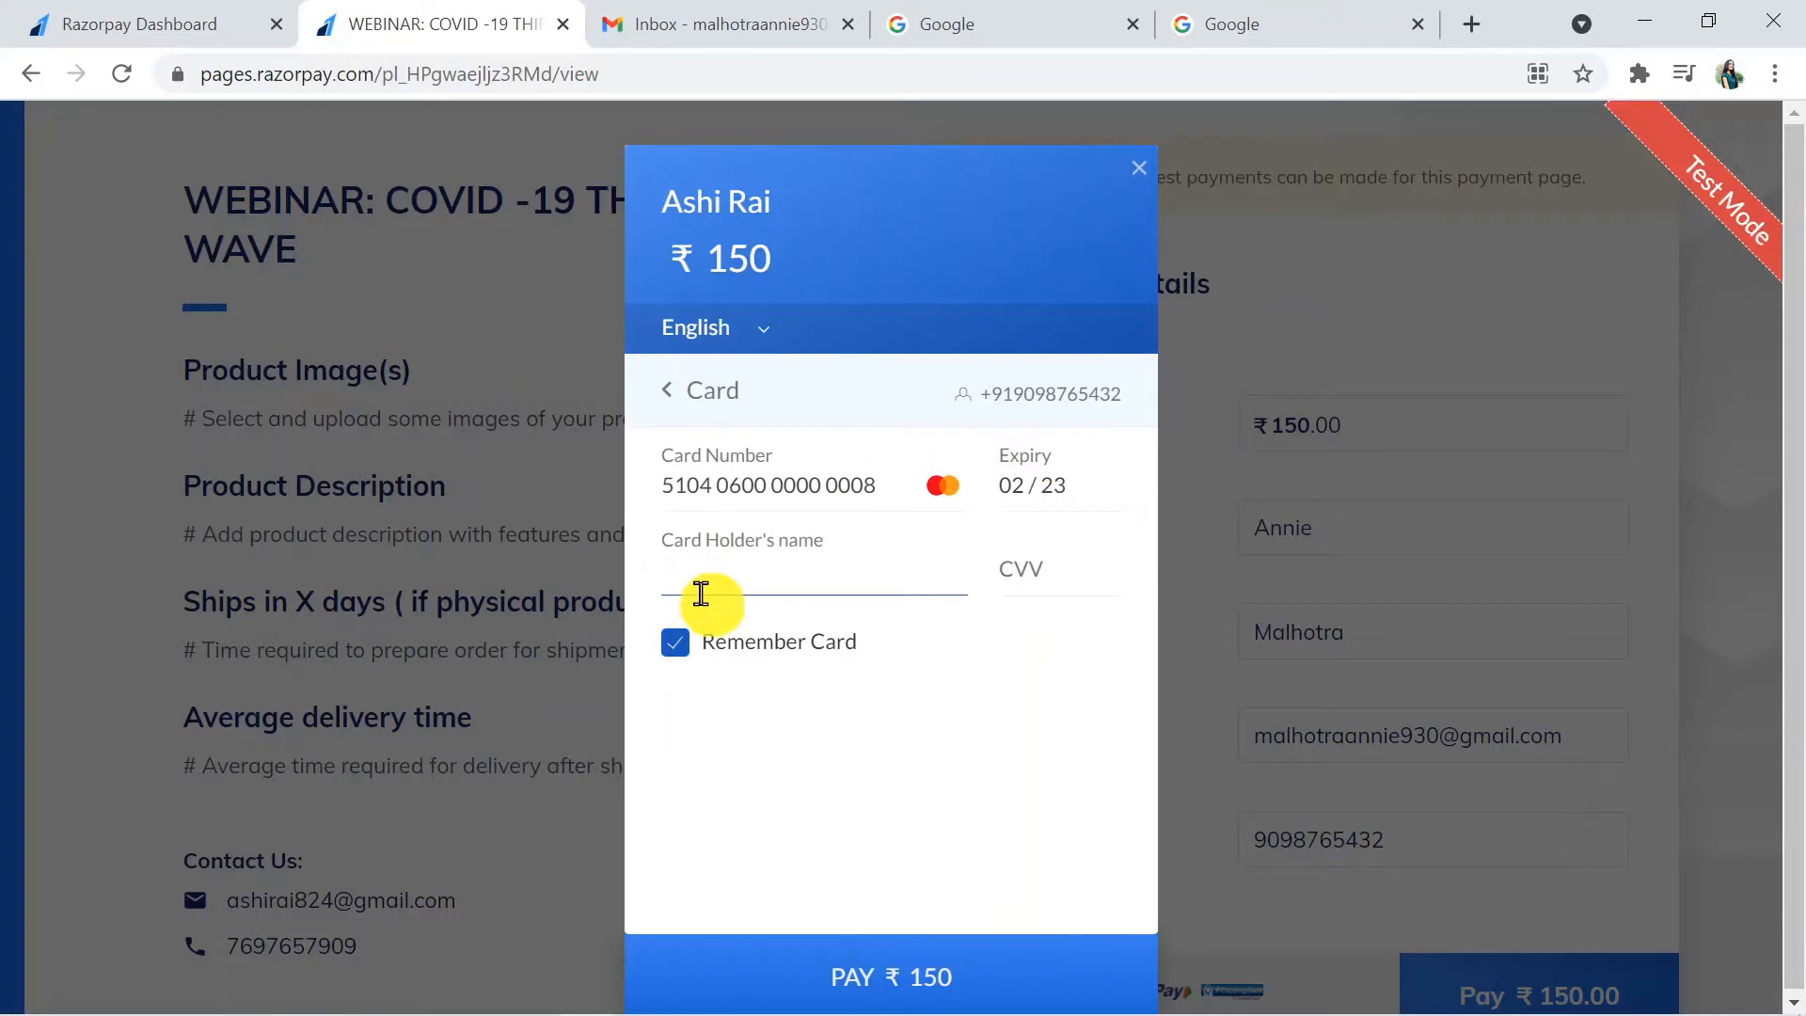
text(Annie M)
click(1014, 579)
text(1)
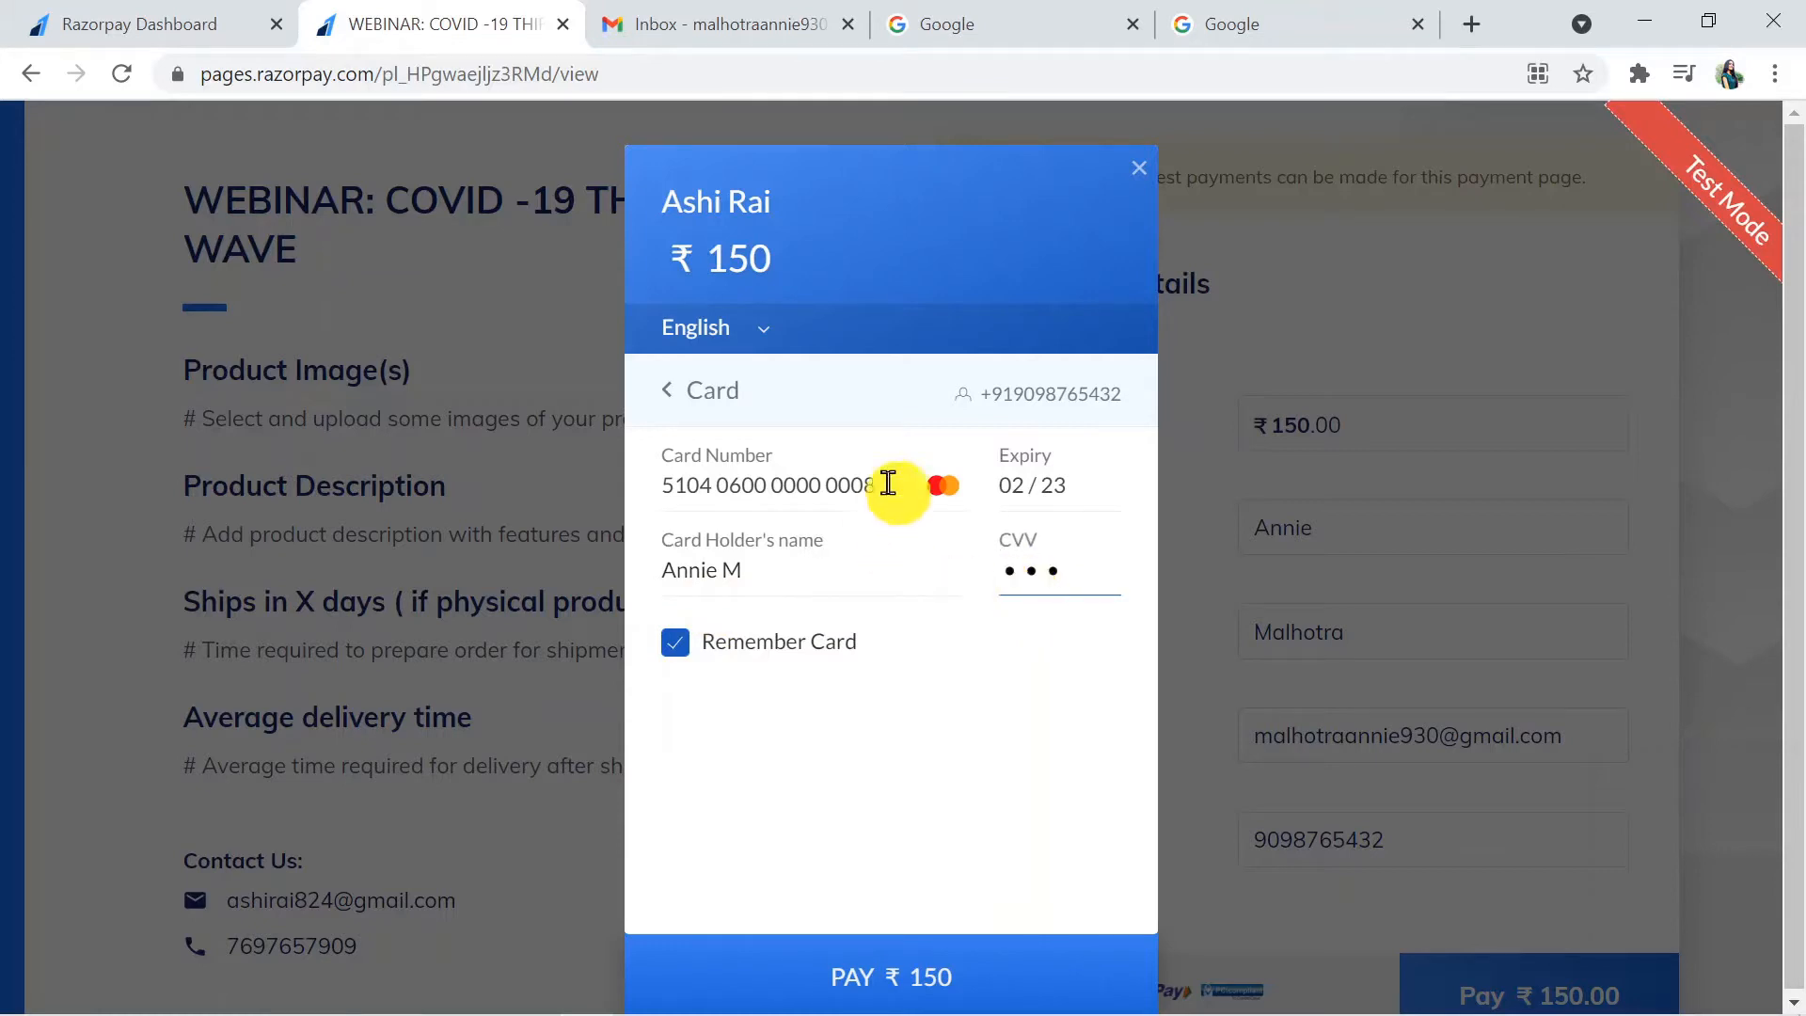
click(676, 643)
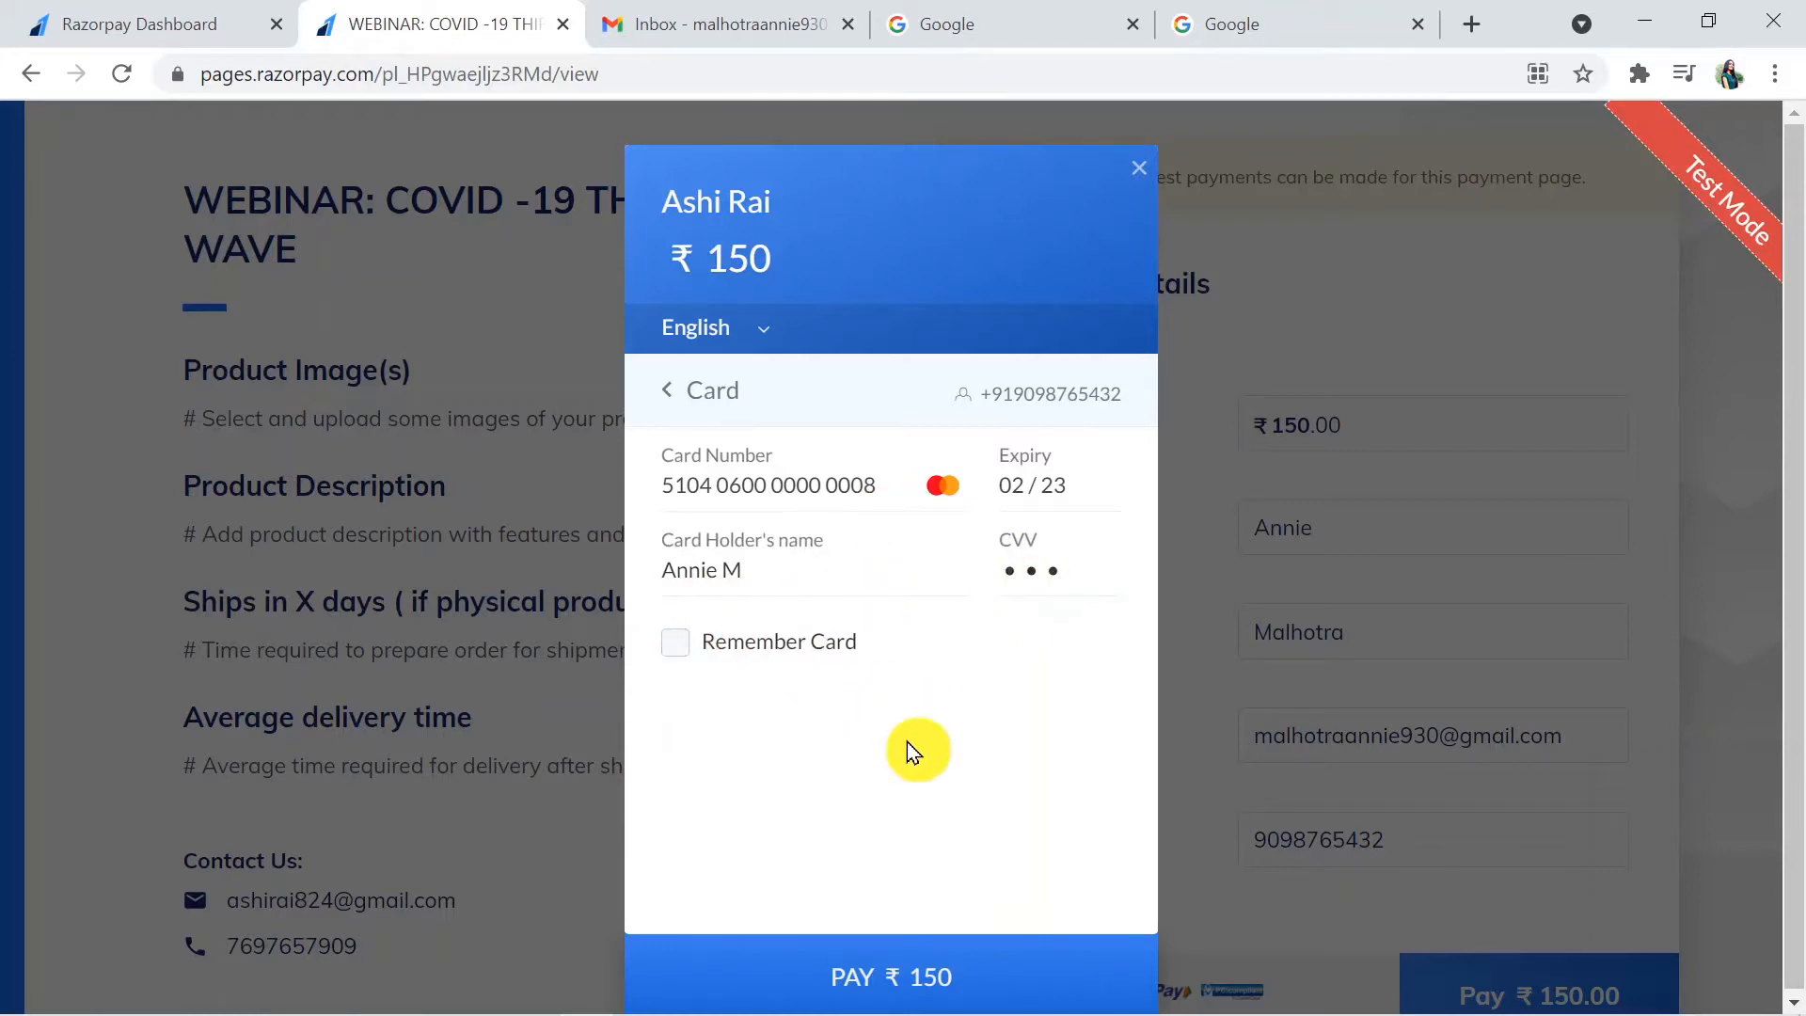
- Submit the ₹150 card payment and choose Failure on the demo bank page
click(864, 980)
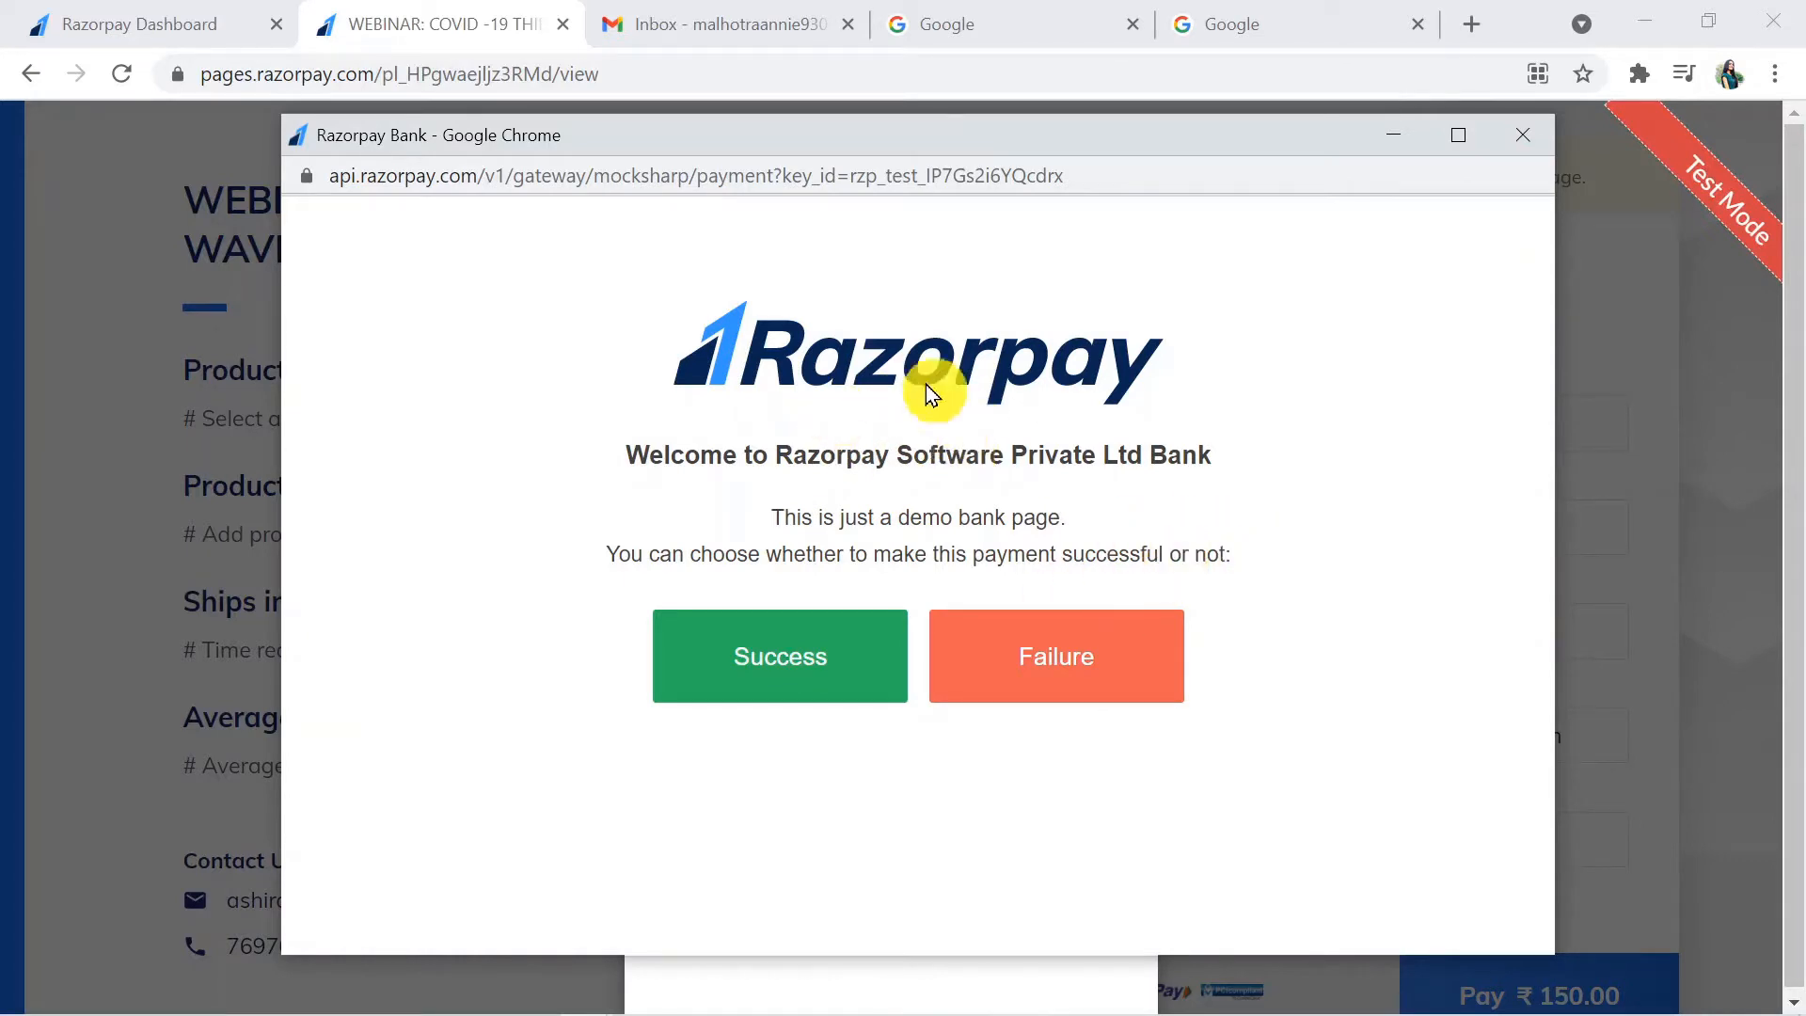
click(1097, 646)
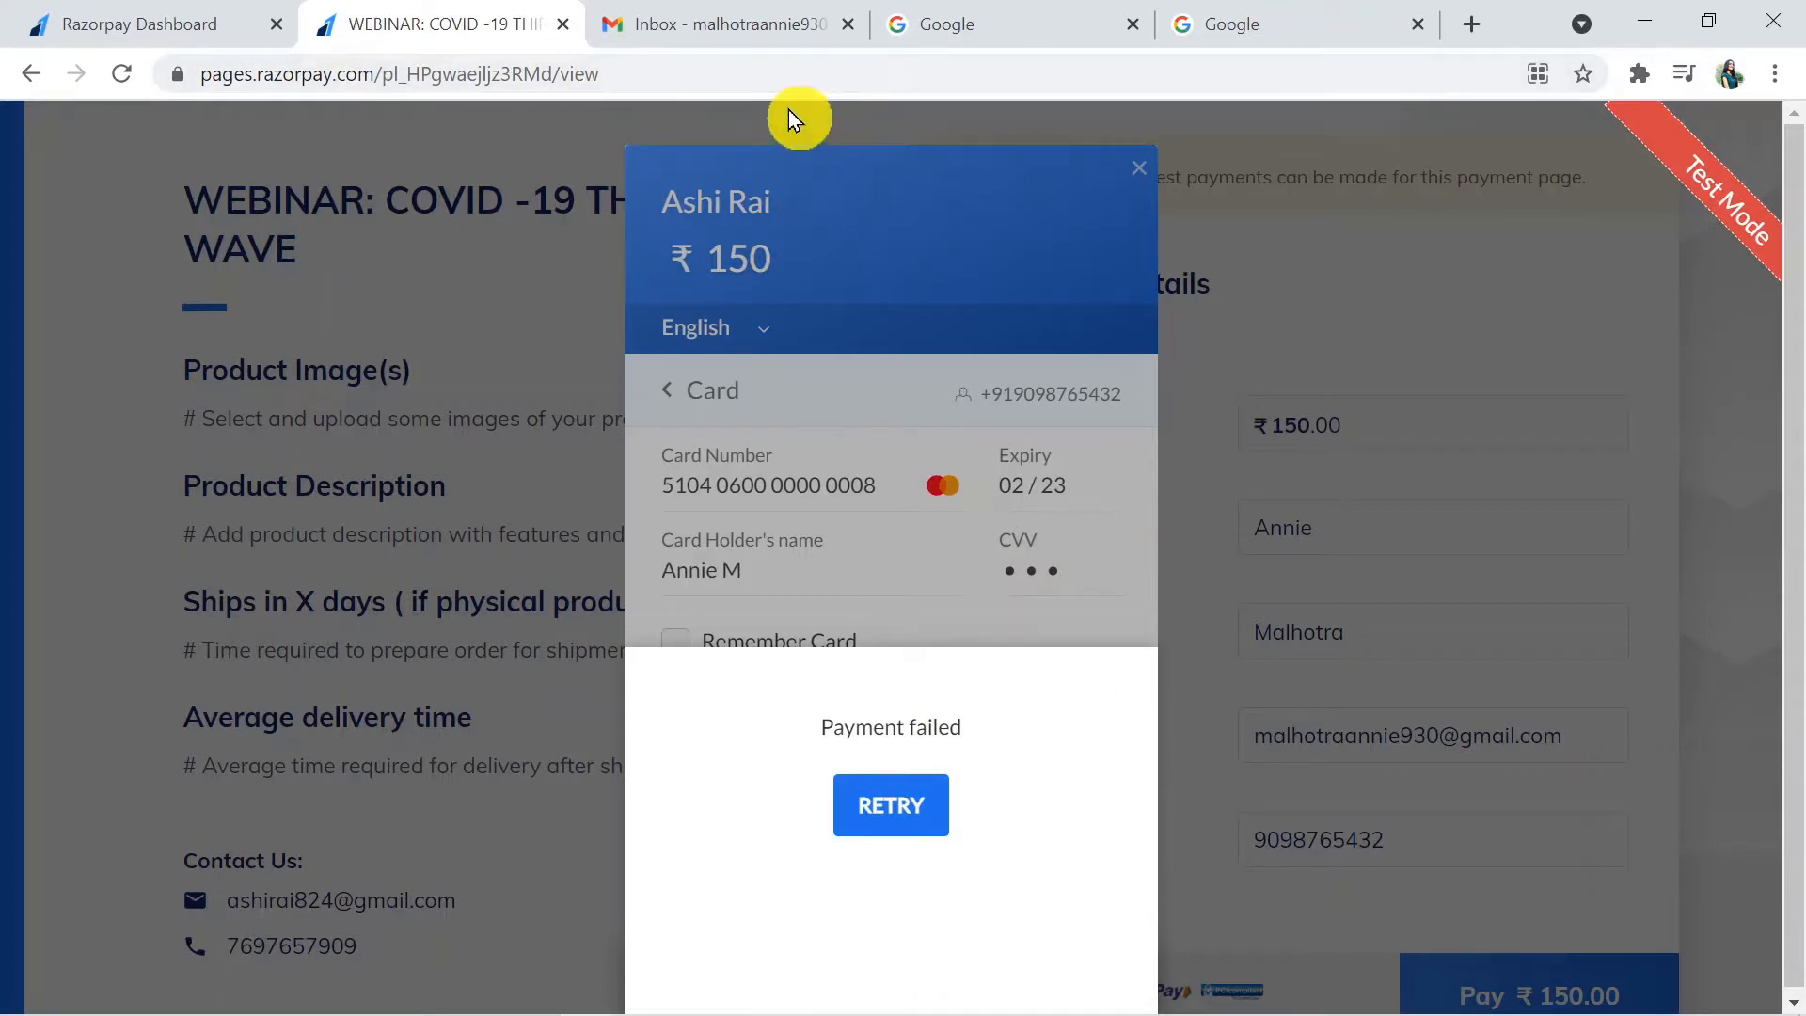
- Switch to the Gmail inbox and read the Payment Failed email
click(715, 19)
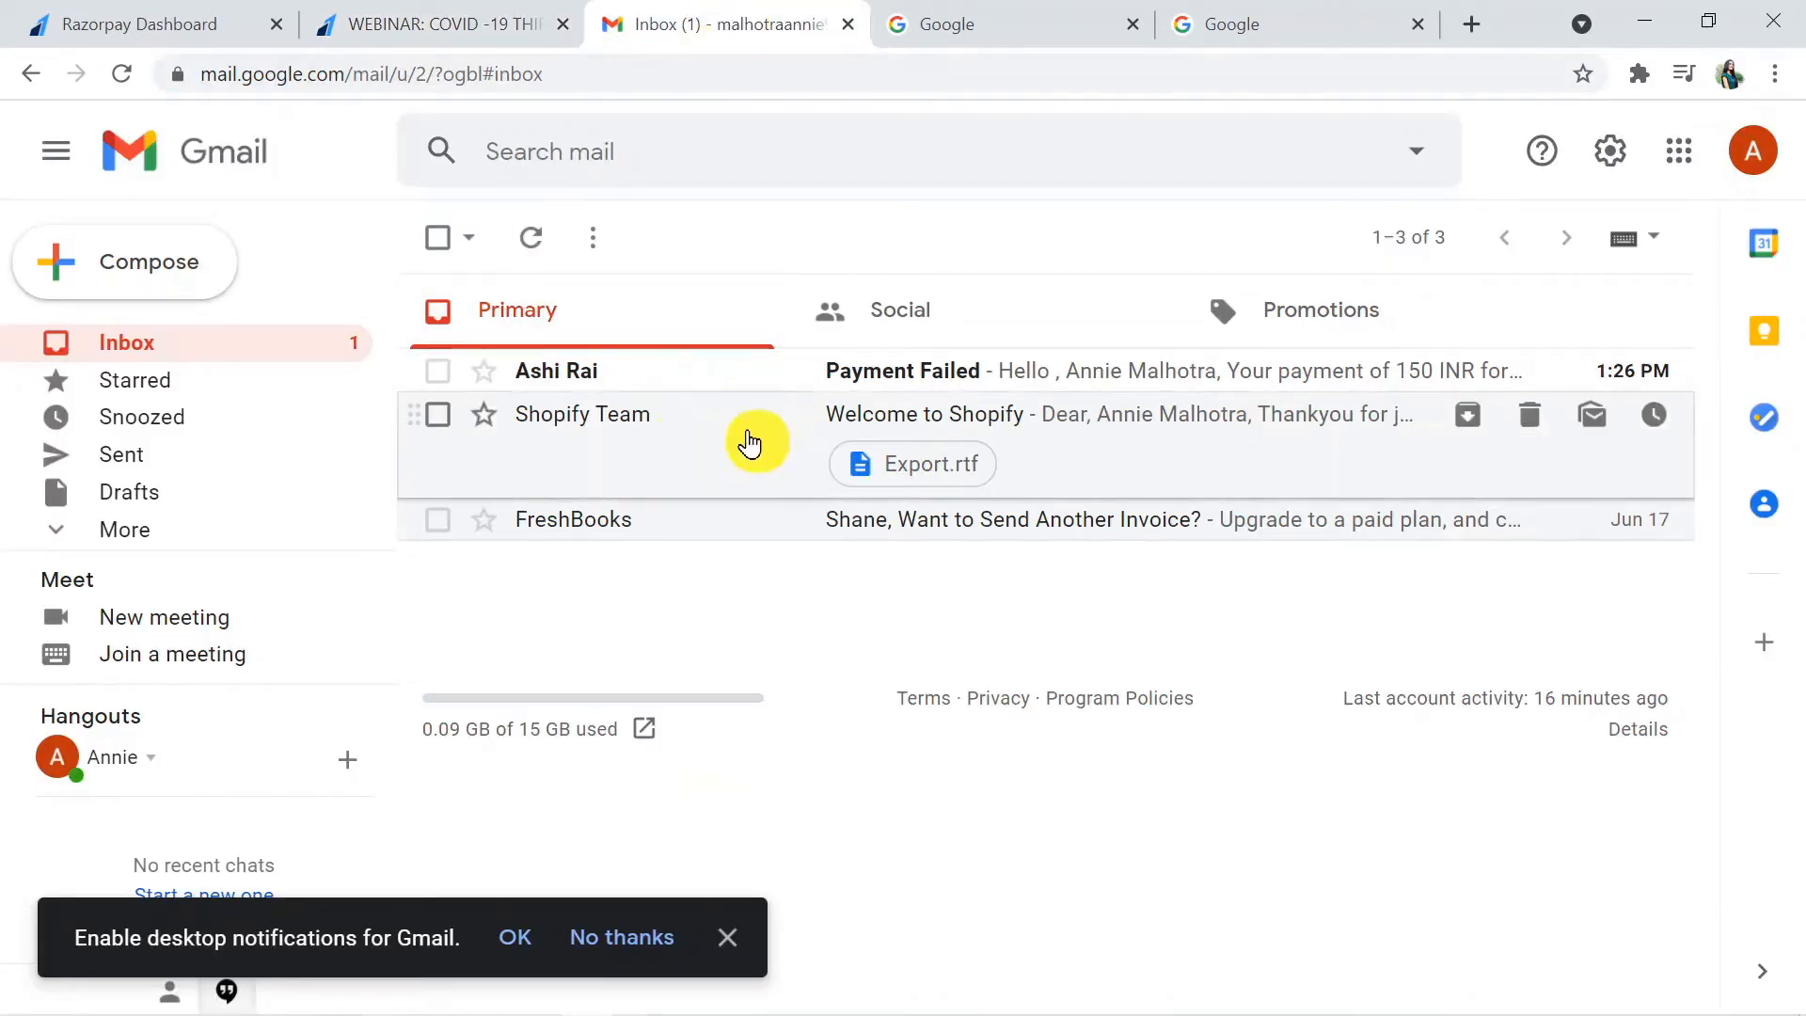
click(780, 376)
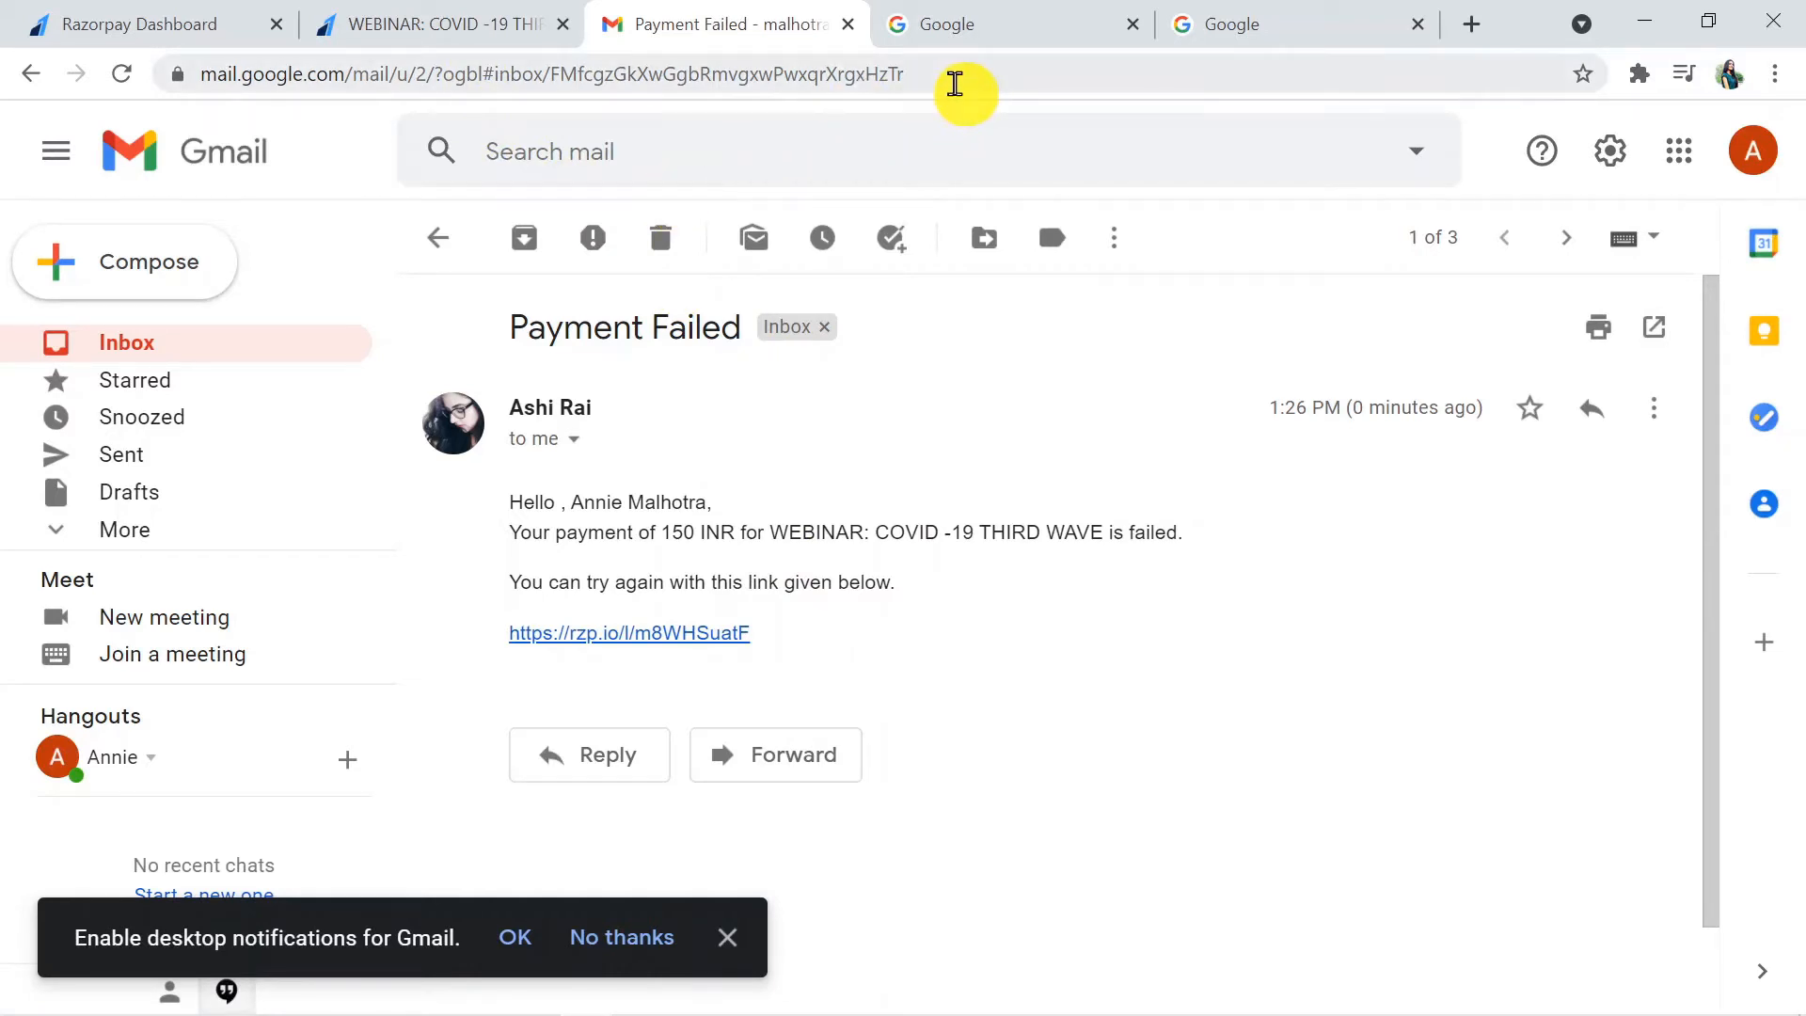
- Switch to the blank Google page, go to pabbly.com and open the Connect product page
click(962, 31)
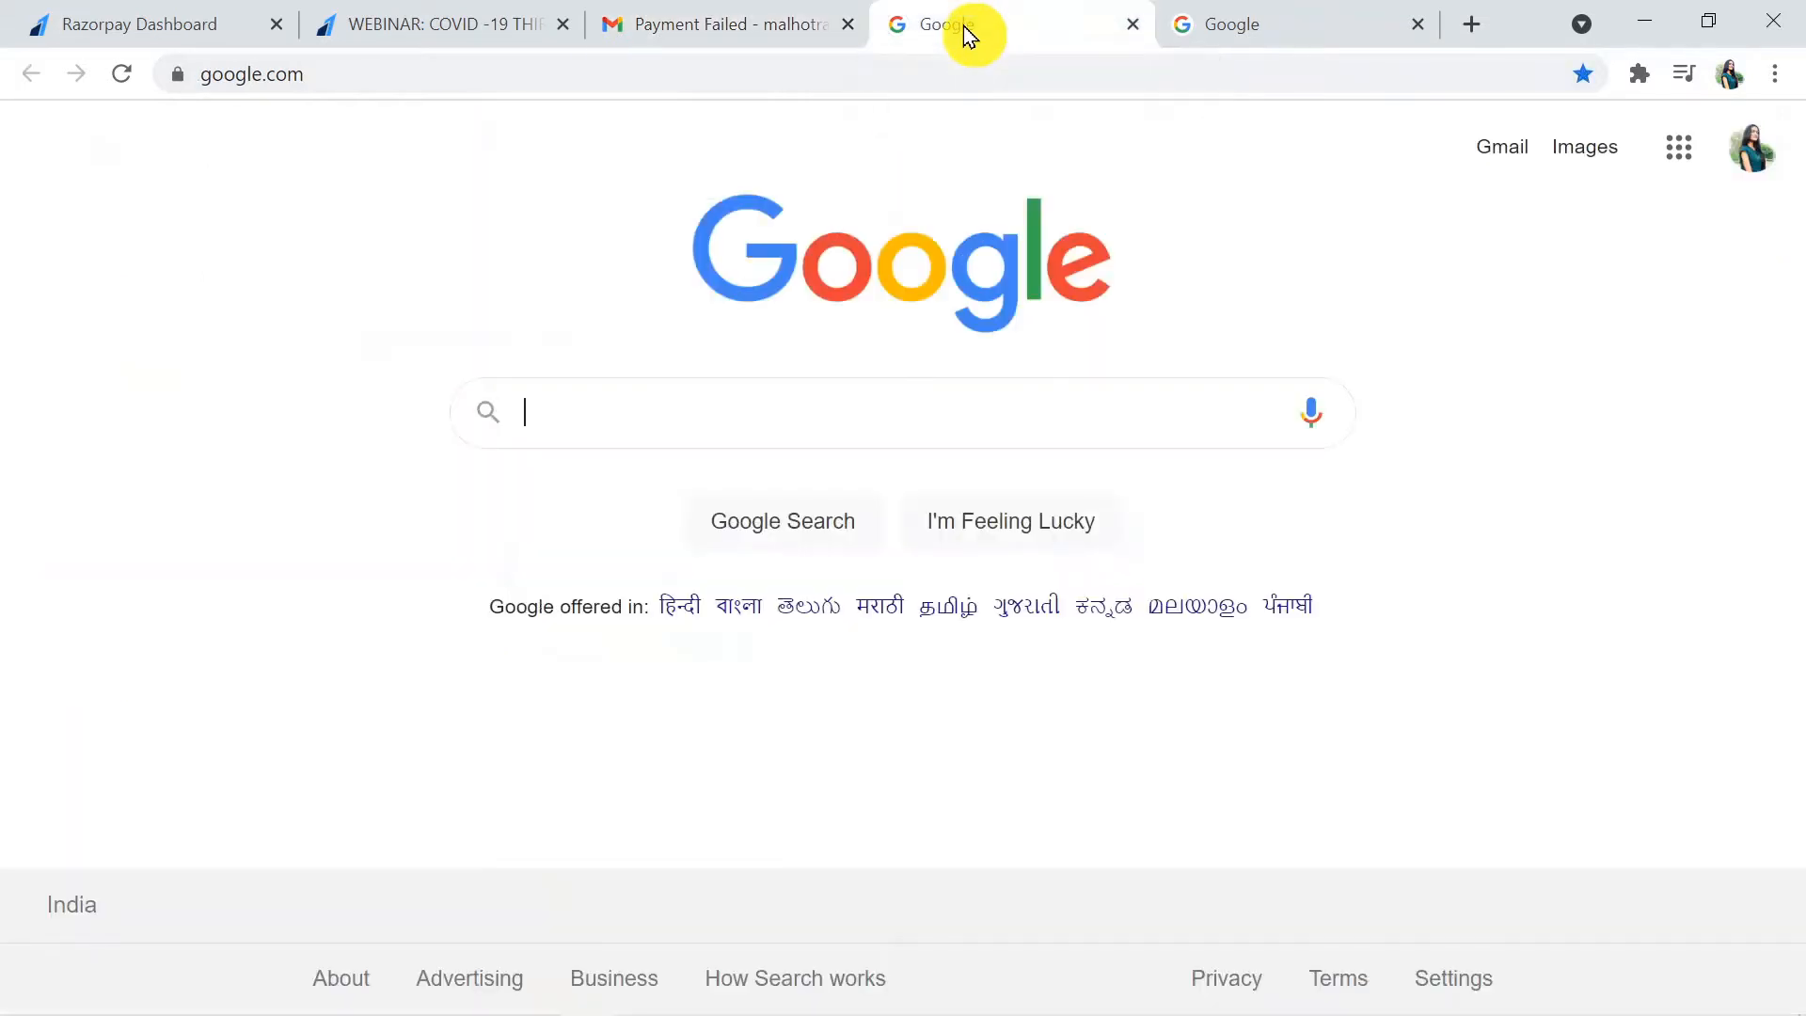
click(766, 58)
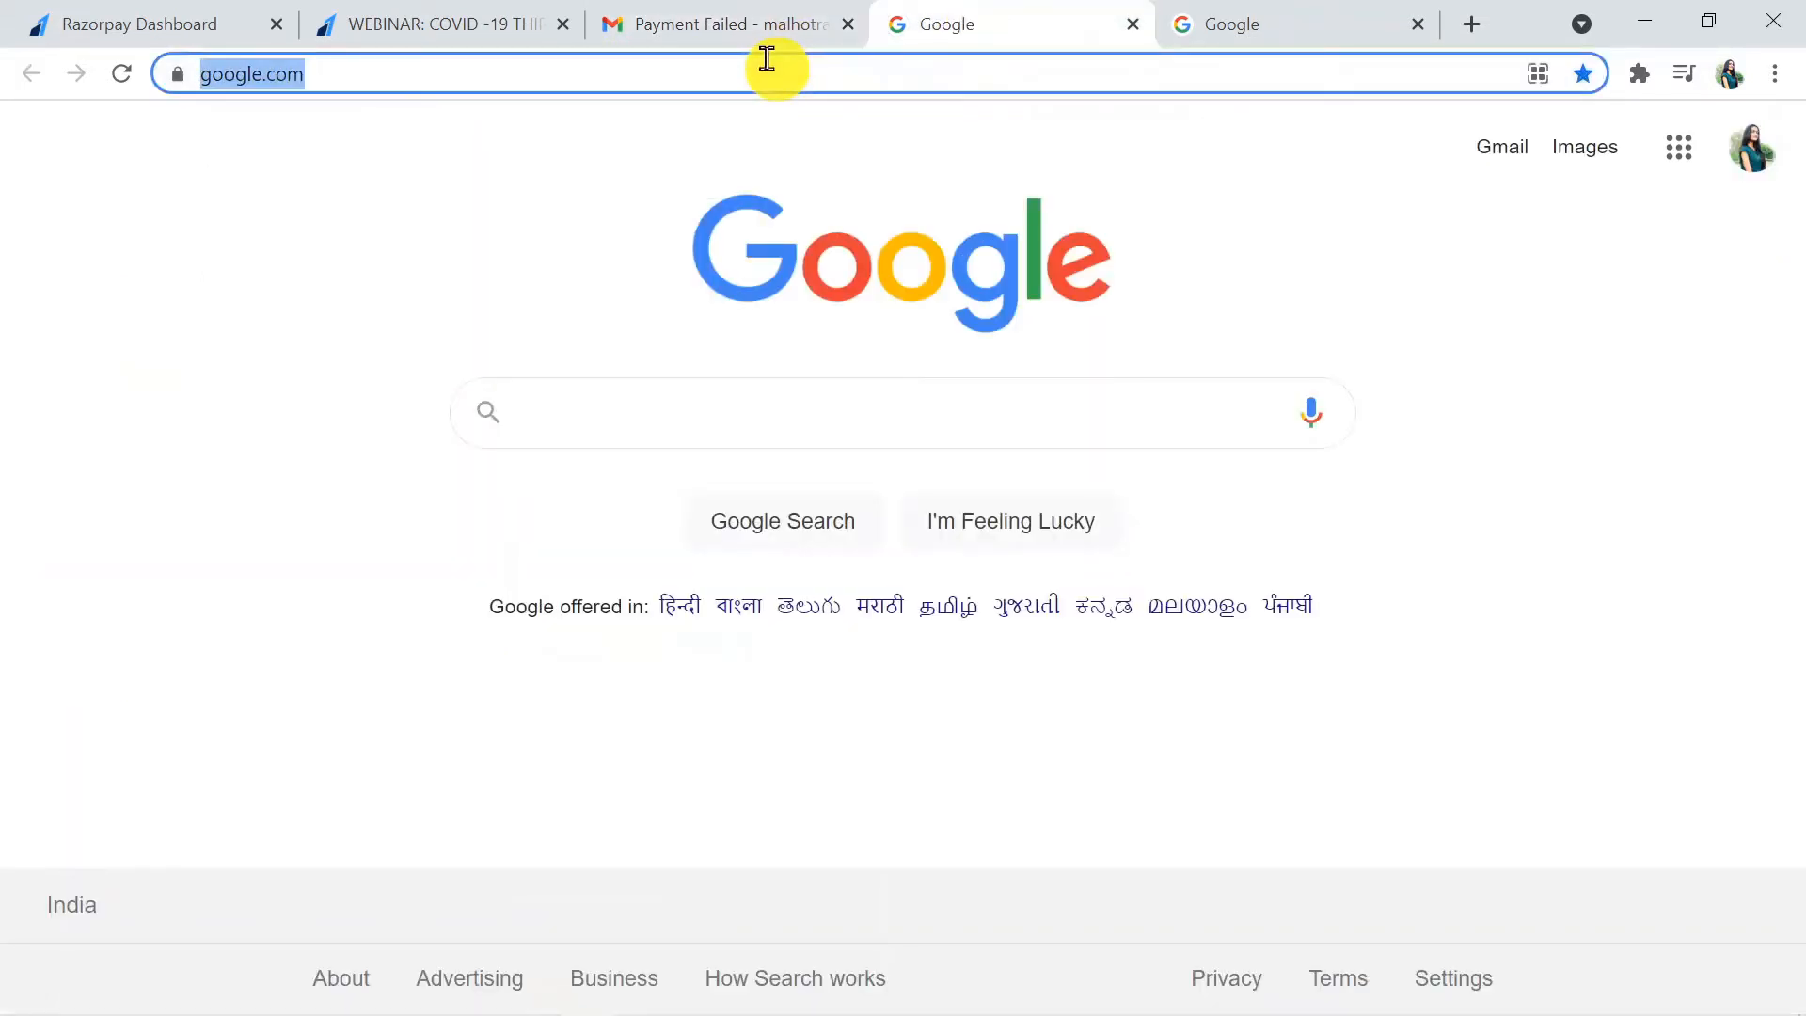
text(pabbly.)
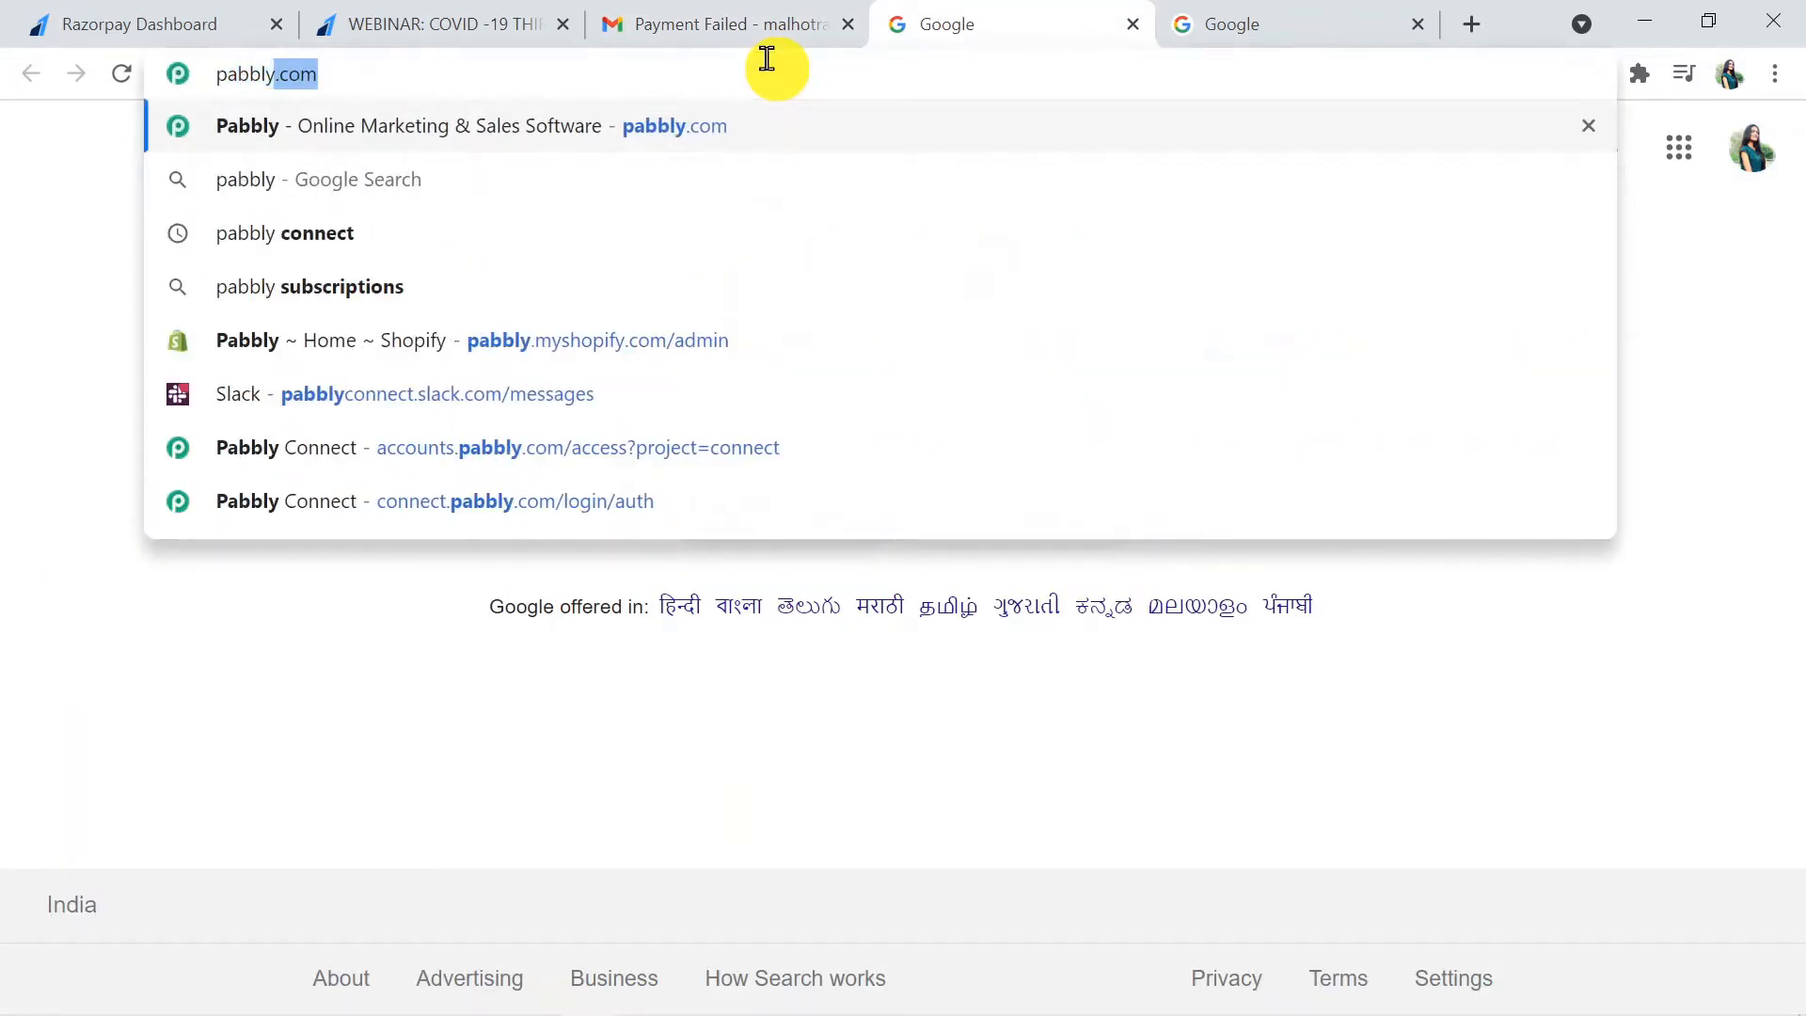
text(com)
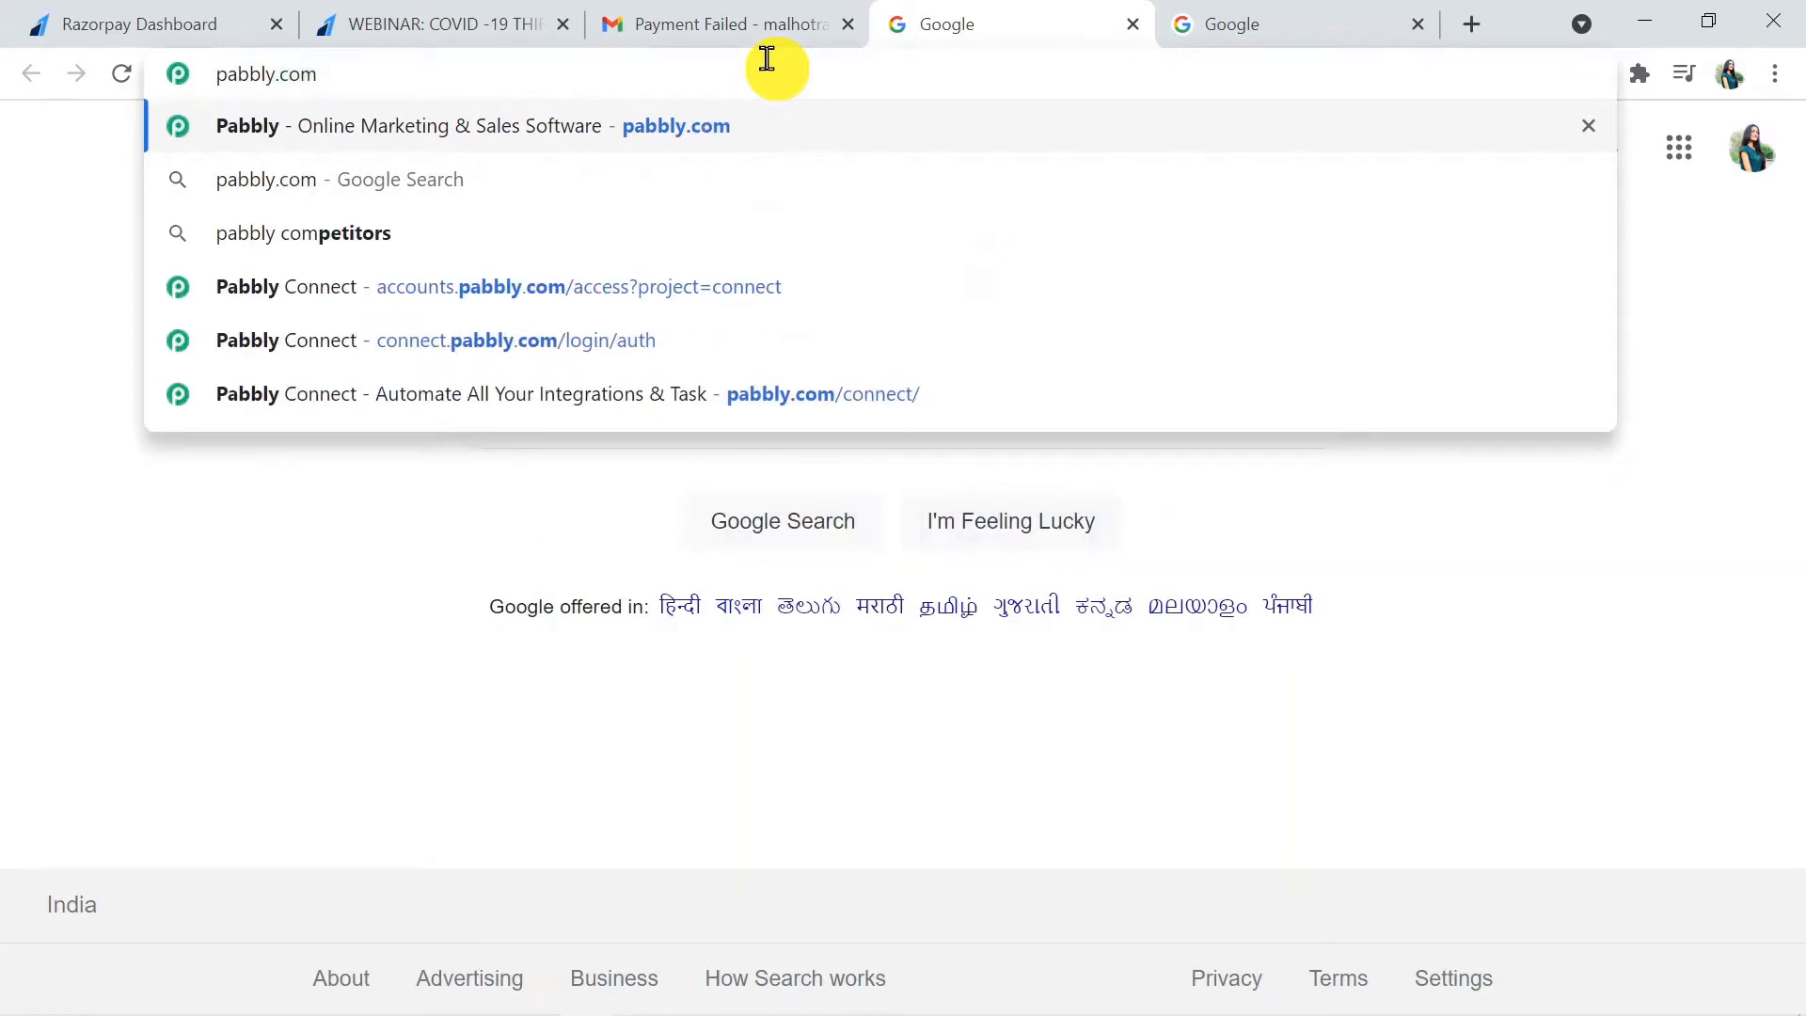
key(Return)
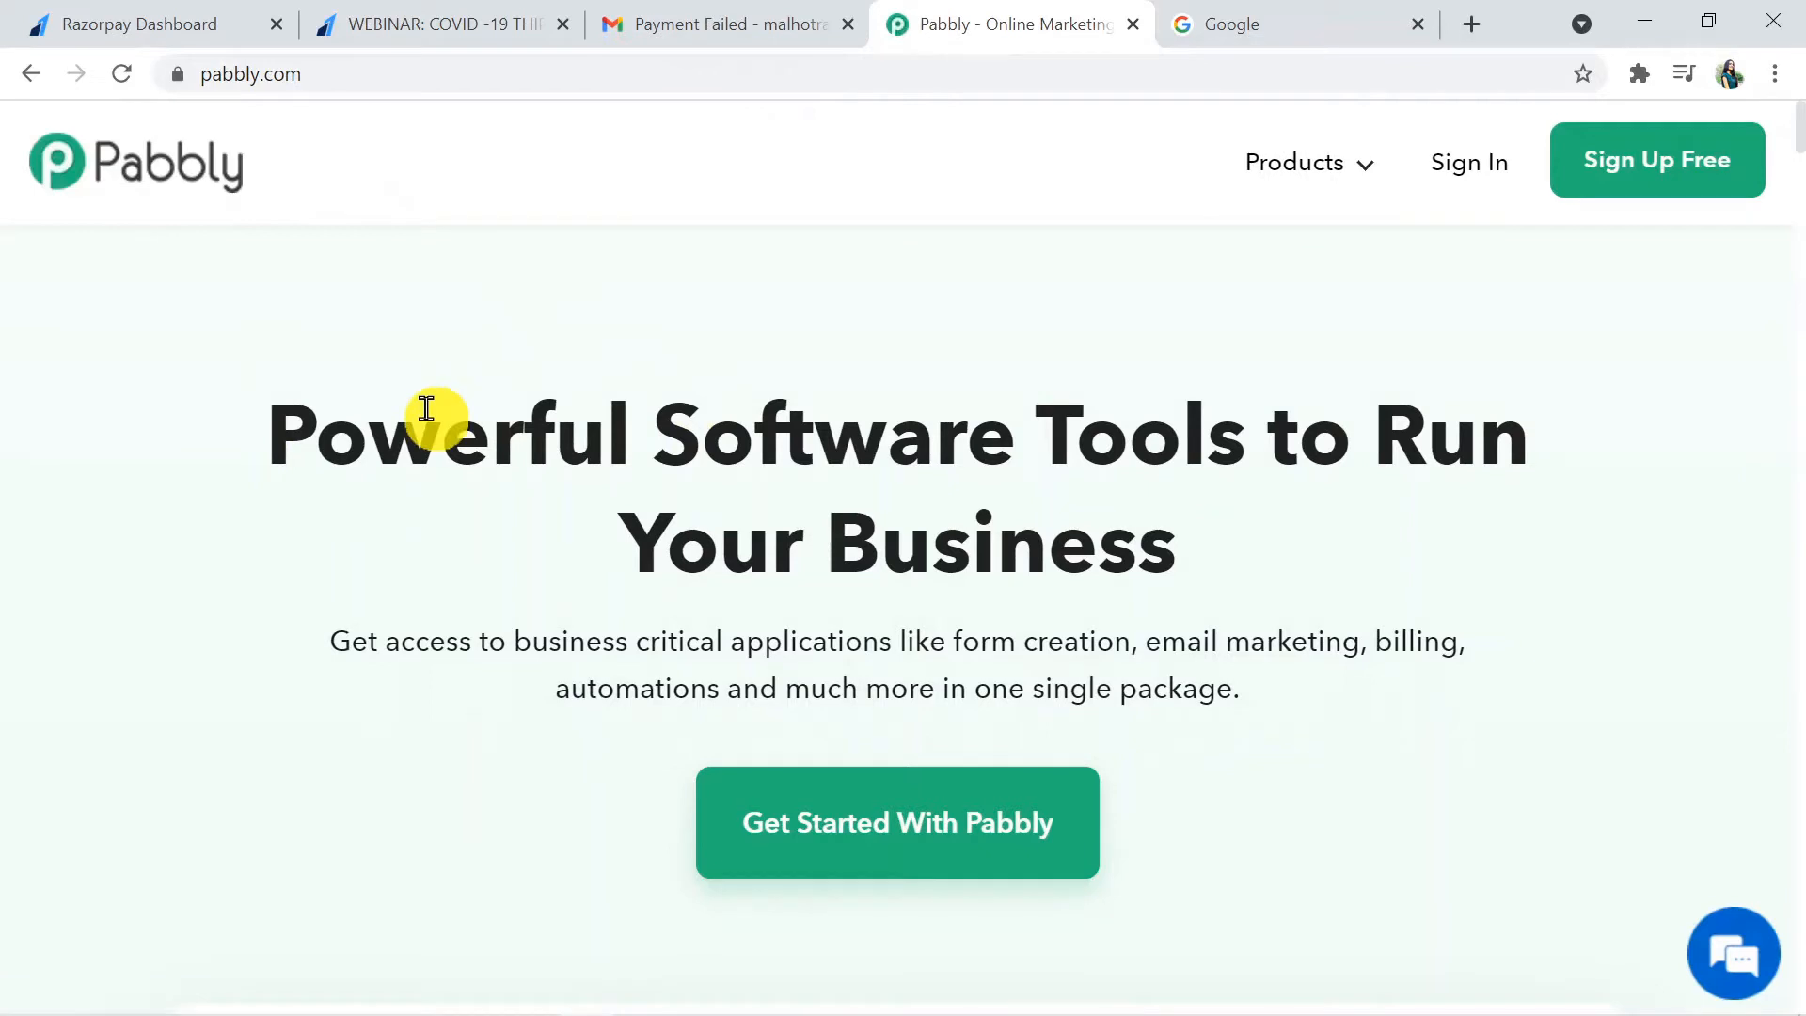
mouse_move(1298, 167)
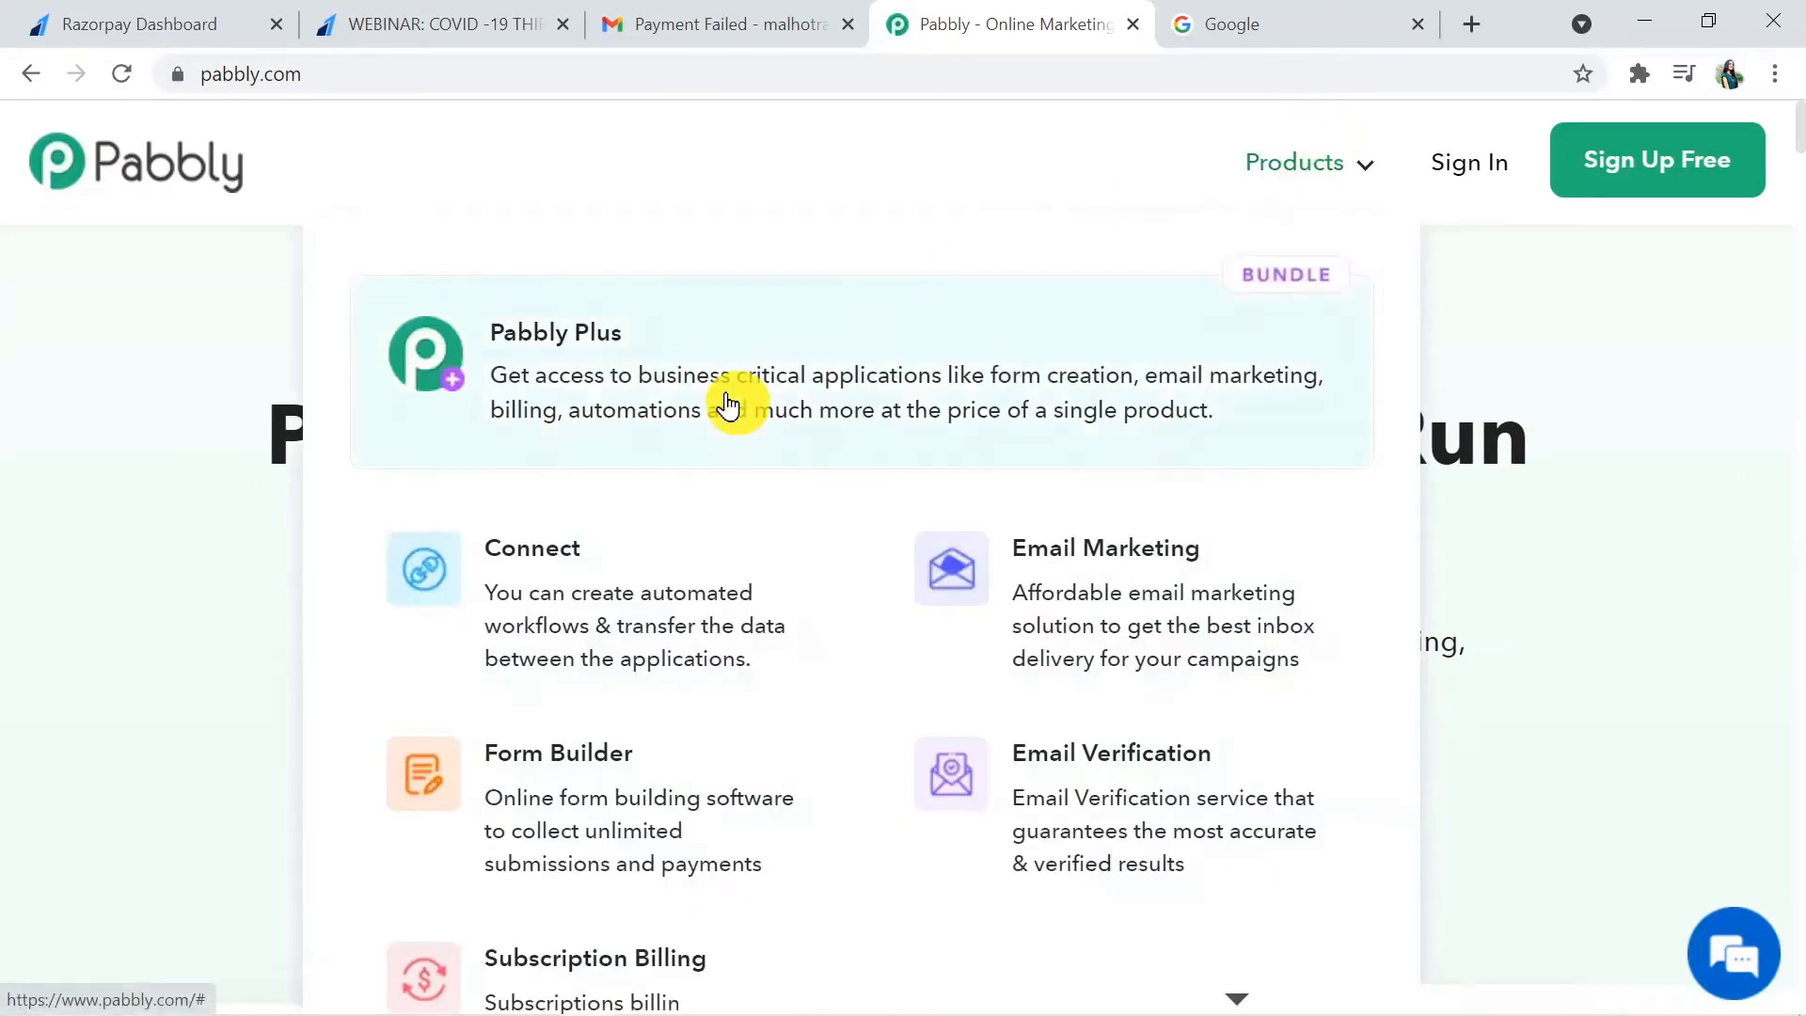
click(684, 595)
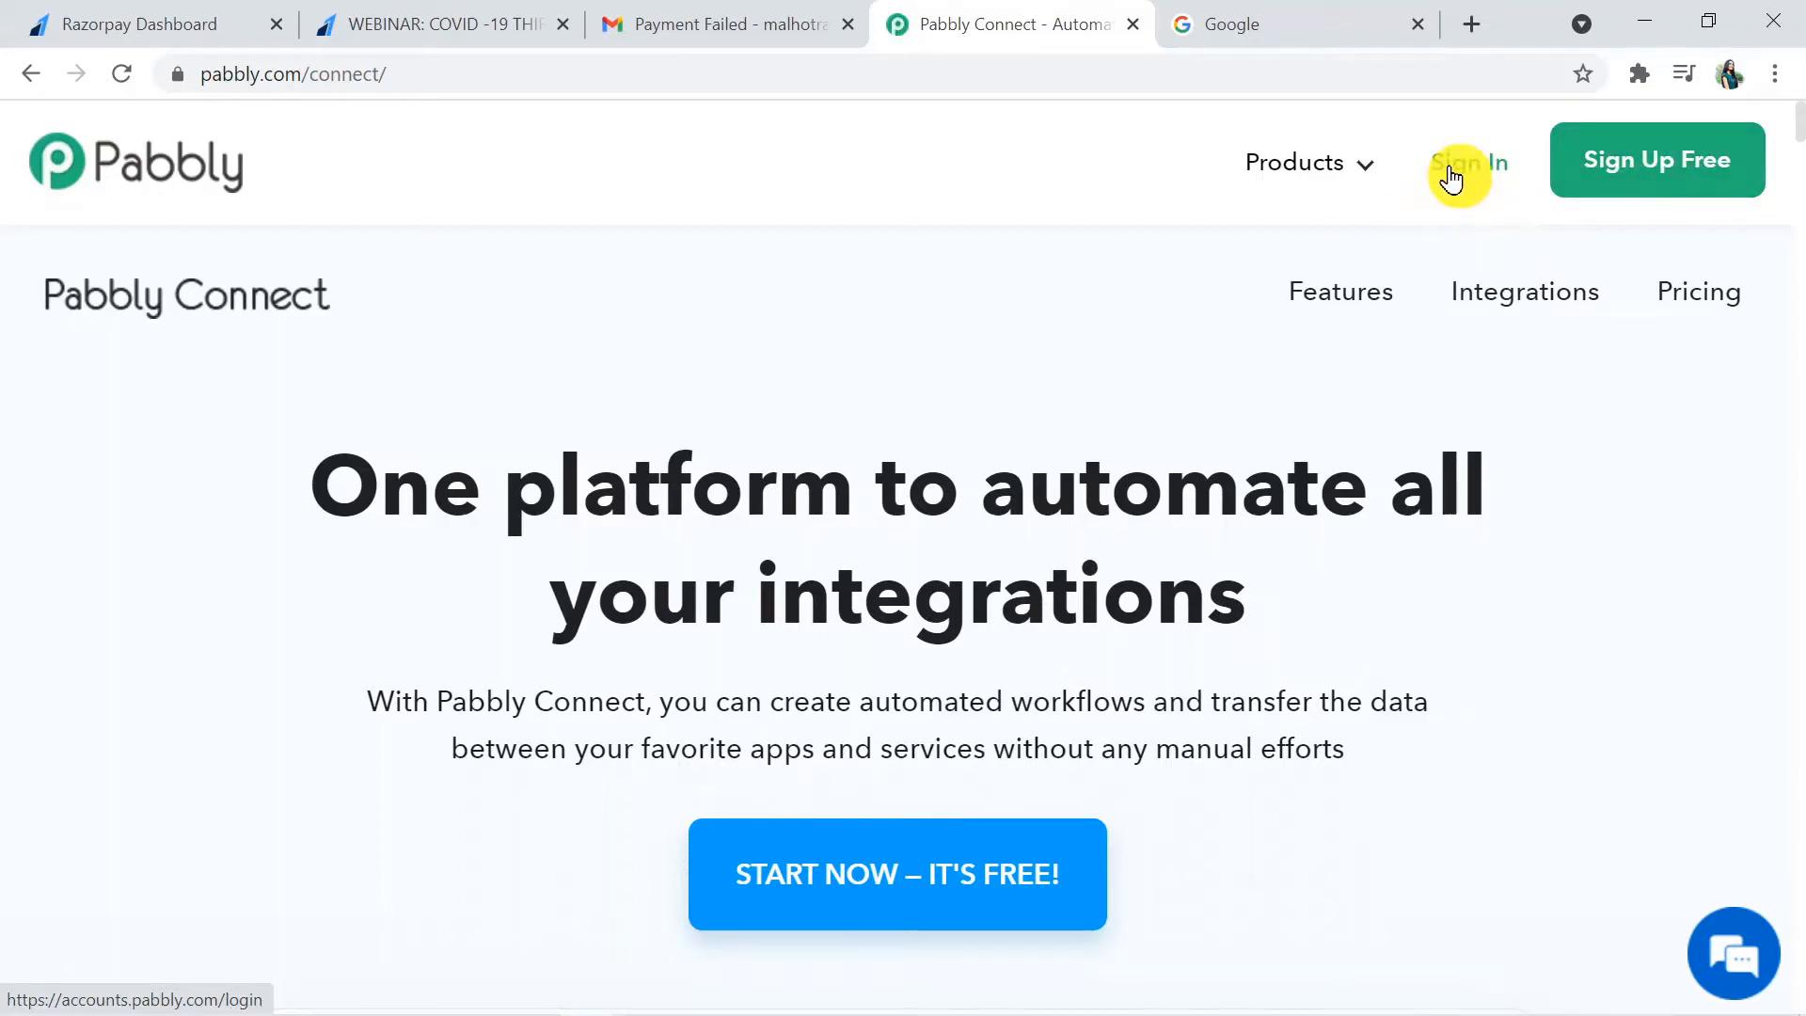
- Sign in to Pabbly and access the Connect application
click(1452, 178)
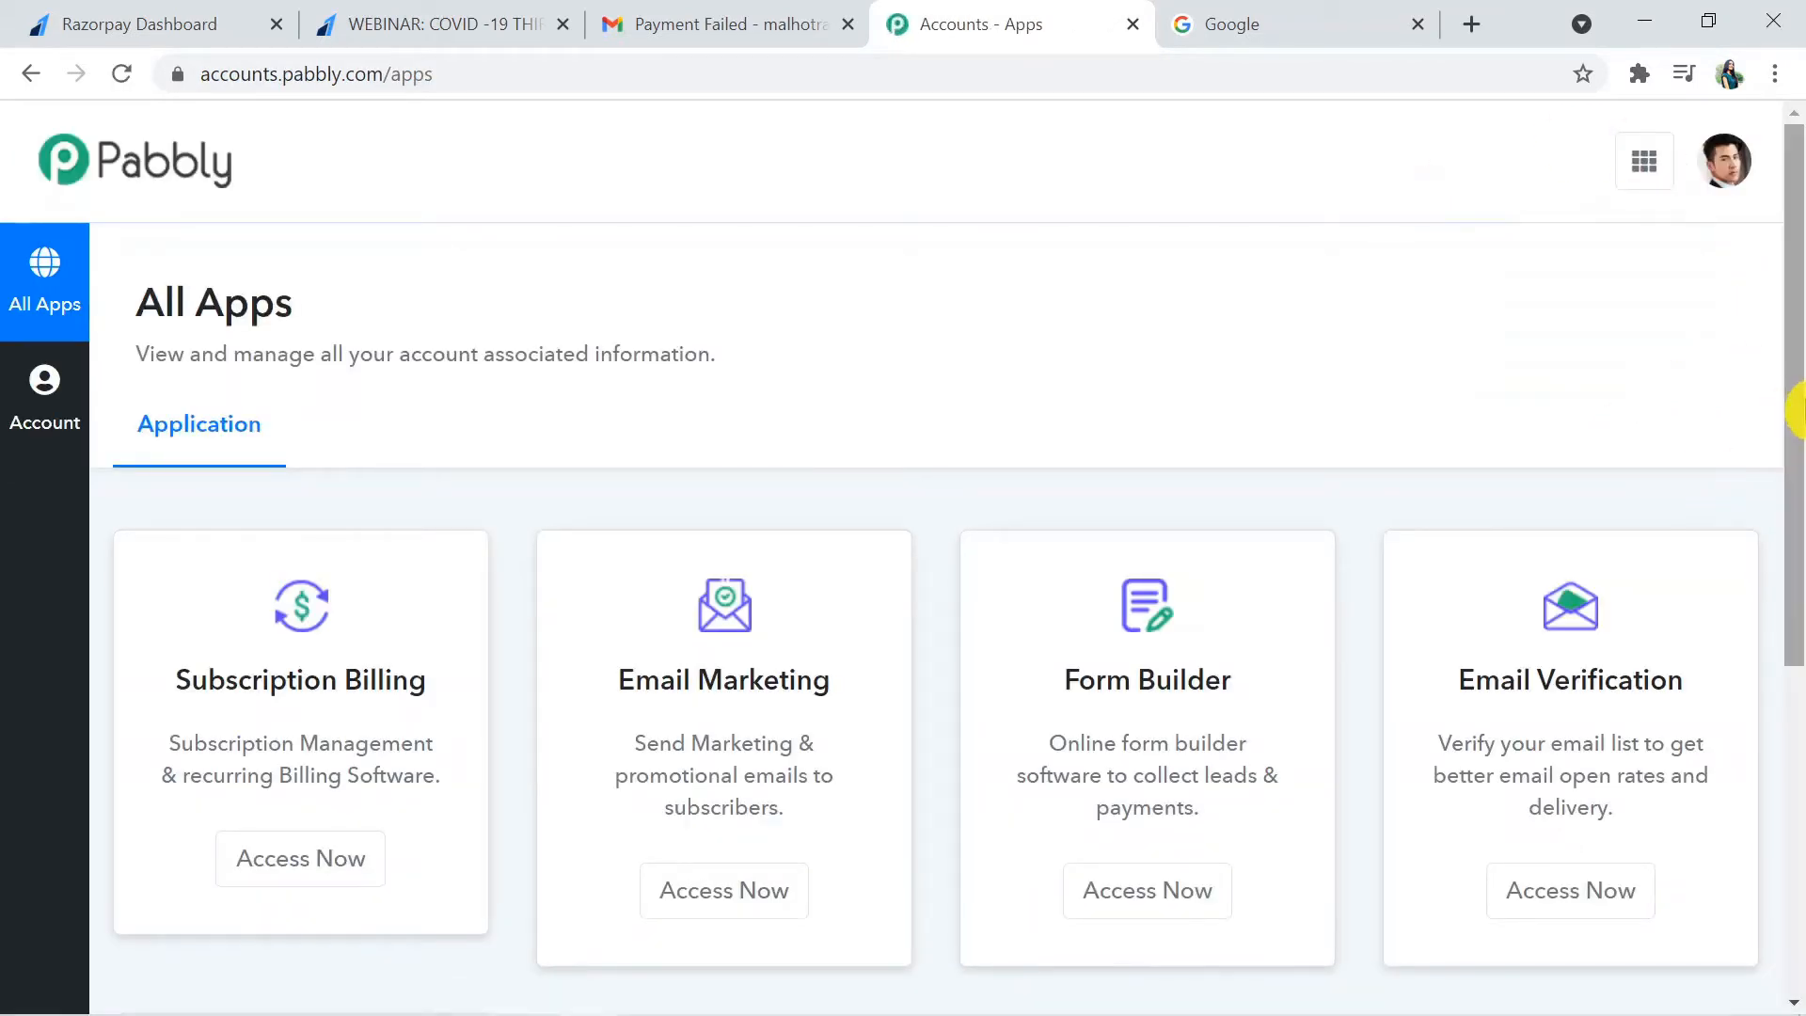
drag(1797, 405, 1797, 684)
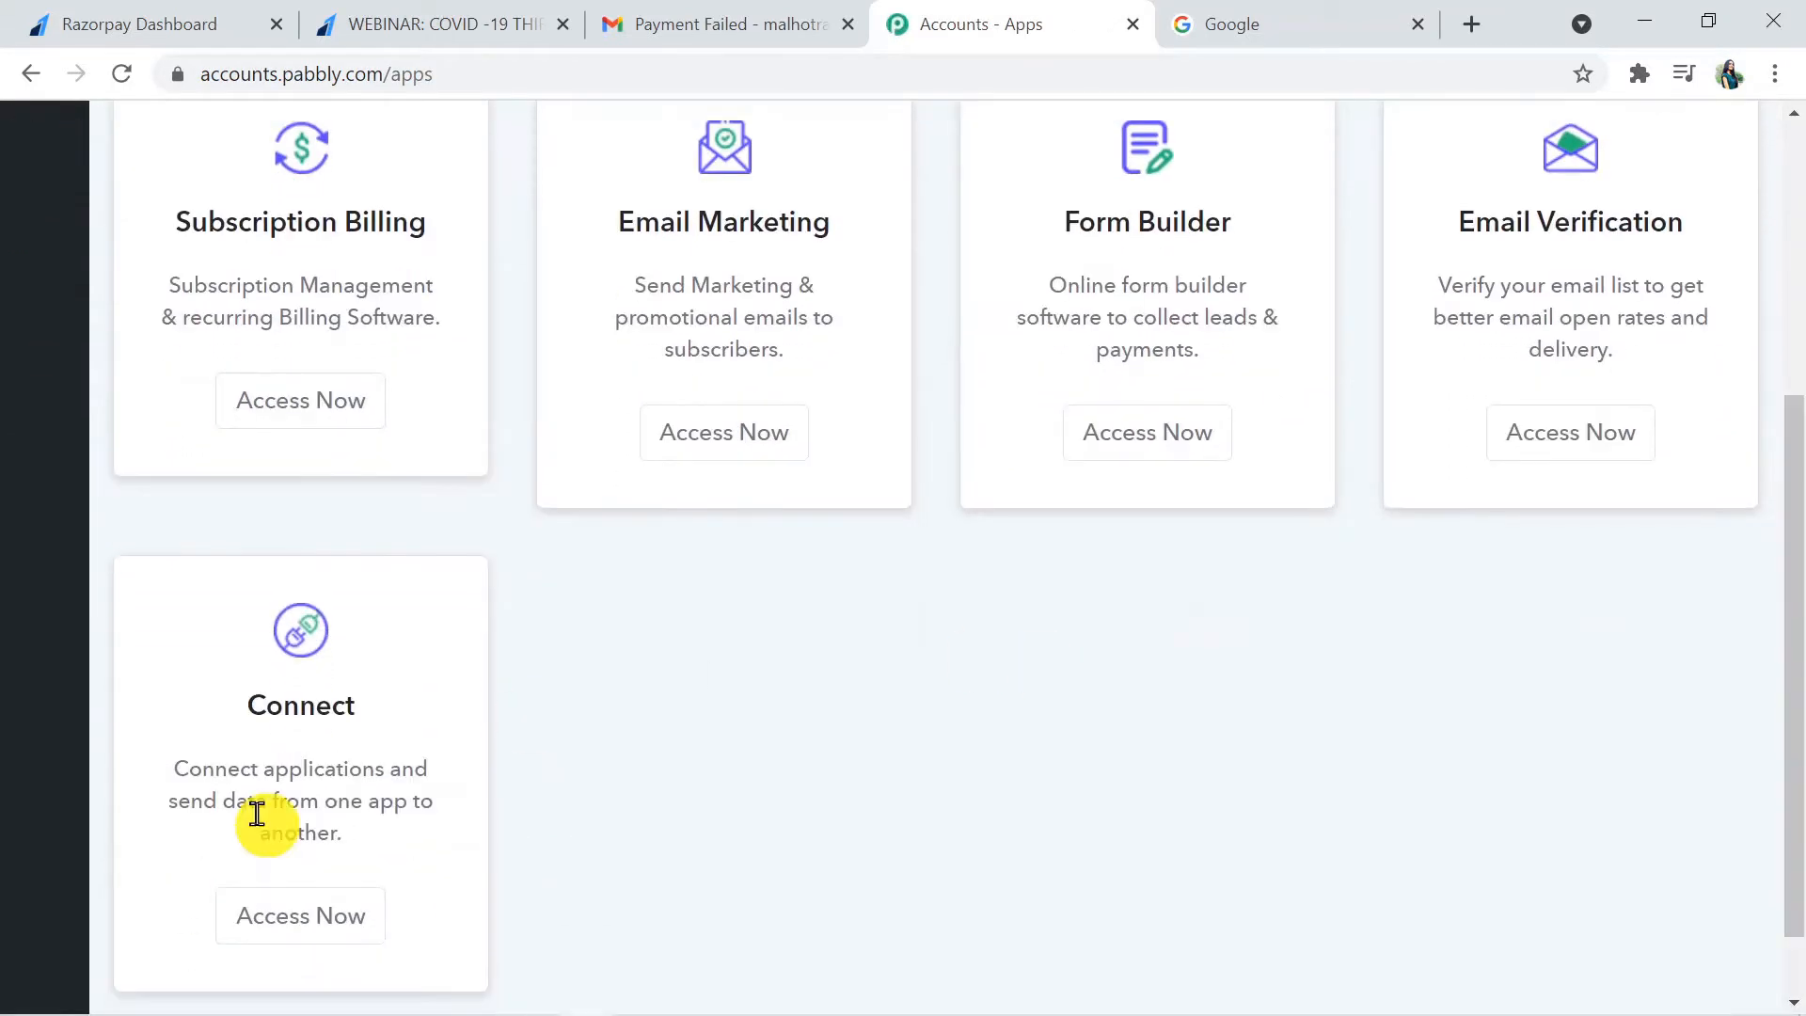
click(286, 936)
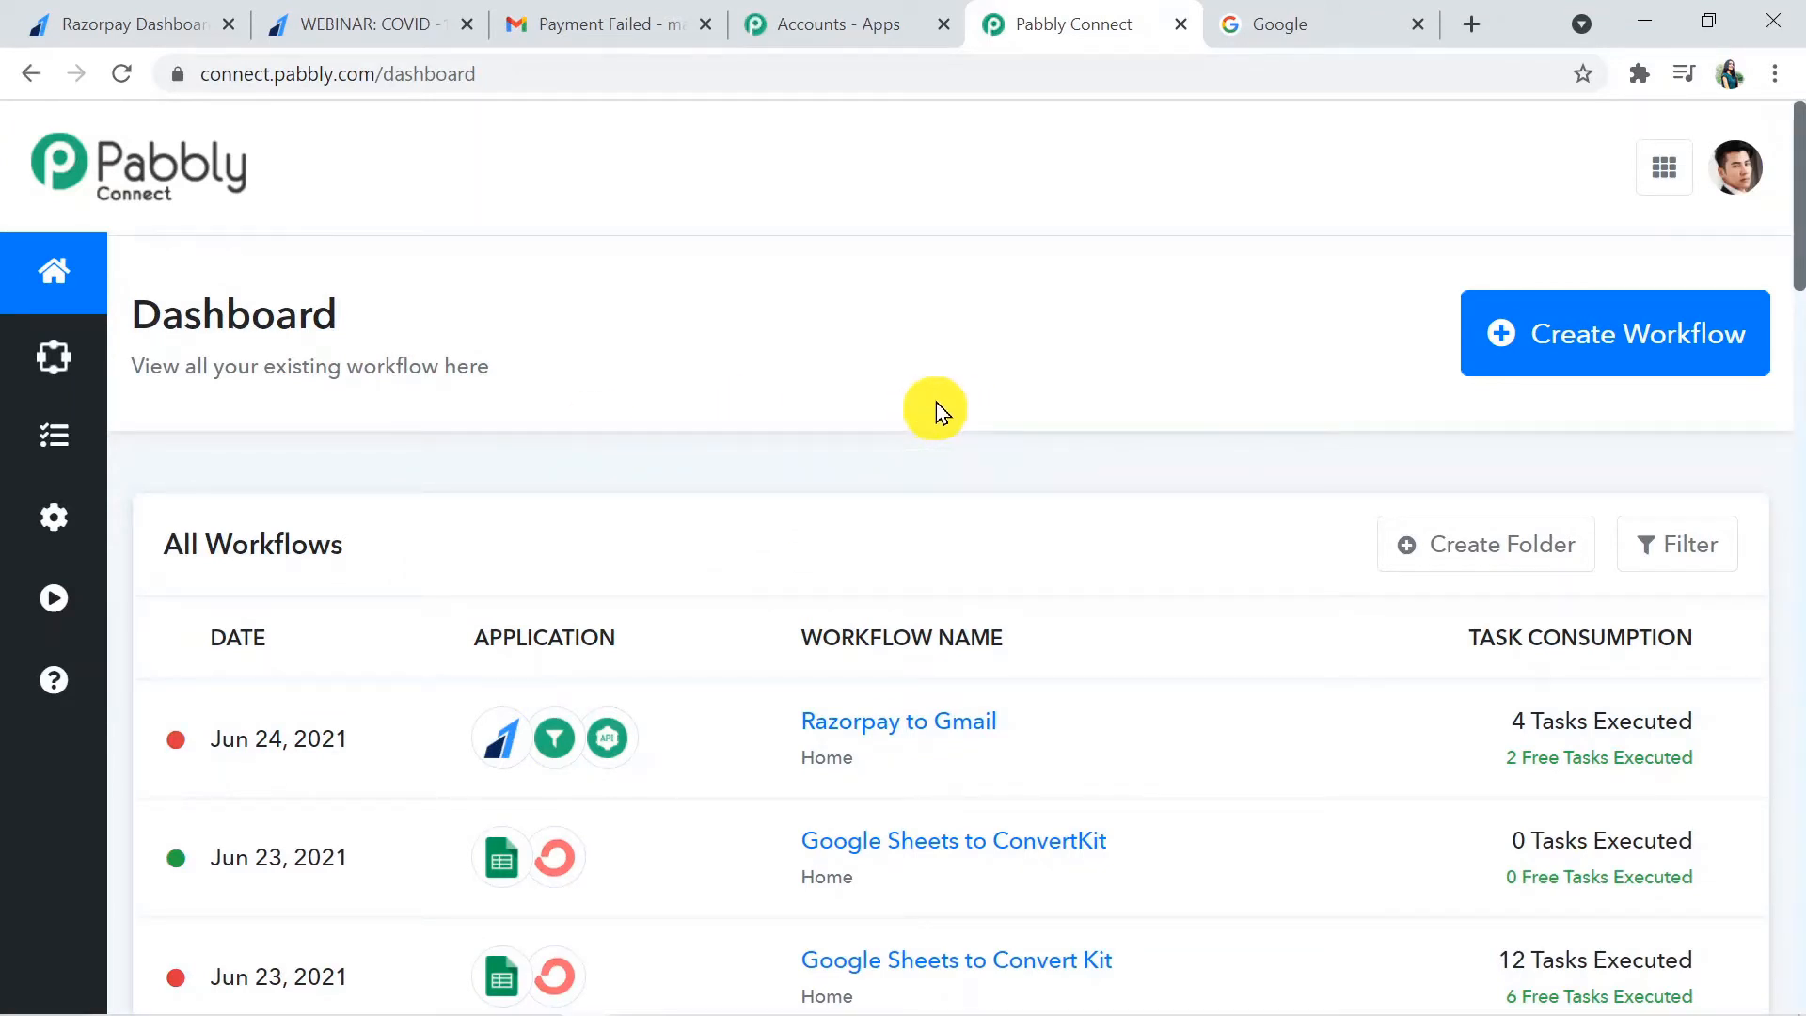
- Create a new workflow named "Razorpay to Gmail"
click(1643, 344)
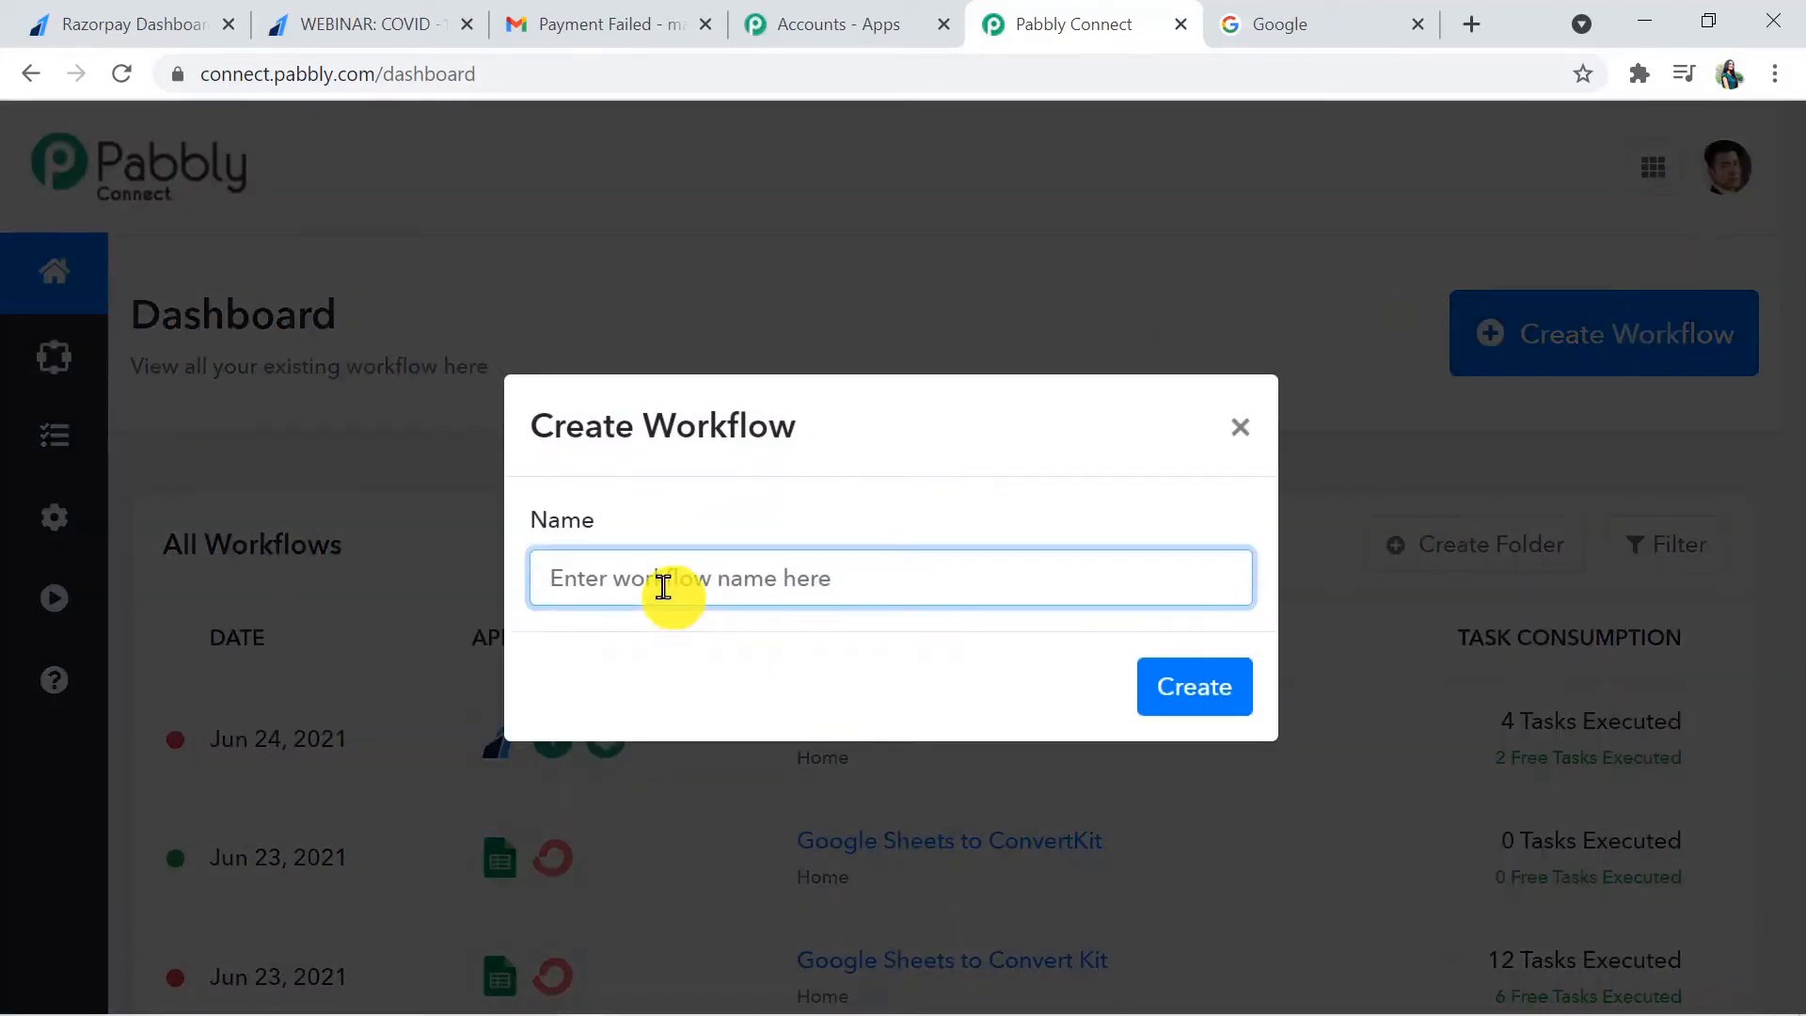
text(Razorpa)
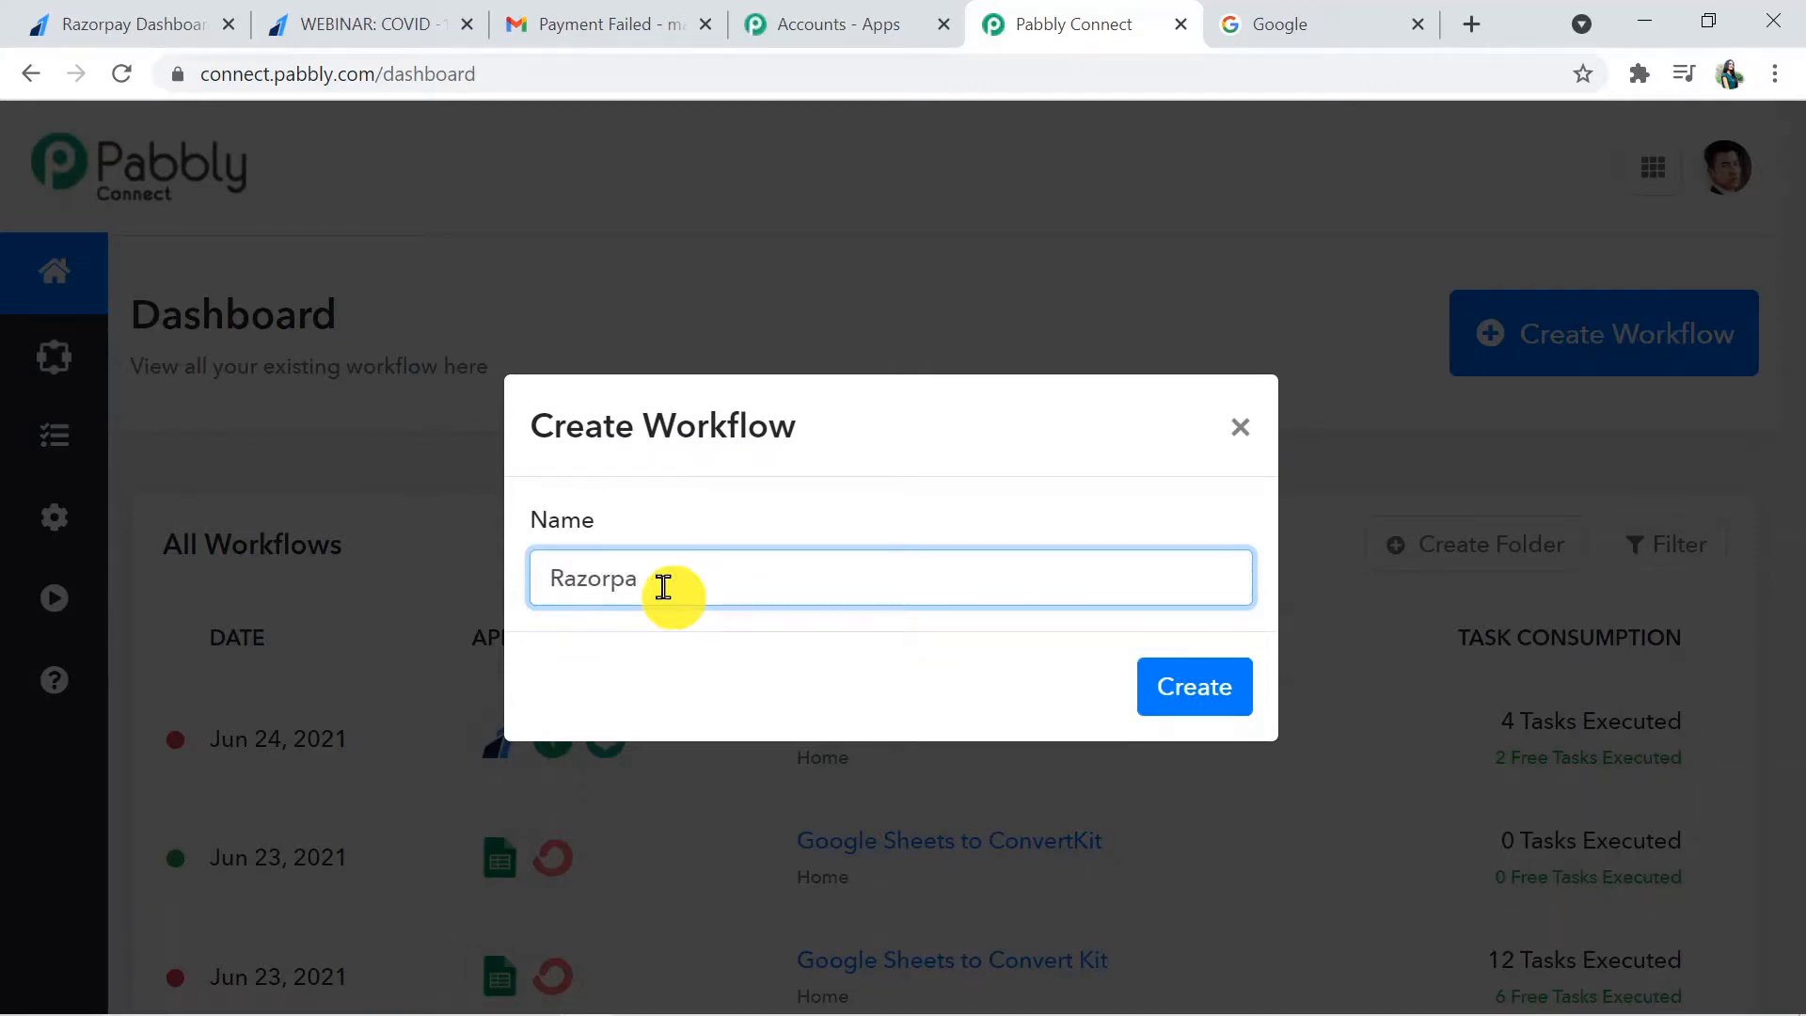
text(y to Gmail)
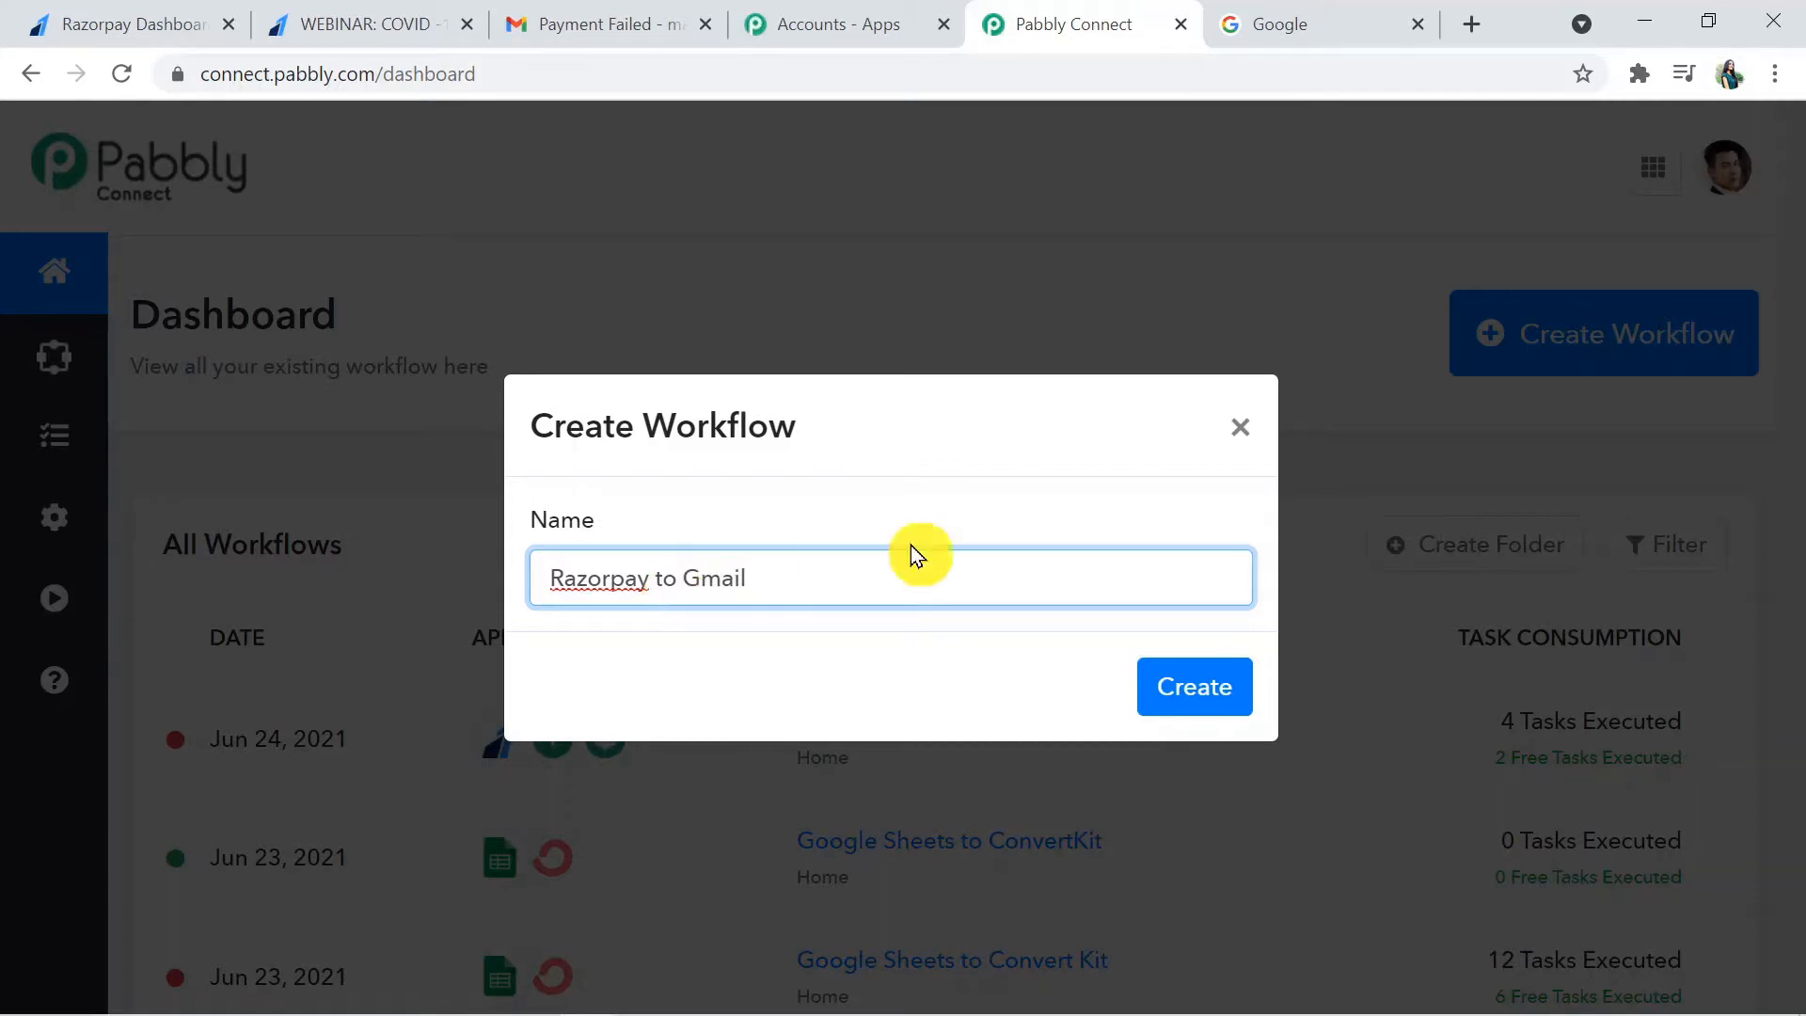
click(1210, 685)
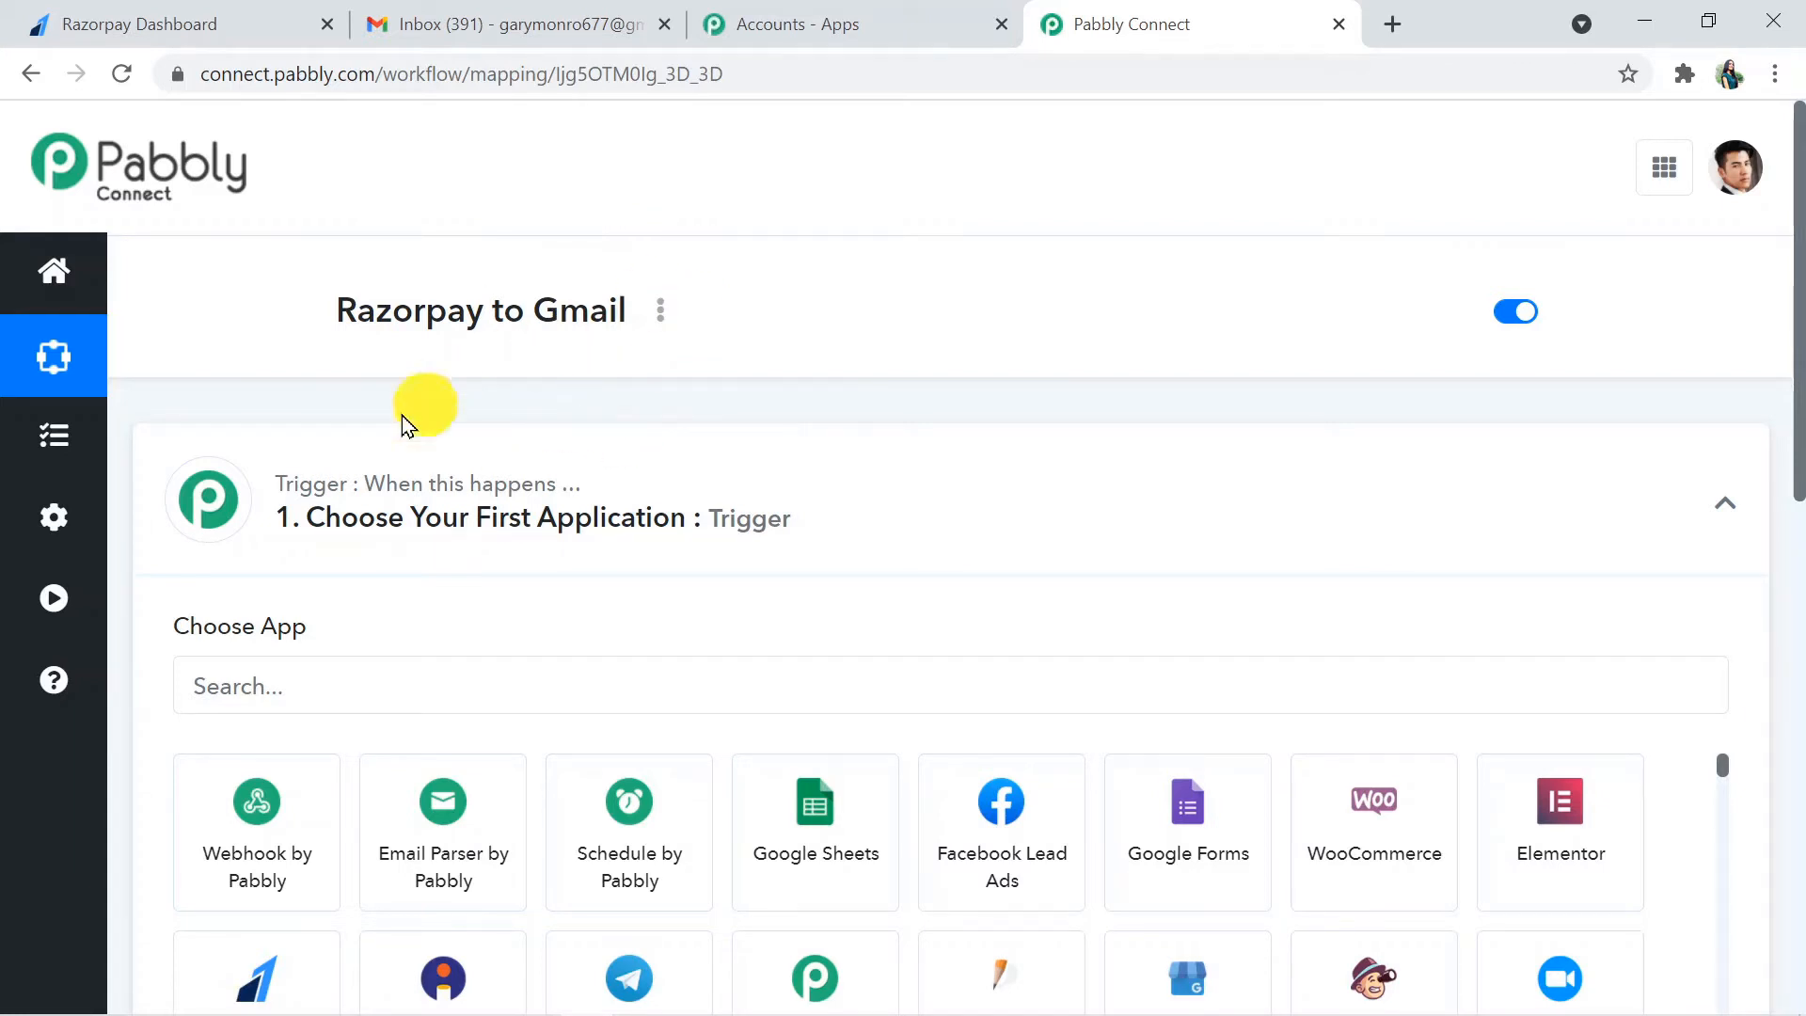
- Choose Razorpay as the trigger application of the workflow
click(913, 499)
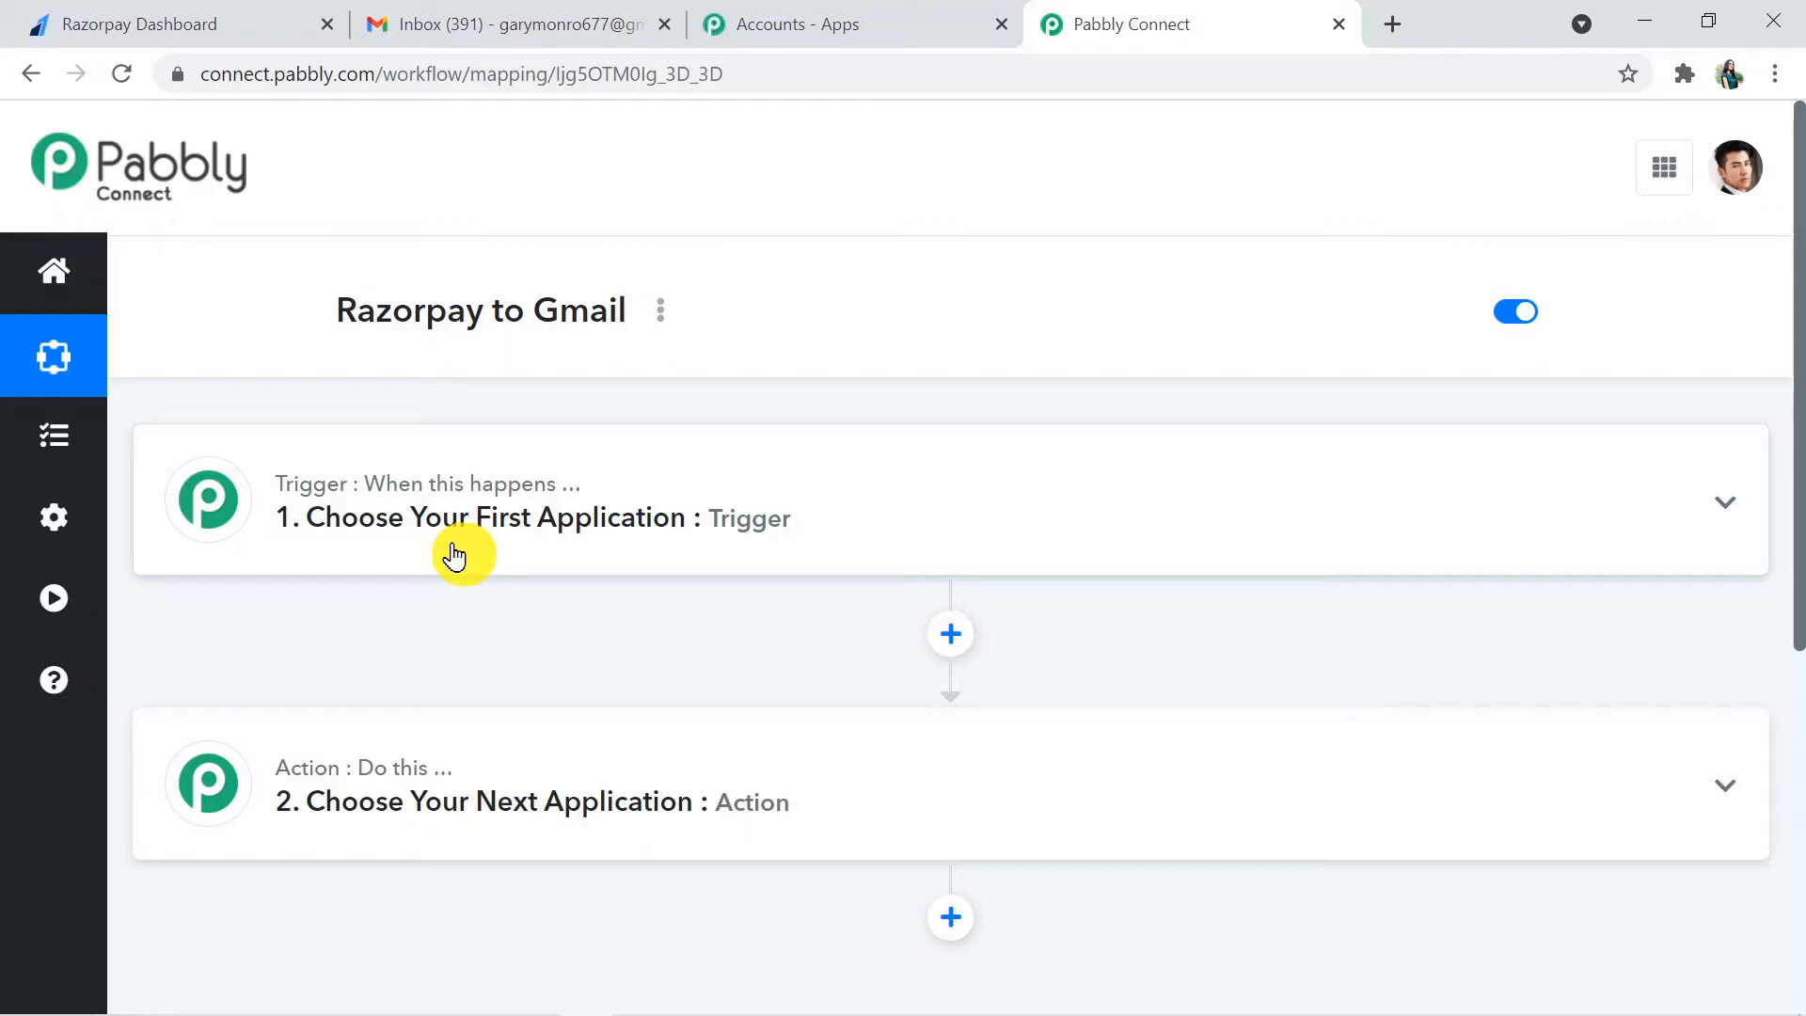
click(895, 528)
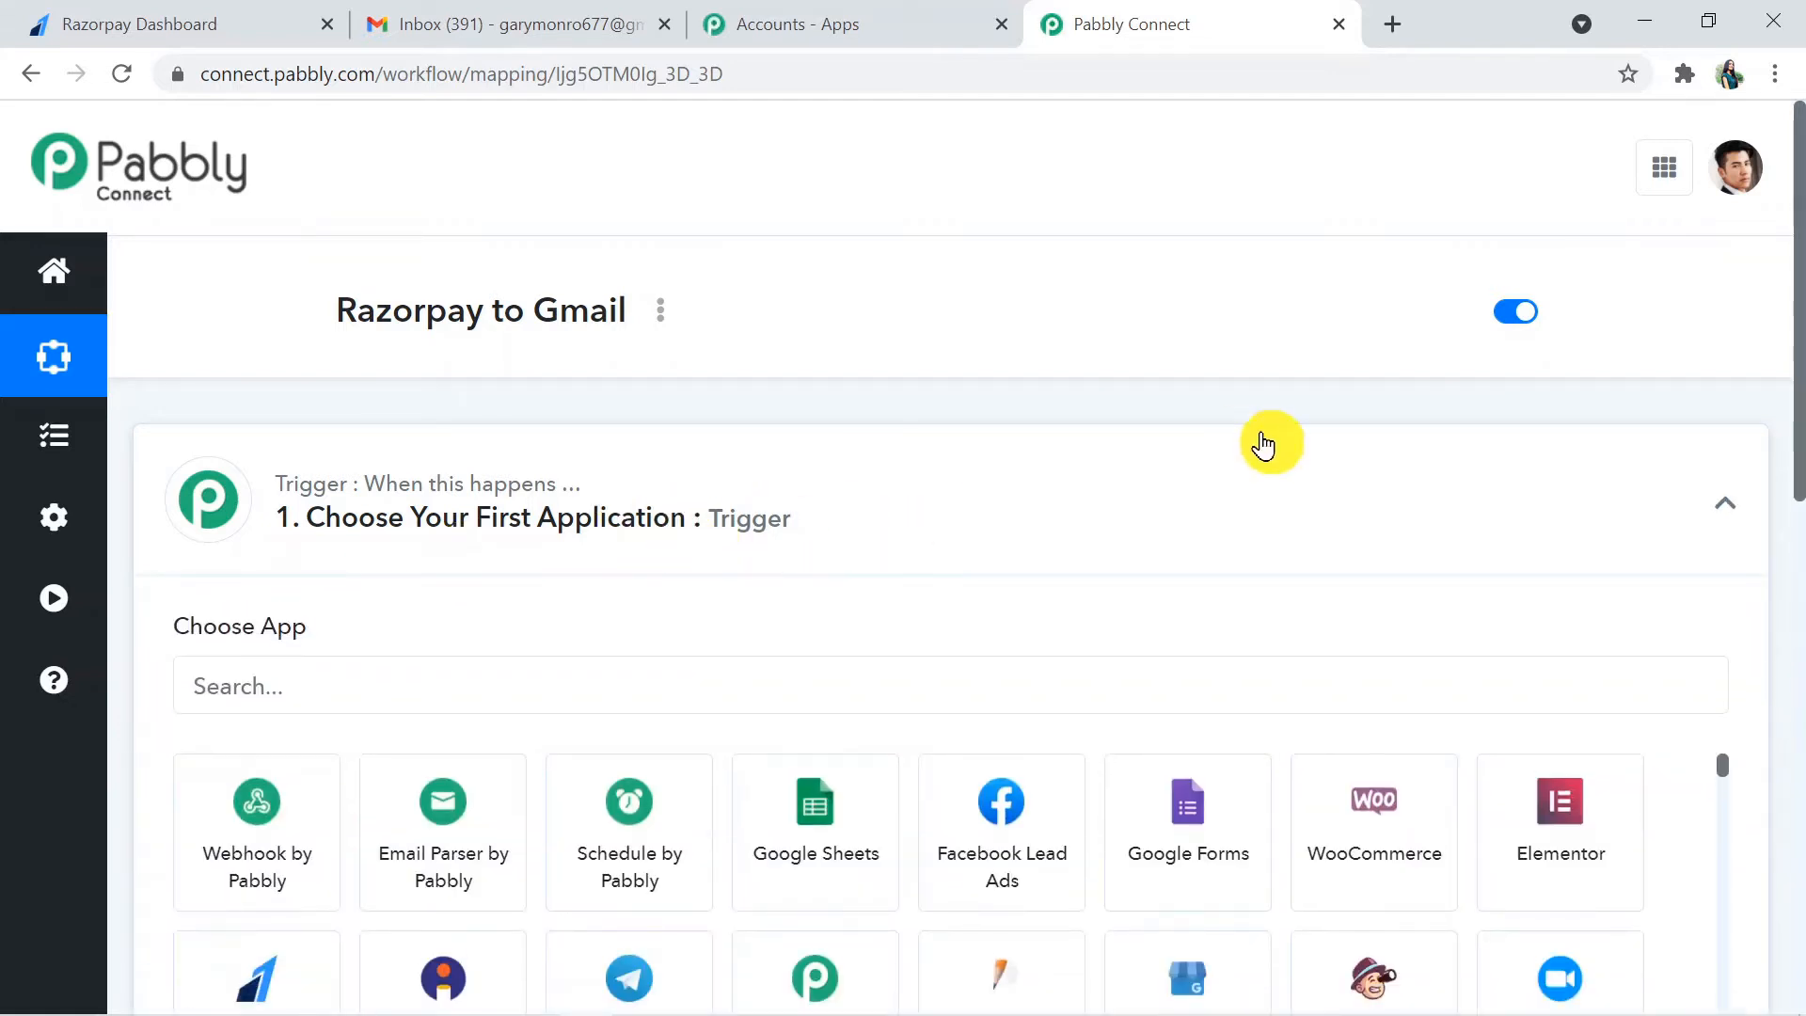
drag(1793, 339, 1800, 478)
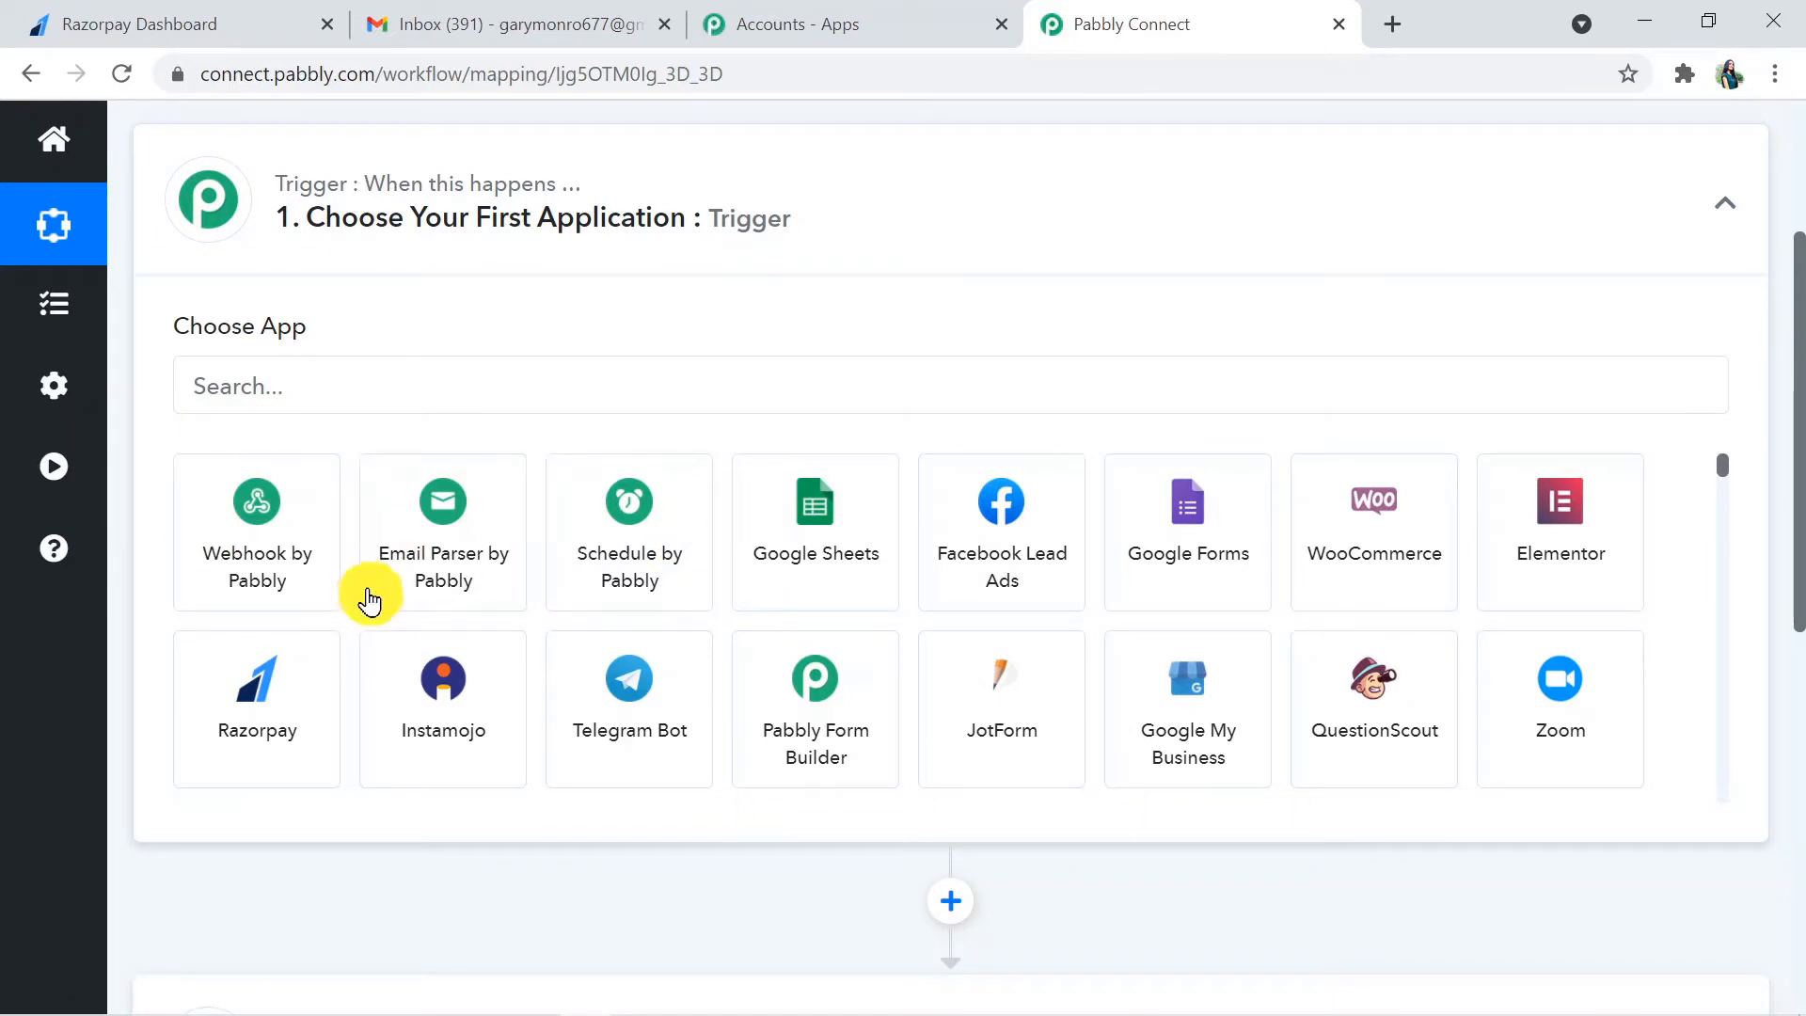
click(282, 721)
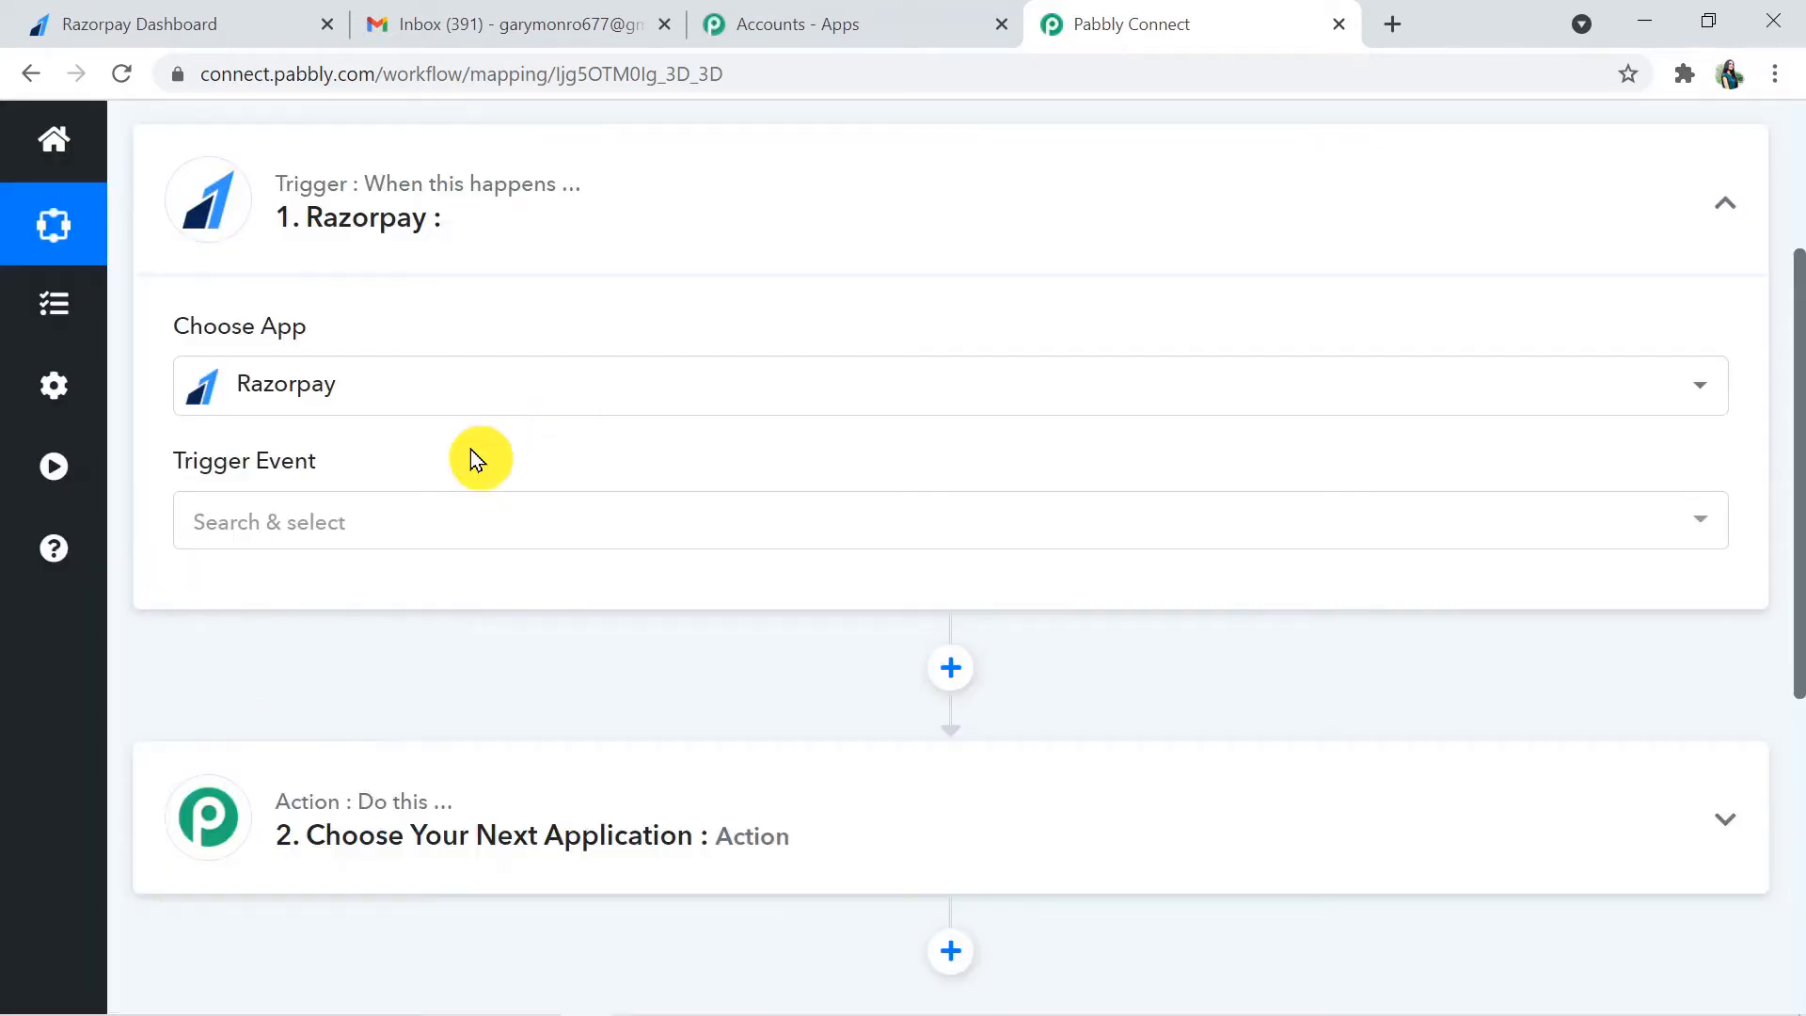
- Set the Razorpay trigger event to Payment Failed
click(407, 520)
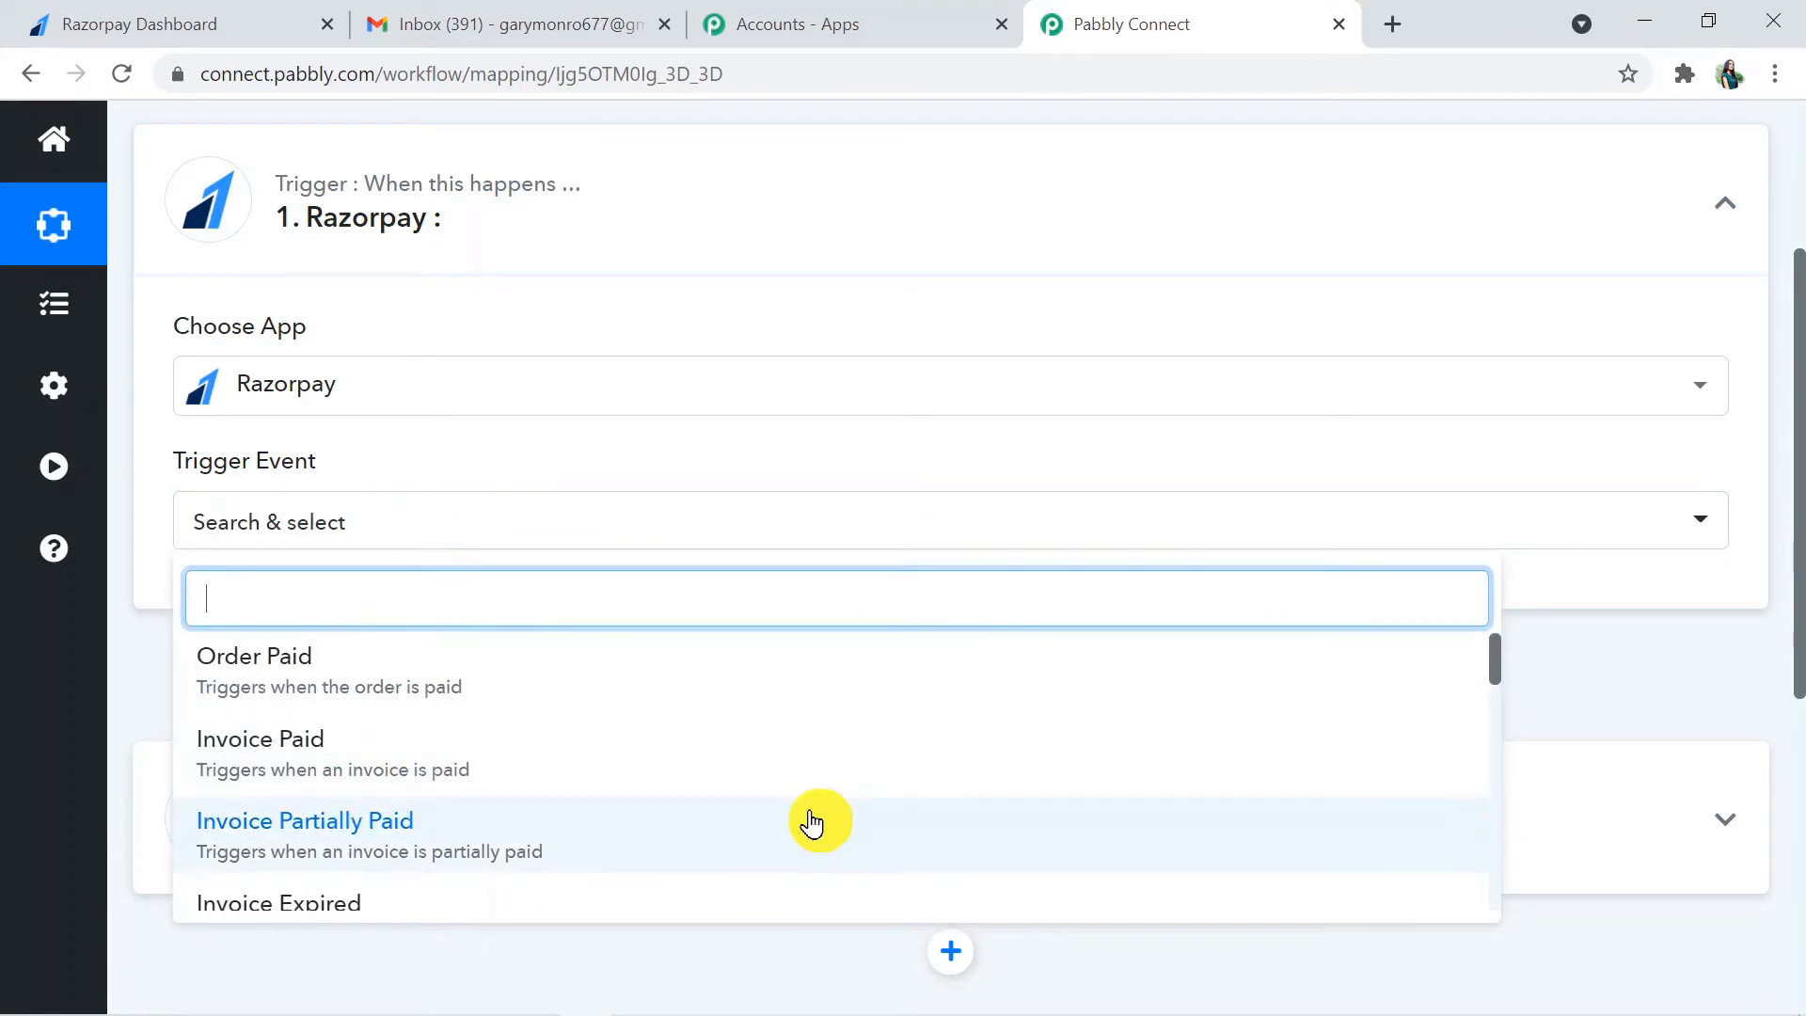
click(1493, 683)
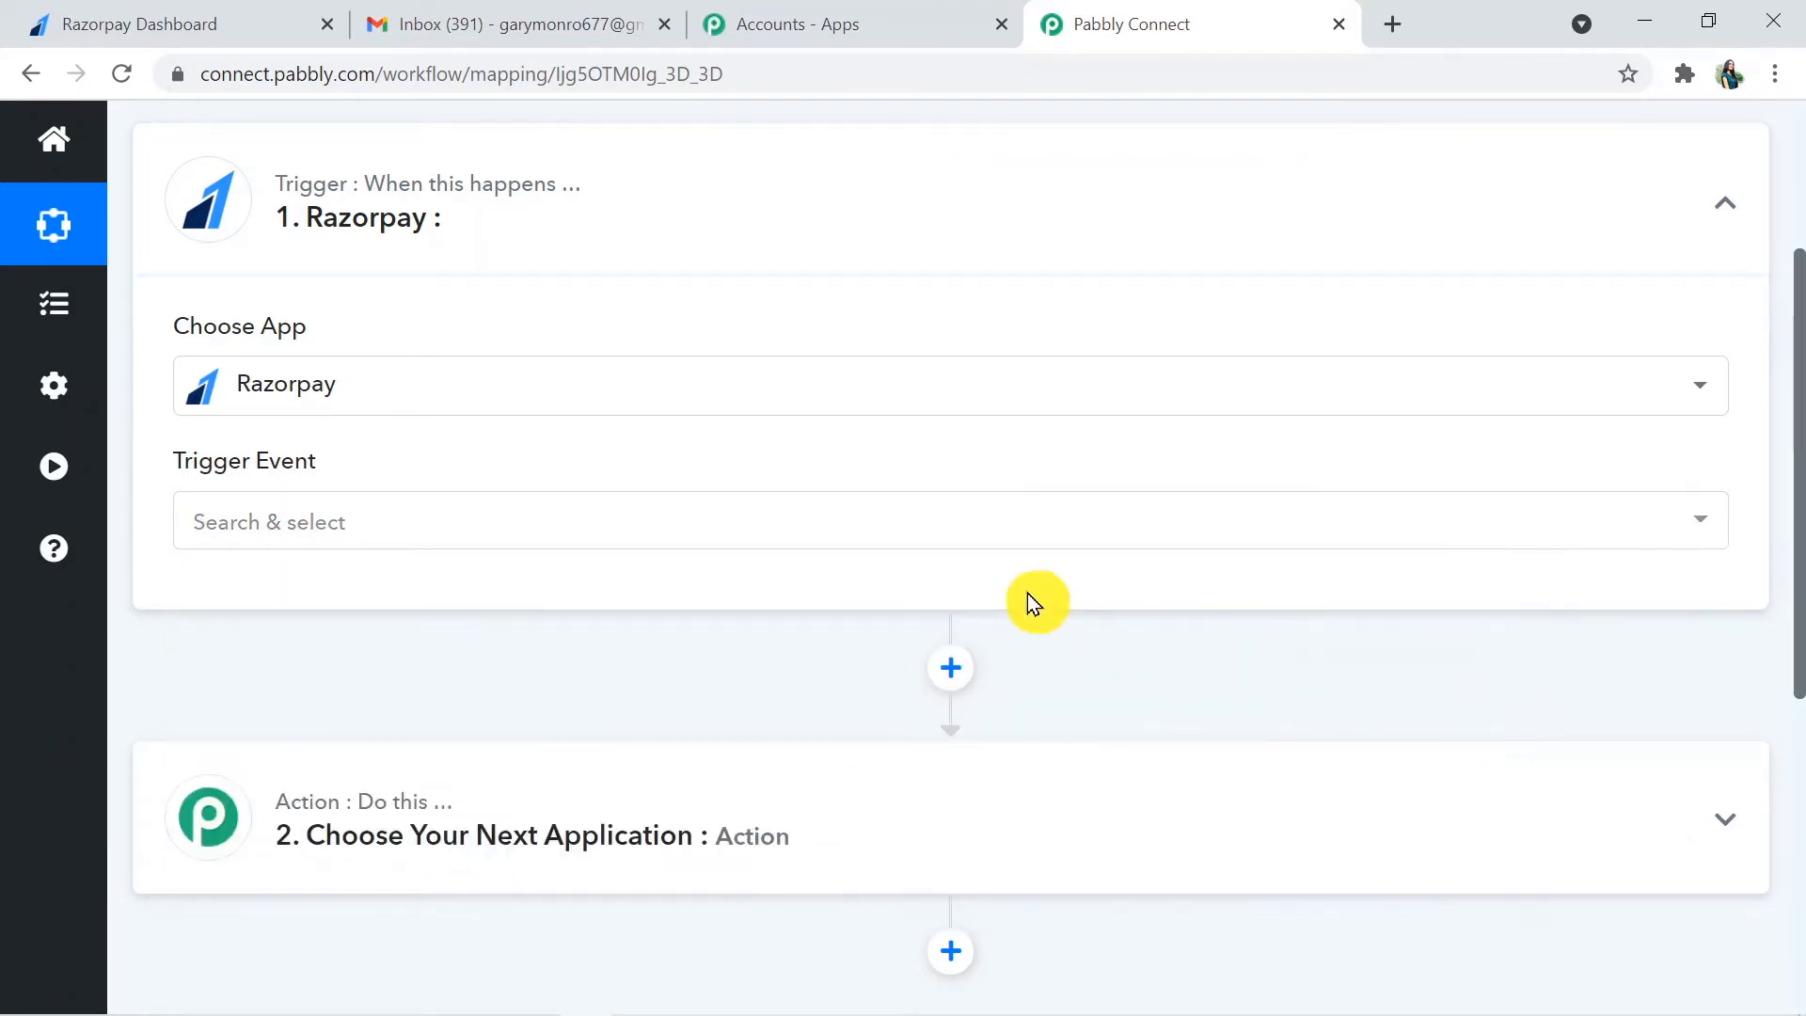
click(1005, 532)
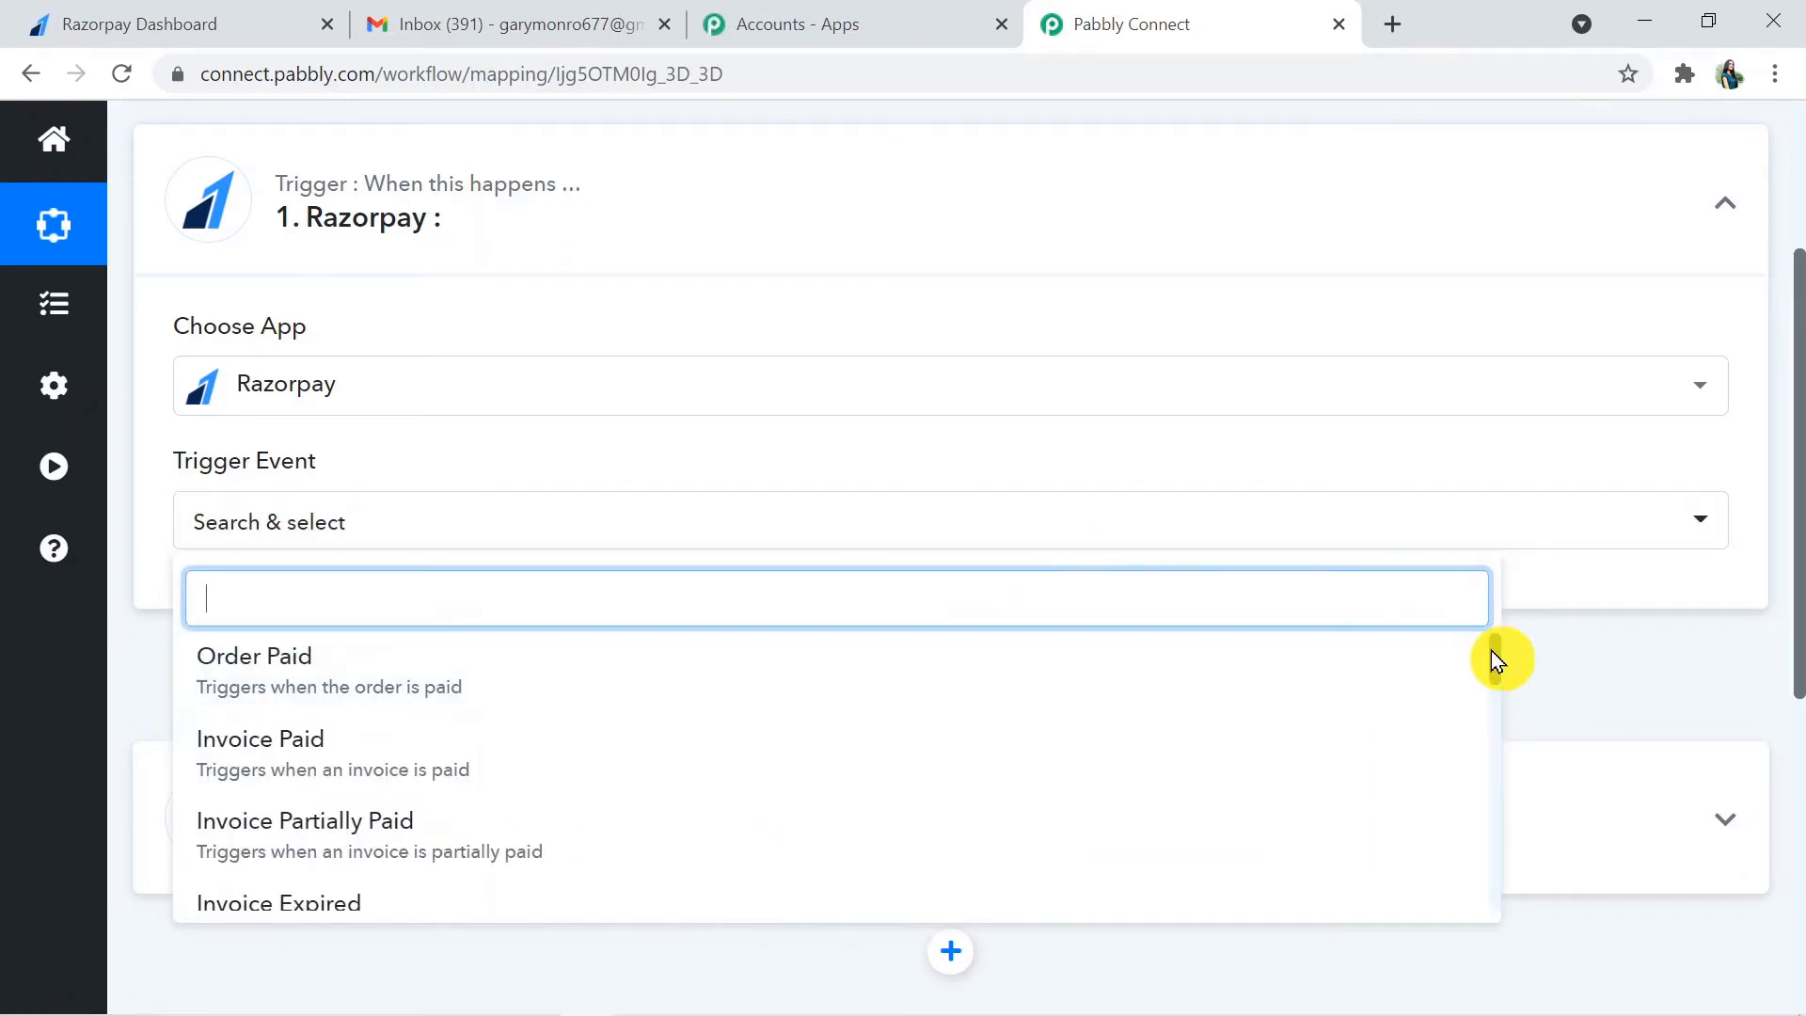
drag(1496, 658, 1494, 727)
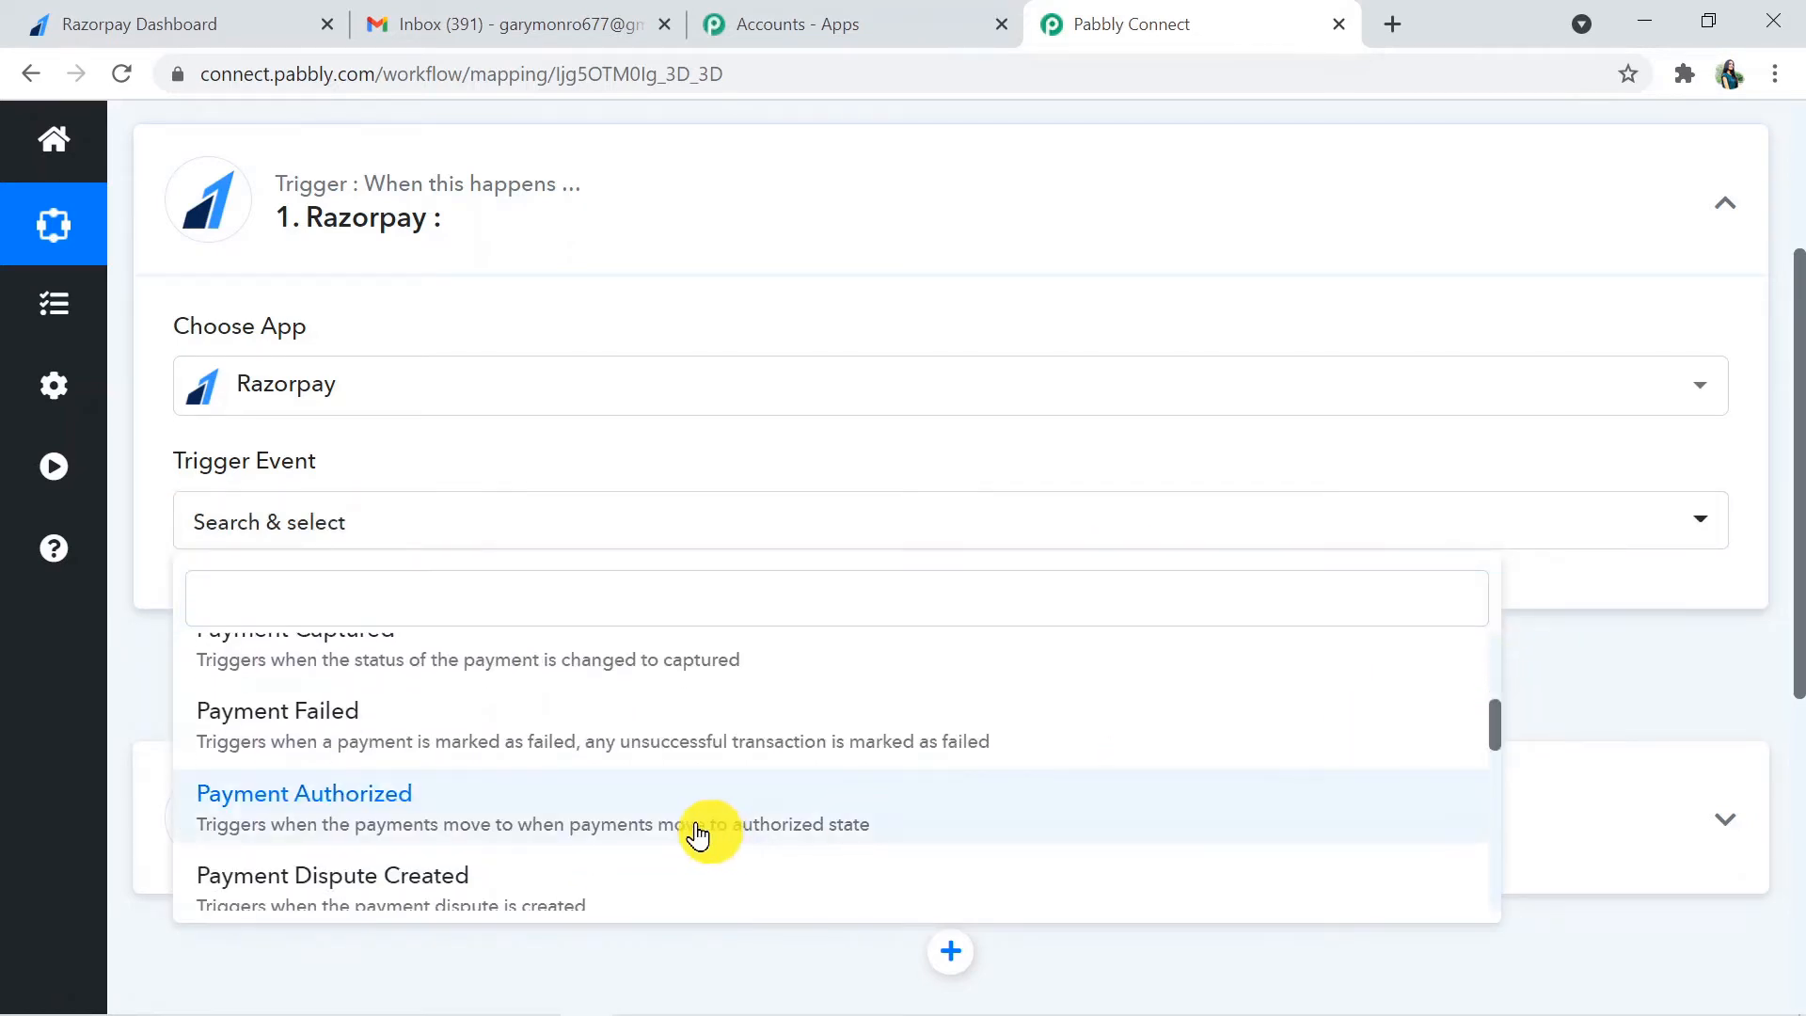
click(679, 759)
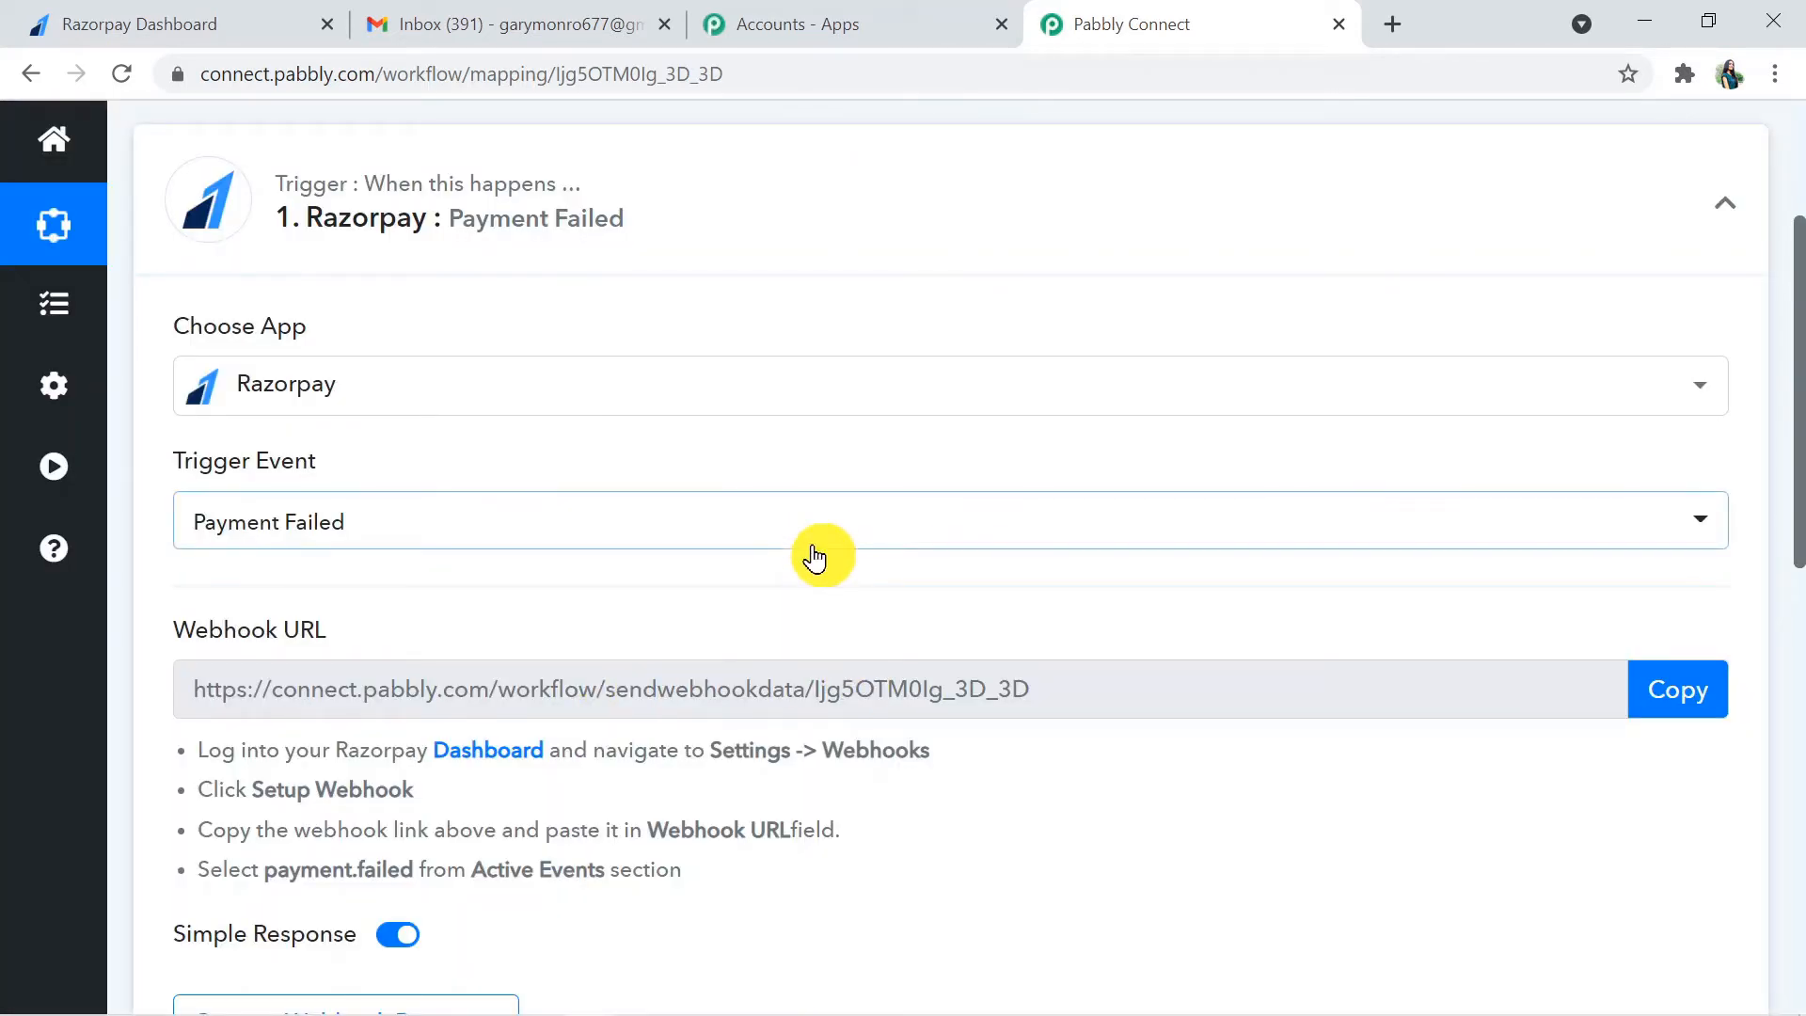
click(815, 527)
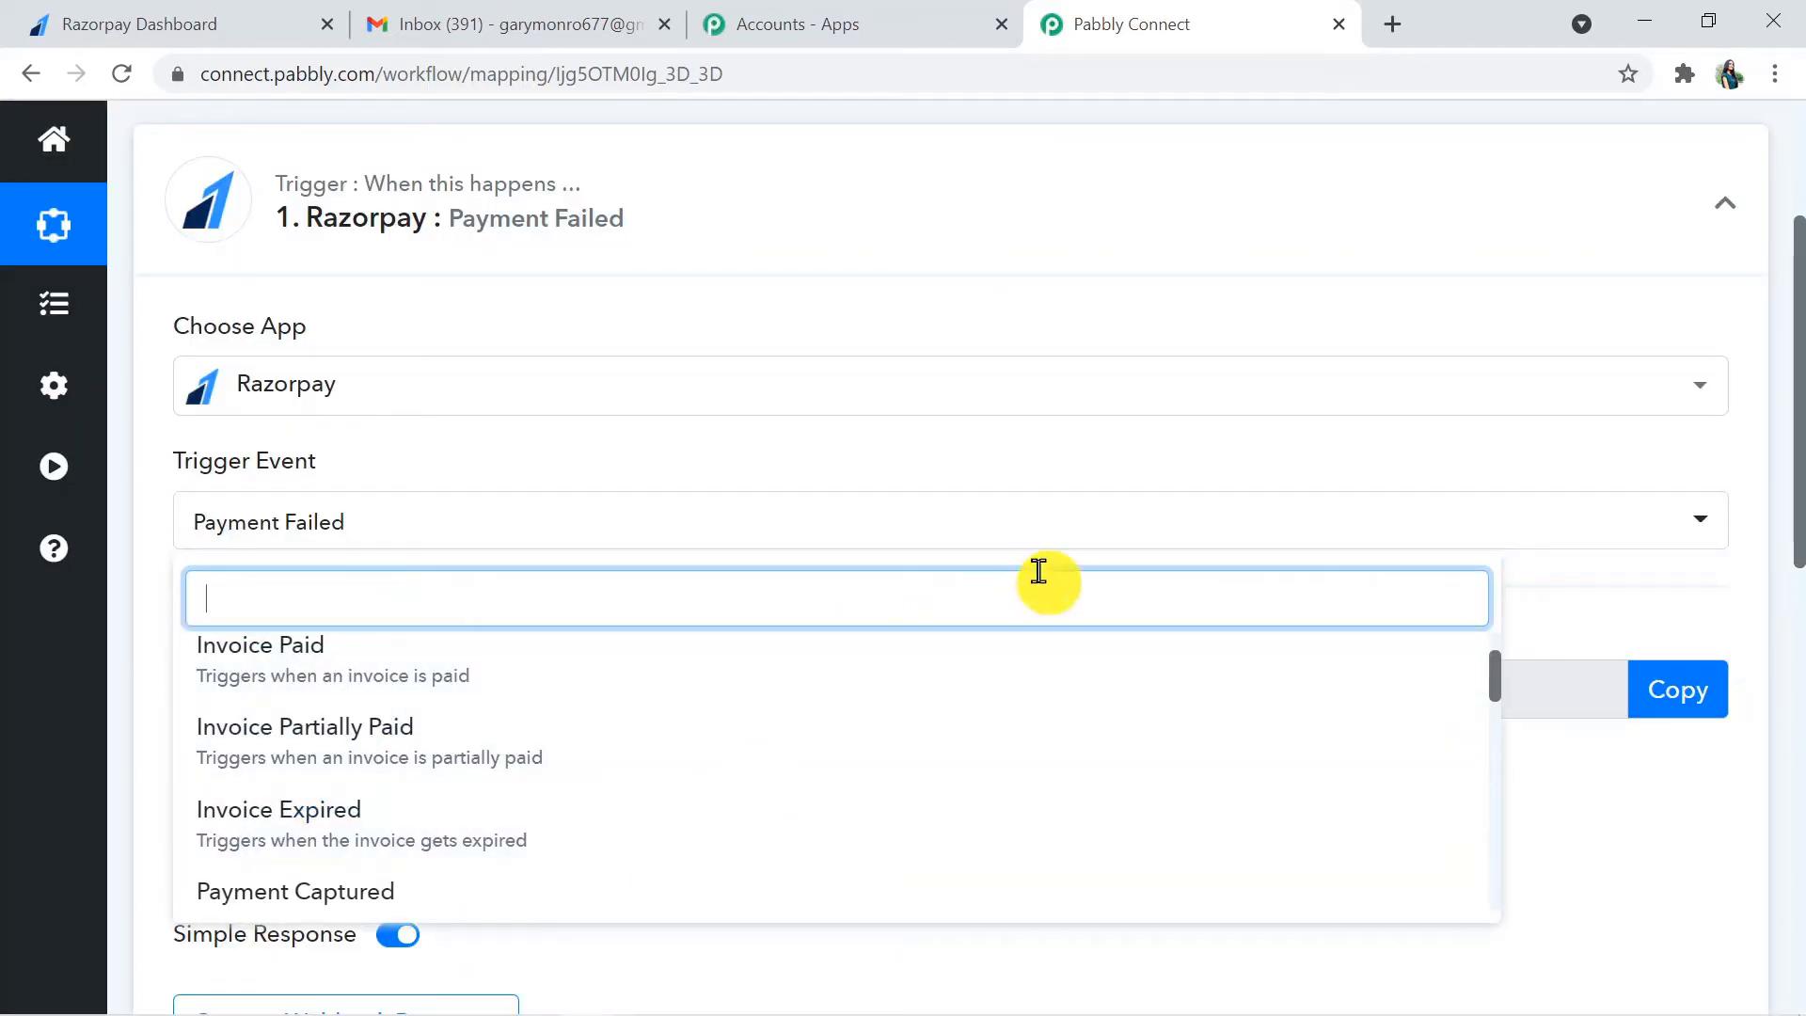
click(1590, 787)
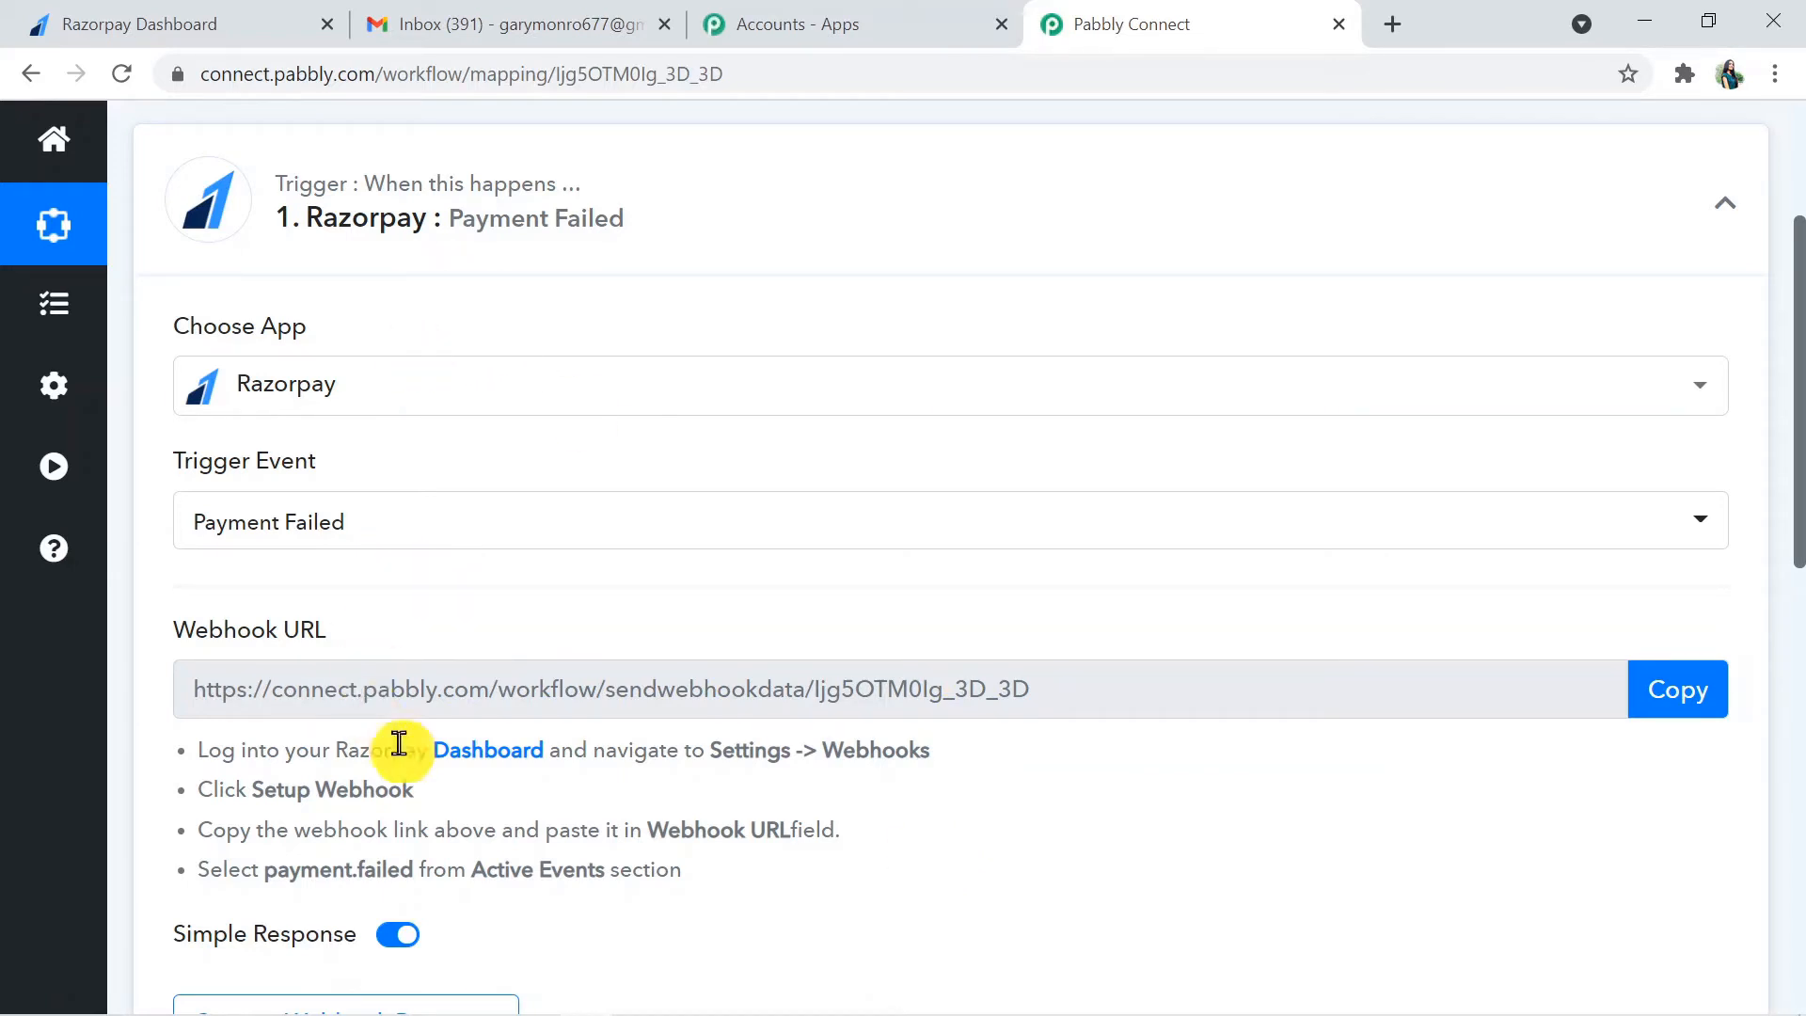
- Read the webhook setup instructions, then start a new webhook in the Razorpay dashboard's webhook settings
drag(197, 750, 724, 891)
click(810, 888)
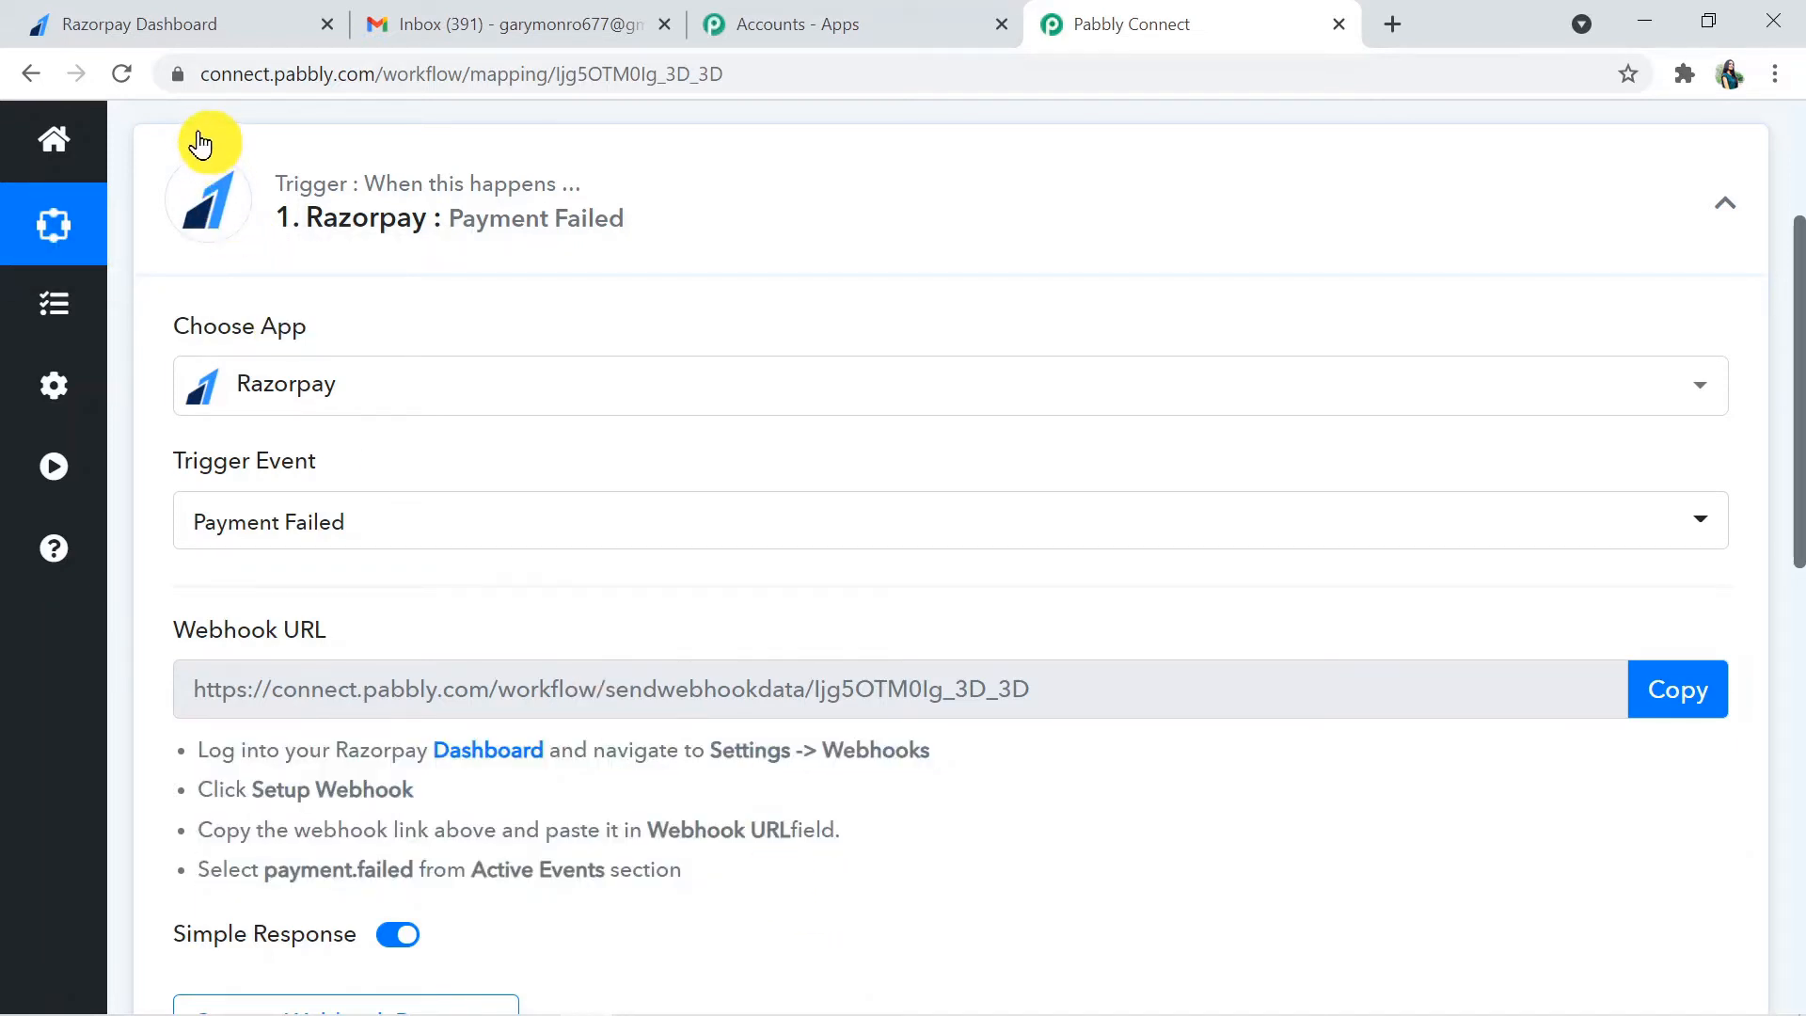
click(215, 38)
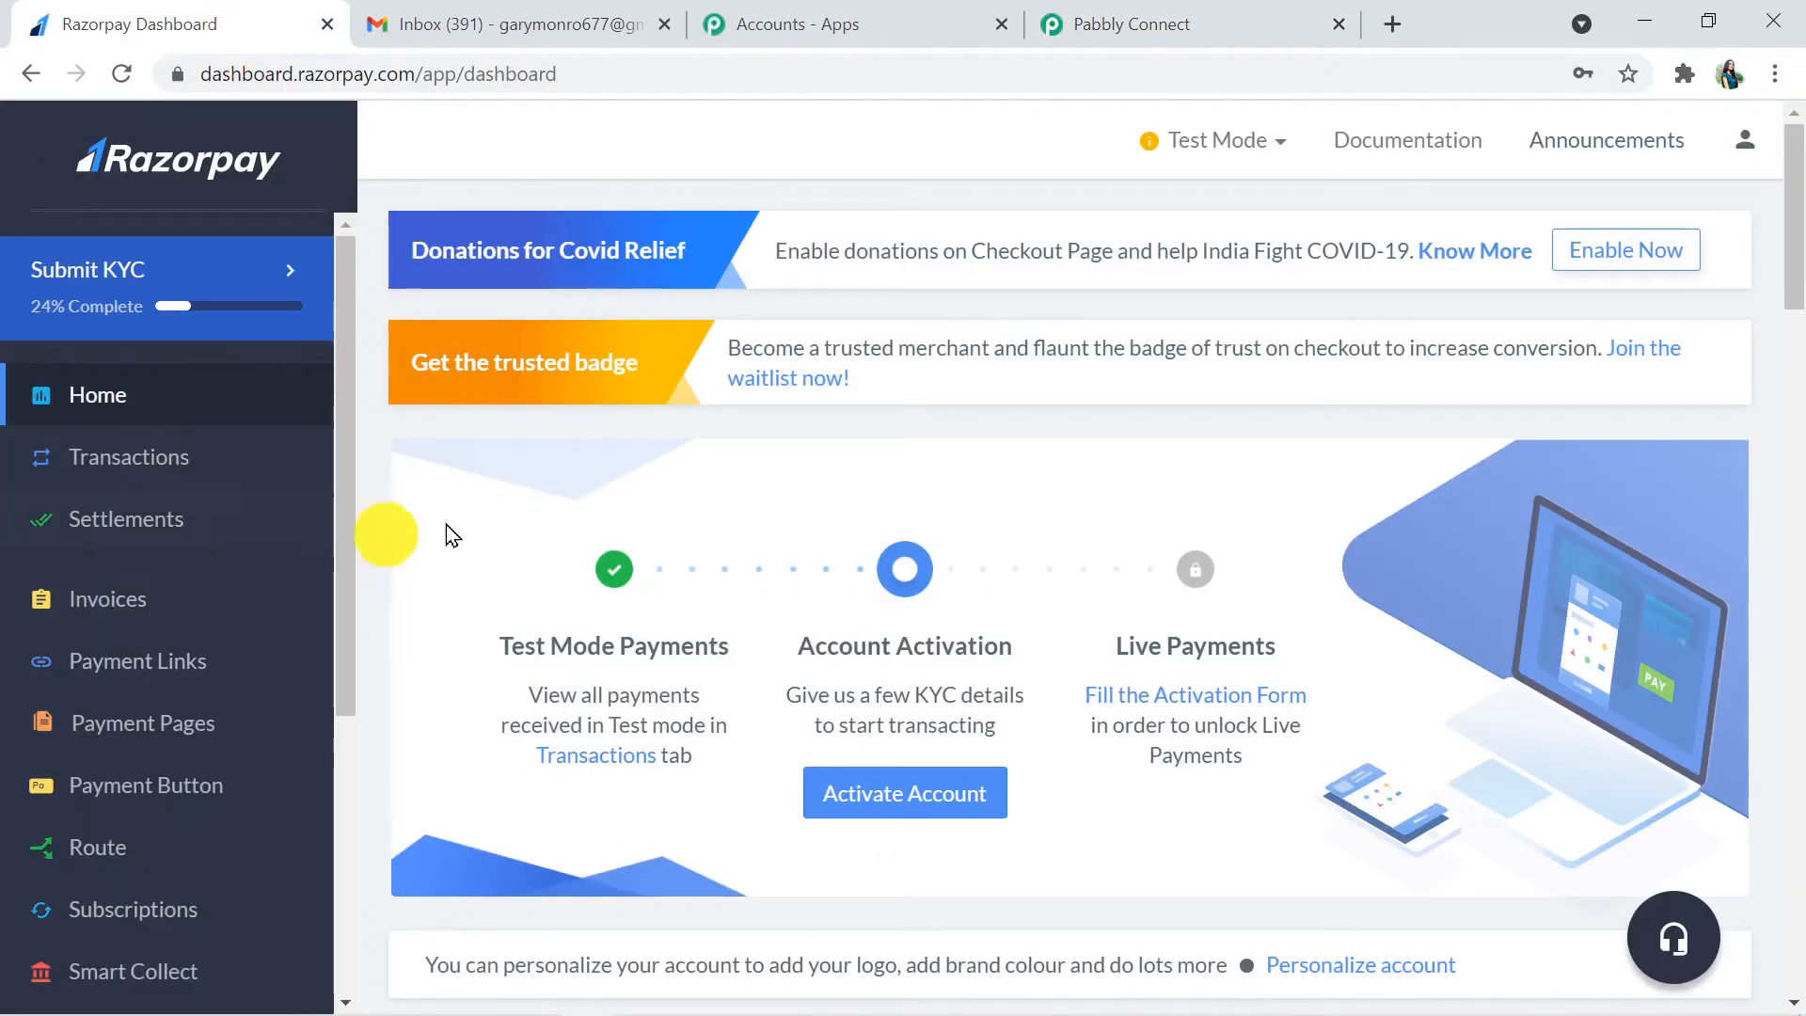
scroll(350, 315, down, 5)
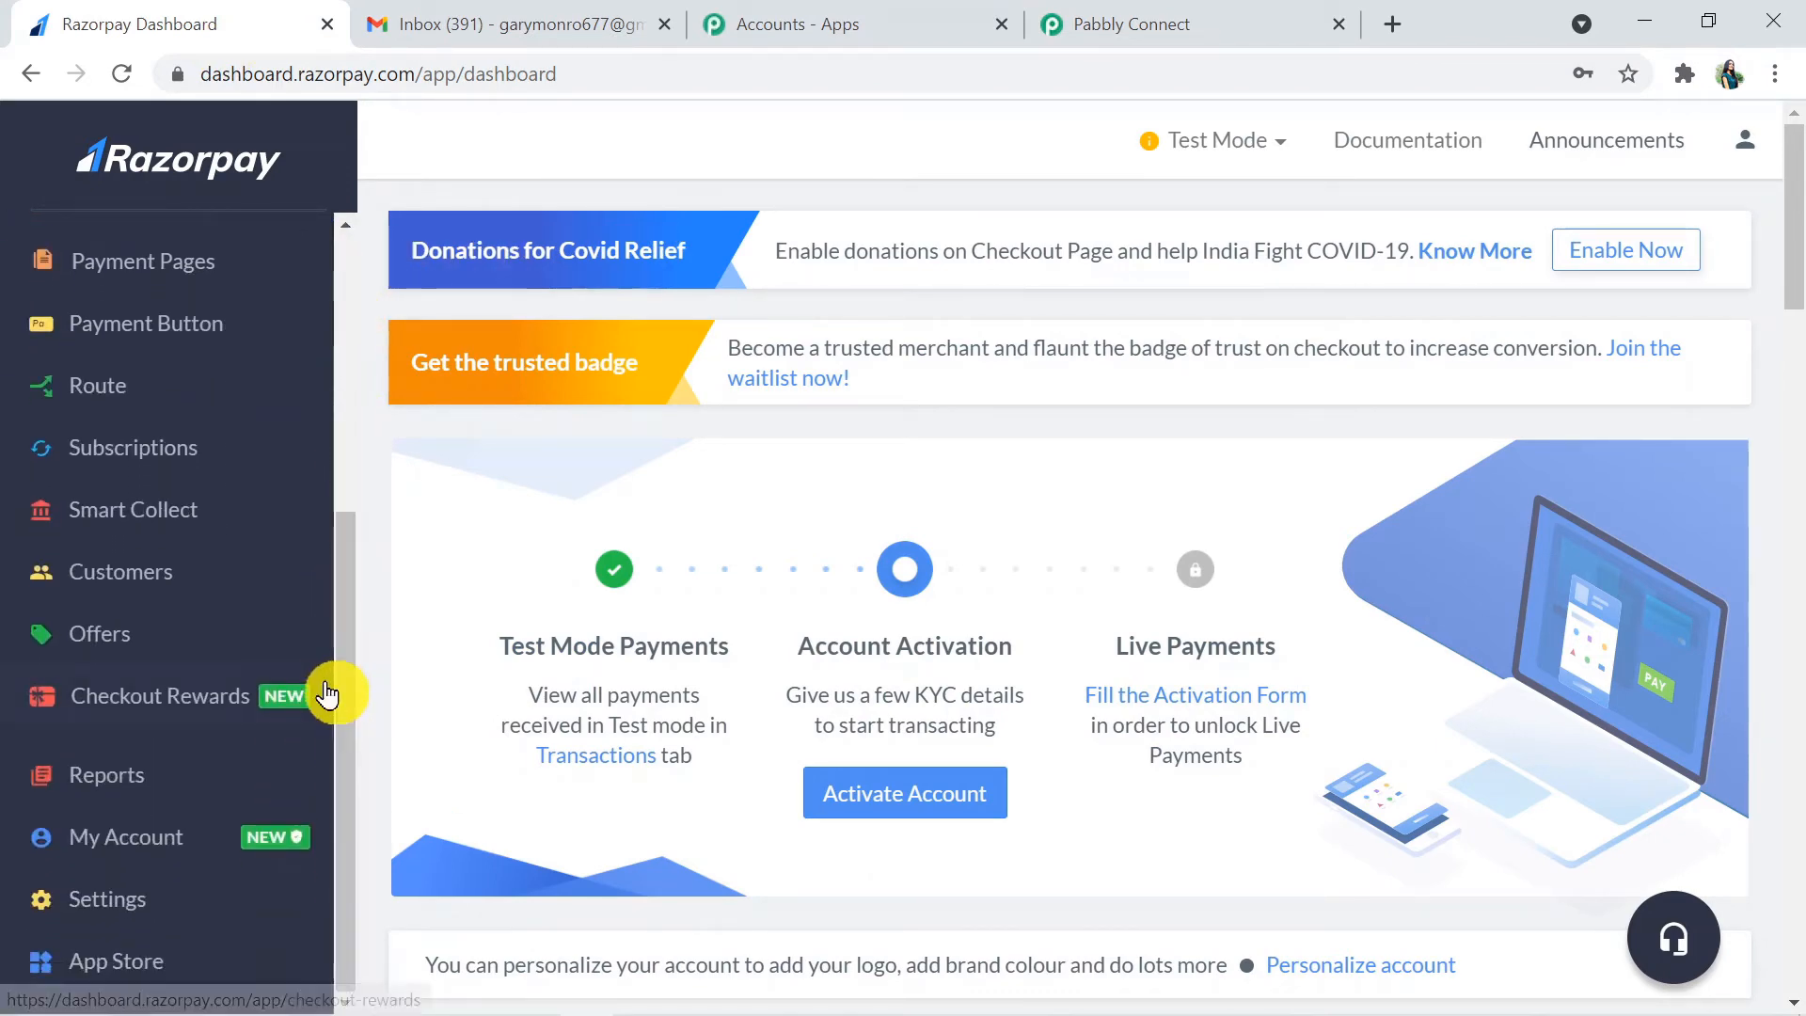
click(111, 903)
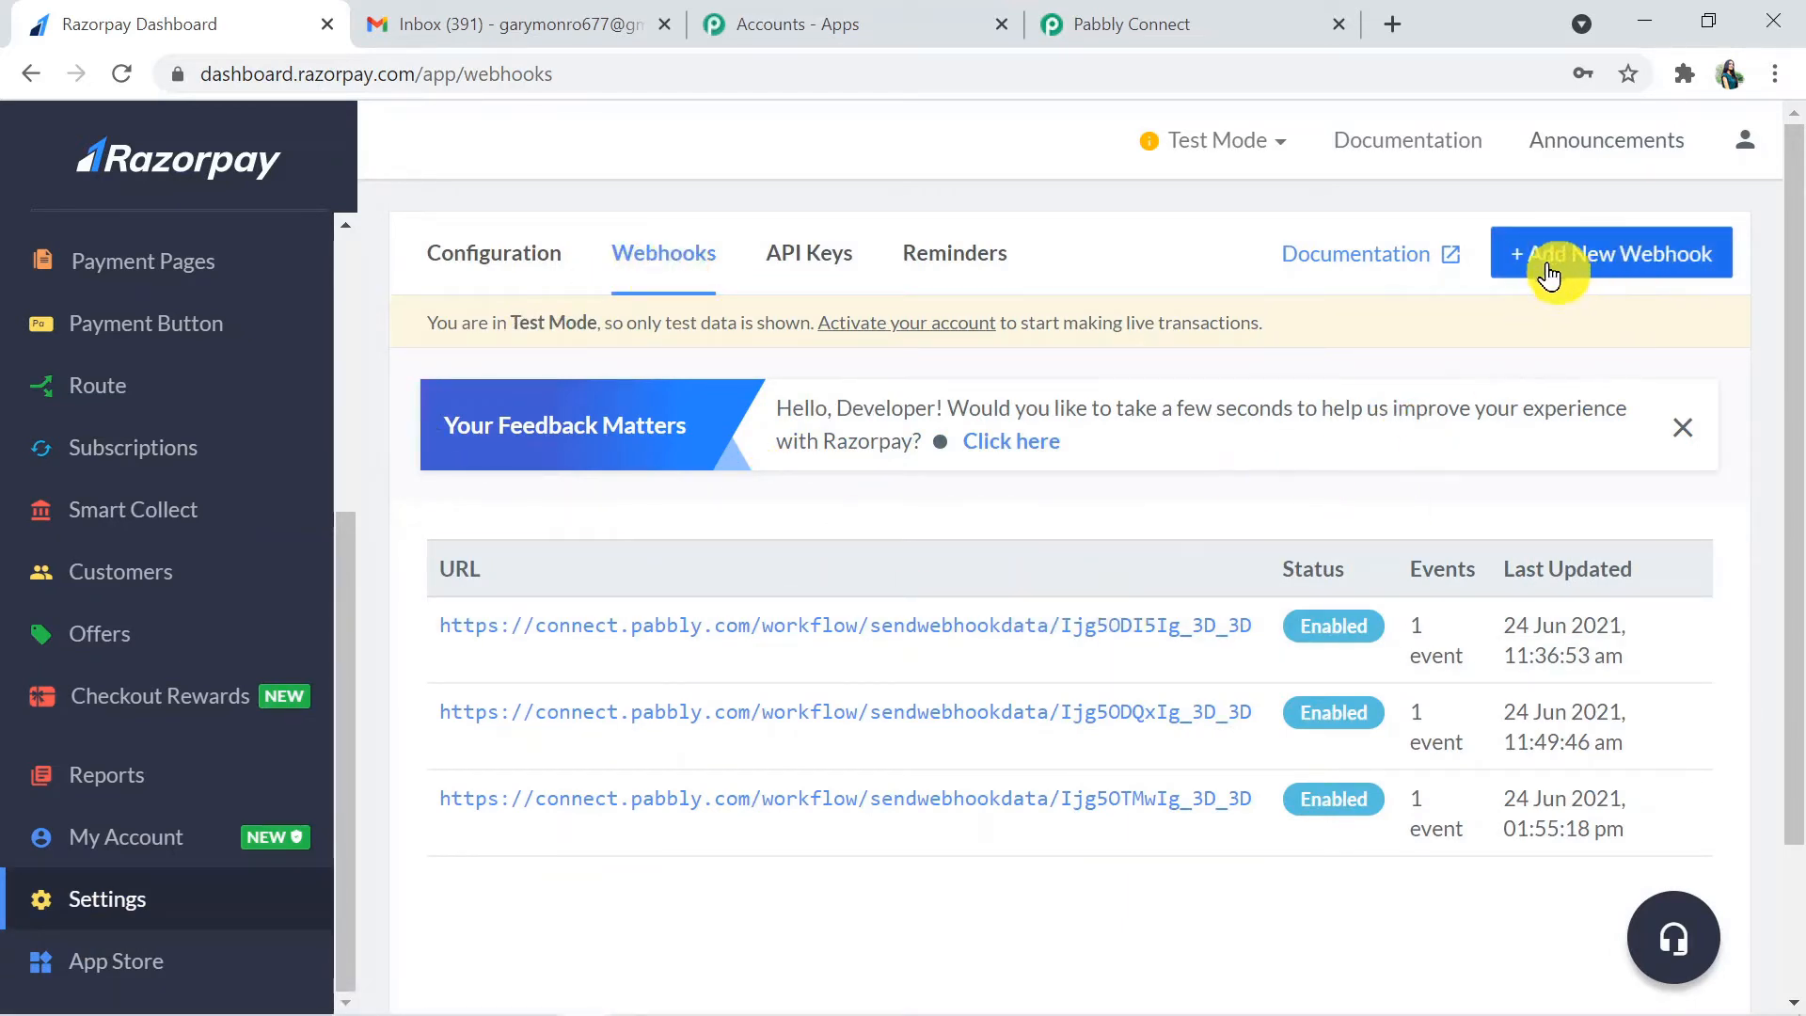
click(1656, 262)
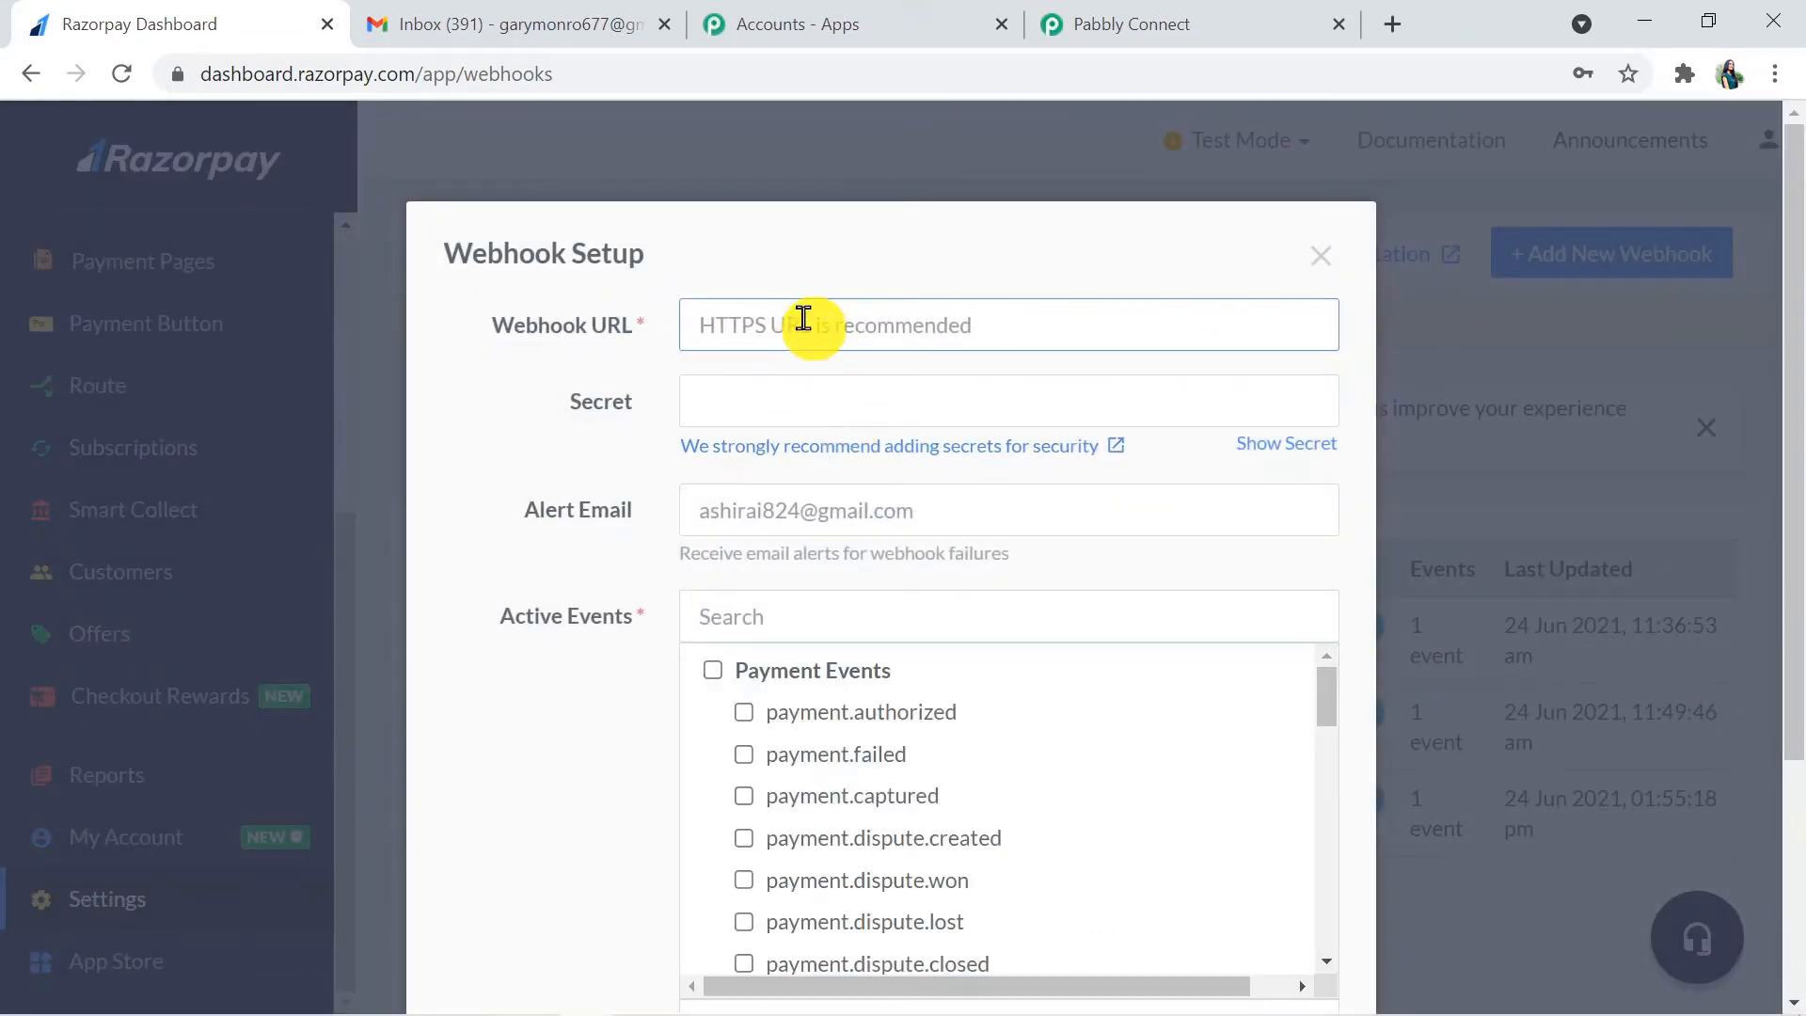
- Copy the workflow's webhook URL from Pabbly Connect and paste it as the Webhook URL in Razorpay's webhook setup
click(1242, 21)
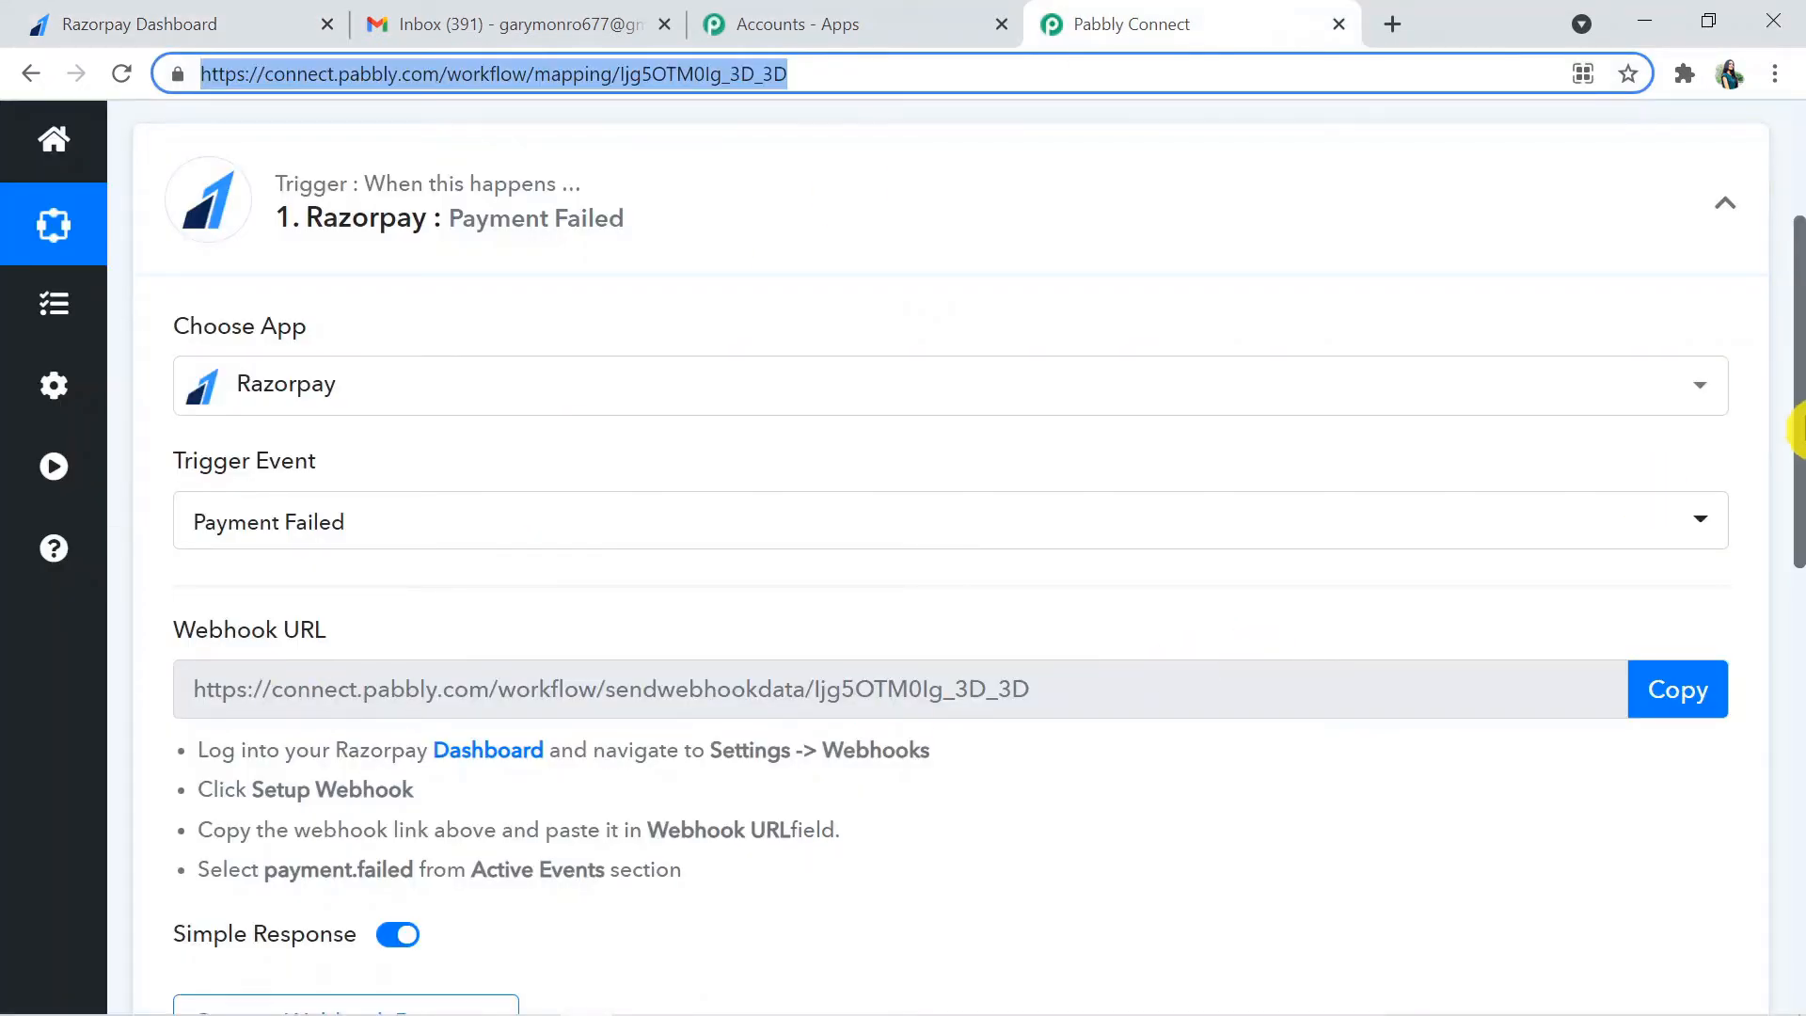
drag(1798, 413, 1798, 489)
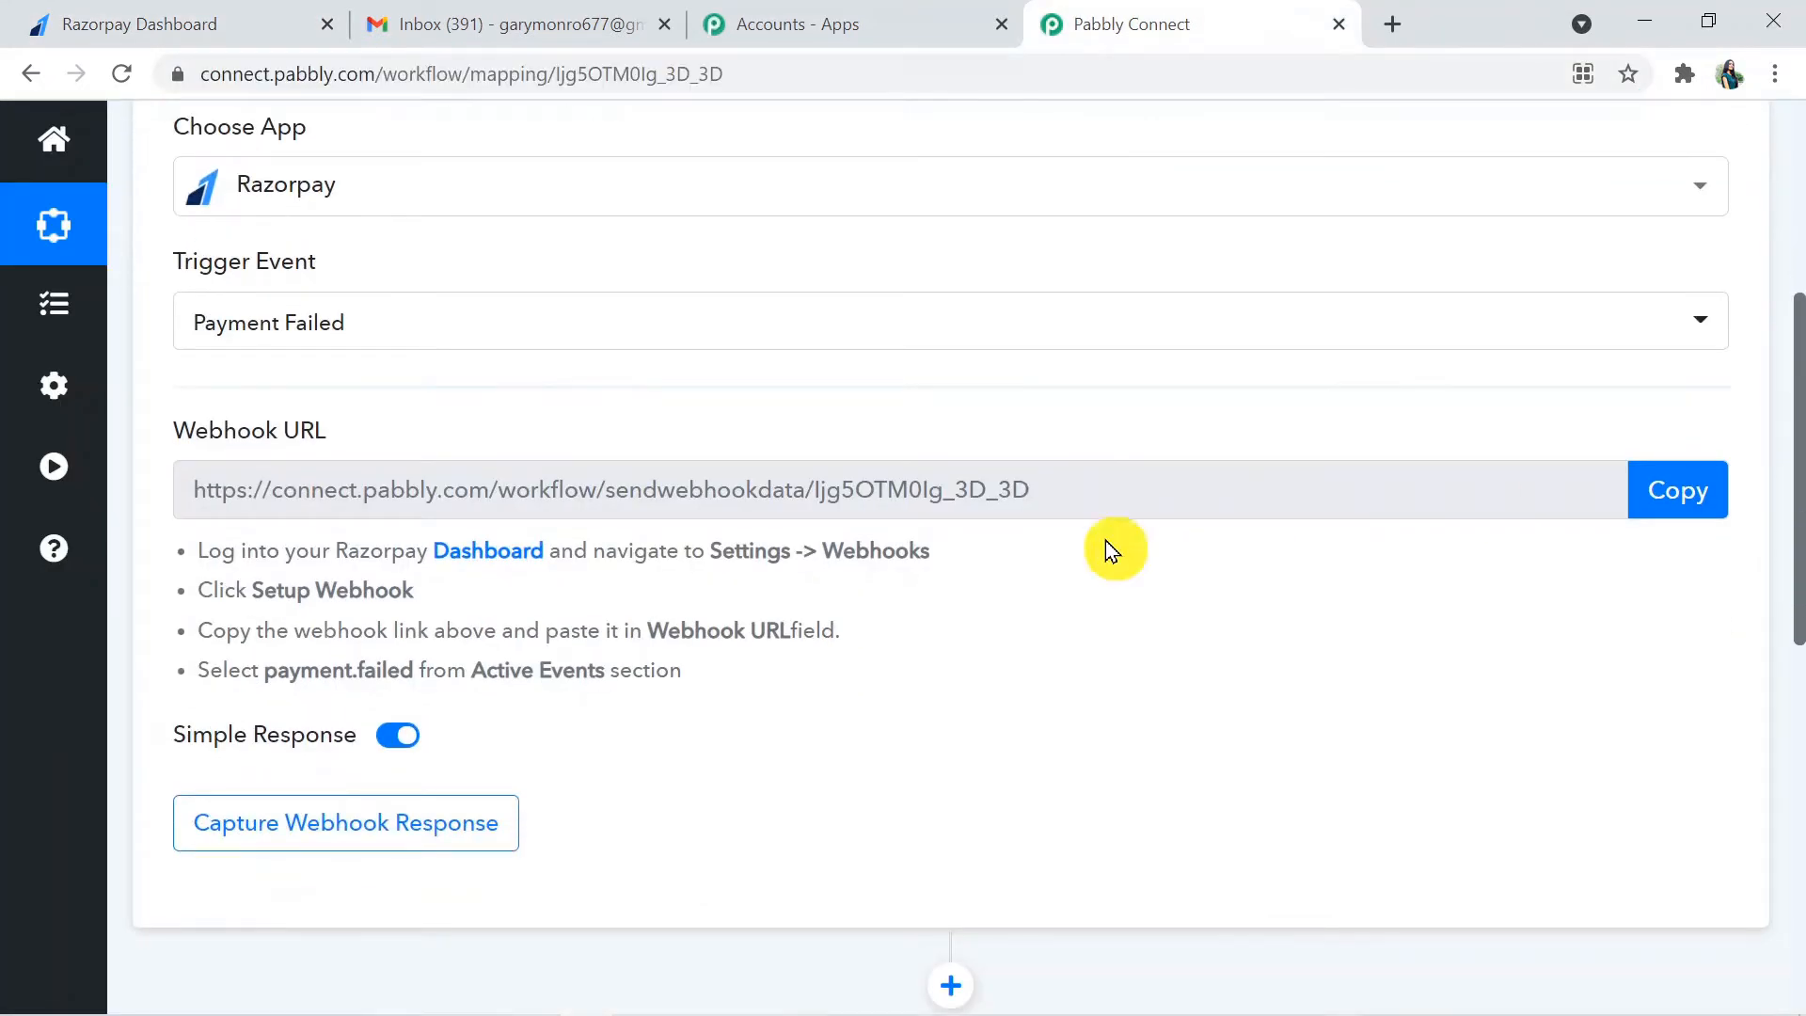
click(1713, 491)
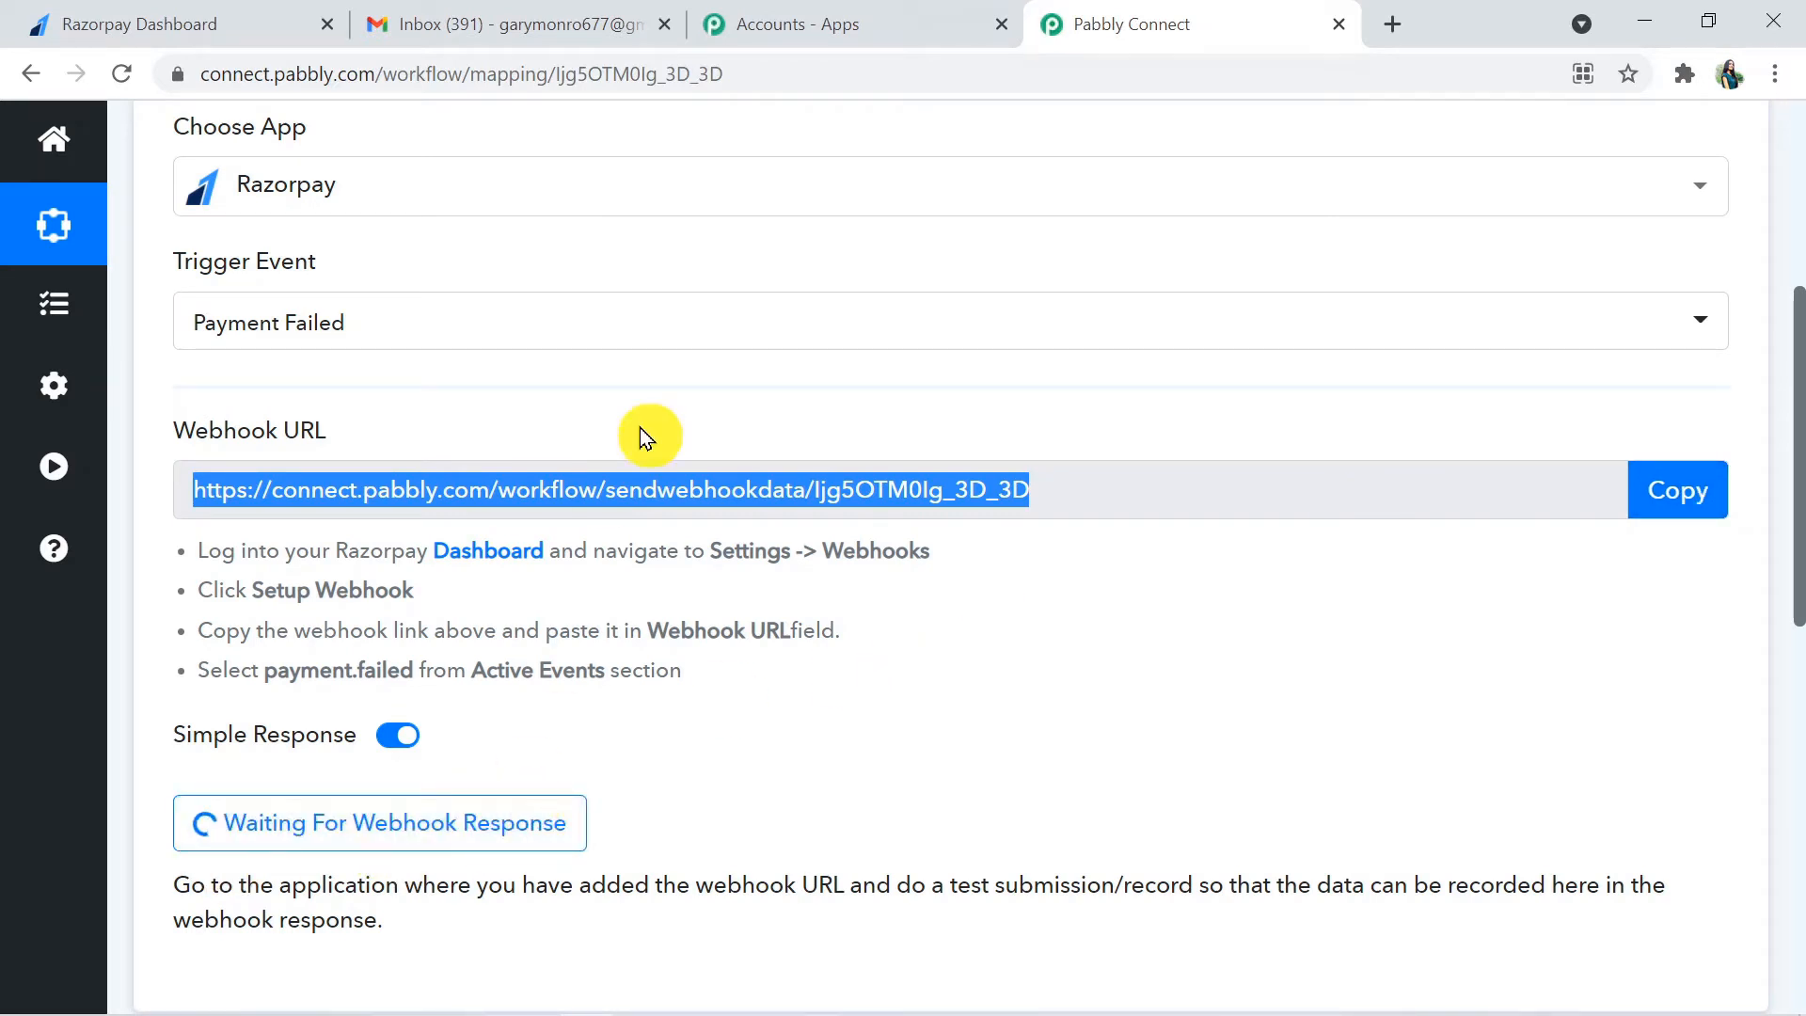
click(233, 13)
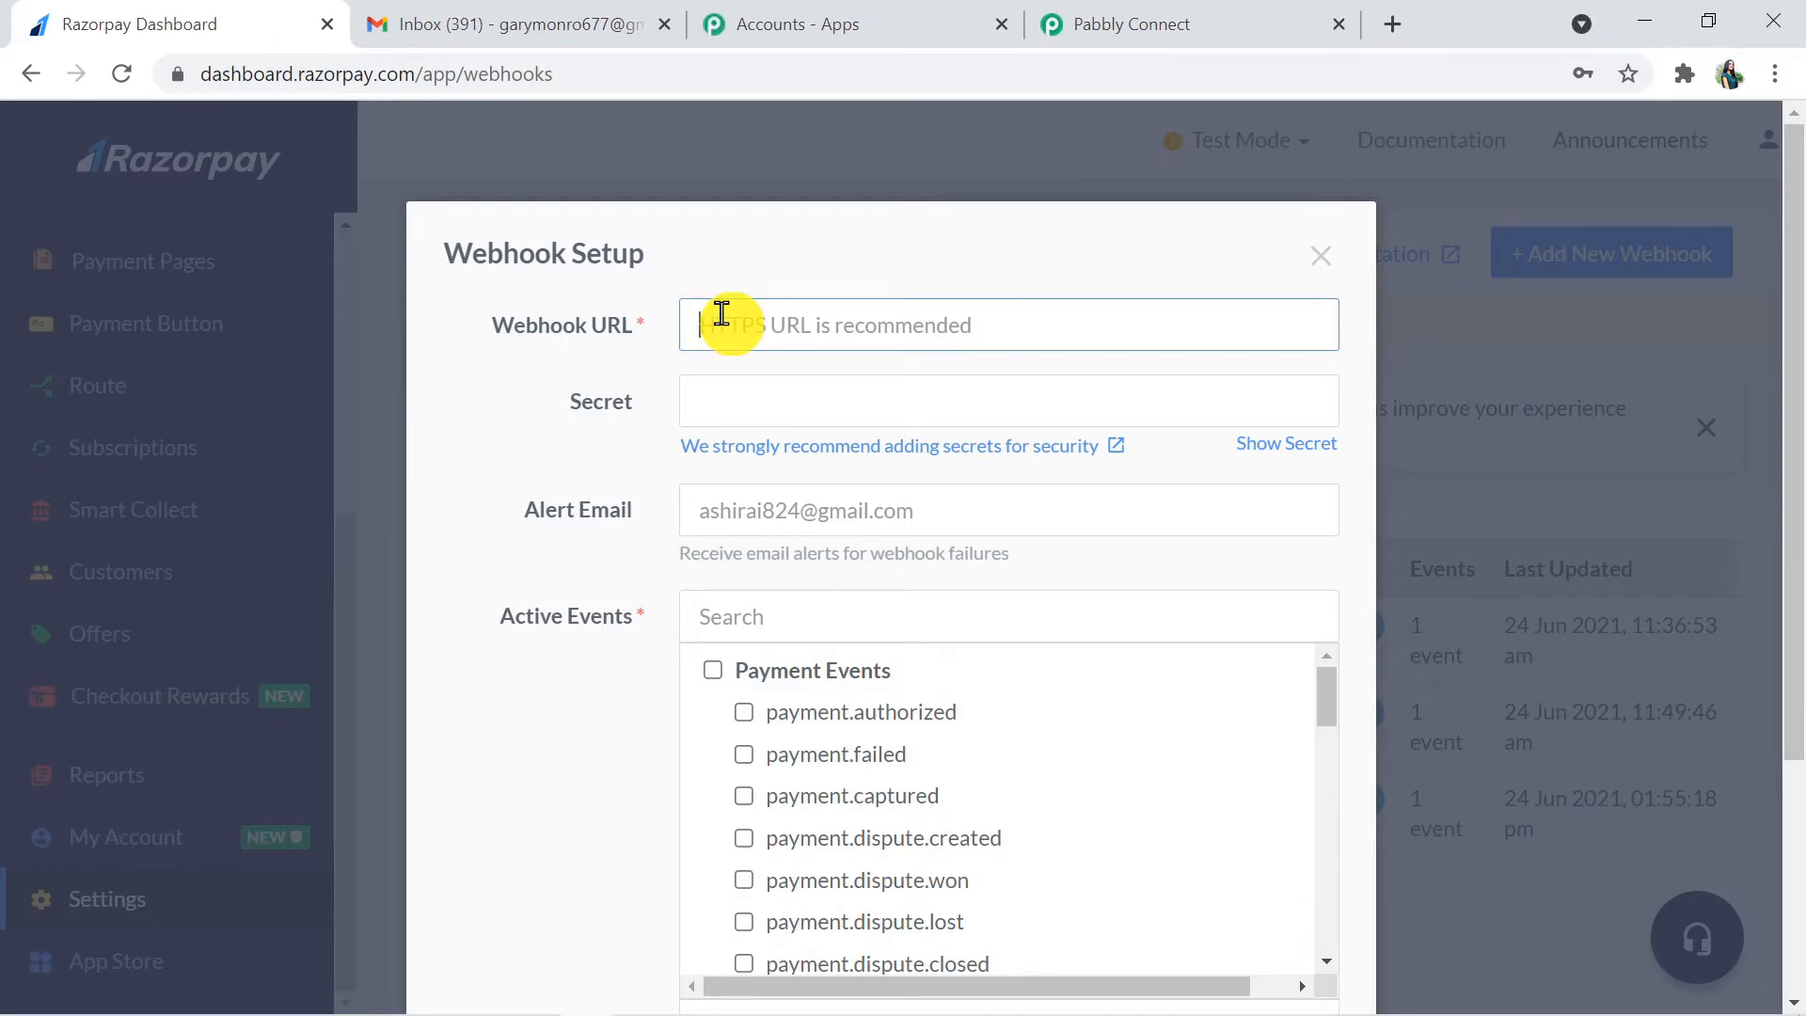
key(ctrl+v)
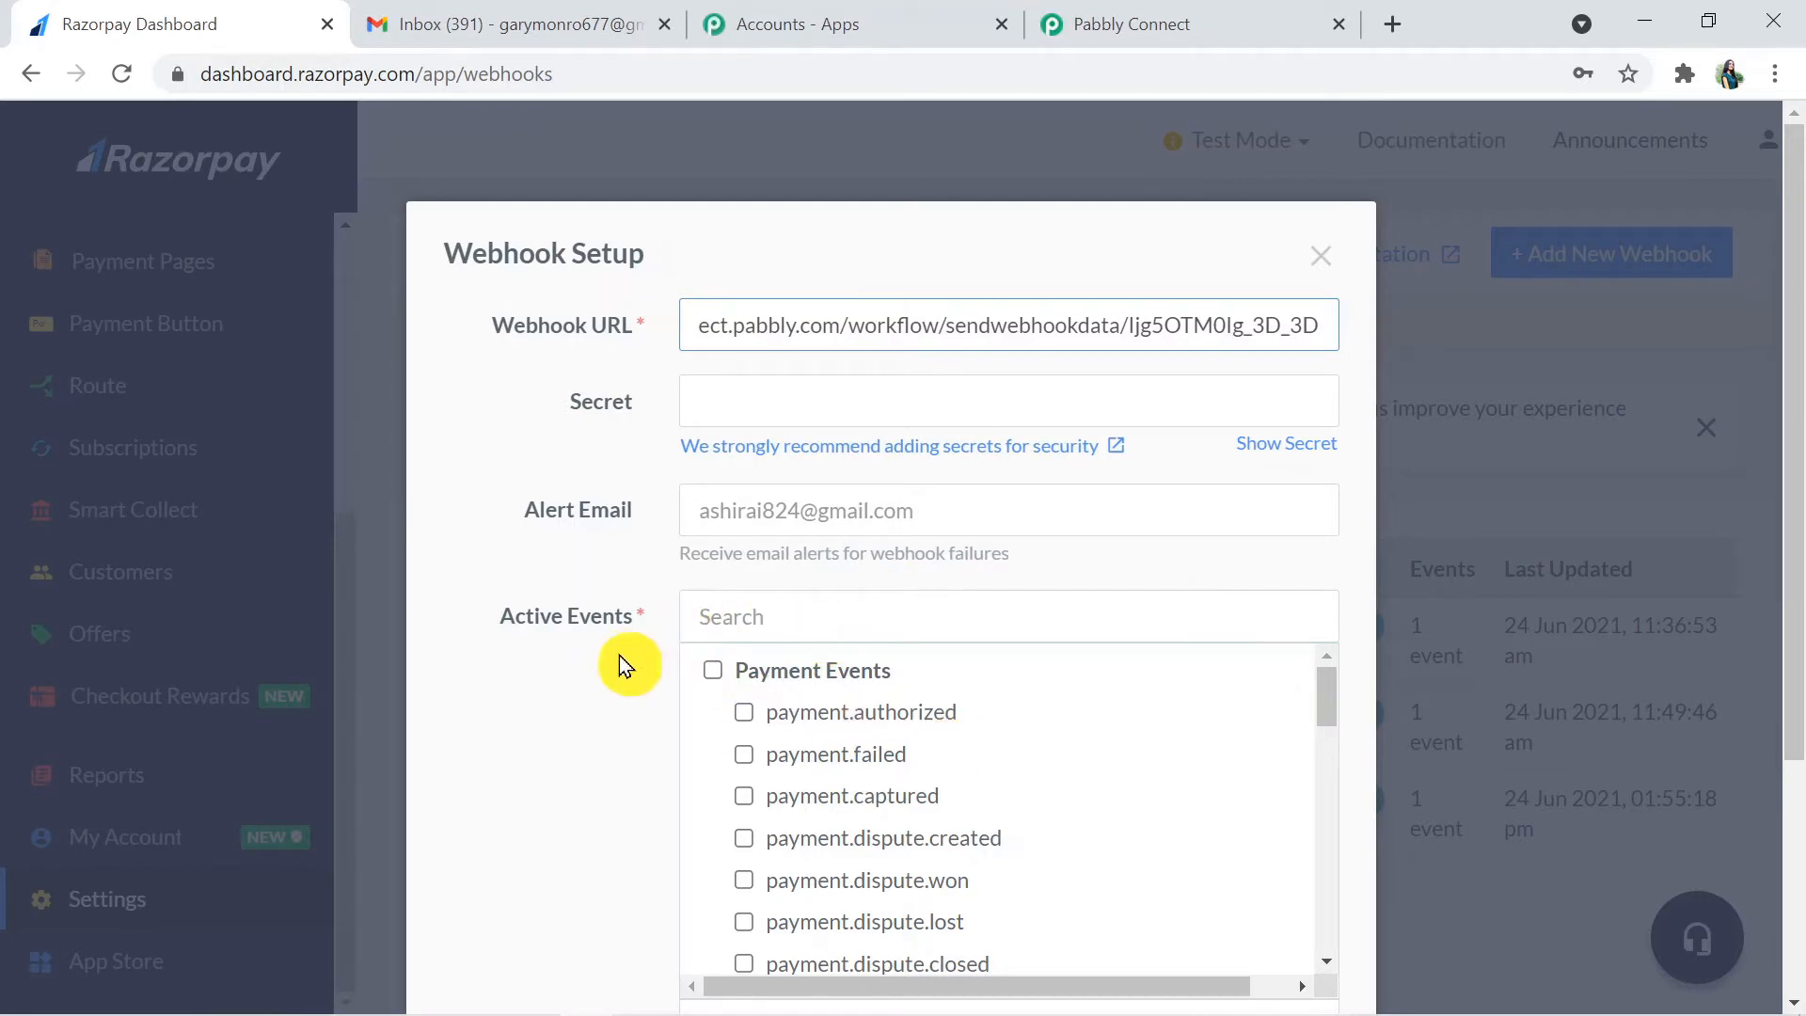
- Enable the payment.failed event for the webhook and create it
click(743, 757)
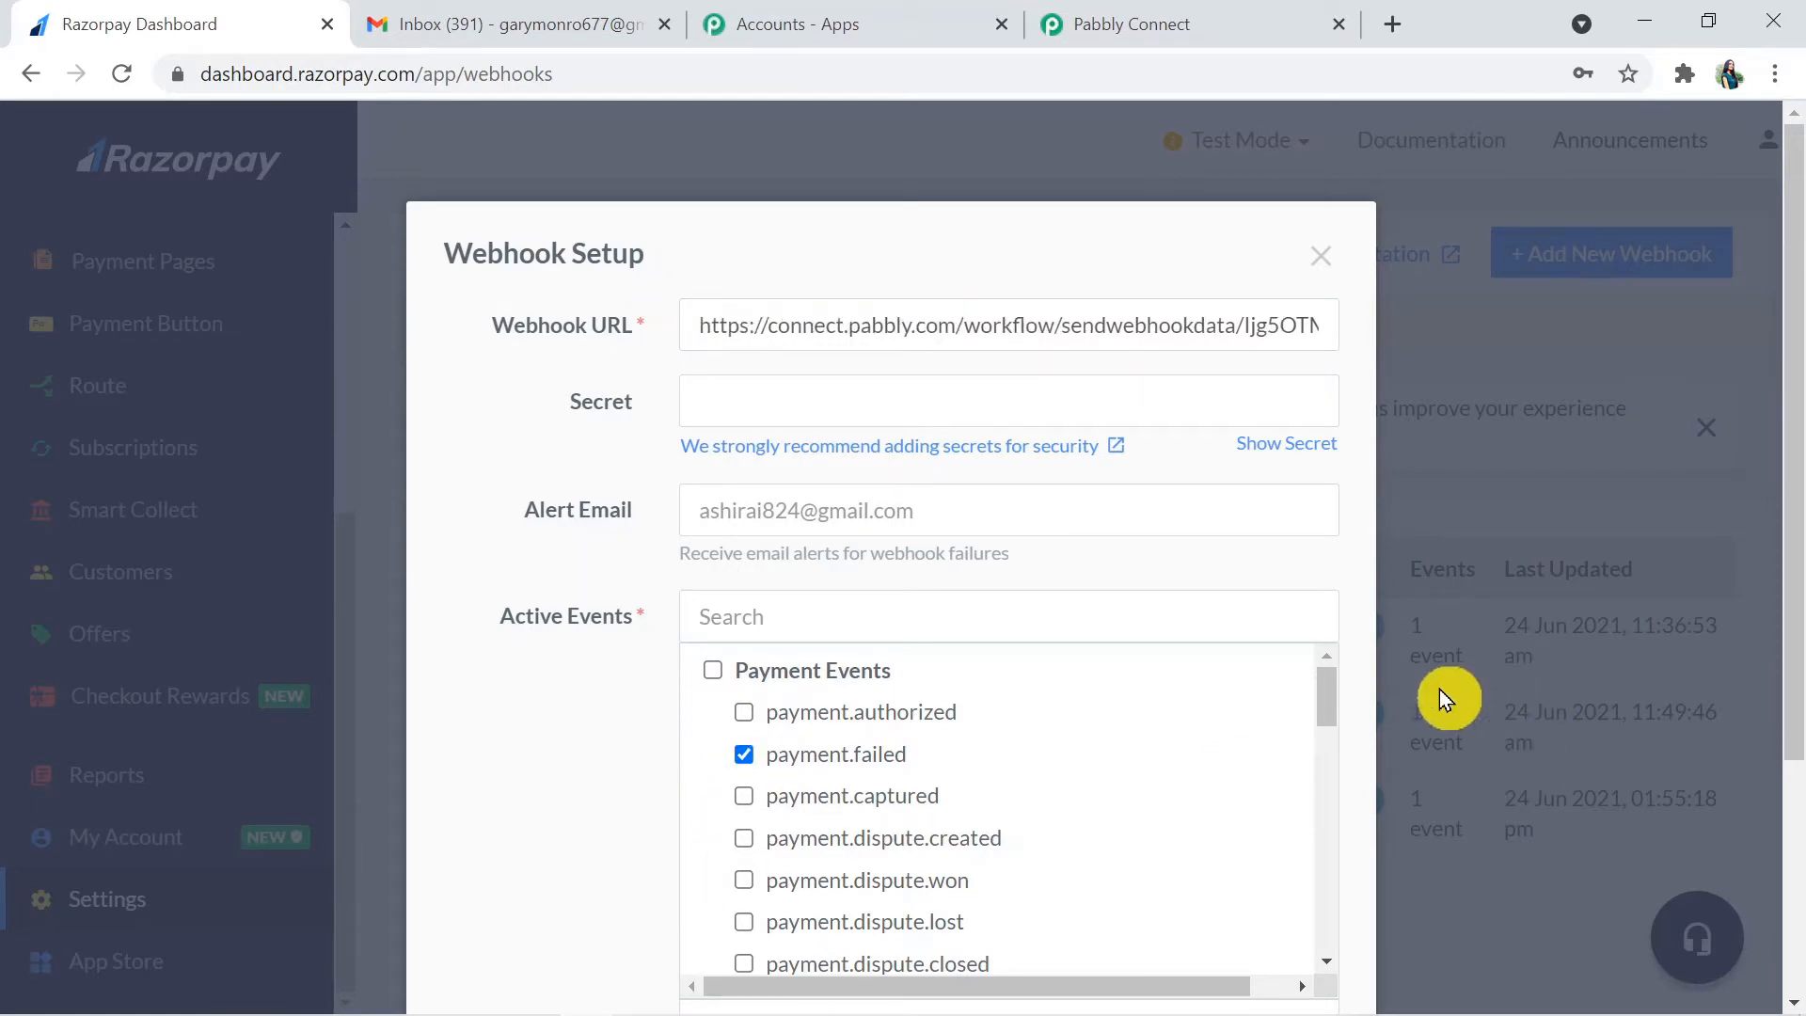
drag(1801, 622, 1801, 766)
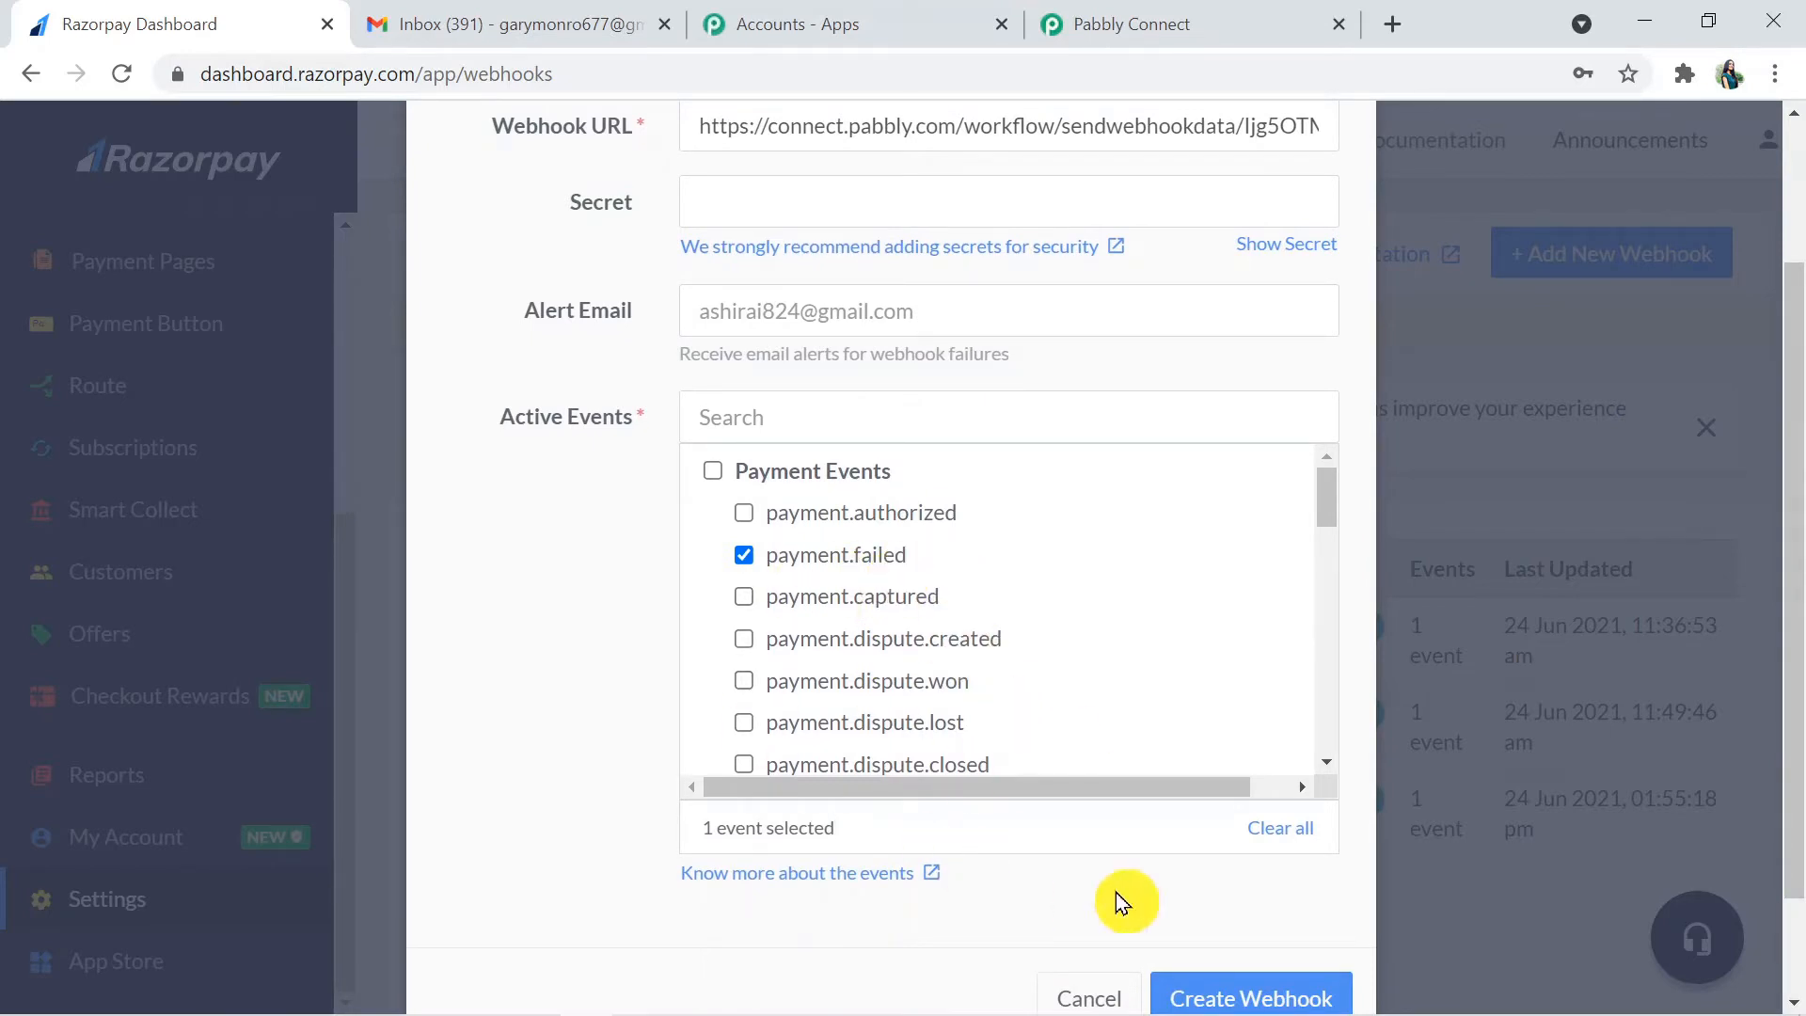
click(1241, 997)
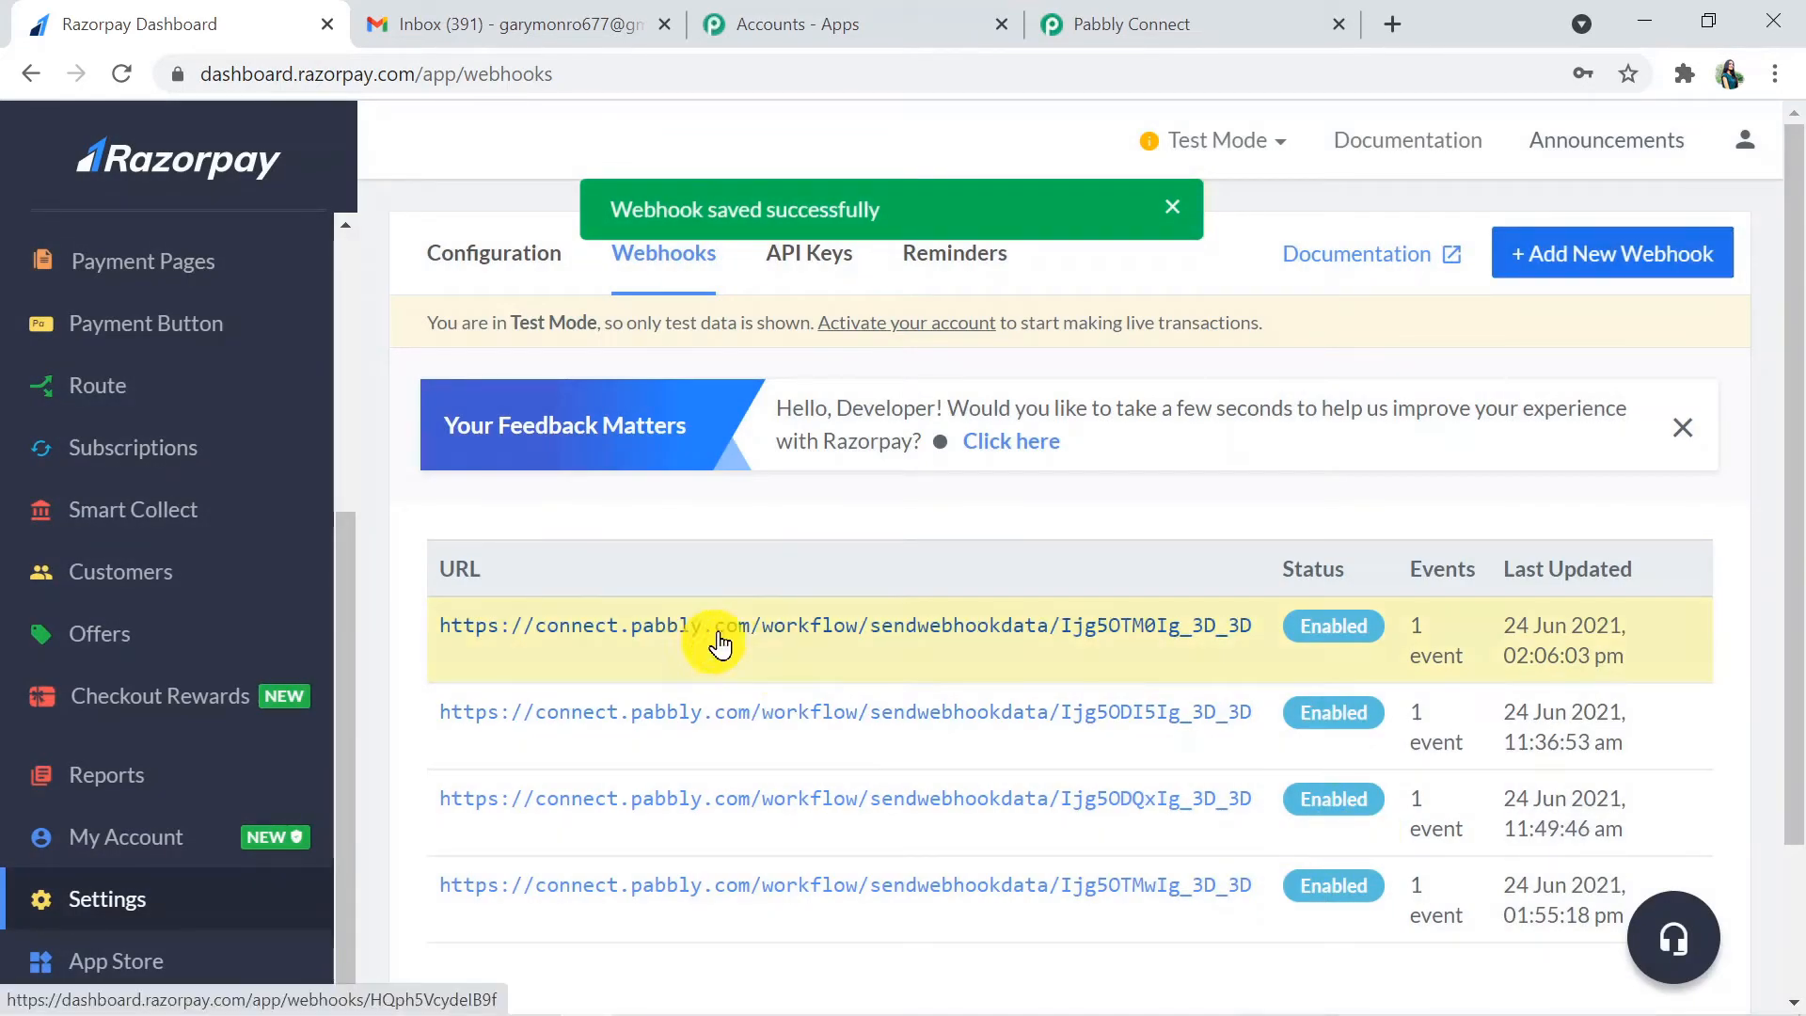
- Check the webhook response capture in Pabbly Connect, then open Razorpay's "WEBINAR: COVID -19 THIRD WAVE" payment page details
click(1169, 13)
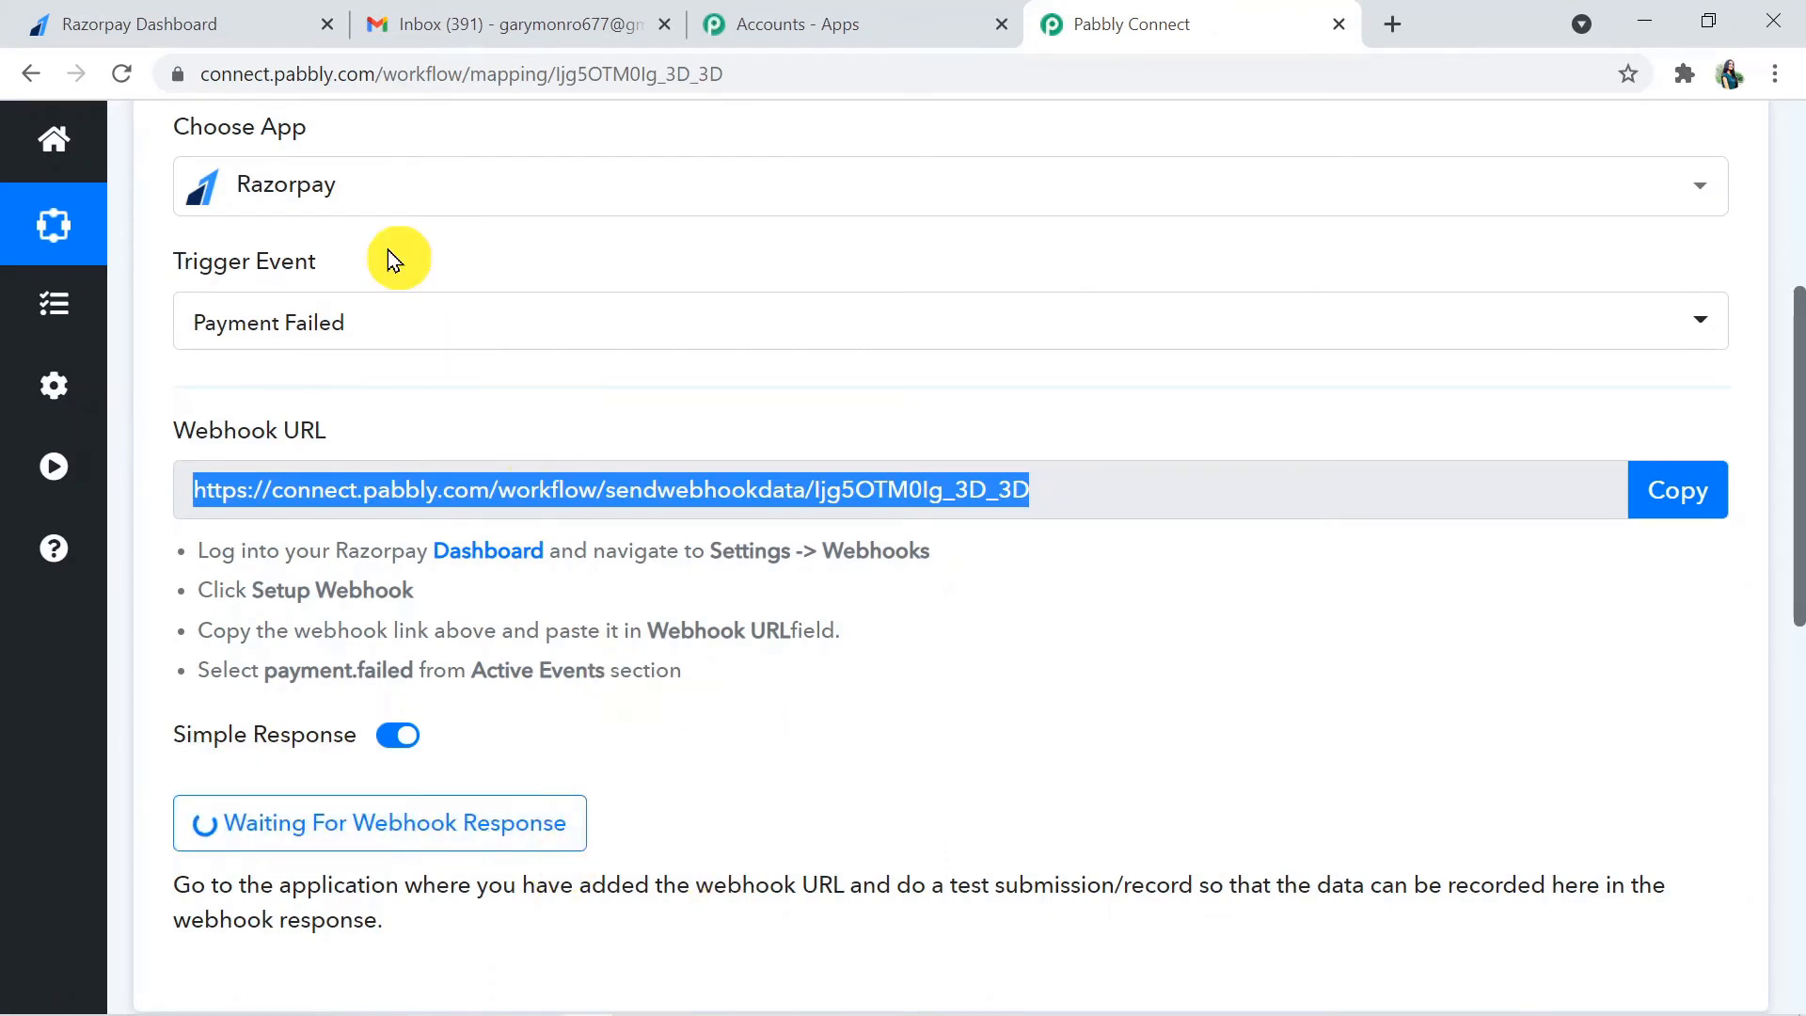
click(154, 13)
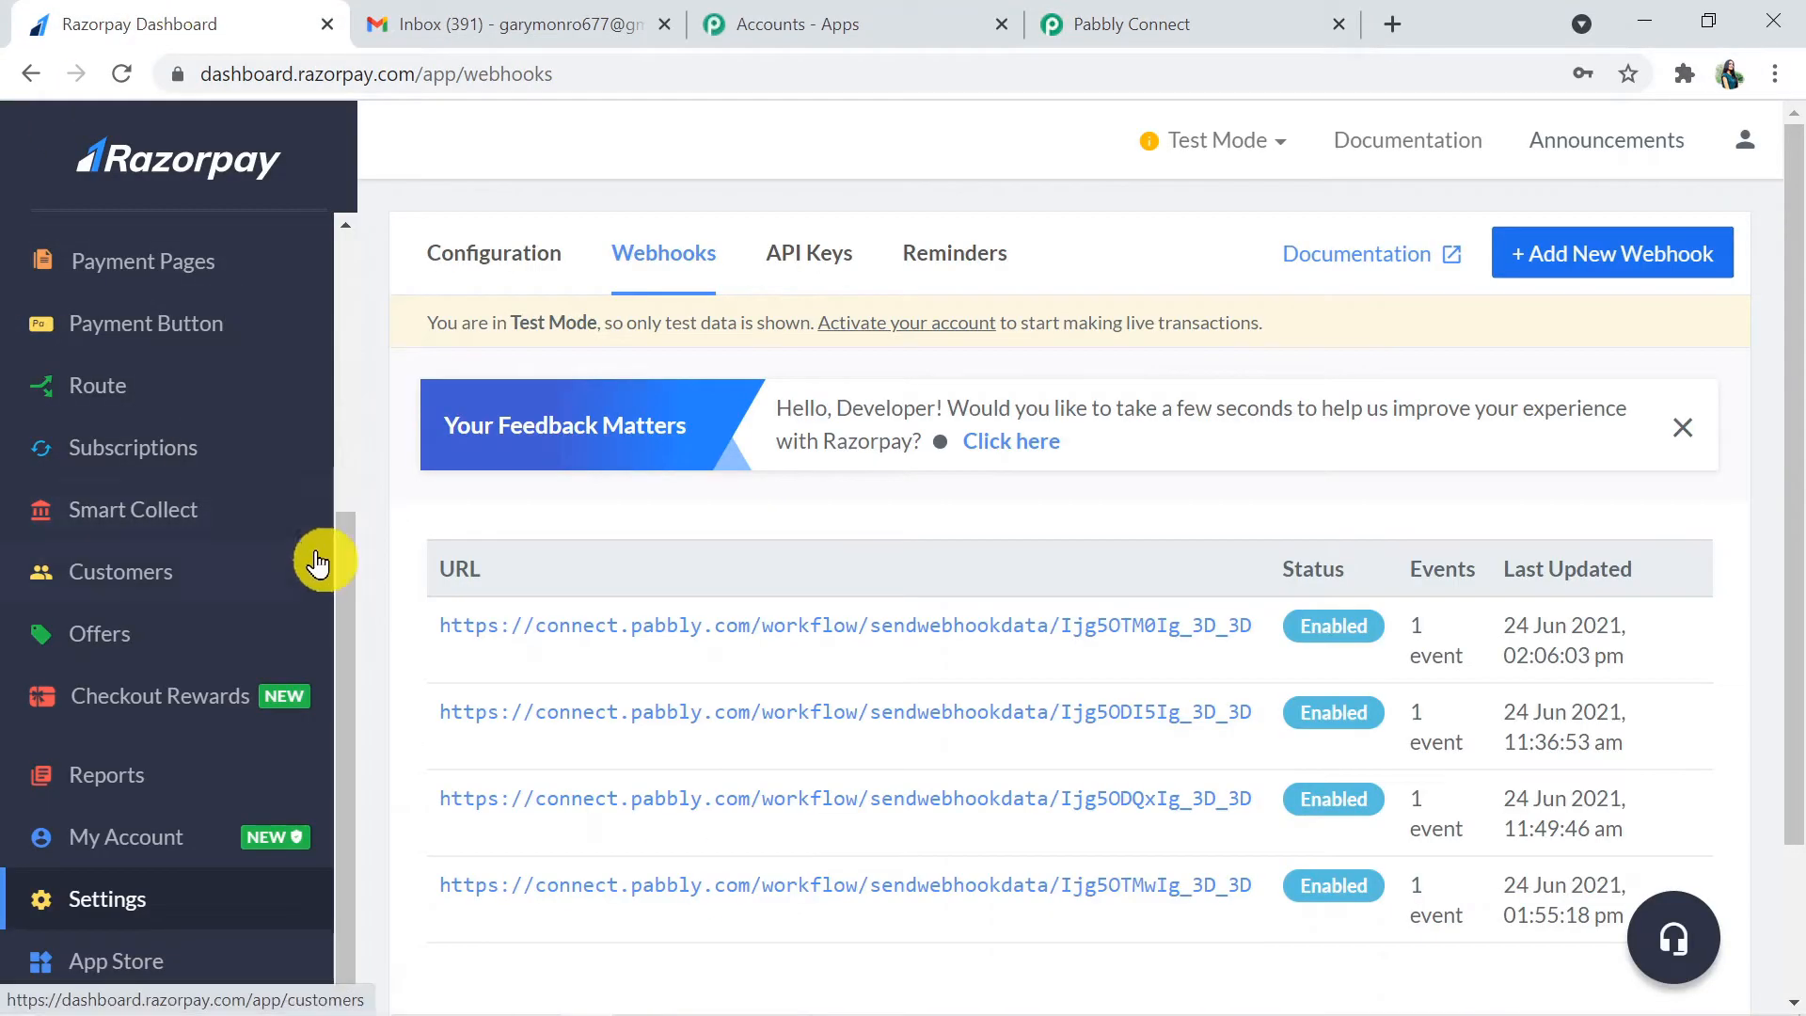
drag(346, 593, 348, 493)
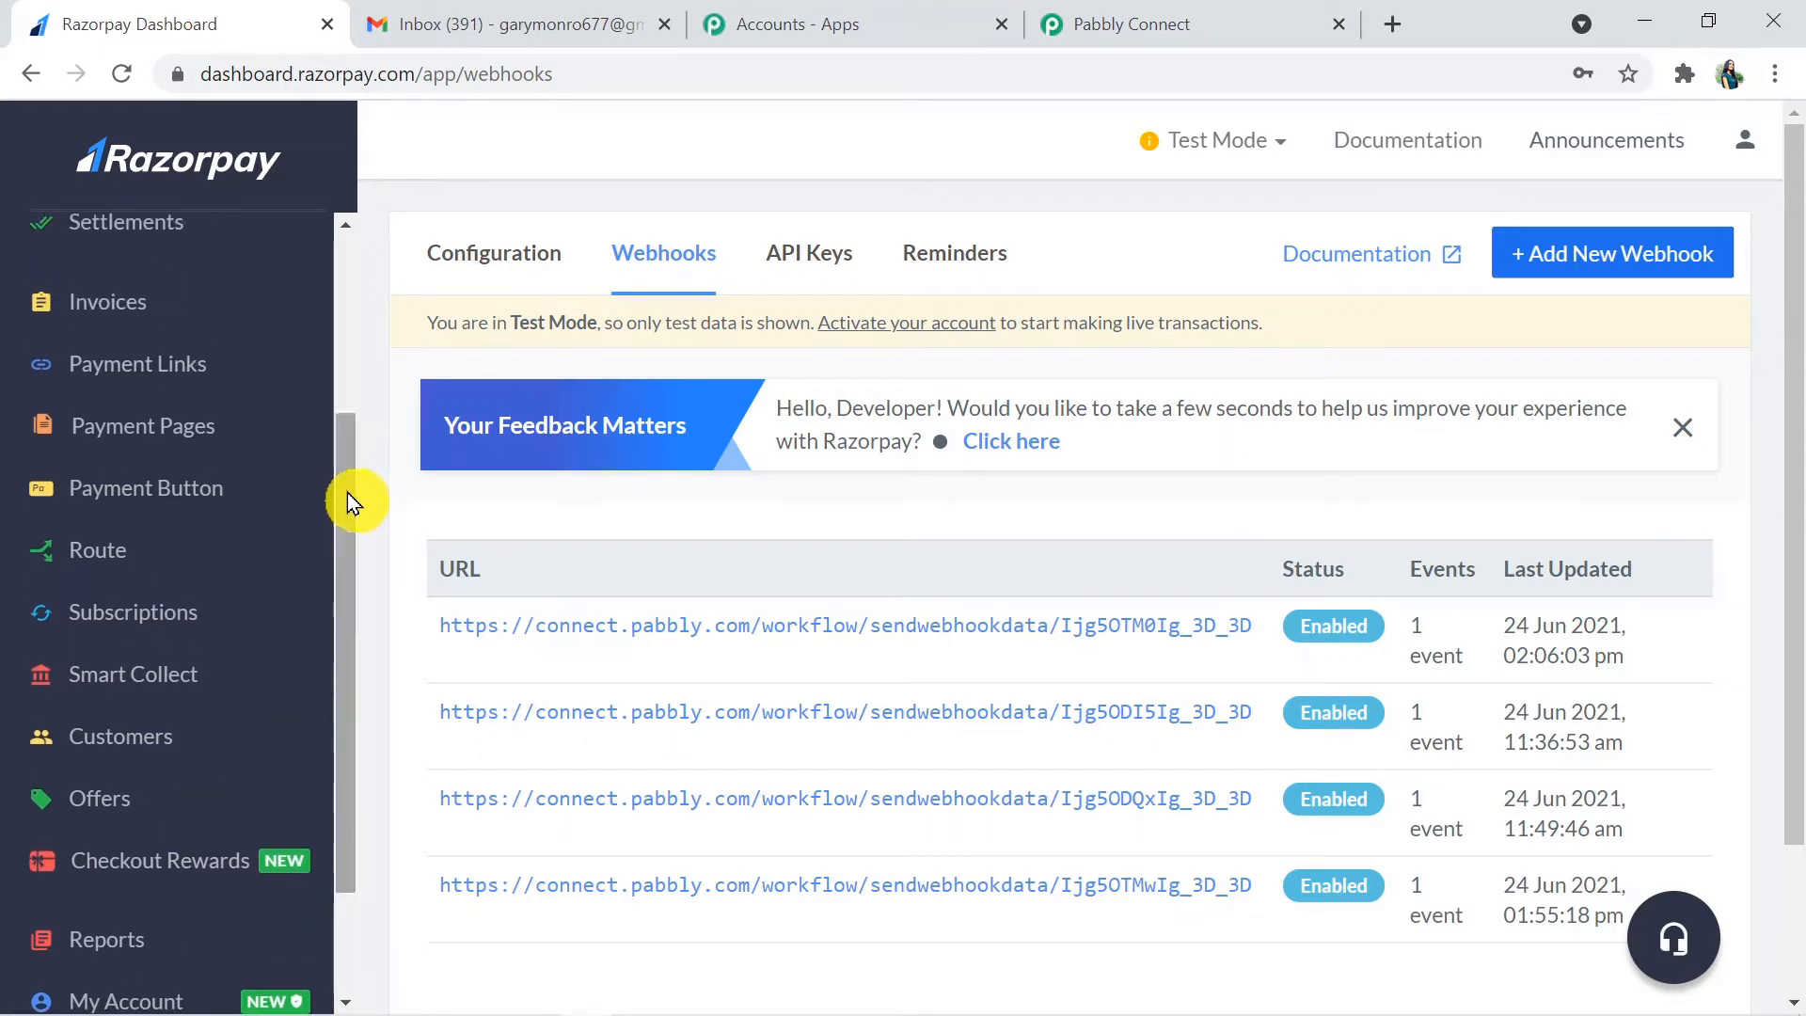
click(160, 443)
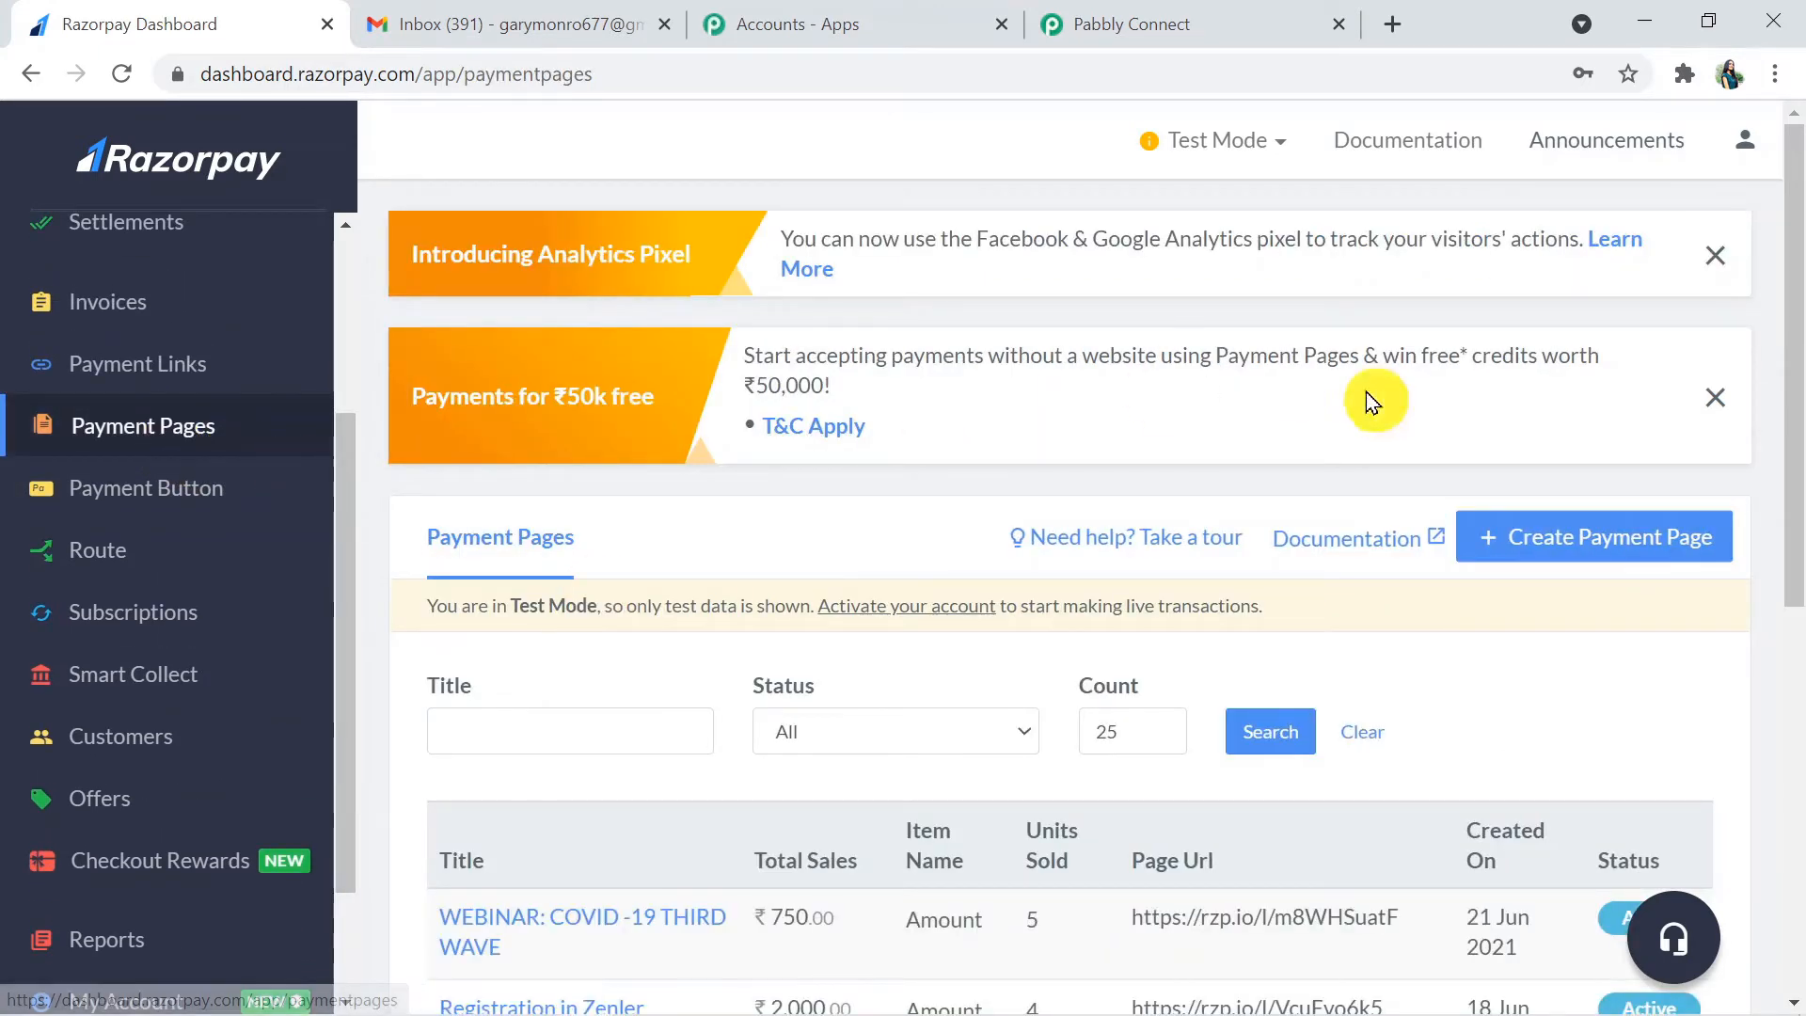
drag(1797, 356, 1797, 557)
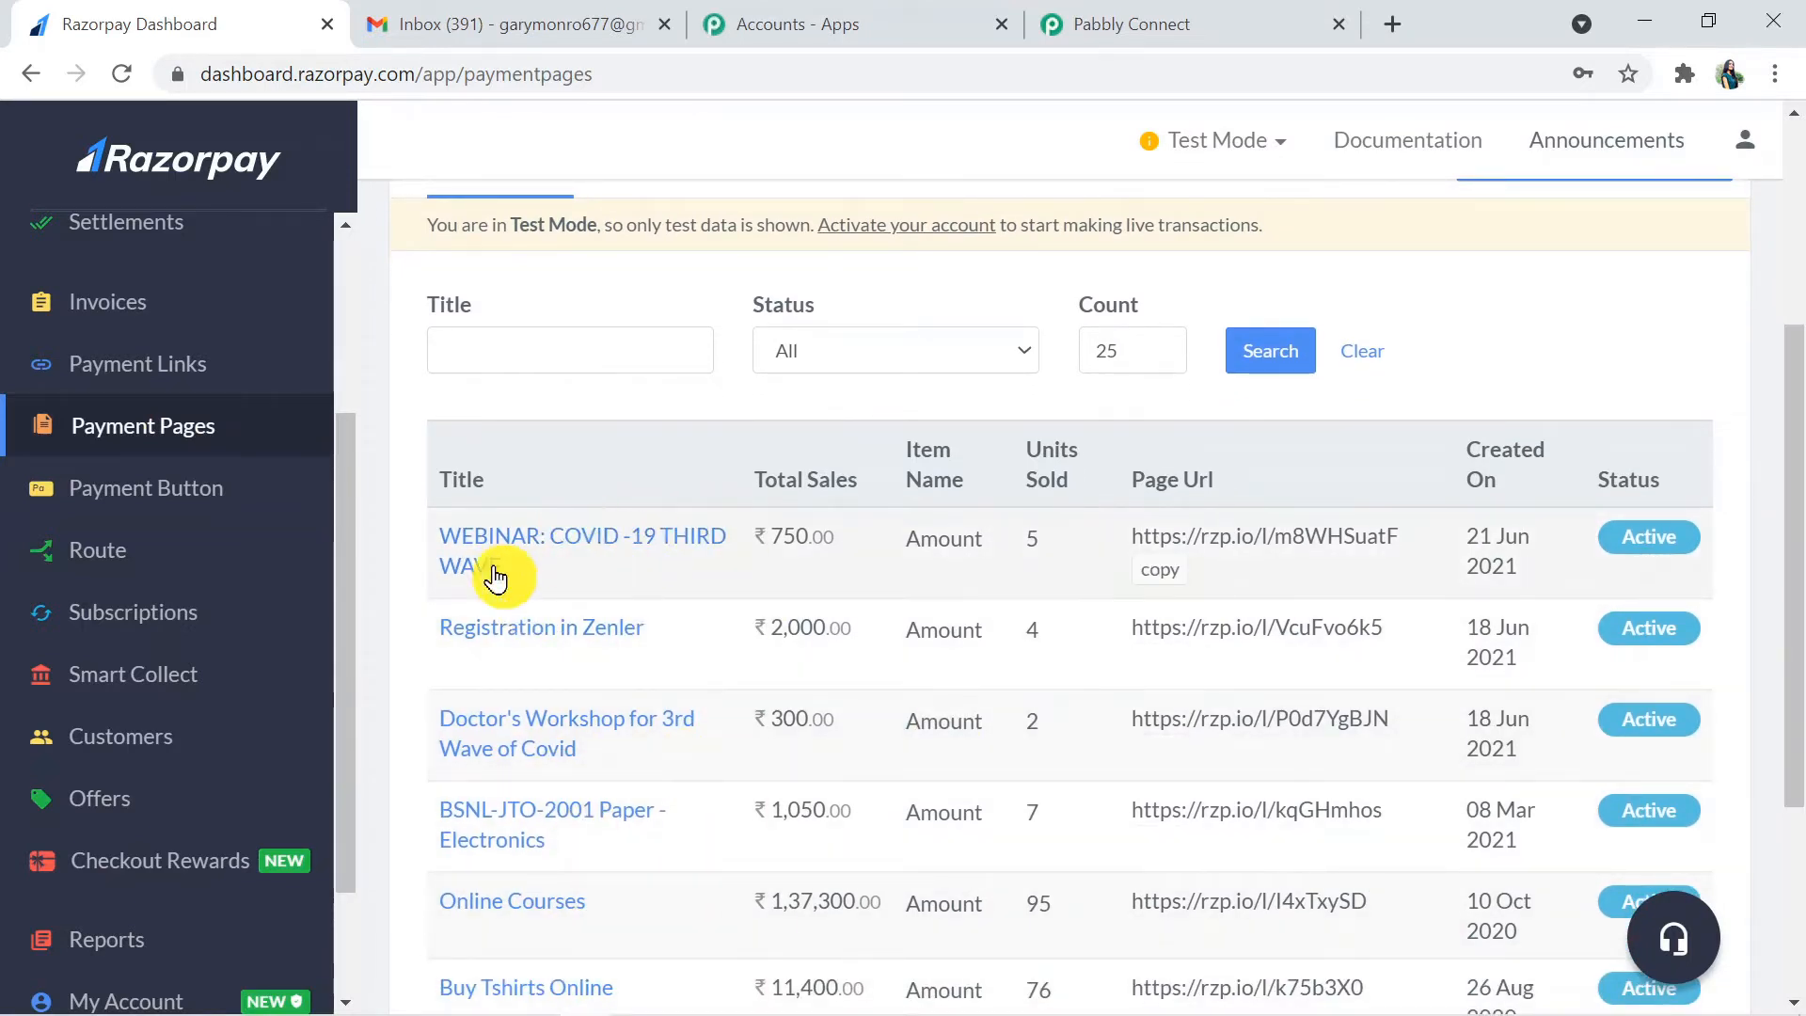
click(568, 533)
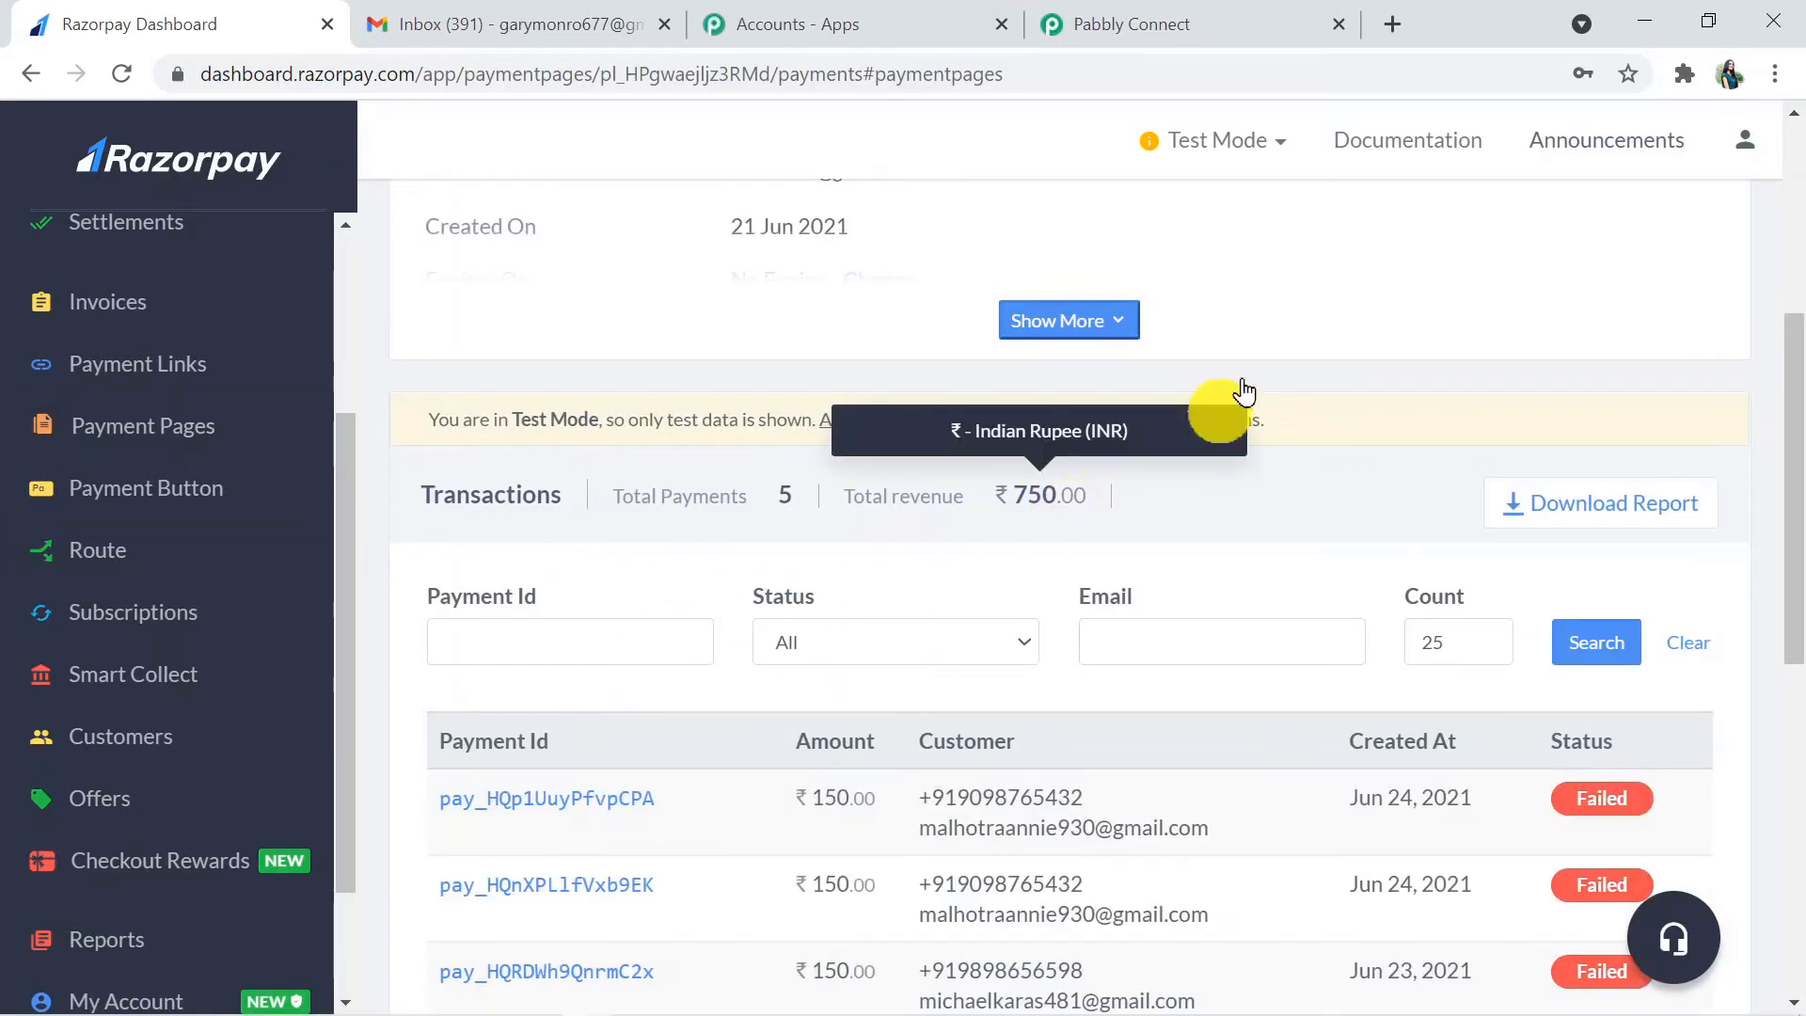
- Copy the webinar payment page's URL and open it in a new browser tab
drag(1793, 466, 1797, 274)
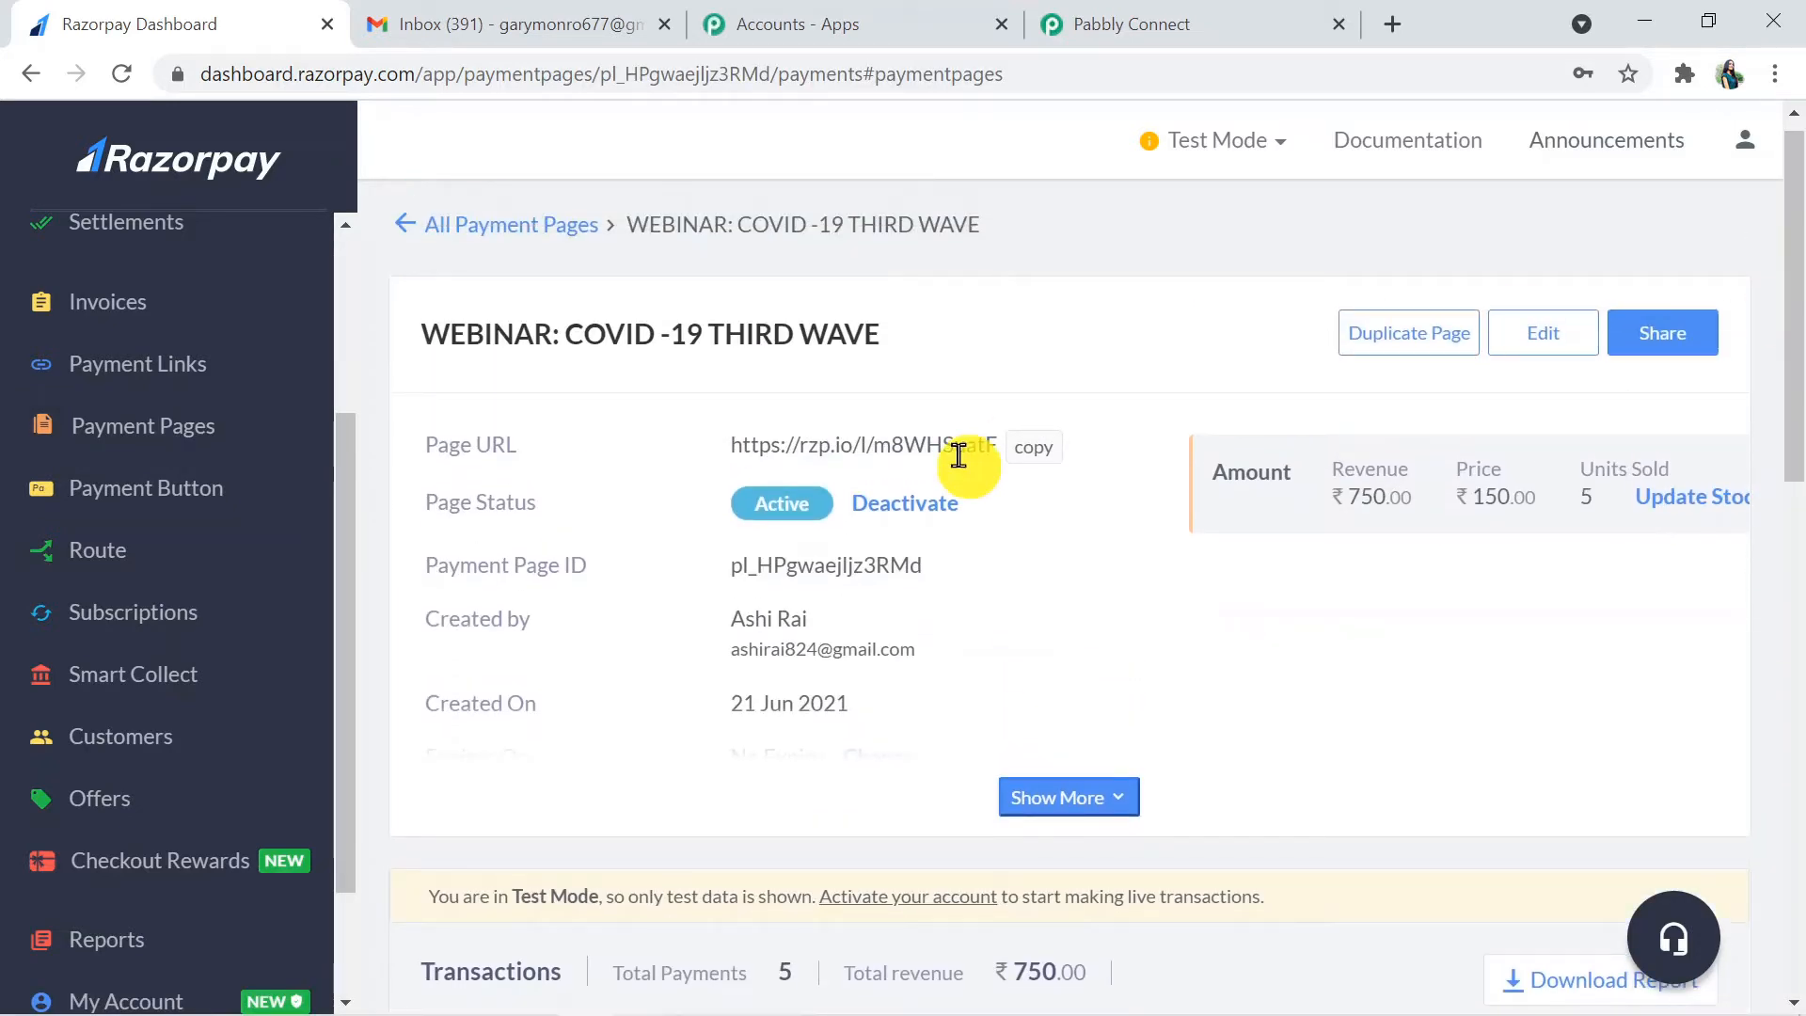
click(1020, 461)
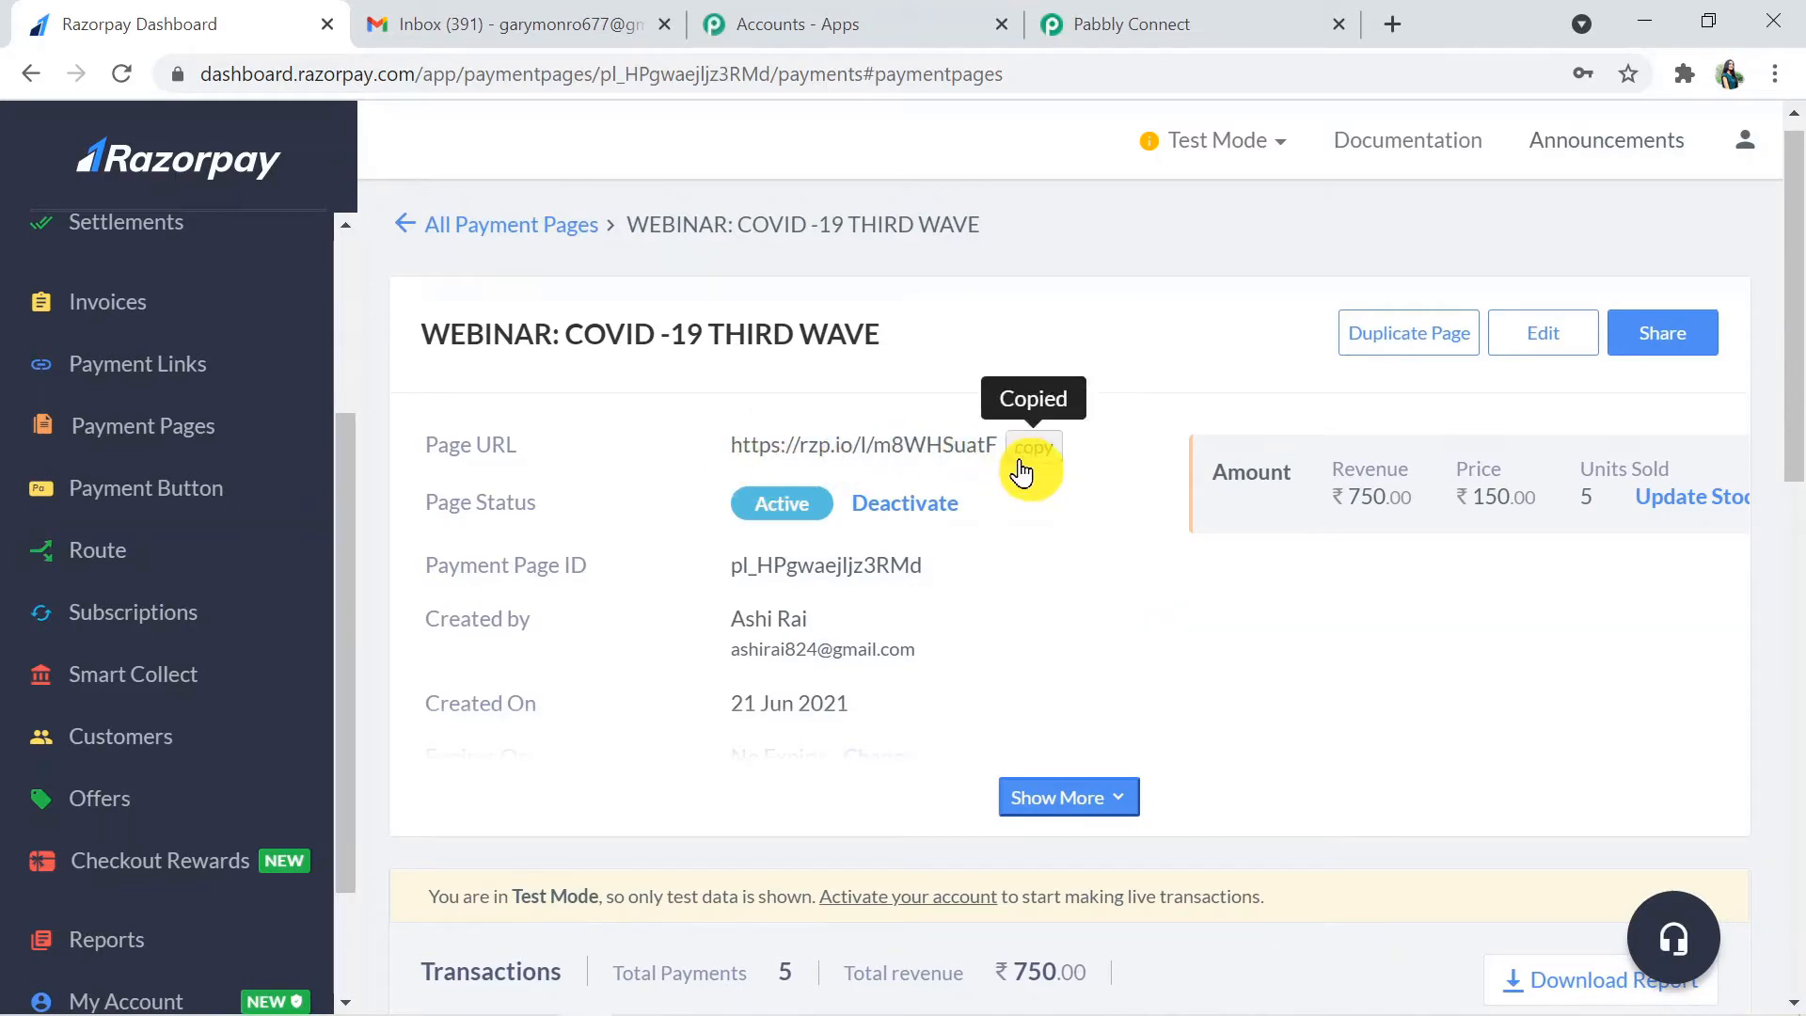
click(1391, 20)
key(ctrl+v)
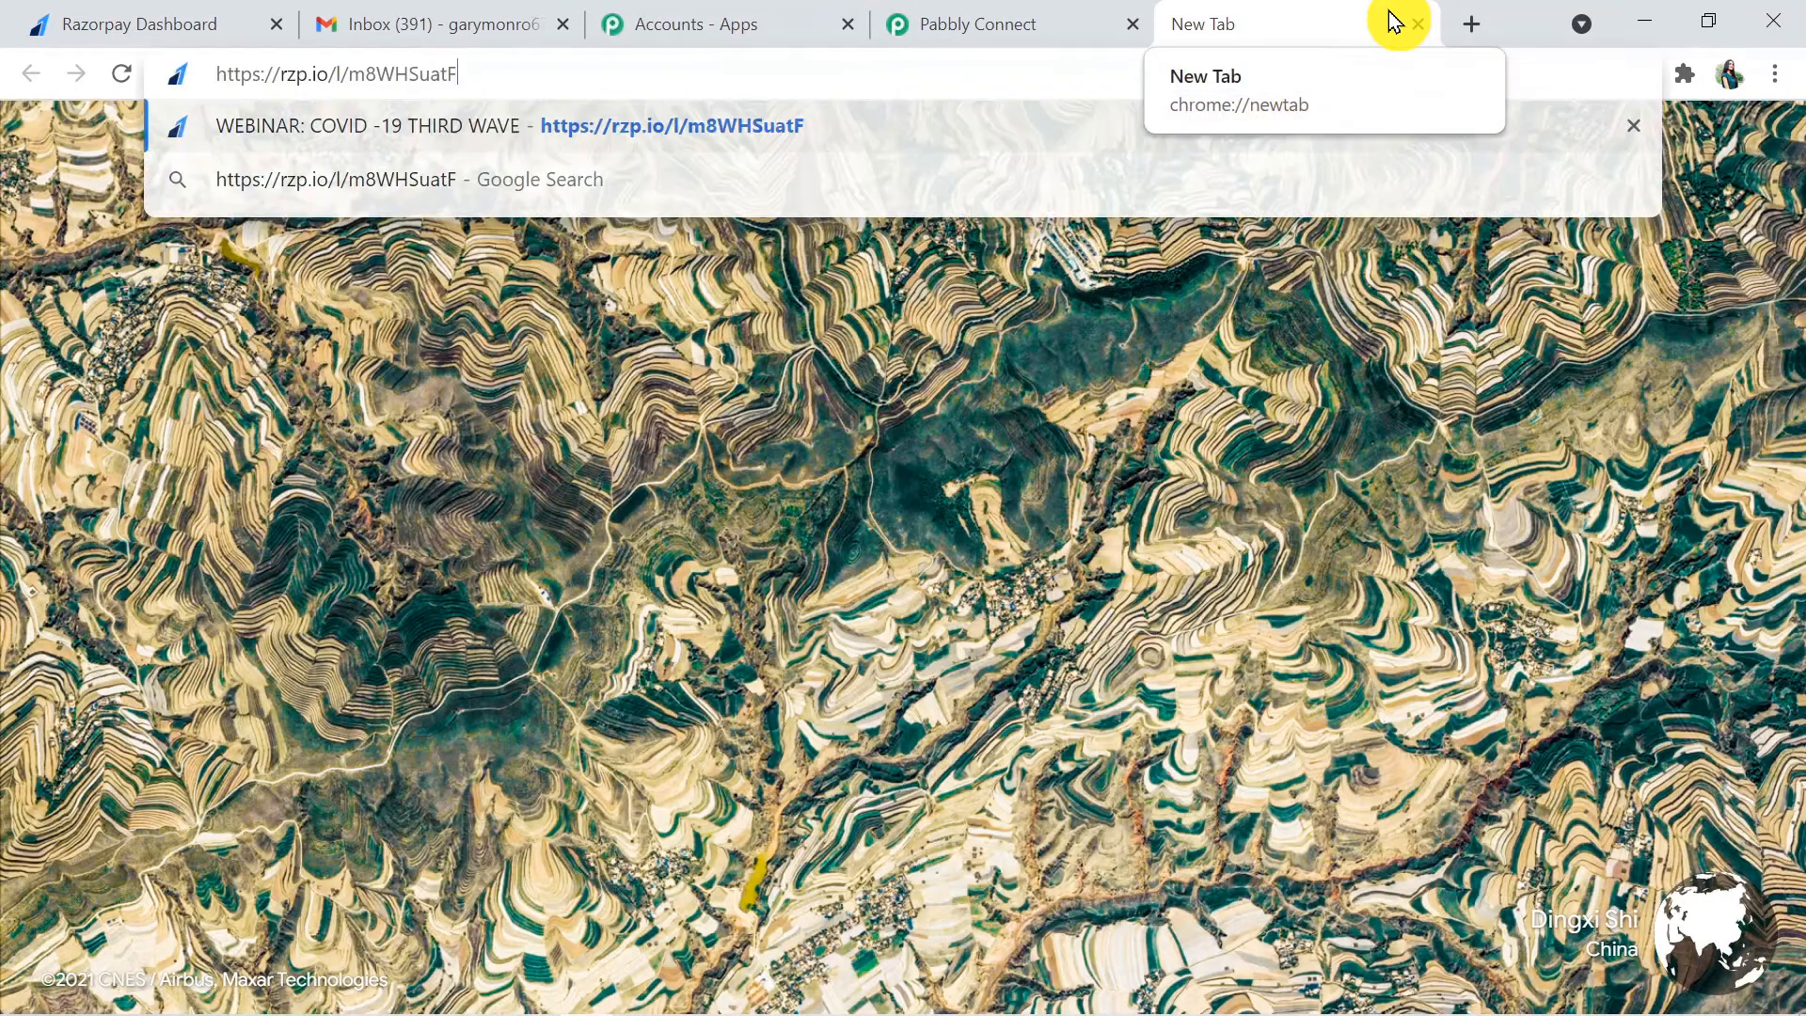
key(Return)
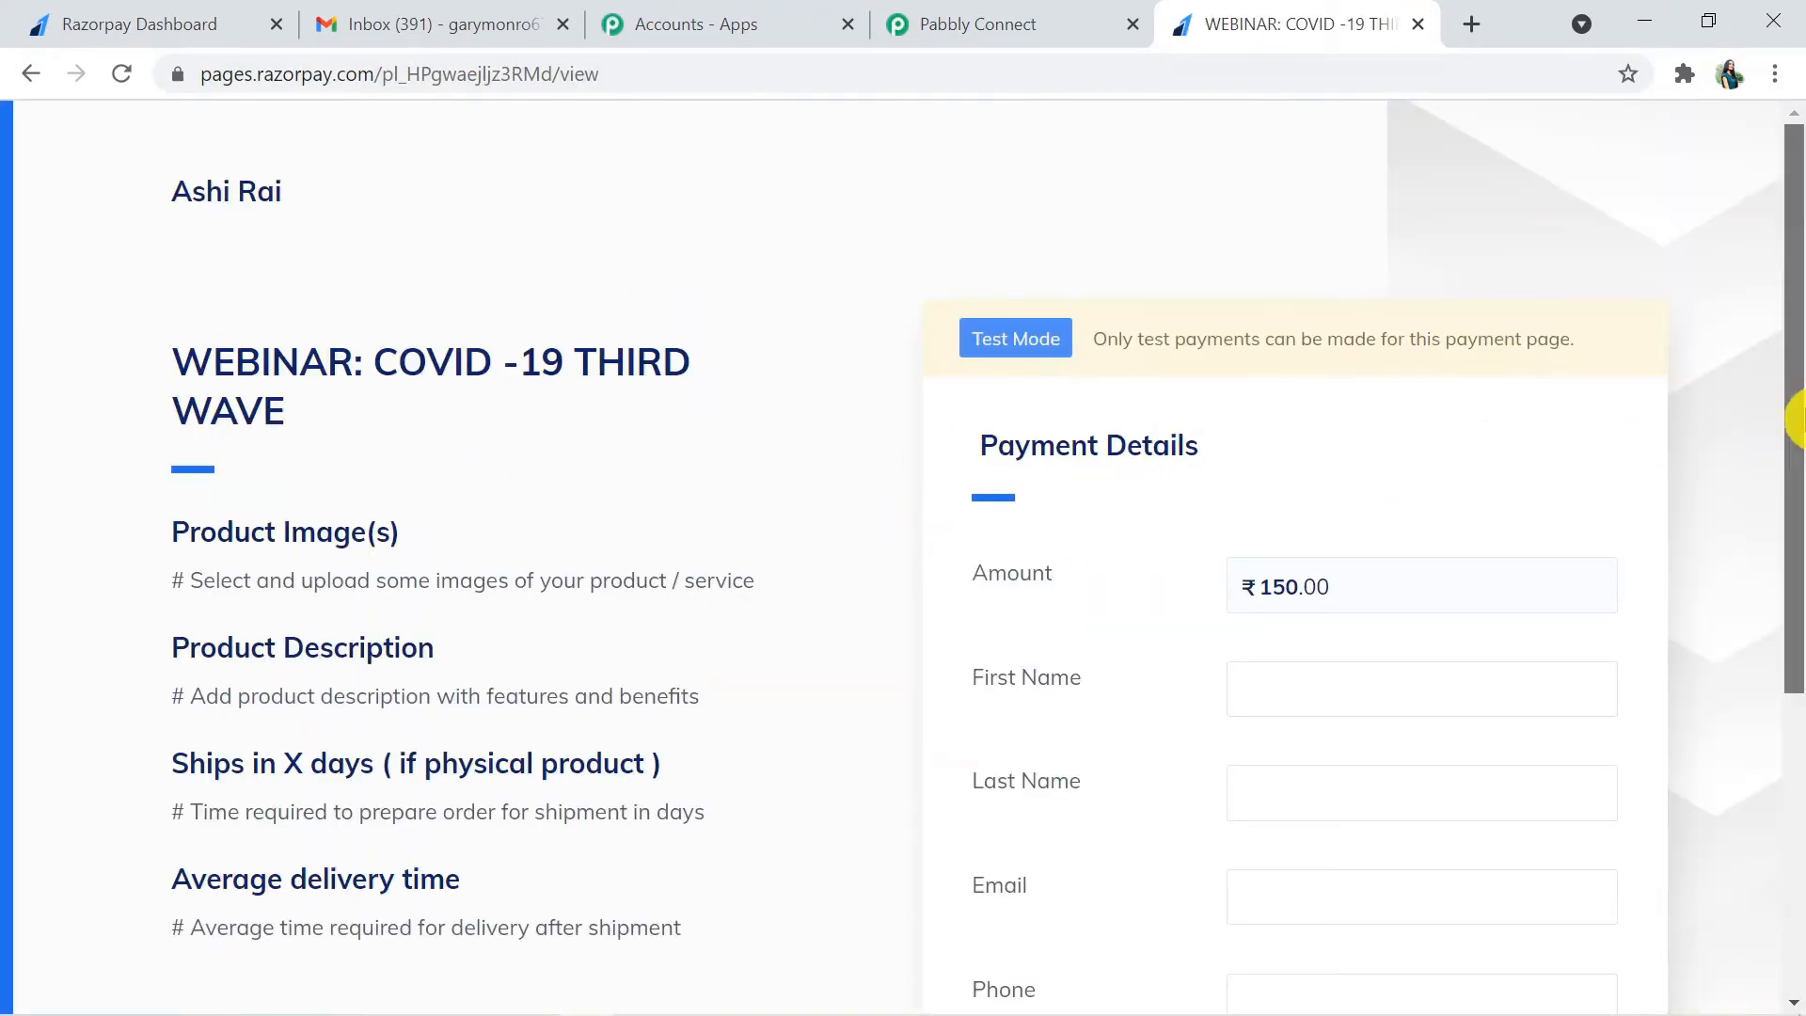
- Fill in the payment page with the customer's first name, last name, email and phone number, and proceed to pay ₹150
drag(1794, 415, 1797, 599)
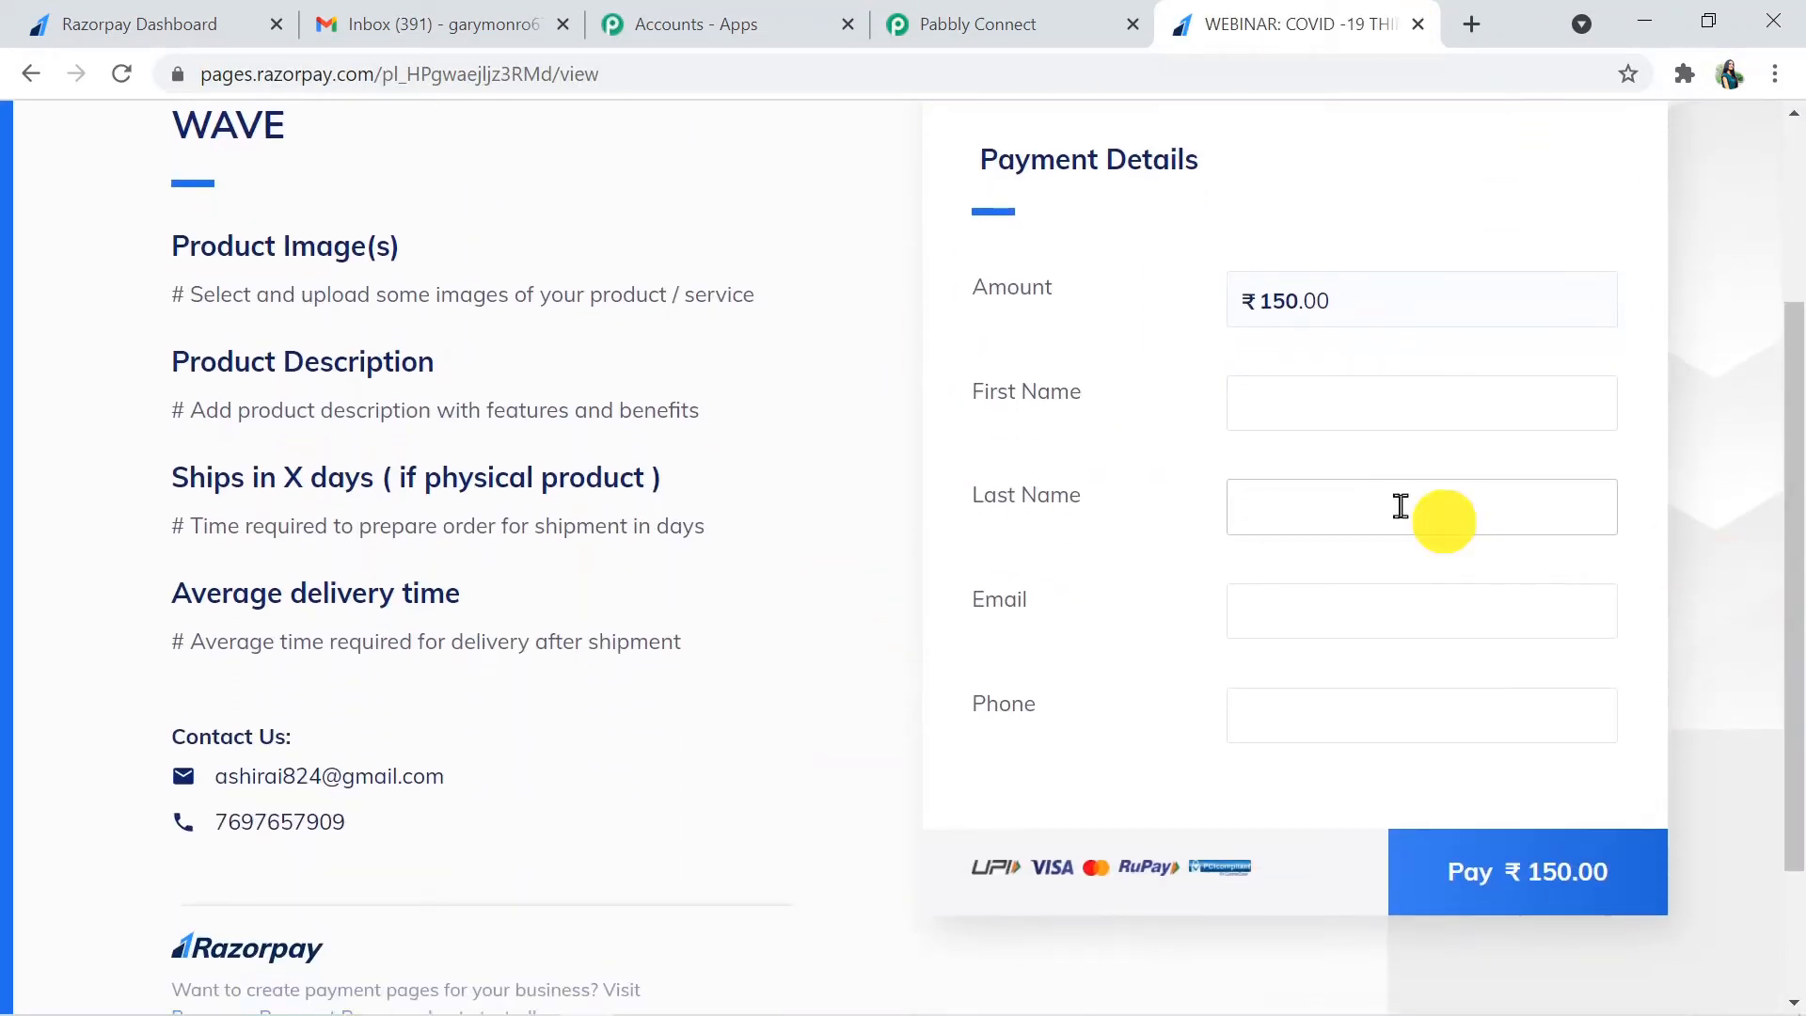
click(1312, 399)
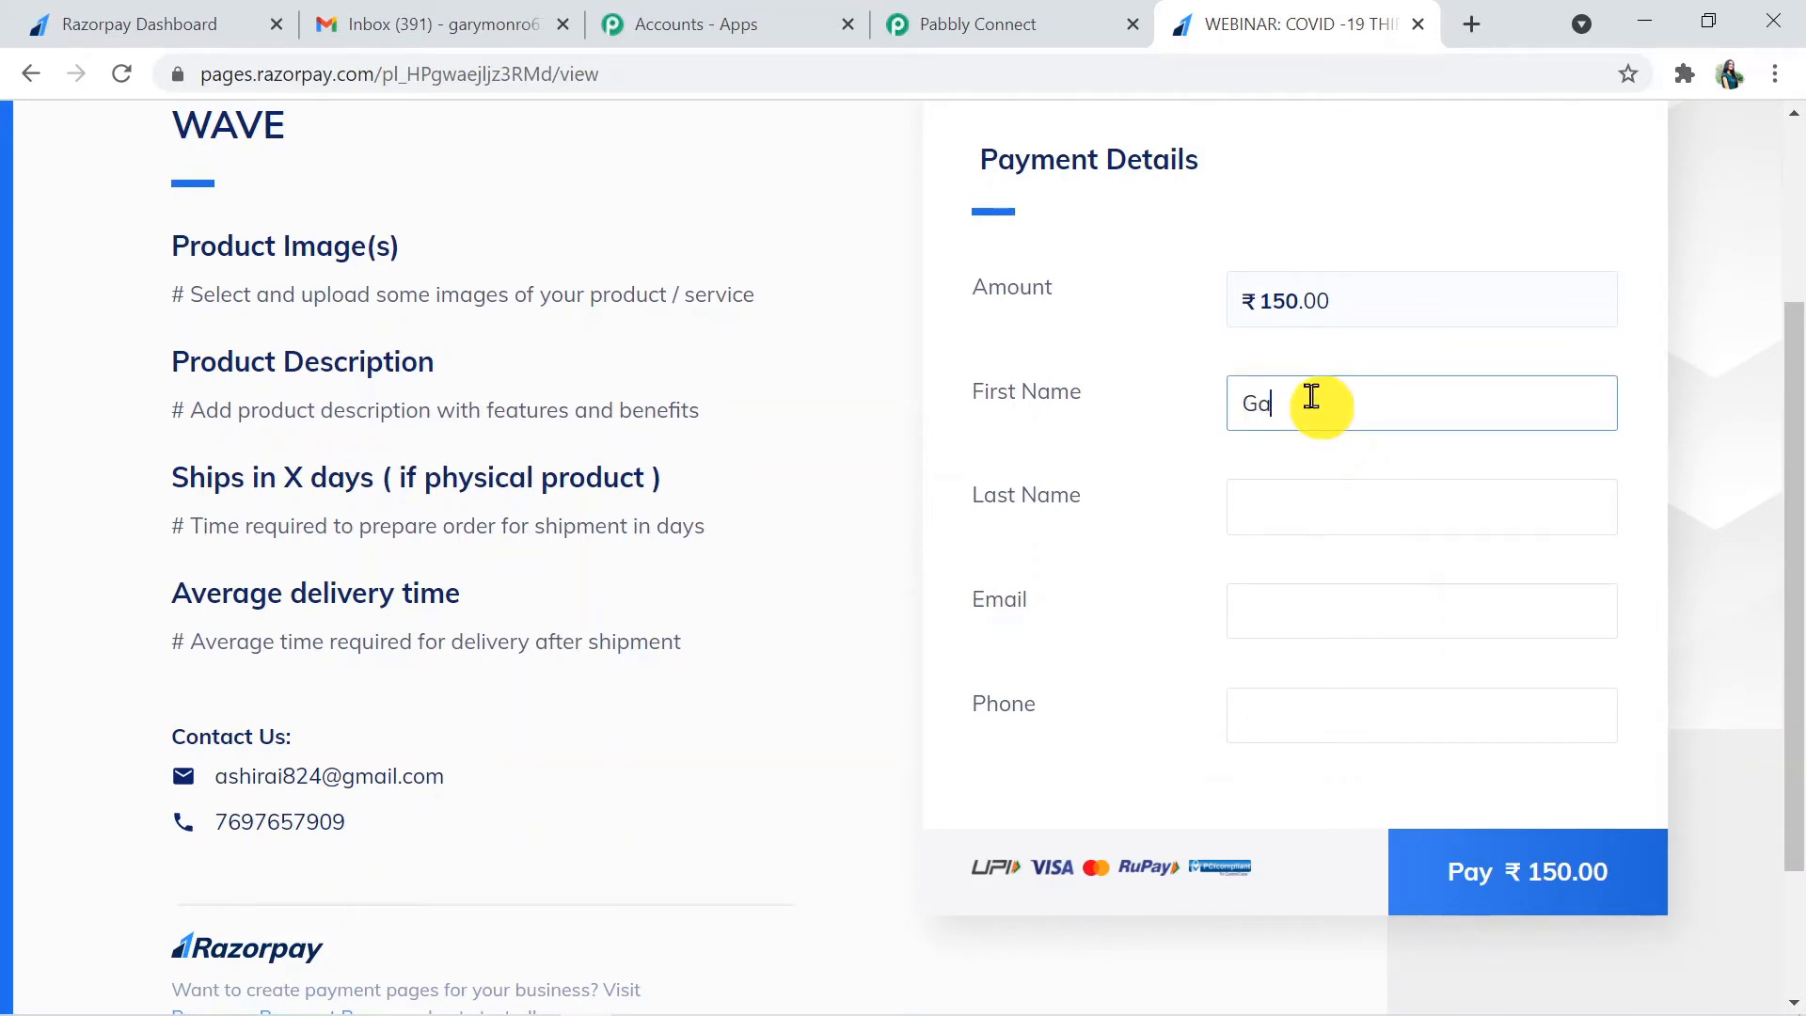
text(Gary)
click(1308, 513)
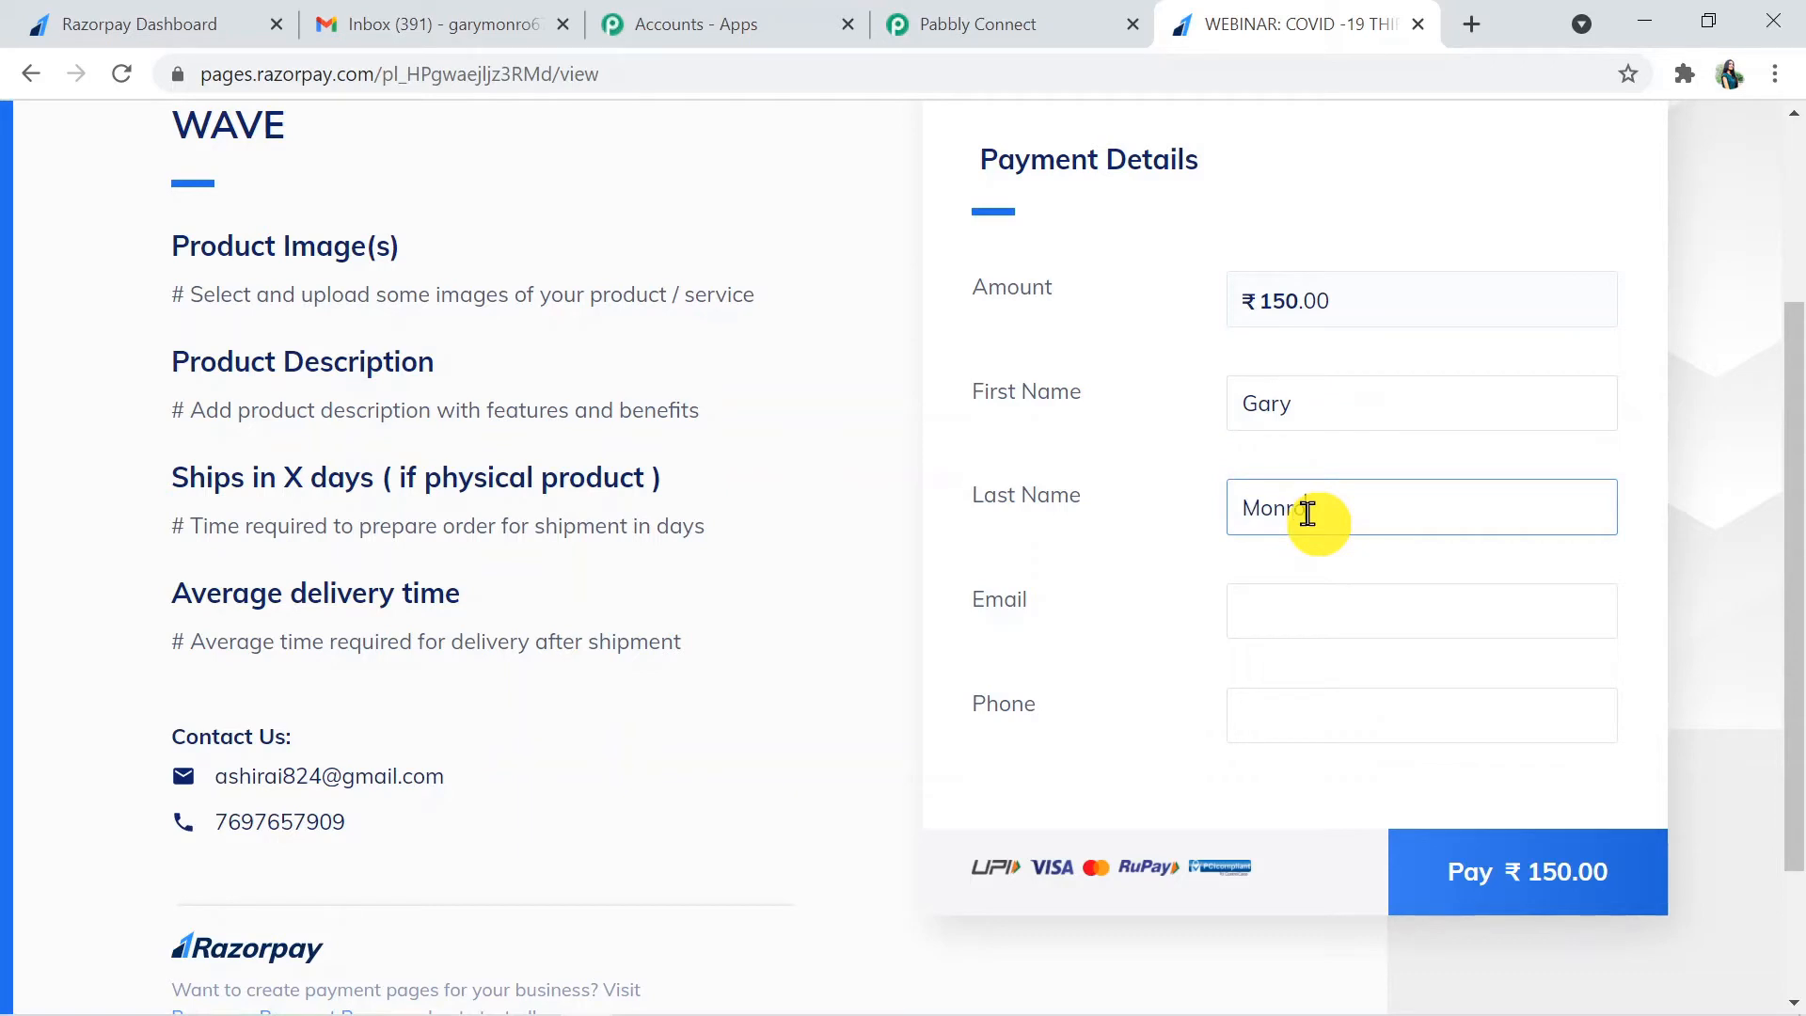
click(1257, 624)
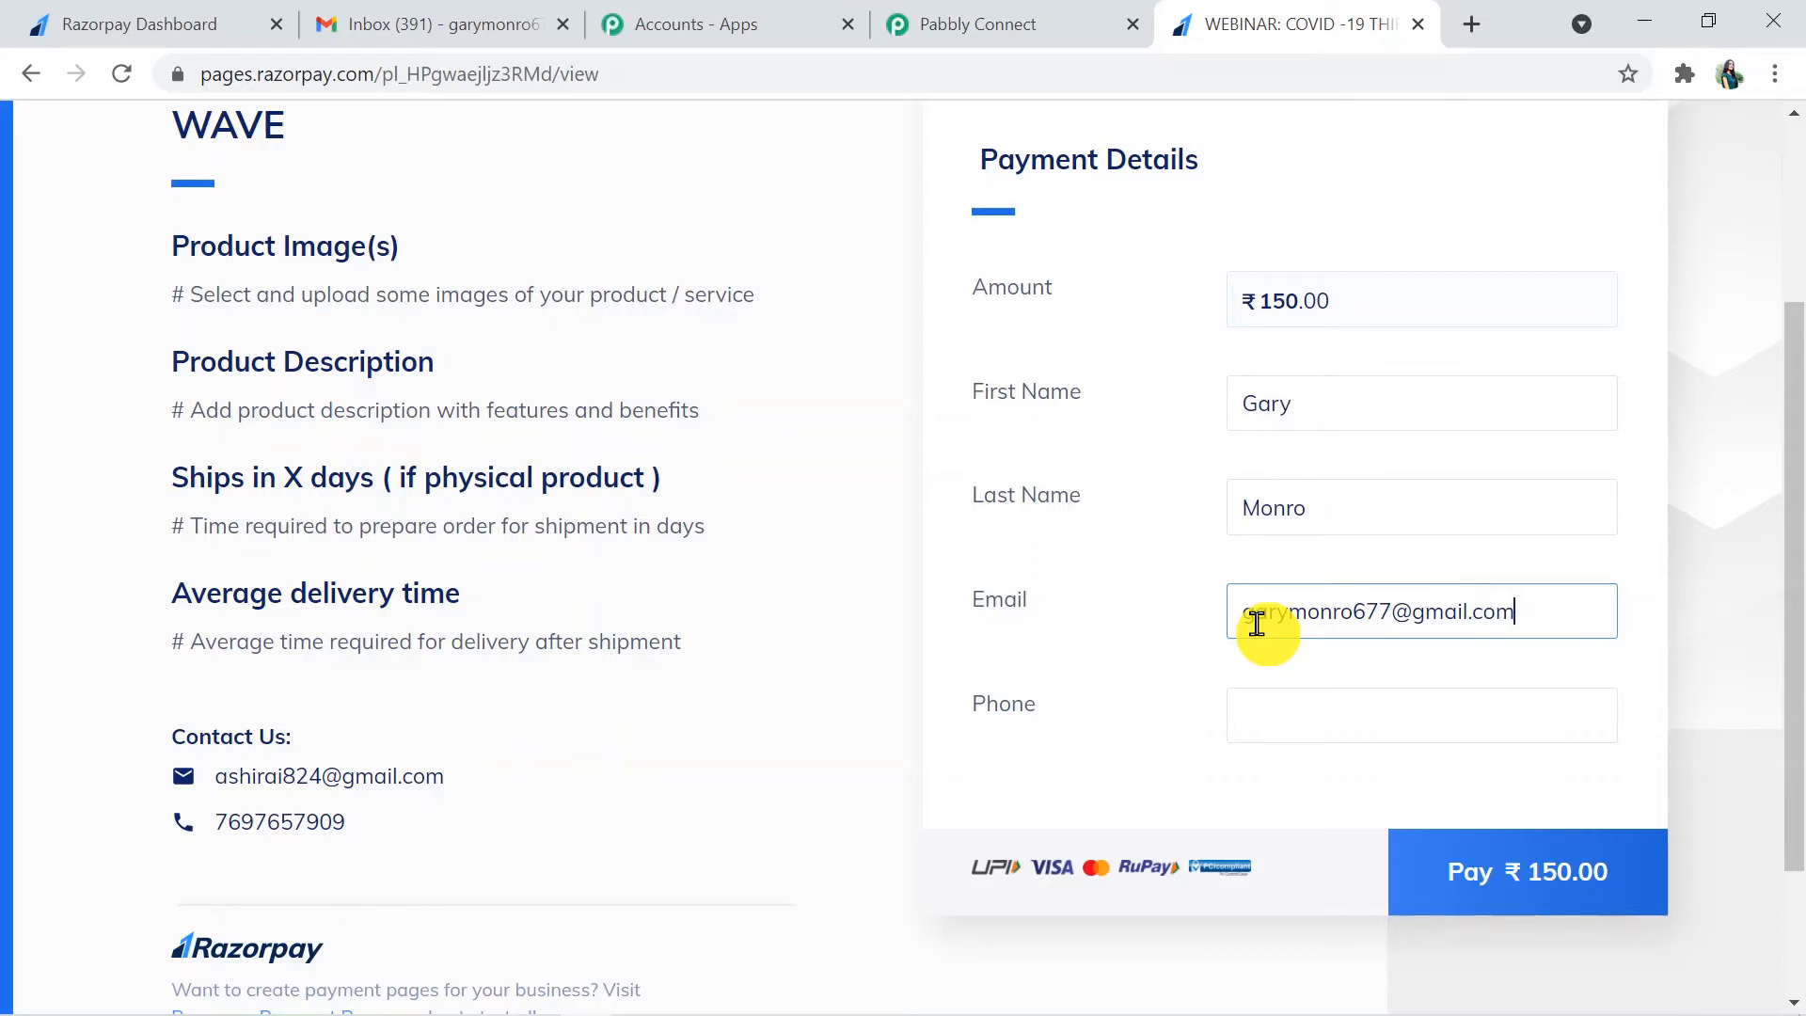
click(1340, 717)
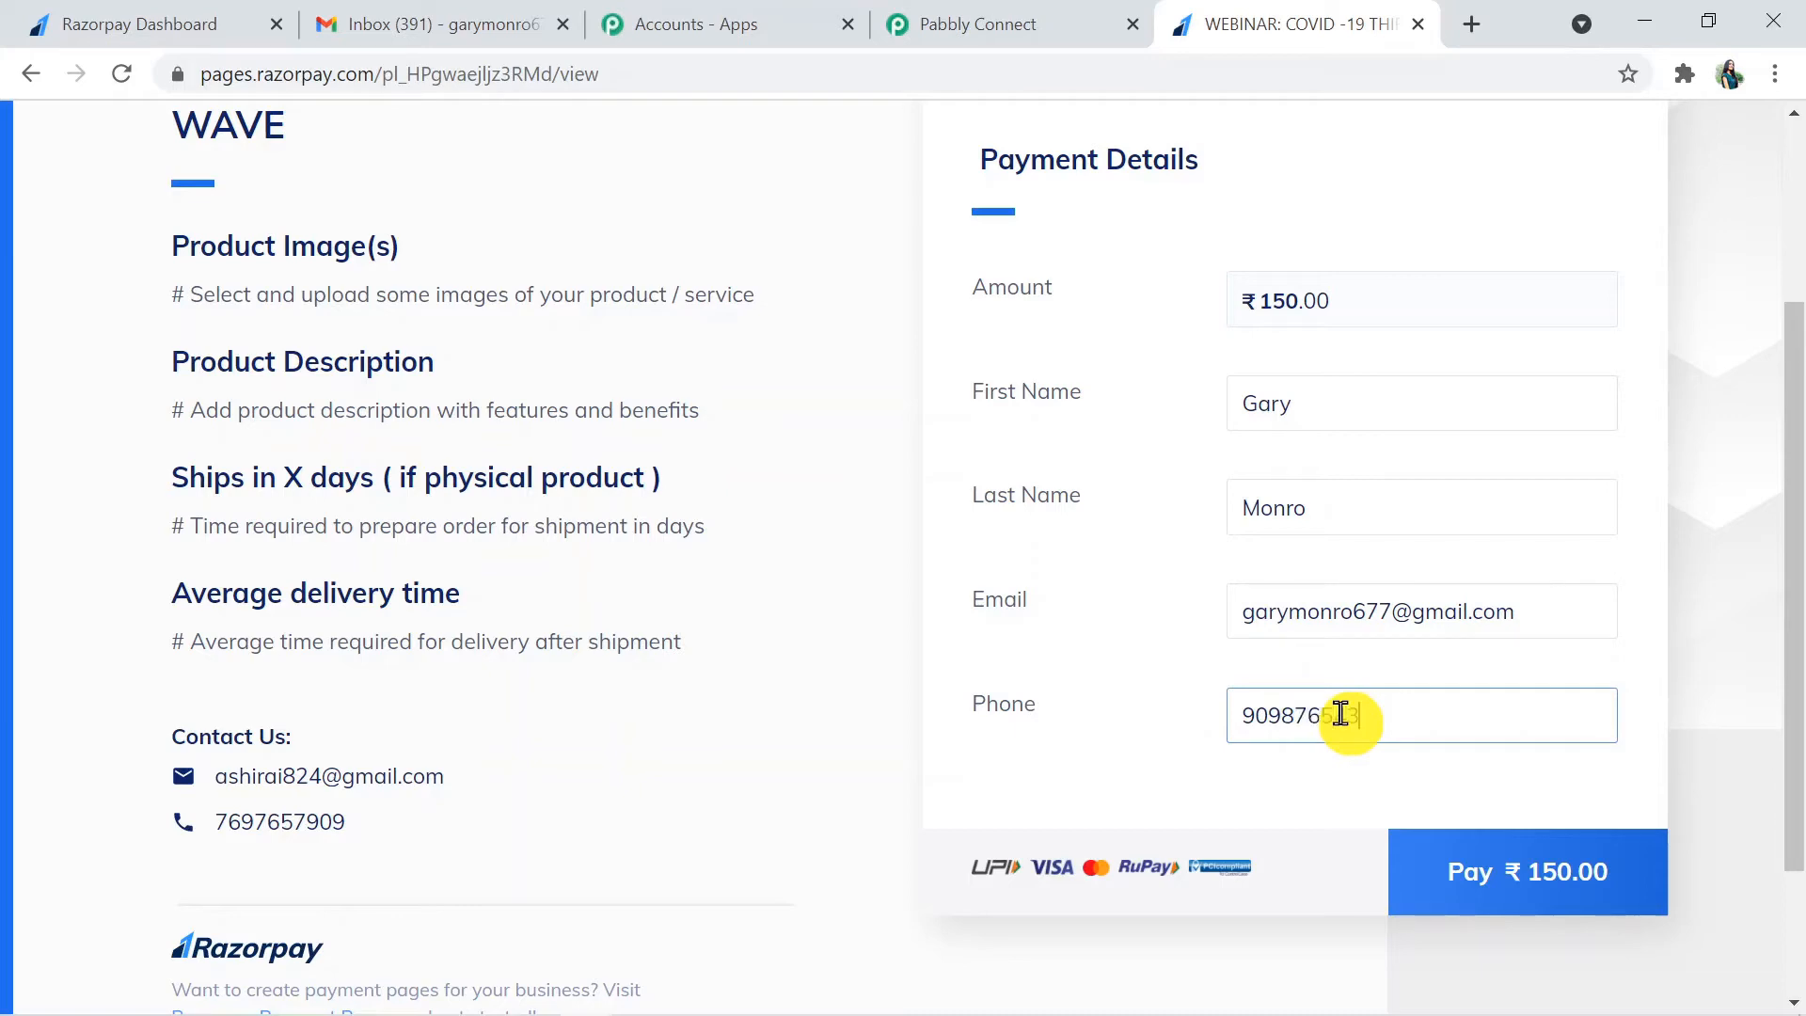
click(1526, 875)
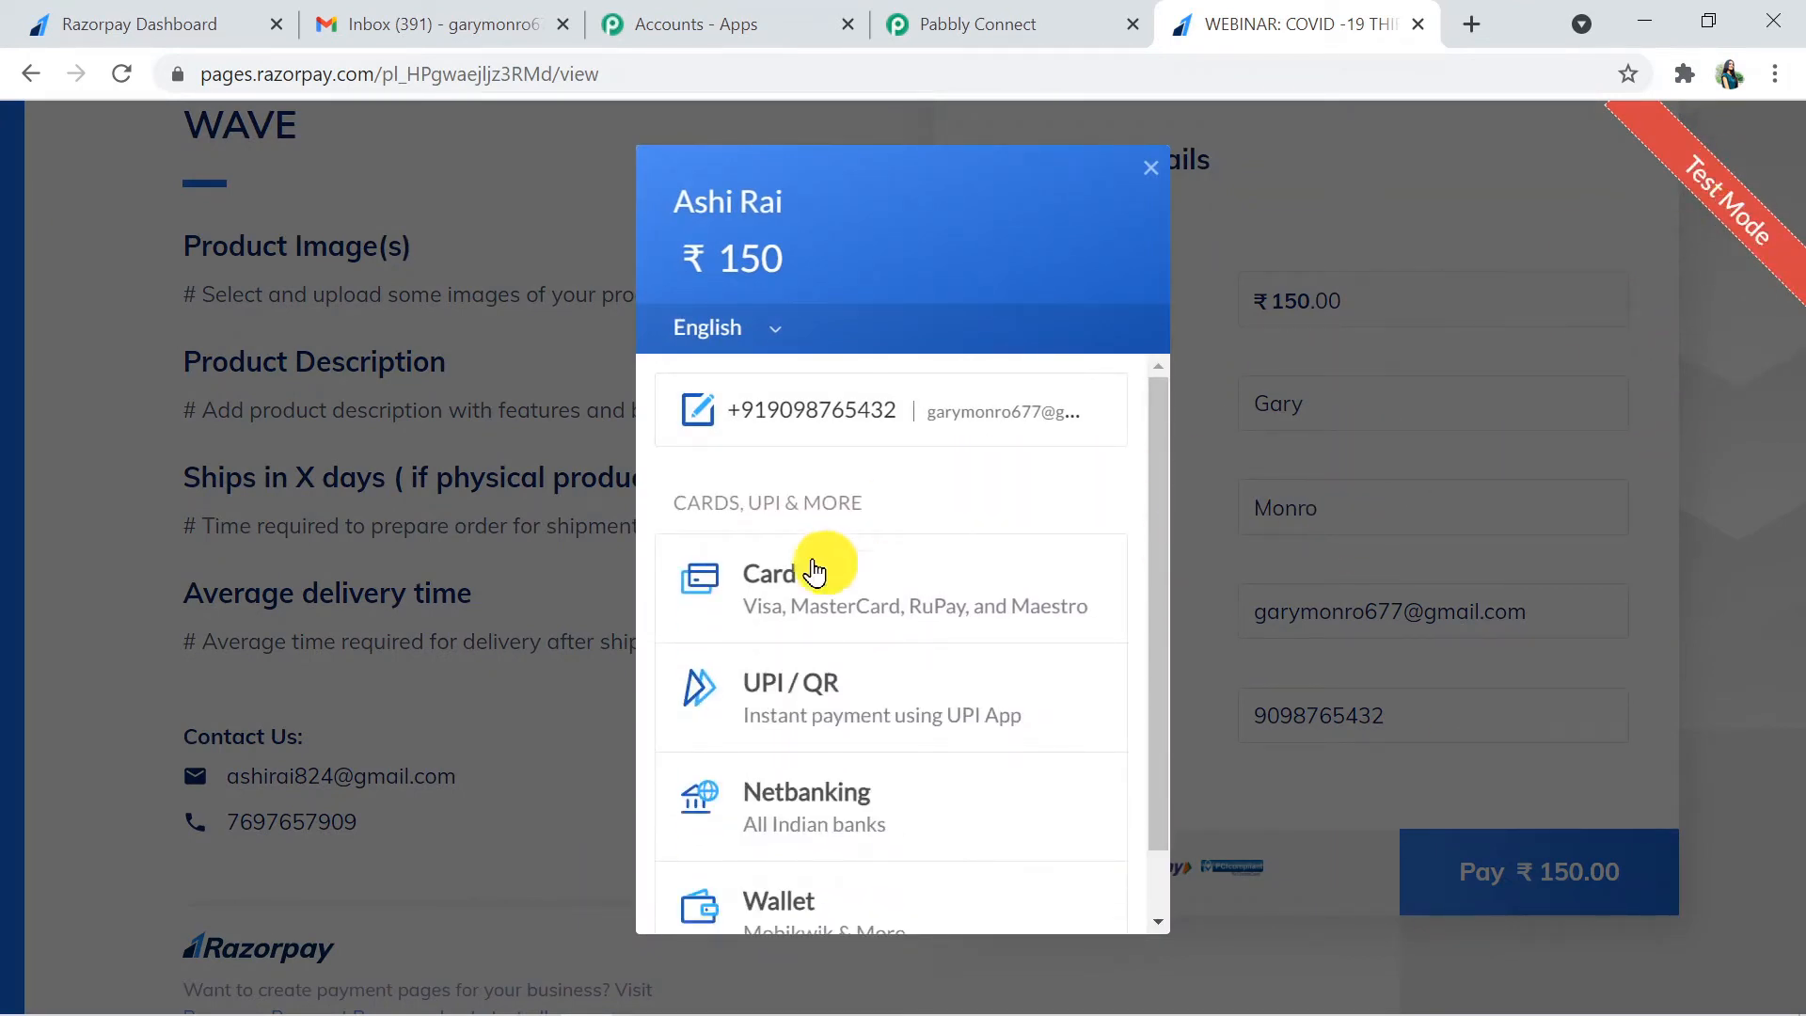
- Pay by card without saving it, entering the card number, expiry, cardholder name and CVV, and choose Failure on the demo bank page
click(901, 591)
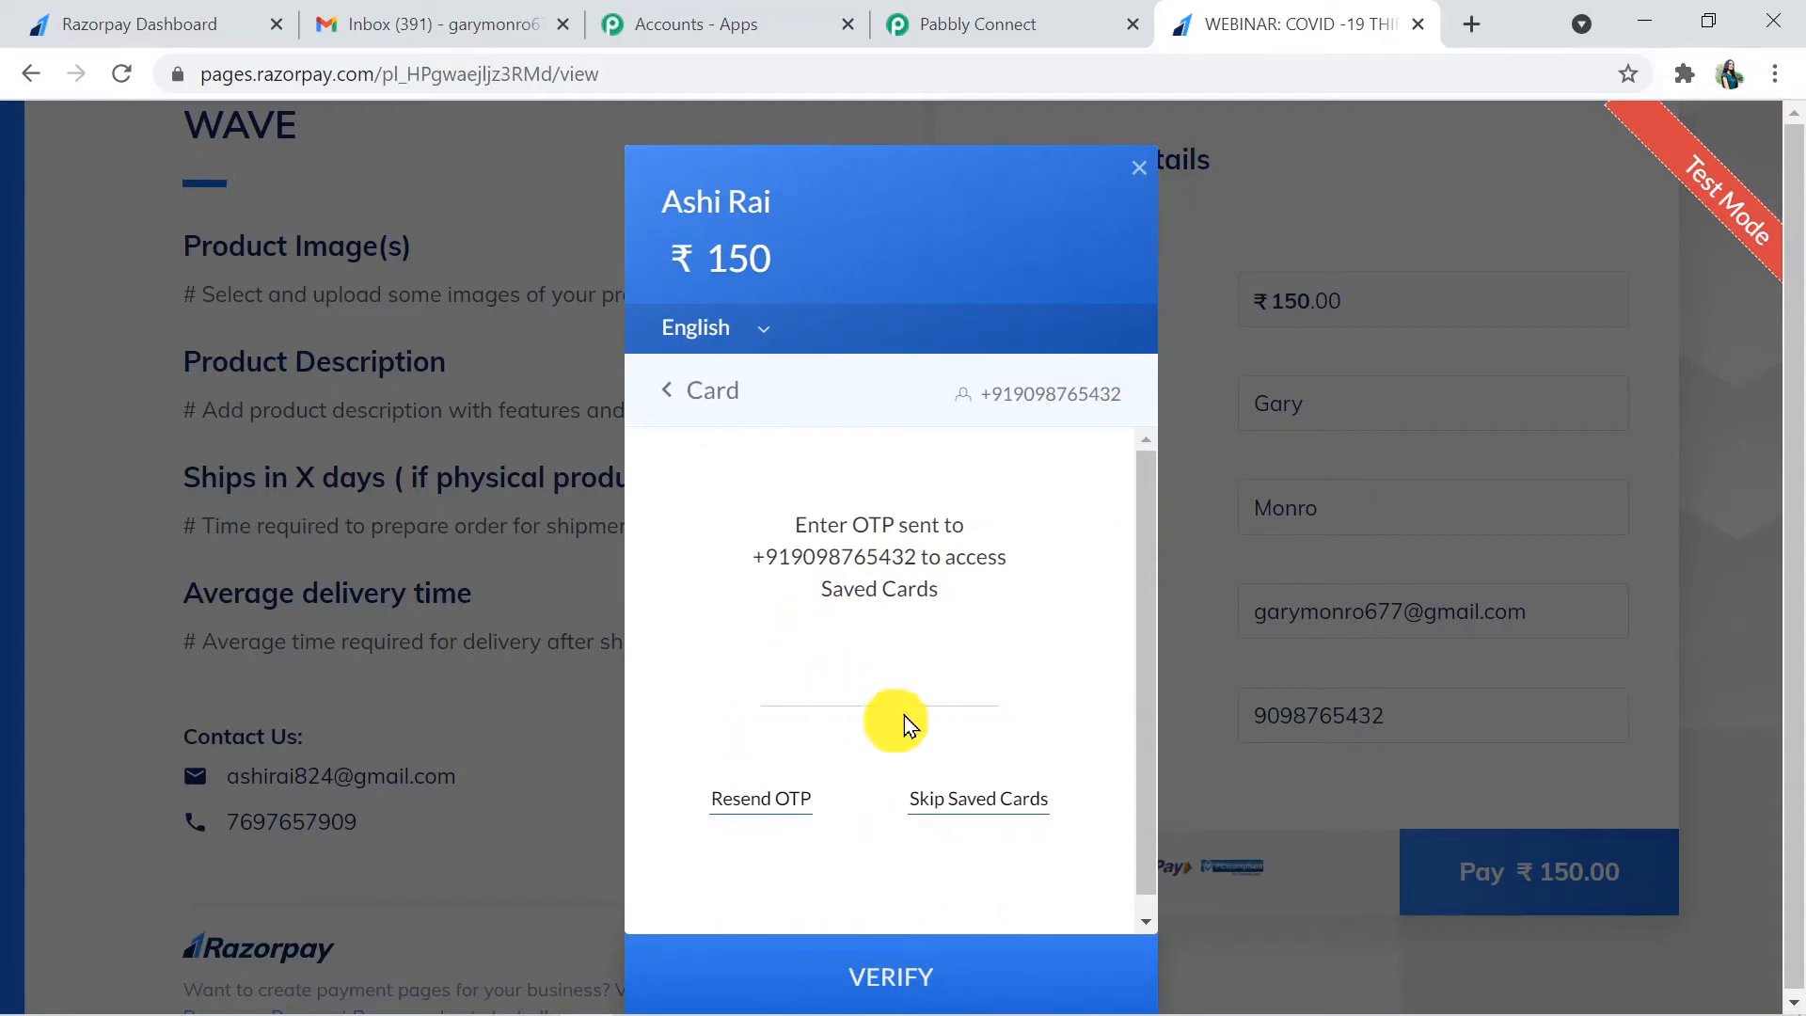
click(969, 795)
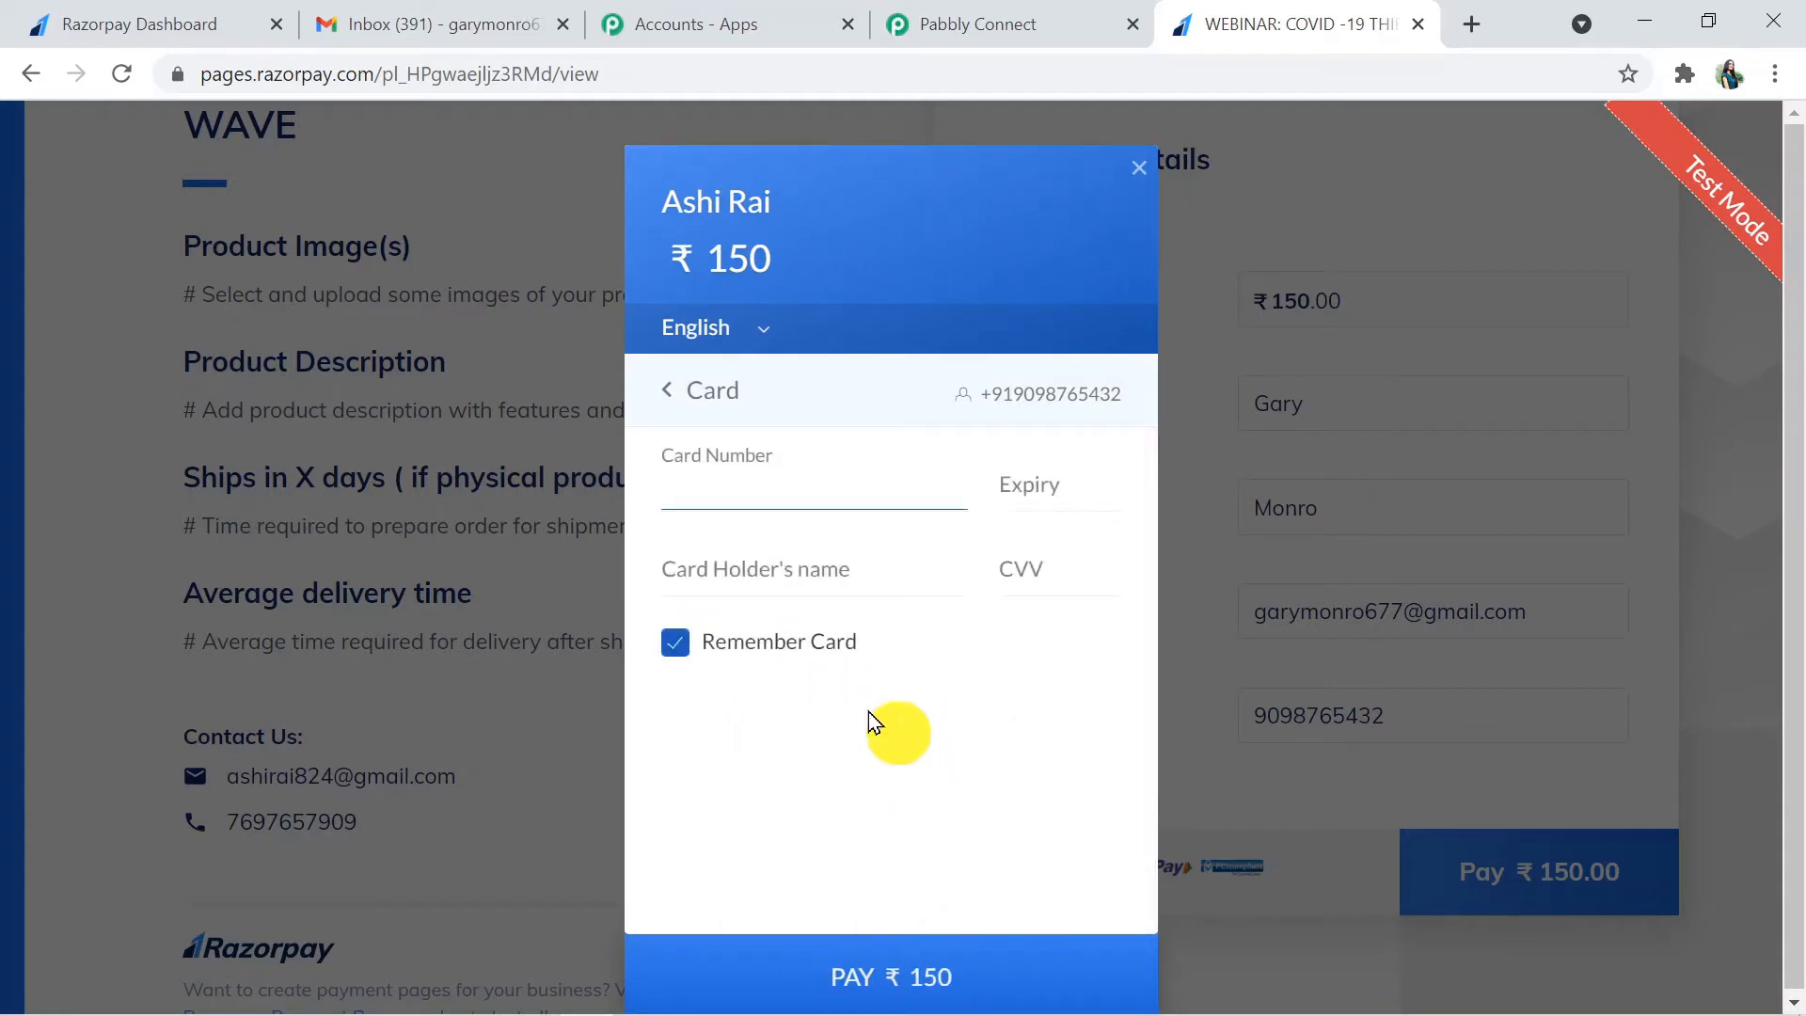
click(712, 481)
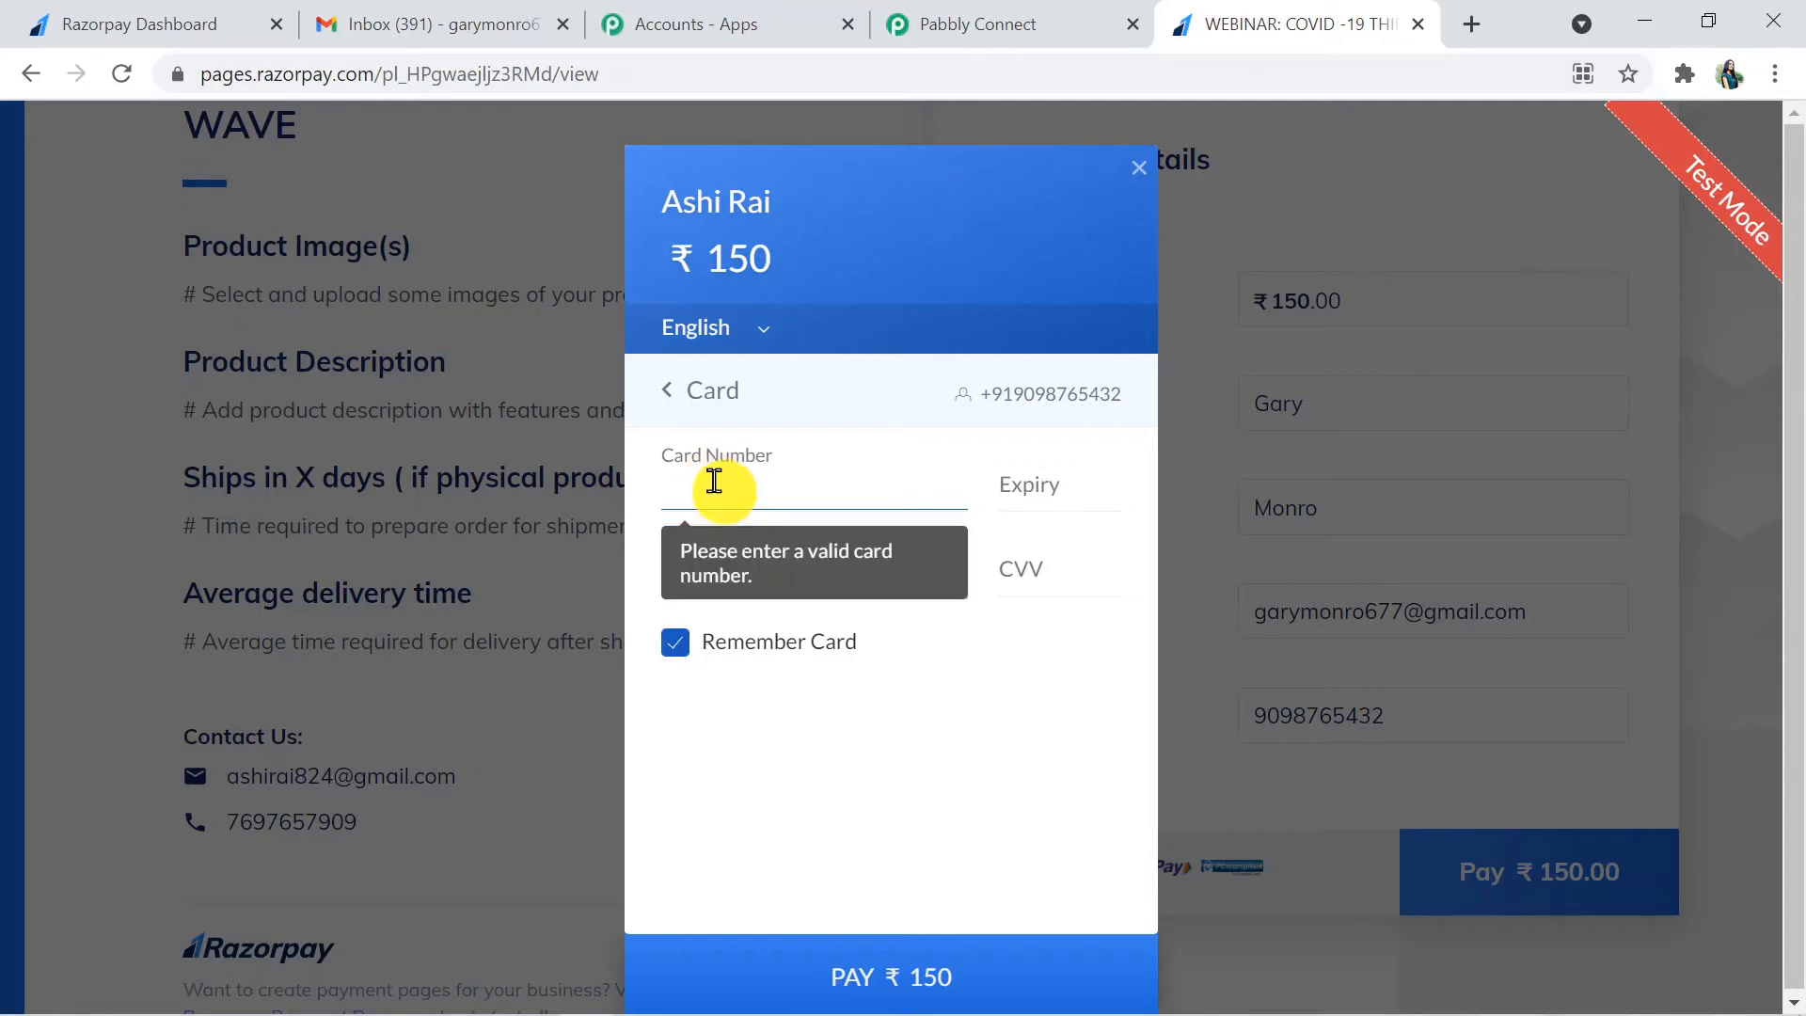
key(ctrl+v)
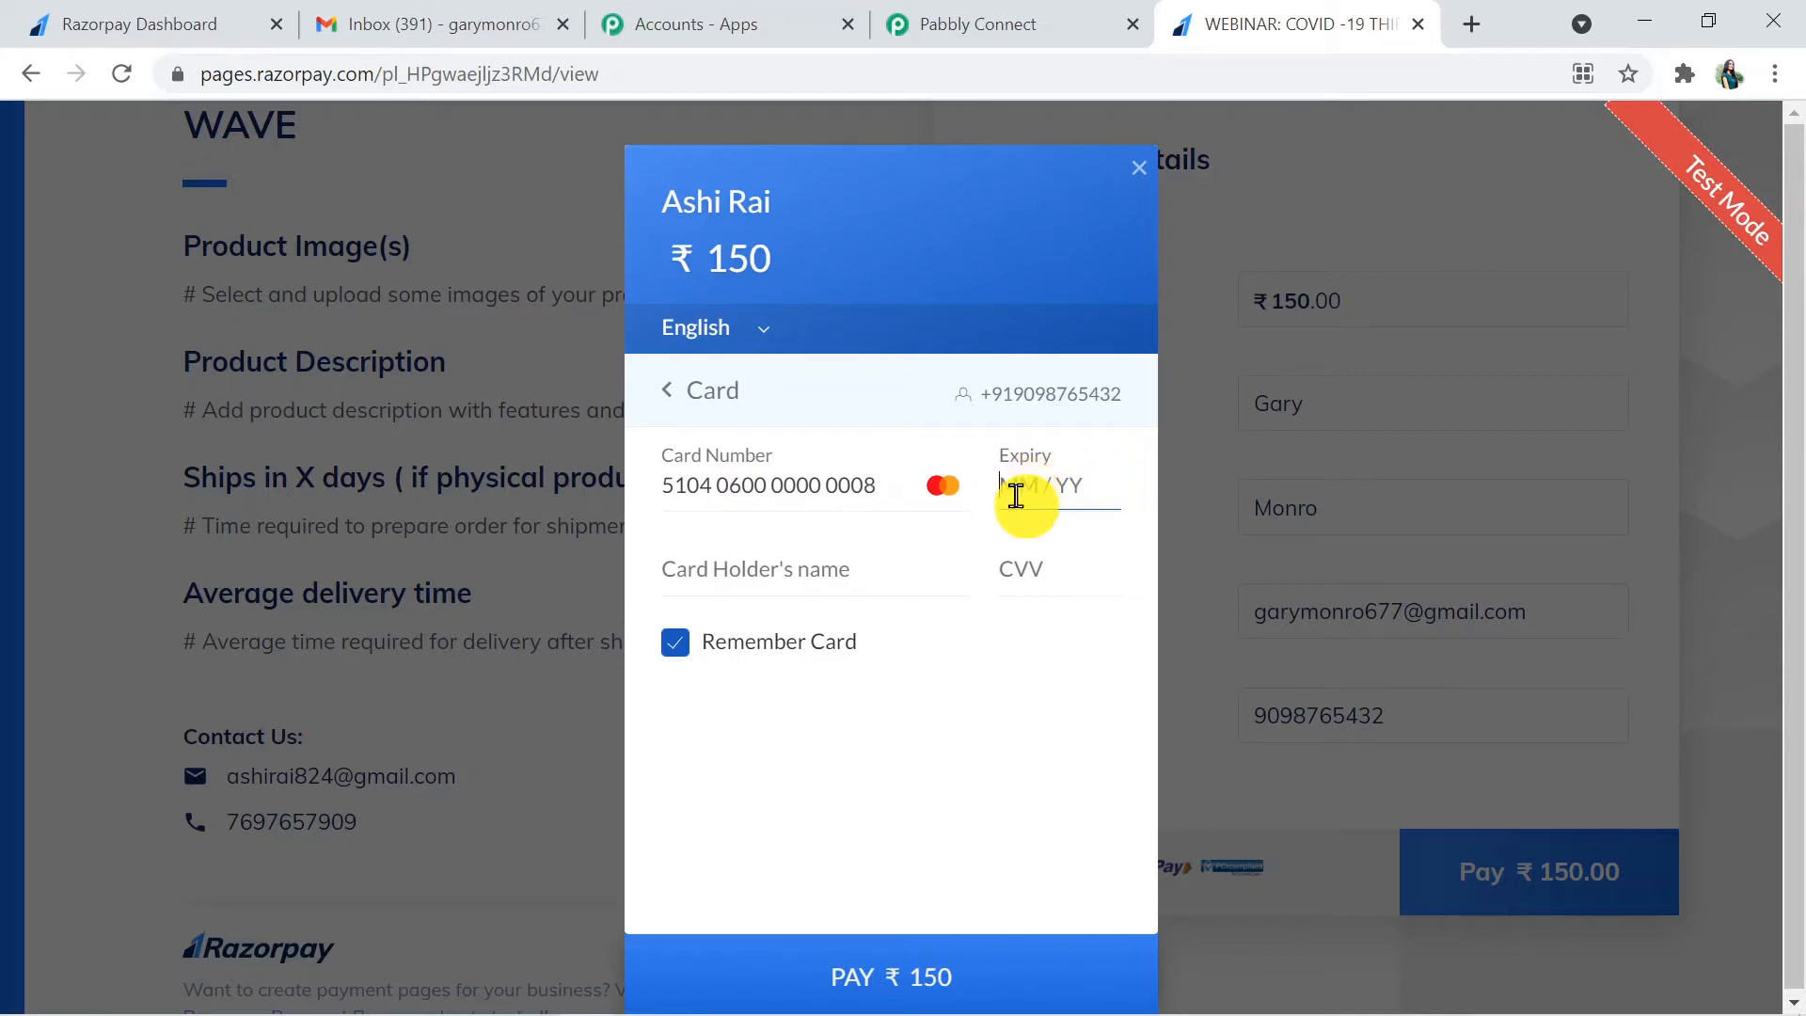
text(02 / 23)
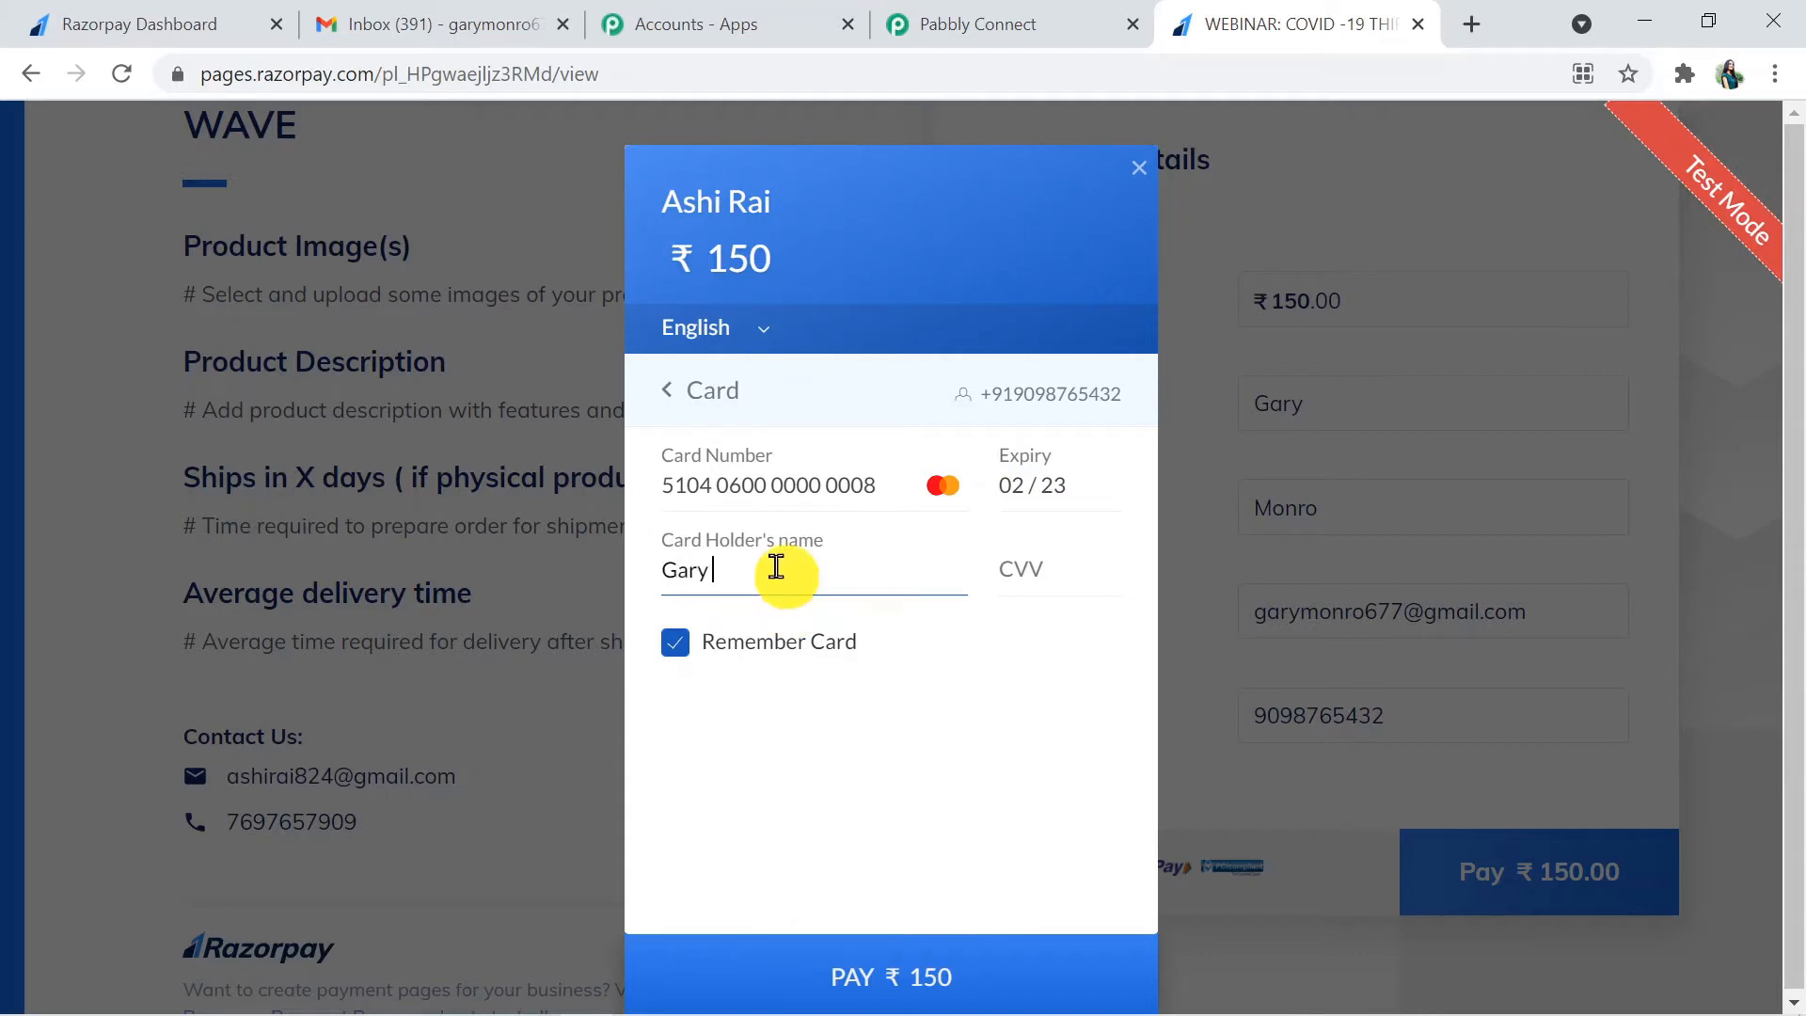
click(683, 655)
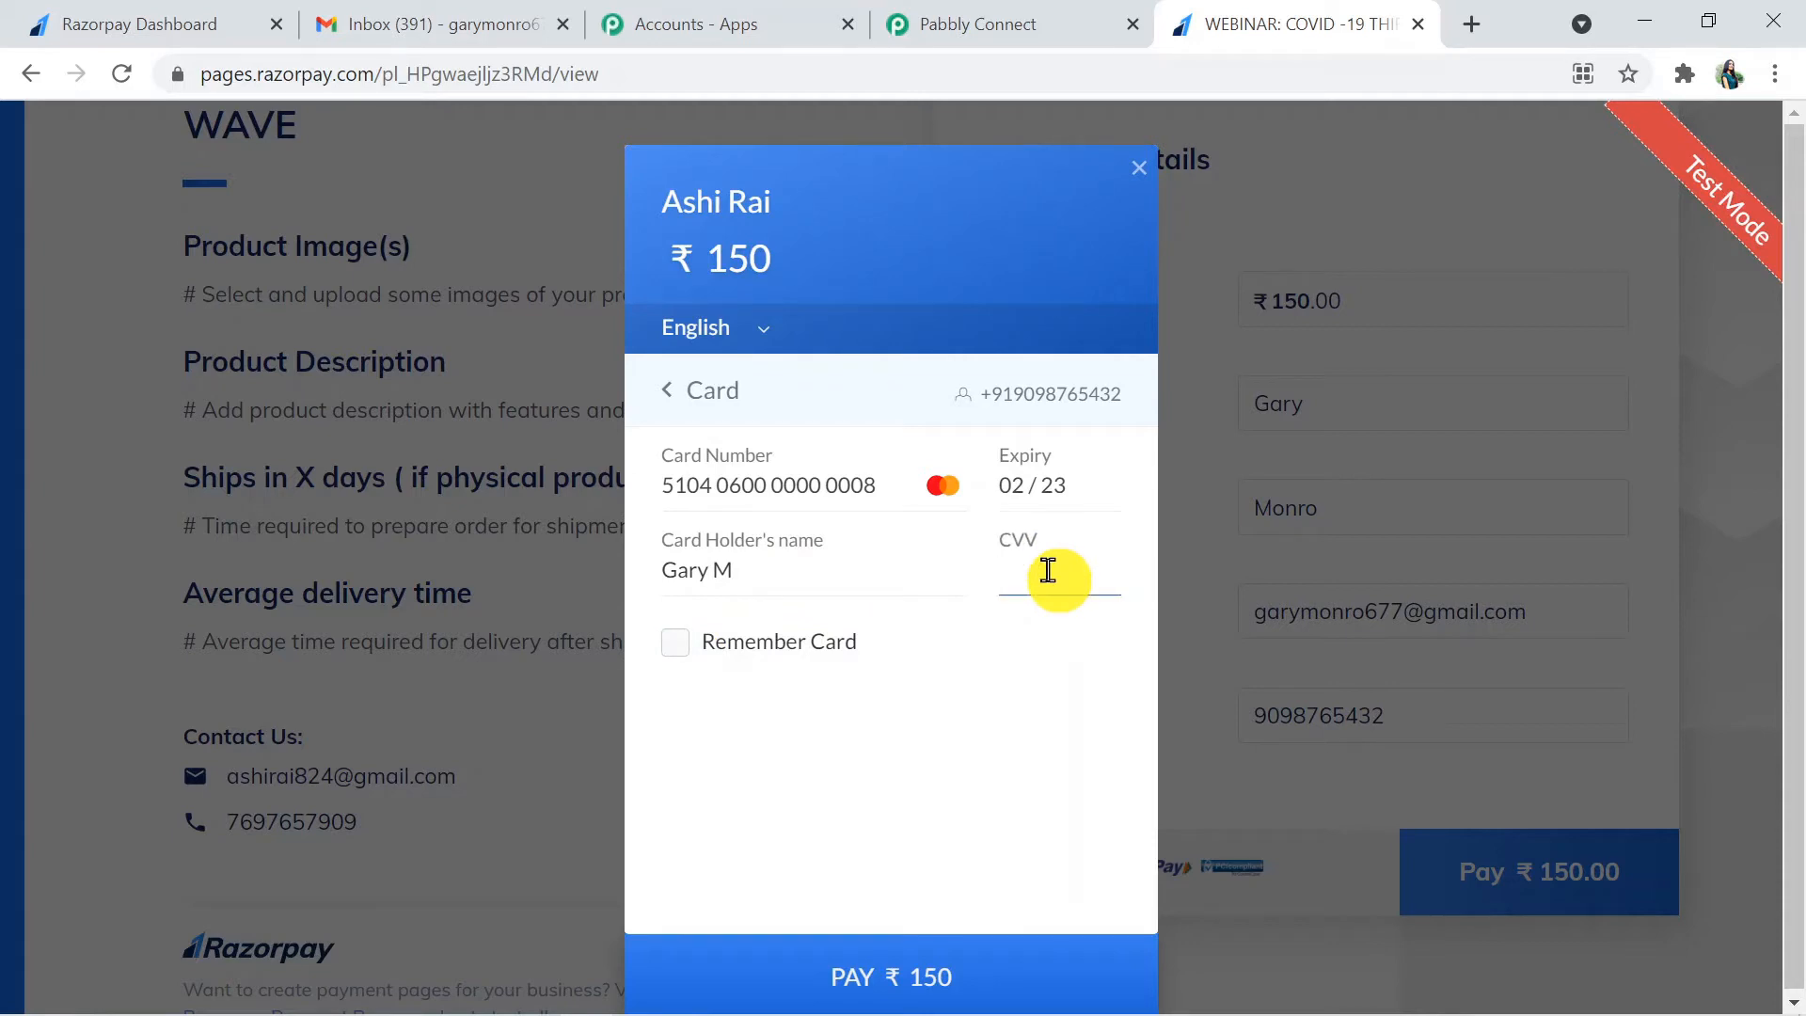
text(3)
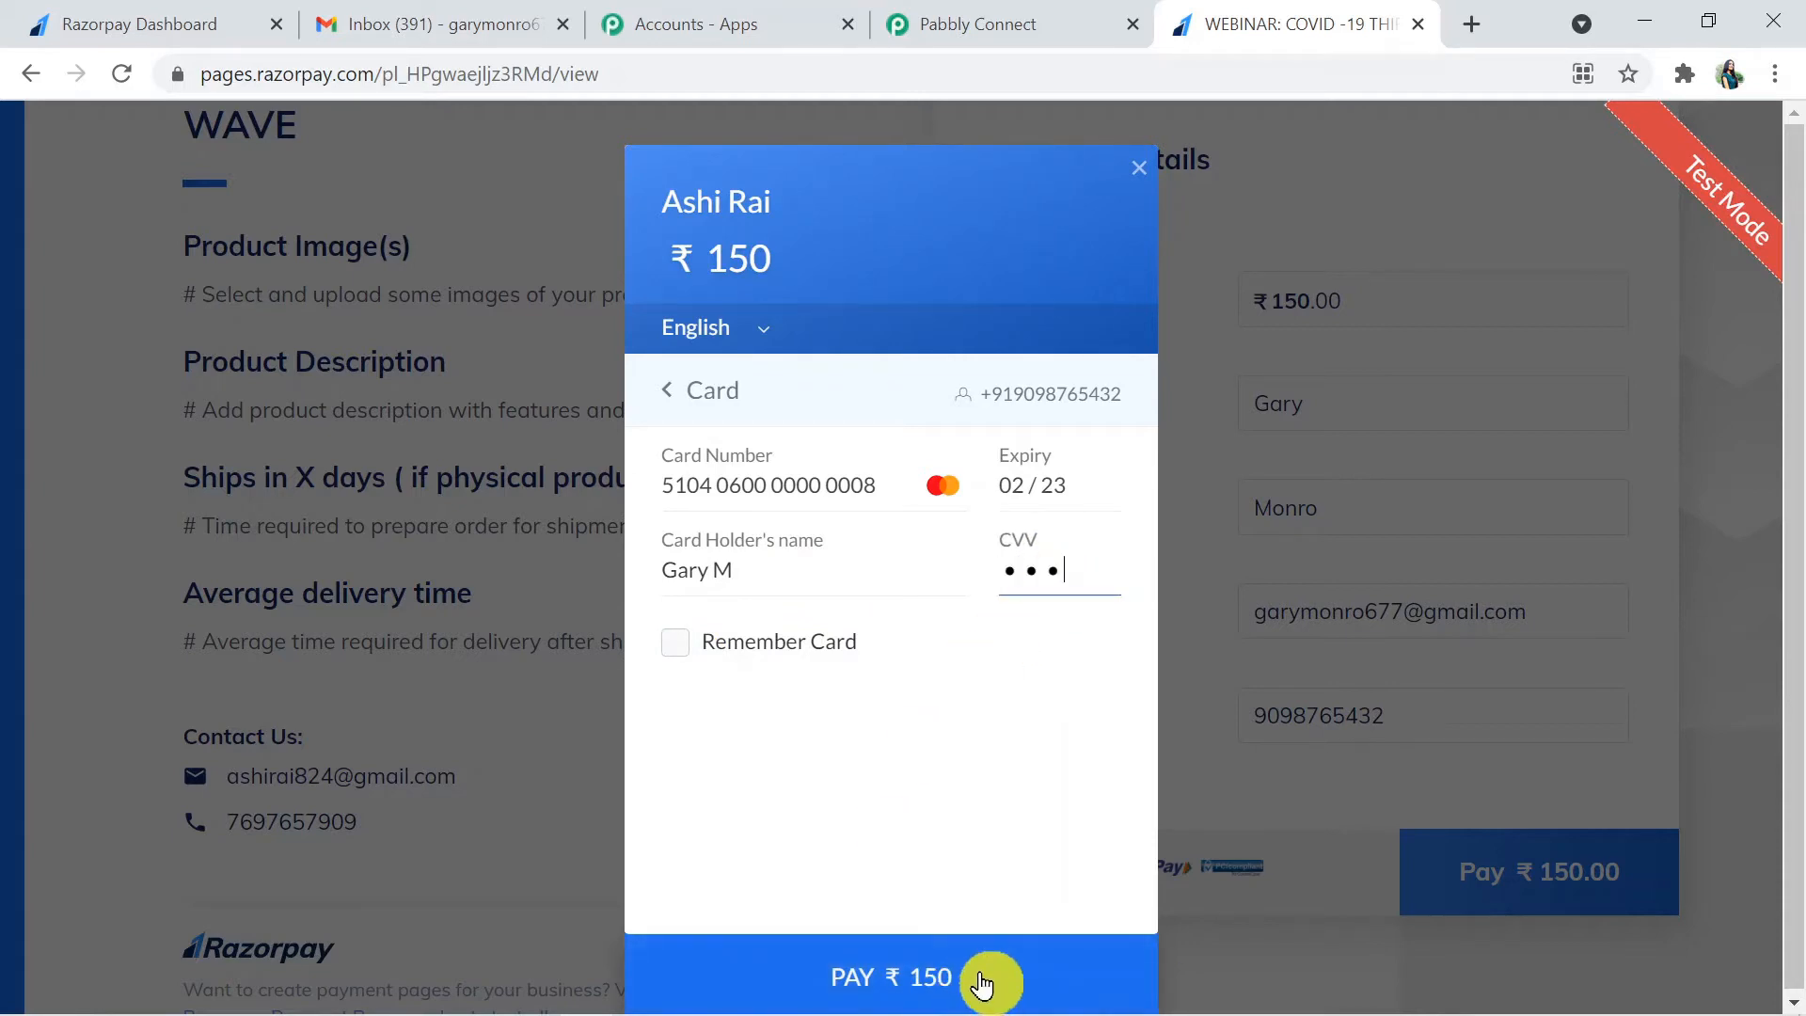
click(981, 985)
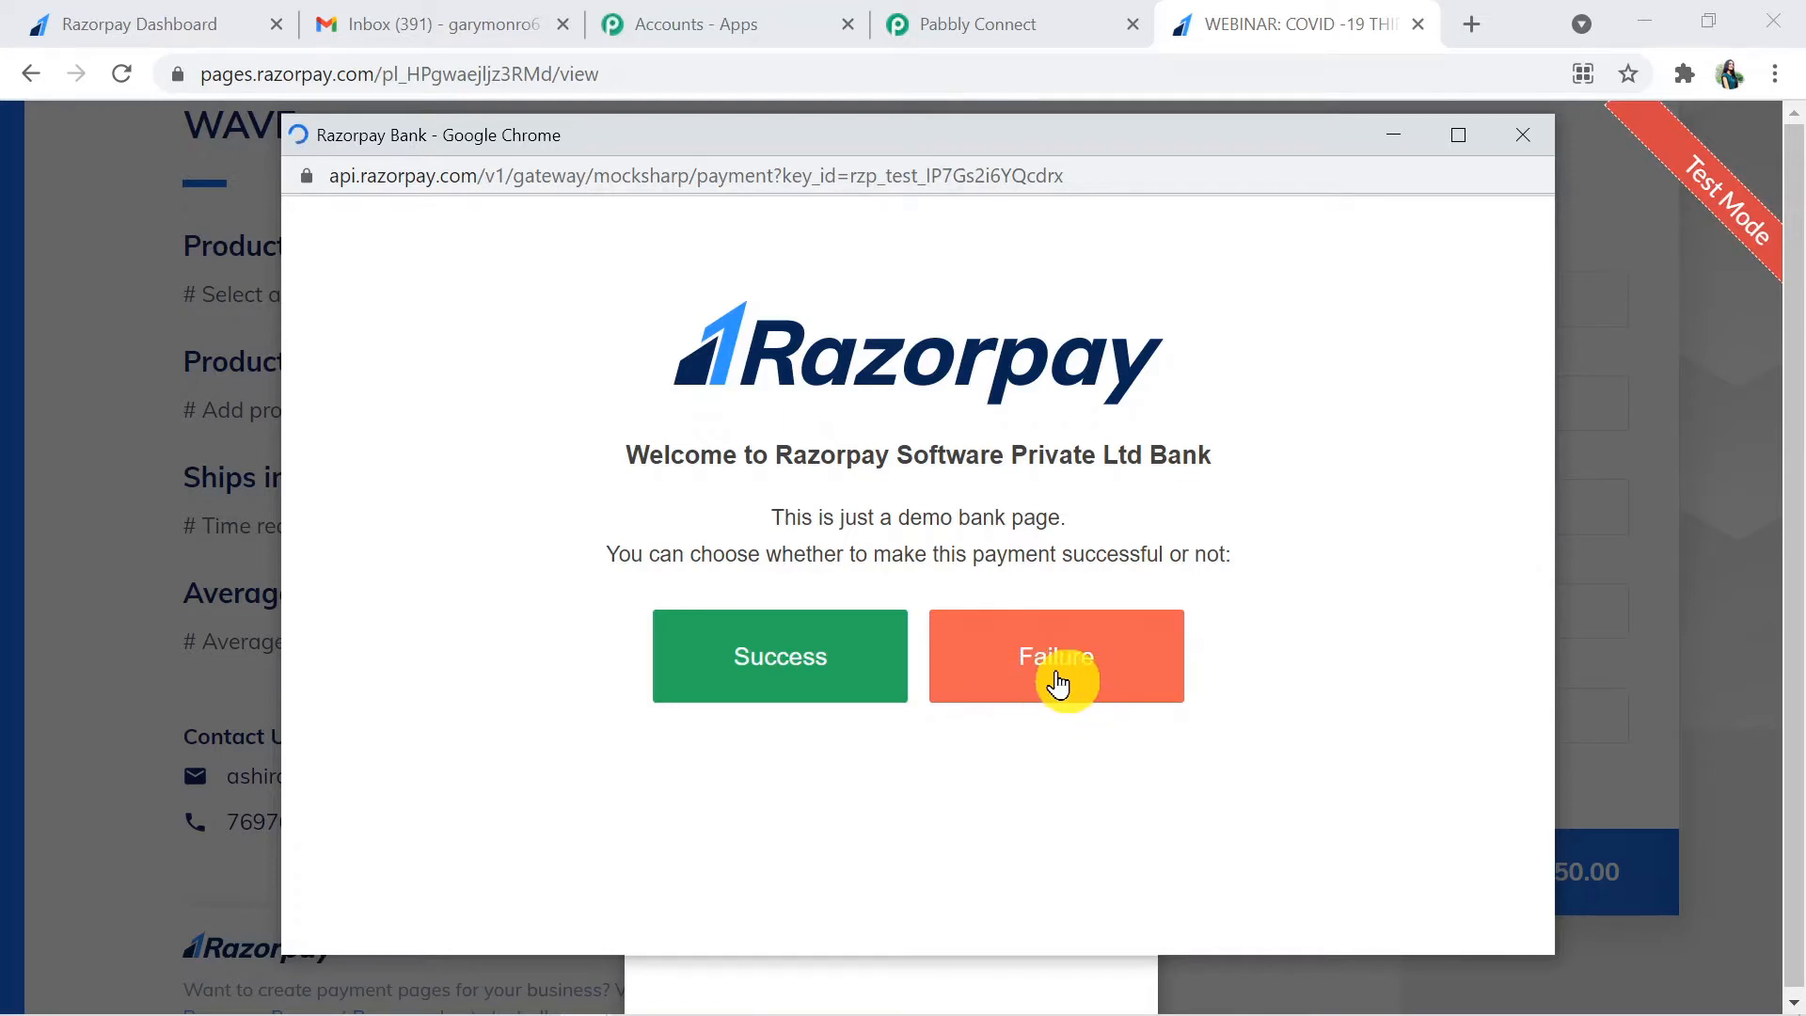
click(1057, 674)
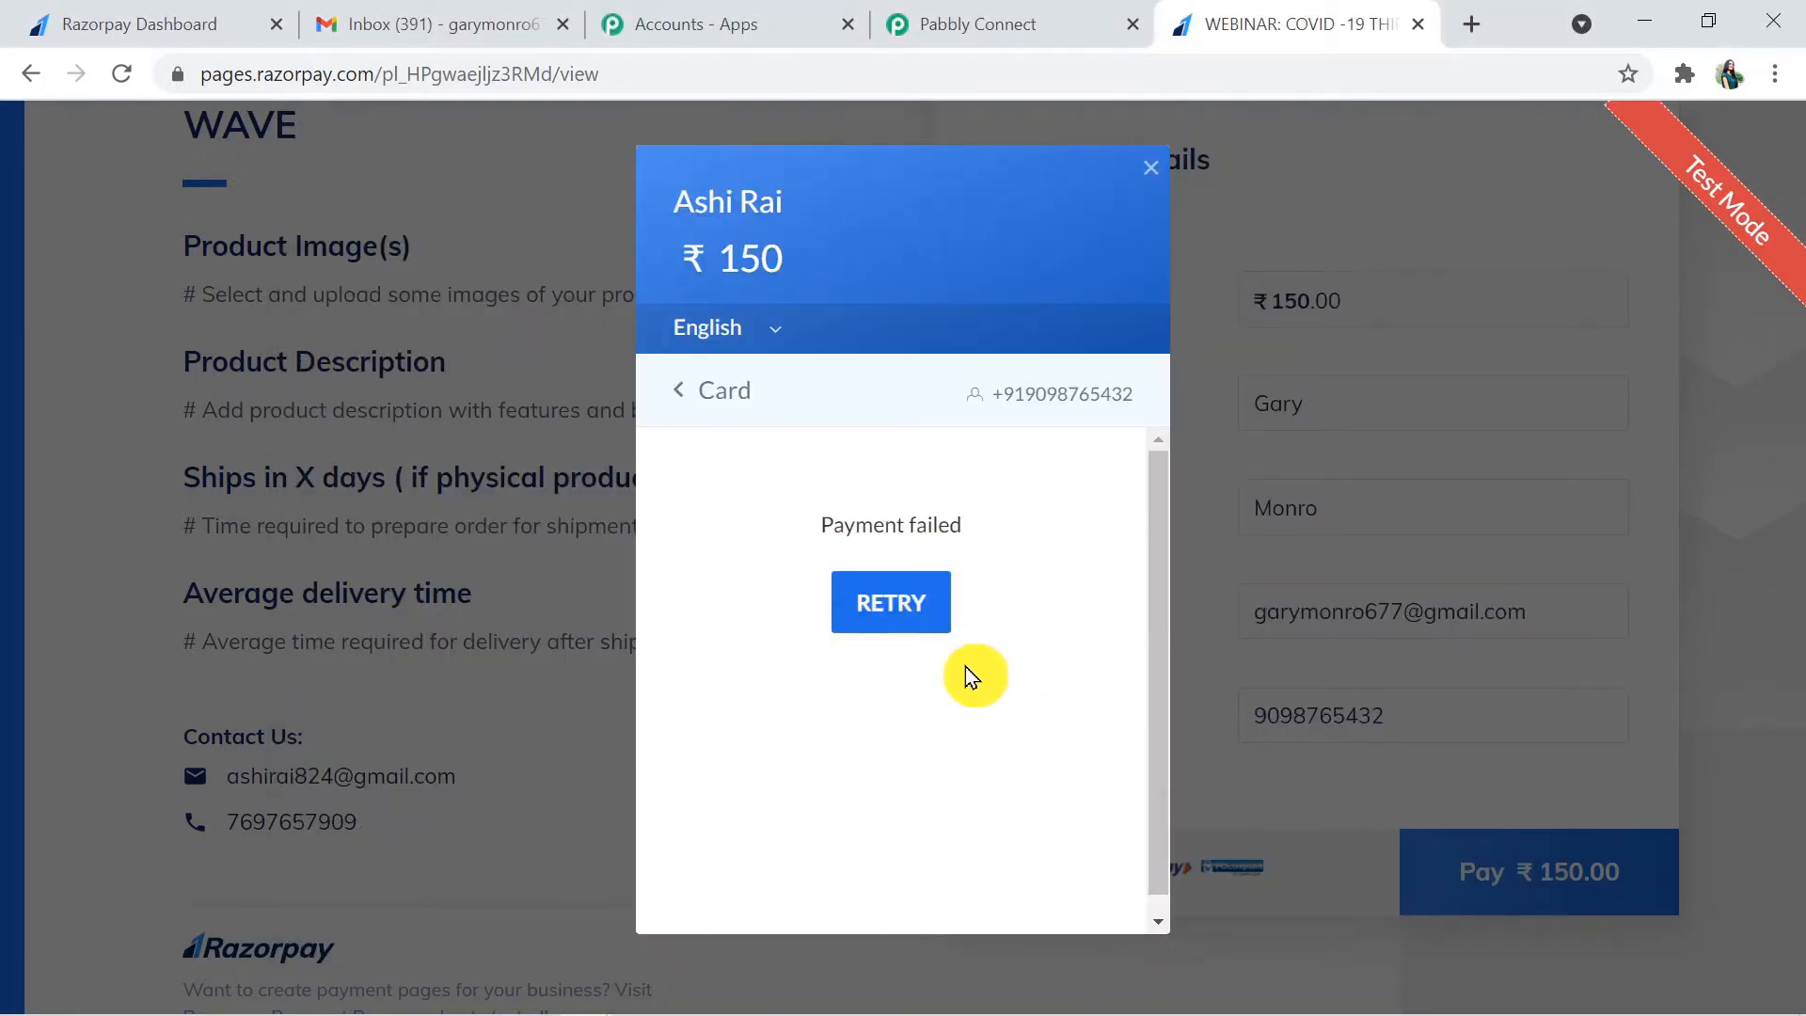
- Switch to Pabbly Connect and examine the captured webhook response for the payment status, card name and customer details
click(979, 42)
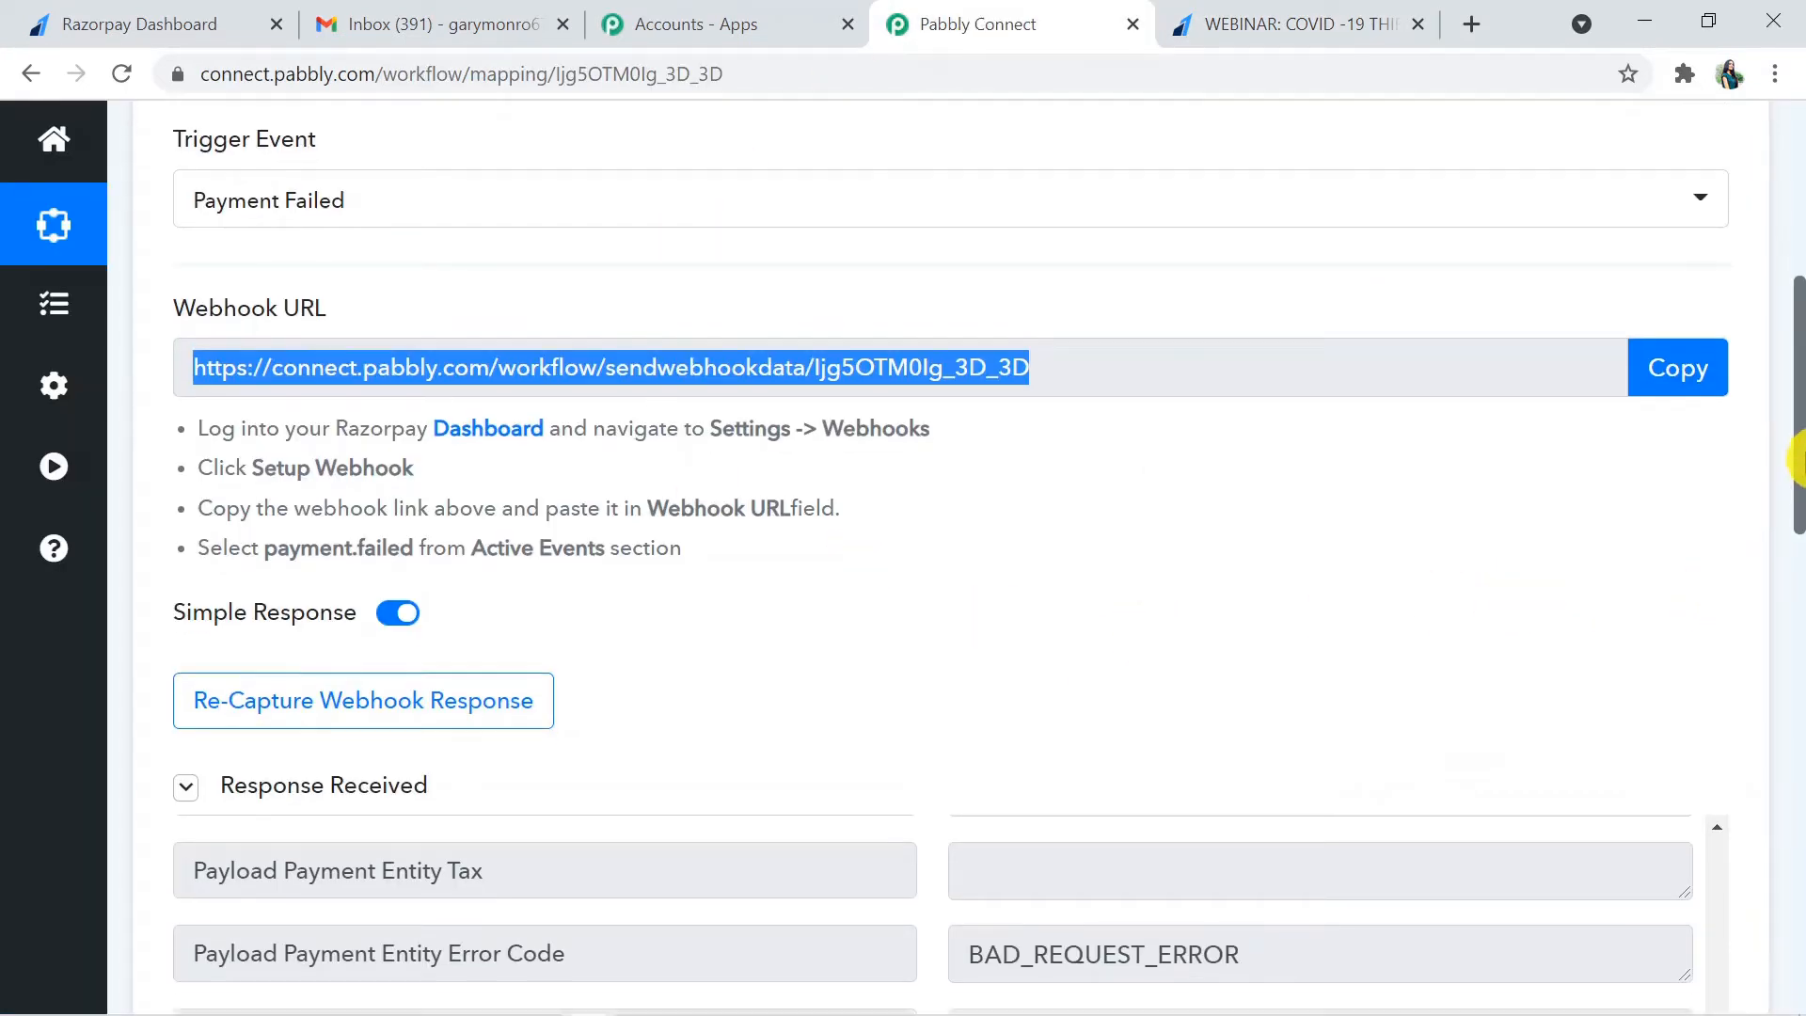
drag(1795, 475, 1774, 38)
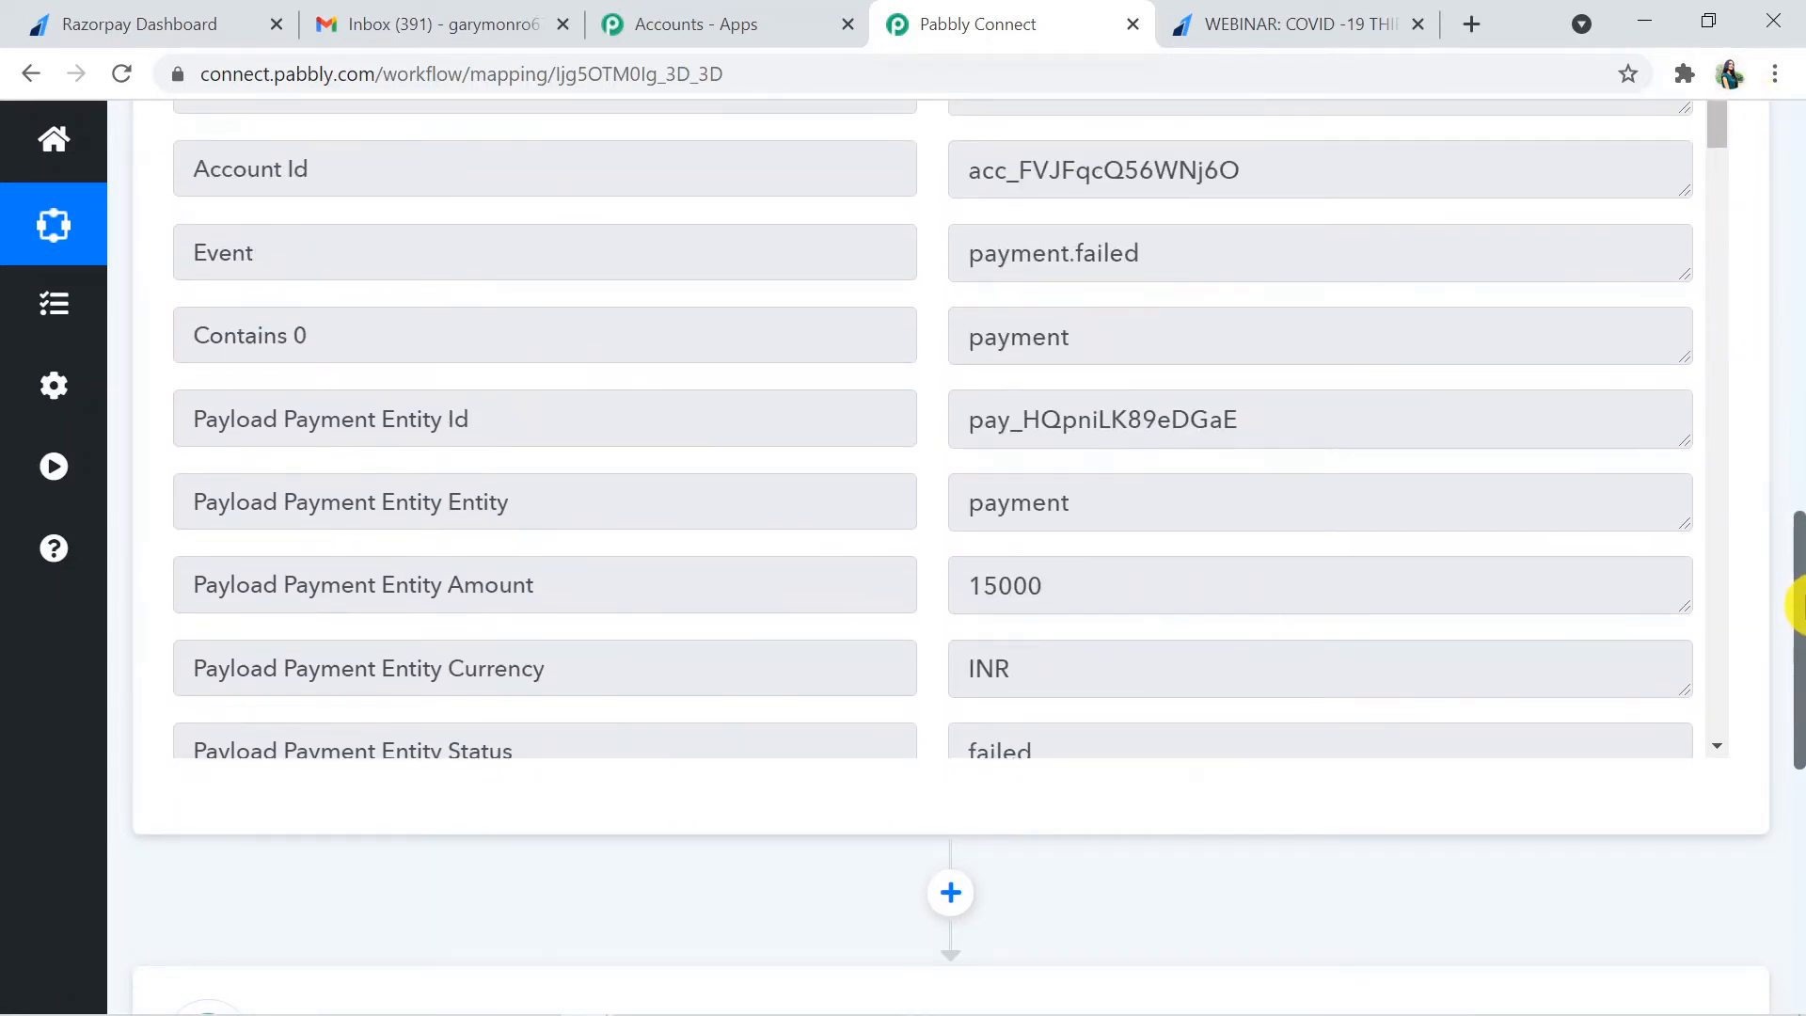
drag(1795, 602, 1795, 541)
drag(1717, 275, 1722, 342)
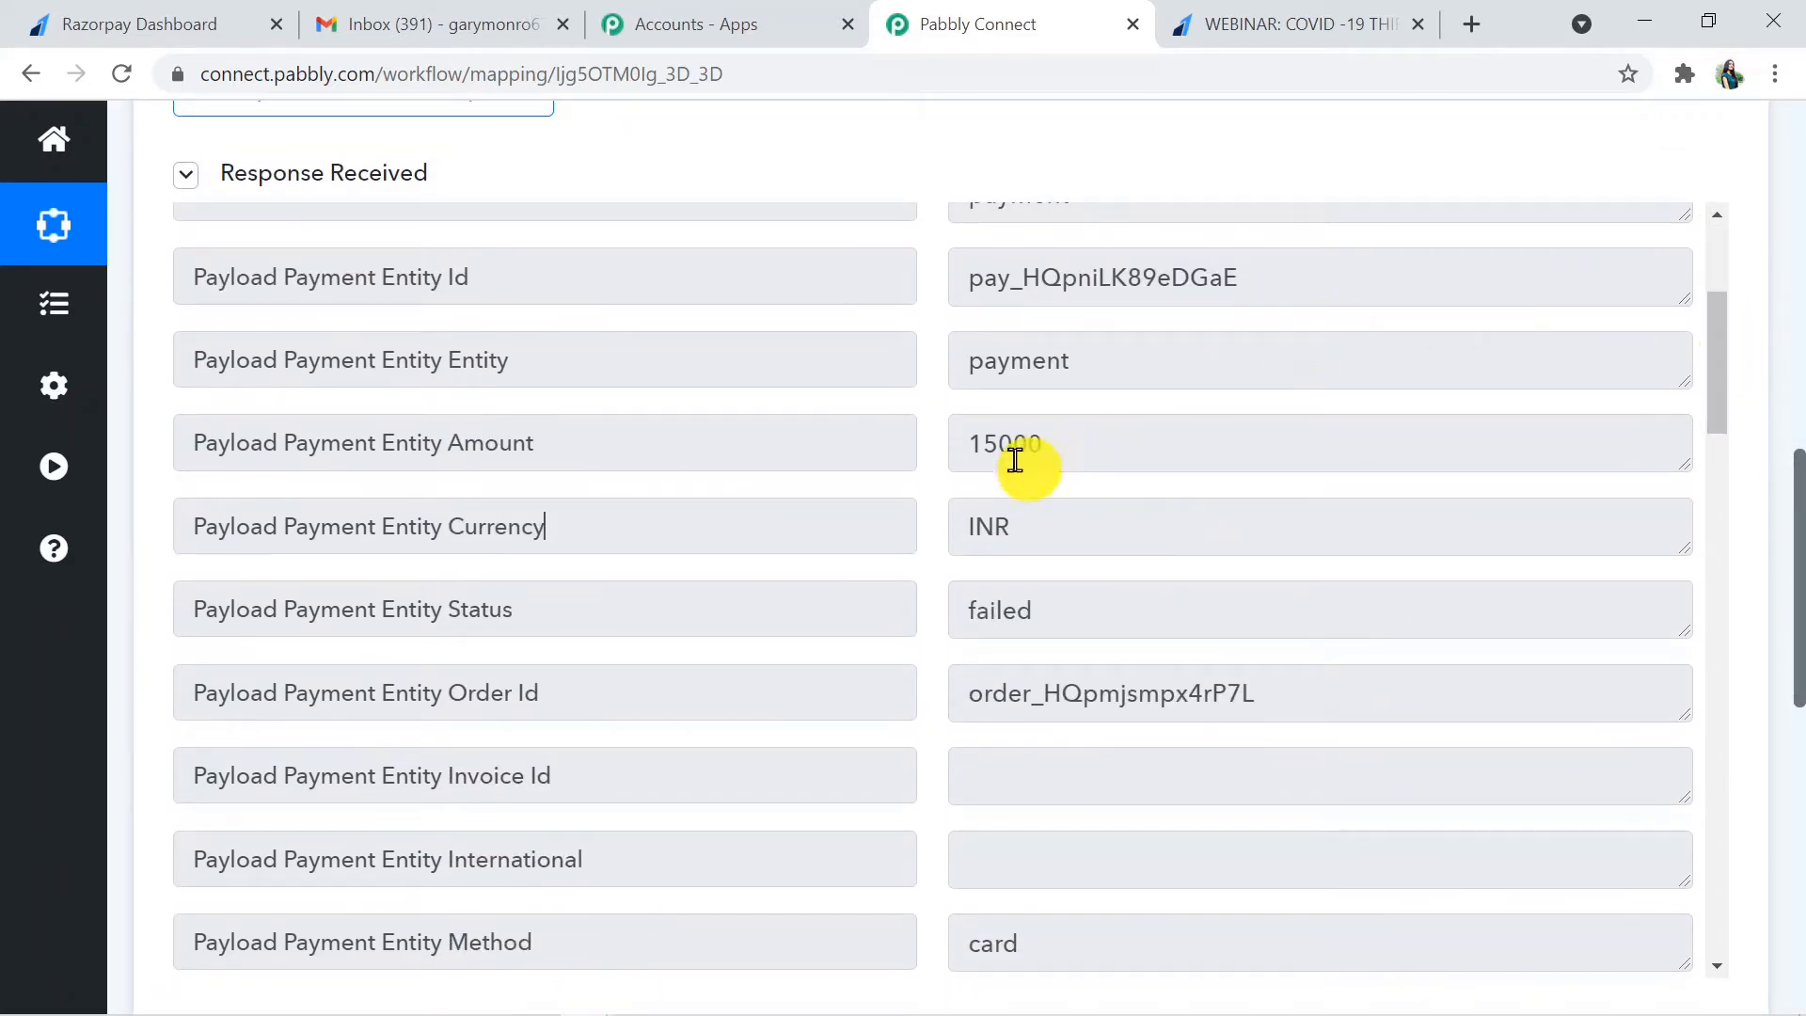
drag(1721, 414, 1747, 659)
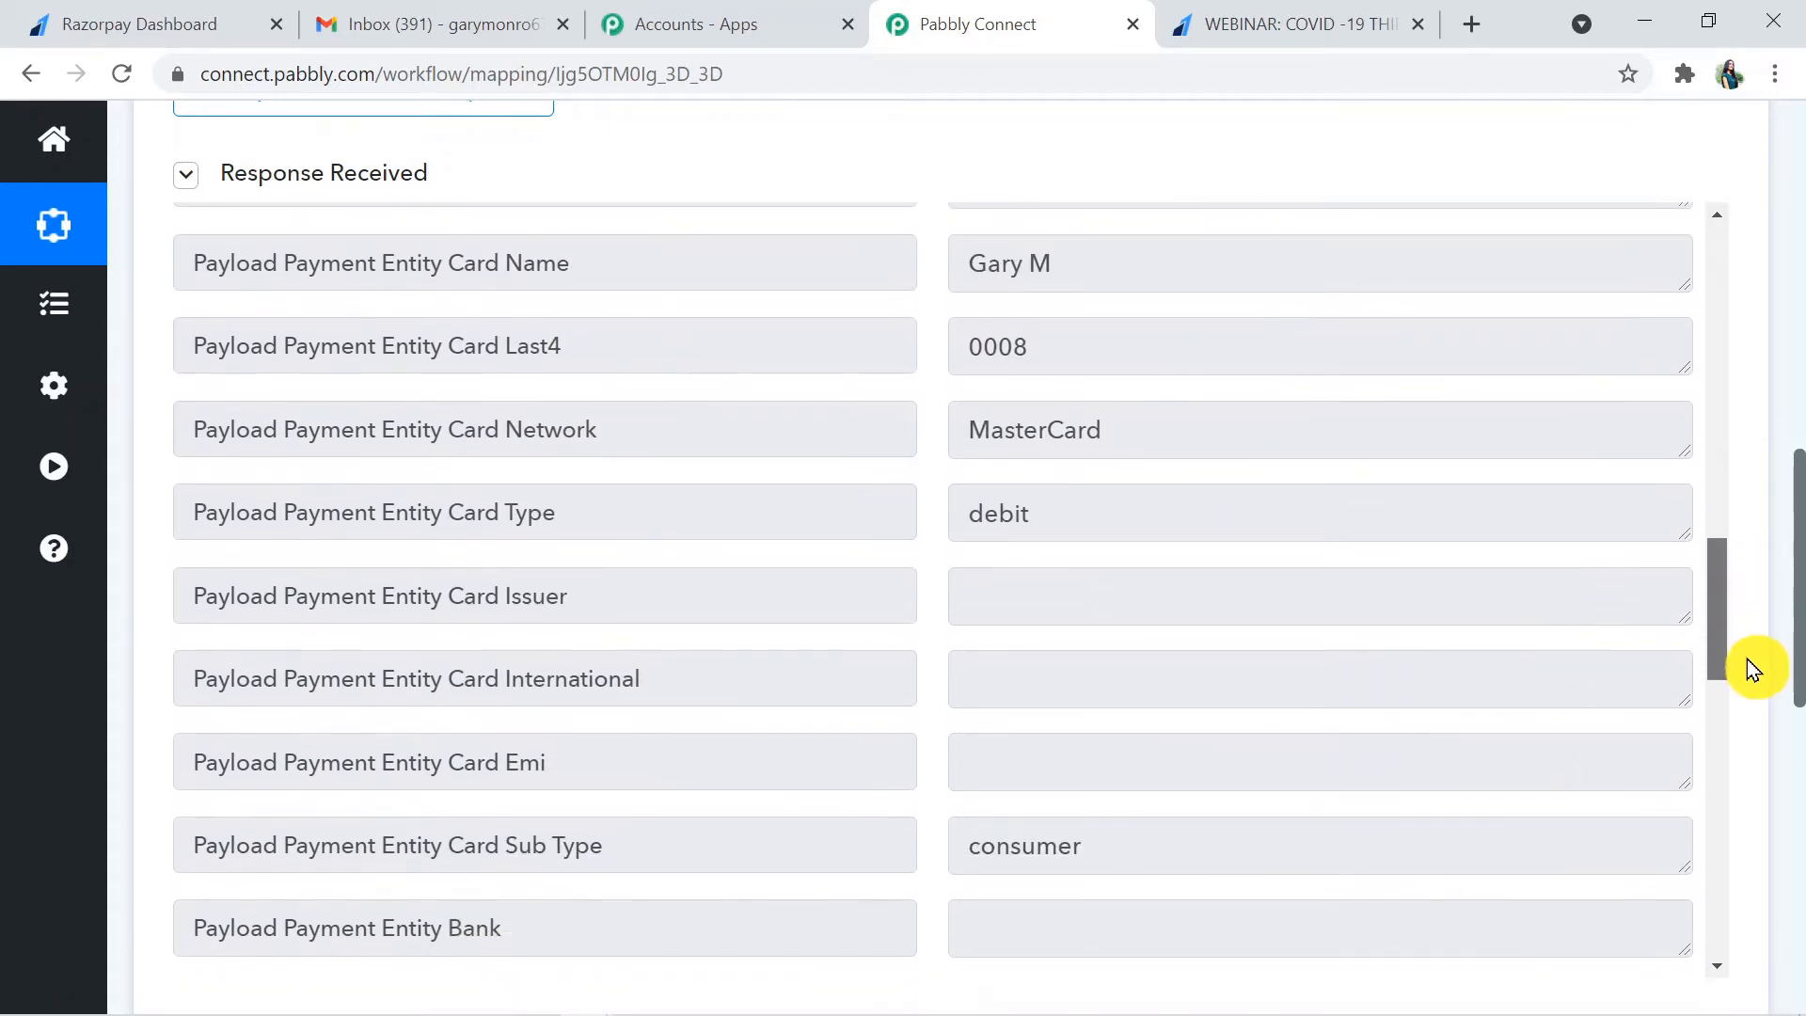
drag(1100, 274, 966, 275)
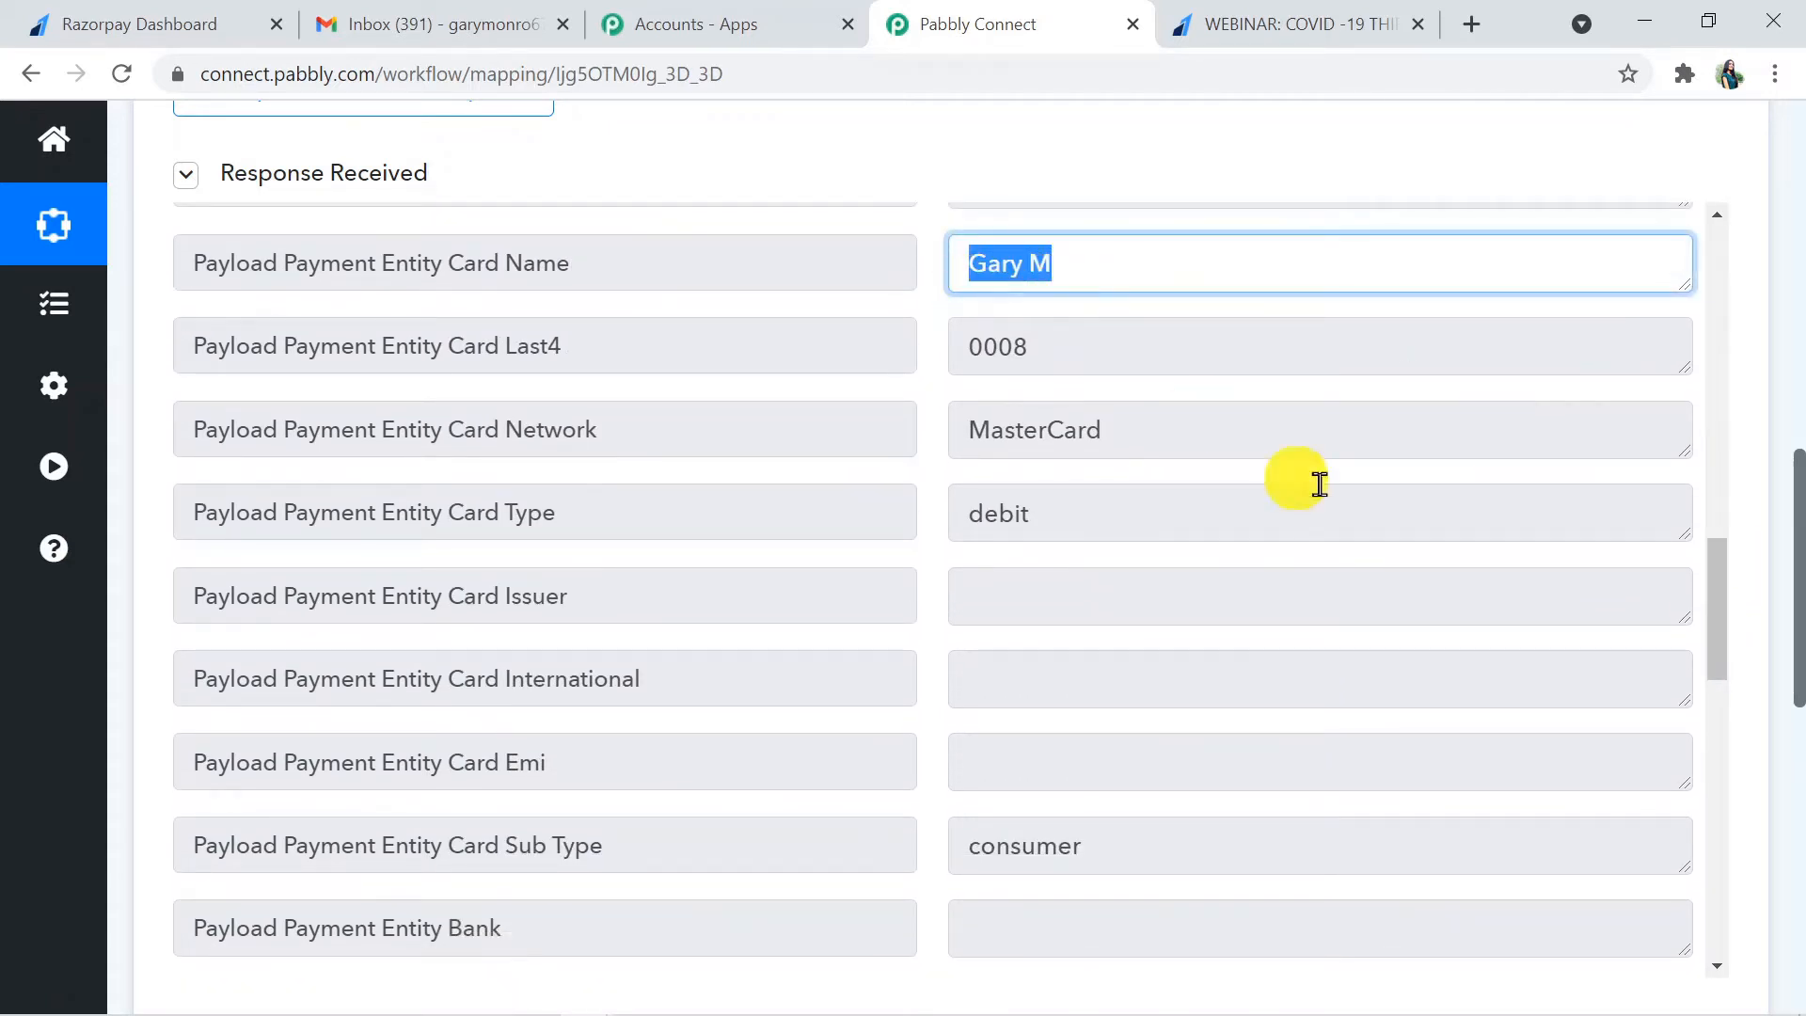
drag(1729, 598, 1762, 745)
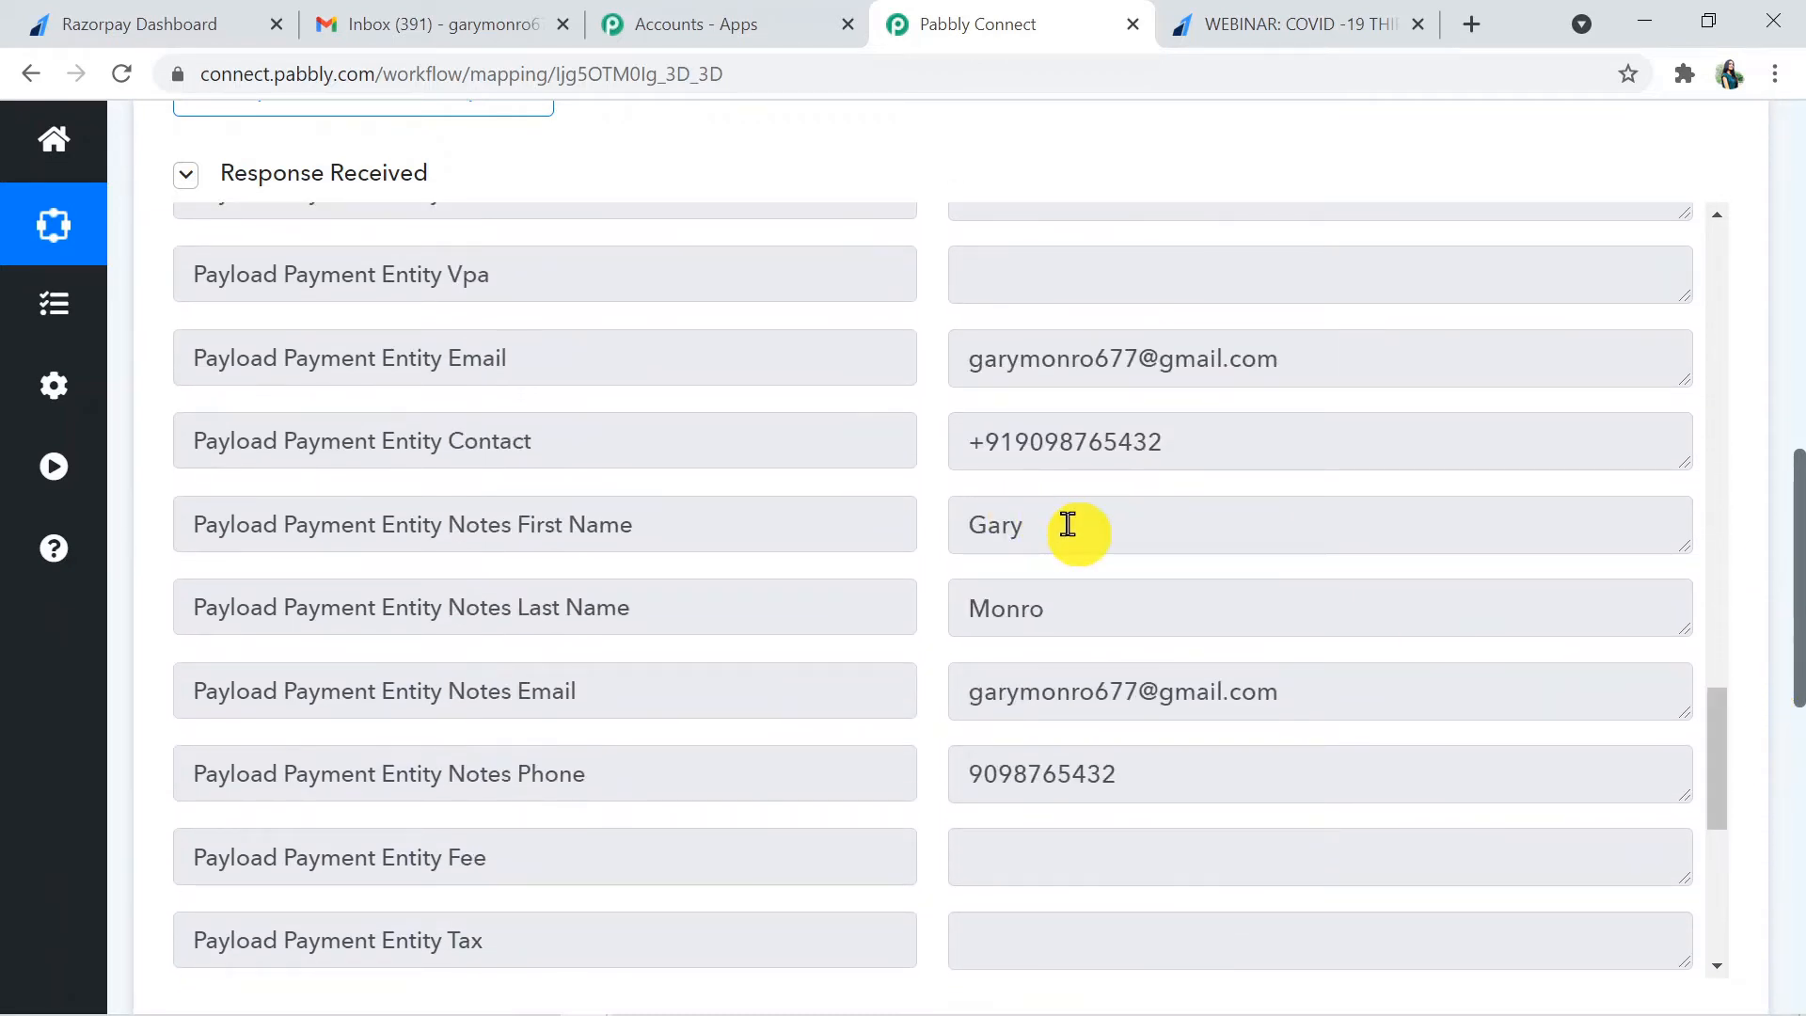
drag(1068, 524, 967, 520)
drag(1082, 610, 948, 632)
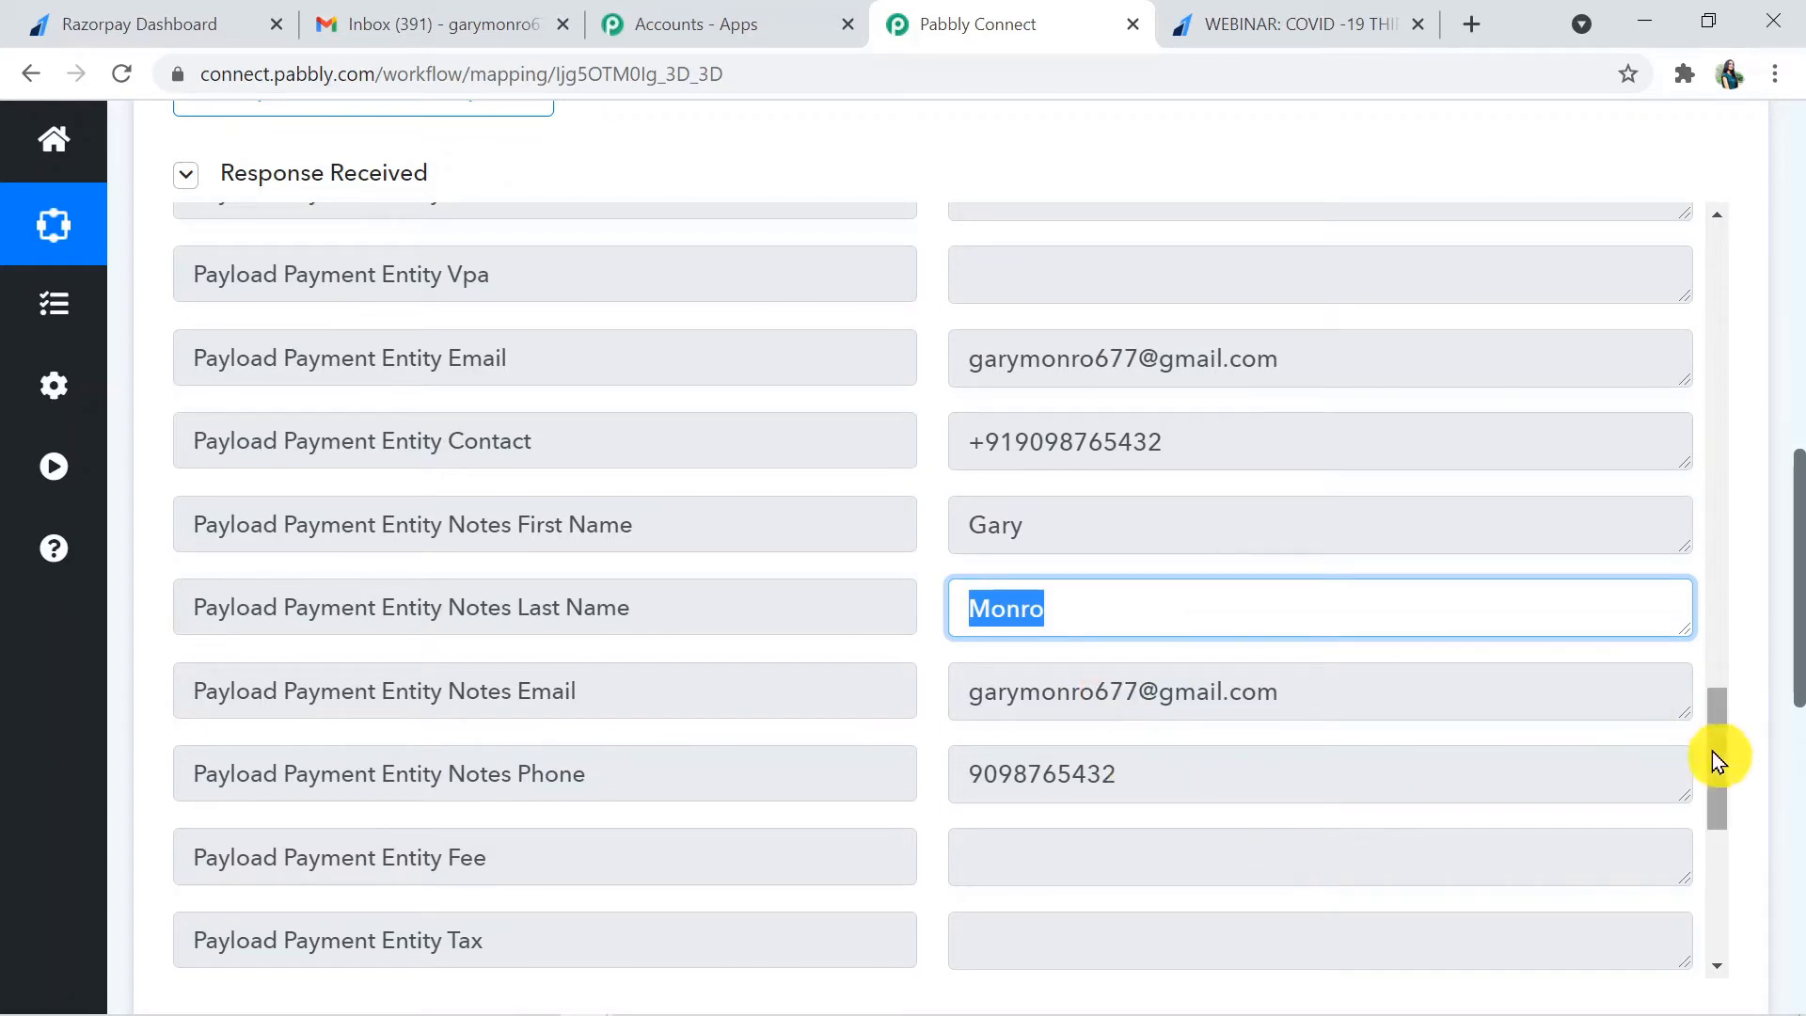
- Examine the Payload Payment Entity Amount value in the webhook response, including its last two digits
drag(1718, 758, 1685, 282)
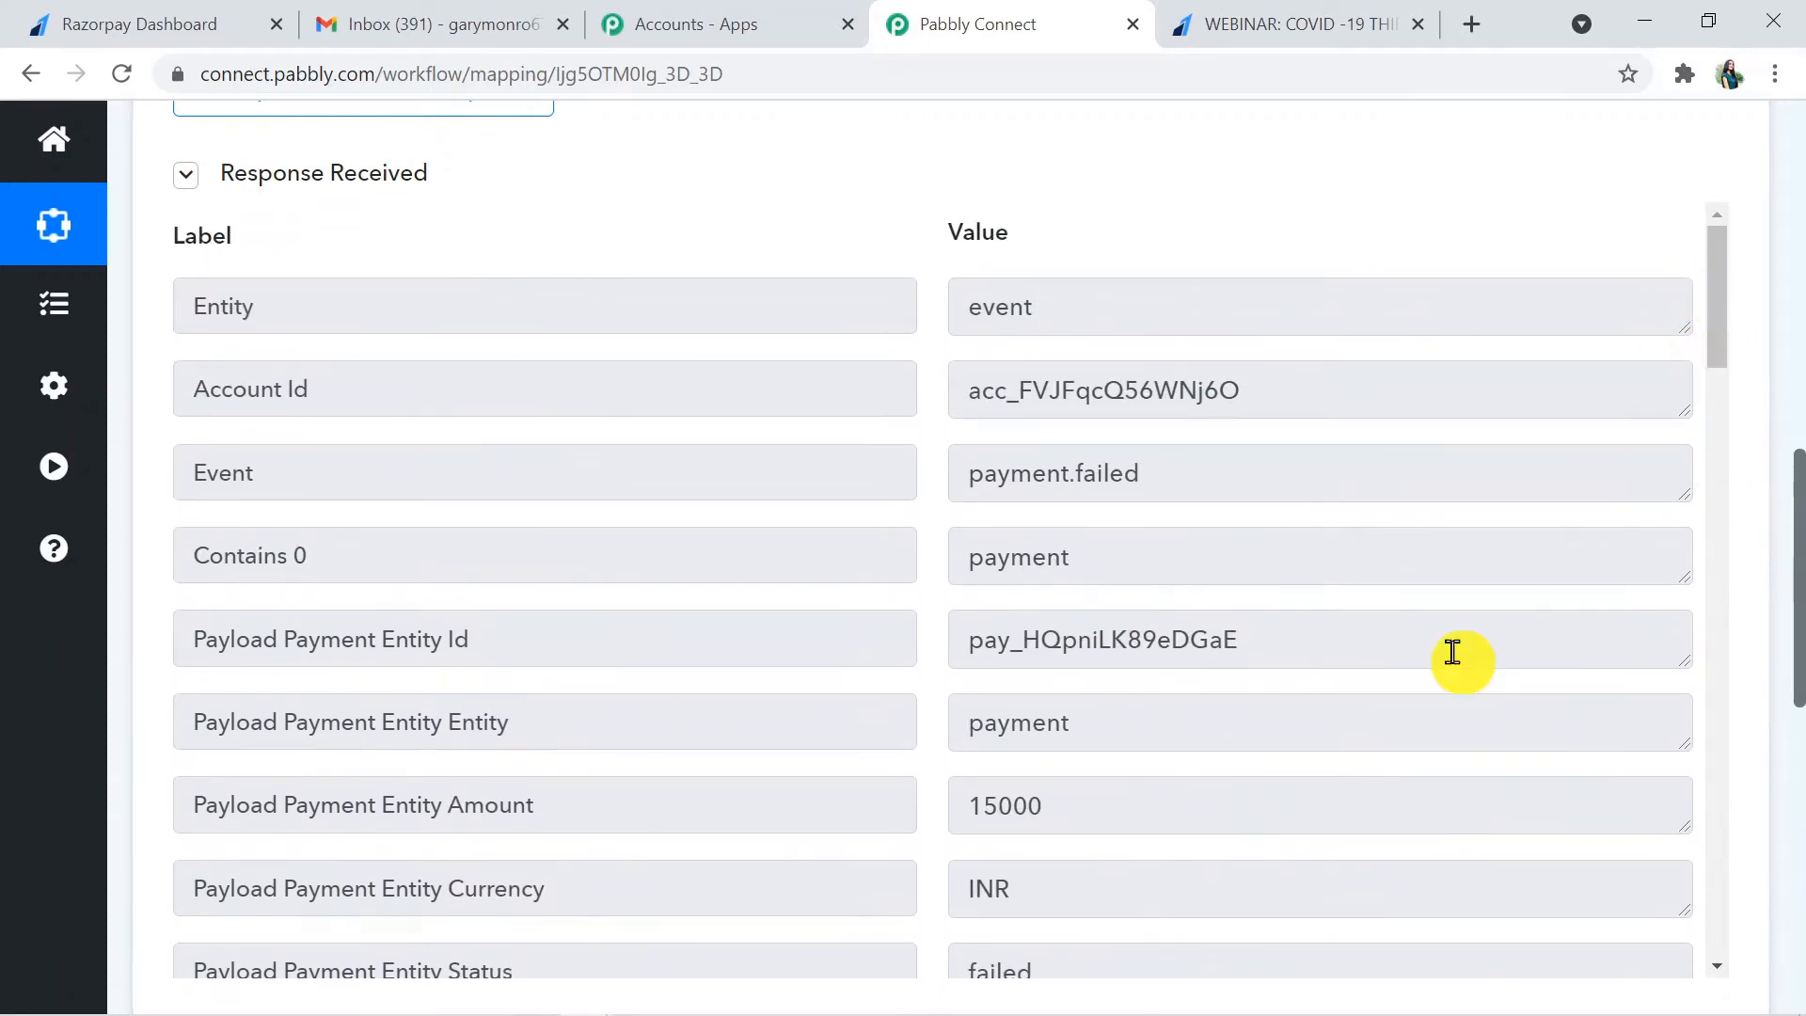
drag(1046, 807, 966, 819)
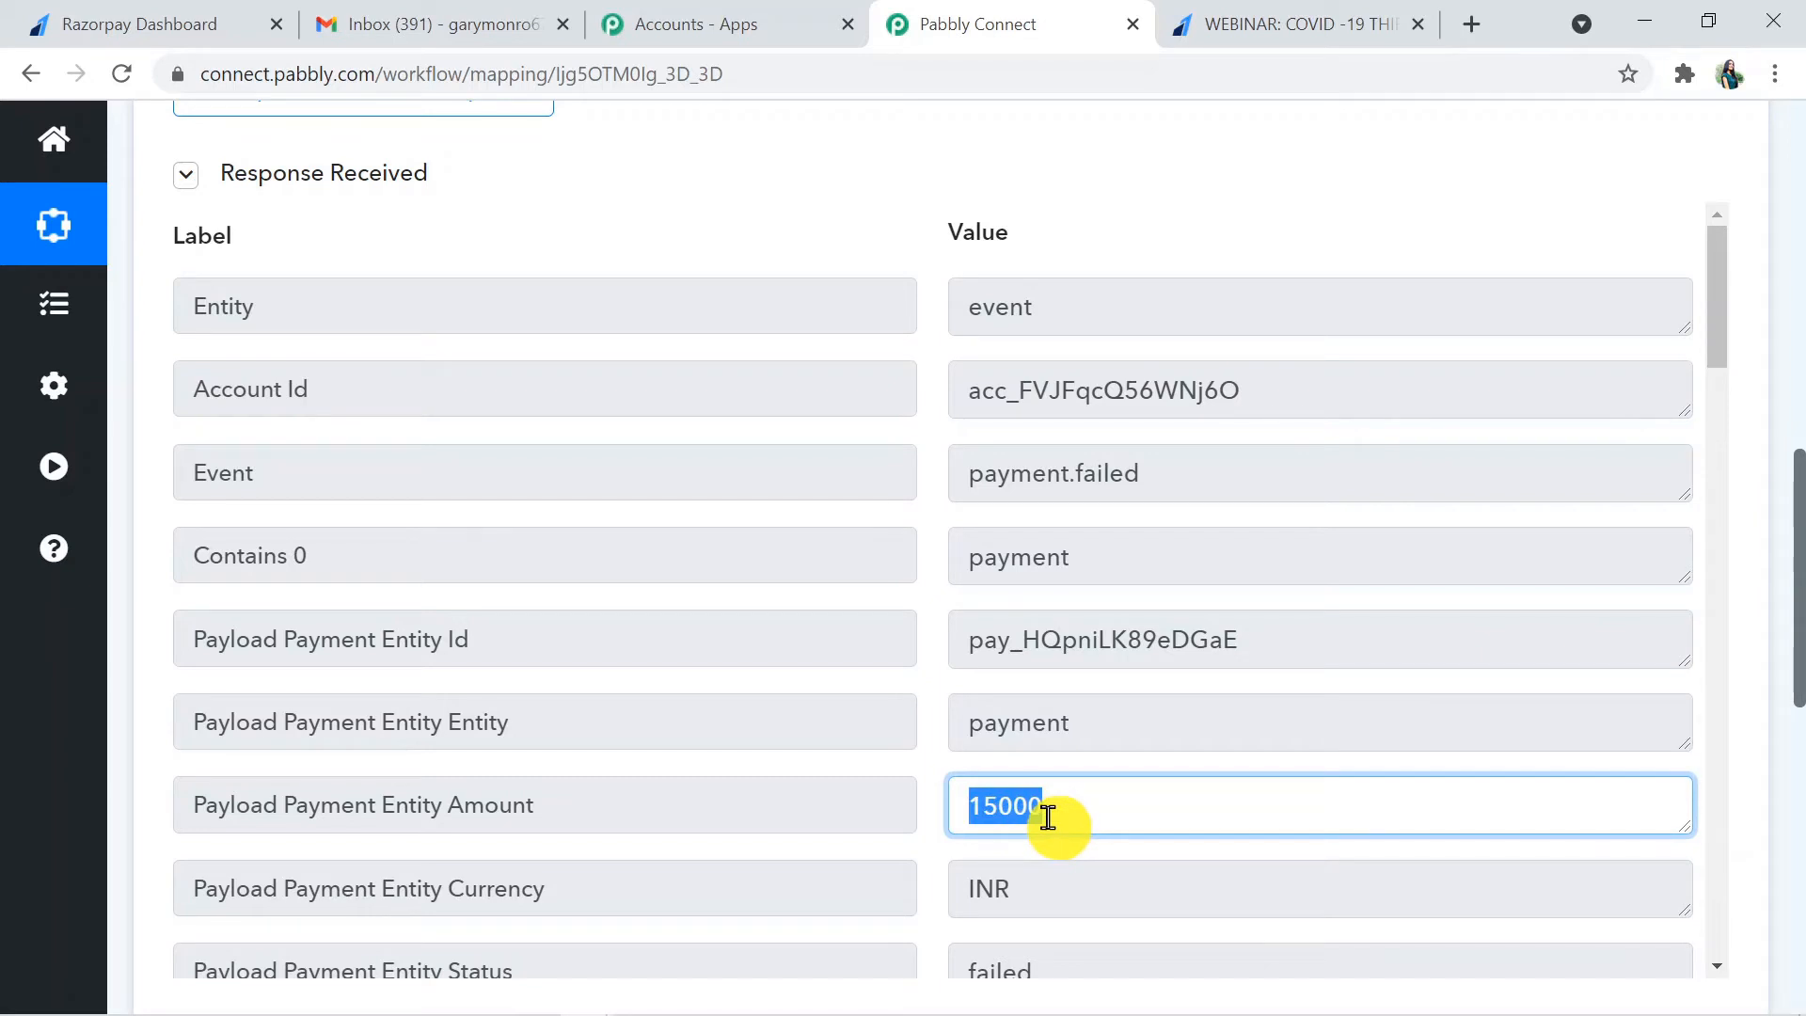
click(1080, 807)
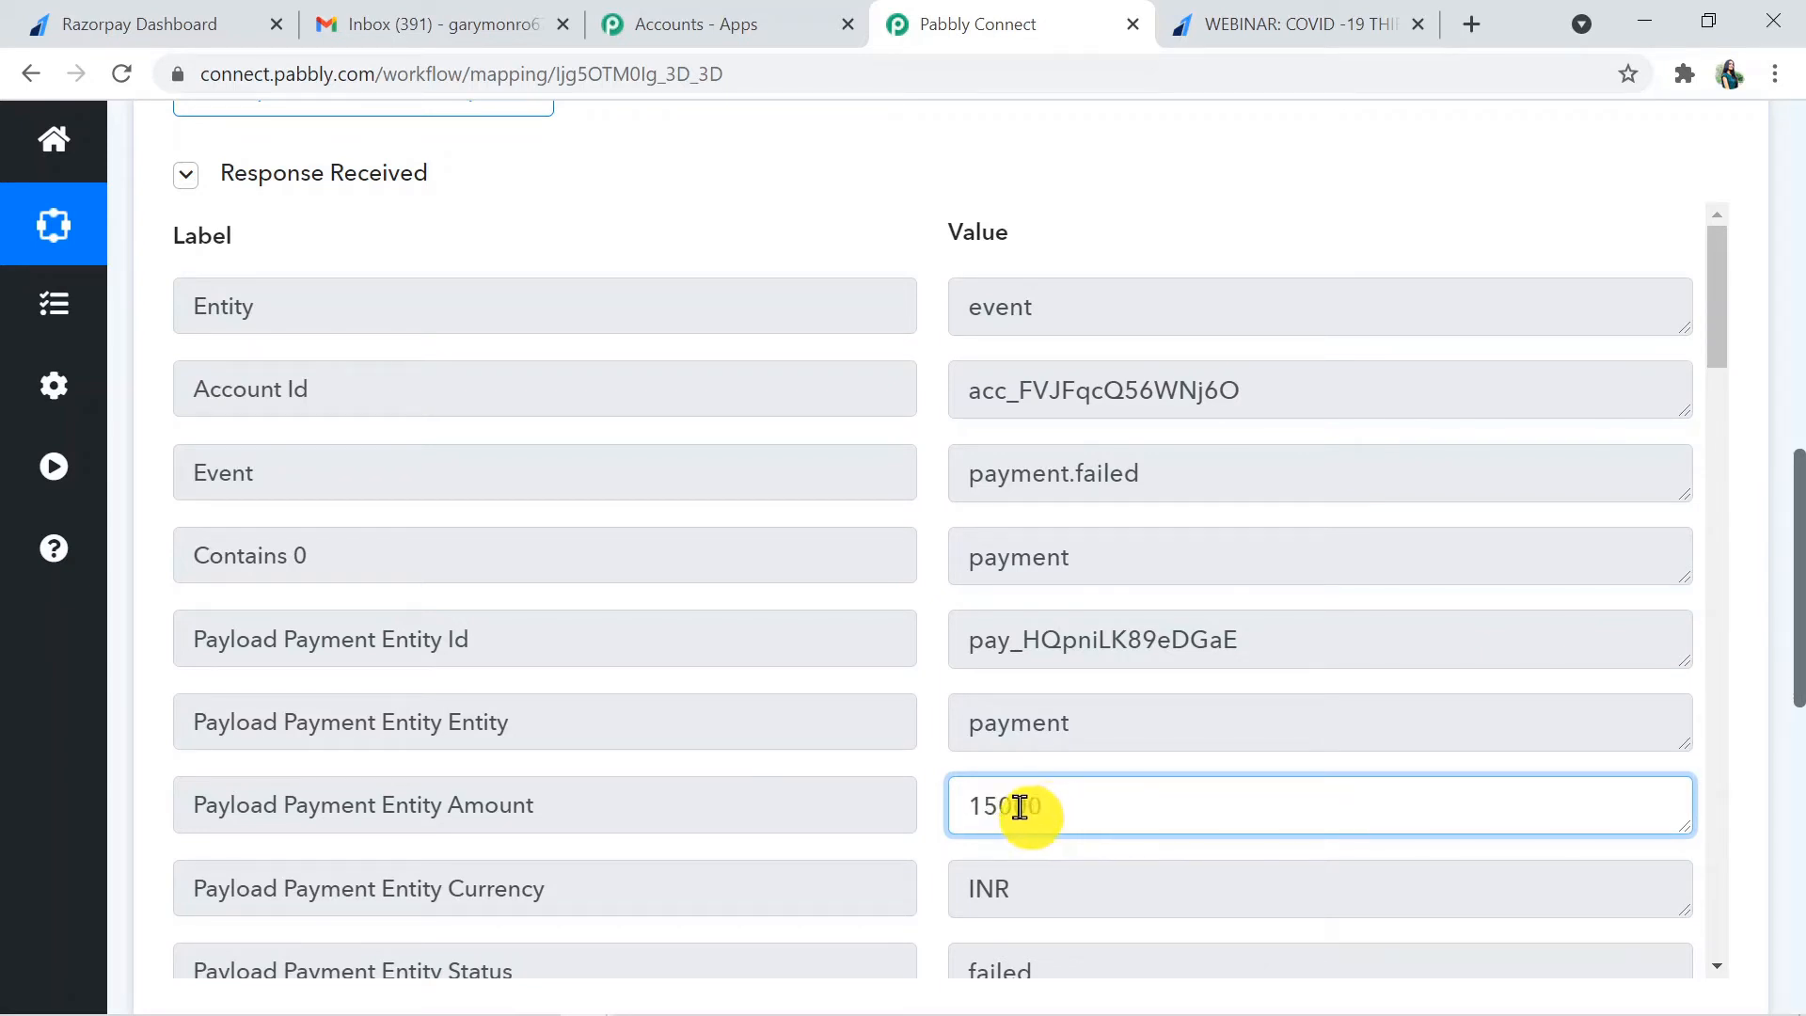
drag(1020, 807, 1053, 820)
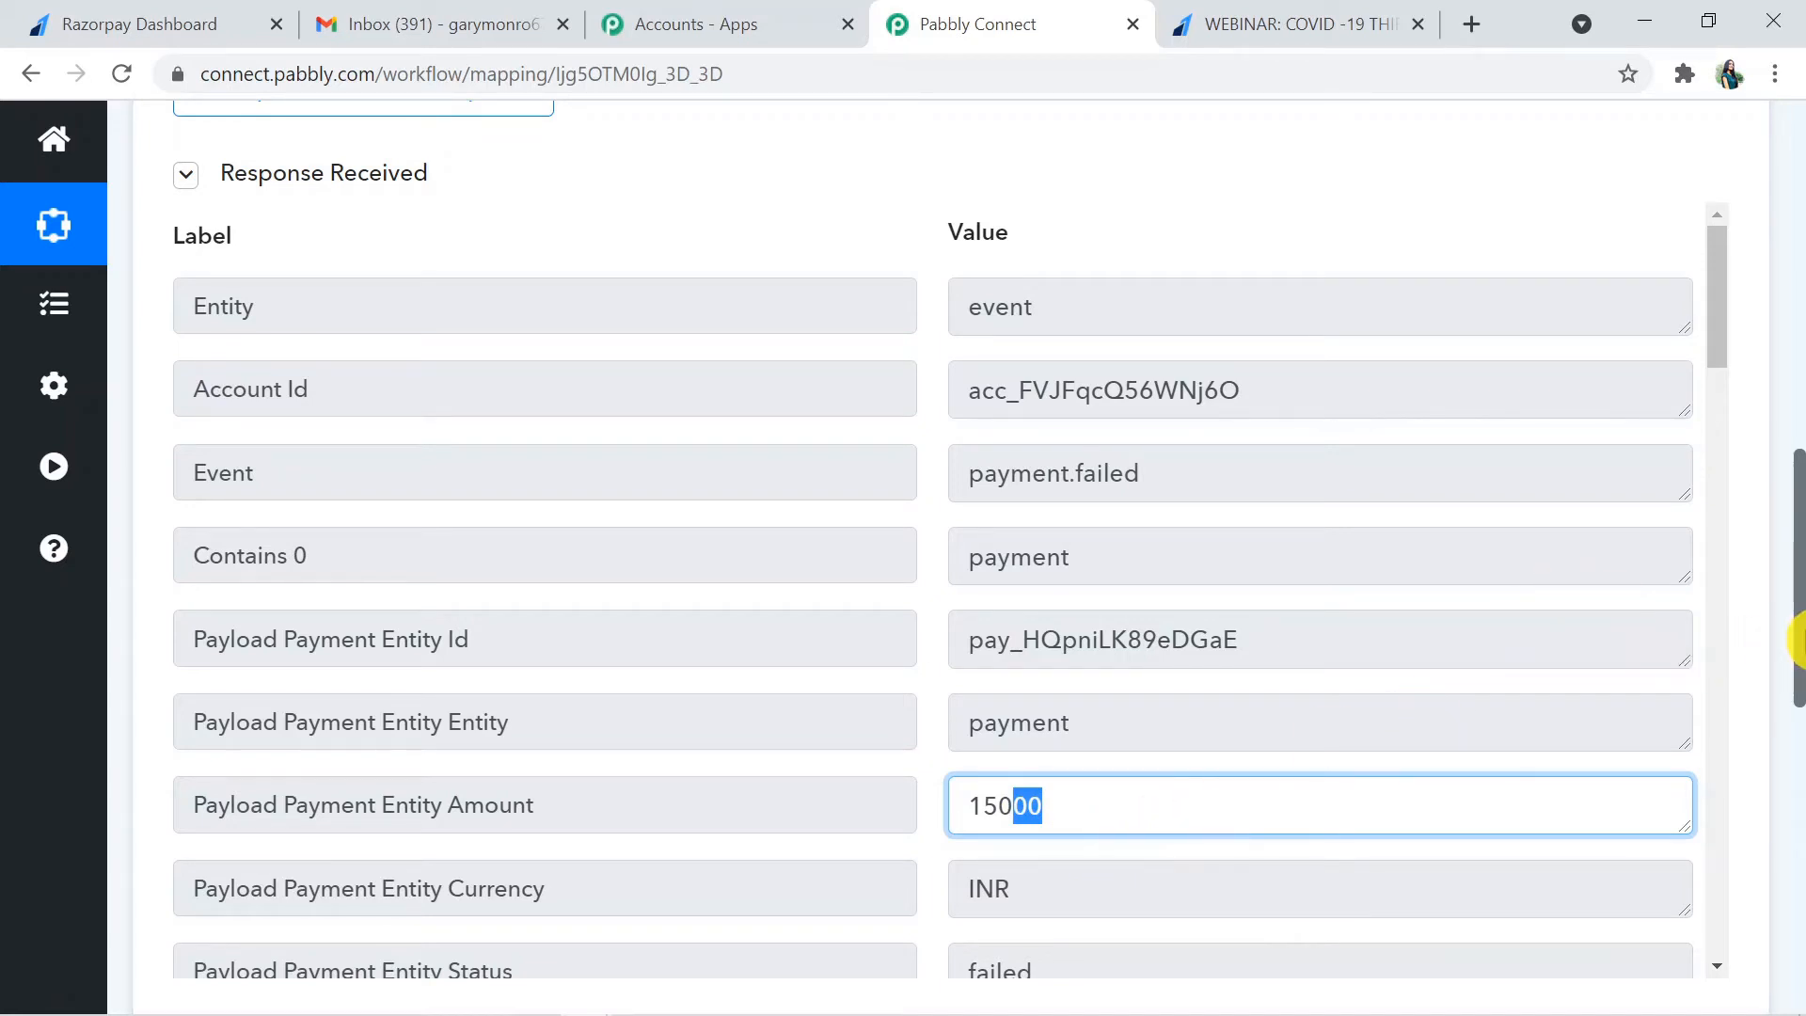
scroll(1750, 376, down, 3)
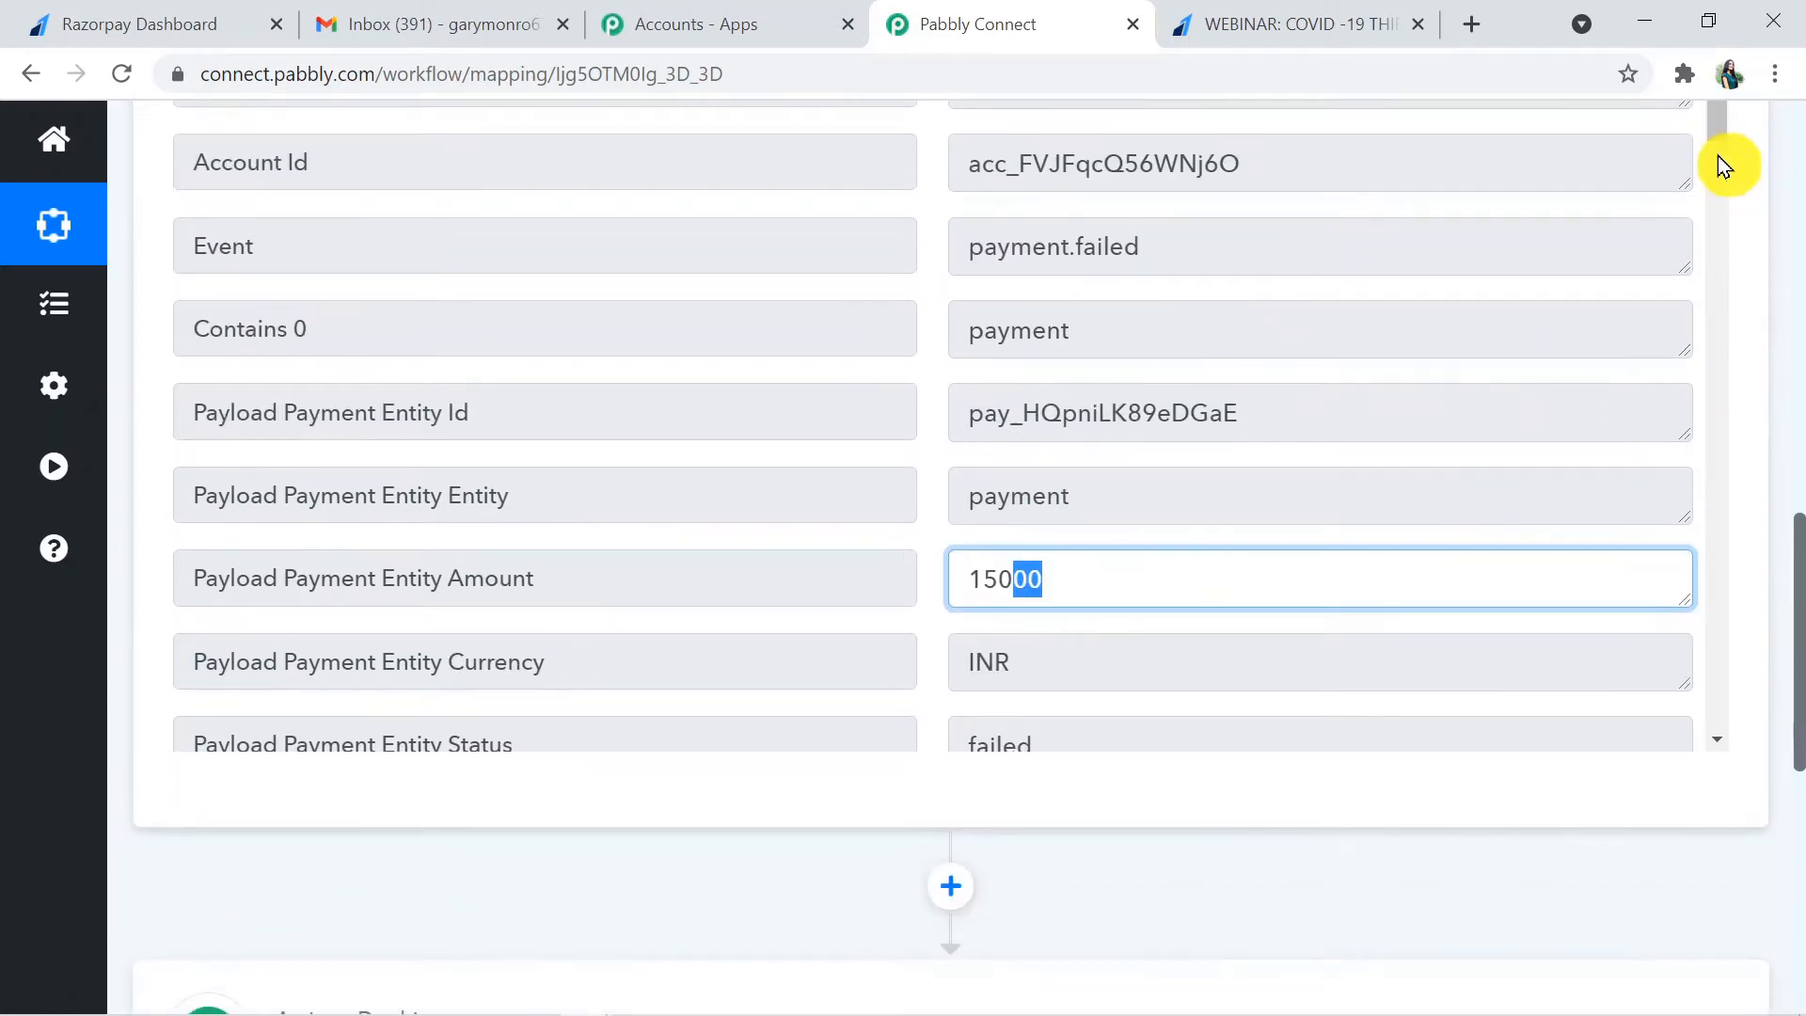
drag(1718, 138, 1796, 529)
- Switch to the Razorpay Dashboard, review the list of payment pages, and reopen the "WEBINAR: COVID -19 THIRD WAVE" page details
click(188, 21)
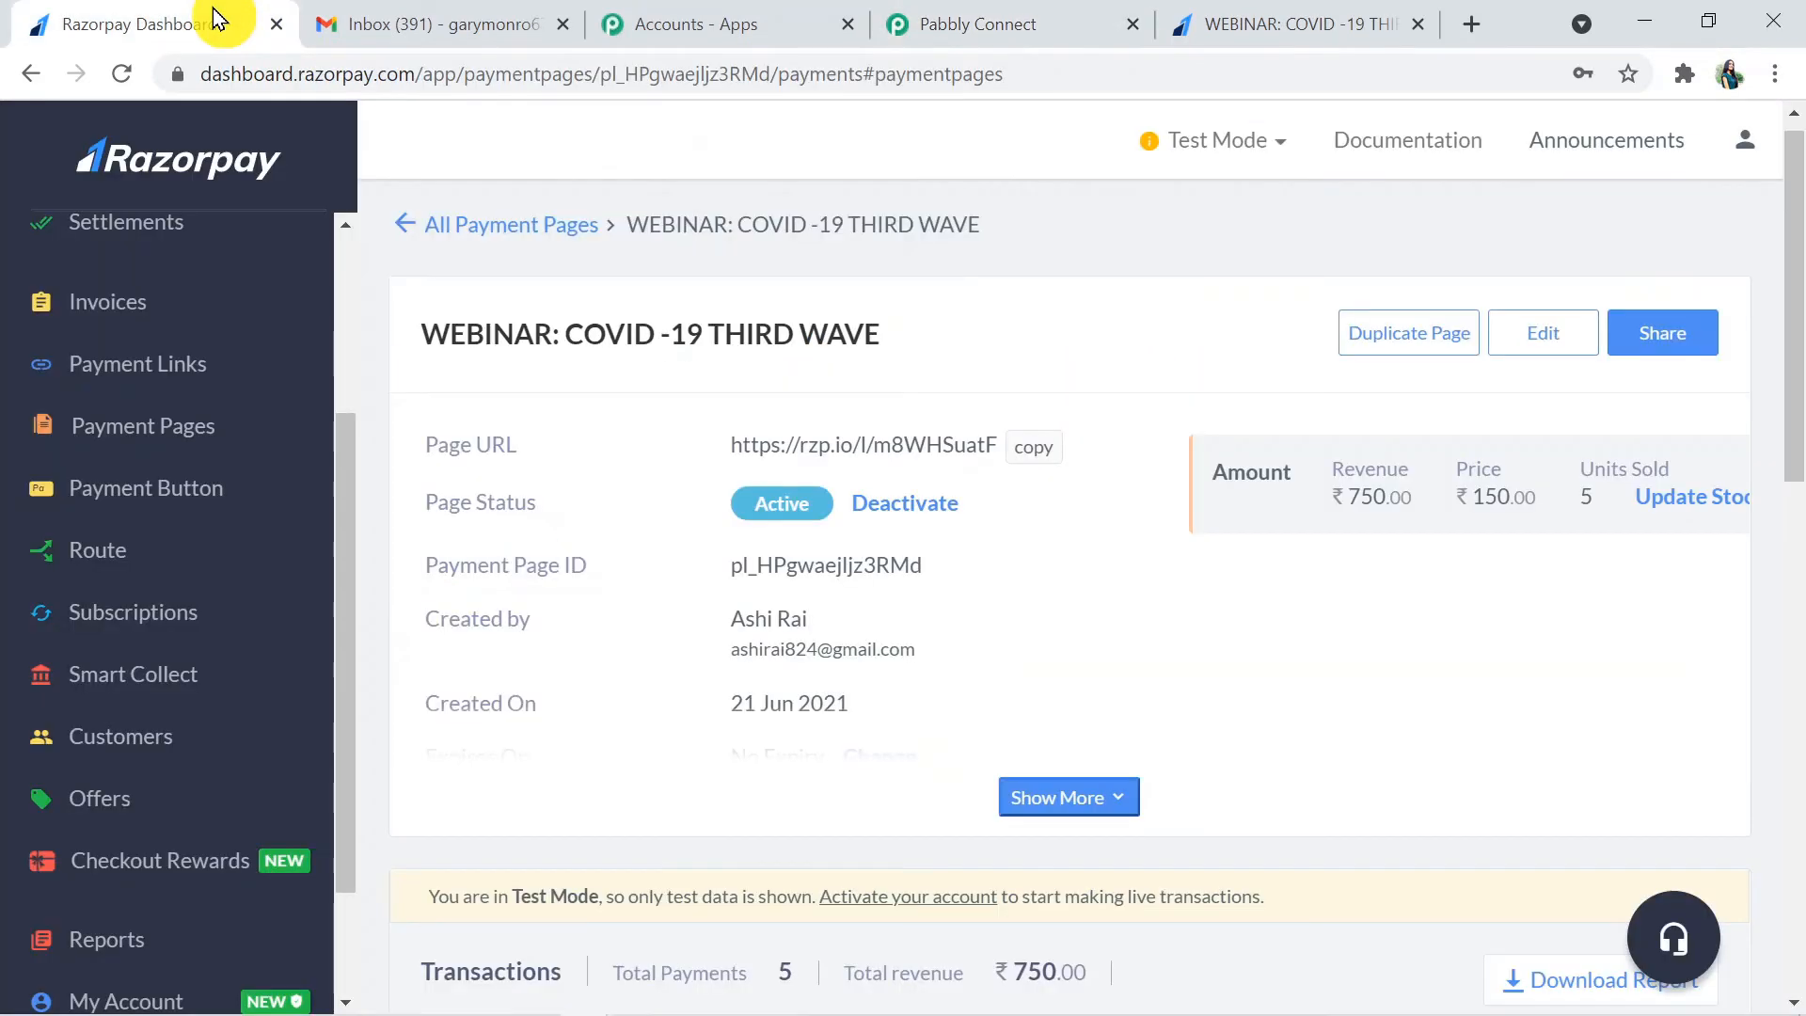
drag(1795, 397, 1795, 482)
click(209, 428)
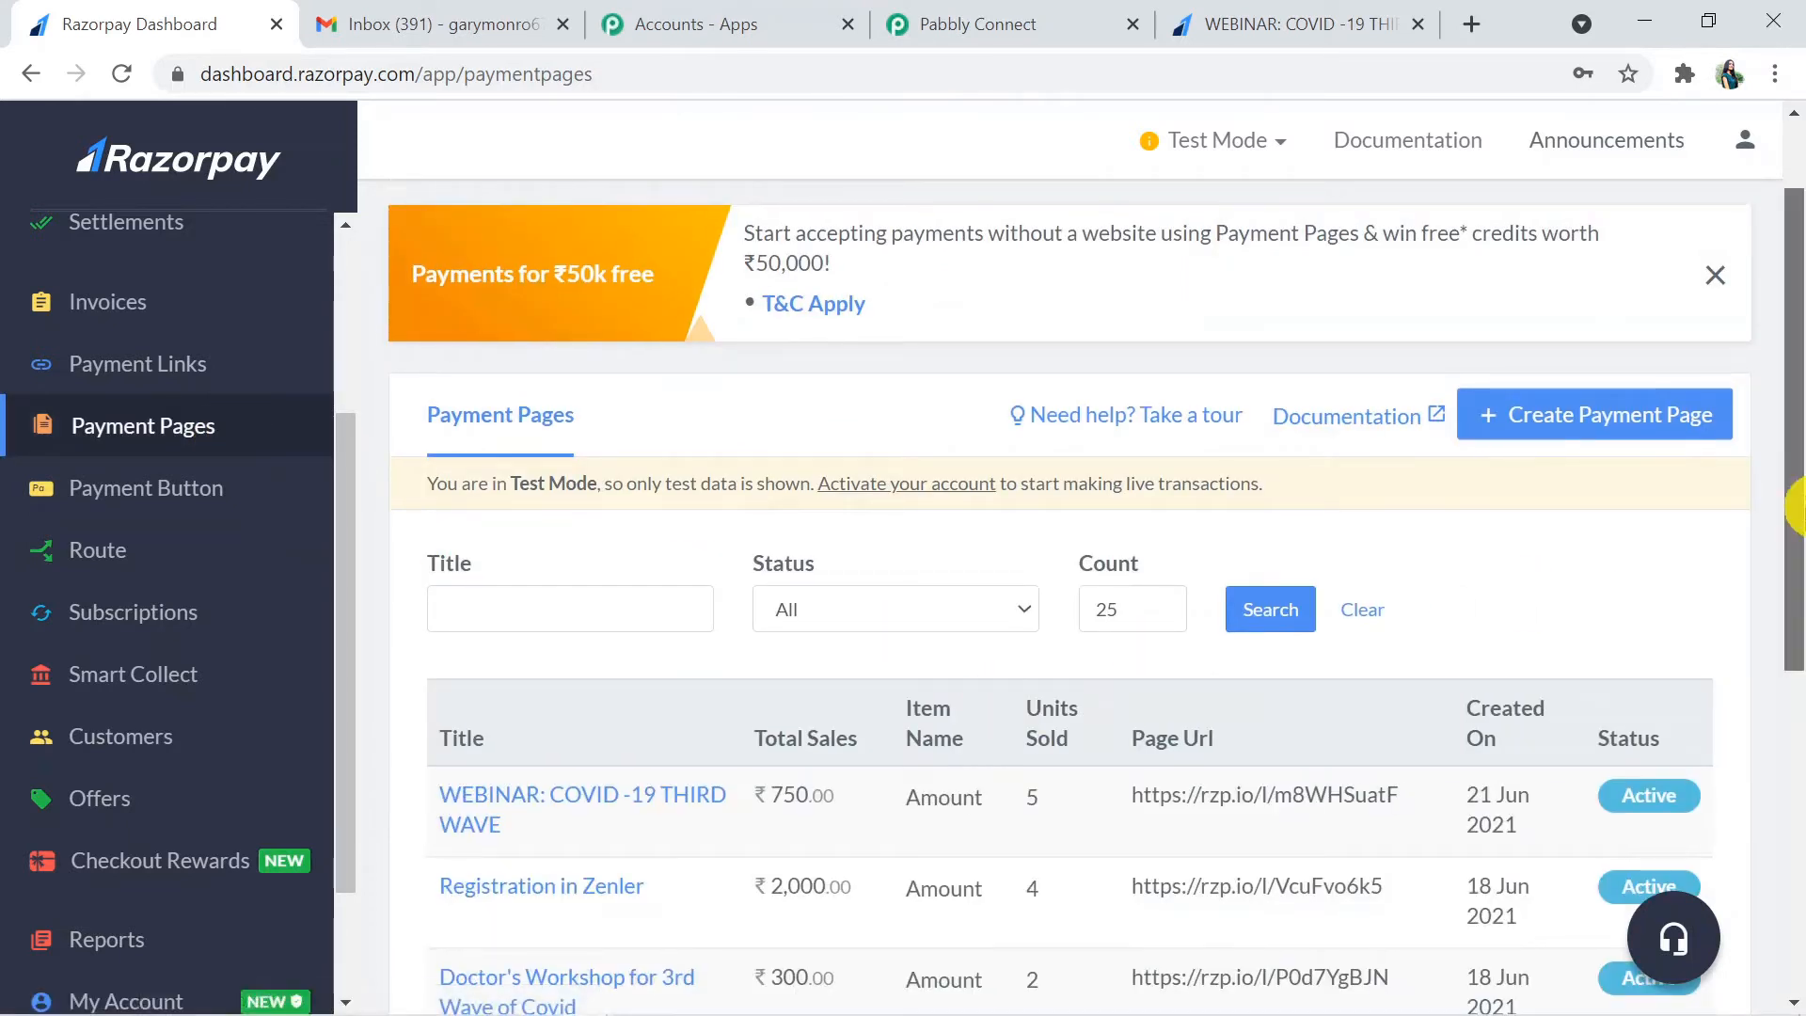
drag(1794, 513, 1796, 698)
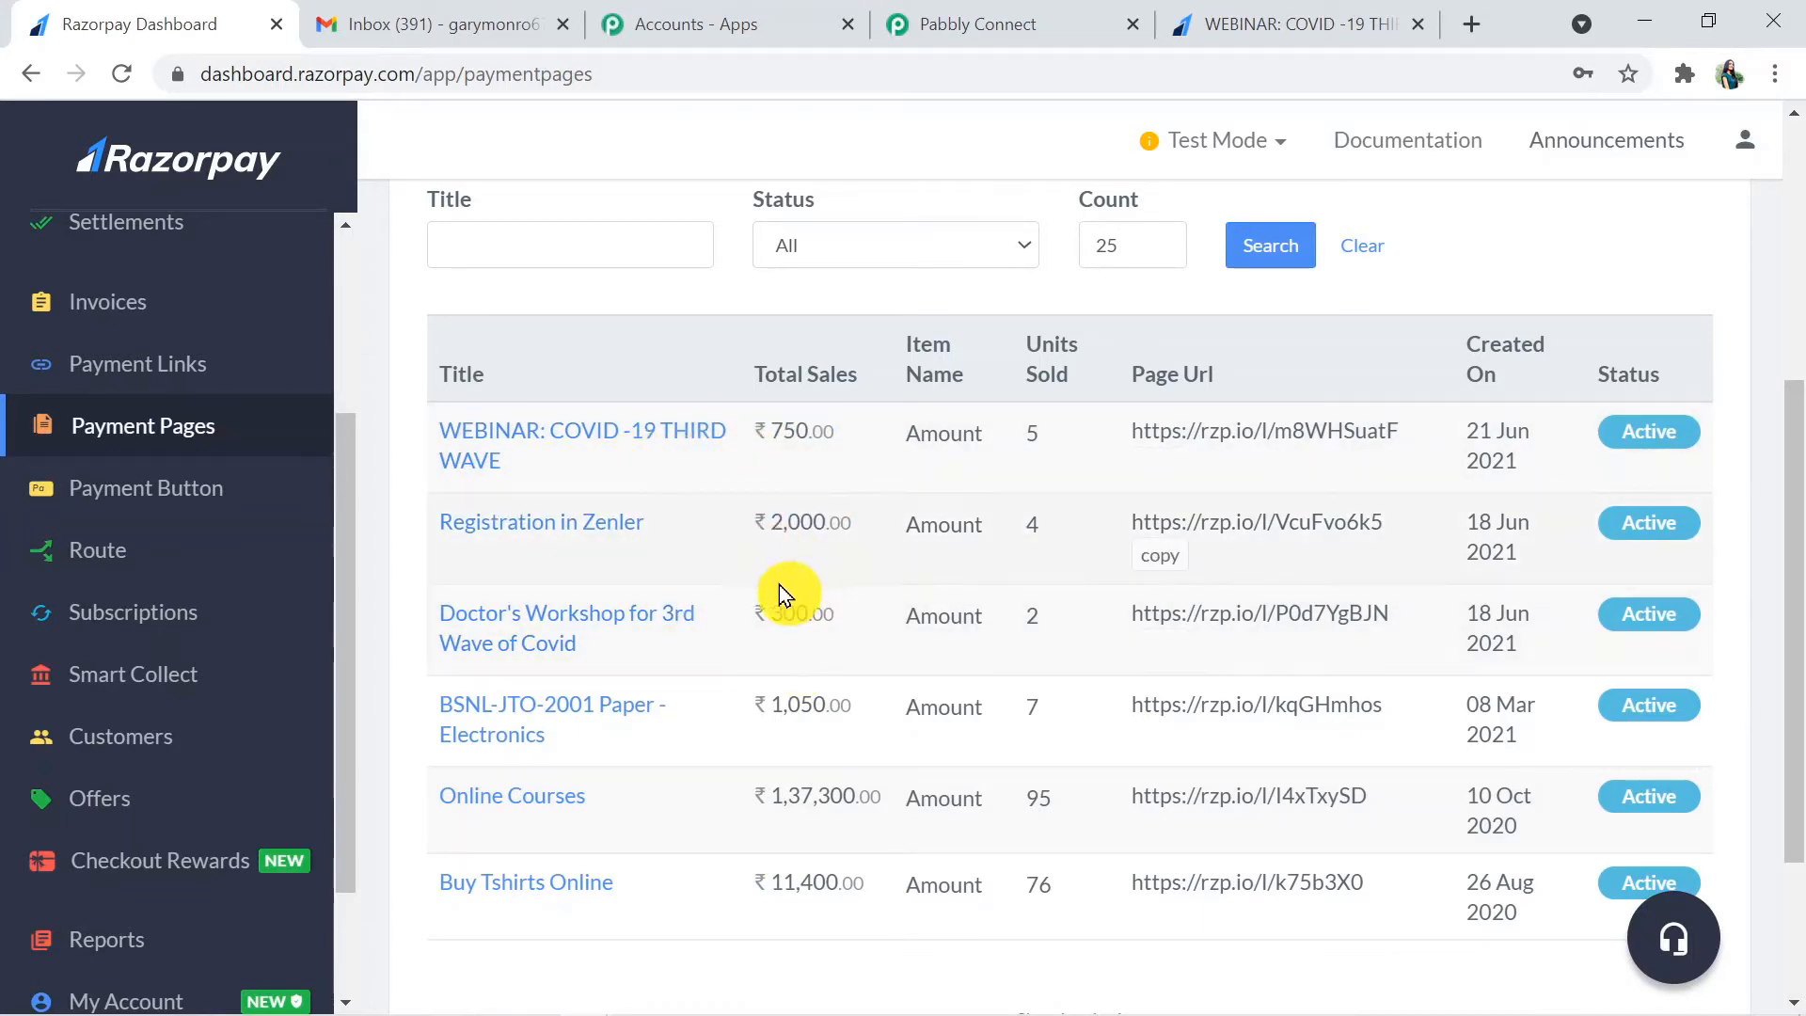
scroll(792, 583, up, 1)
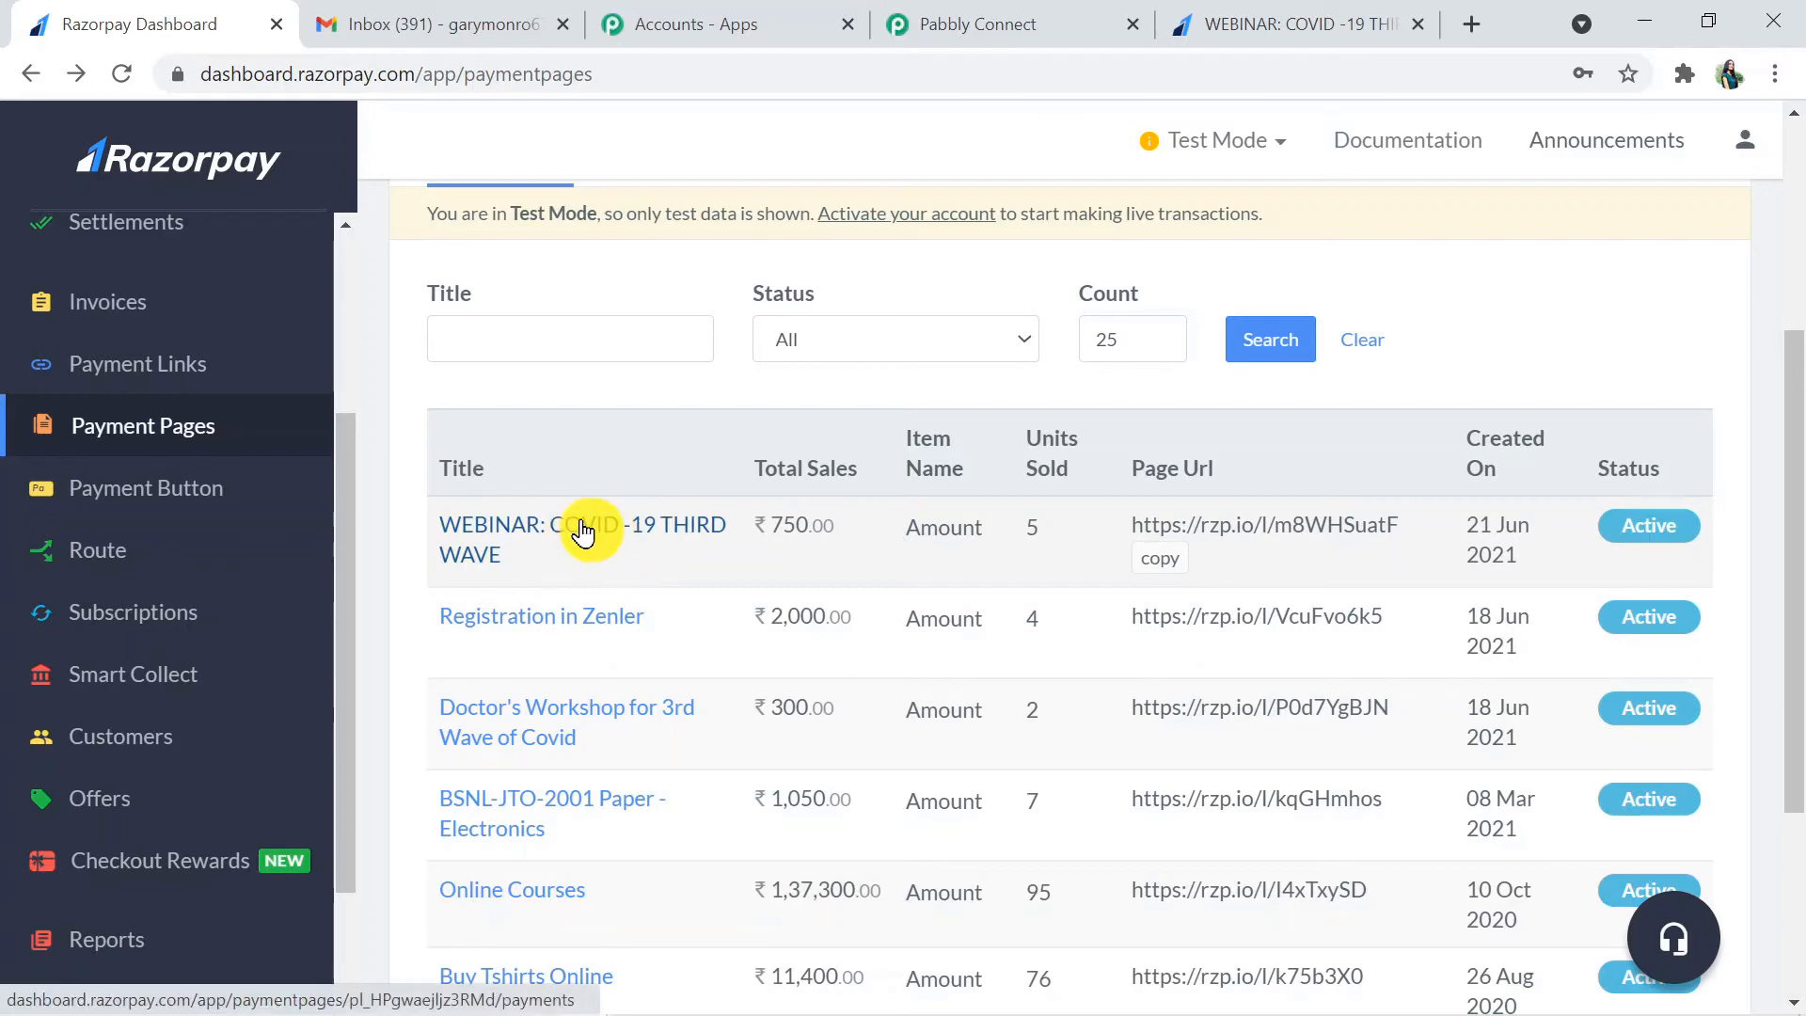
click(582, 532)
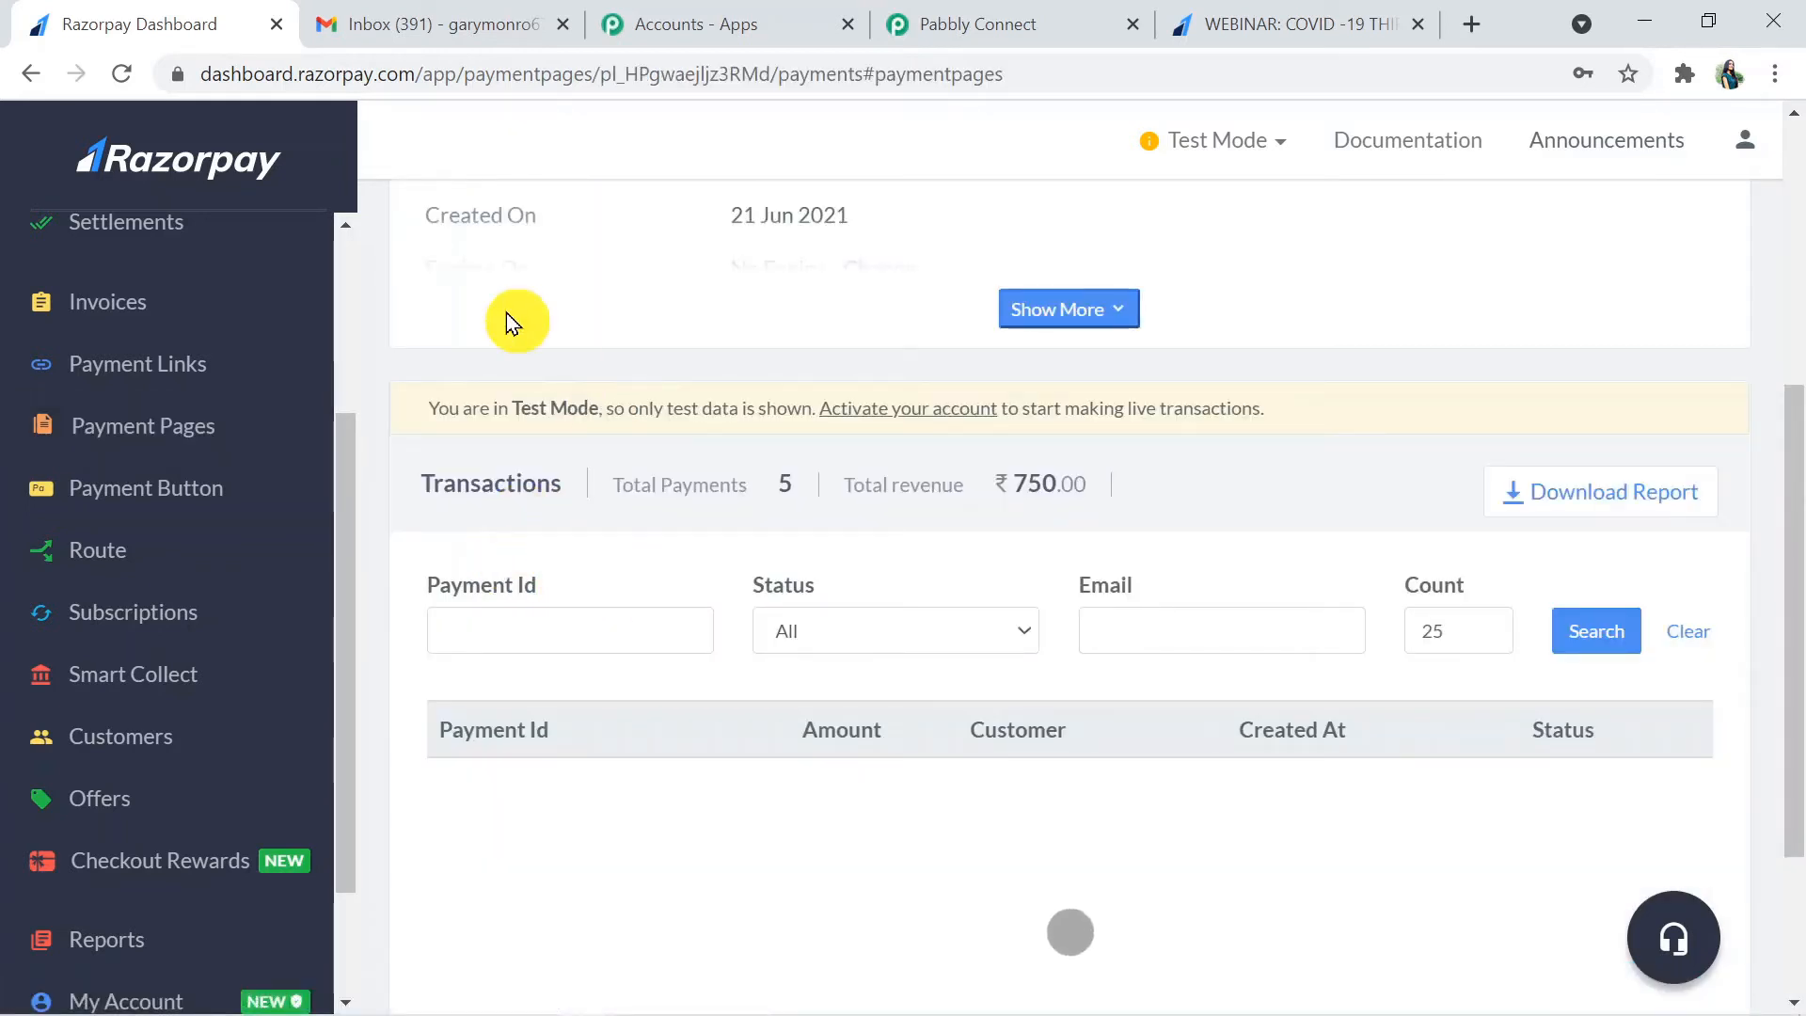
- Return to the Pabbly Connect workflow and check the final fields of the webhook response above the next action
click(936, 26)
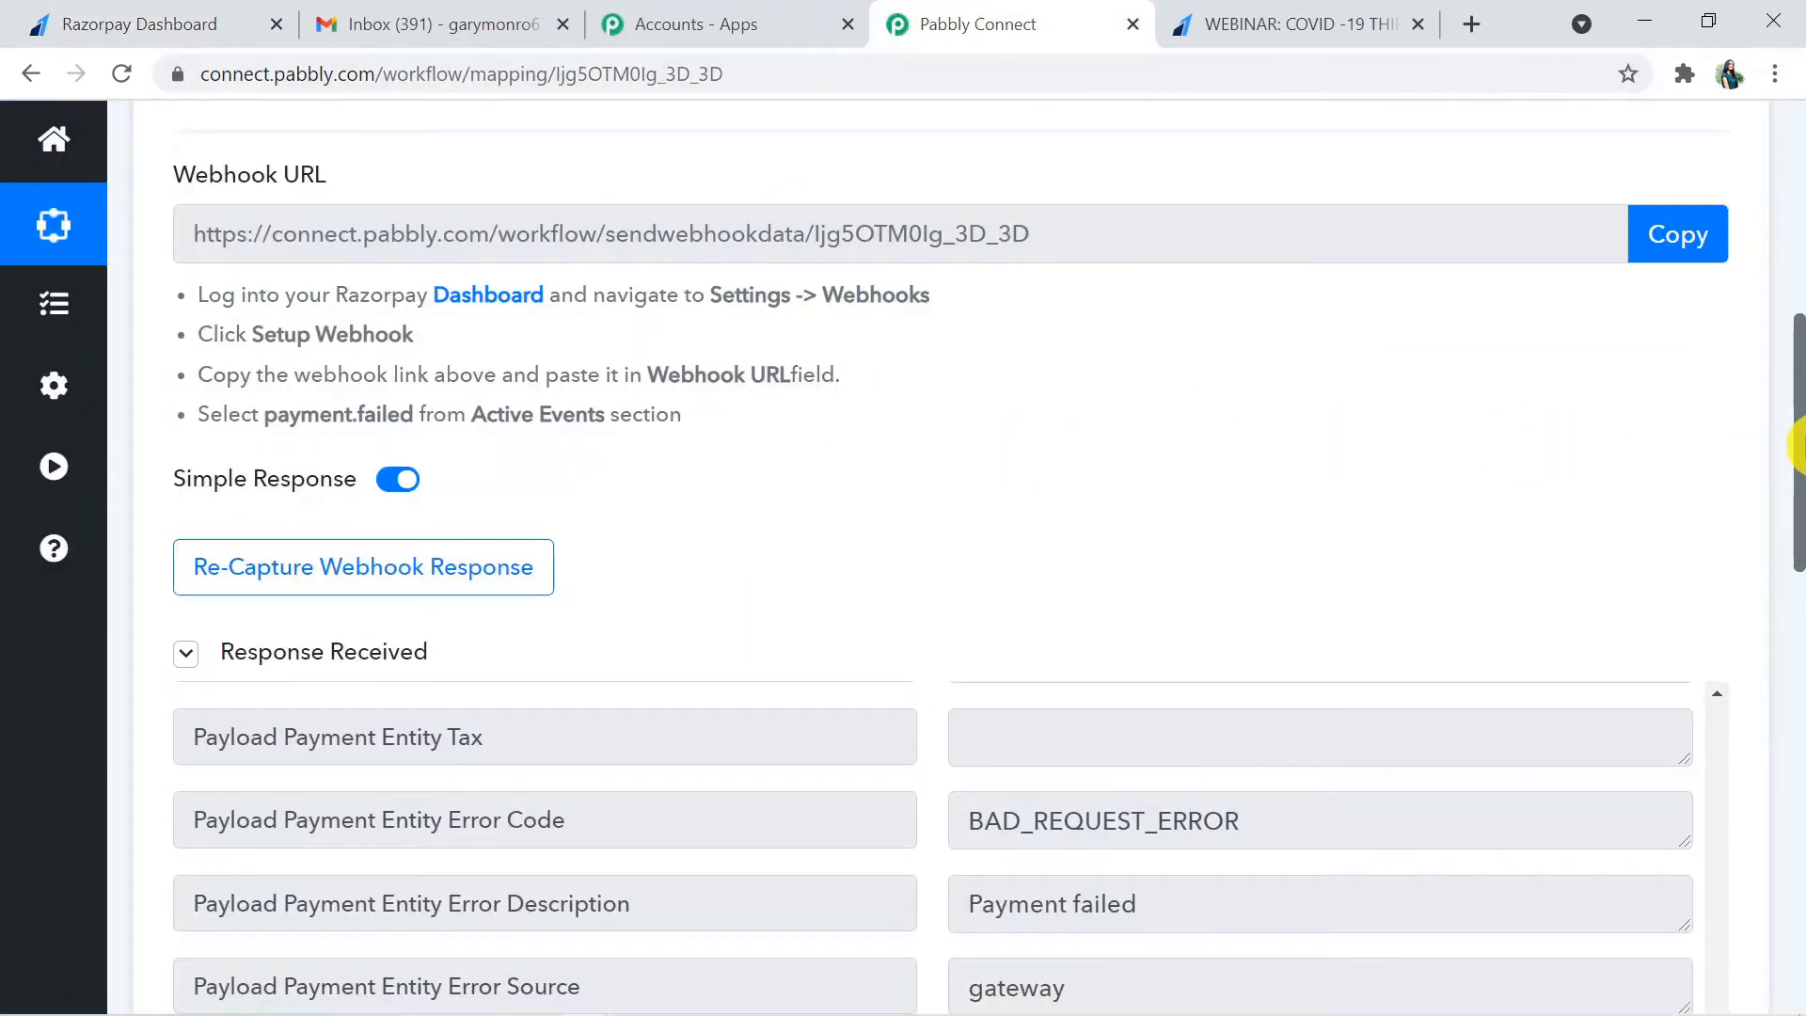
drag(1798, 471, 1791, 718)
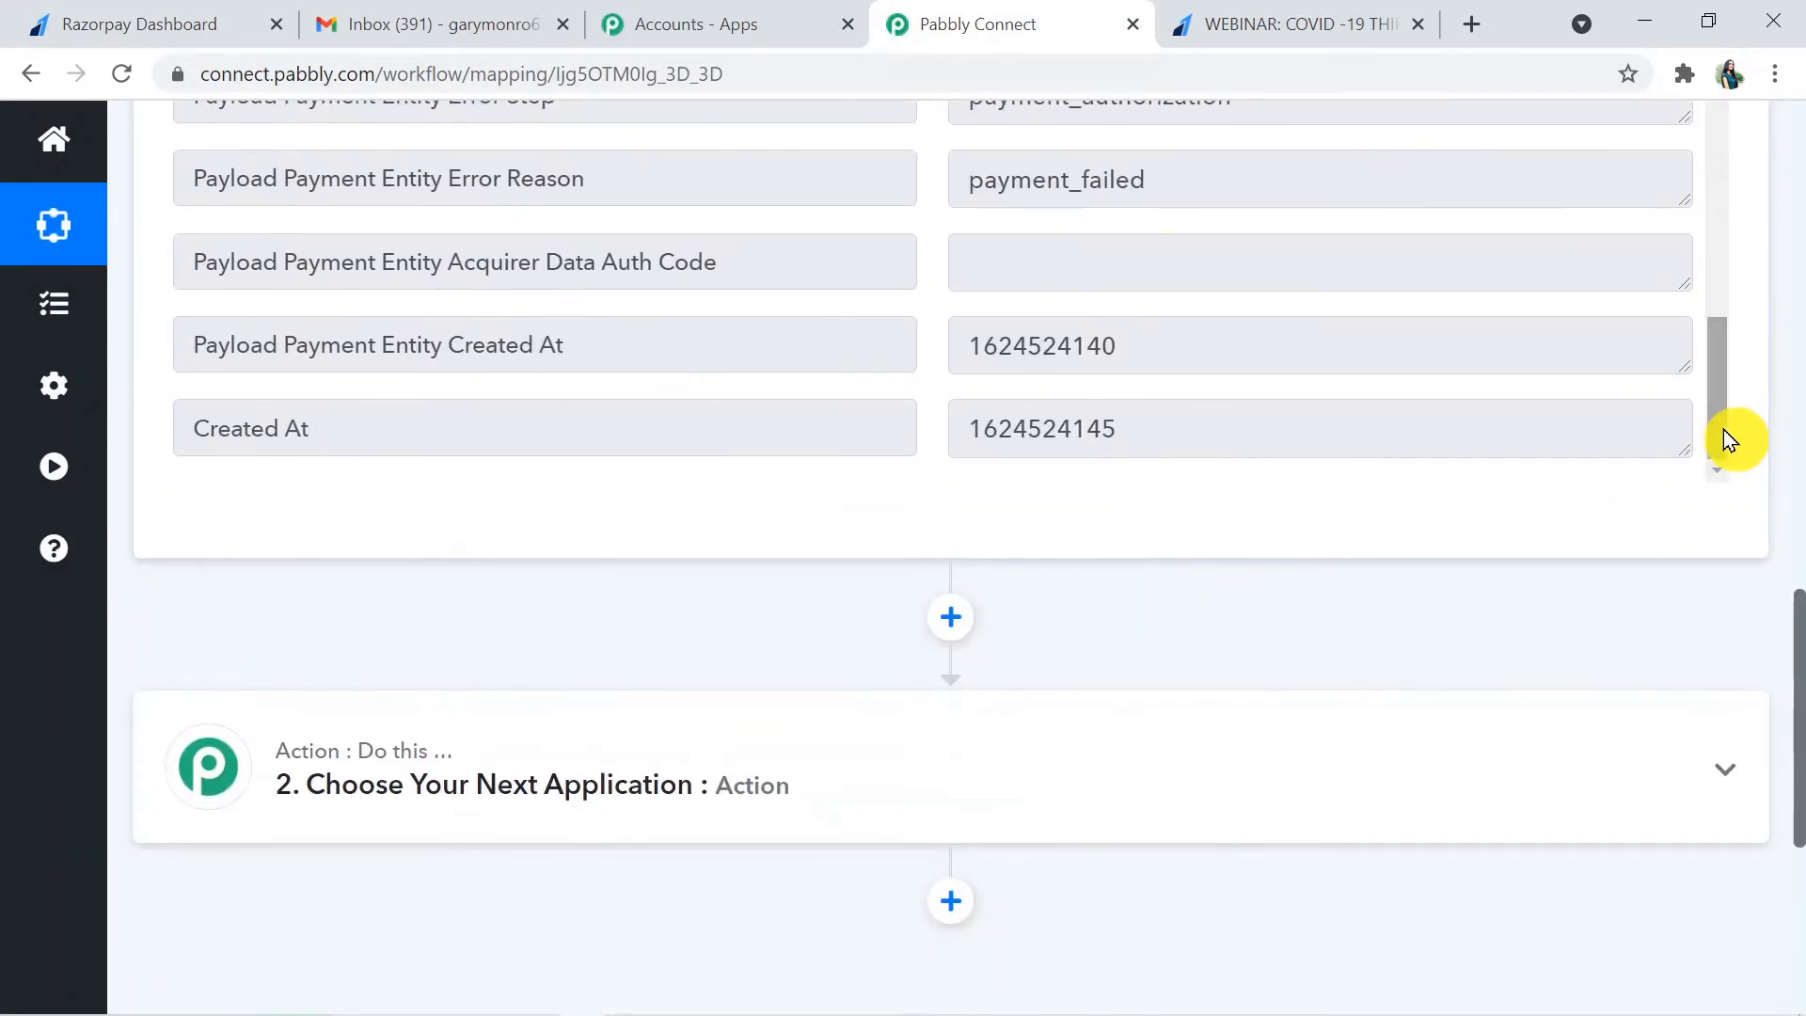
mouse_move(1716, 418)
mouse_down()
mouse_move(1716, 369)
mouse_move(1719, 421)
mouse_up()
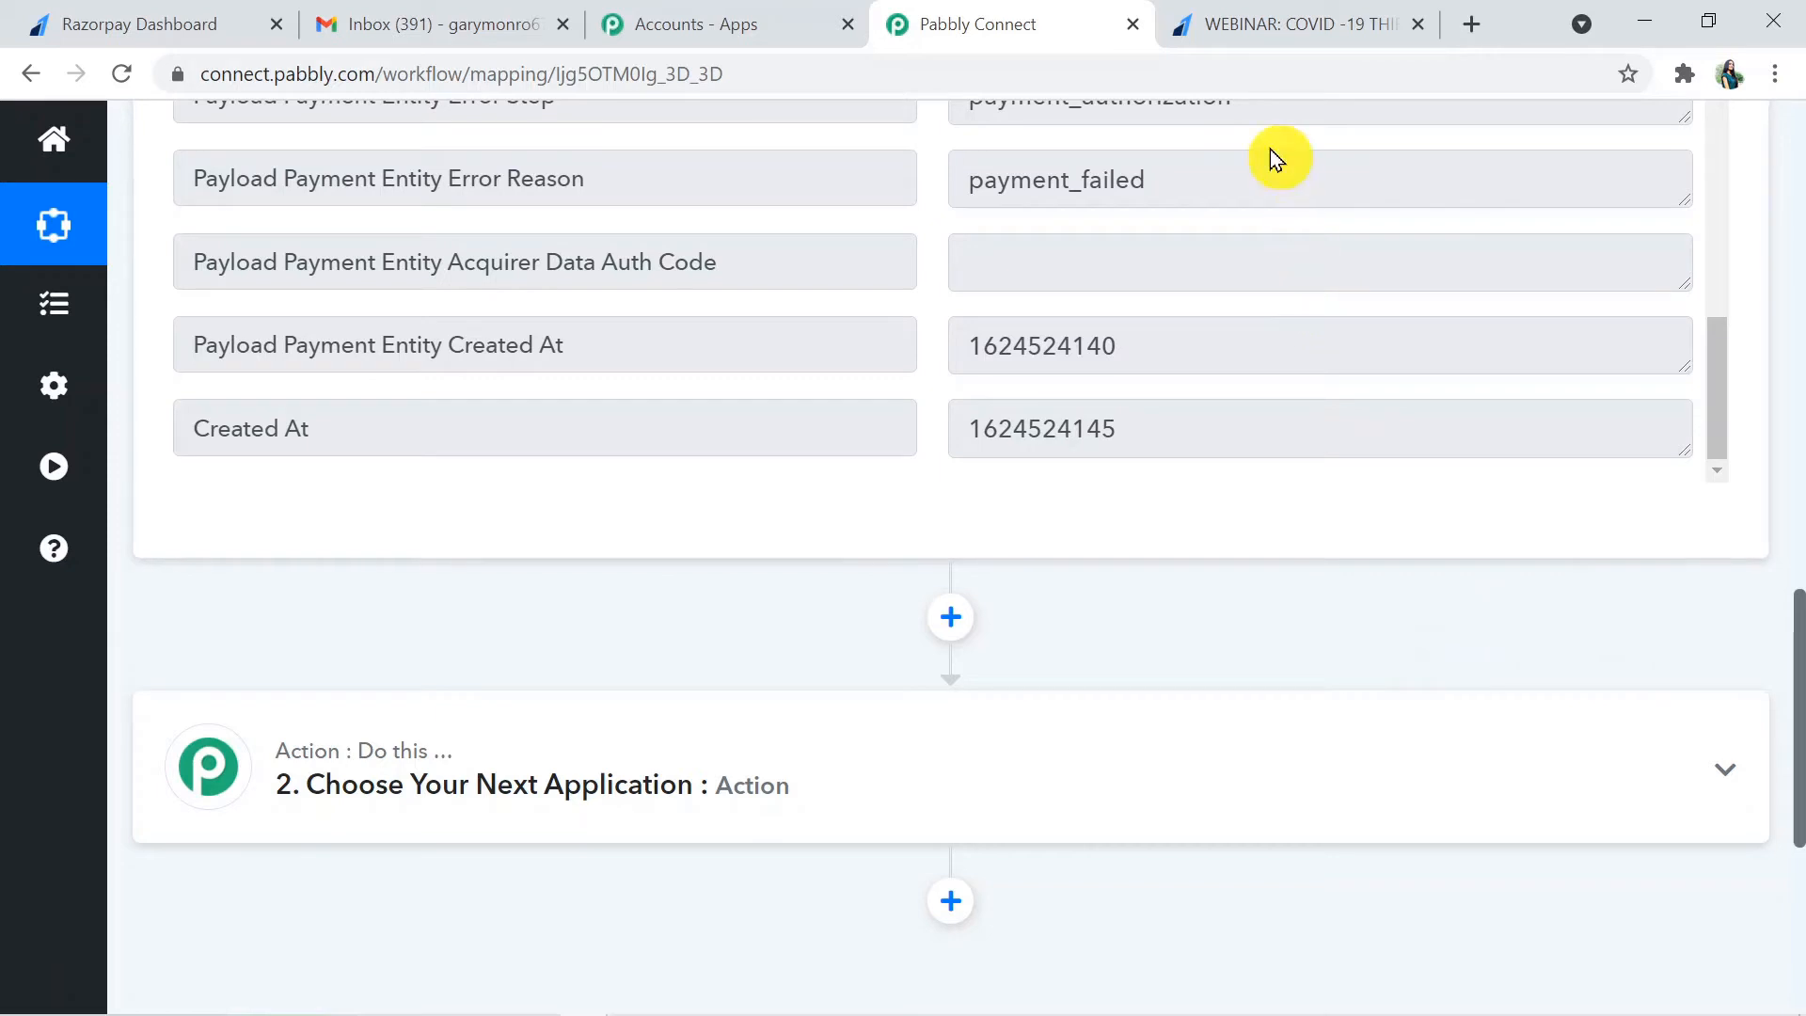
- Switch to the Razorpay Dashboard, review the "WEBINAR: COVID -19 THIRD WAVE" payment page details, and return to Pabbly Connect
click(160, 22)
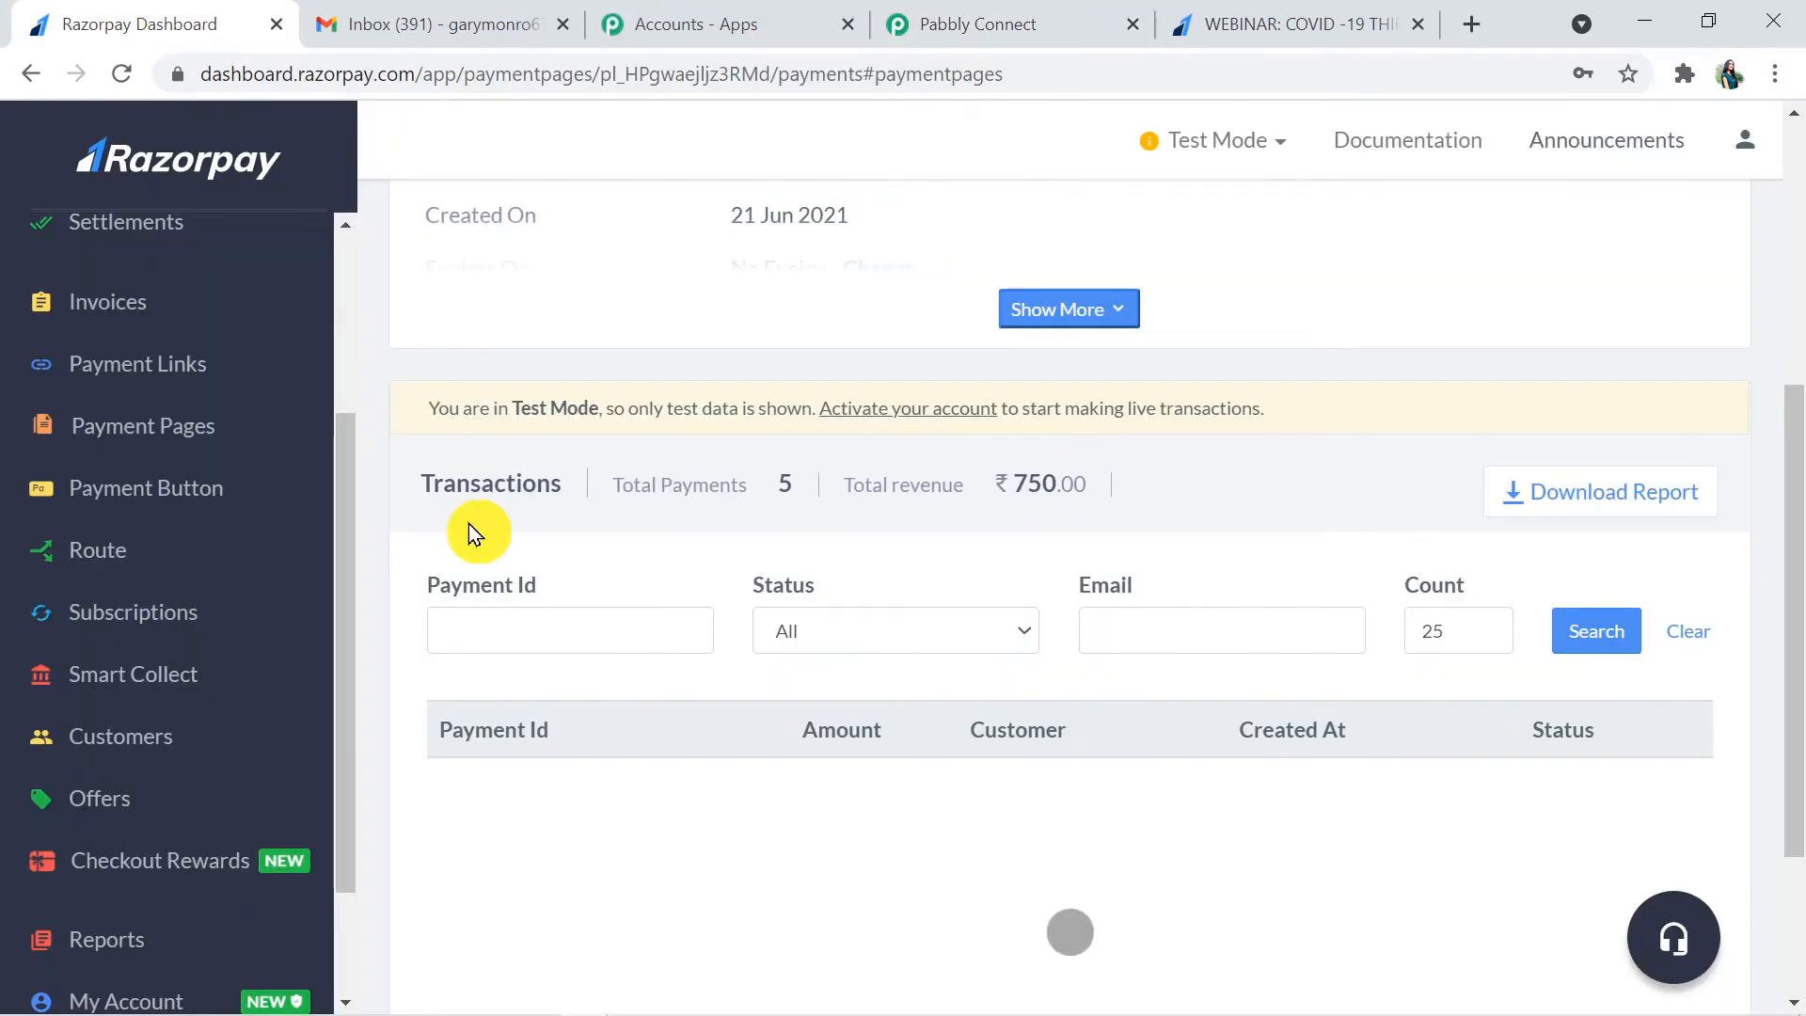
drag(1797, 586, 1797, 324)
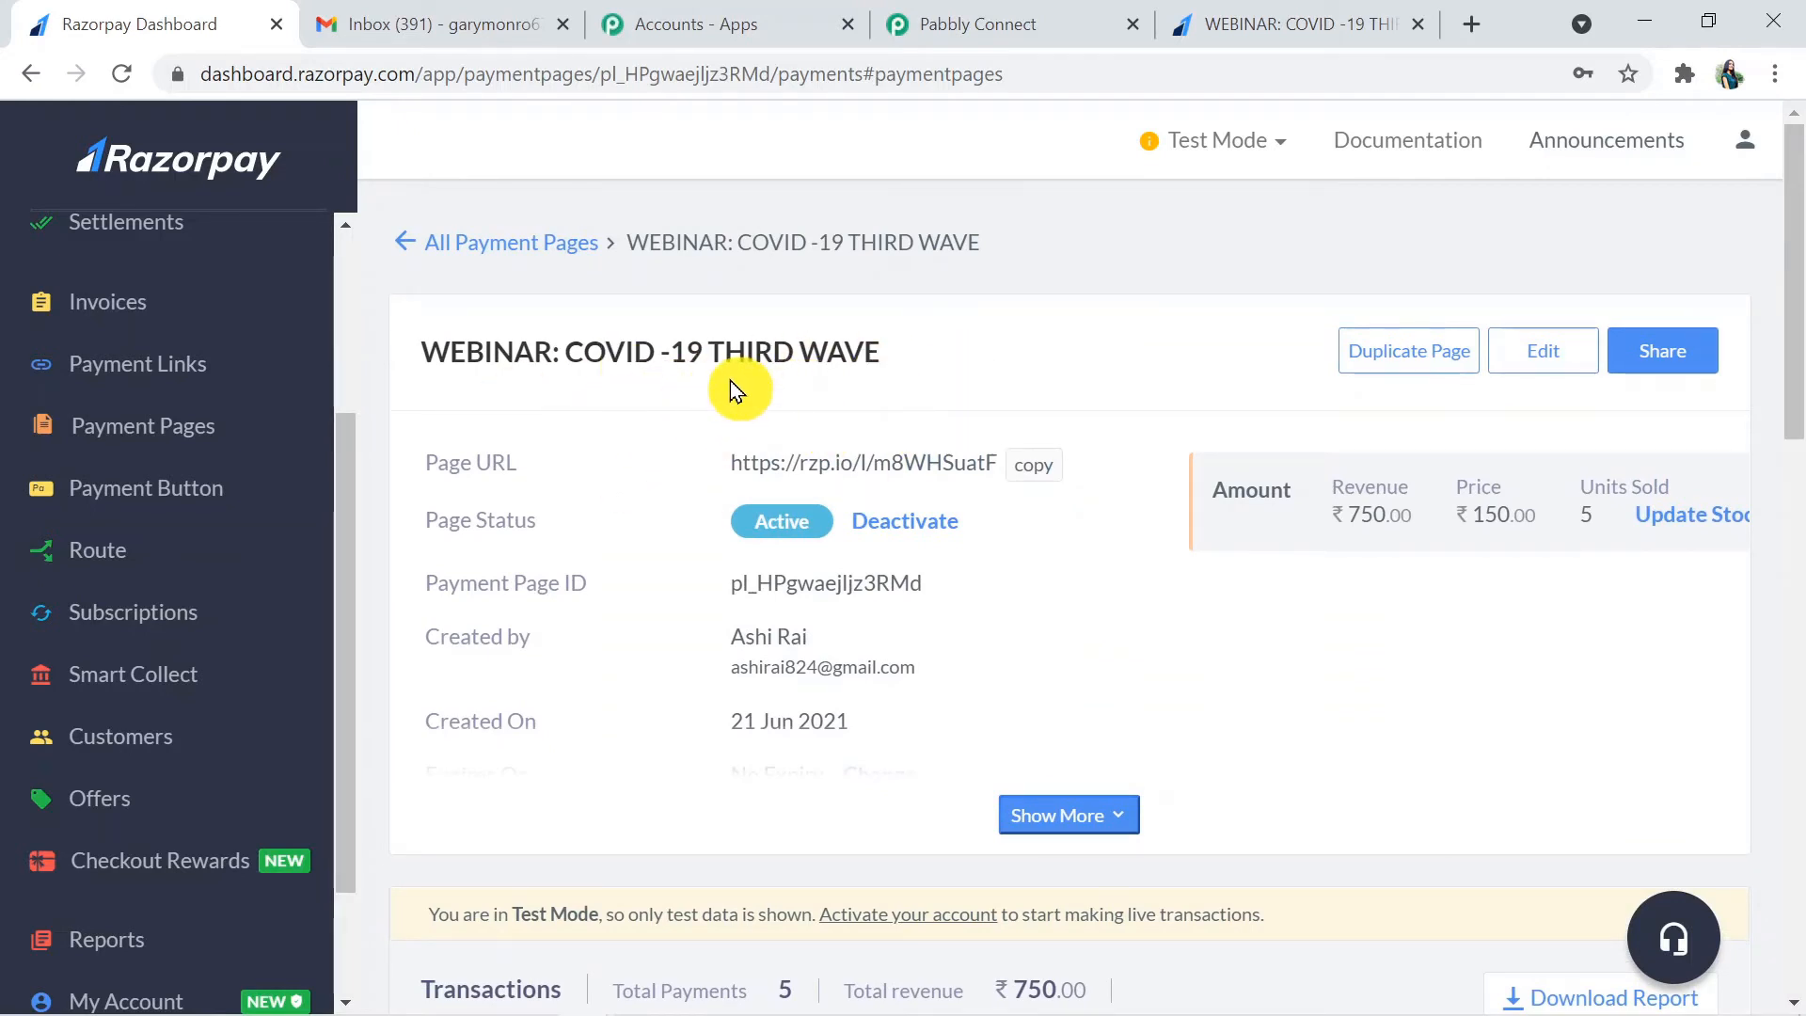
click(985, 15)
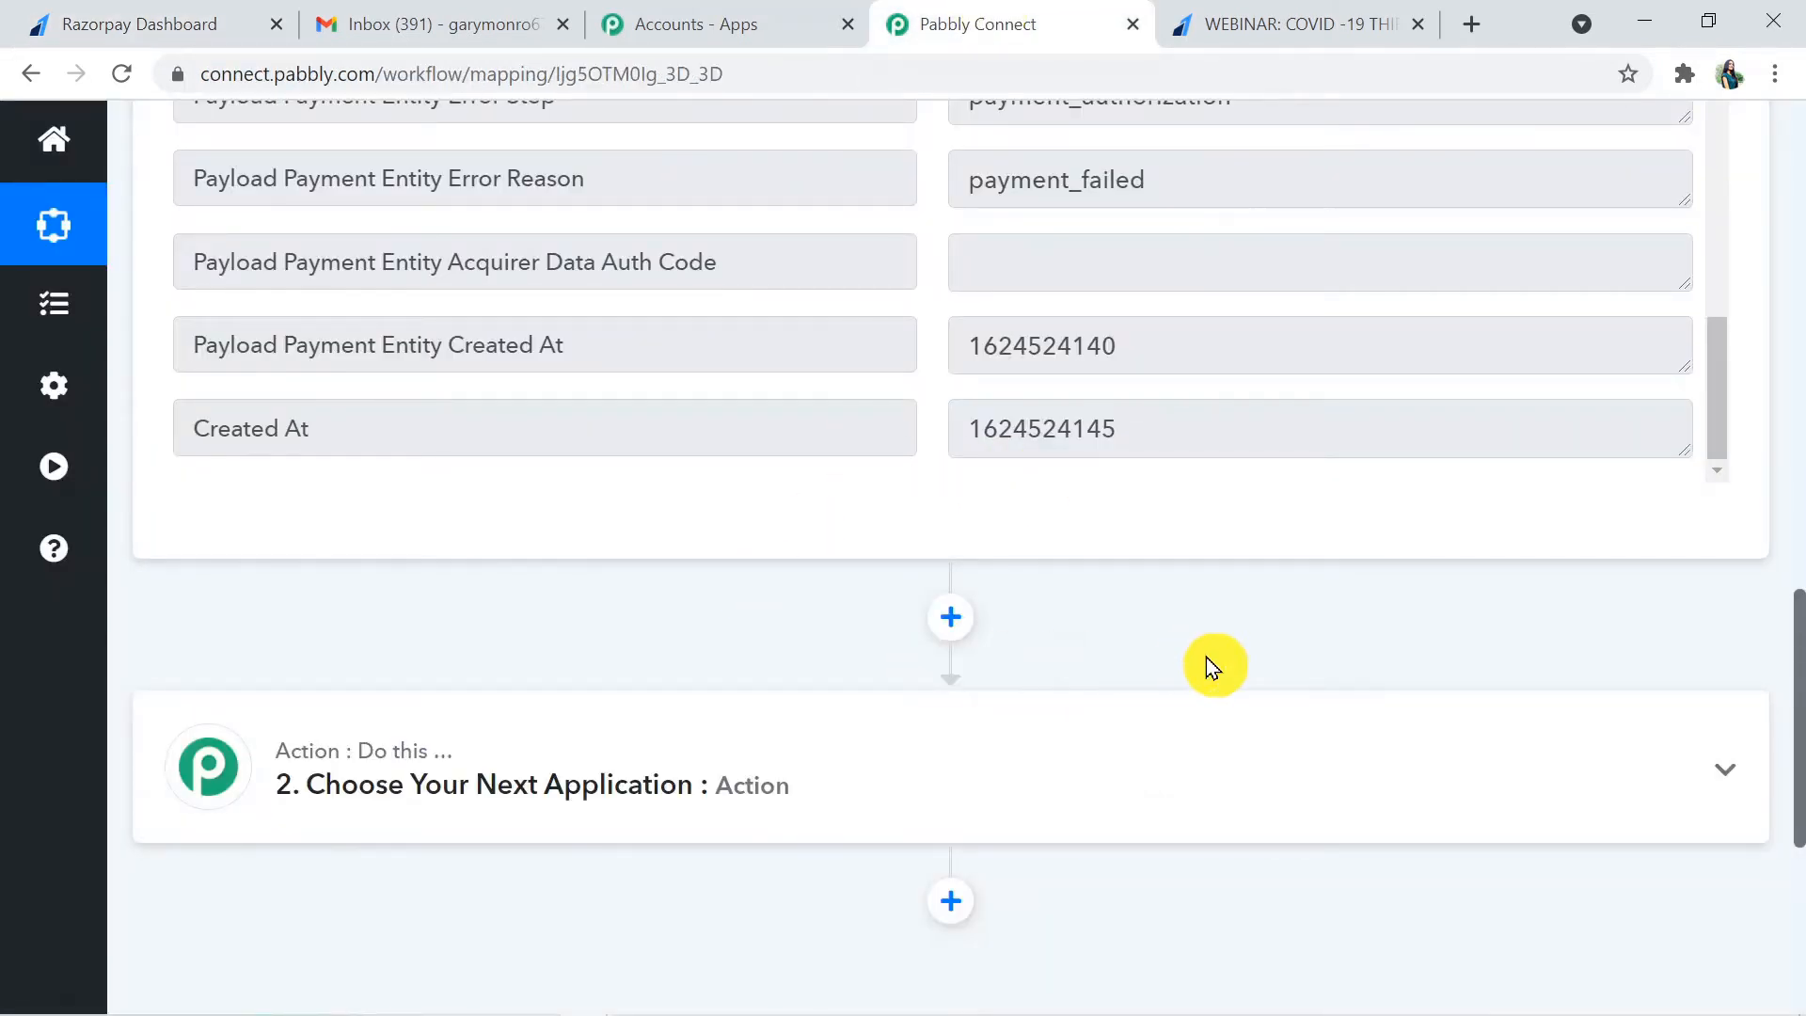
- Open the workflow's second step and choose Filter by Pabbly as its action app
mouse_move(1799, 678)
mouse_down()
mouse_move(1799, 618)
mouse_move(1799, 704)
mouse_up()
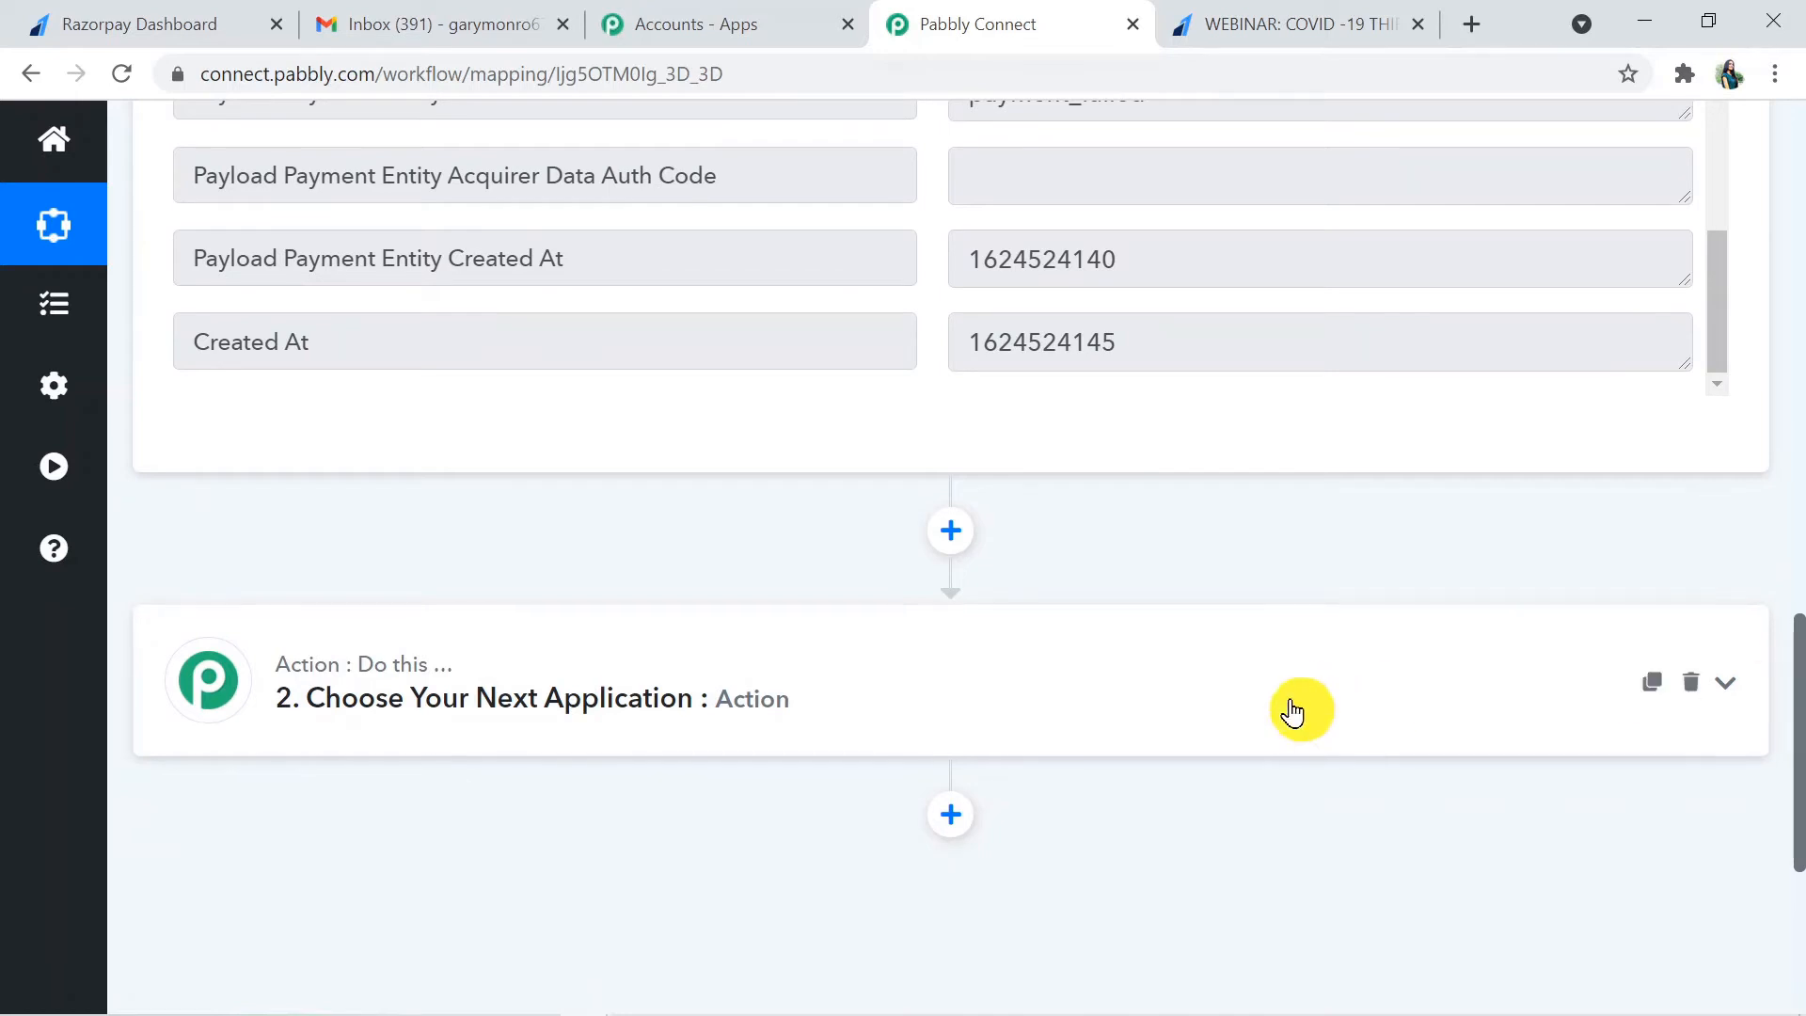
click(927, 690)
click(700, 718)
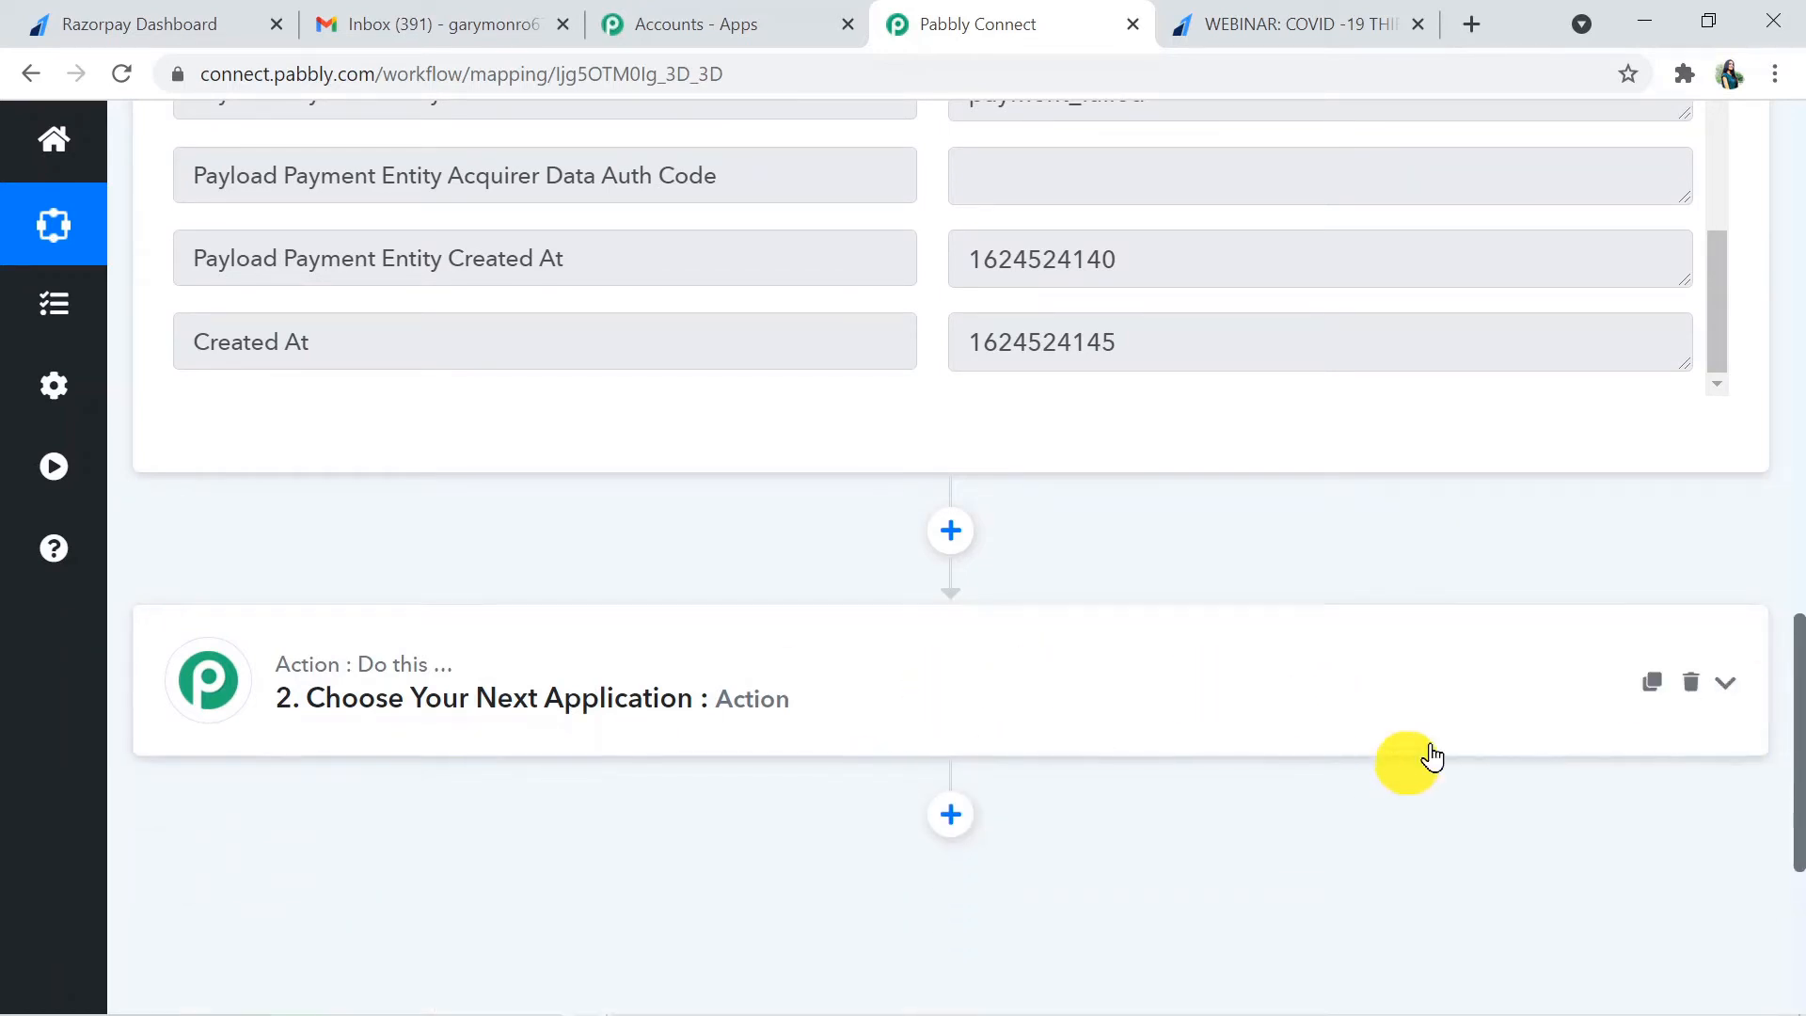
click(1330, 685)
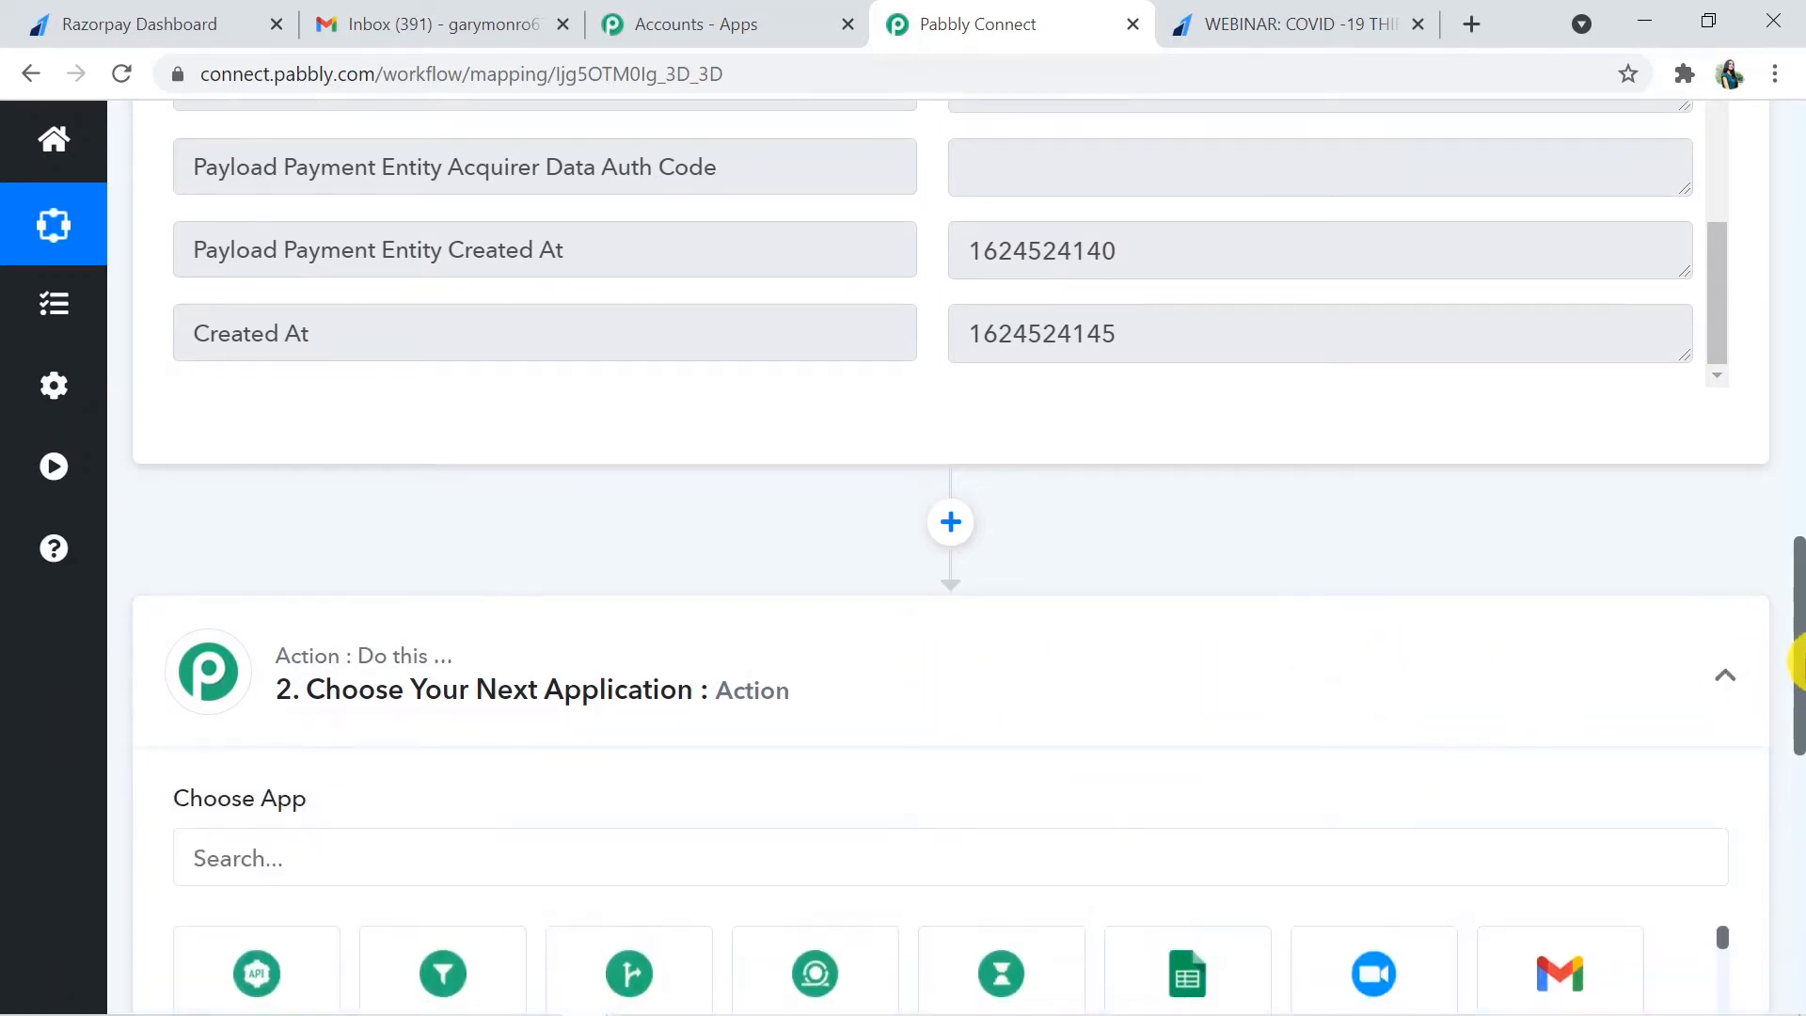
drag(1798, 685, 1799, 788)
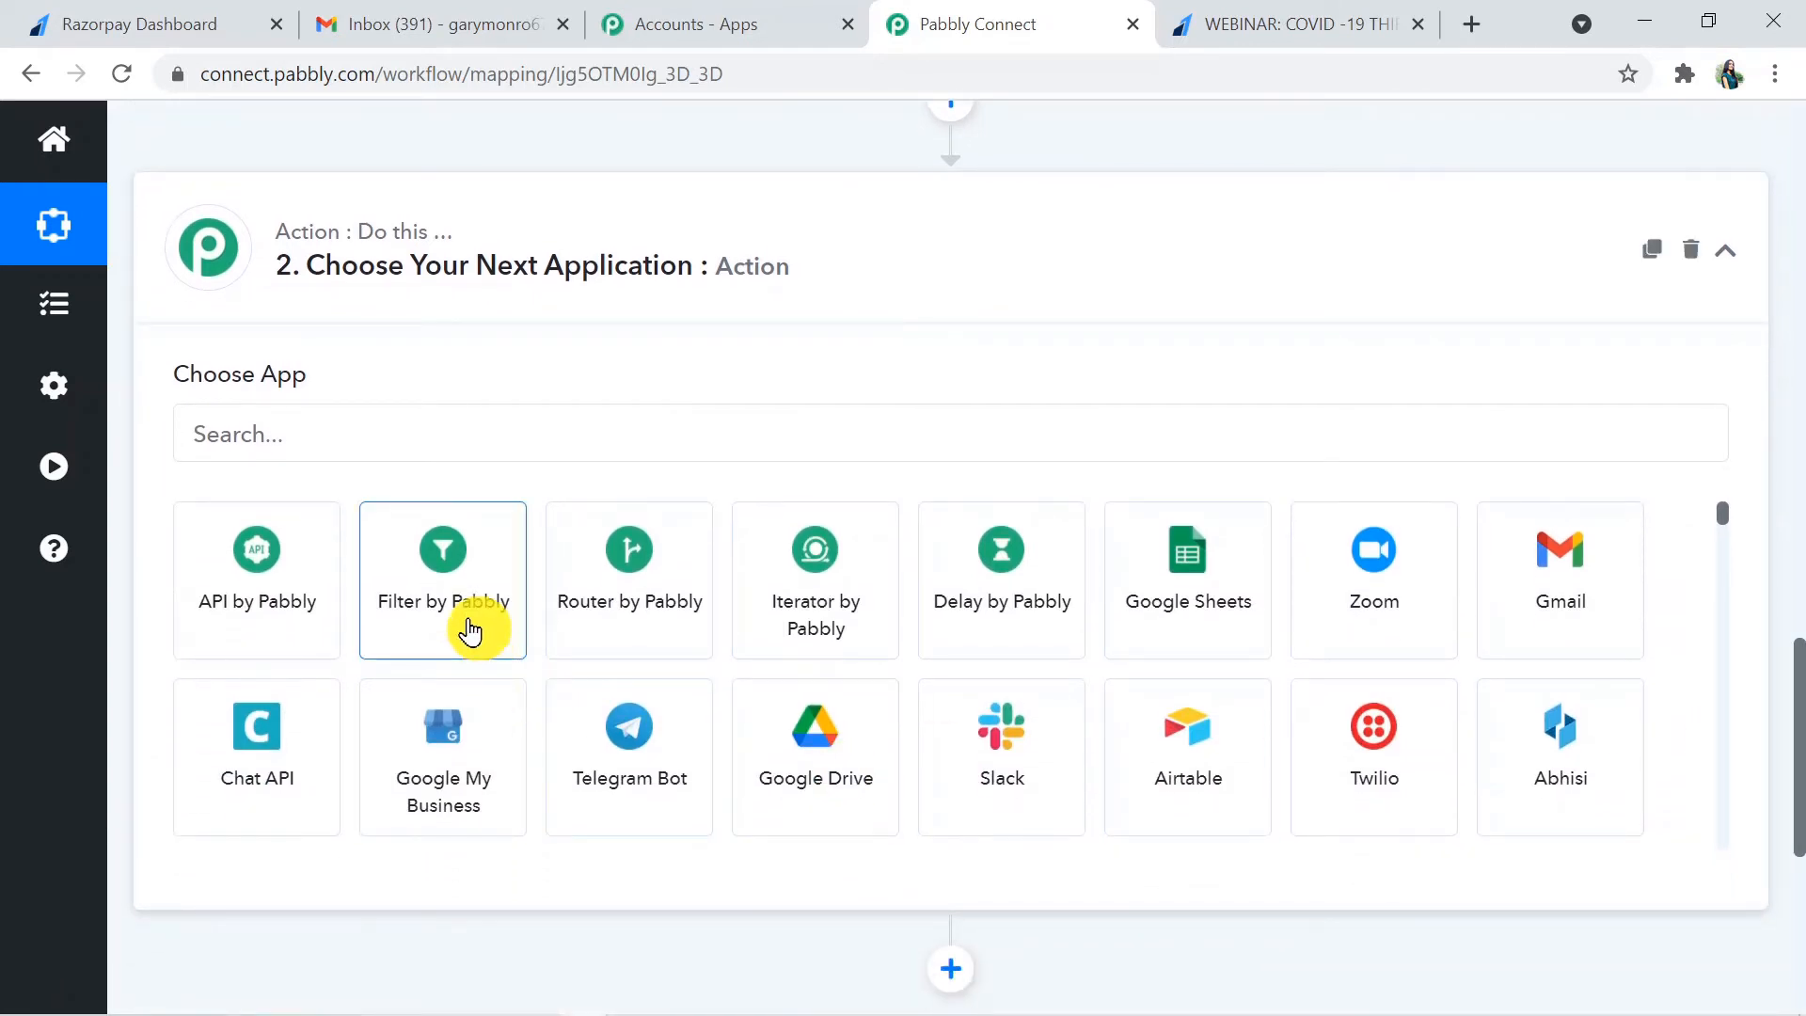
click(474, 626)
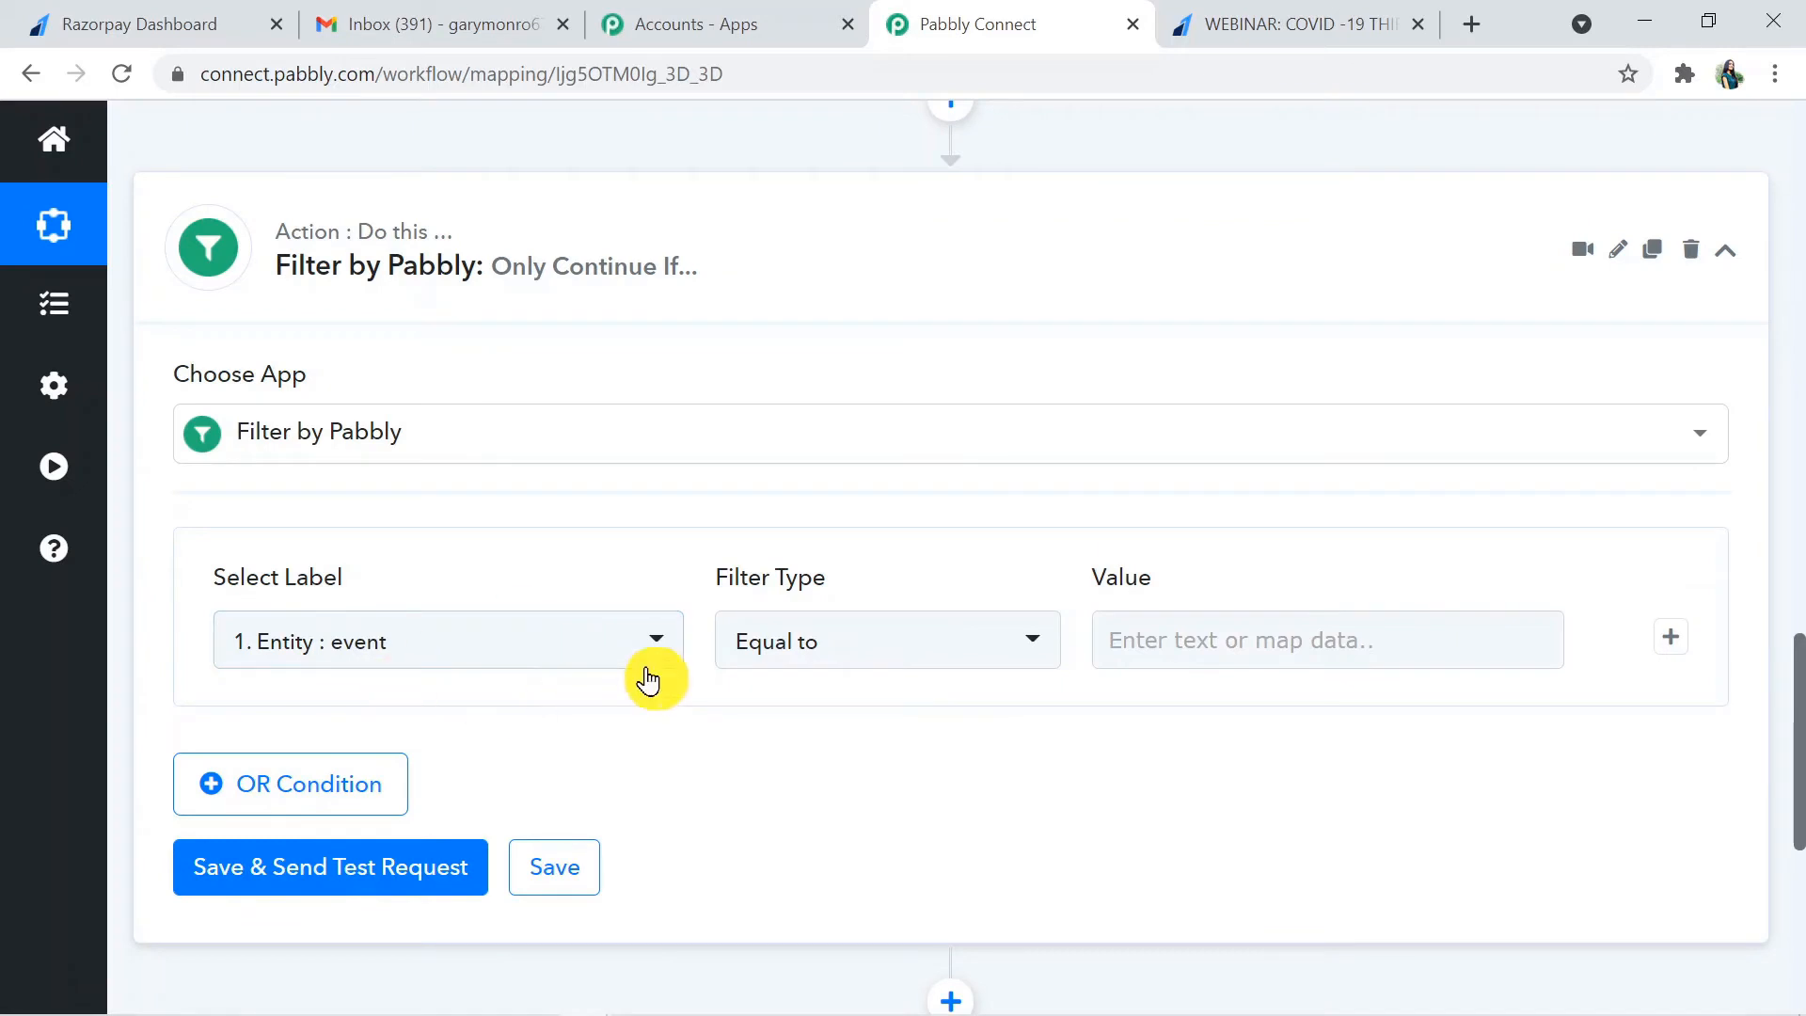
- Set the filter condition's label to Payload Payment Entity Amount from the Razorpay: Payment Failed step
click(543, 647)
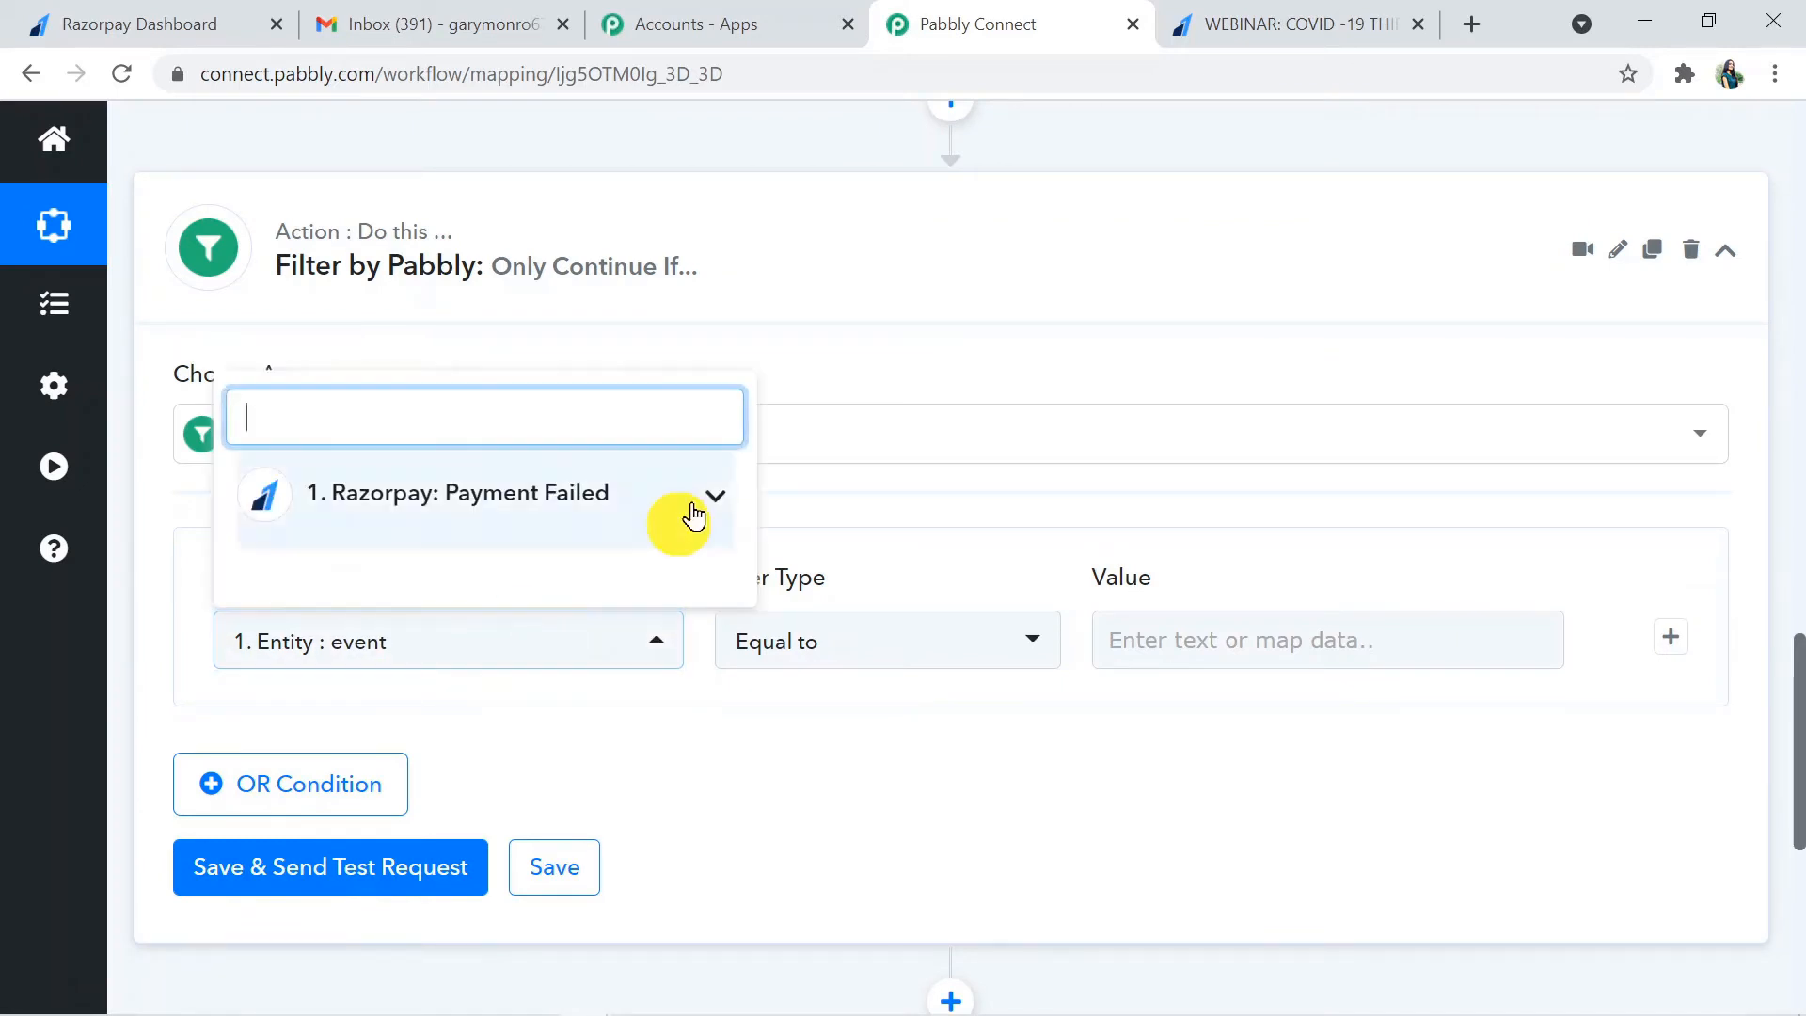
click(623, 495)
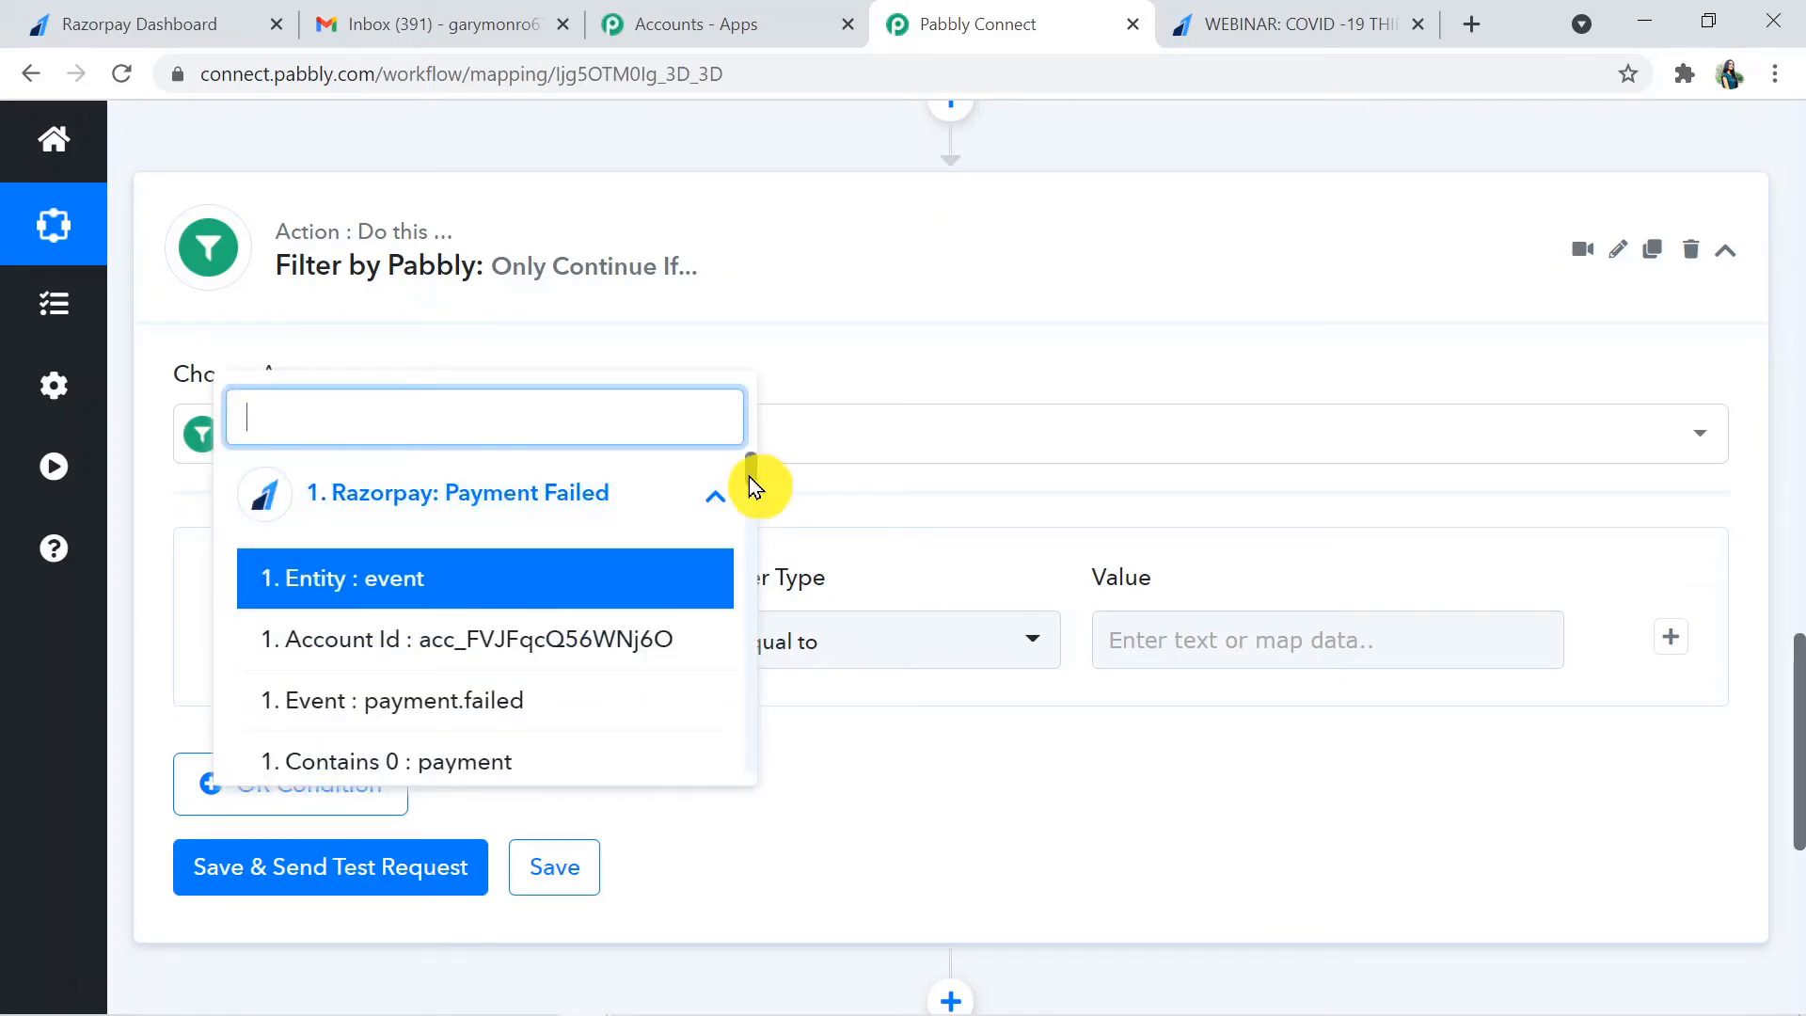
drag(751, 486, 754, 523)
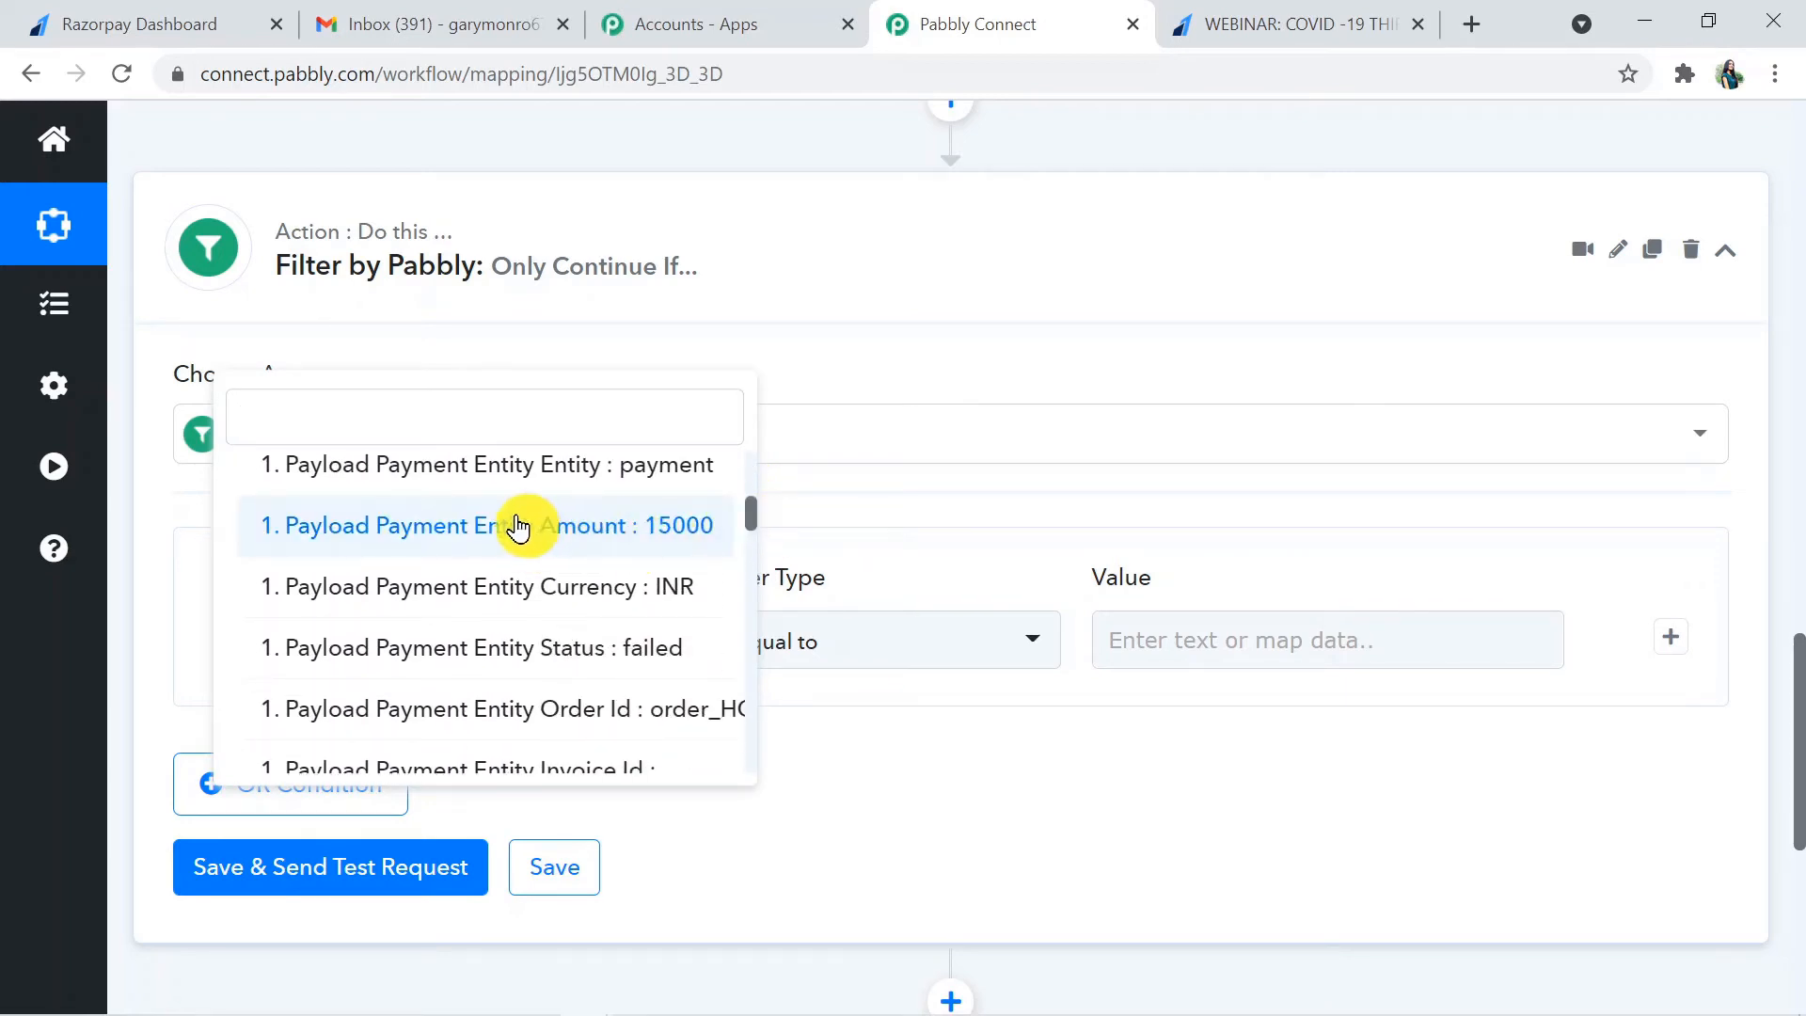
click(559, 525)
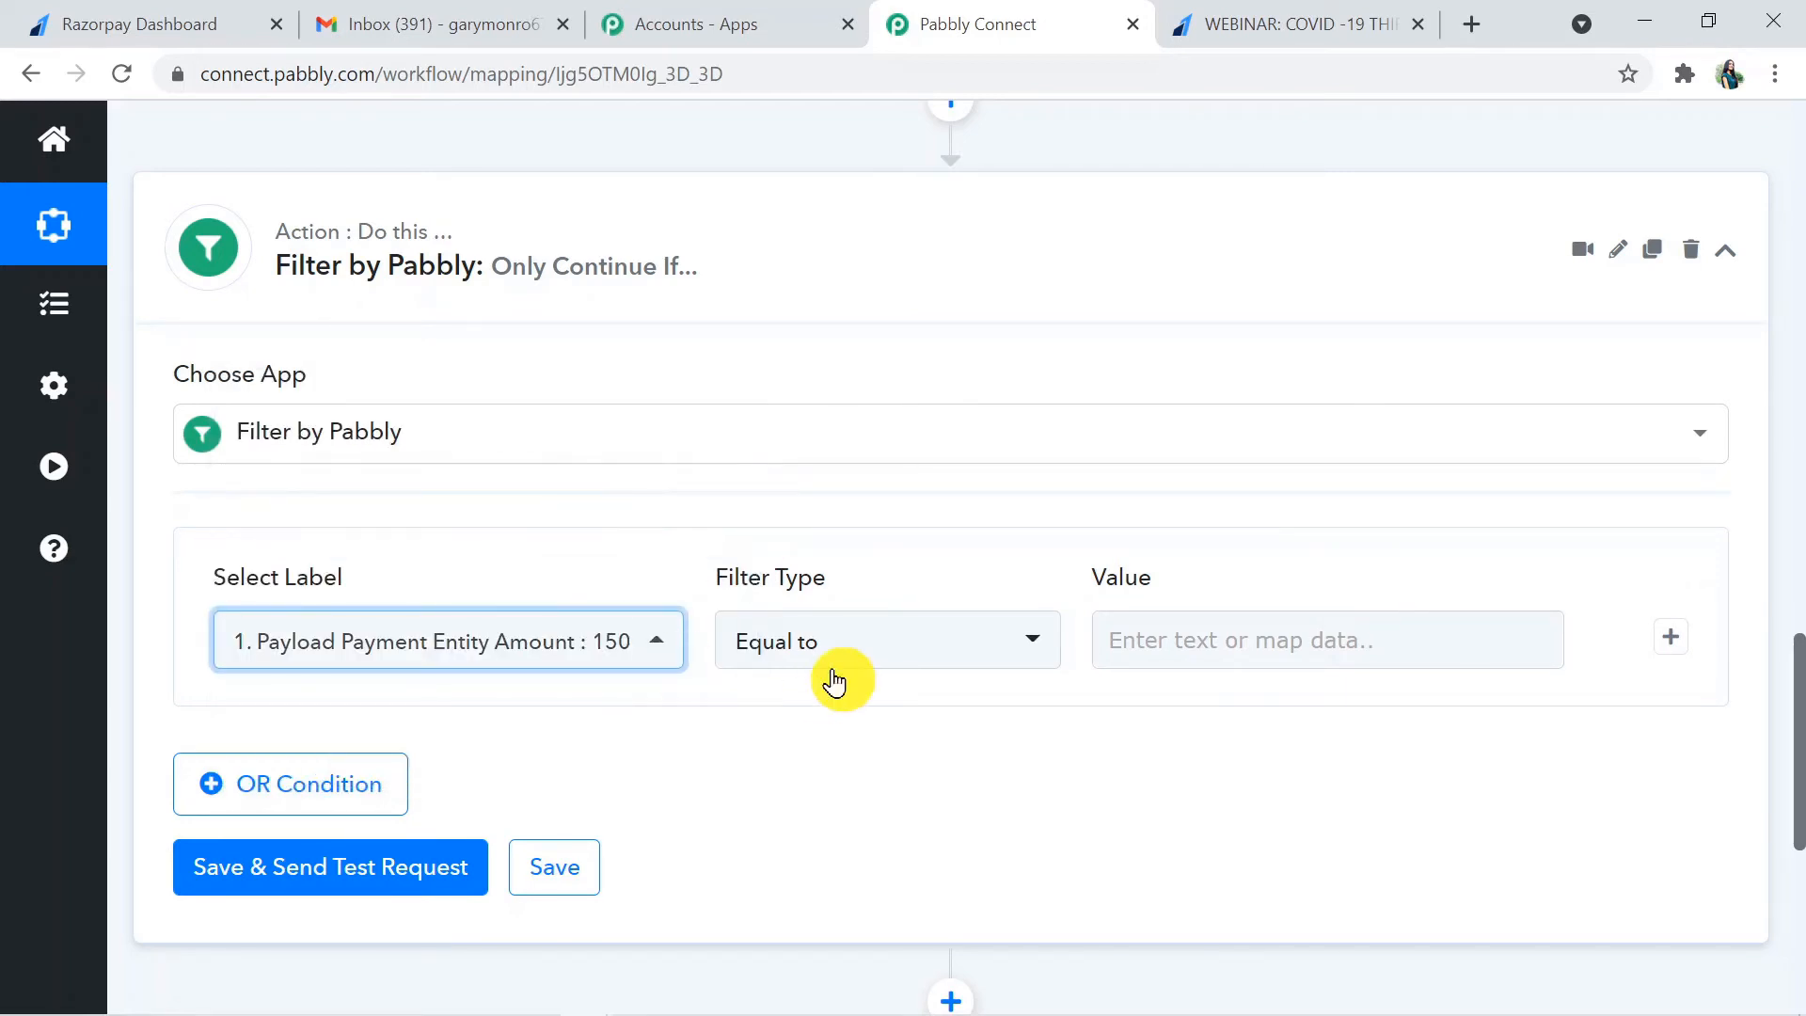
- Complete the filter condition as Equal to 15000, then save it and send a test request
click(887, 670)
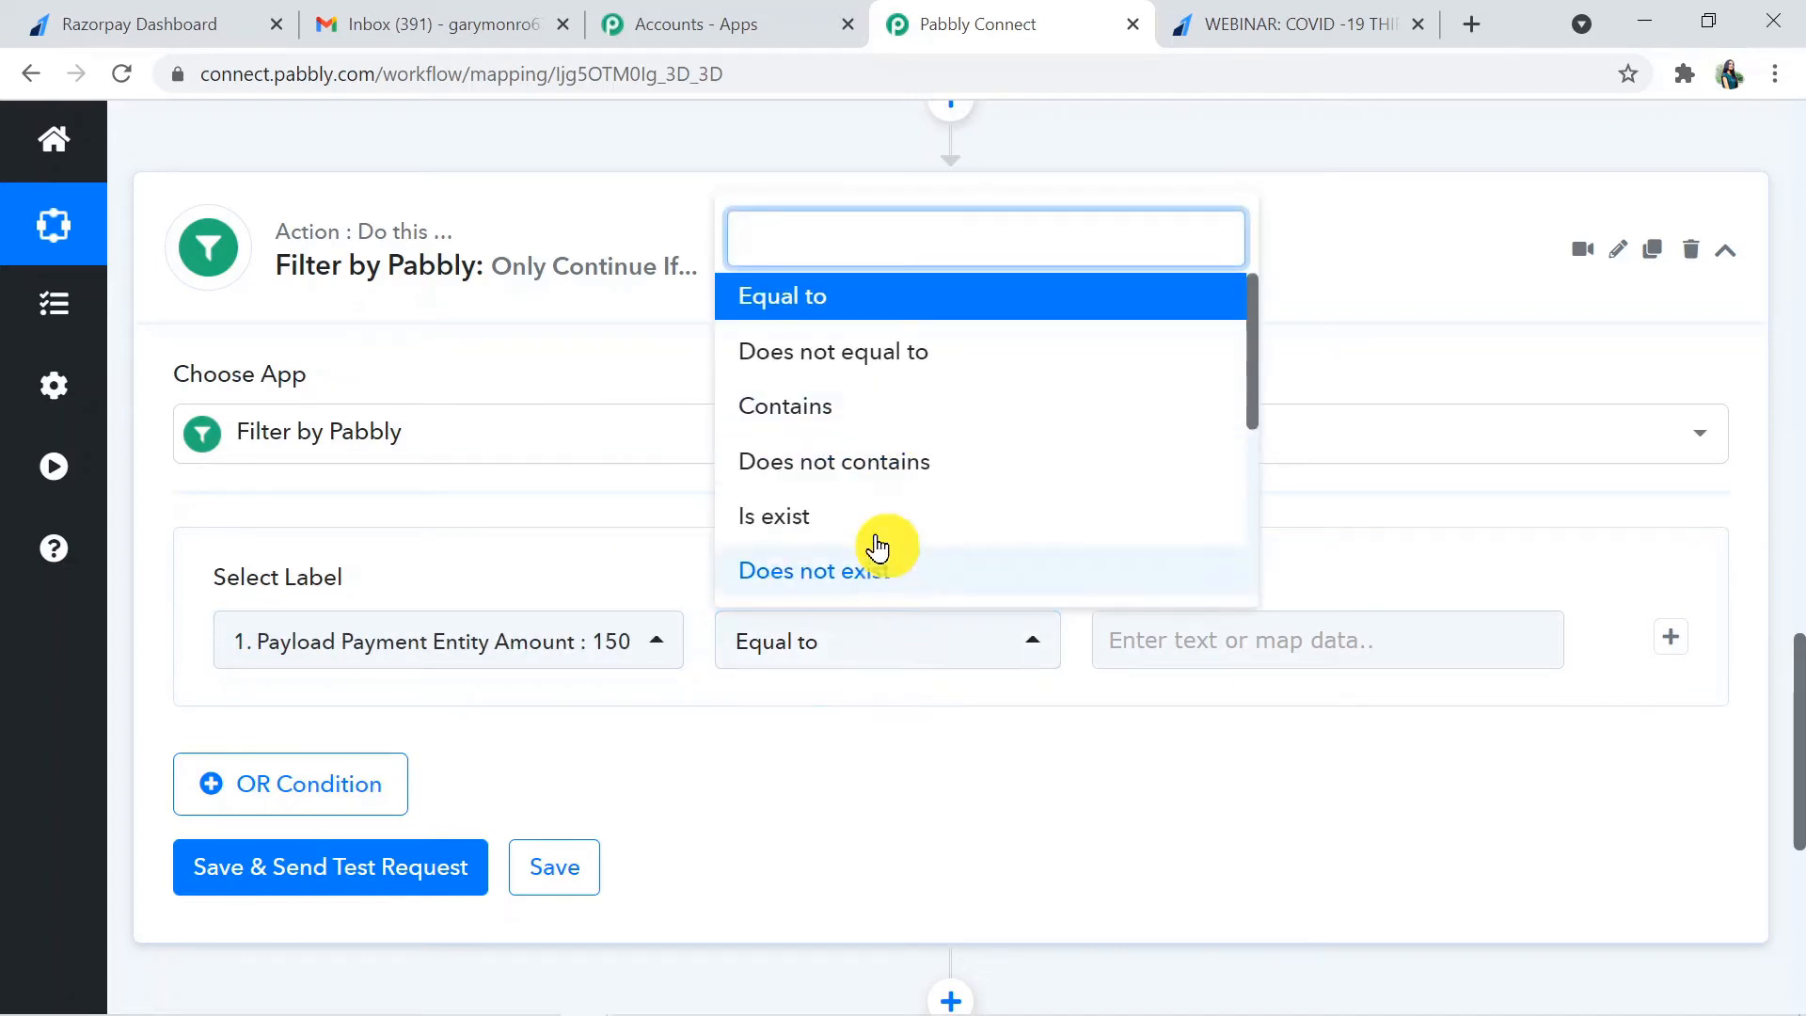
click(875, 675)
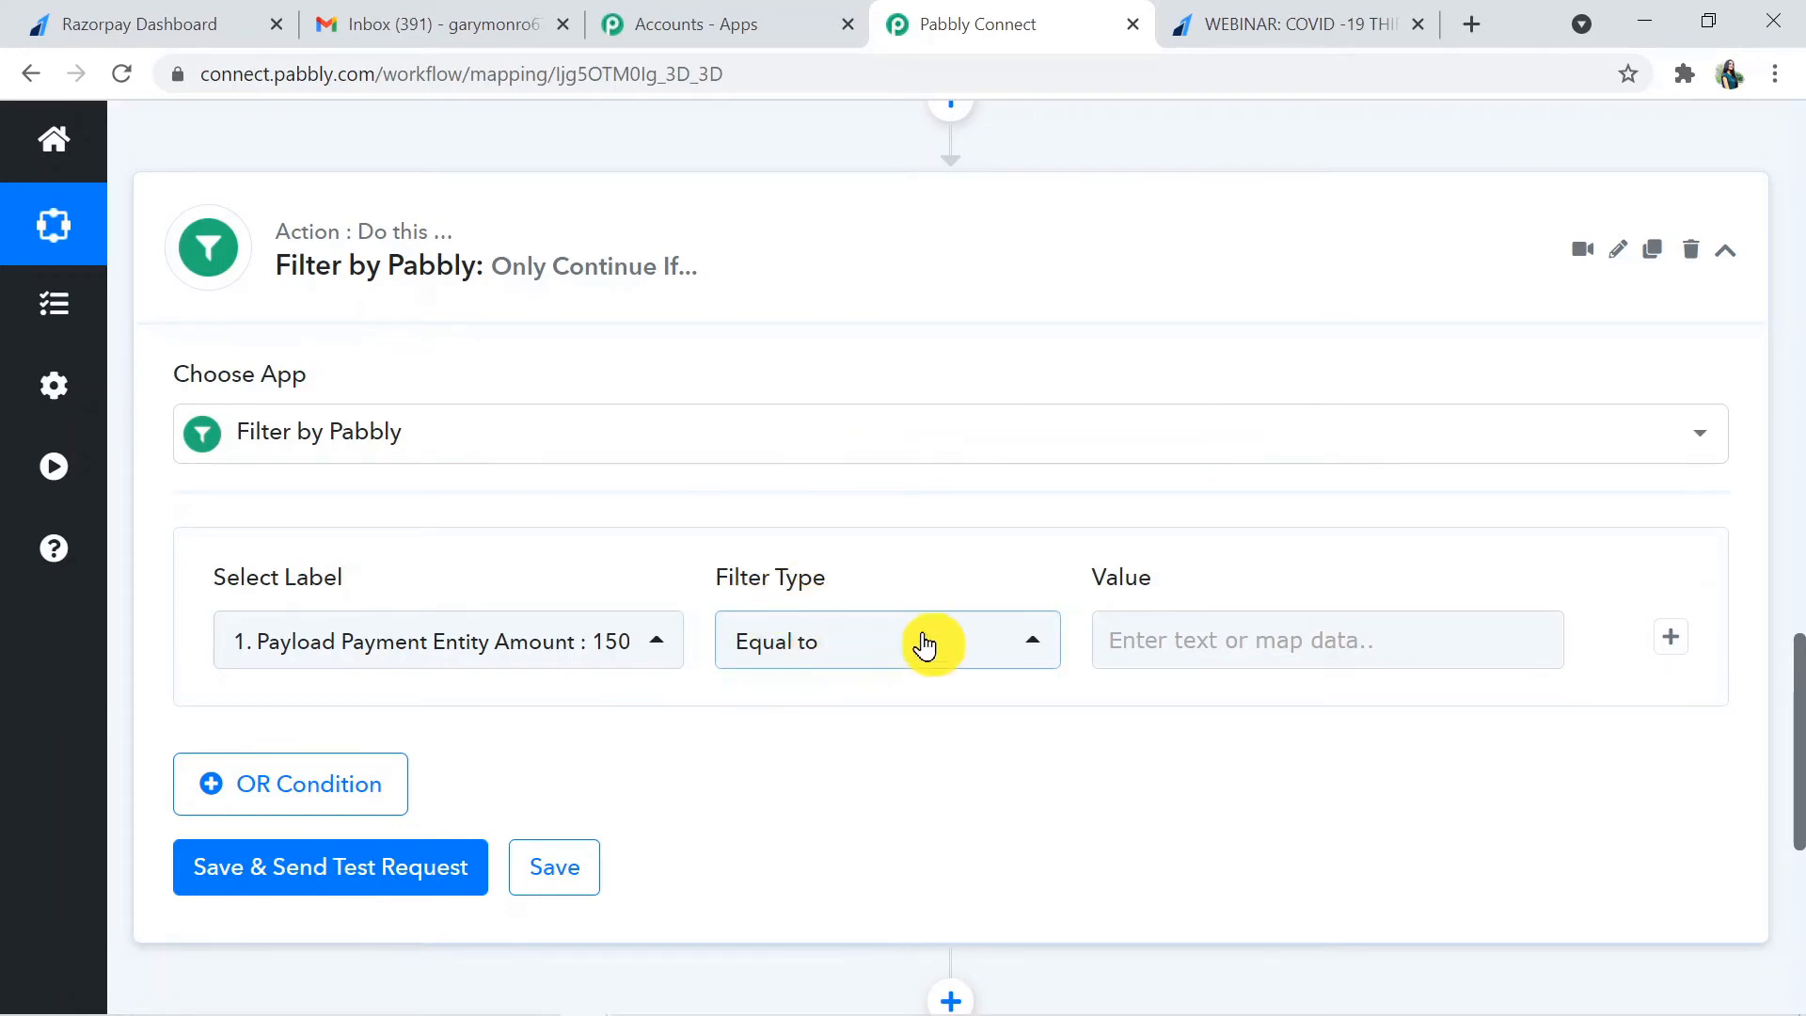
click(1202, 619)
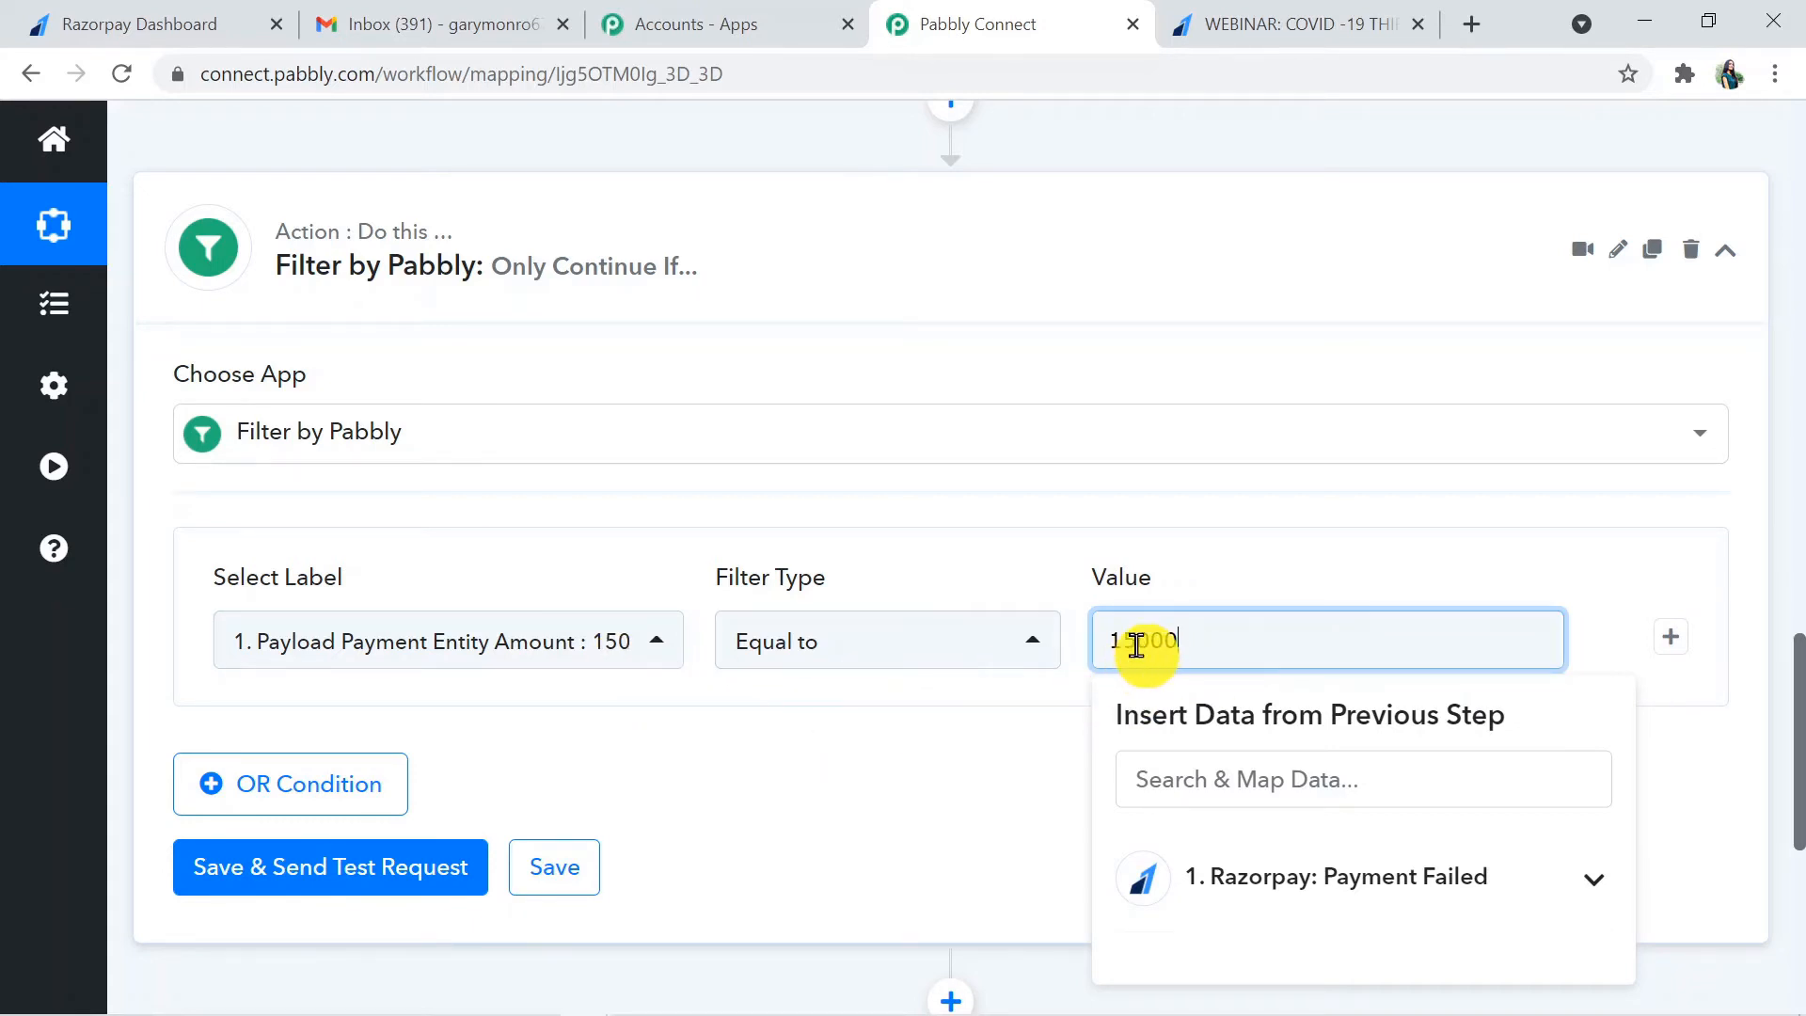
click(957, 776)
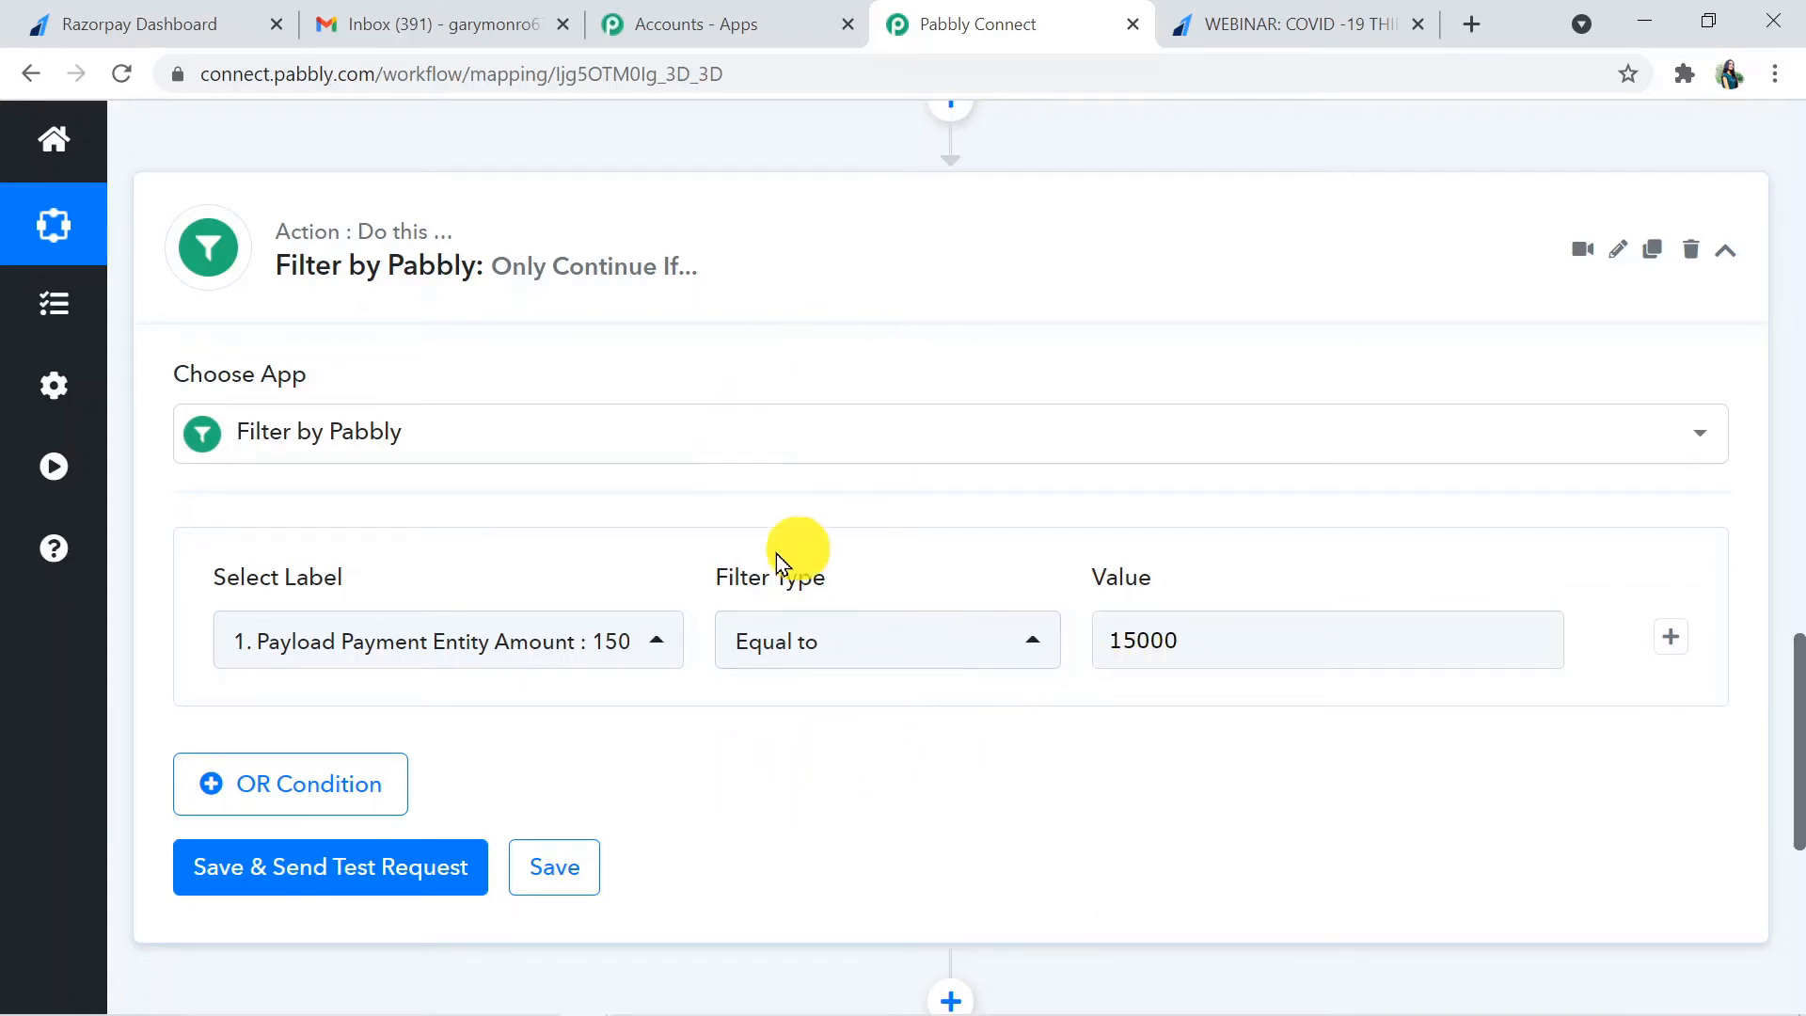
click(357, 880)
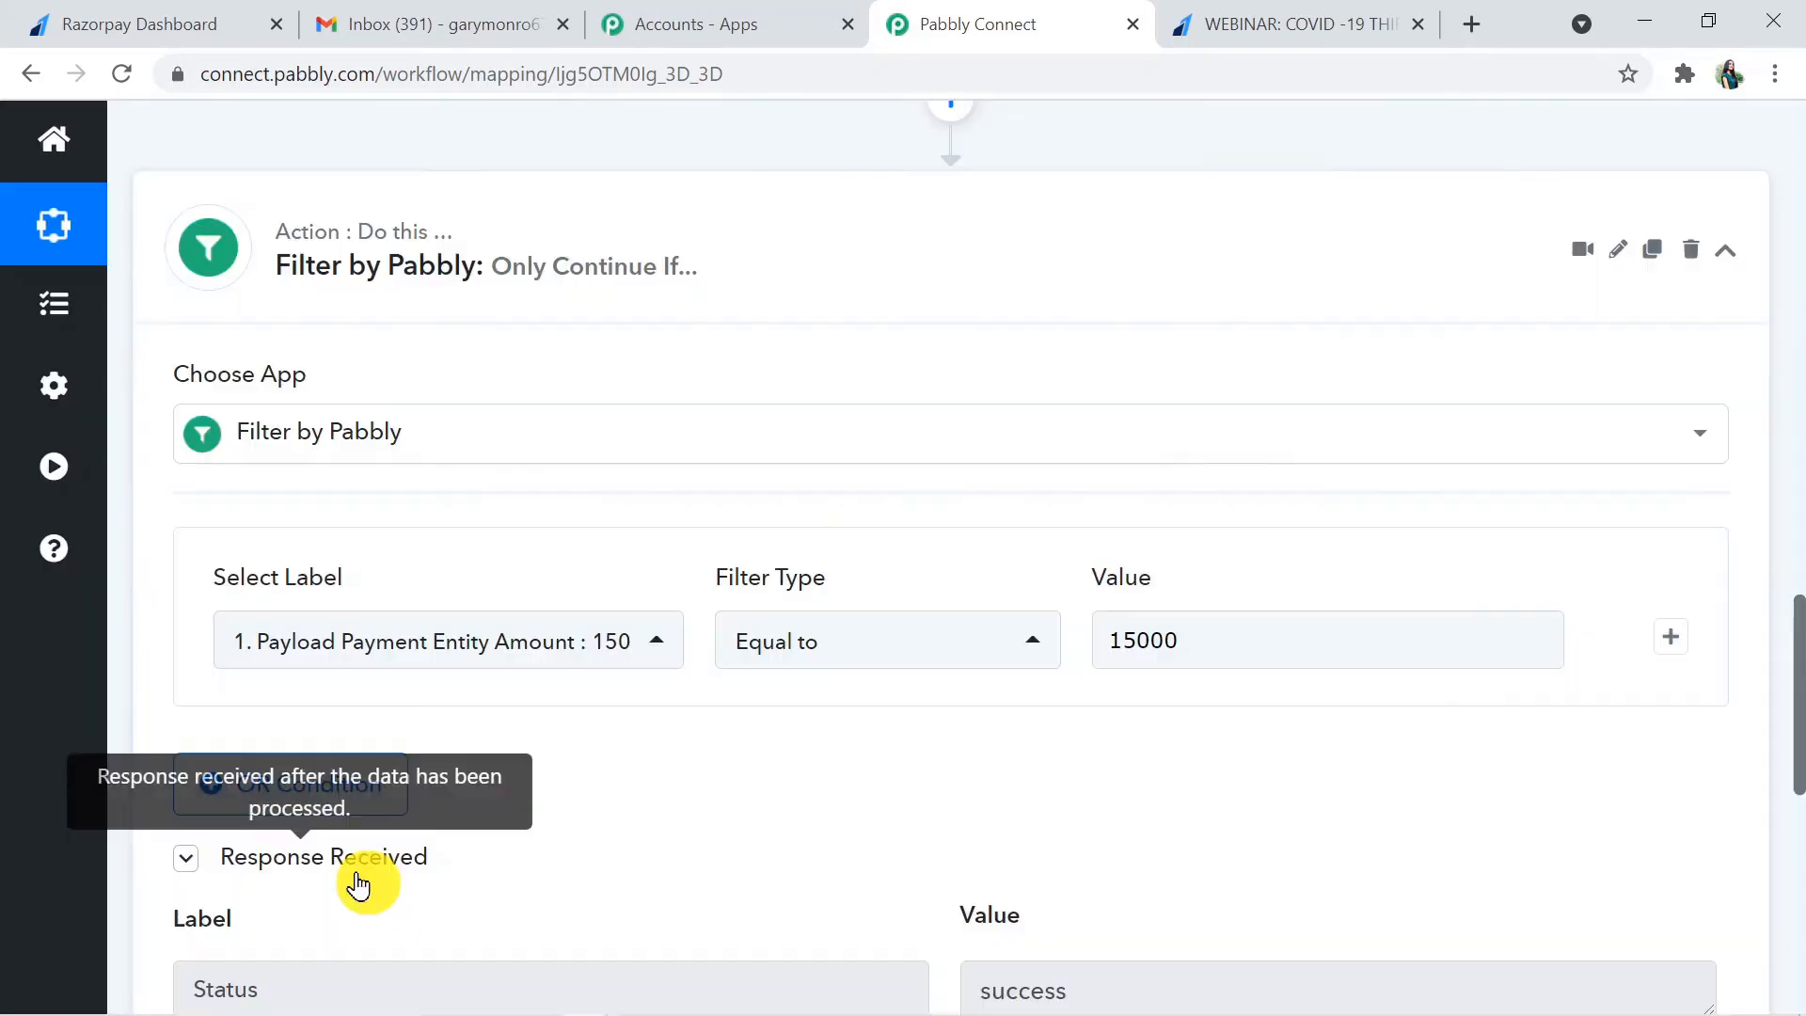
drag(1799, 668, 1802, 803)
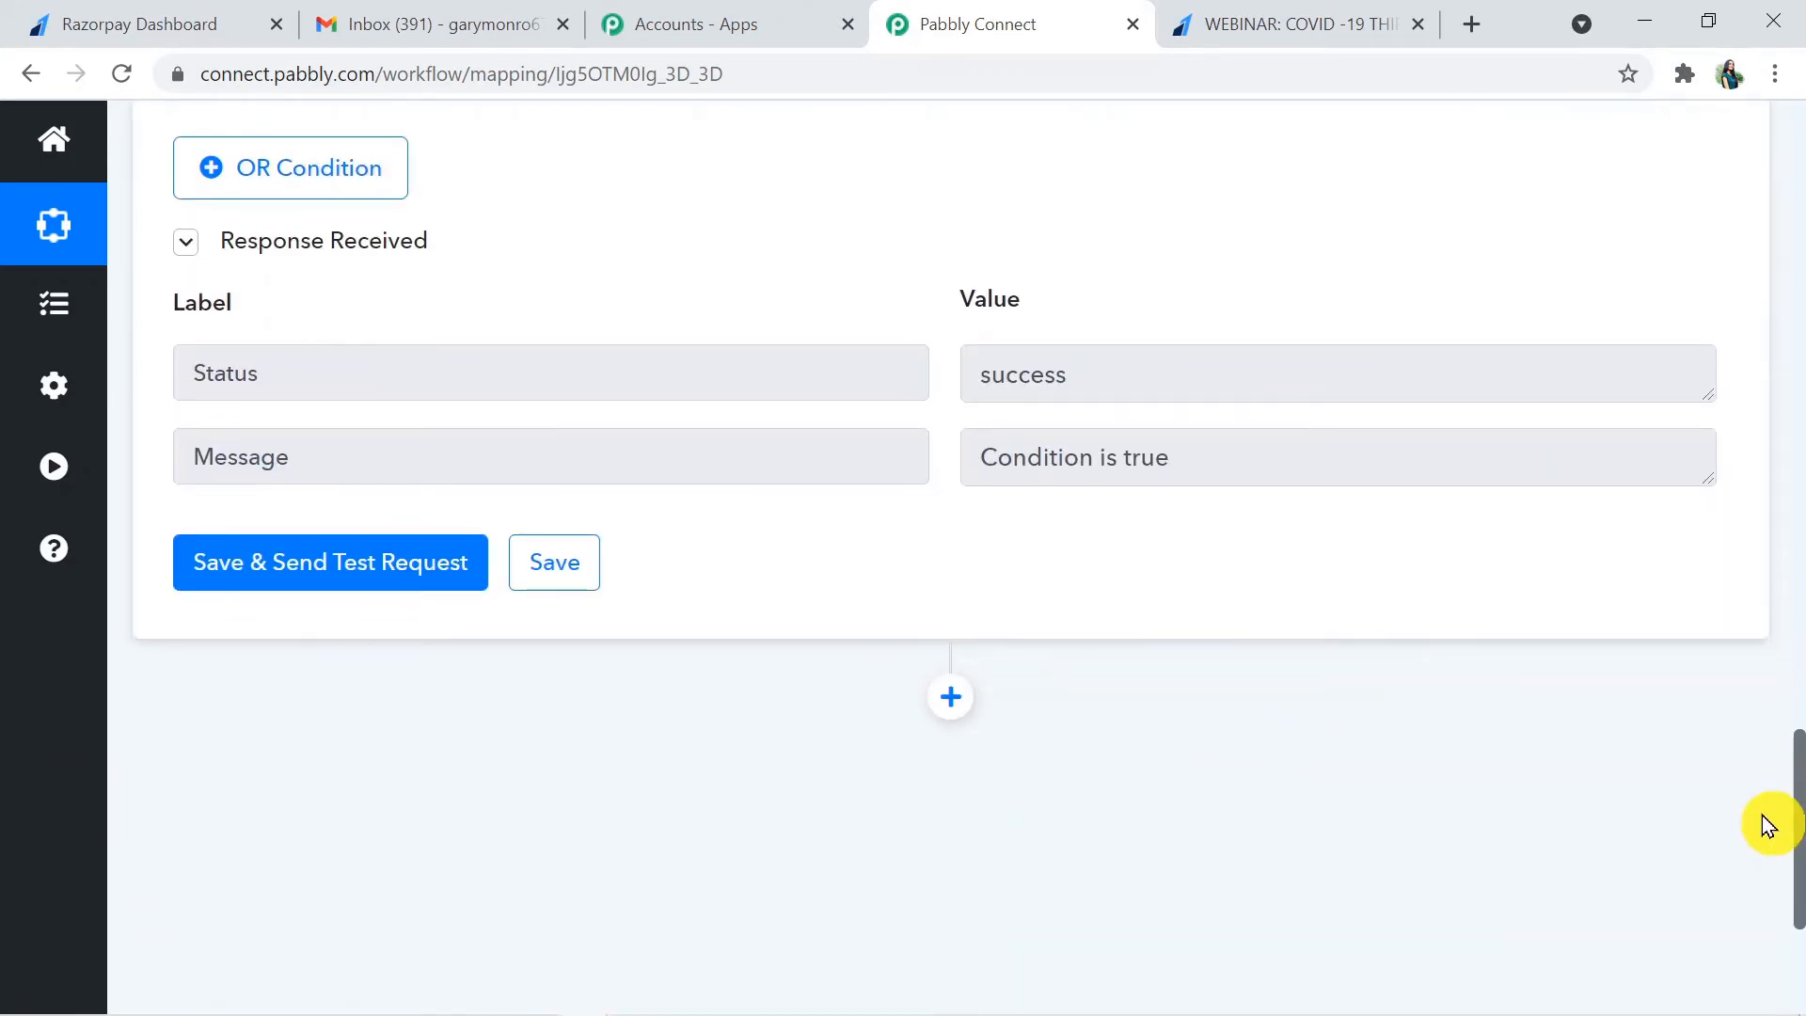
- Examine the amount entered as the filter condition's value, including its last two digits
drag(1799, 847, 1797, 756)
click(1183, 353)
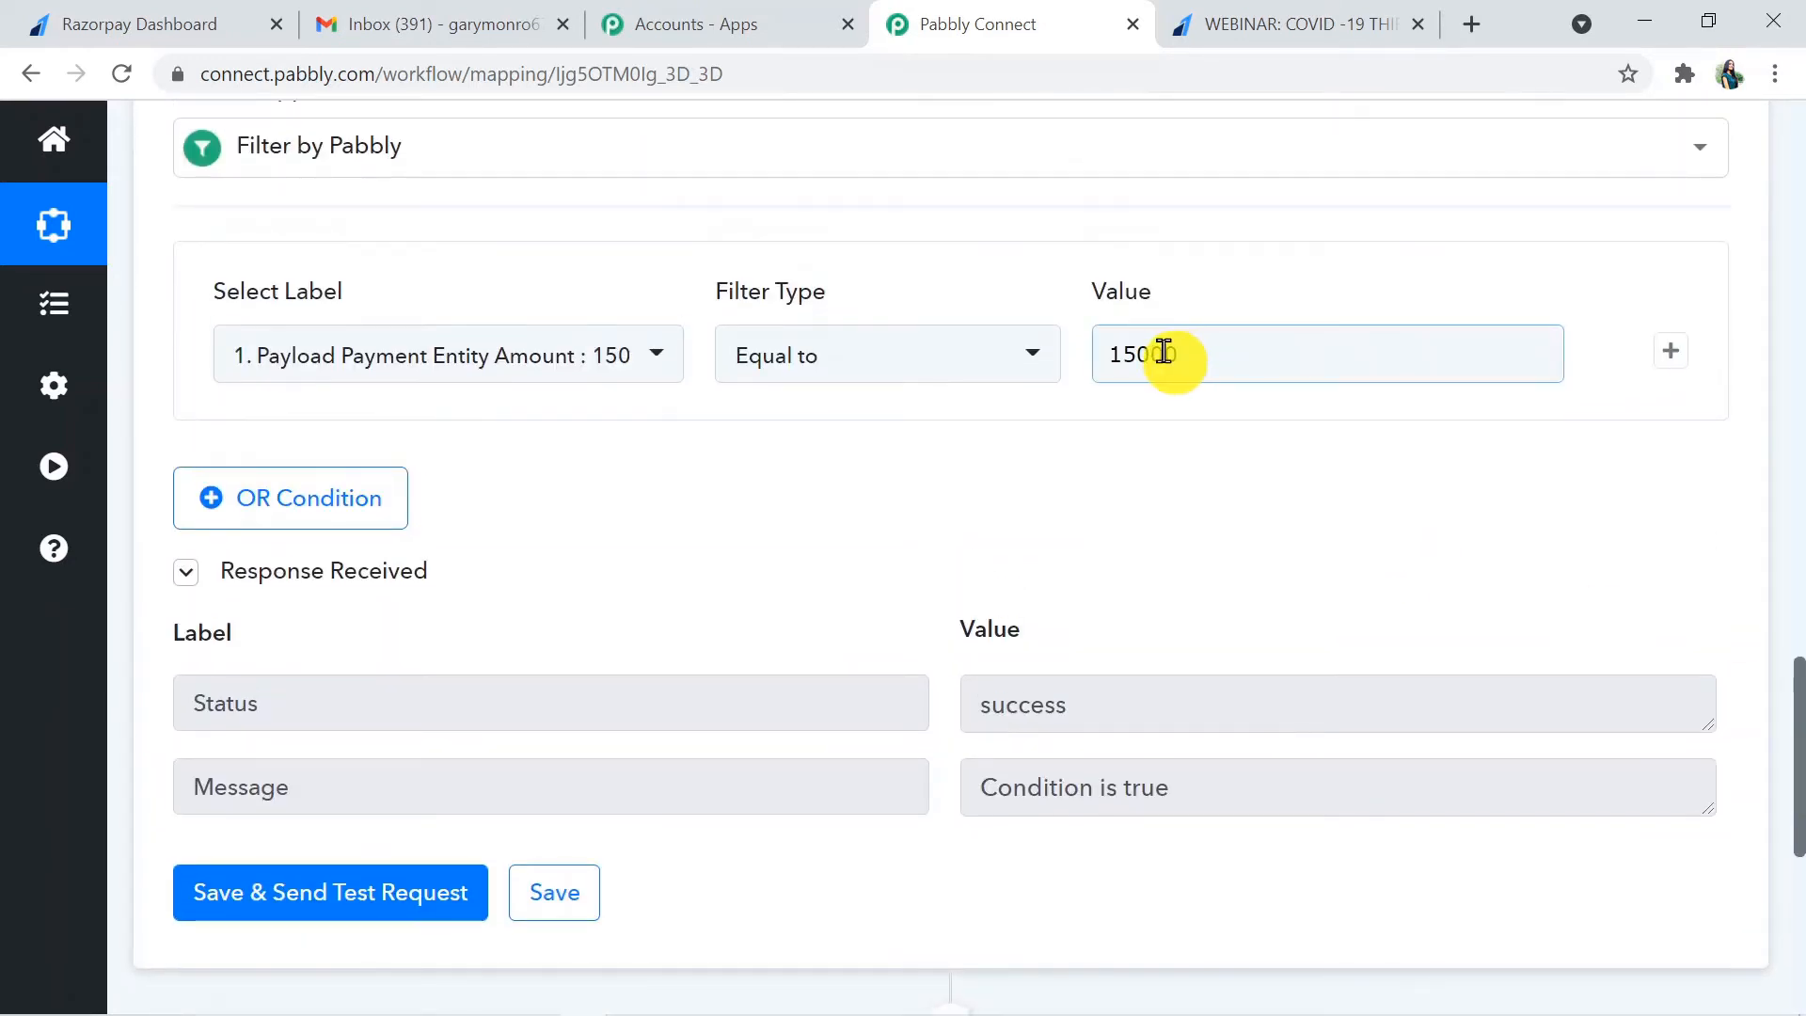
click(1308, 394)
drag(1154, 353, 1182, 351)
click(1025, 469)
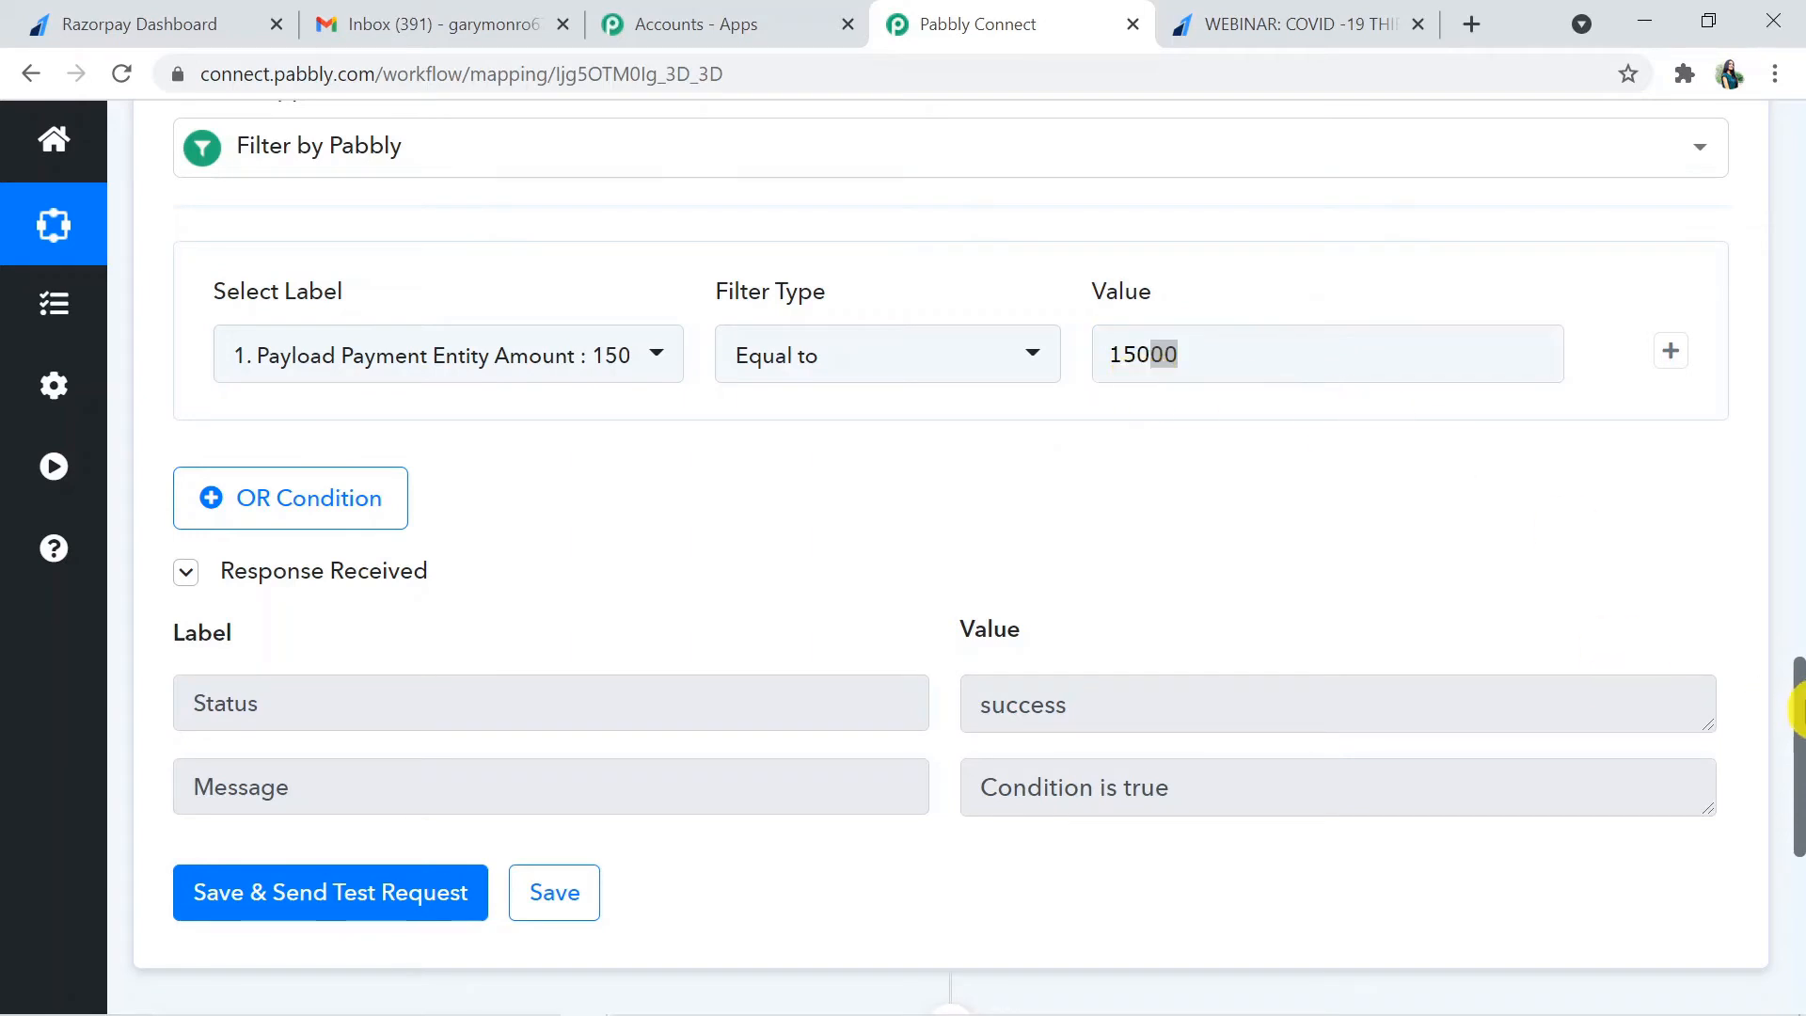
- Add a new action step after the filter and choose API by Pabbly as its app
drag(1798, 729, 1799, 809)
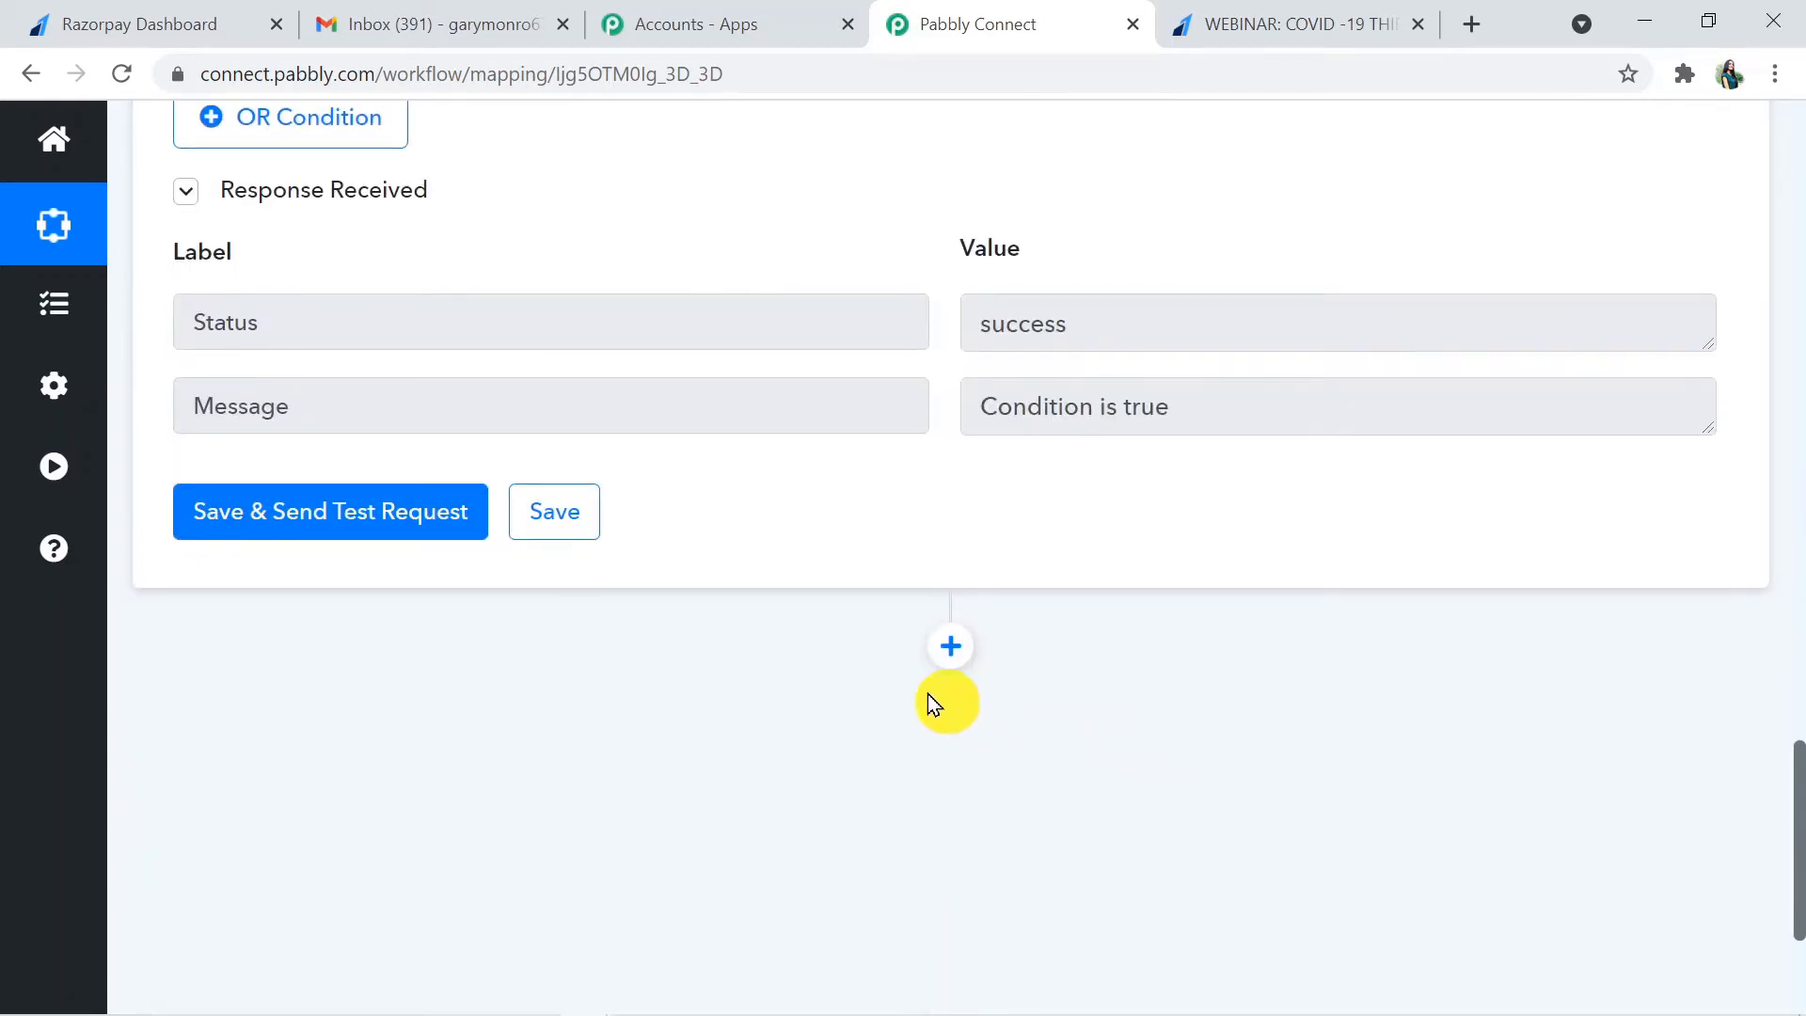
click(948, 647)
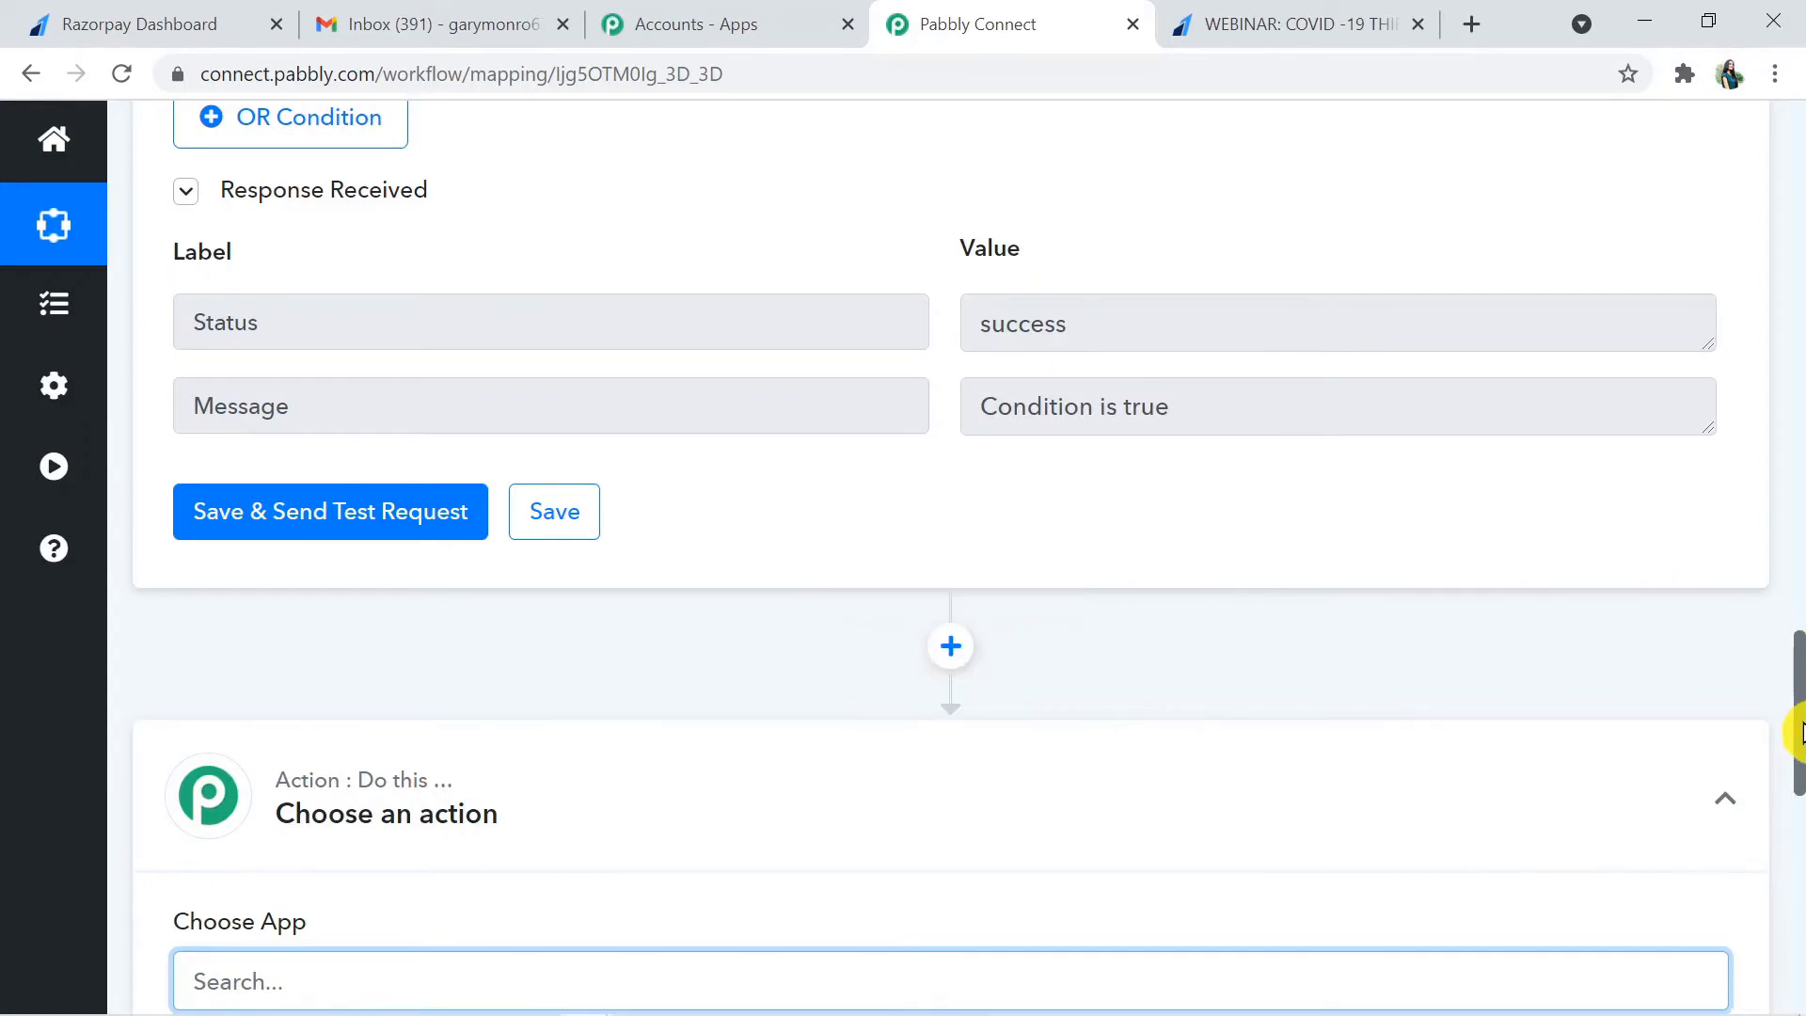
drag(1799, 729, 1799, 786)
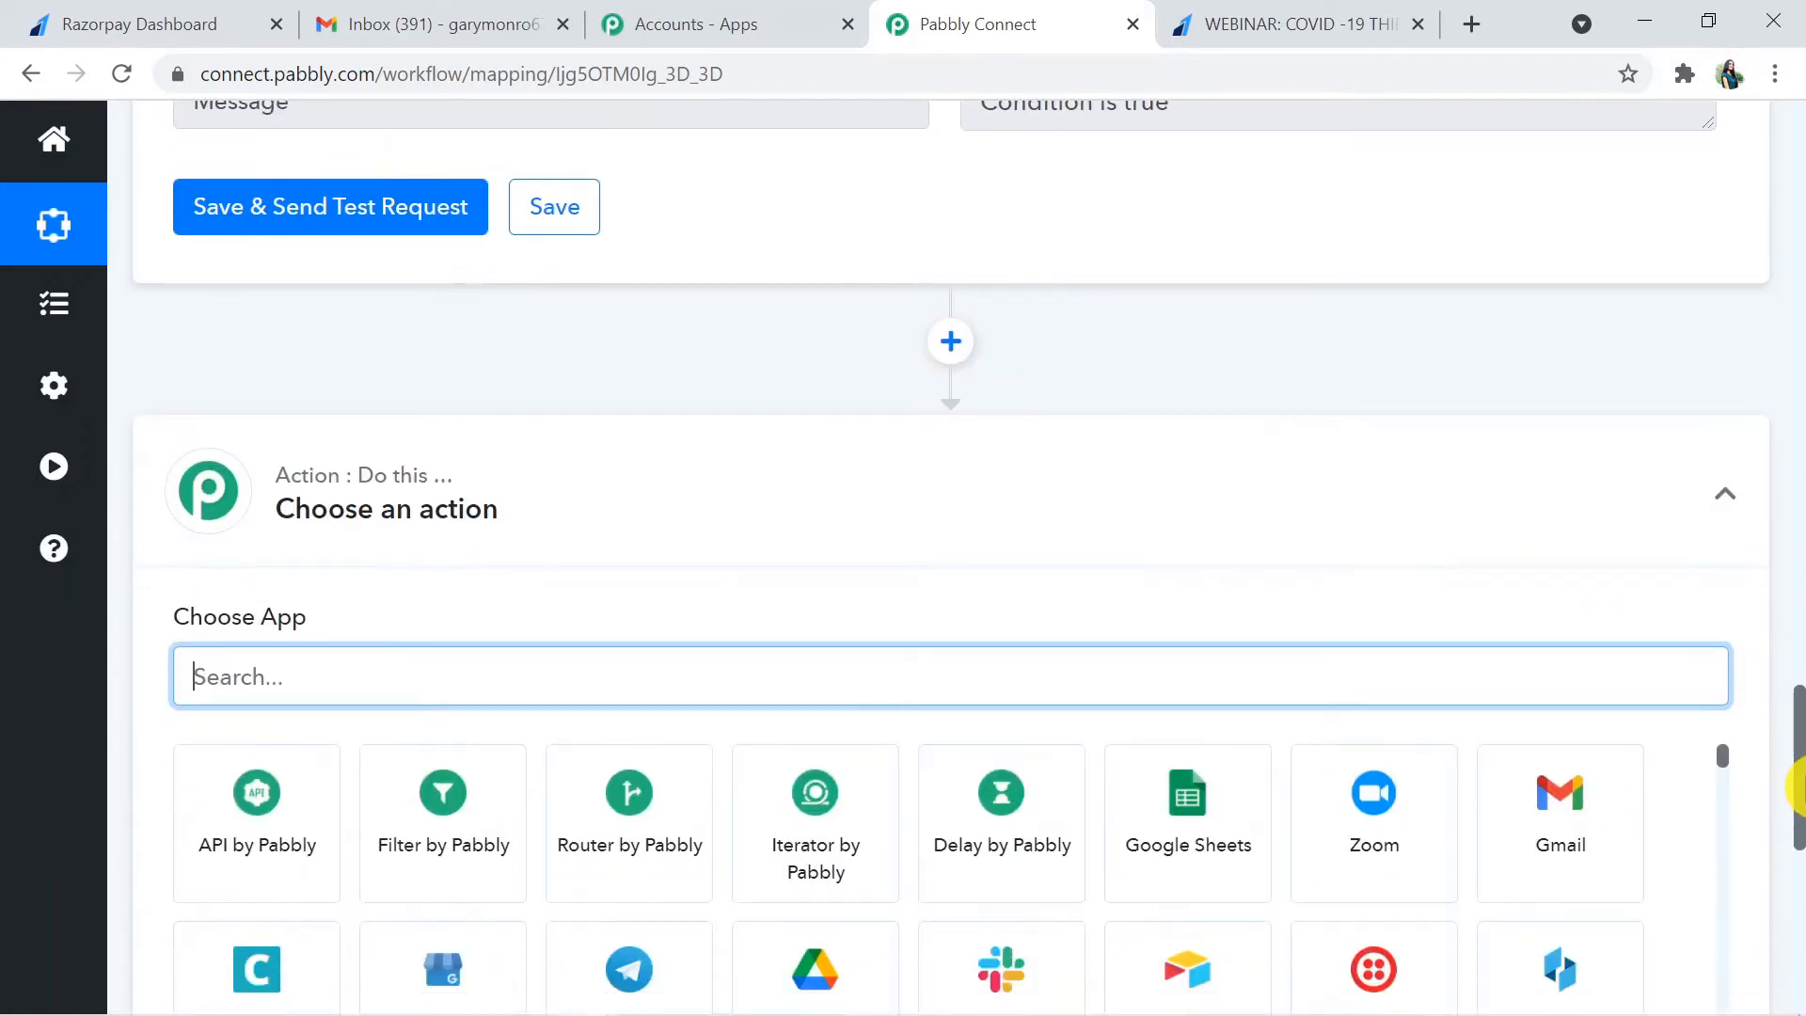
click(250, 839)
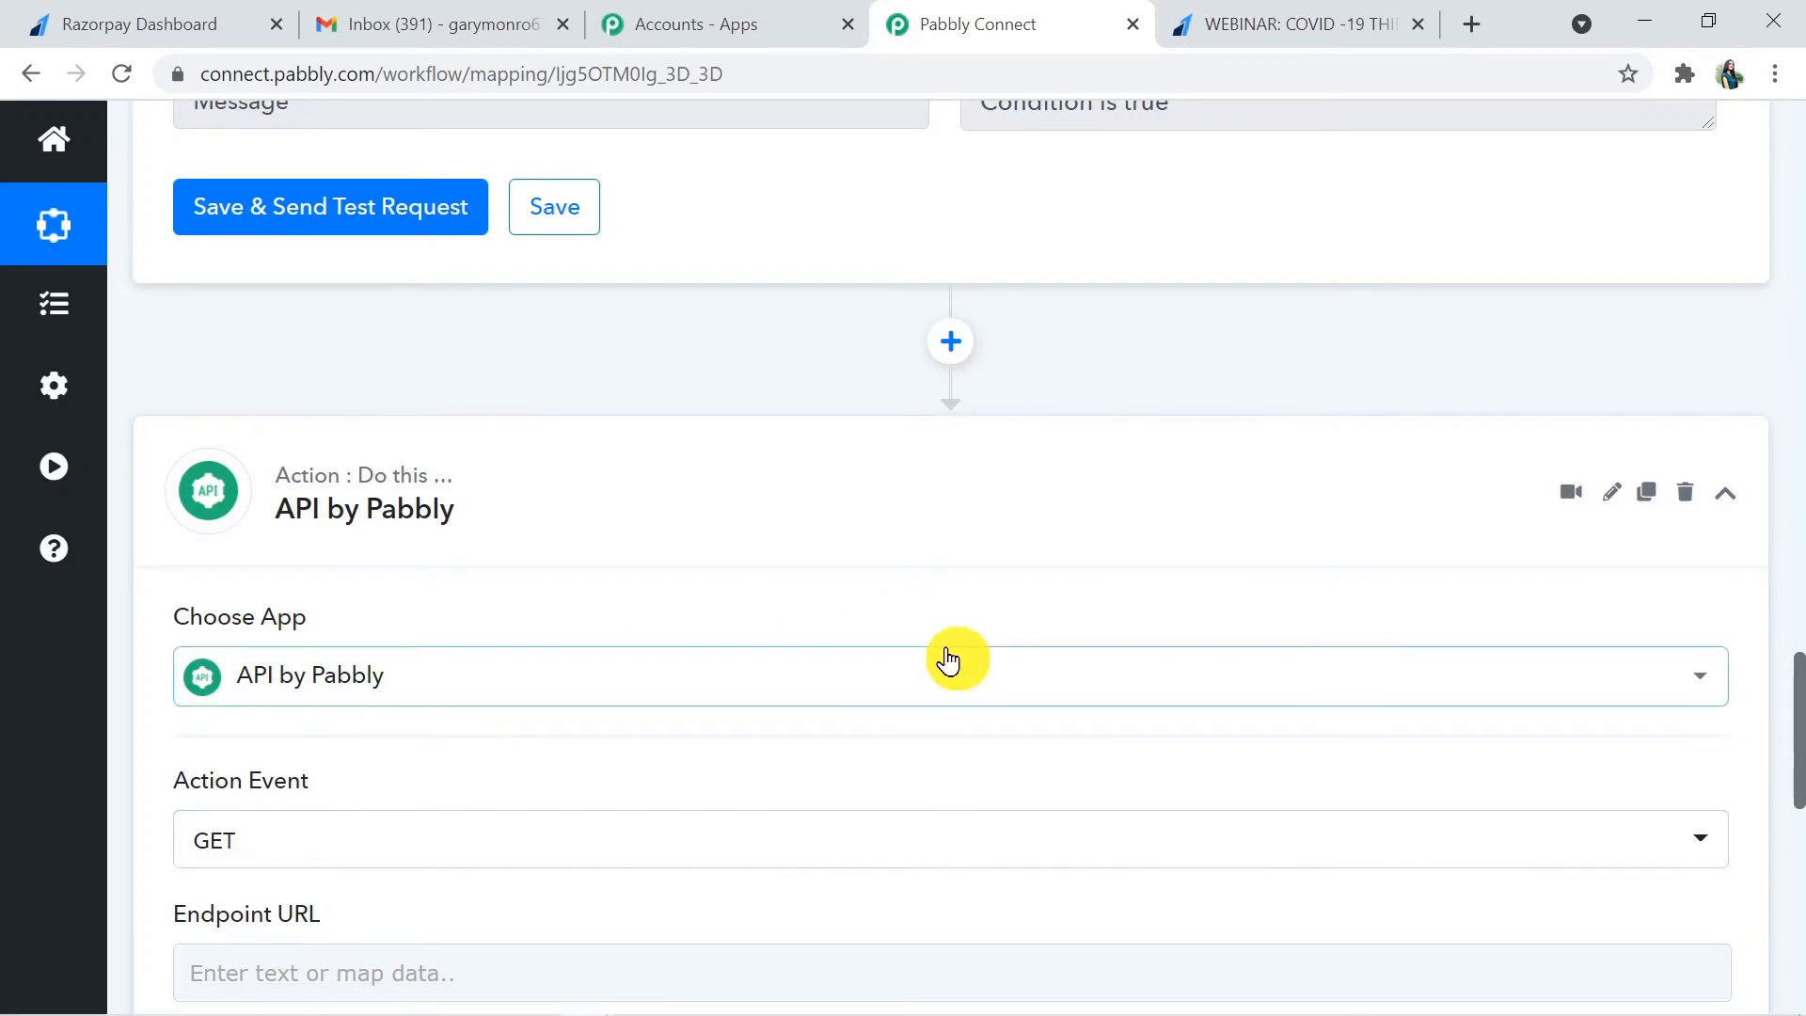
drag(1799, 705, 1799, 734)
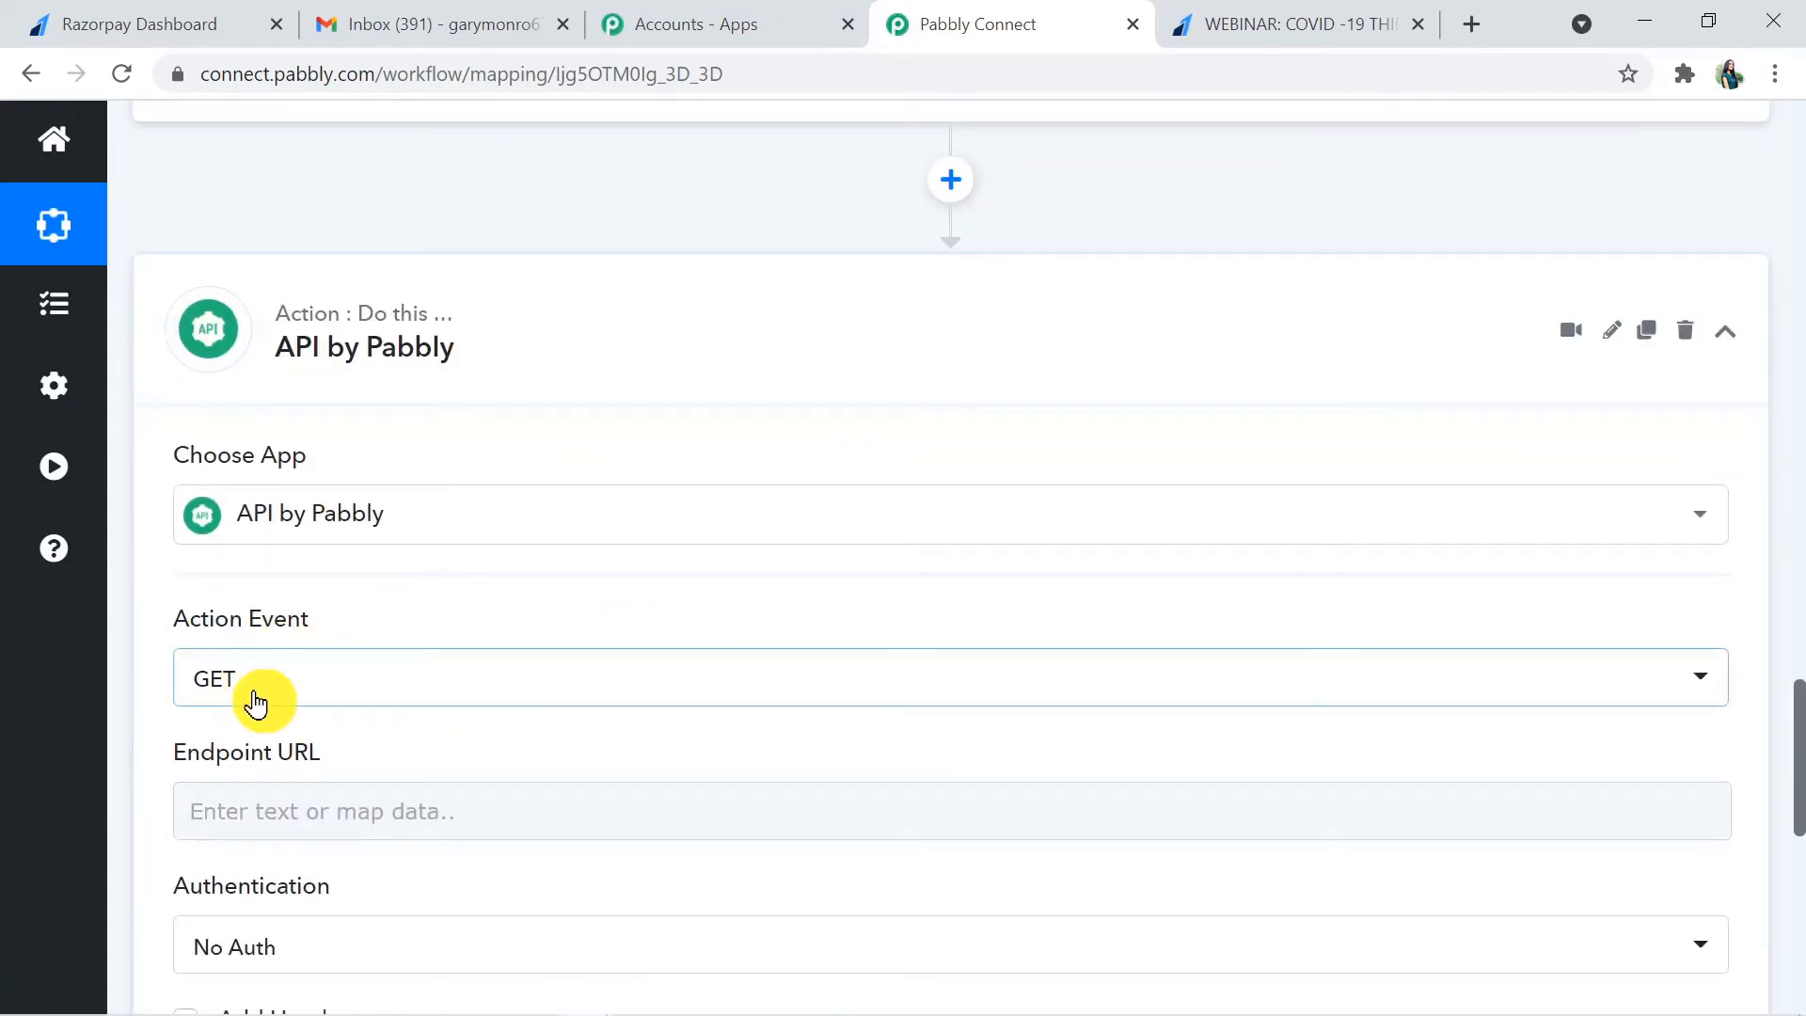
key(ctrl+l)
click(306, 815)
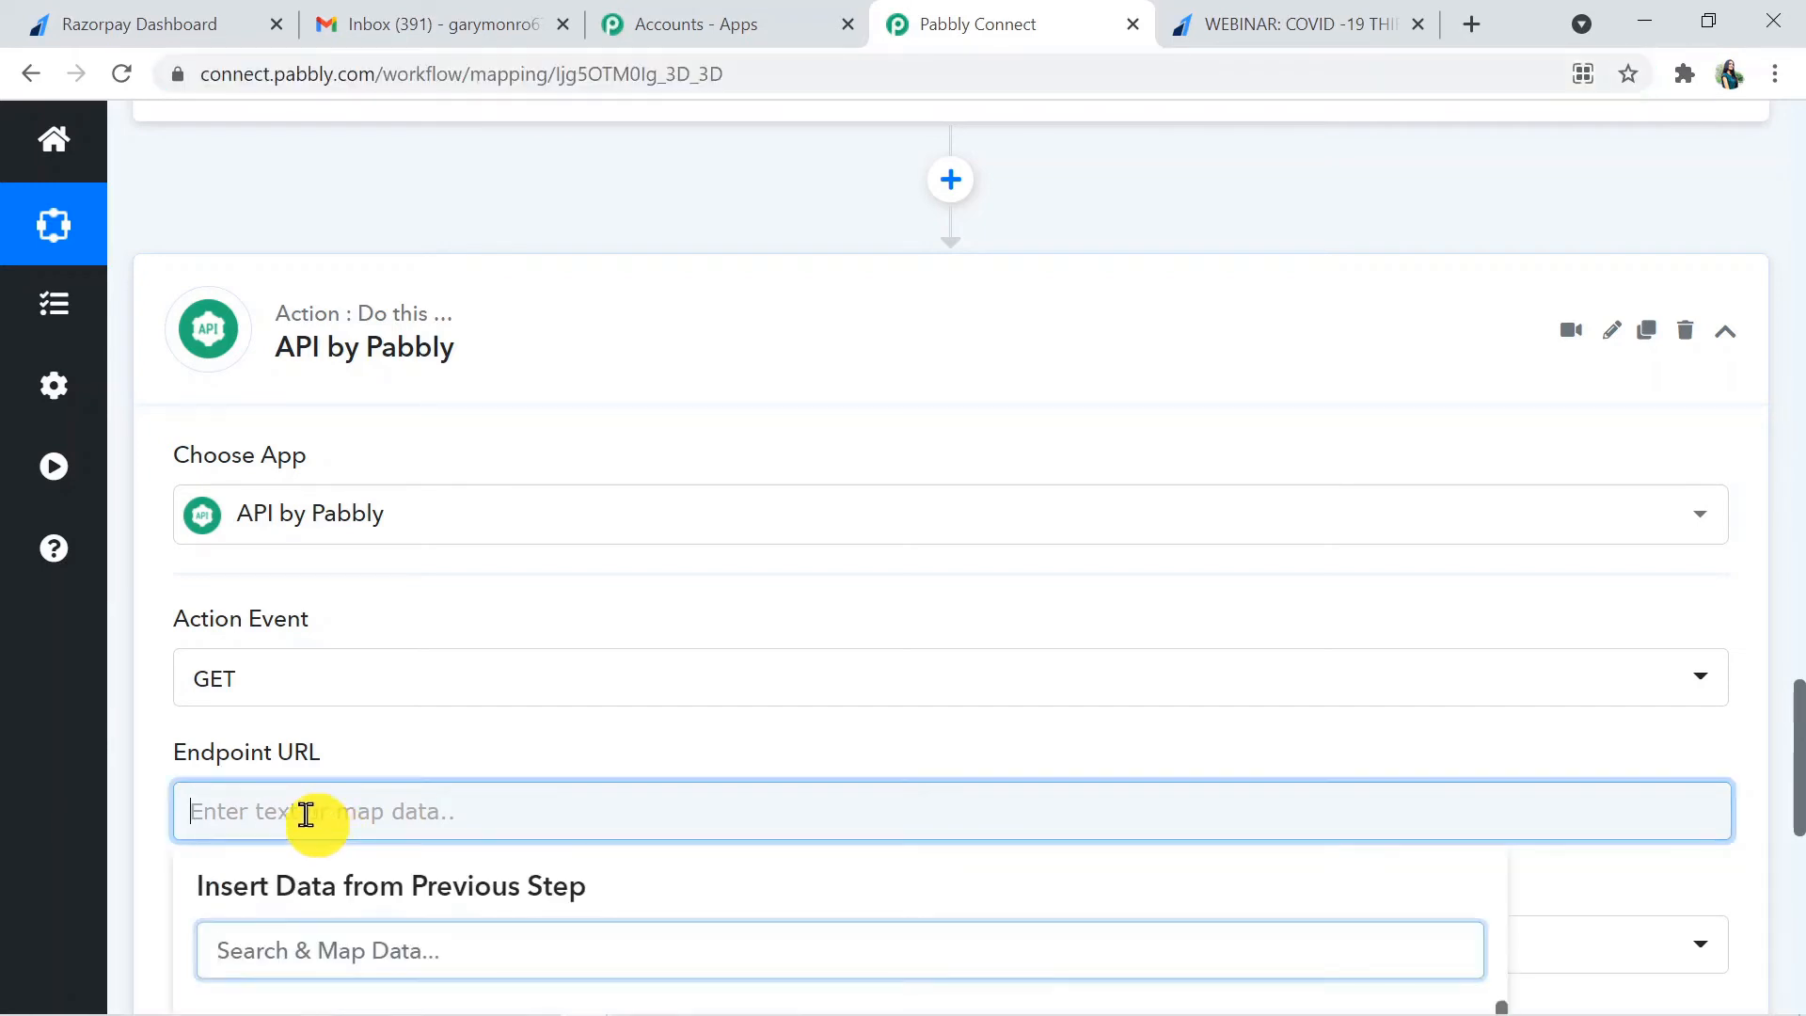
text(https://forms.pabbly.com/api/trim_amount)
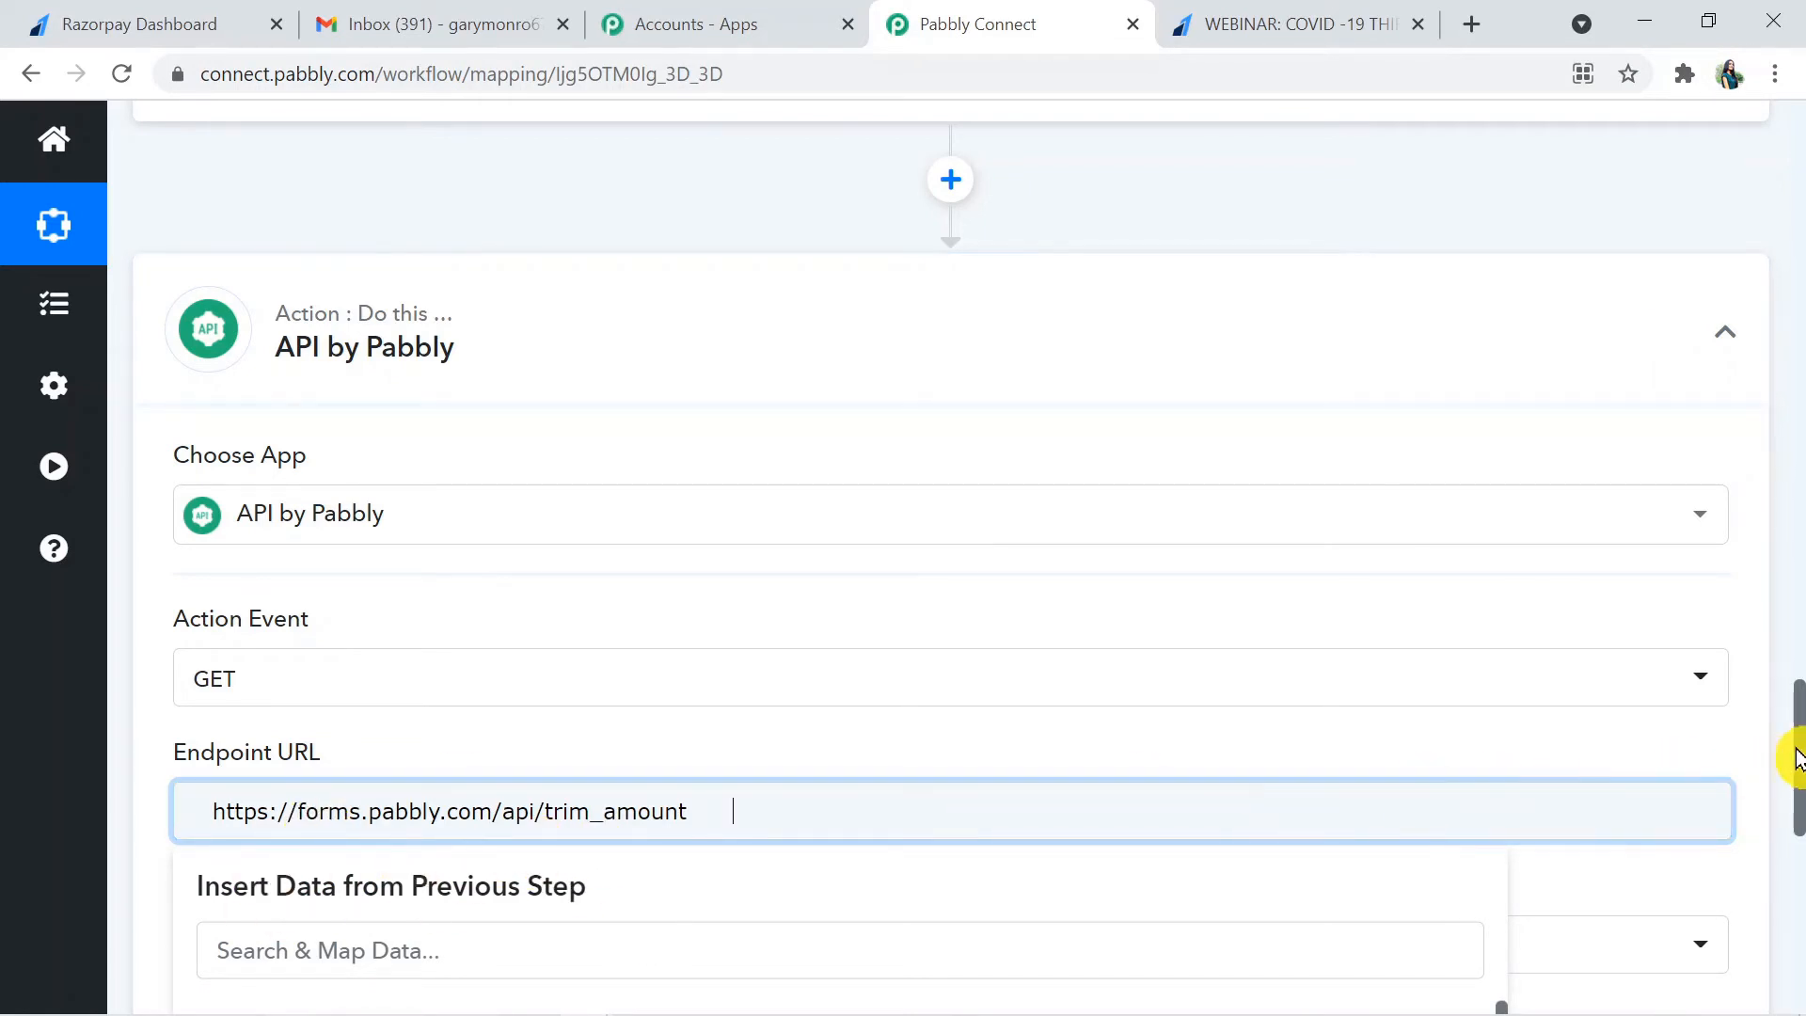
drag(1797, 762, 1795, 847)
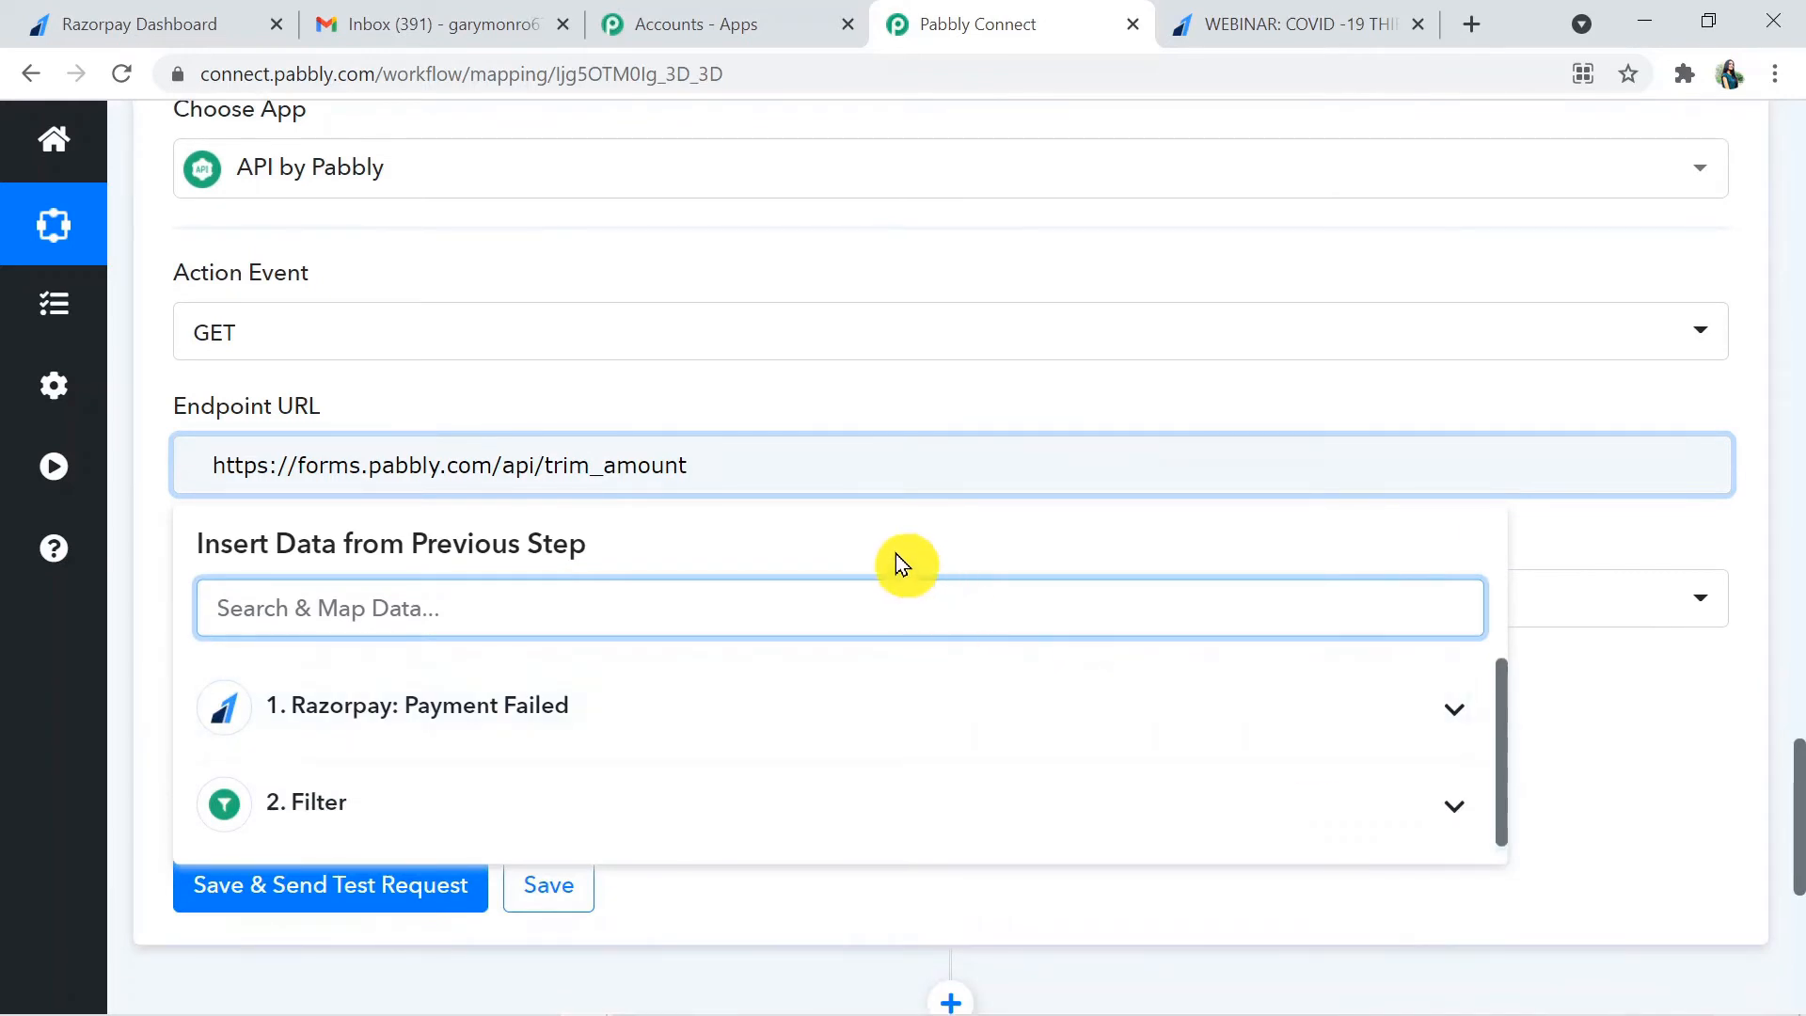
click(1595, 723)
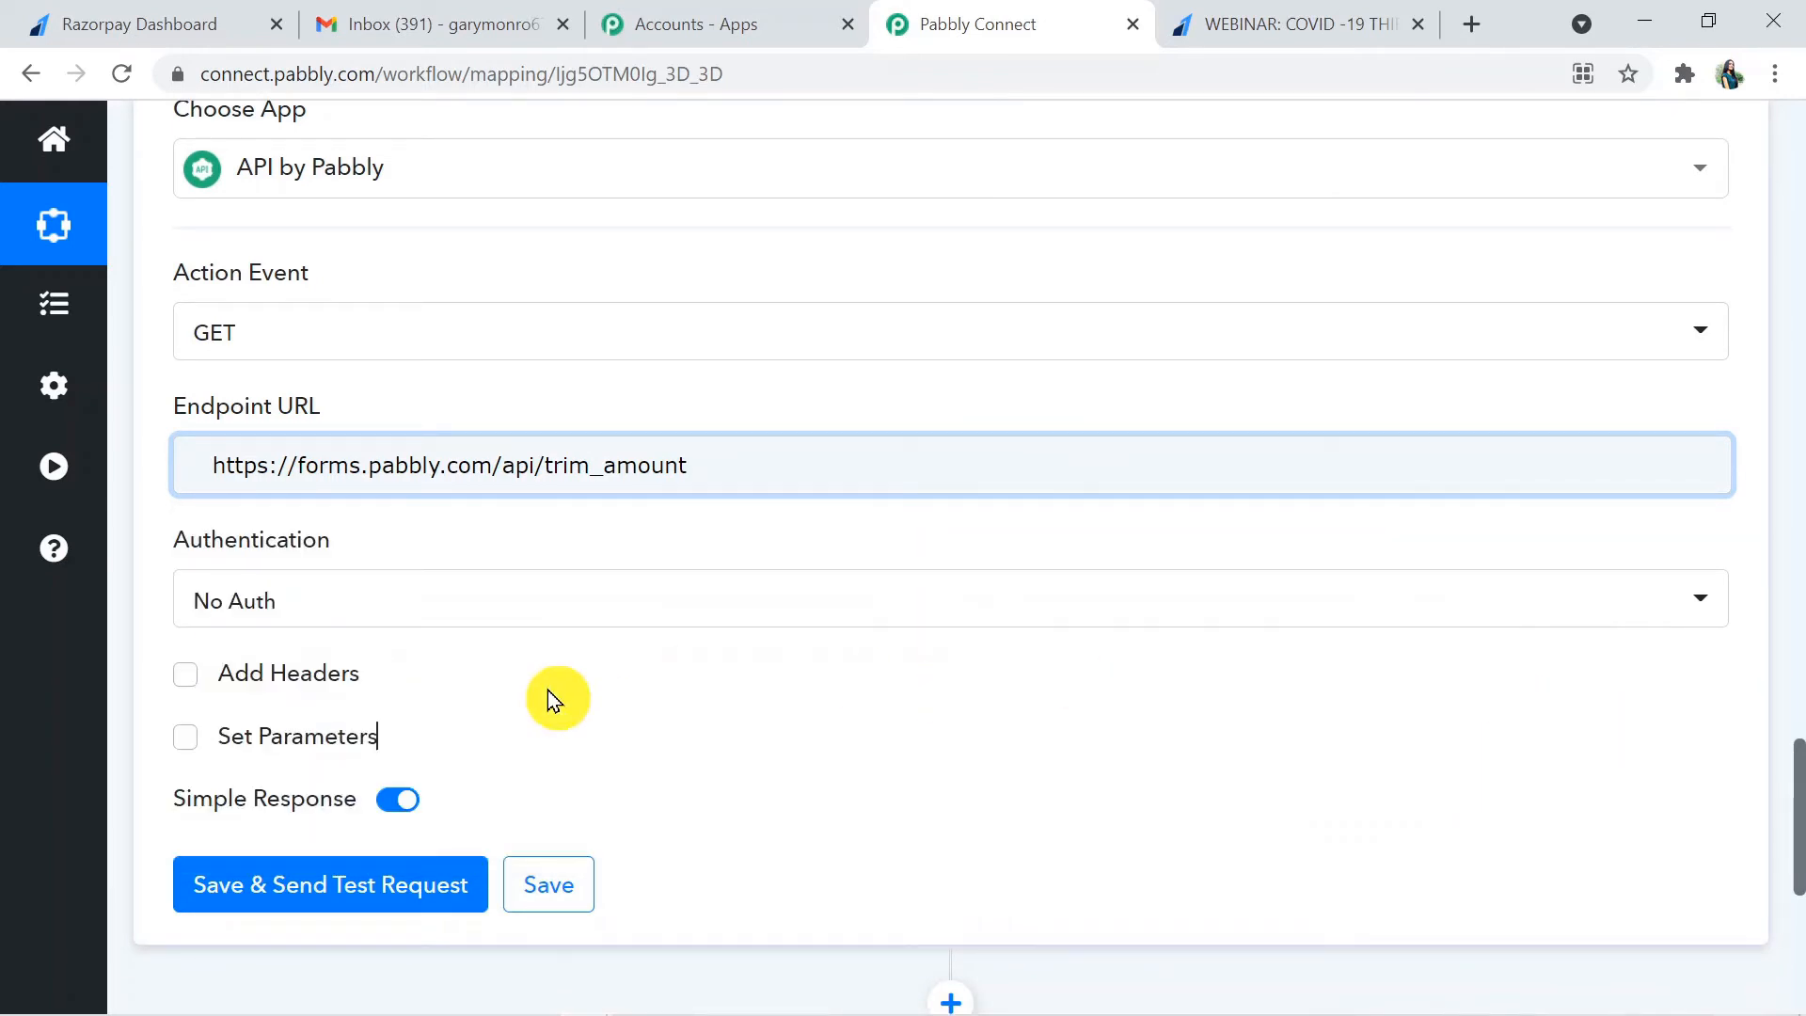
- Enable Set Parameters and add a parameter labelled "amount" mapped to the Razorpay step's Payload Payment Entity Amount
click(186, 737)
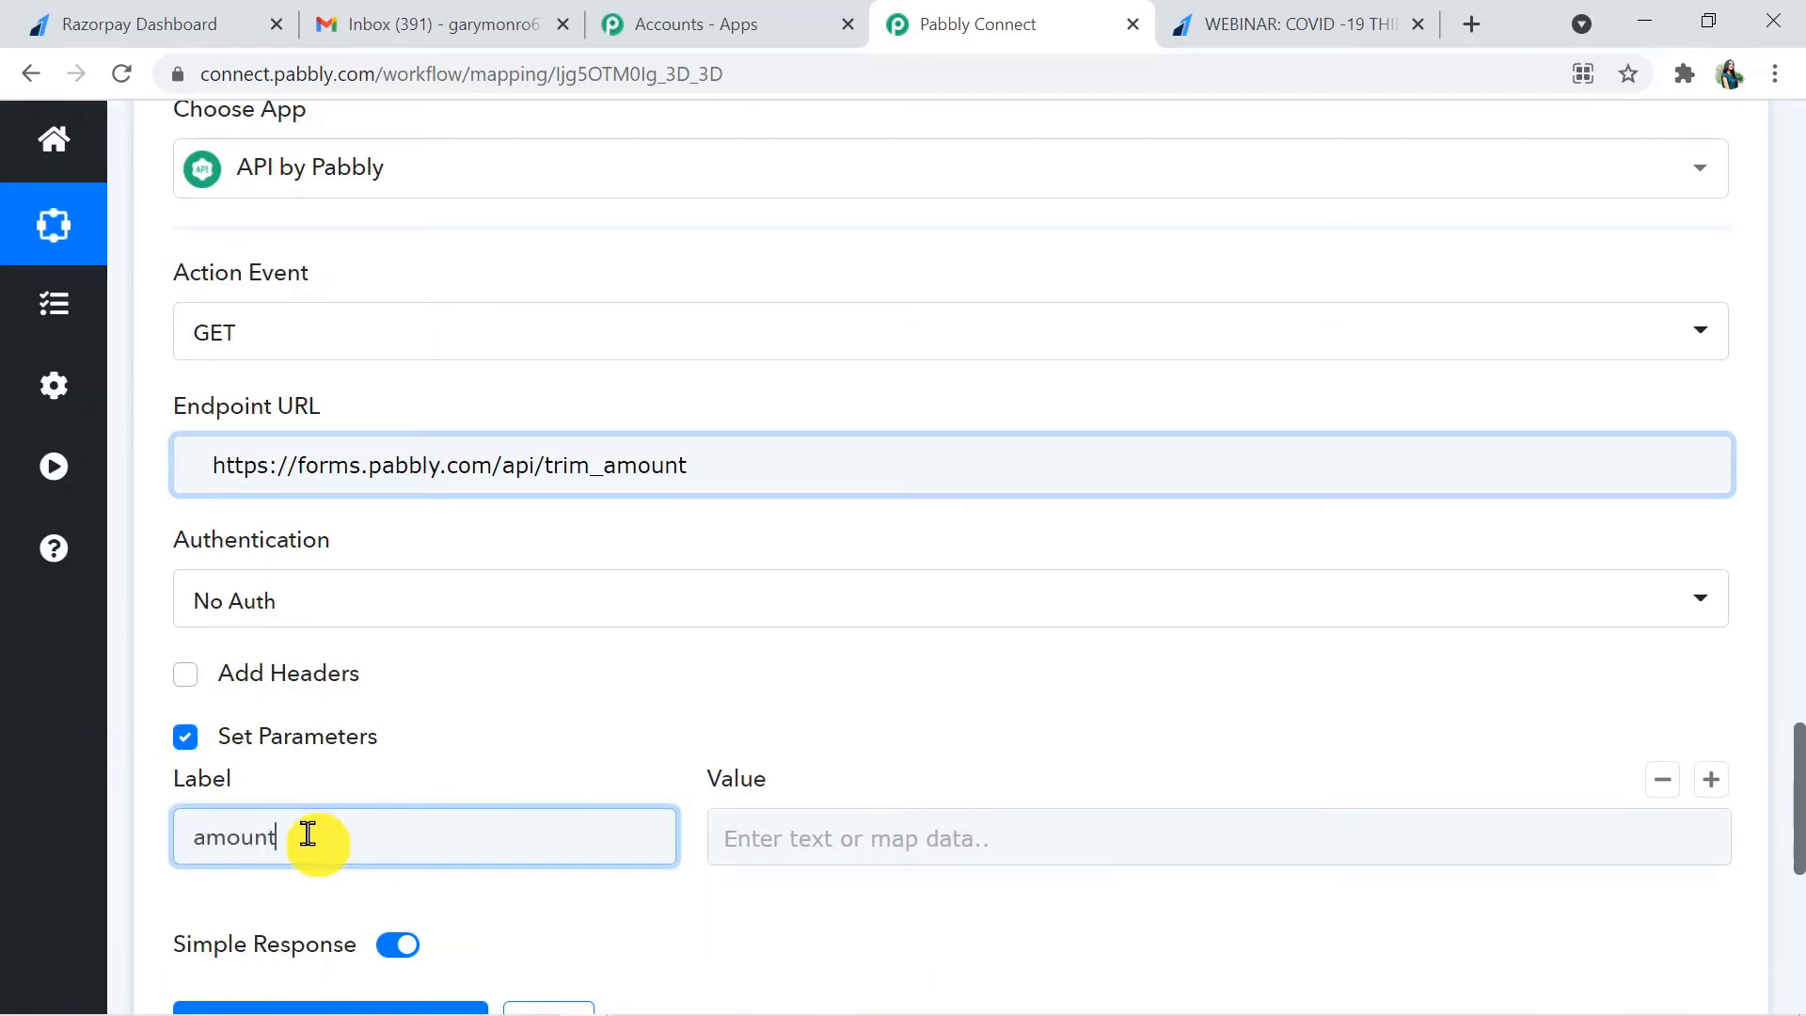
click(930, 852)
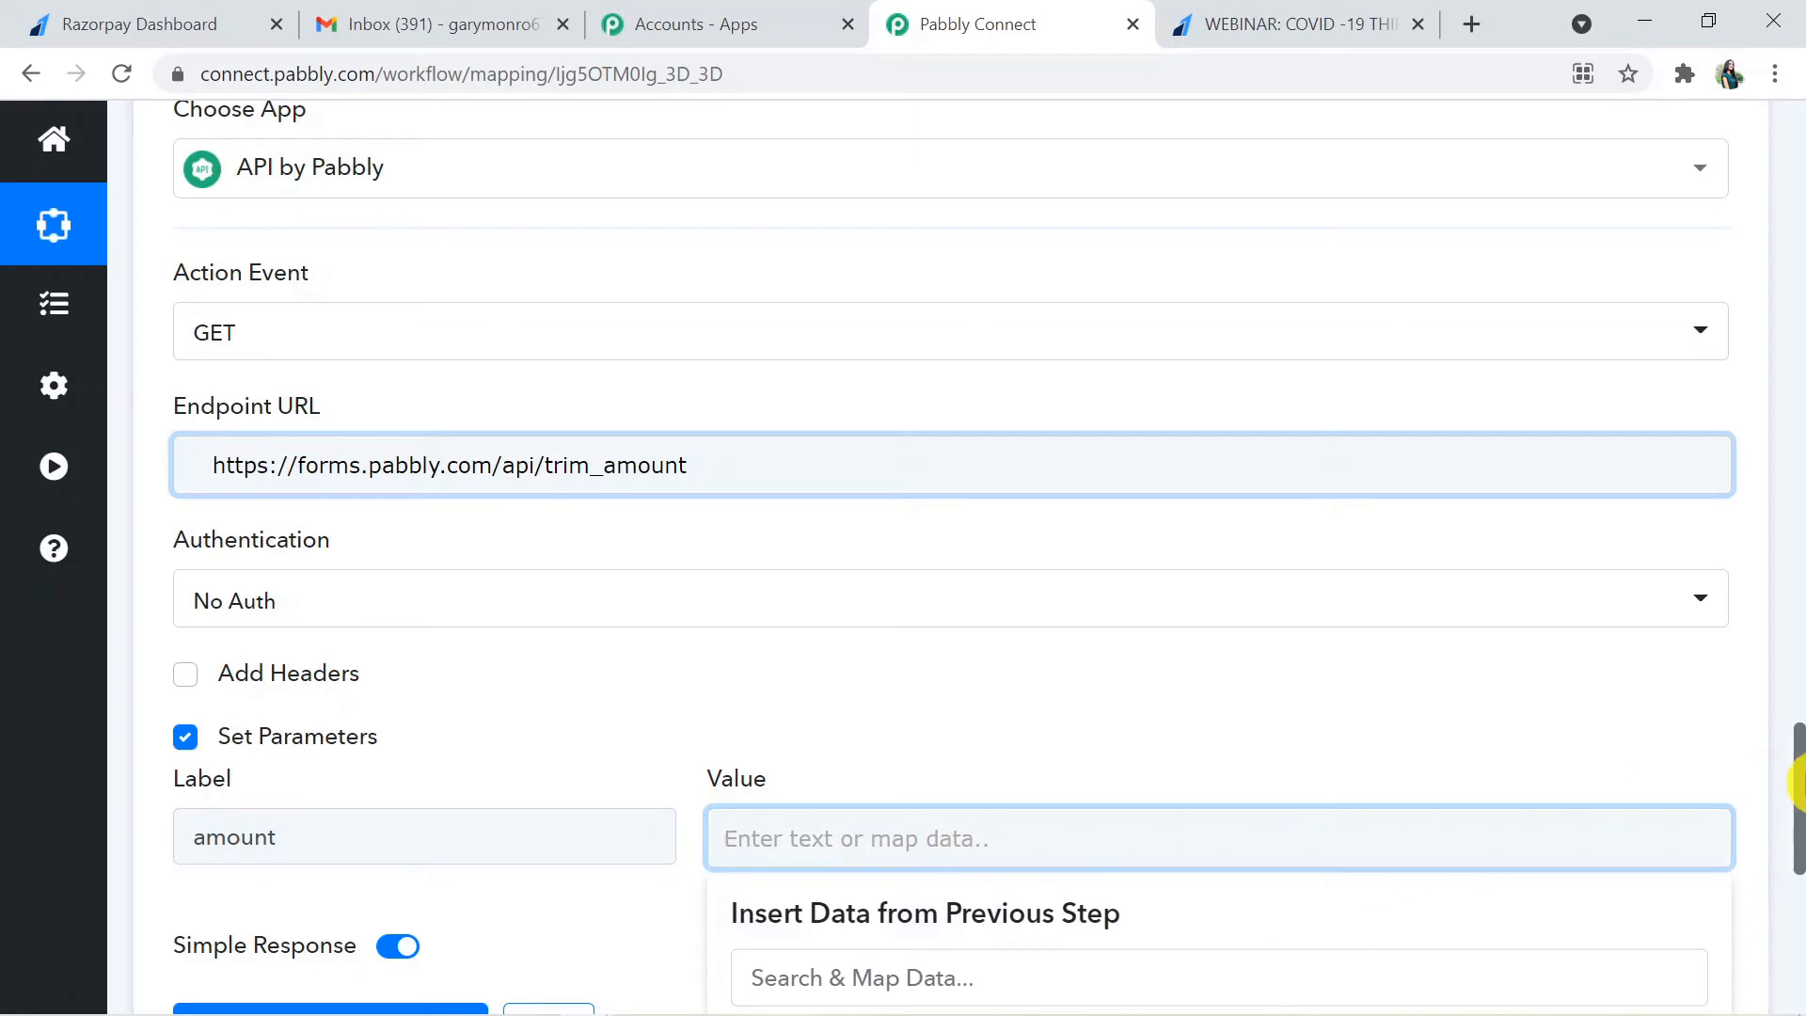
scroll(1793, 842, down, 3)
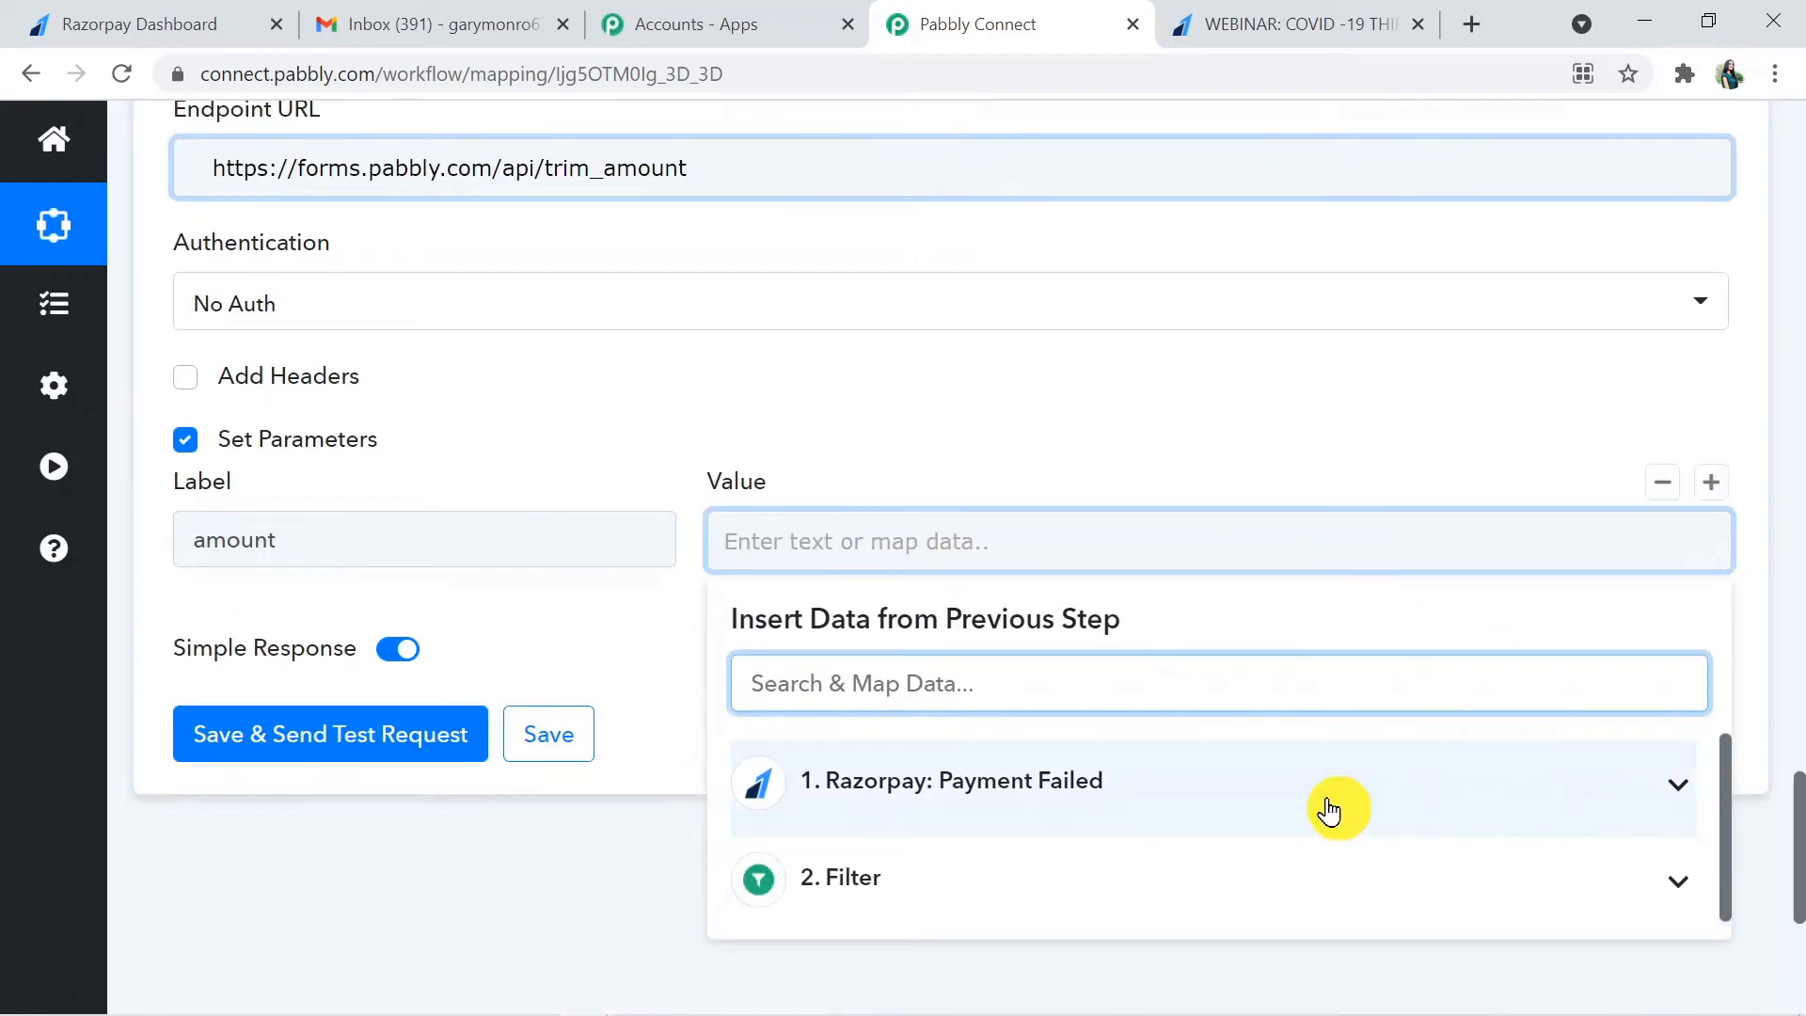
click(1329, 811)
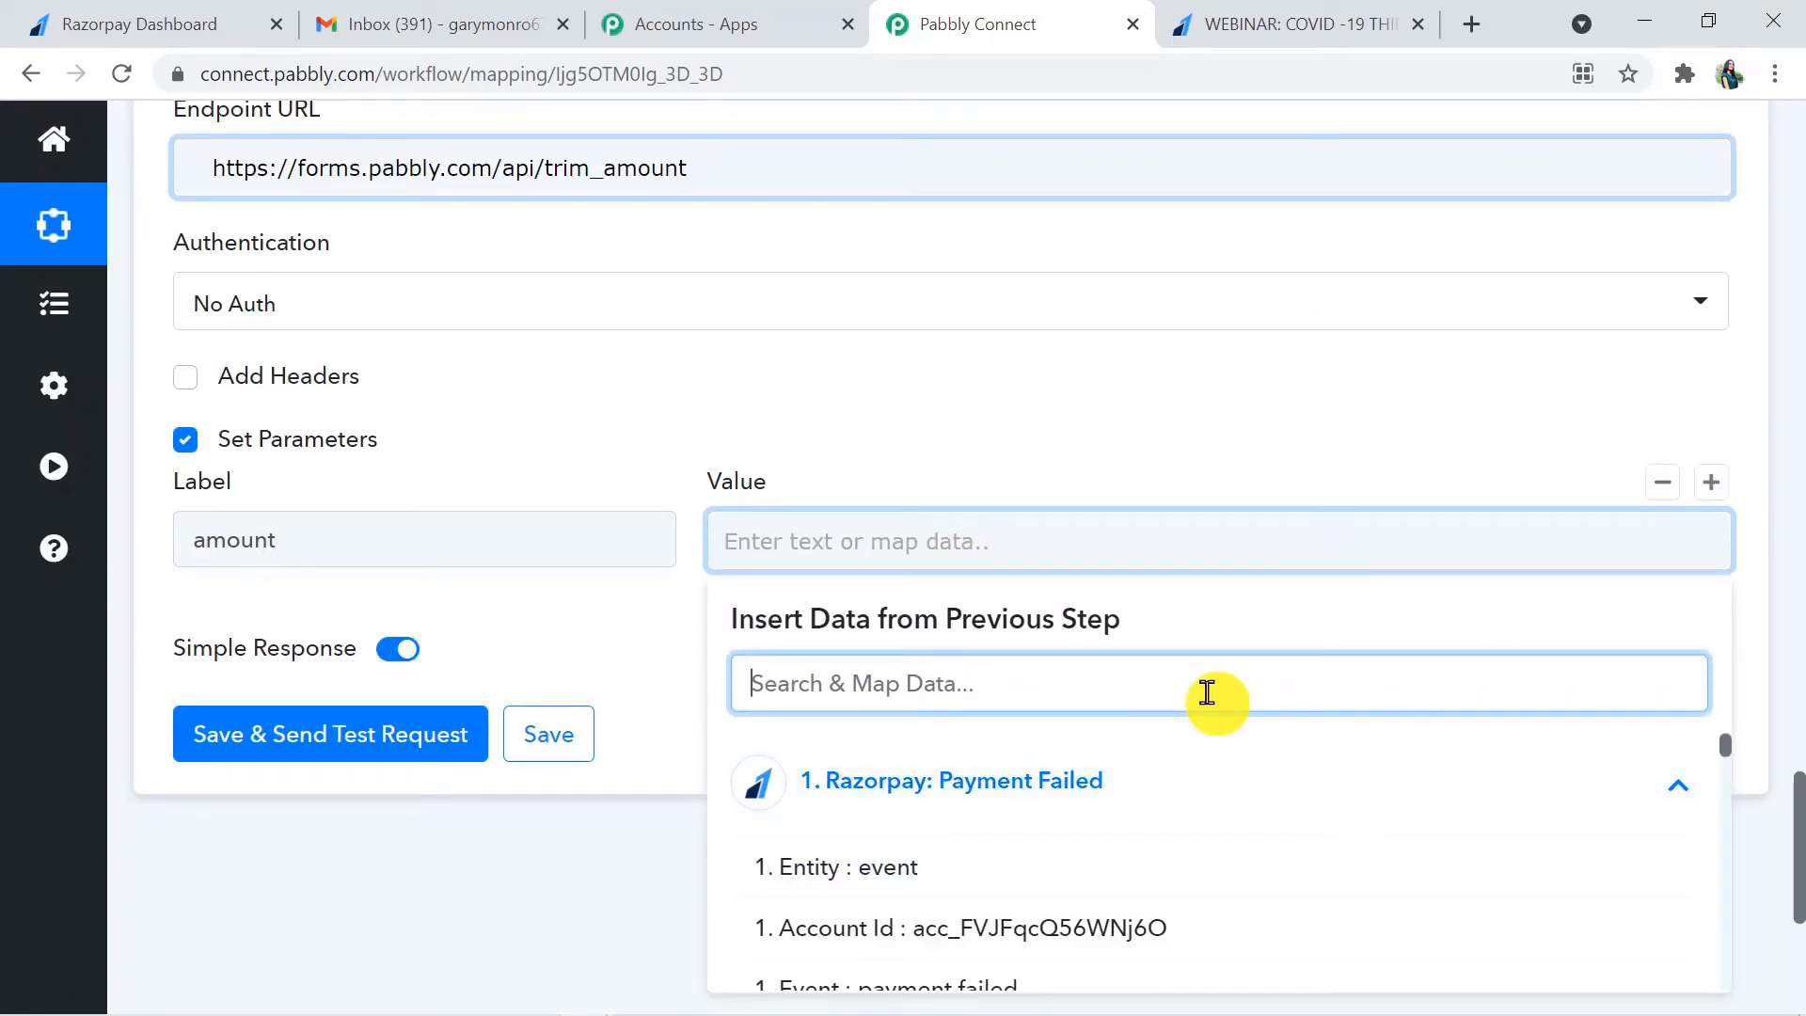
text(amo)
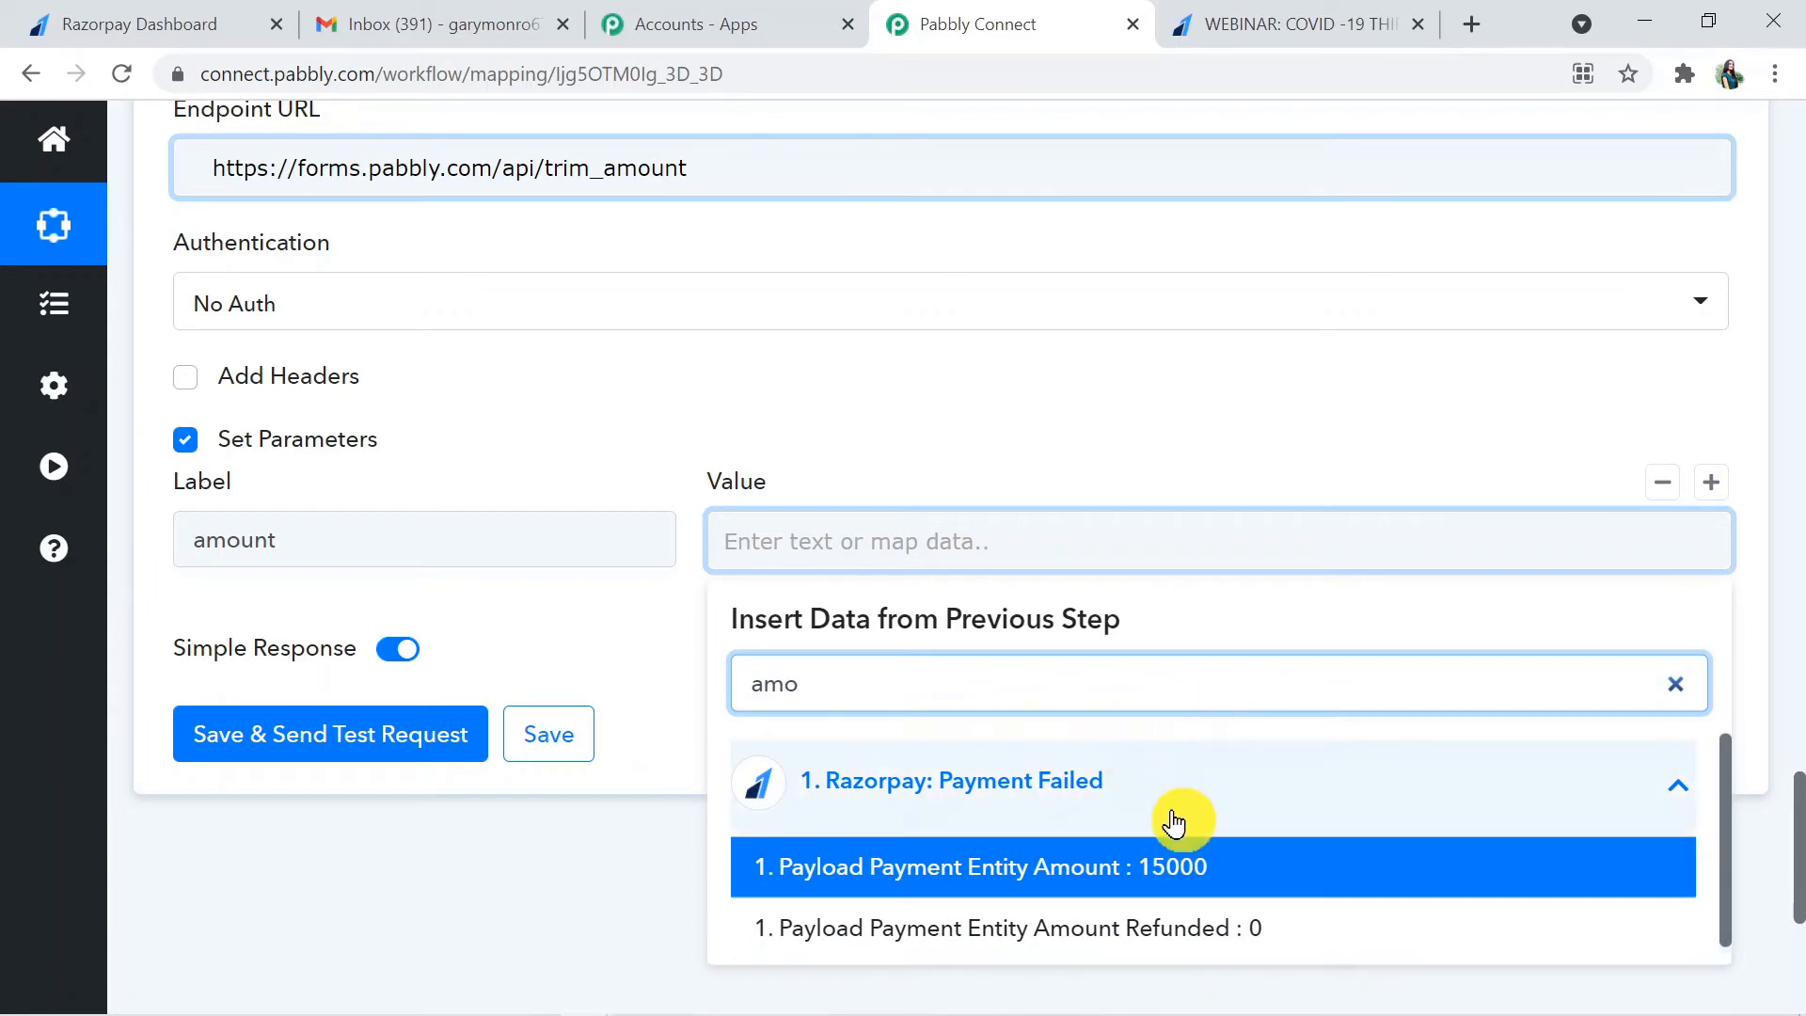
click(1157, 861)
click(459, 894)
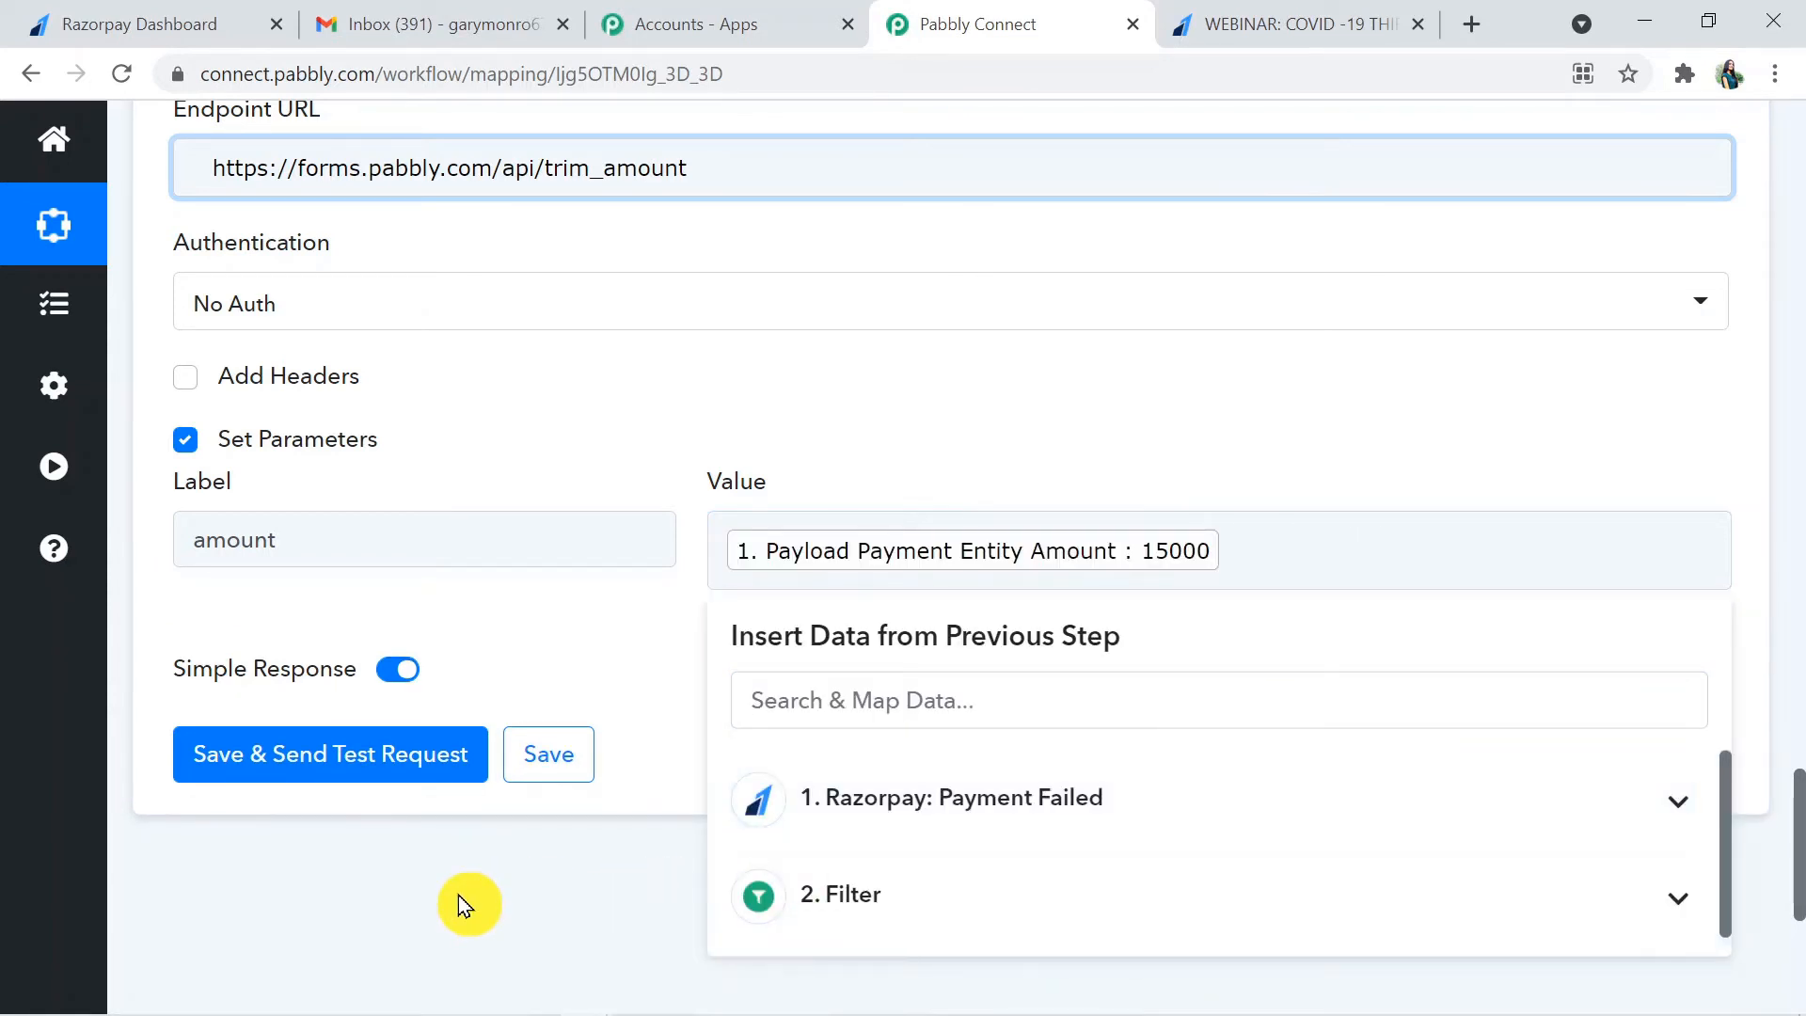
- Save the API step, send its test request, and check the Amount value in the response received
click(310, 758)
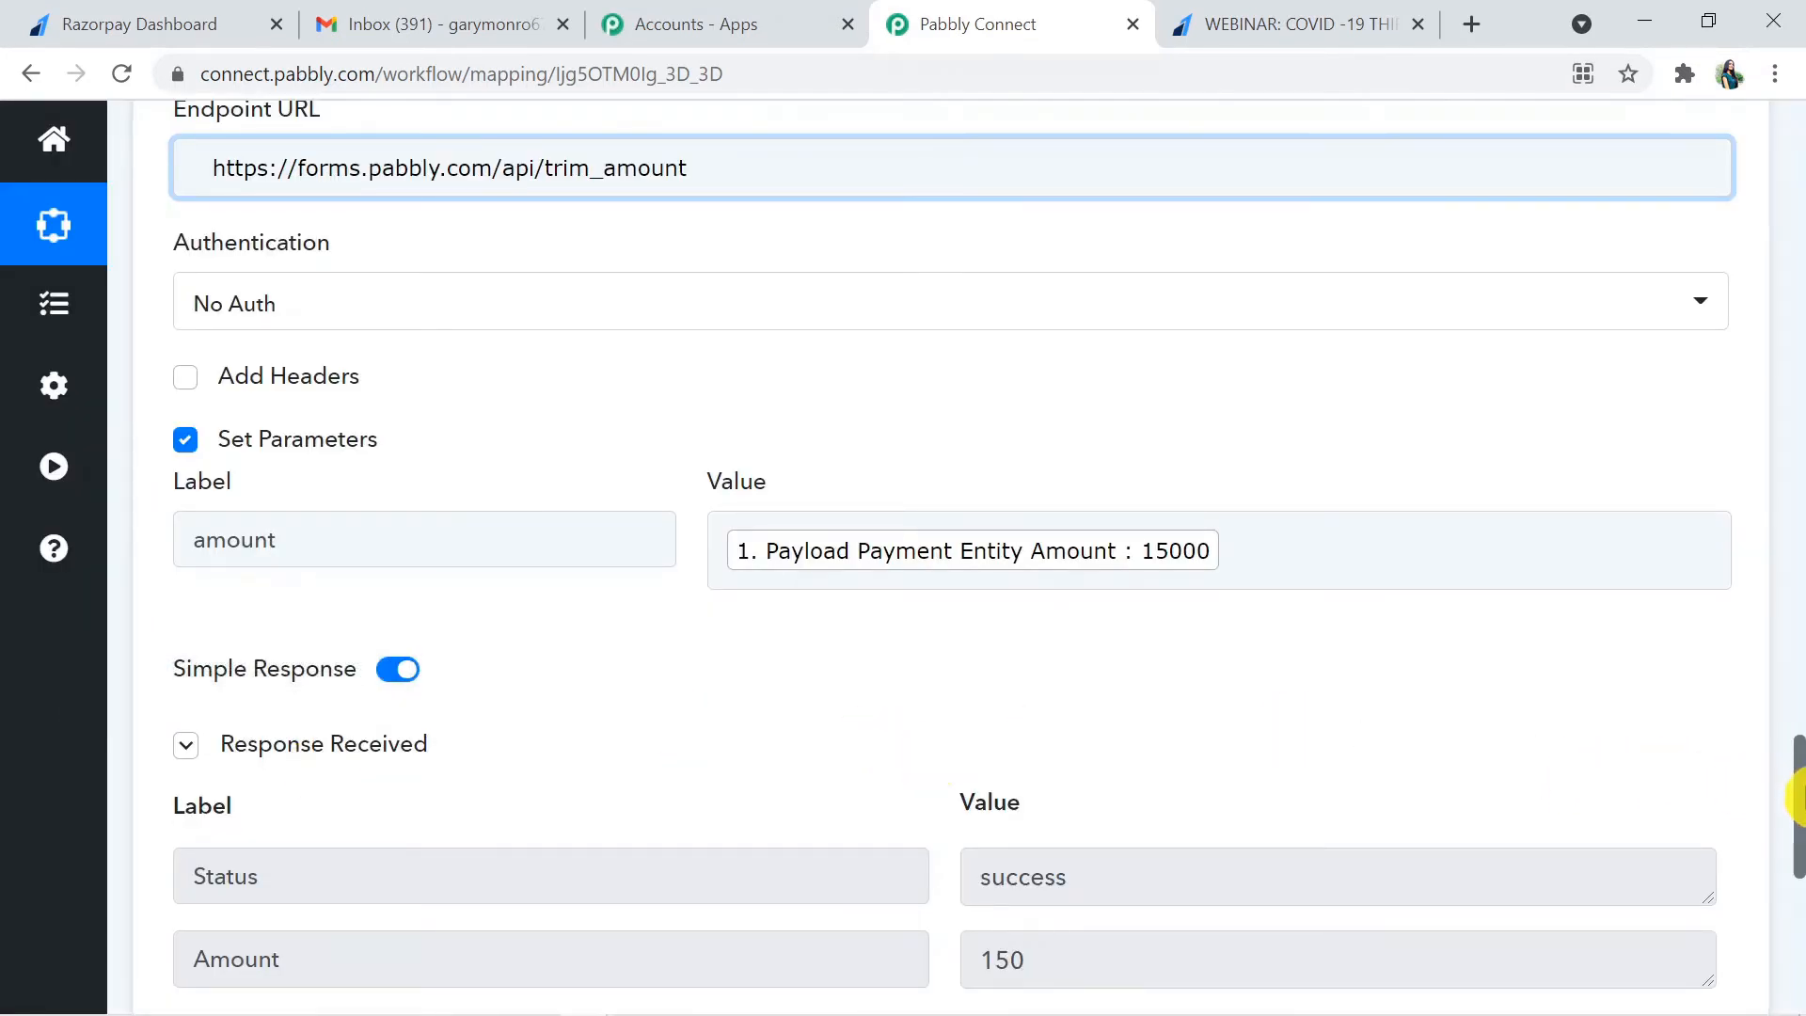
drag(1799, 795, 1798, 826)
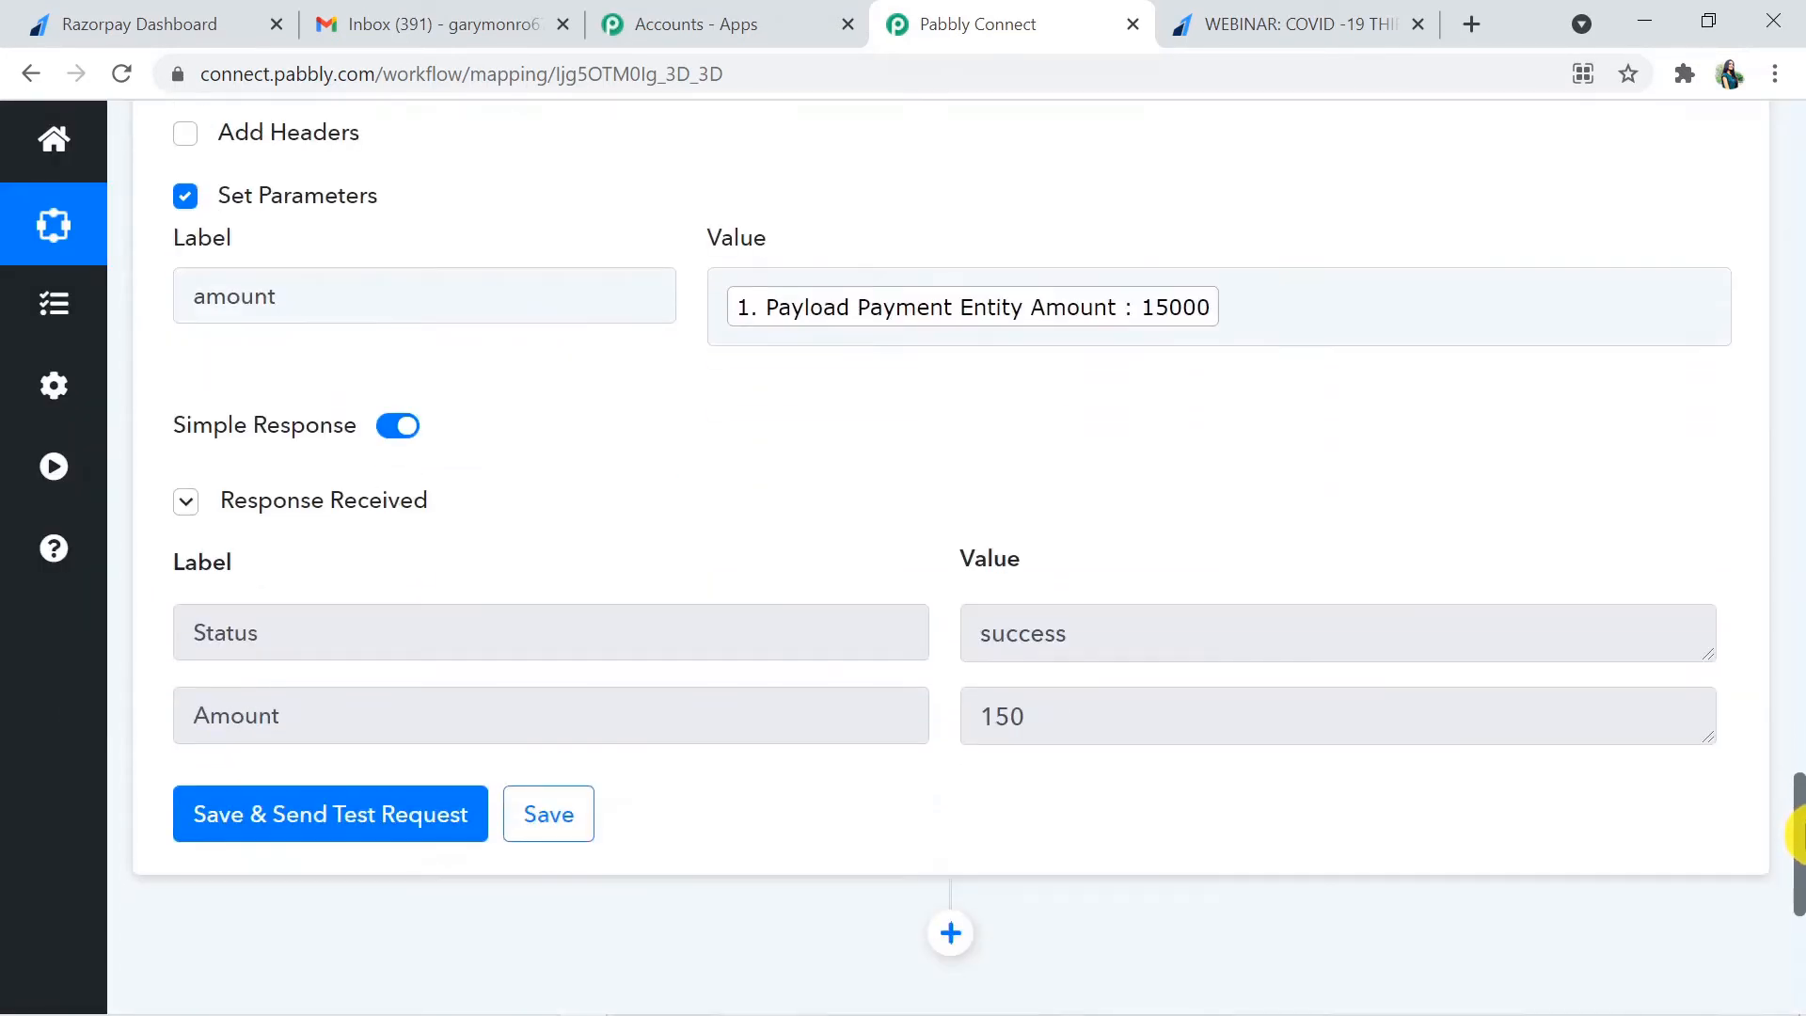
click(1033, 730)
drag(1033, 730, 980, 719)
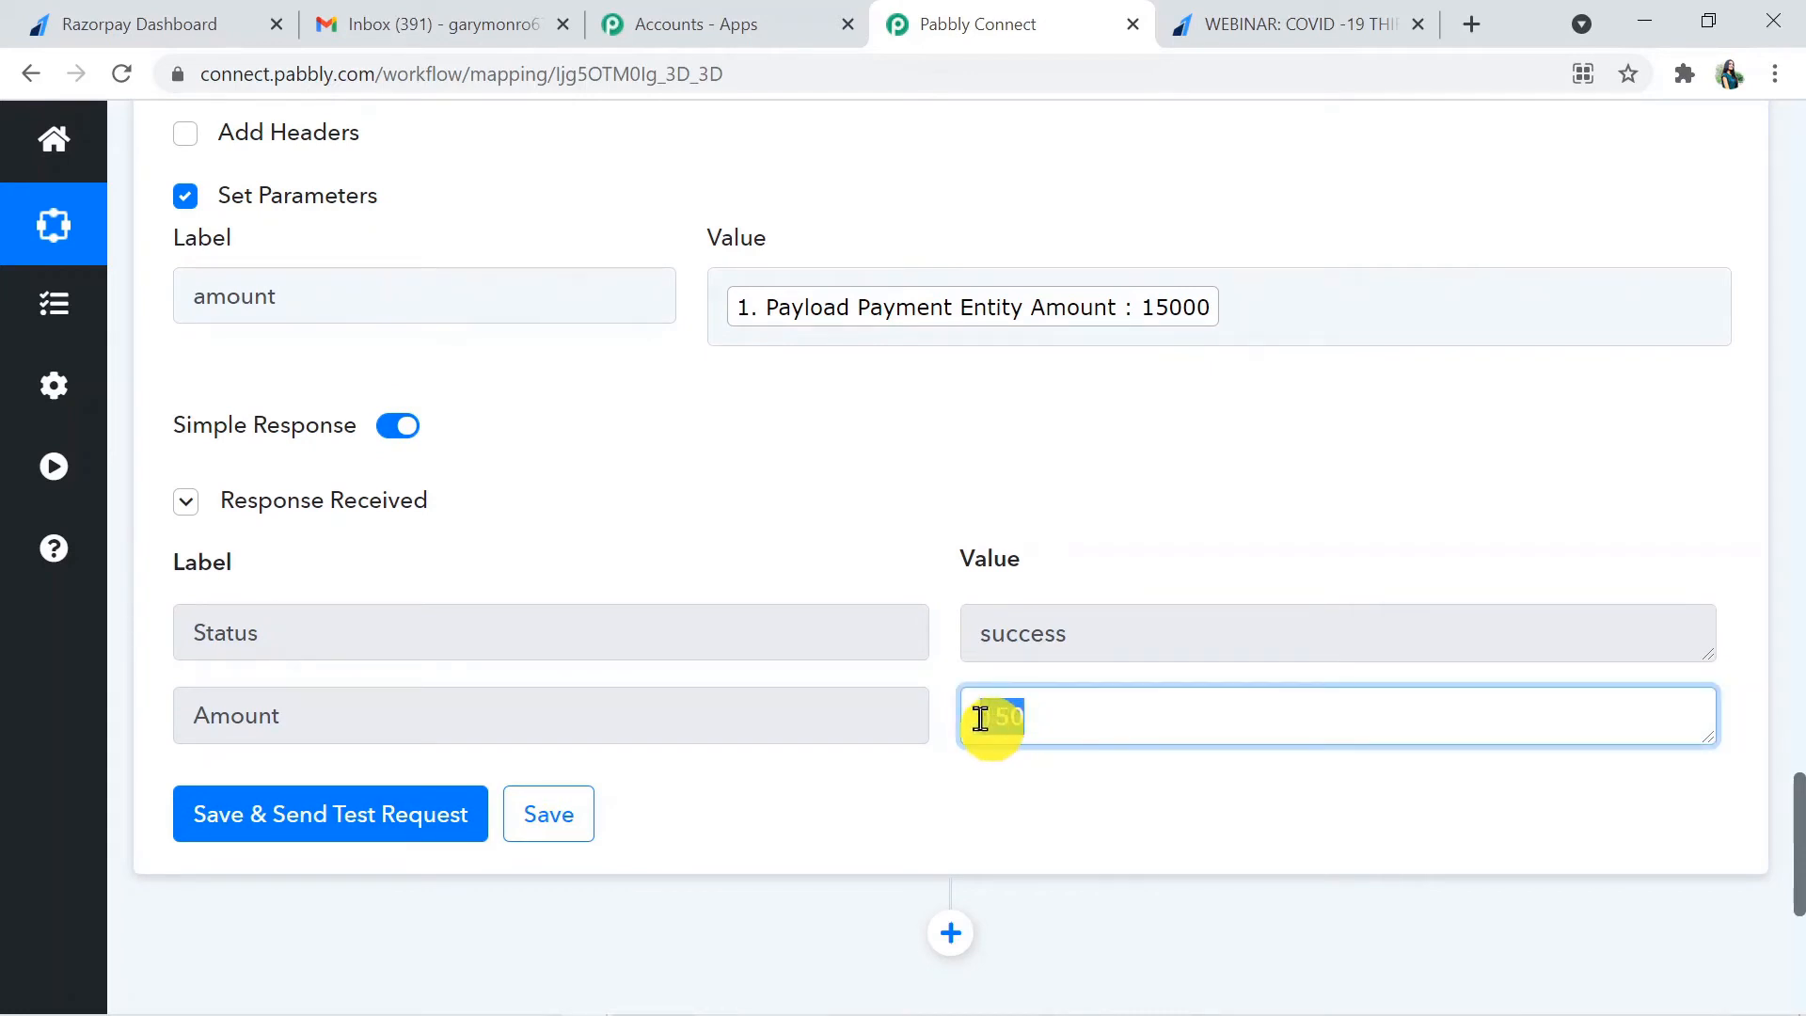
click(965, 802)
click(1057, 726)
drag(1056, 725, 950, 739)
click(901, 835)
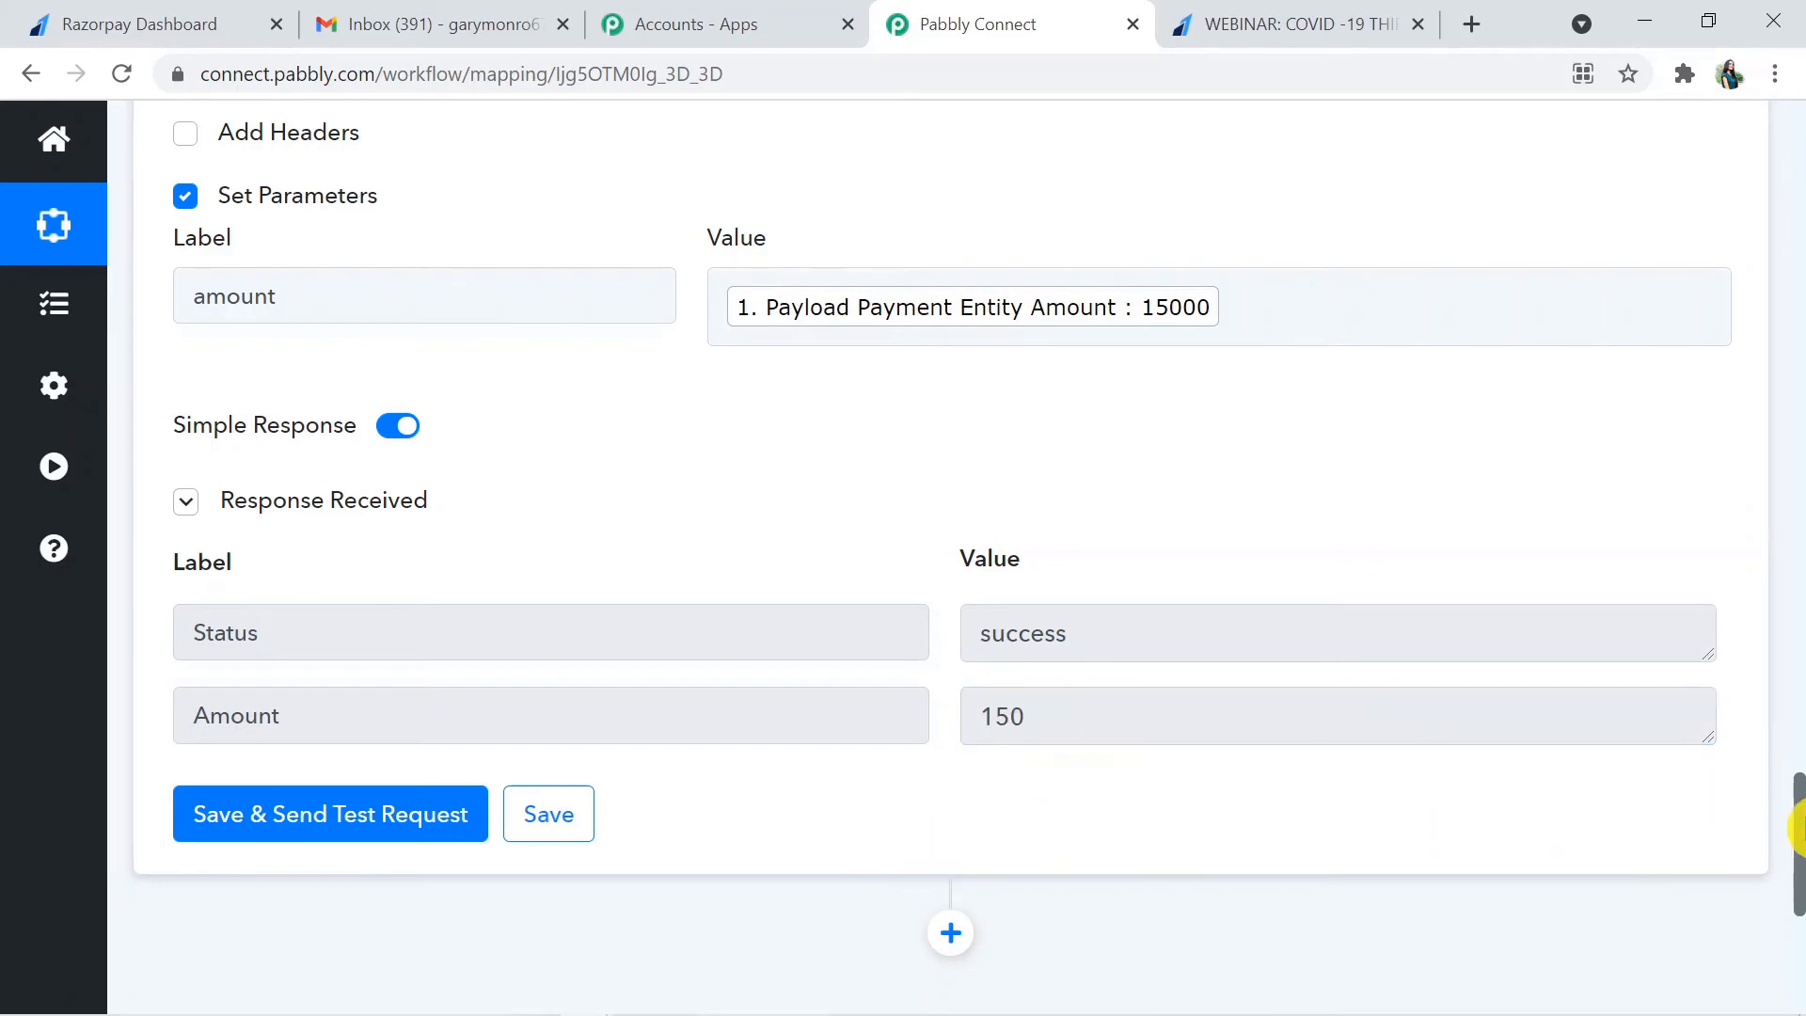
- Add a new action step after the API step, with Gmail as the app and Send an Email as its action event
drag(1797, 828, 1797, 866)
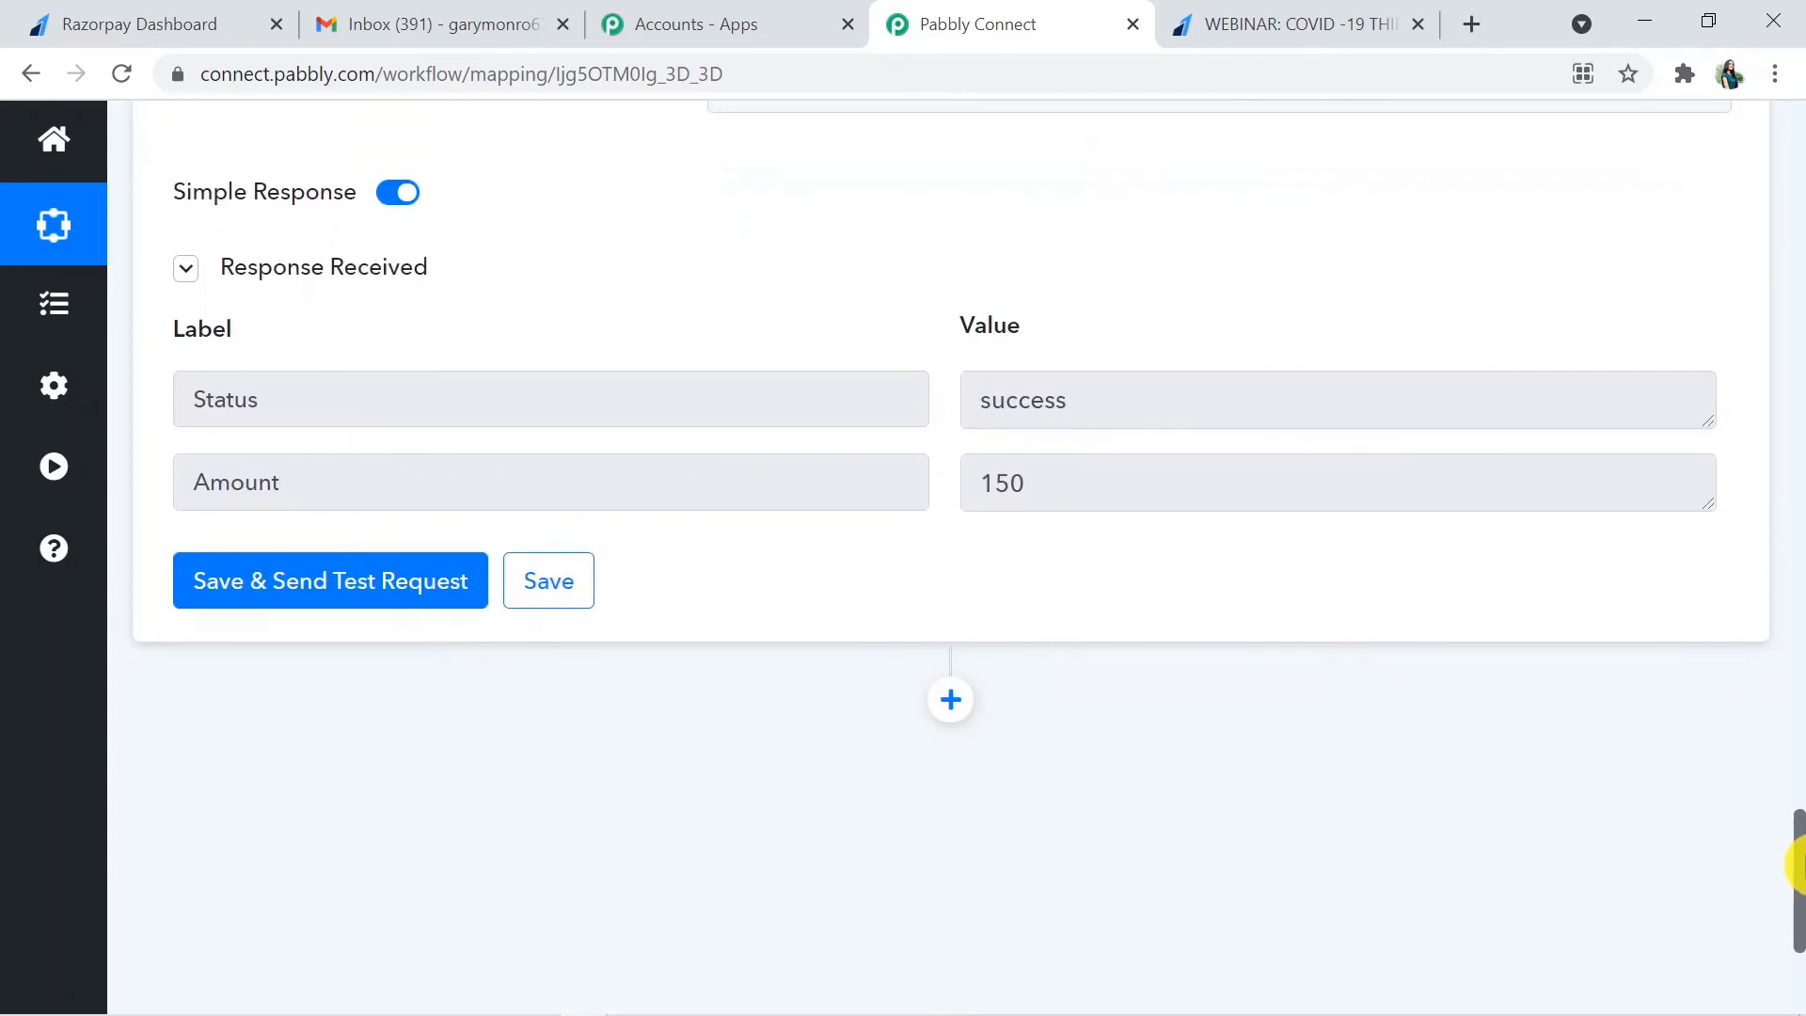
click(934, 702)
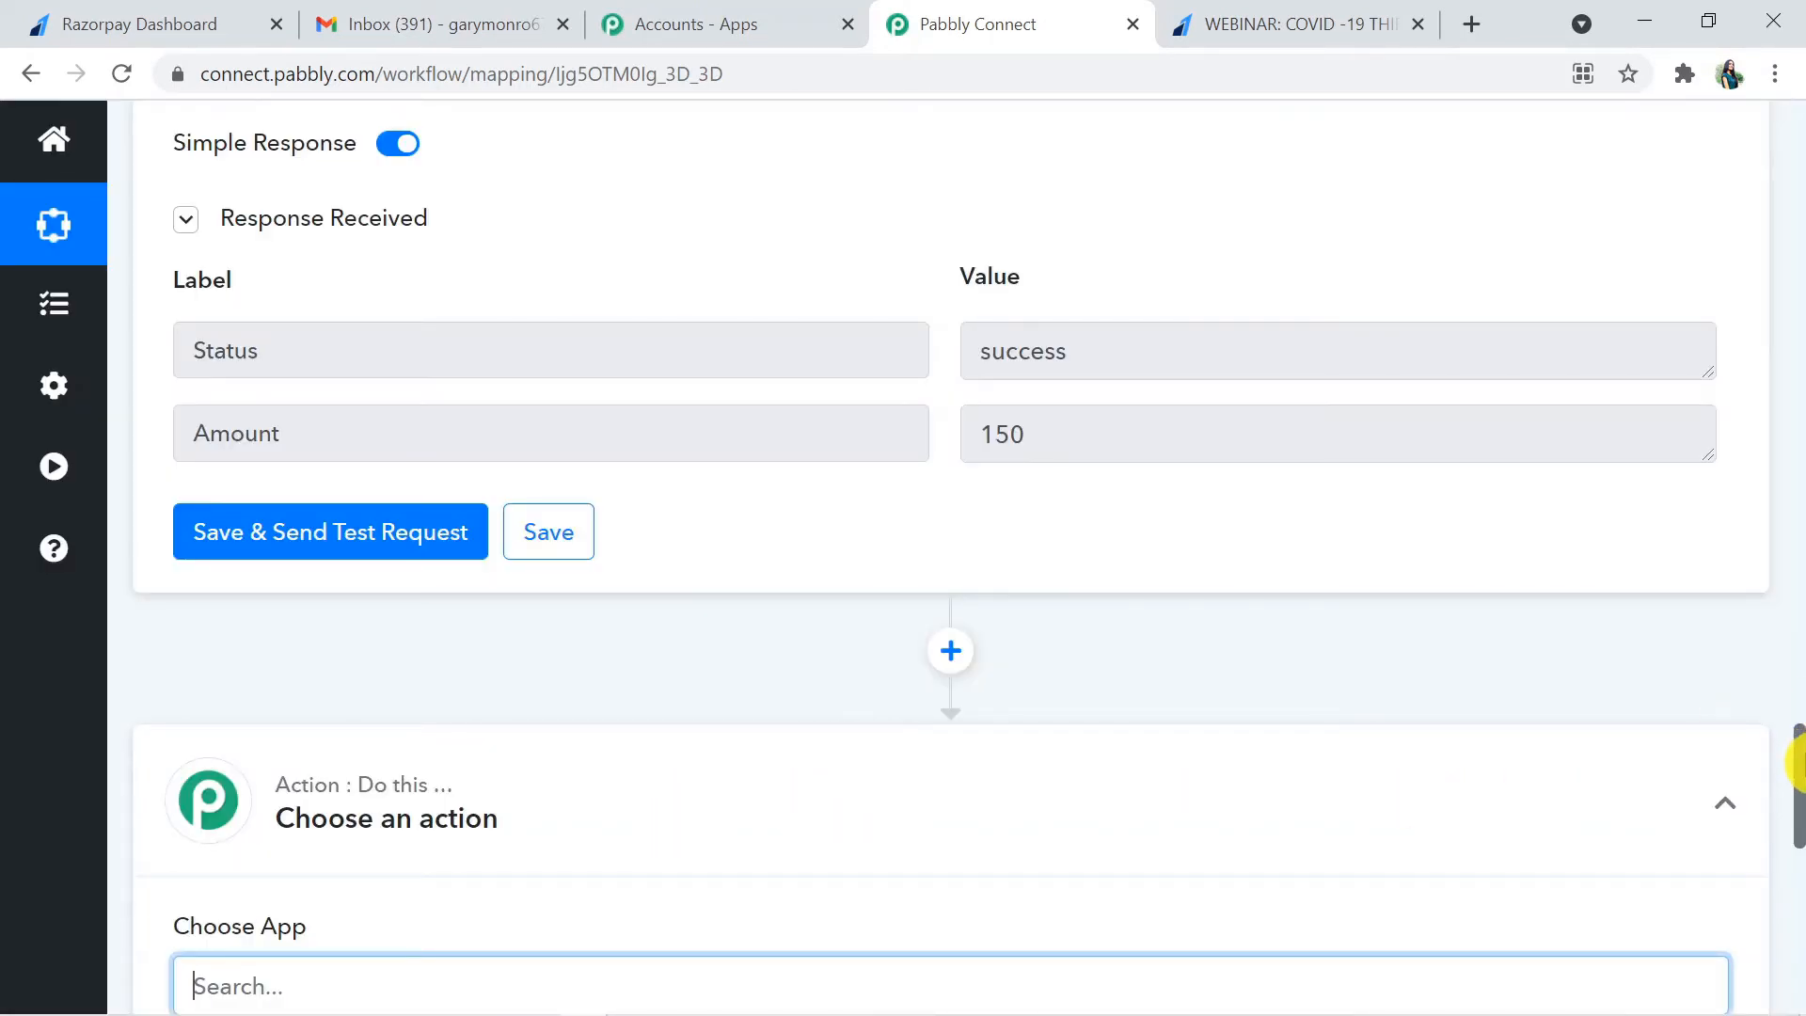
scroll(1797, 764, down, 3)
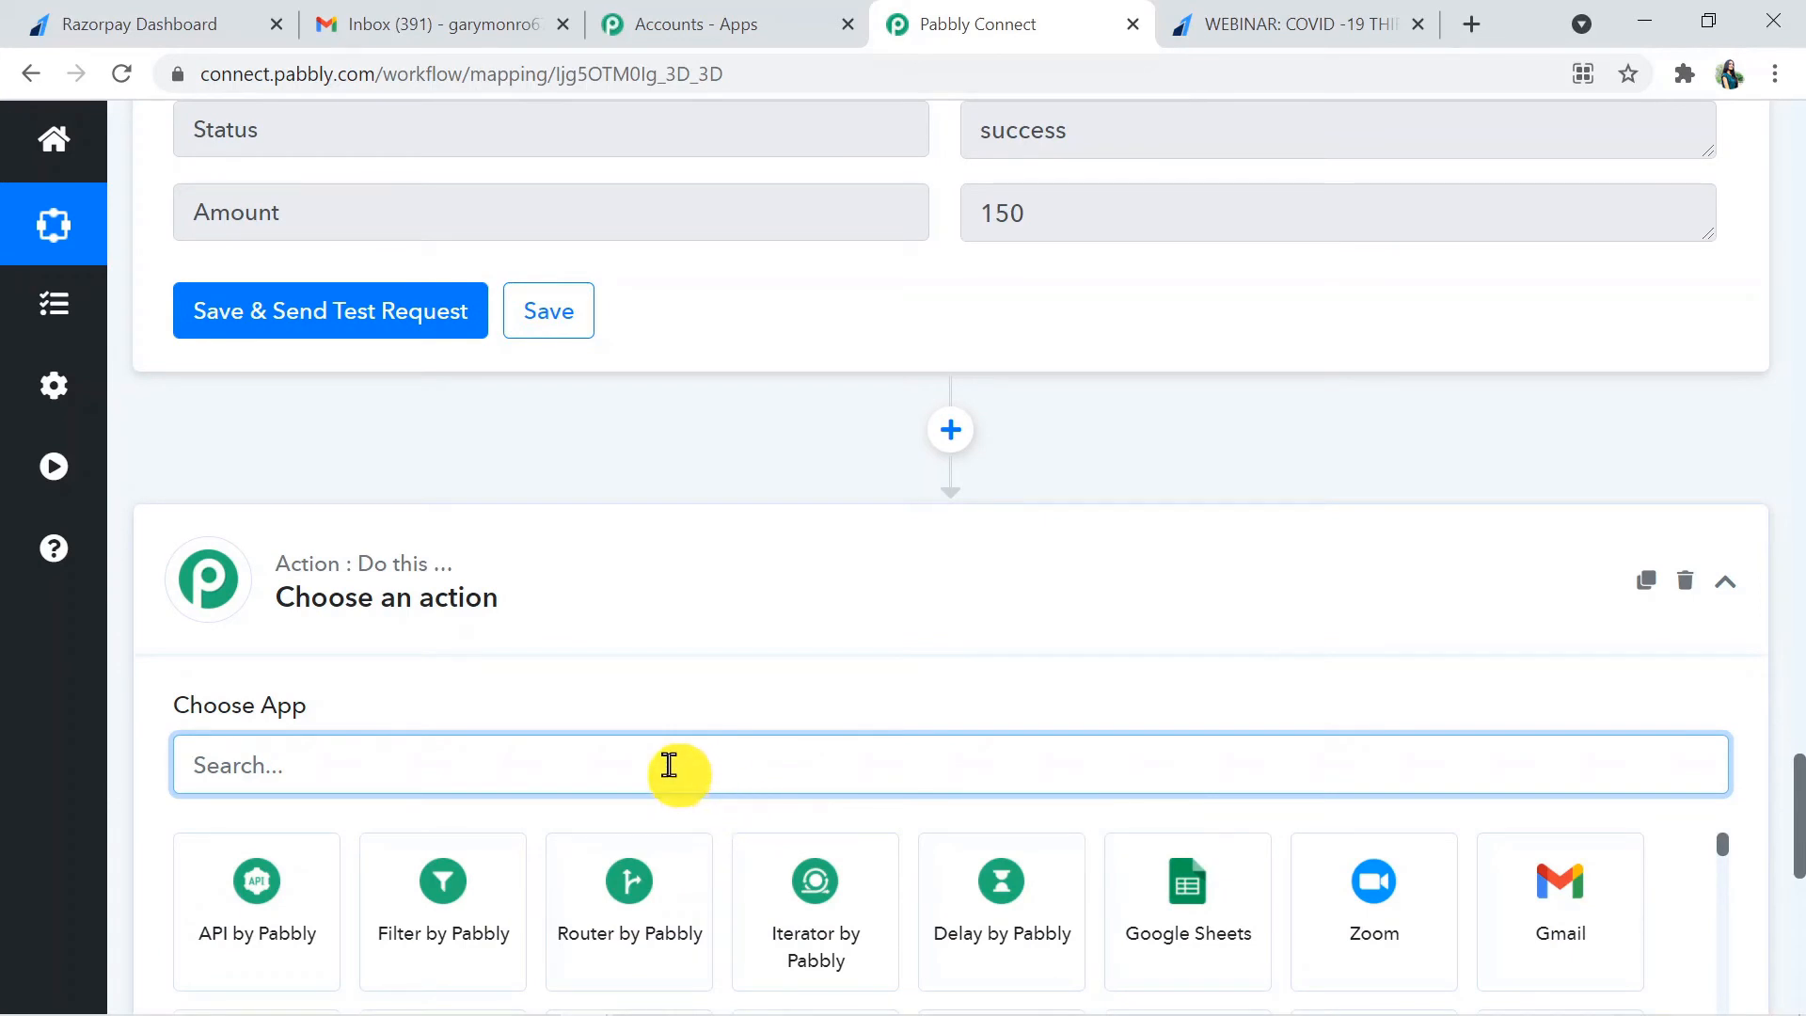
text(gmai)
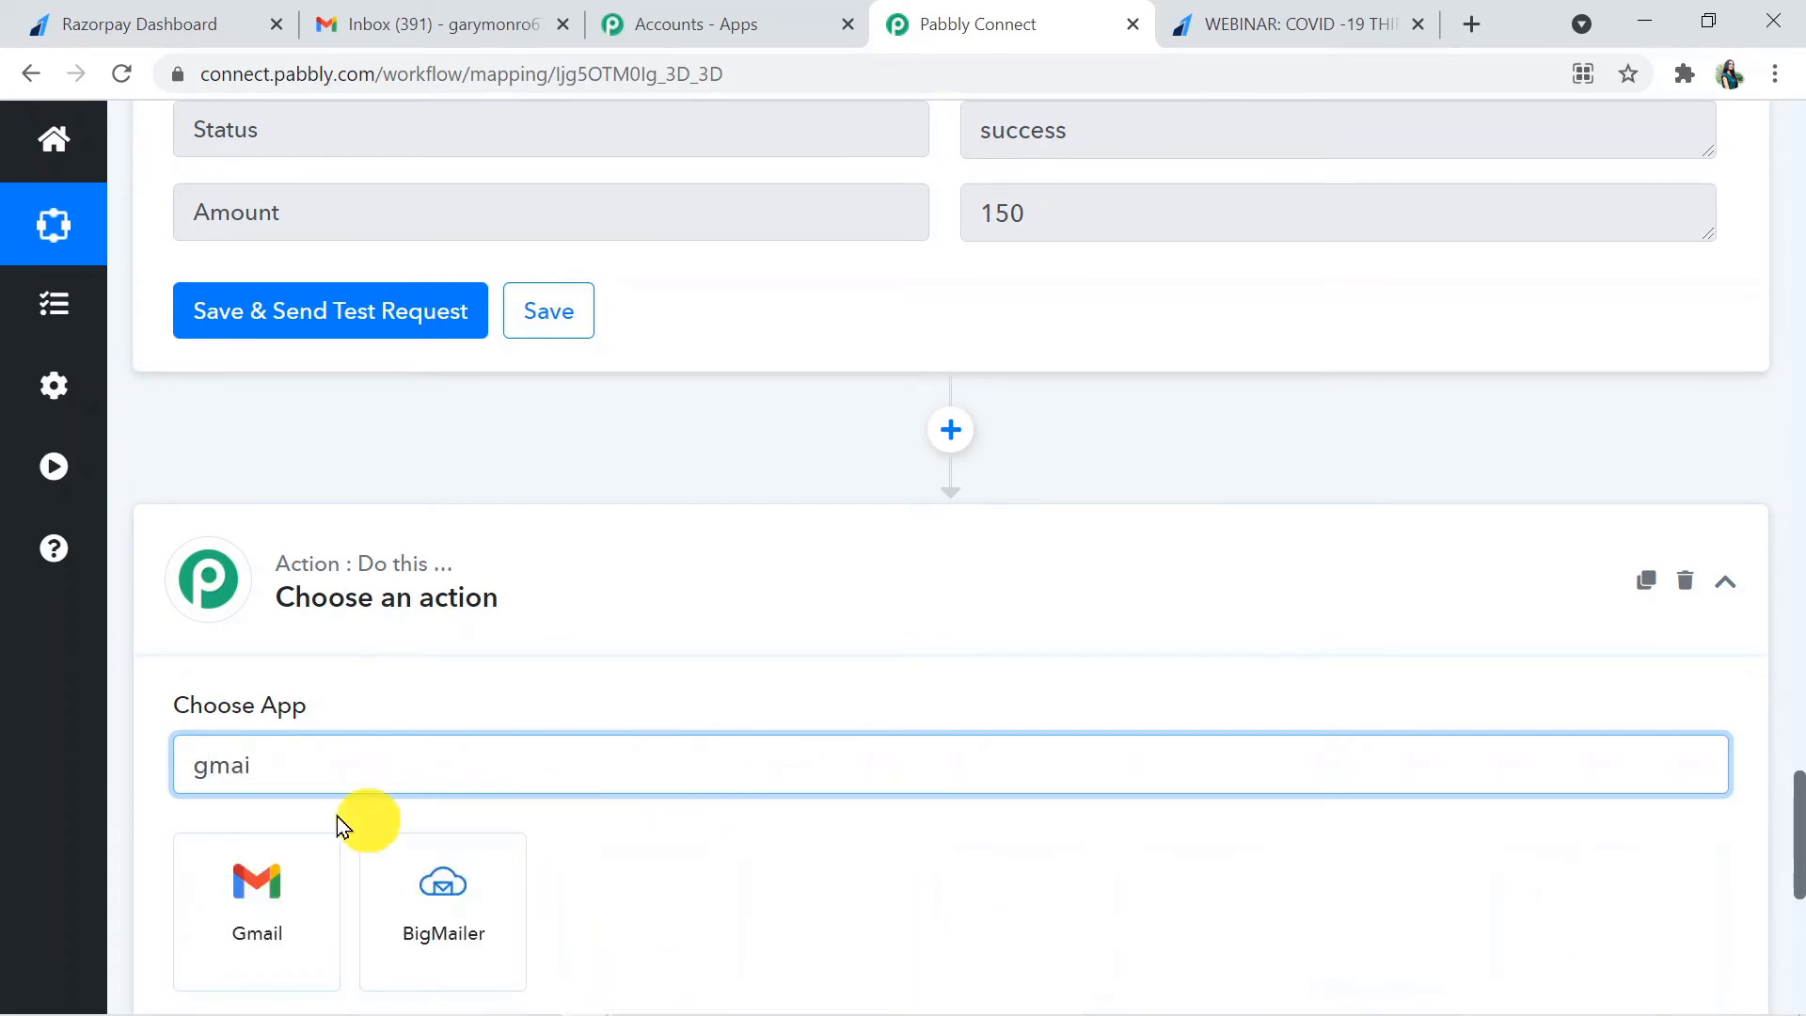
click(234, 894)
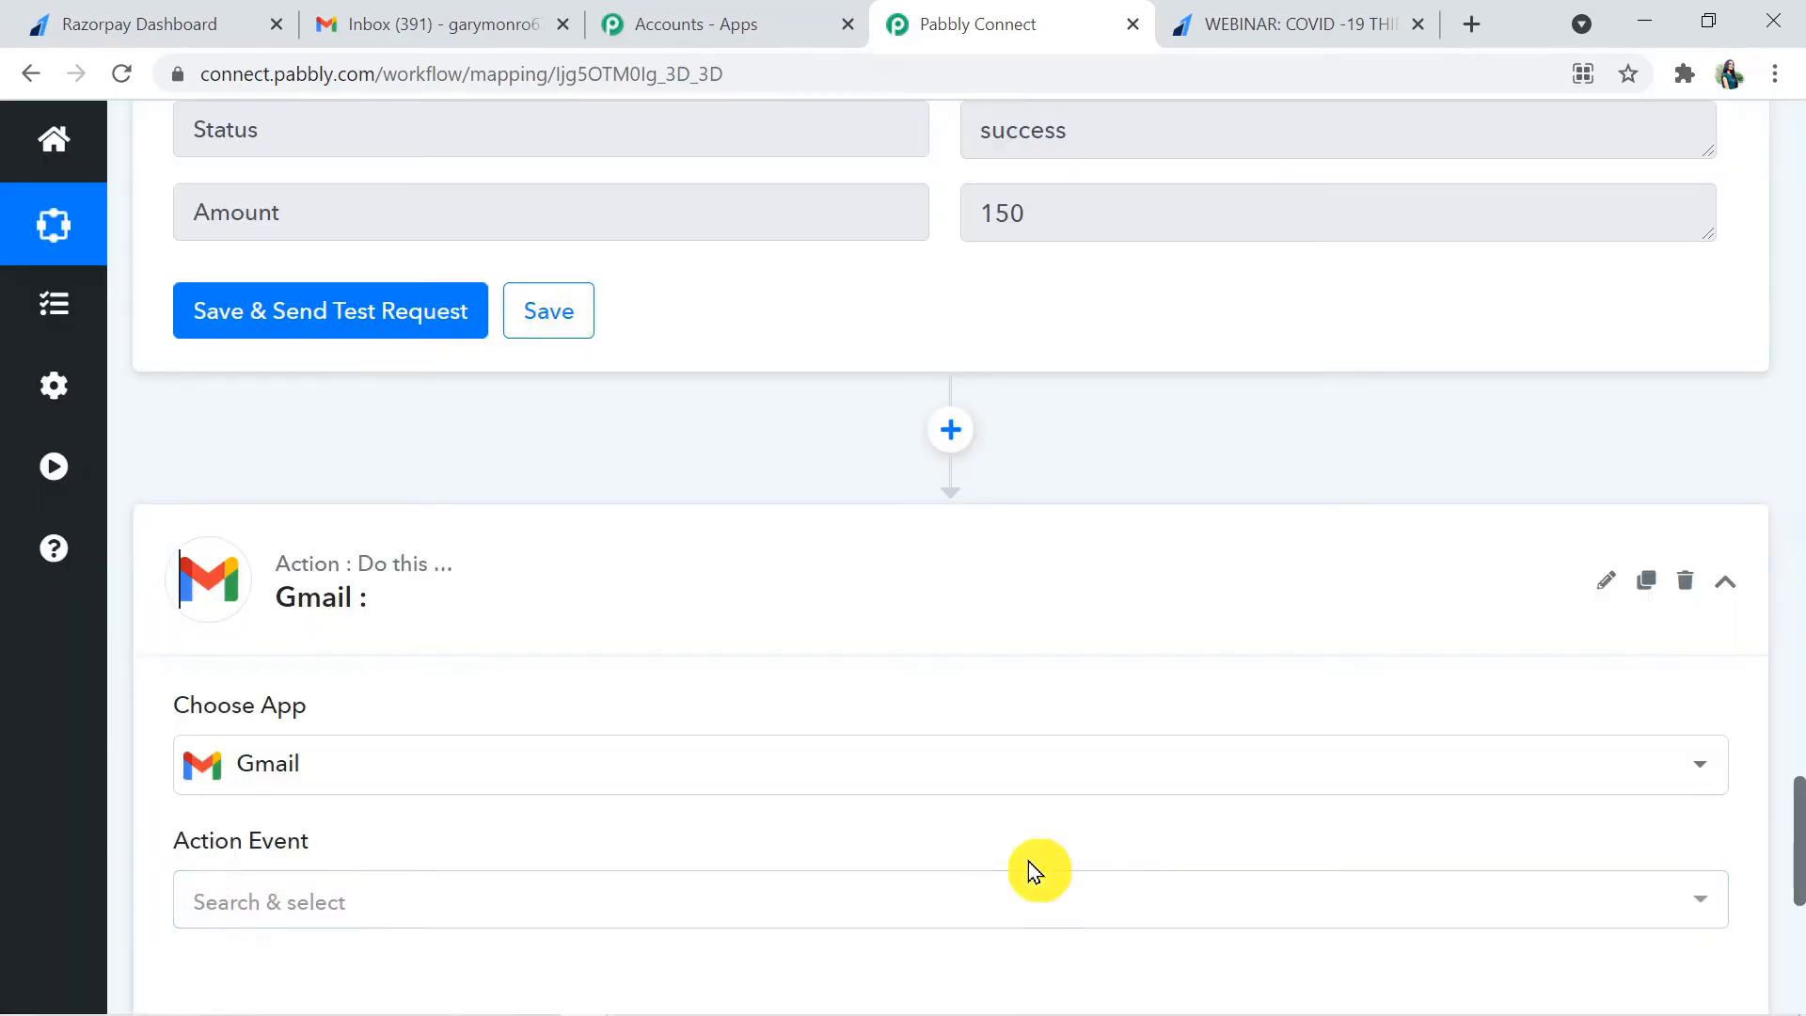
drag(1797, 819, 1794, 855)
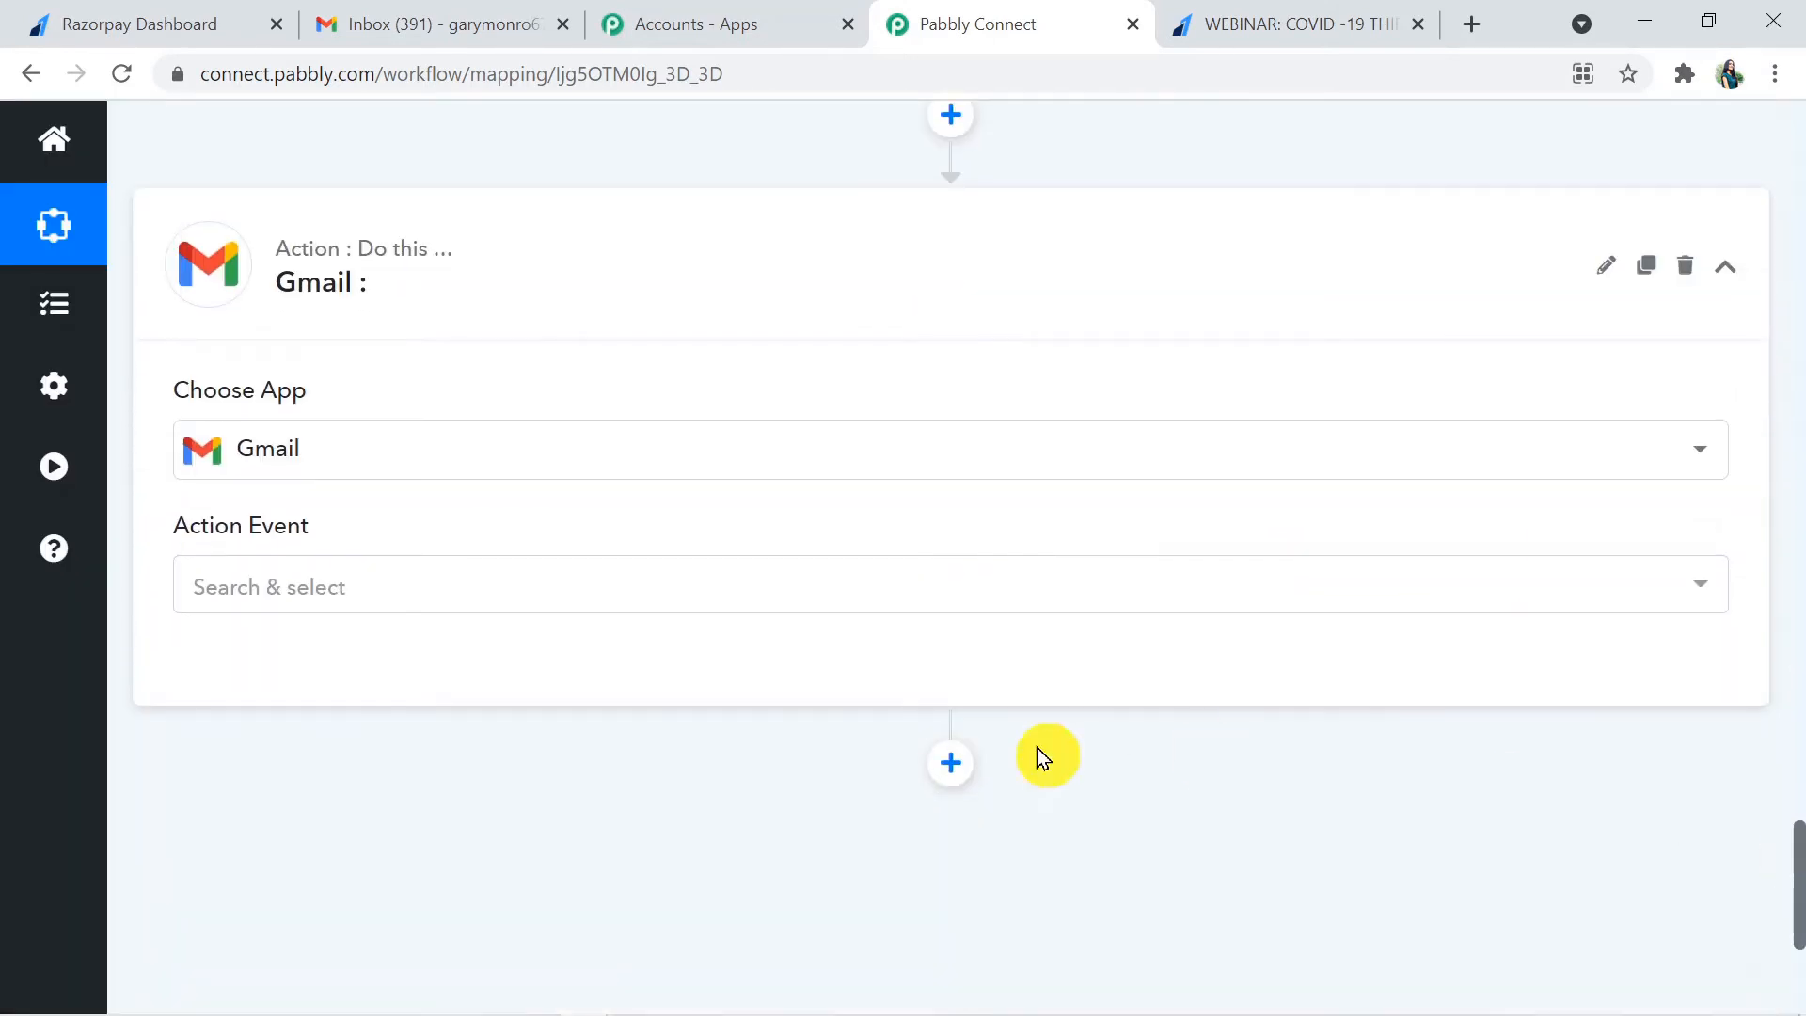
click(480, 581)
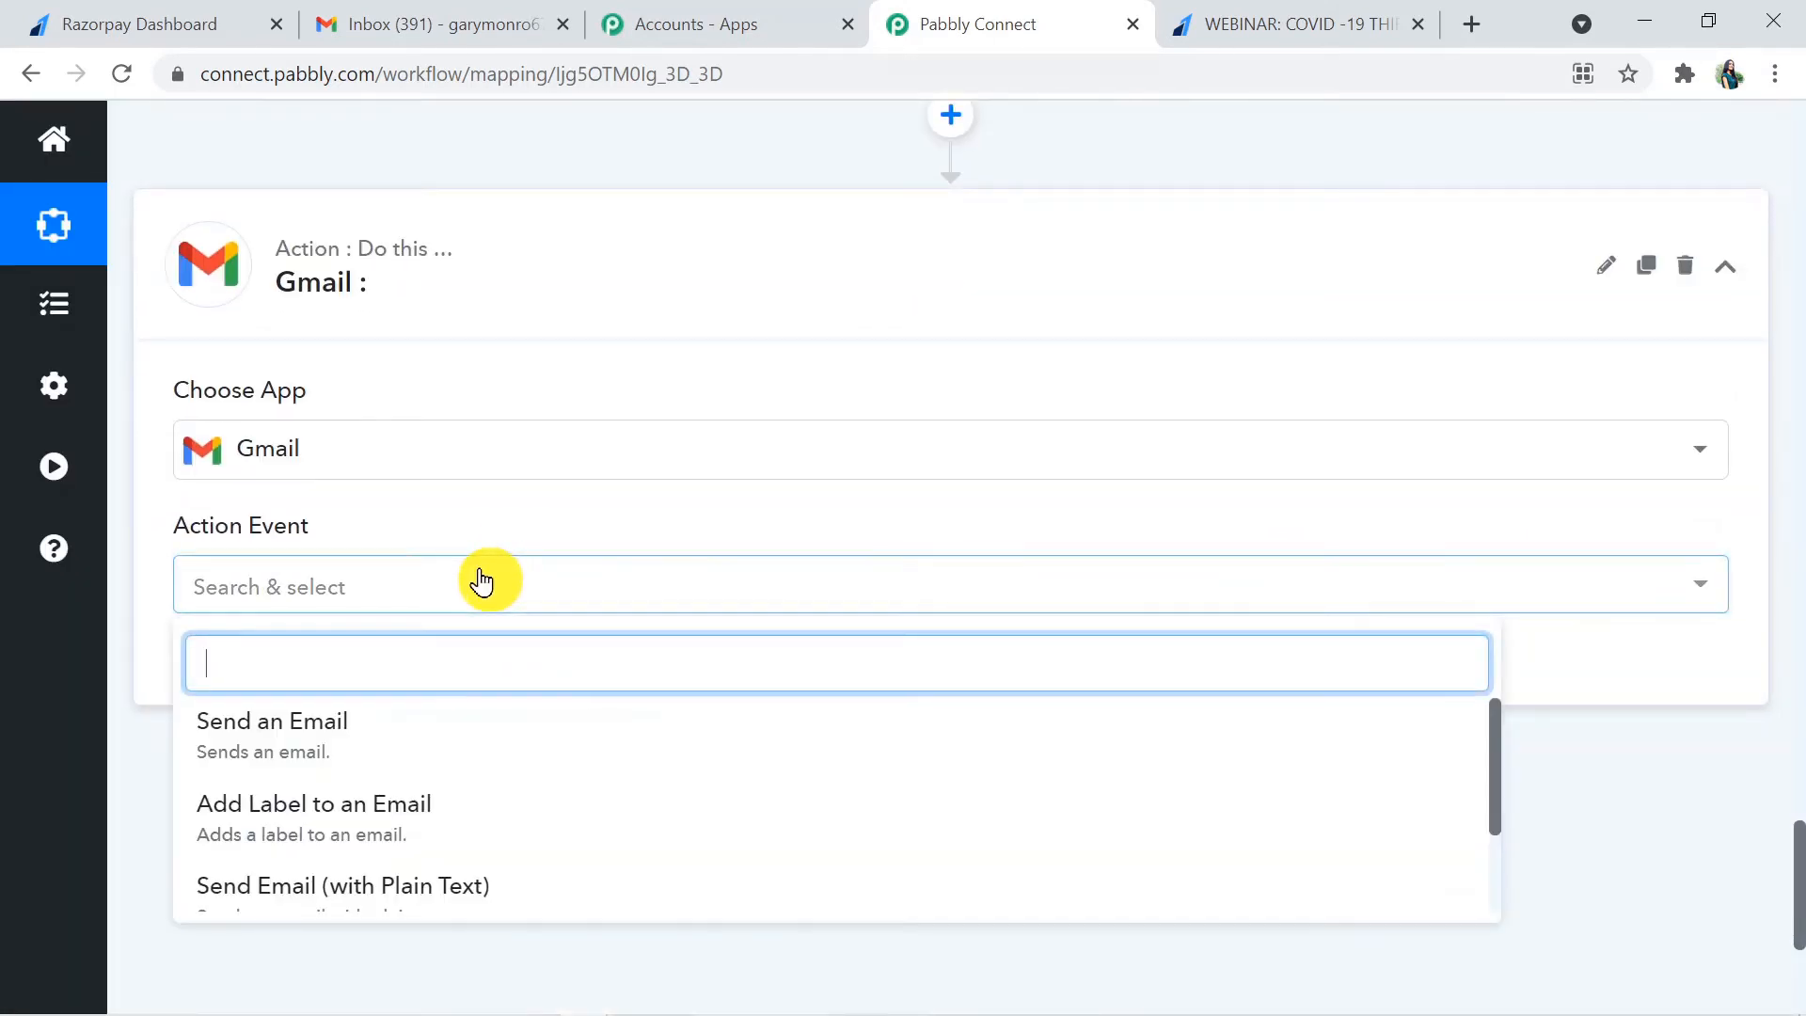
click(426, 740)
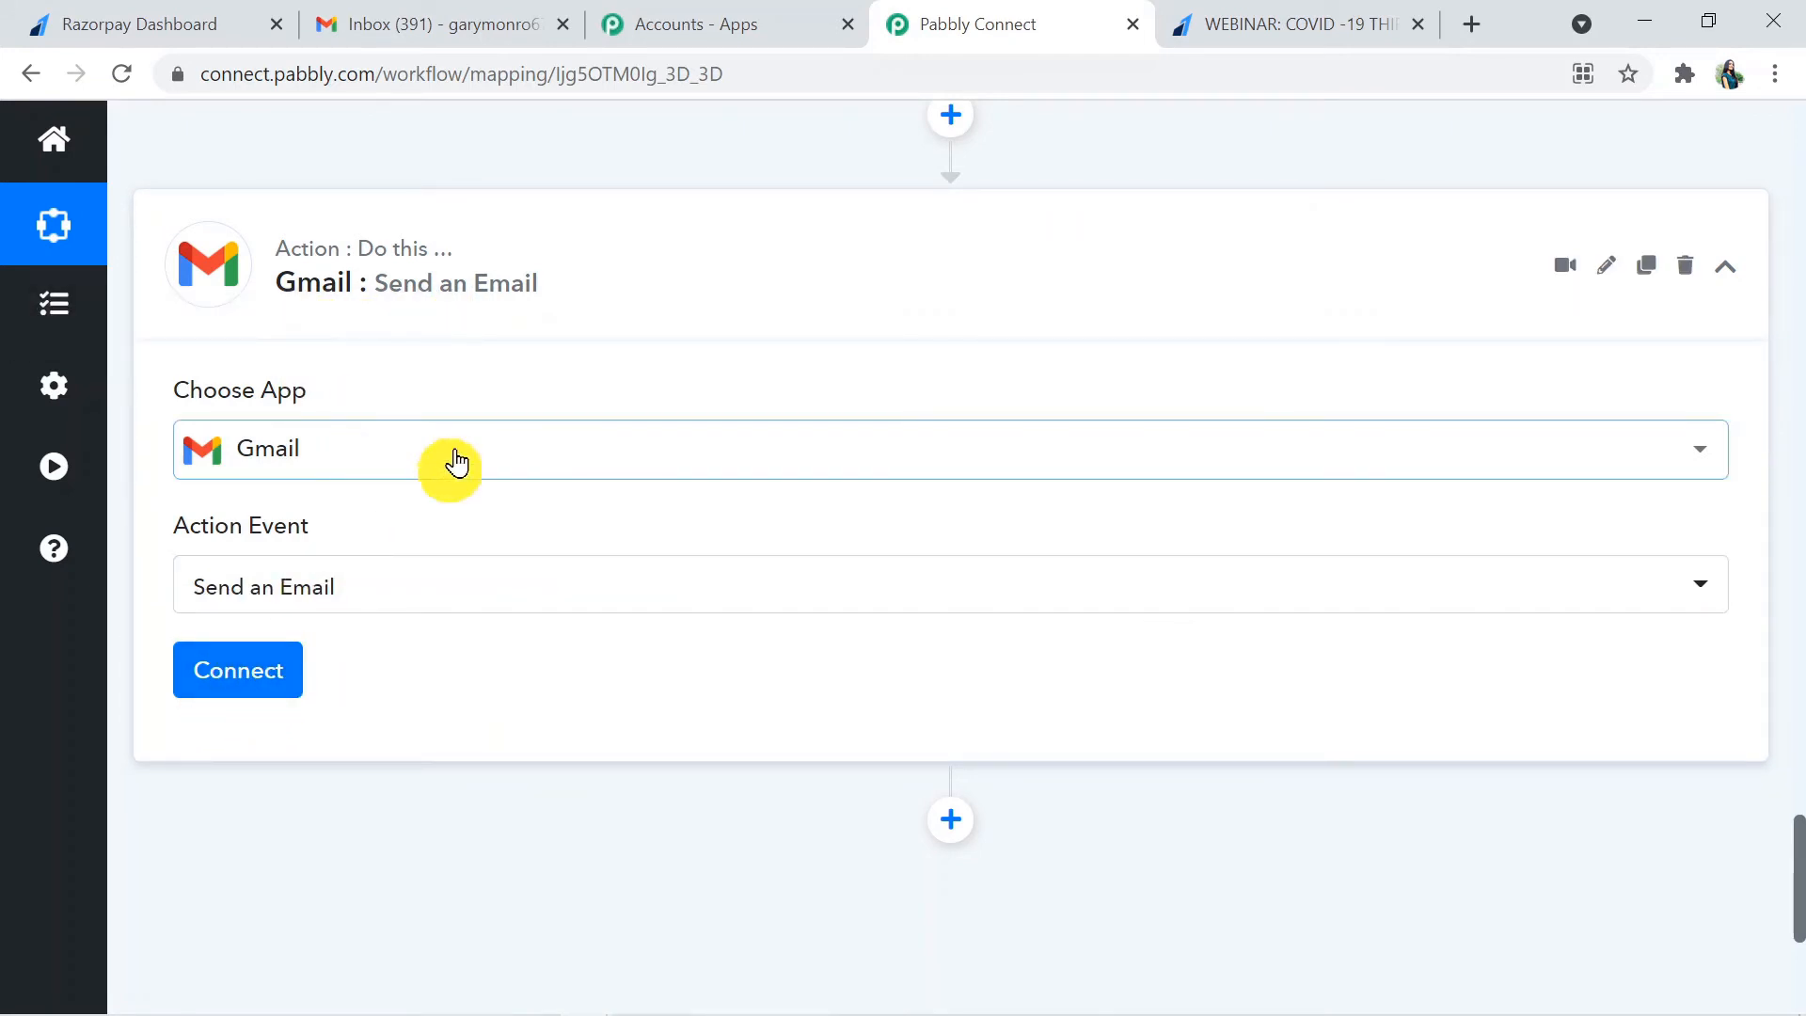
- Connect the Gmail step through a new connection, choosing the sender's Google account and allowing Pabbly Connect access
click(259, 670)
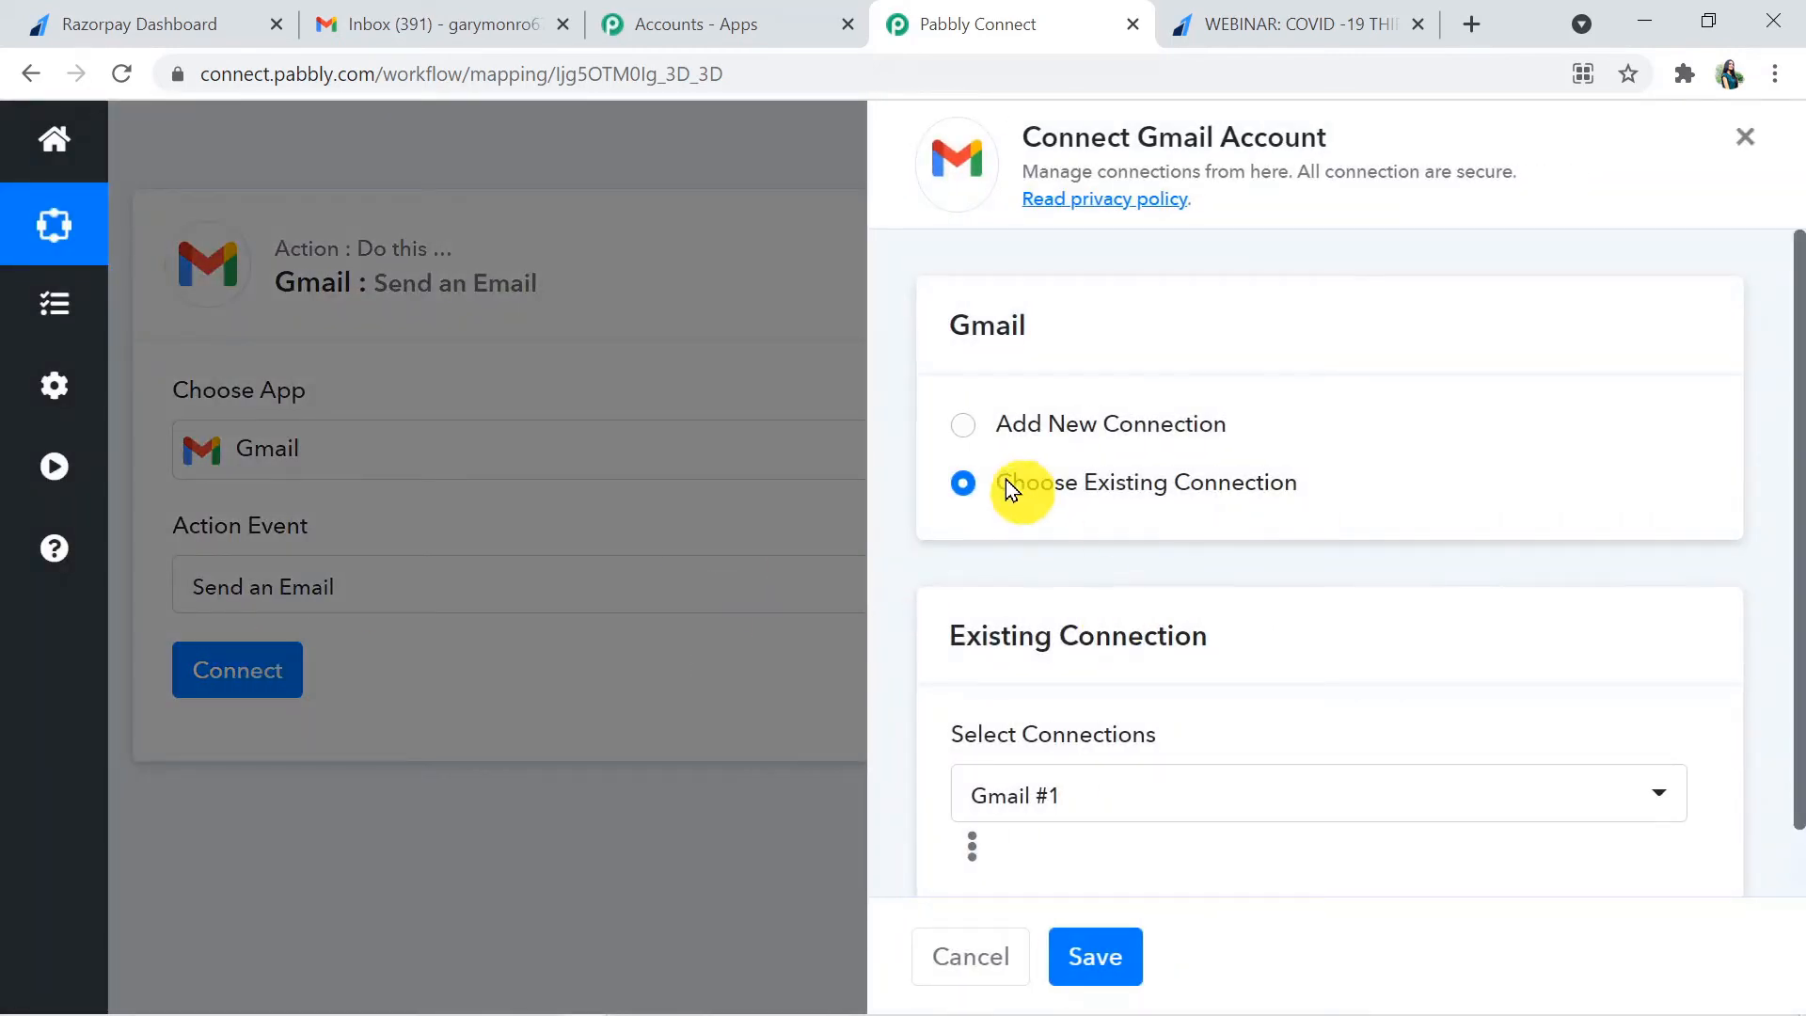
click(961, 438)
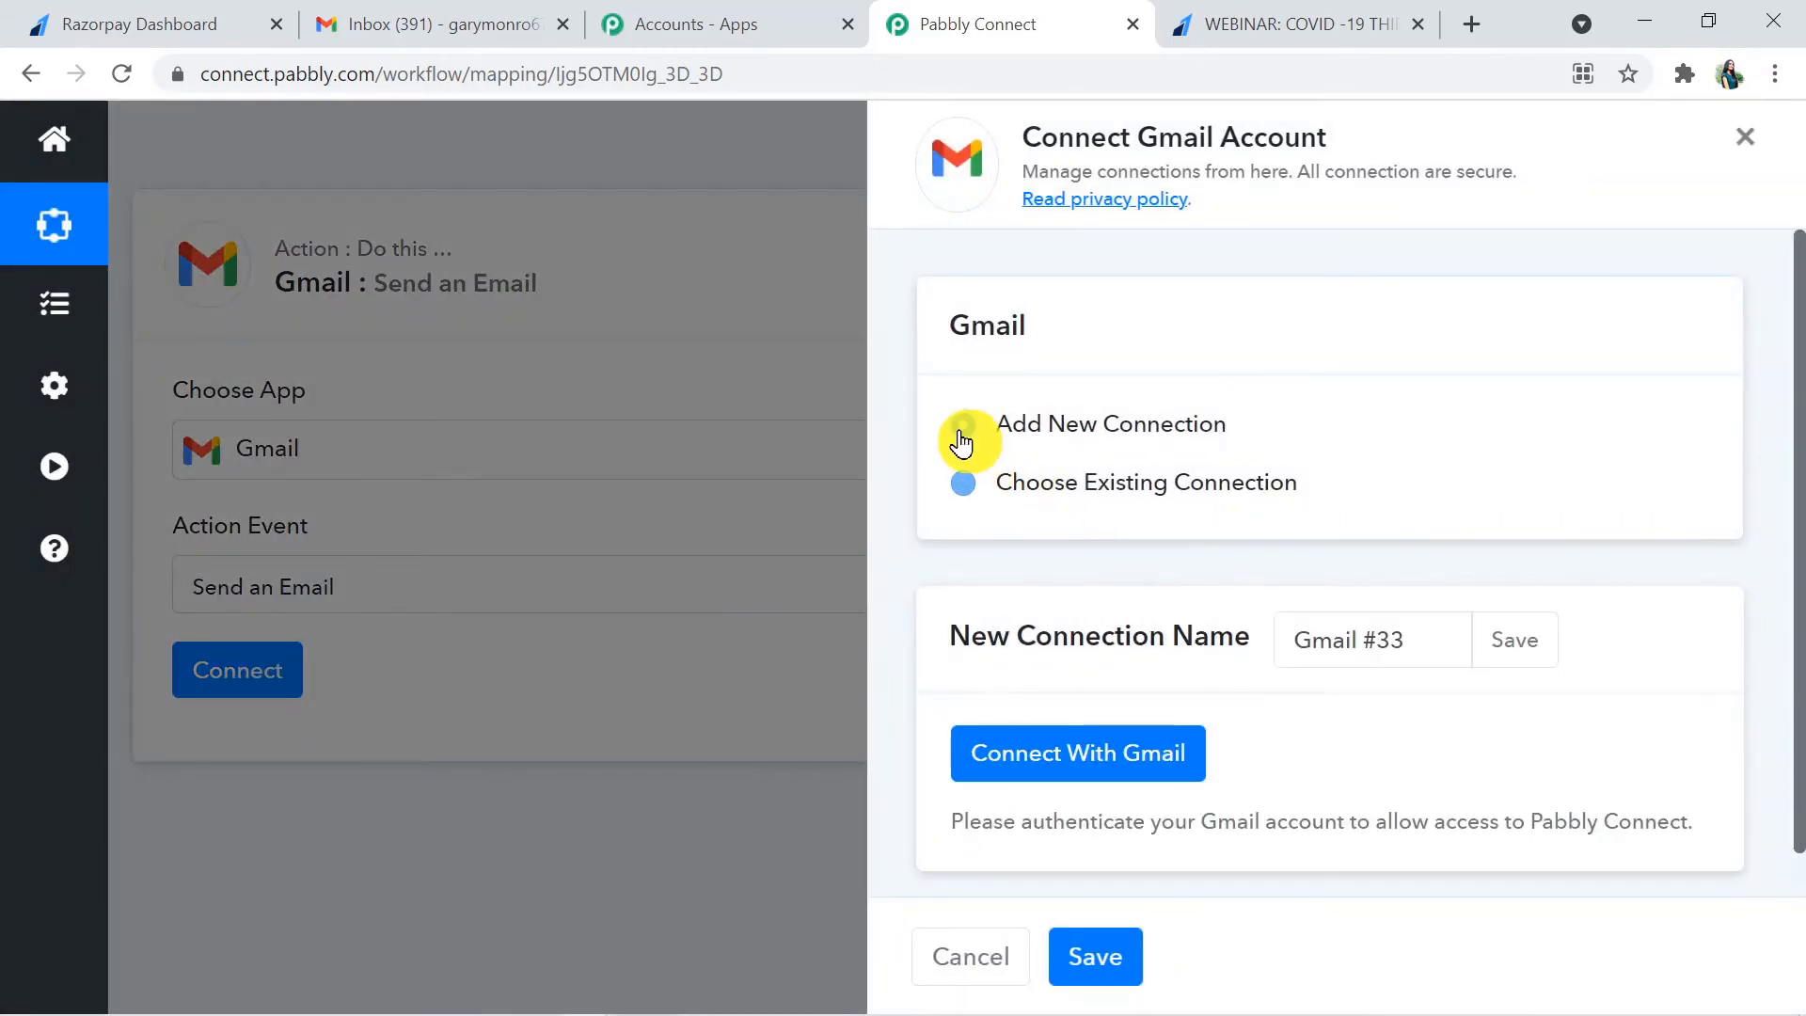
click(1120, 767)
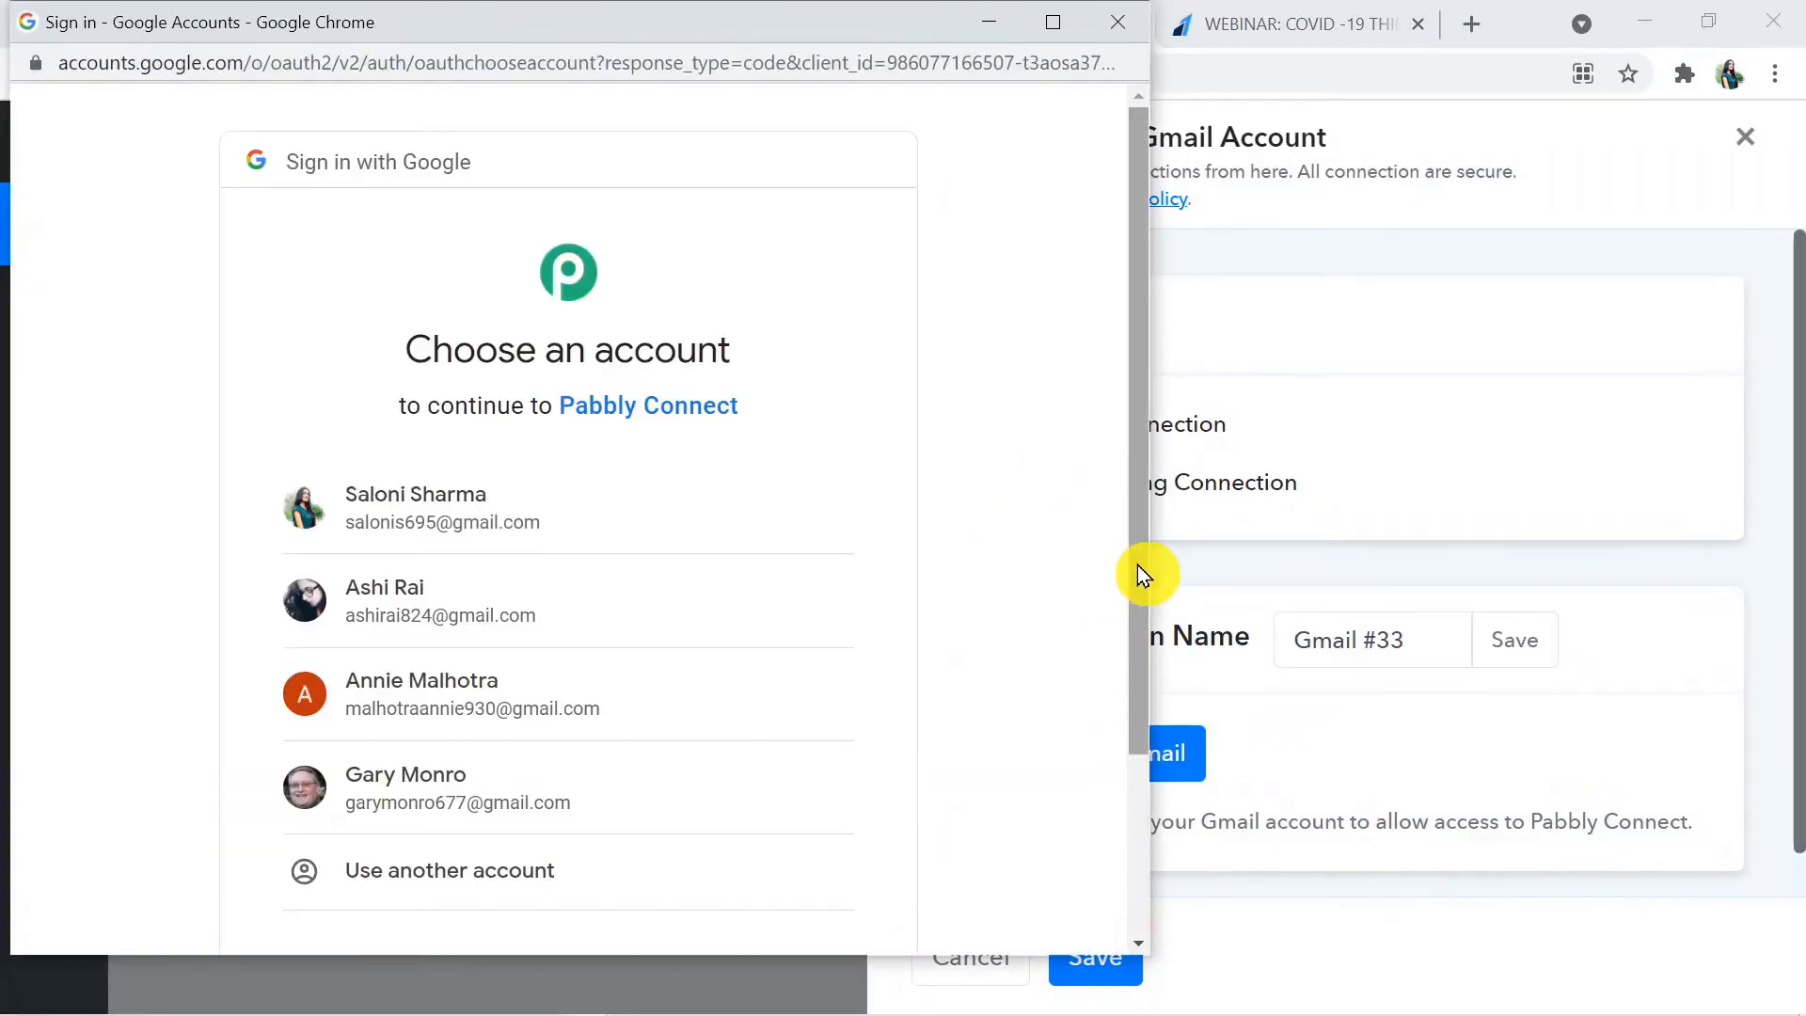
drag(1137, 564, 1140, 636)
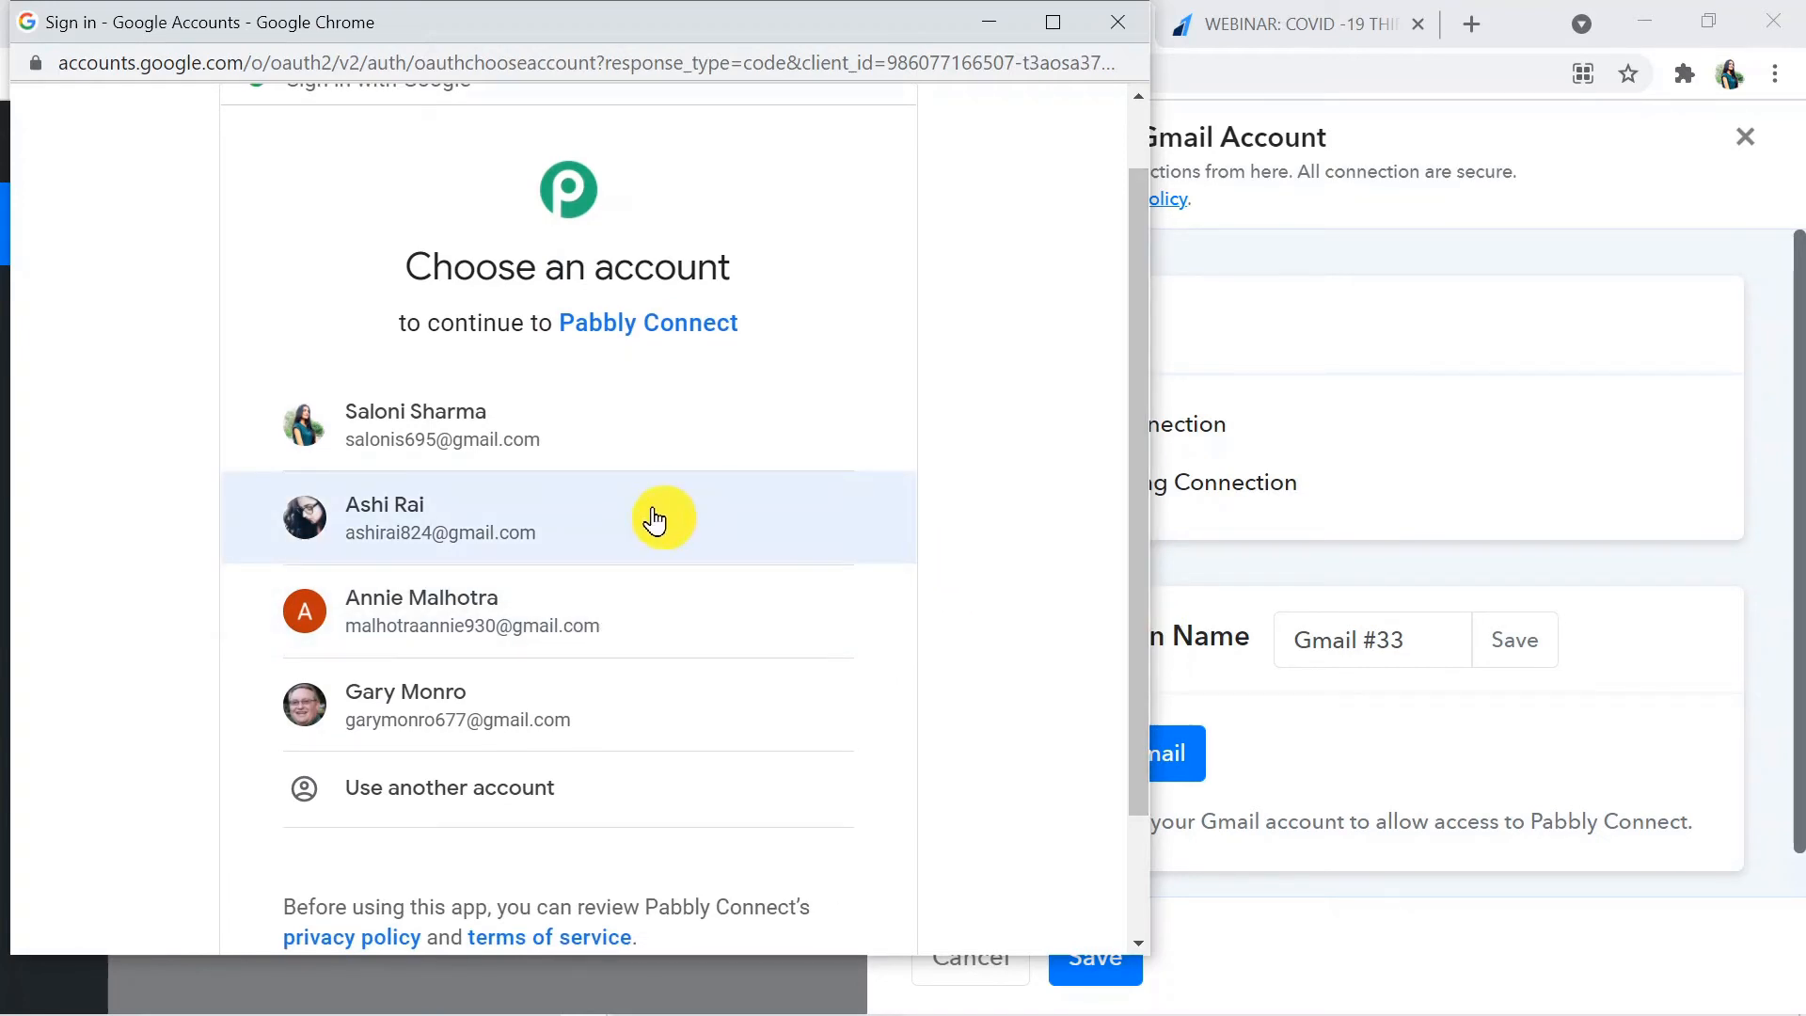
click(594, 516)
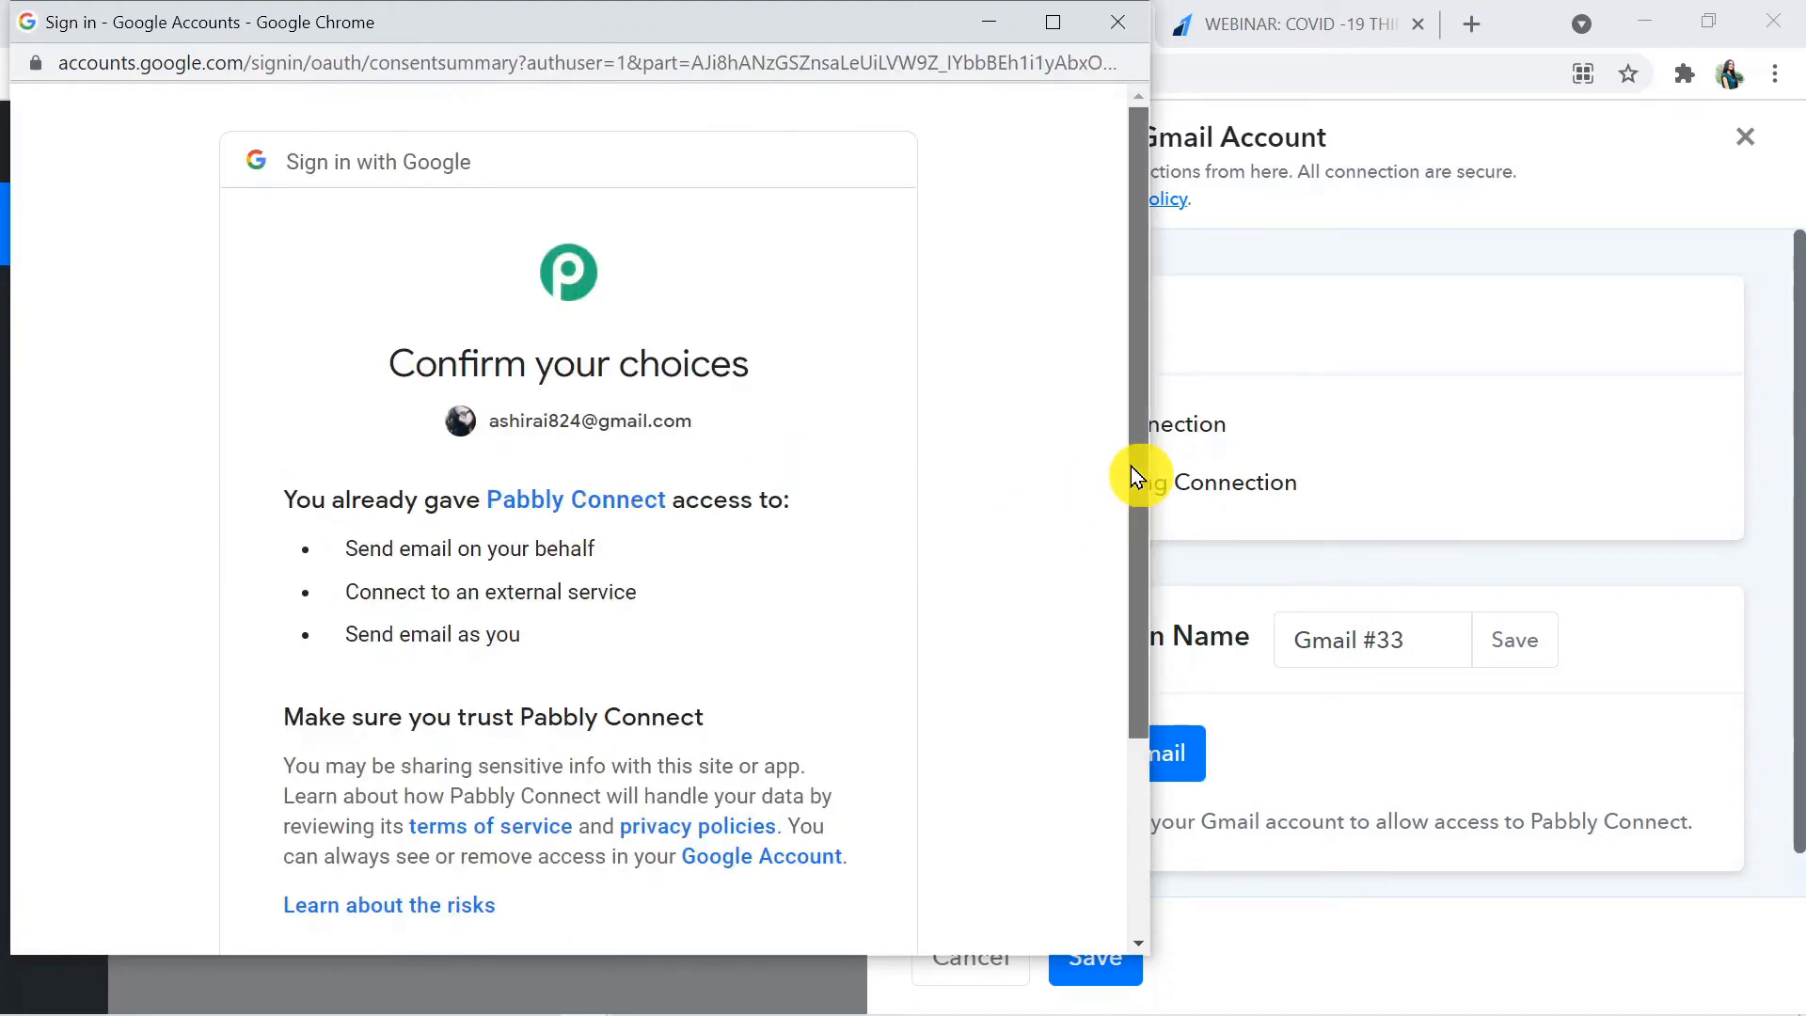
drag(1132, 471, 1144, 712)
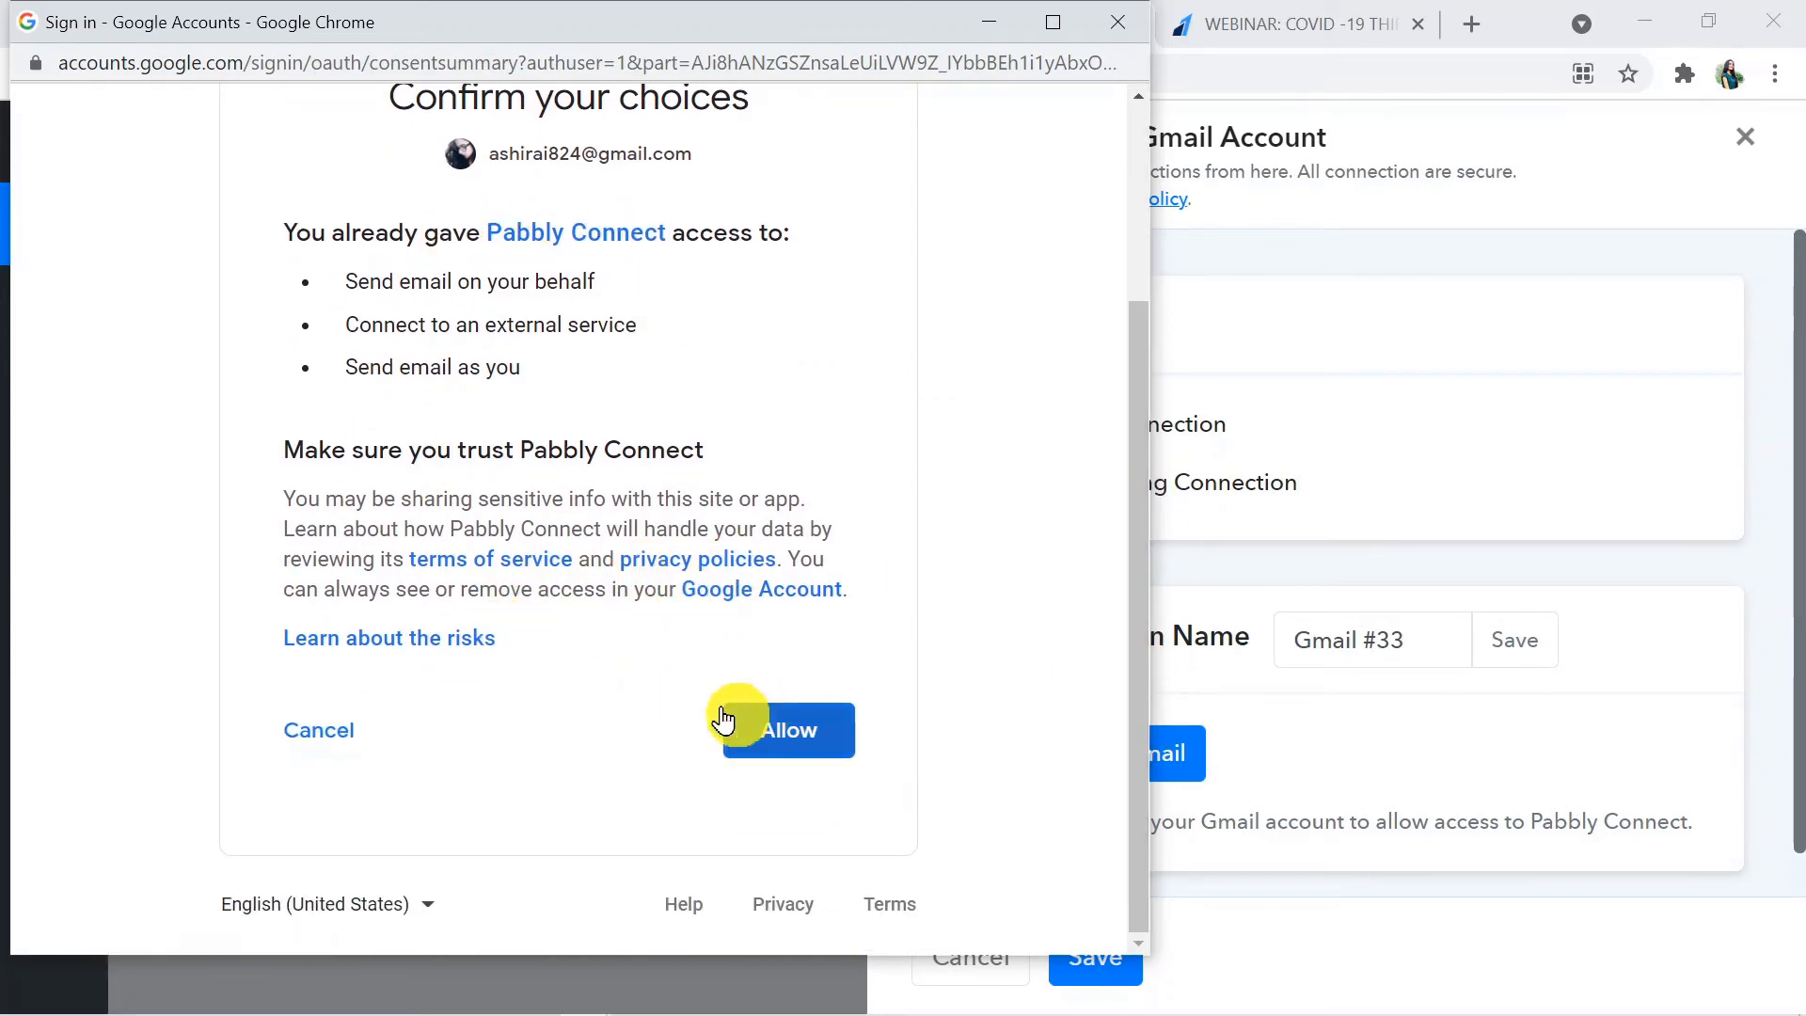
click(789, 736)
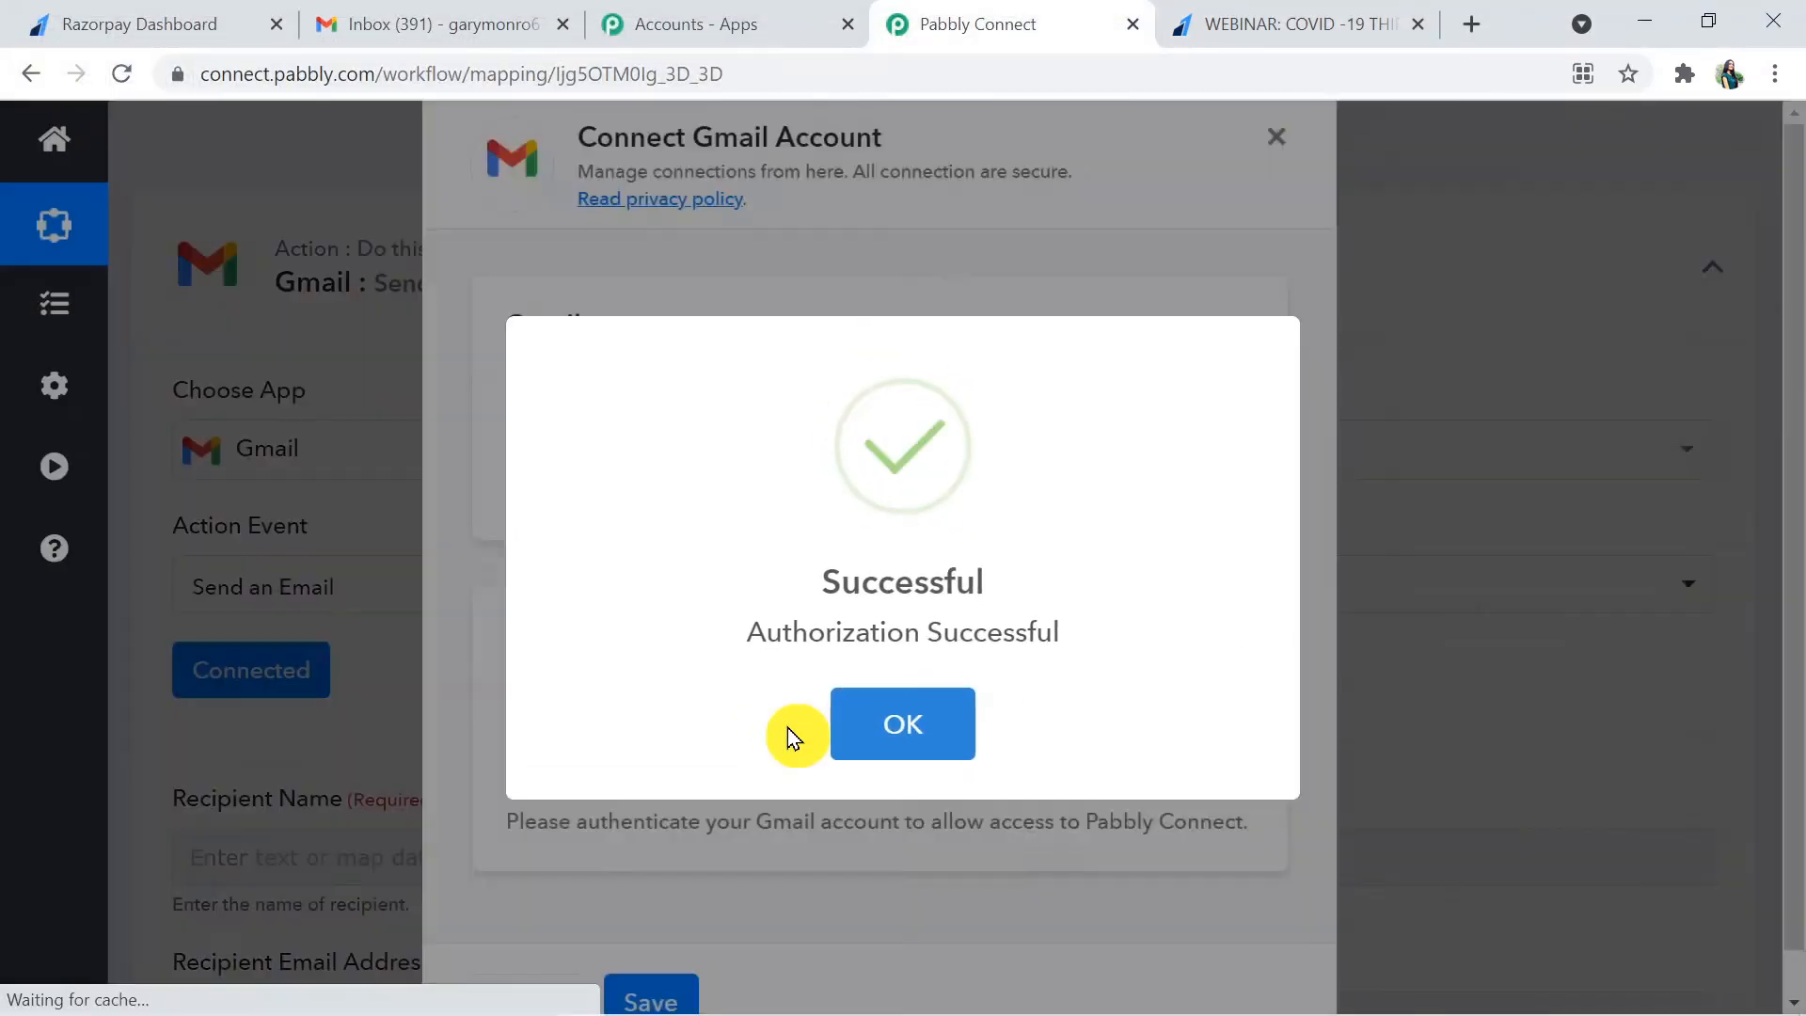
click(917, 732)
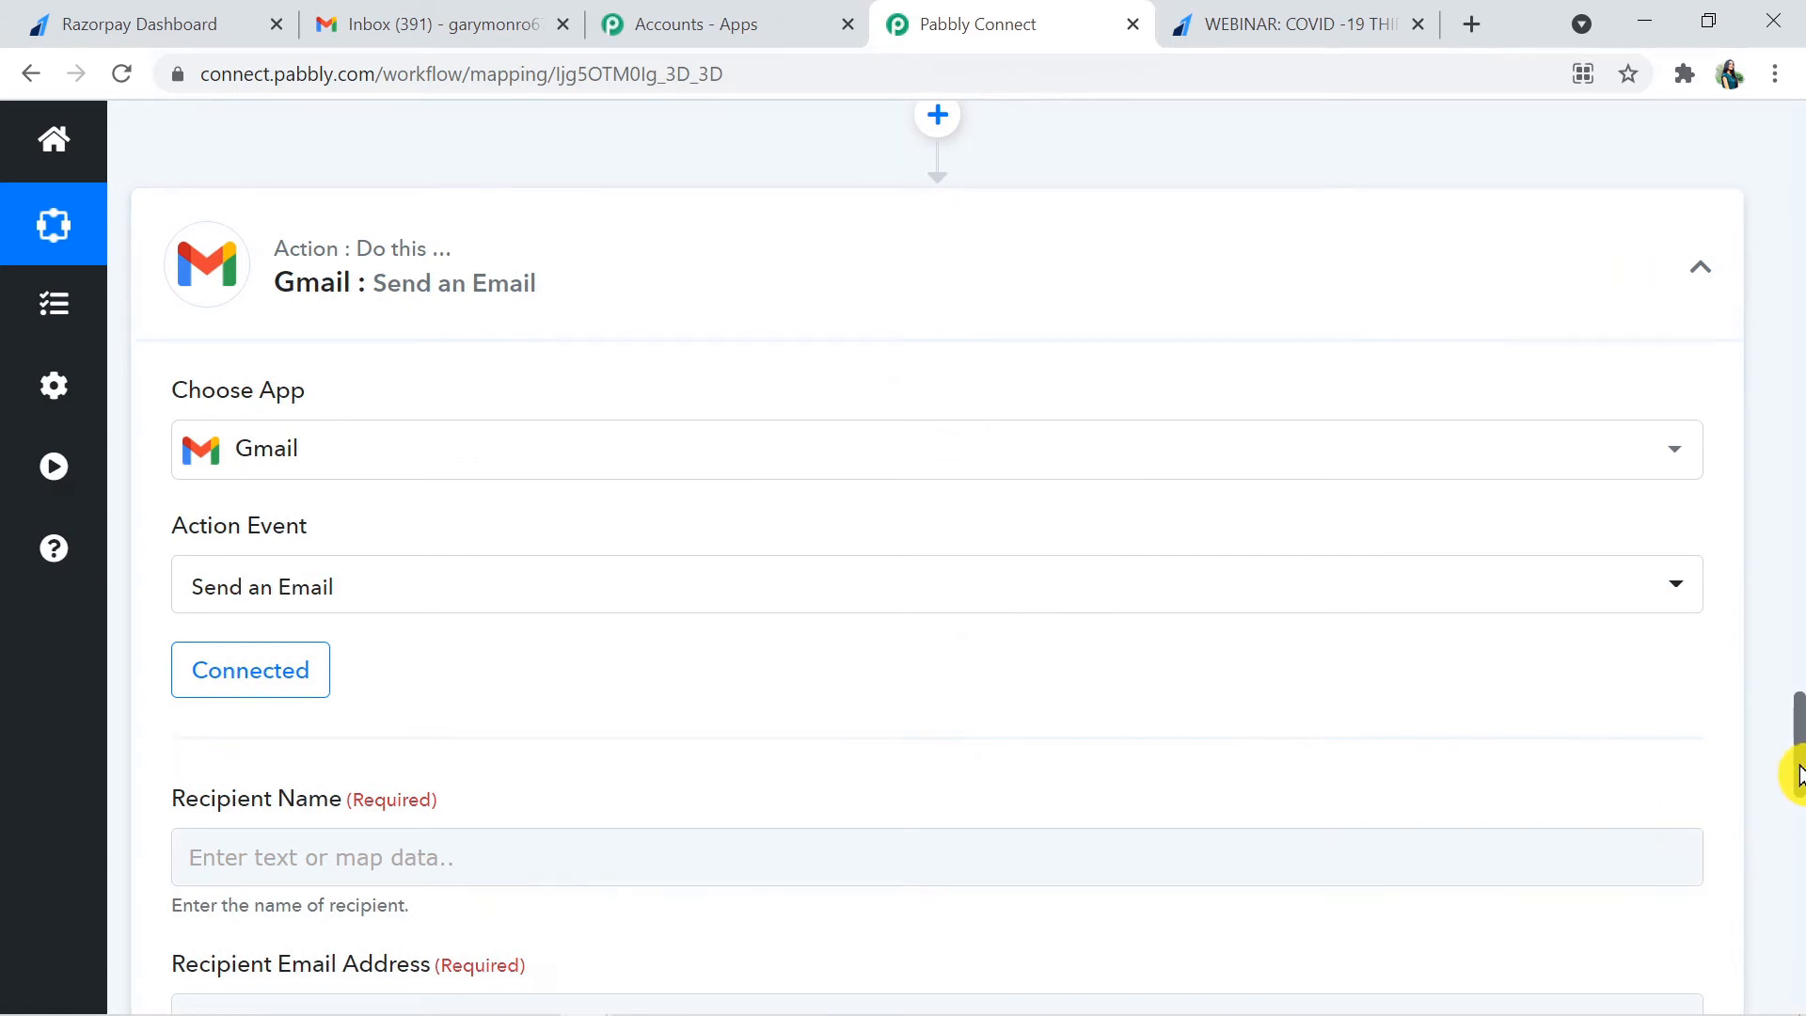
- Examine the Gmail step's recipient and sender fields and the Razorpay payment data available for mapping
drag(1797, 773, 1798, 843)
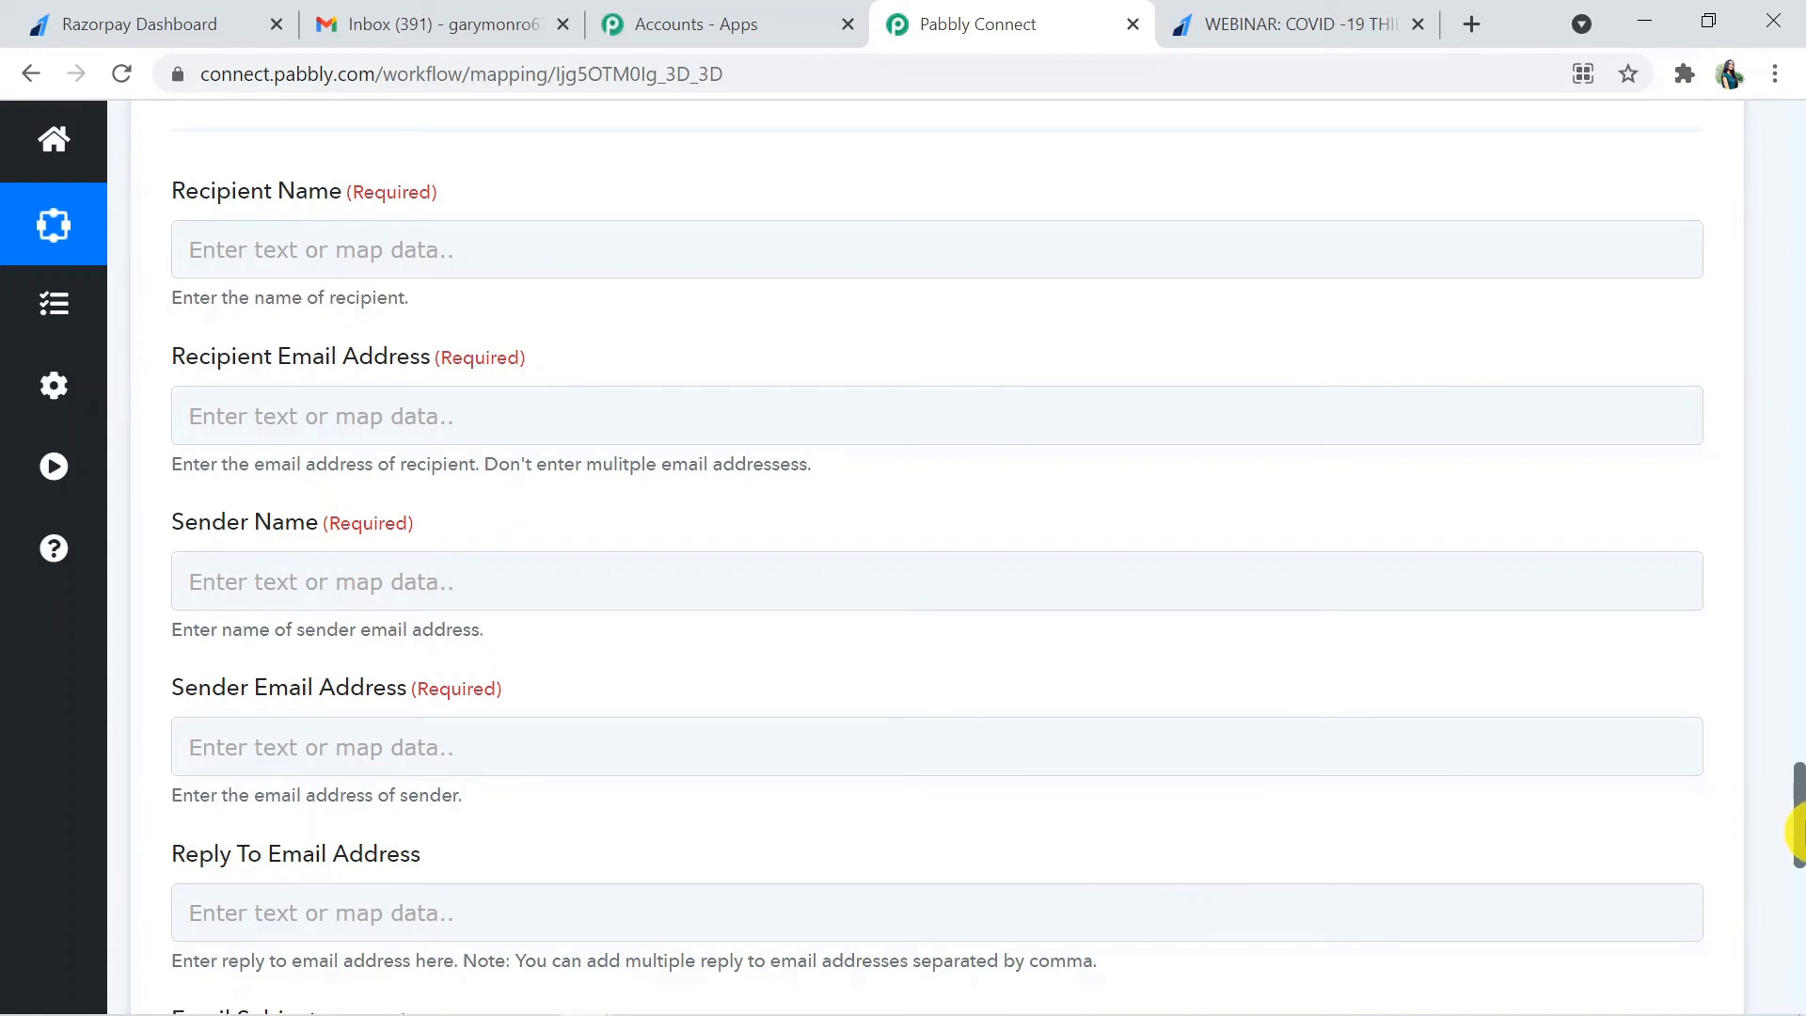
drag(1798, 832, 1787, 367)
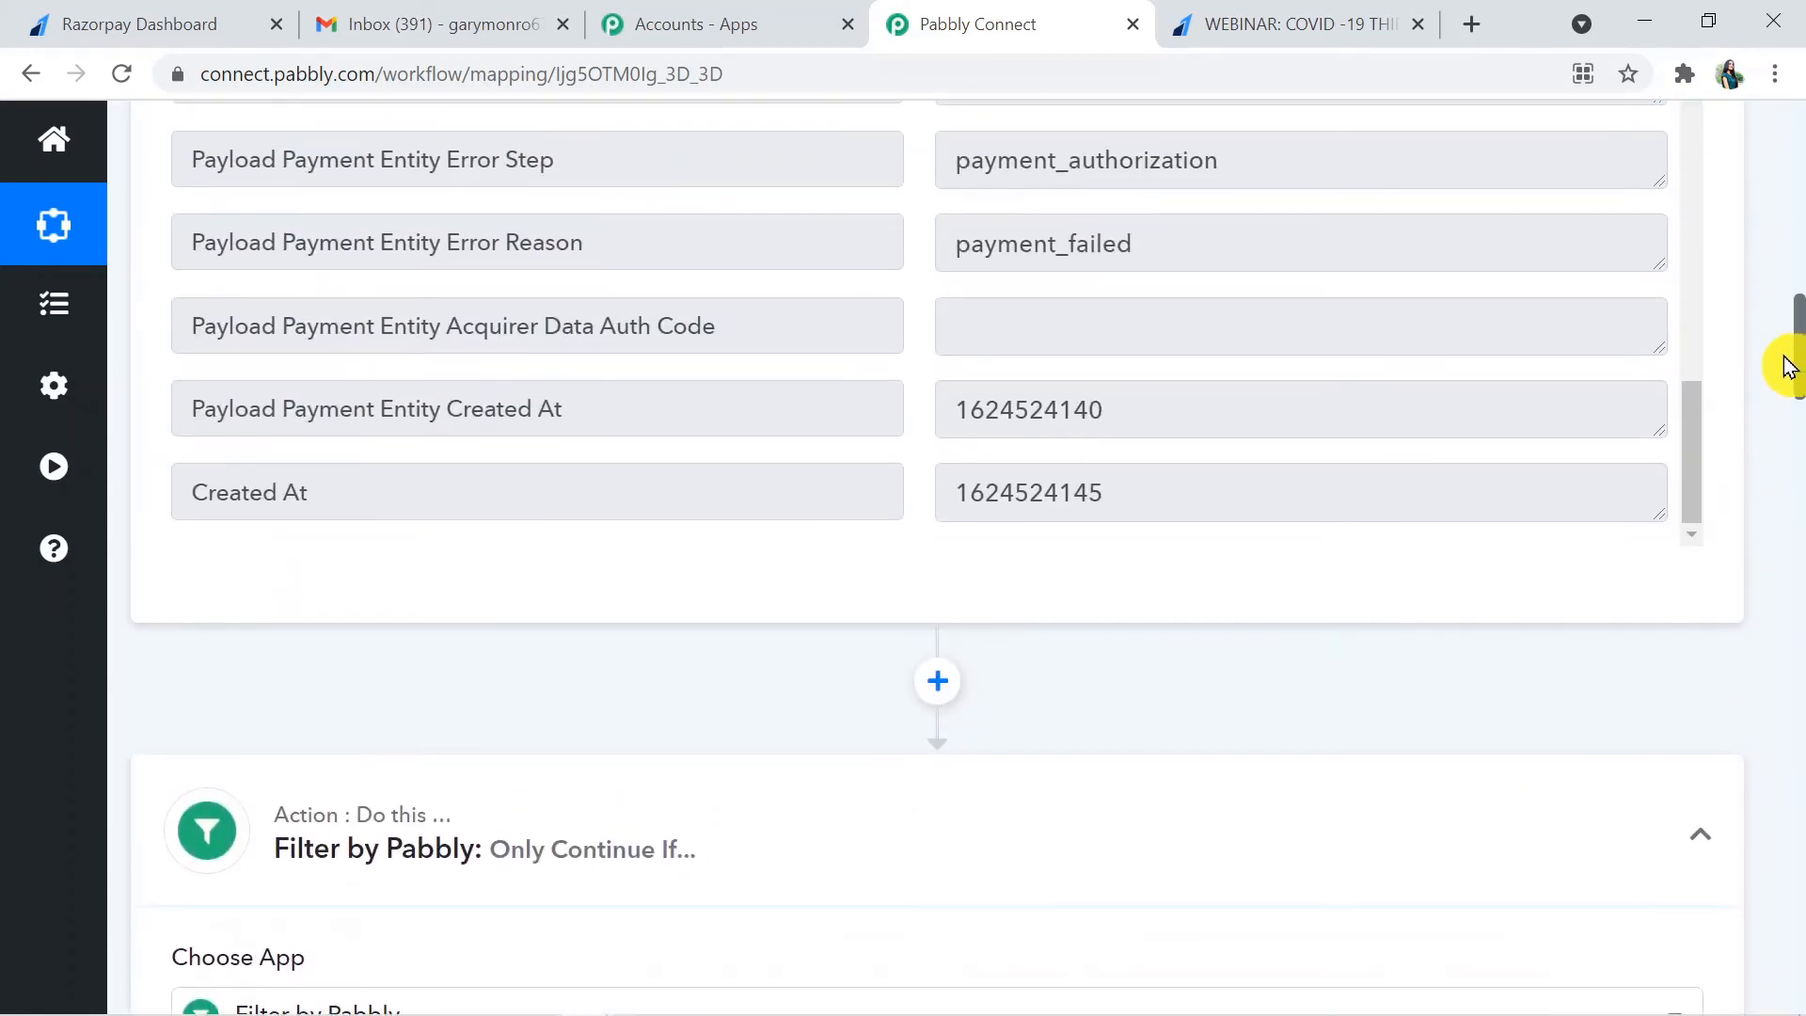
drag(1701, 482, 1712, 218)
drag(1798, 352, 1800, 792)
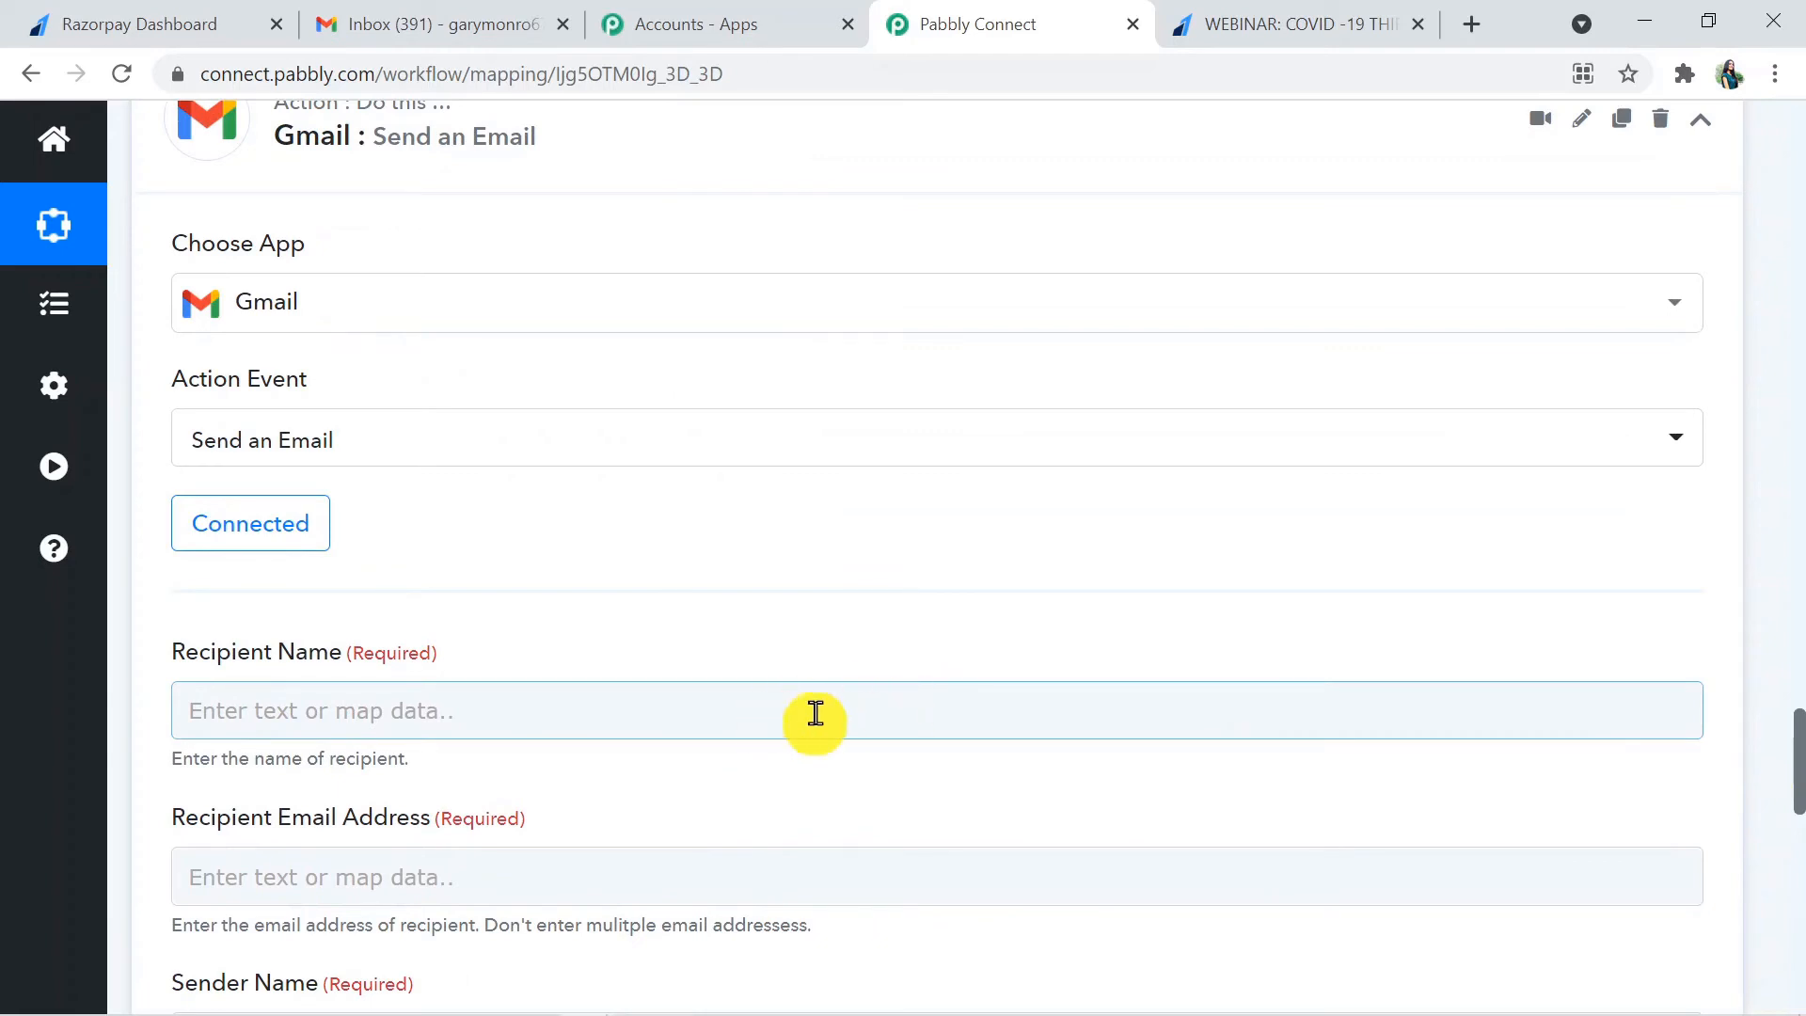
click(756, 717)
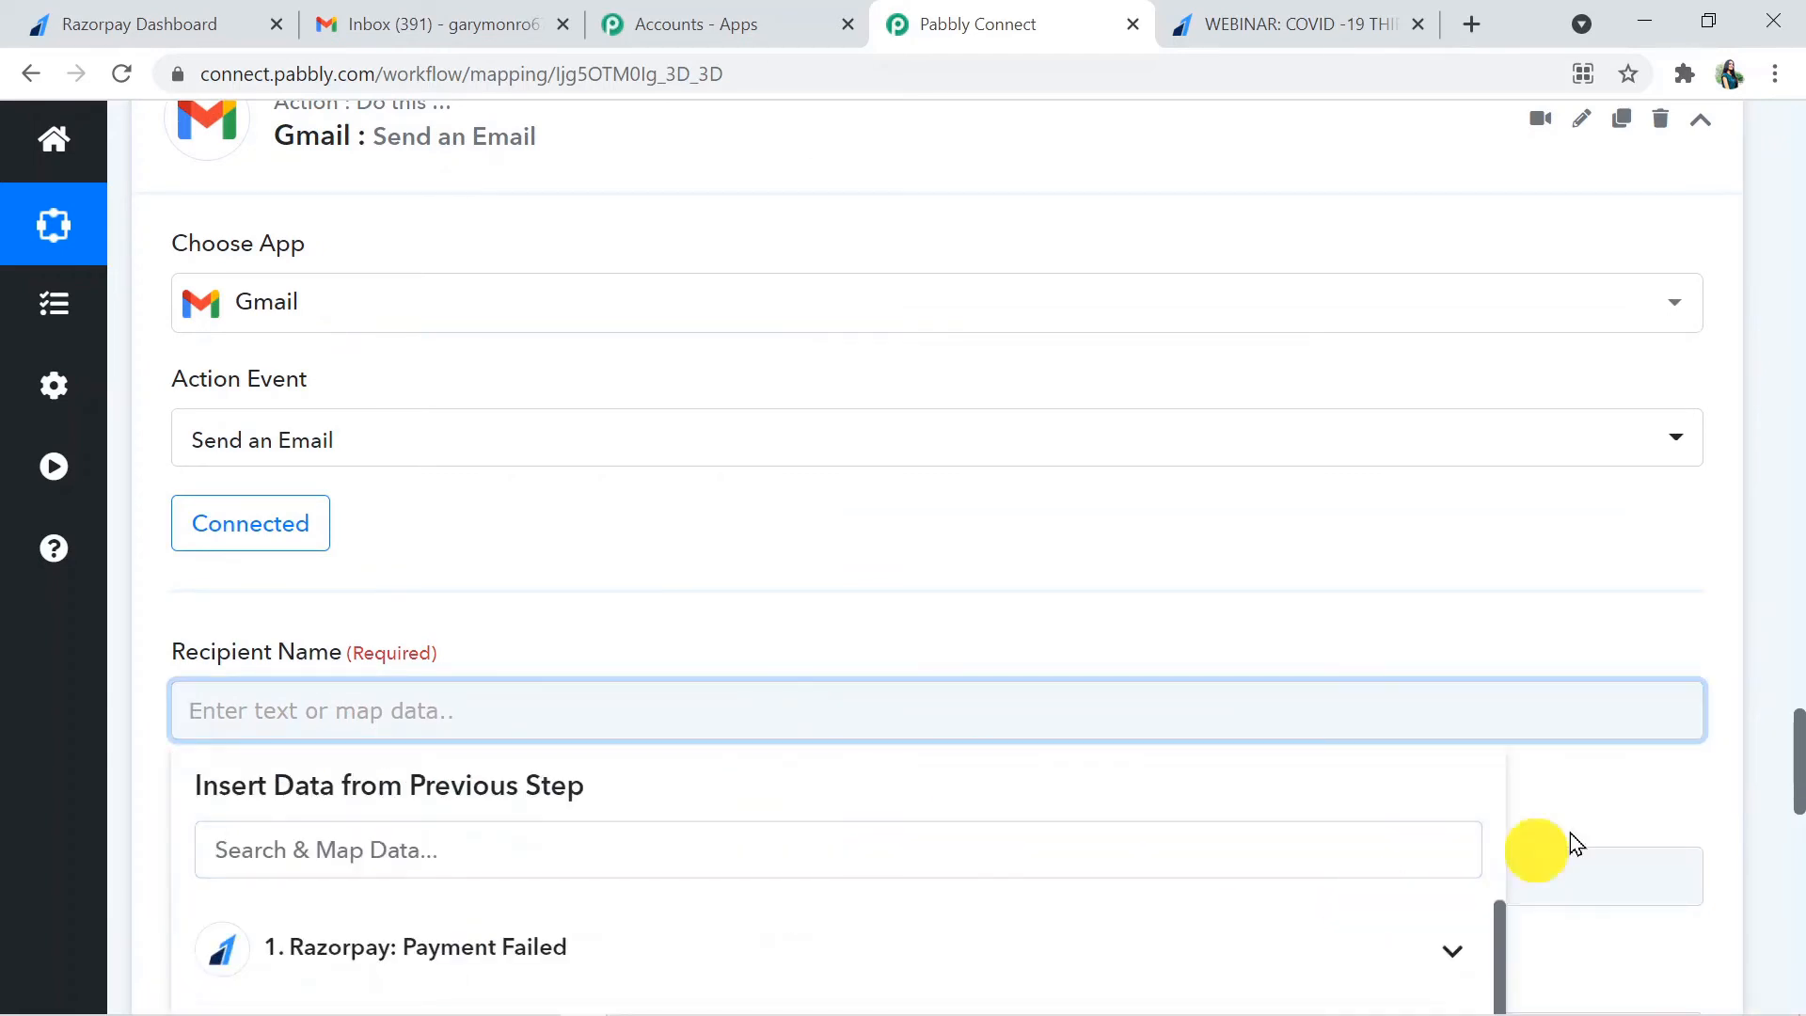
scroll(1797, 800, down, 4)
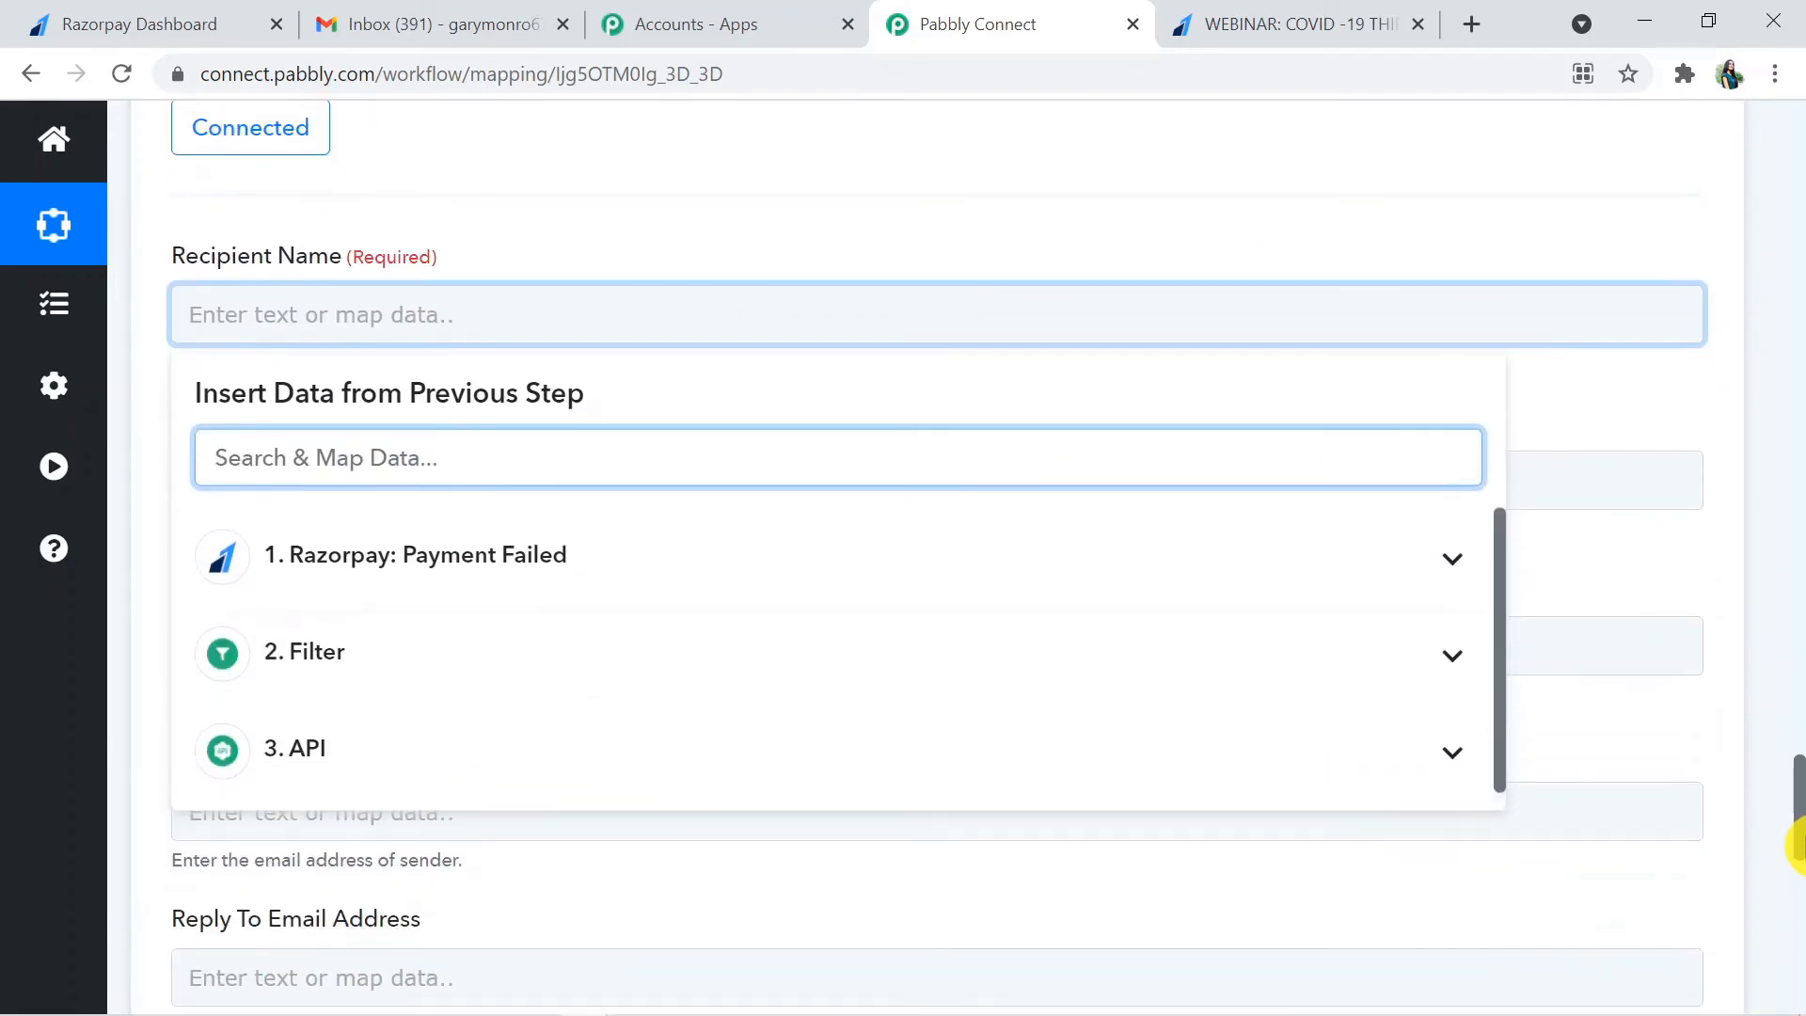
click(1226, 581)
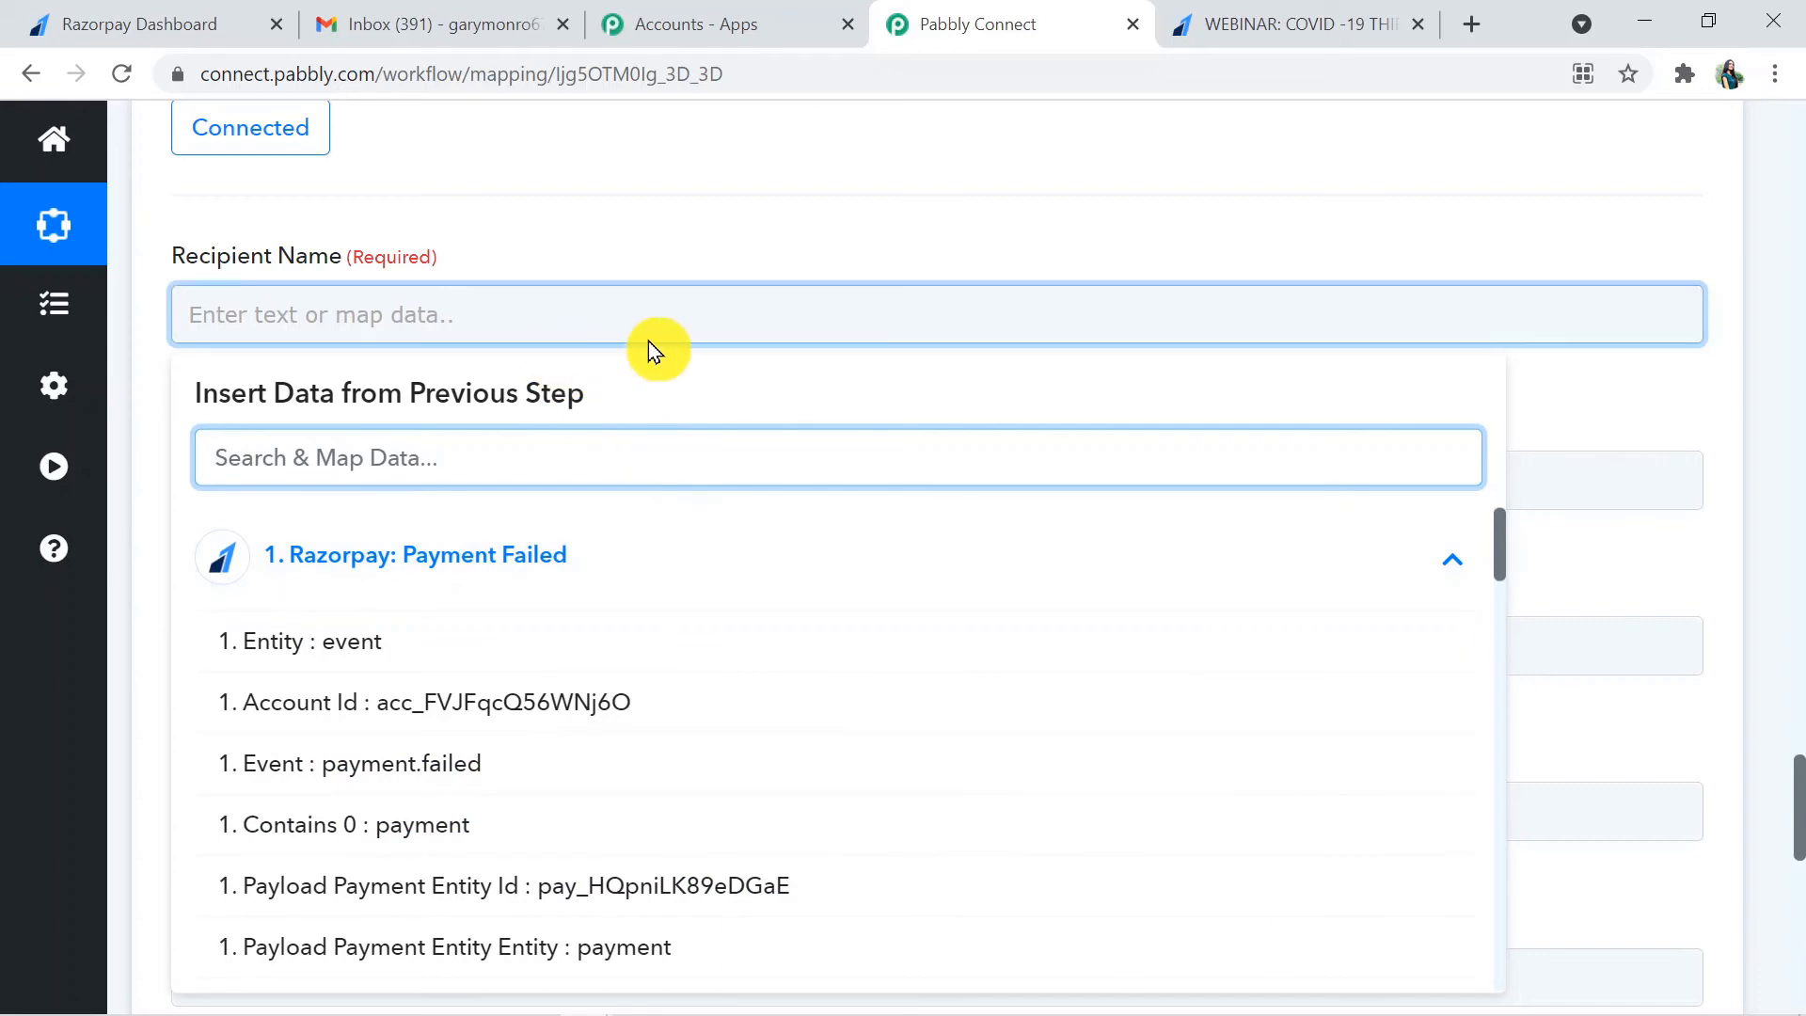
click(1595, 578)
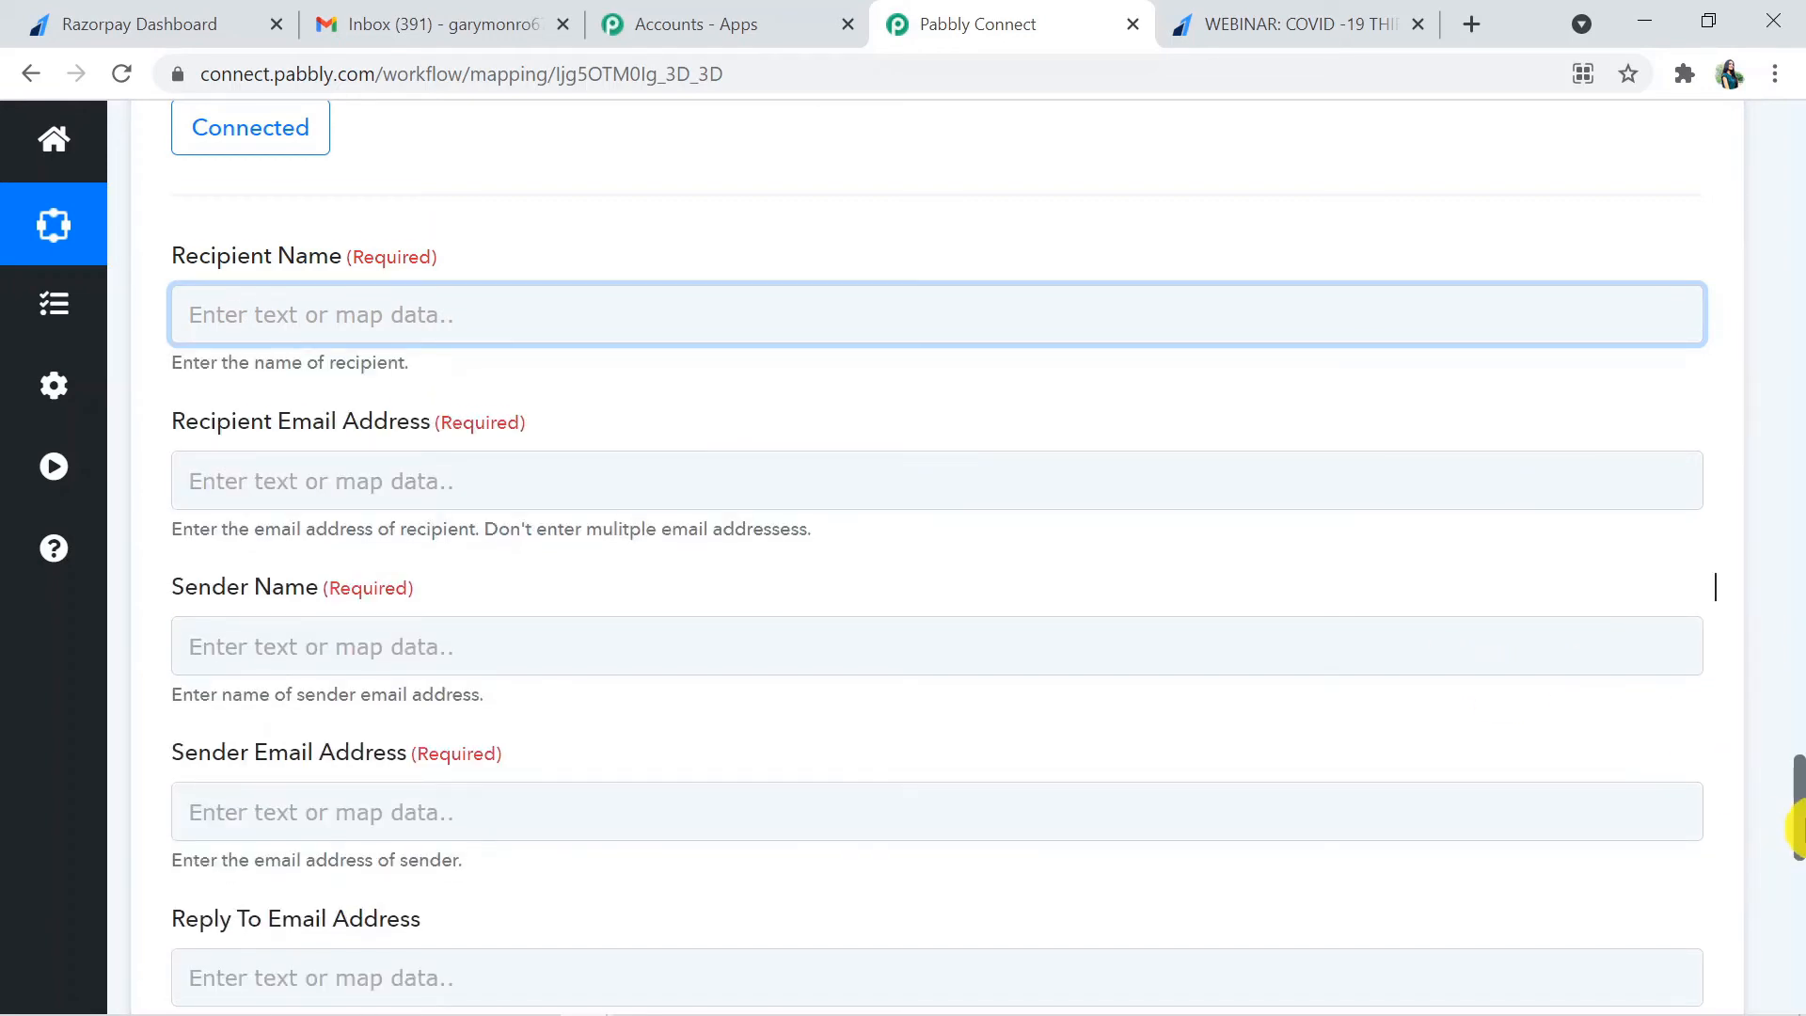
scroll(1799, 828, down, 1)
scroll(1797, 828, down, 1)
scroll(1797, 828, up, 1)
- Map the Recipient Name to the Razorpay step's Payload Payment Entity Notes First Name and Payload Payment Entity Notes Last Name
click(464, 302)
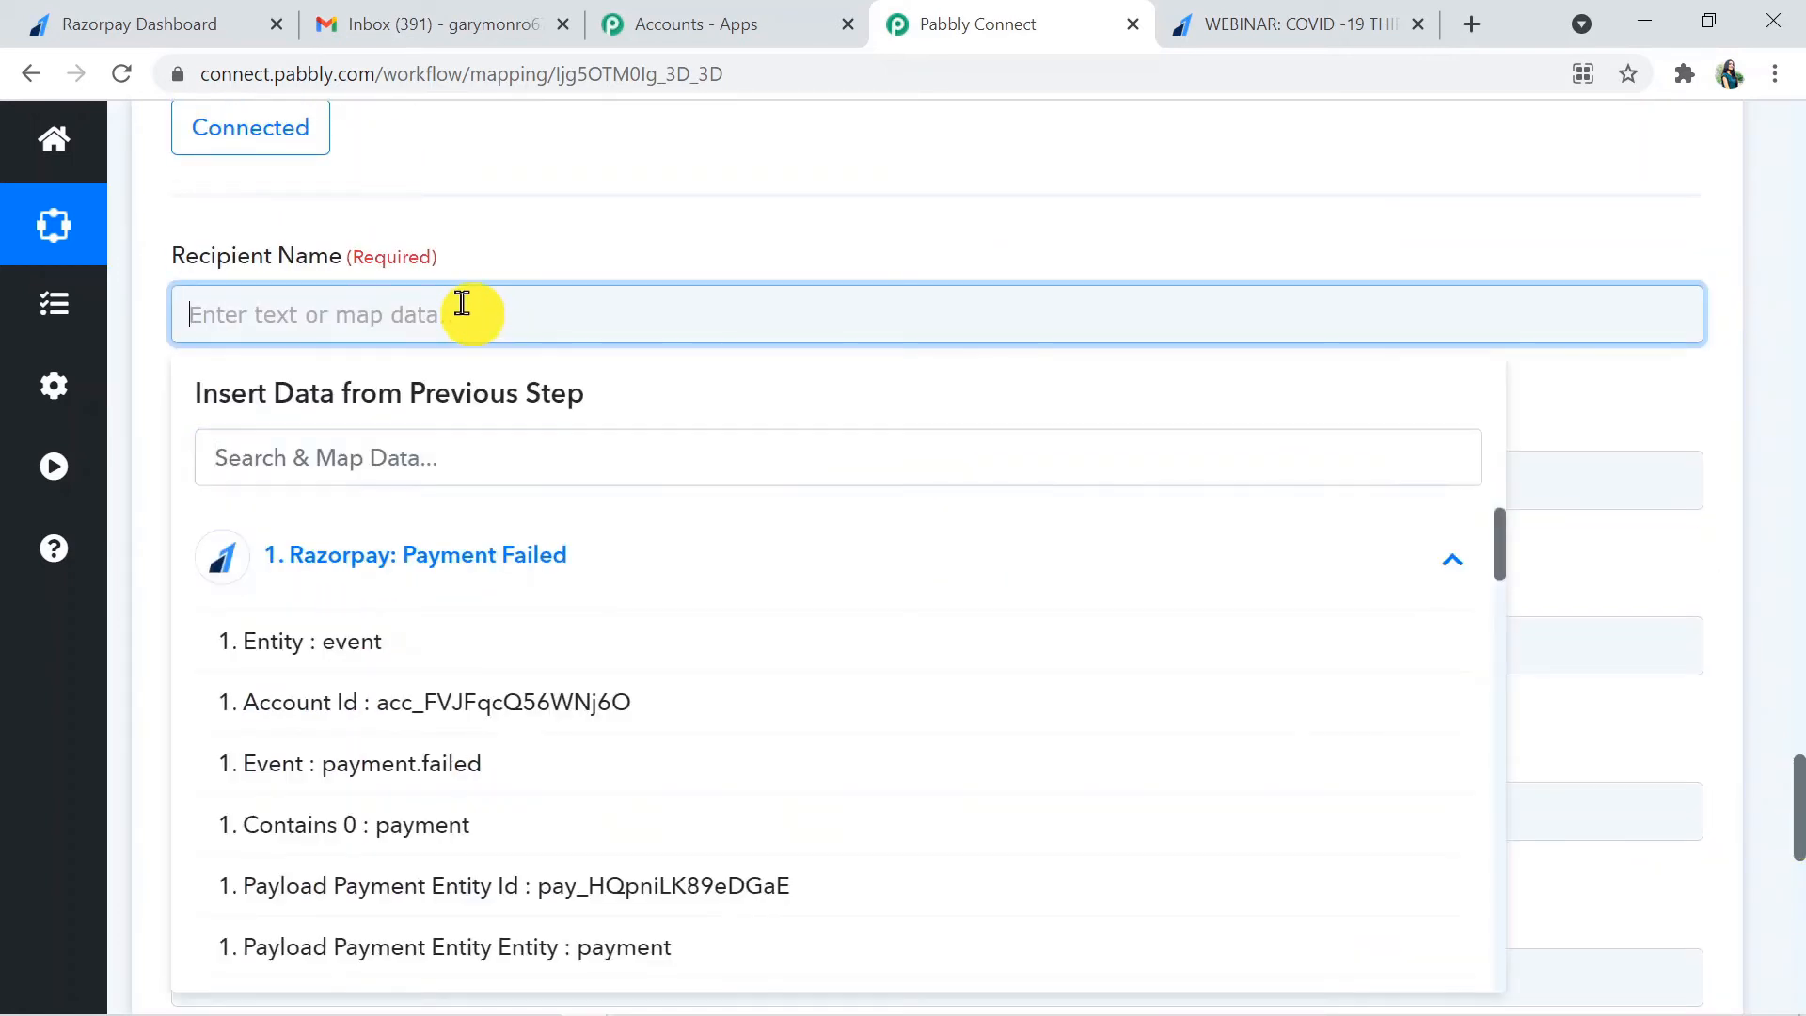
click(367, 451)
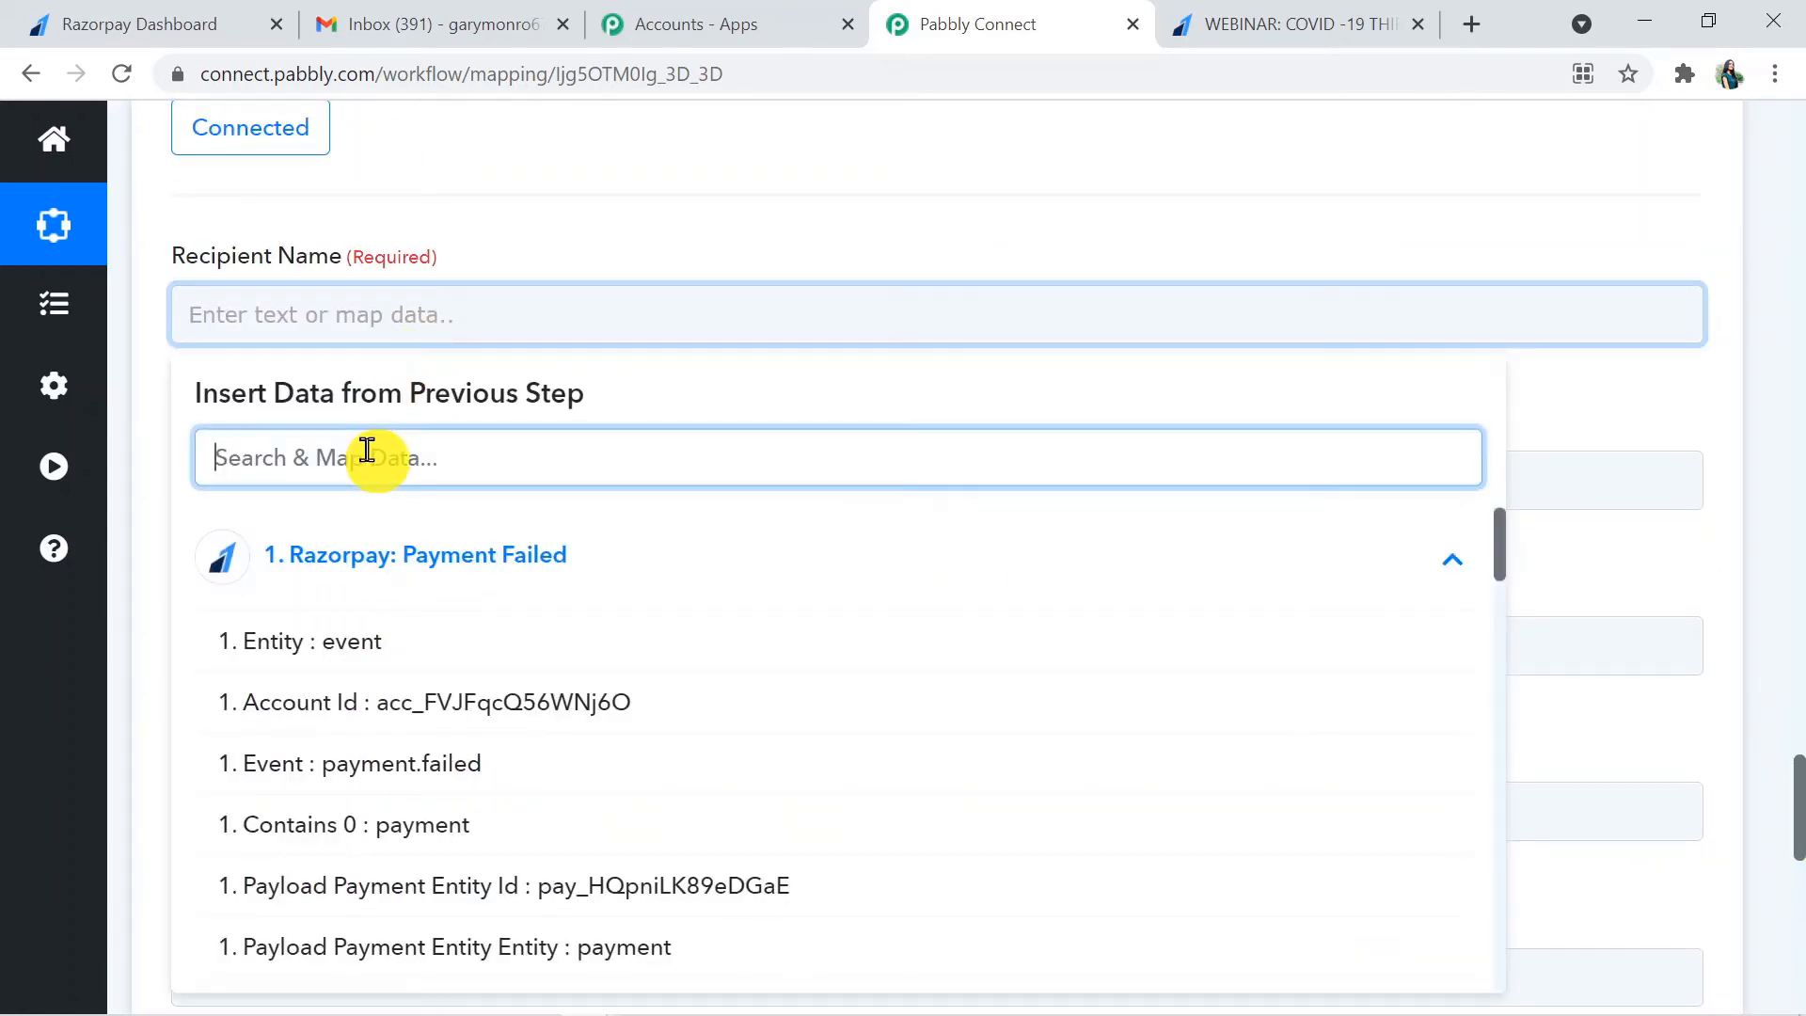
text(firs)
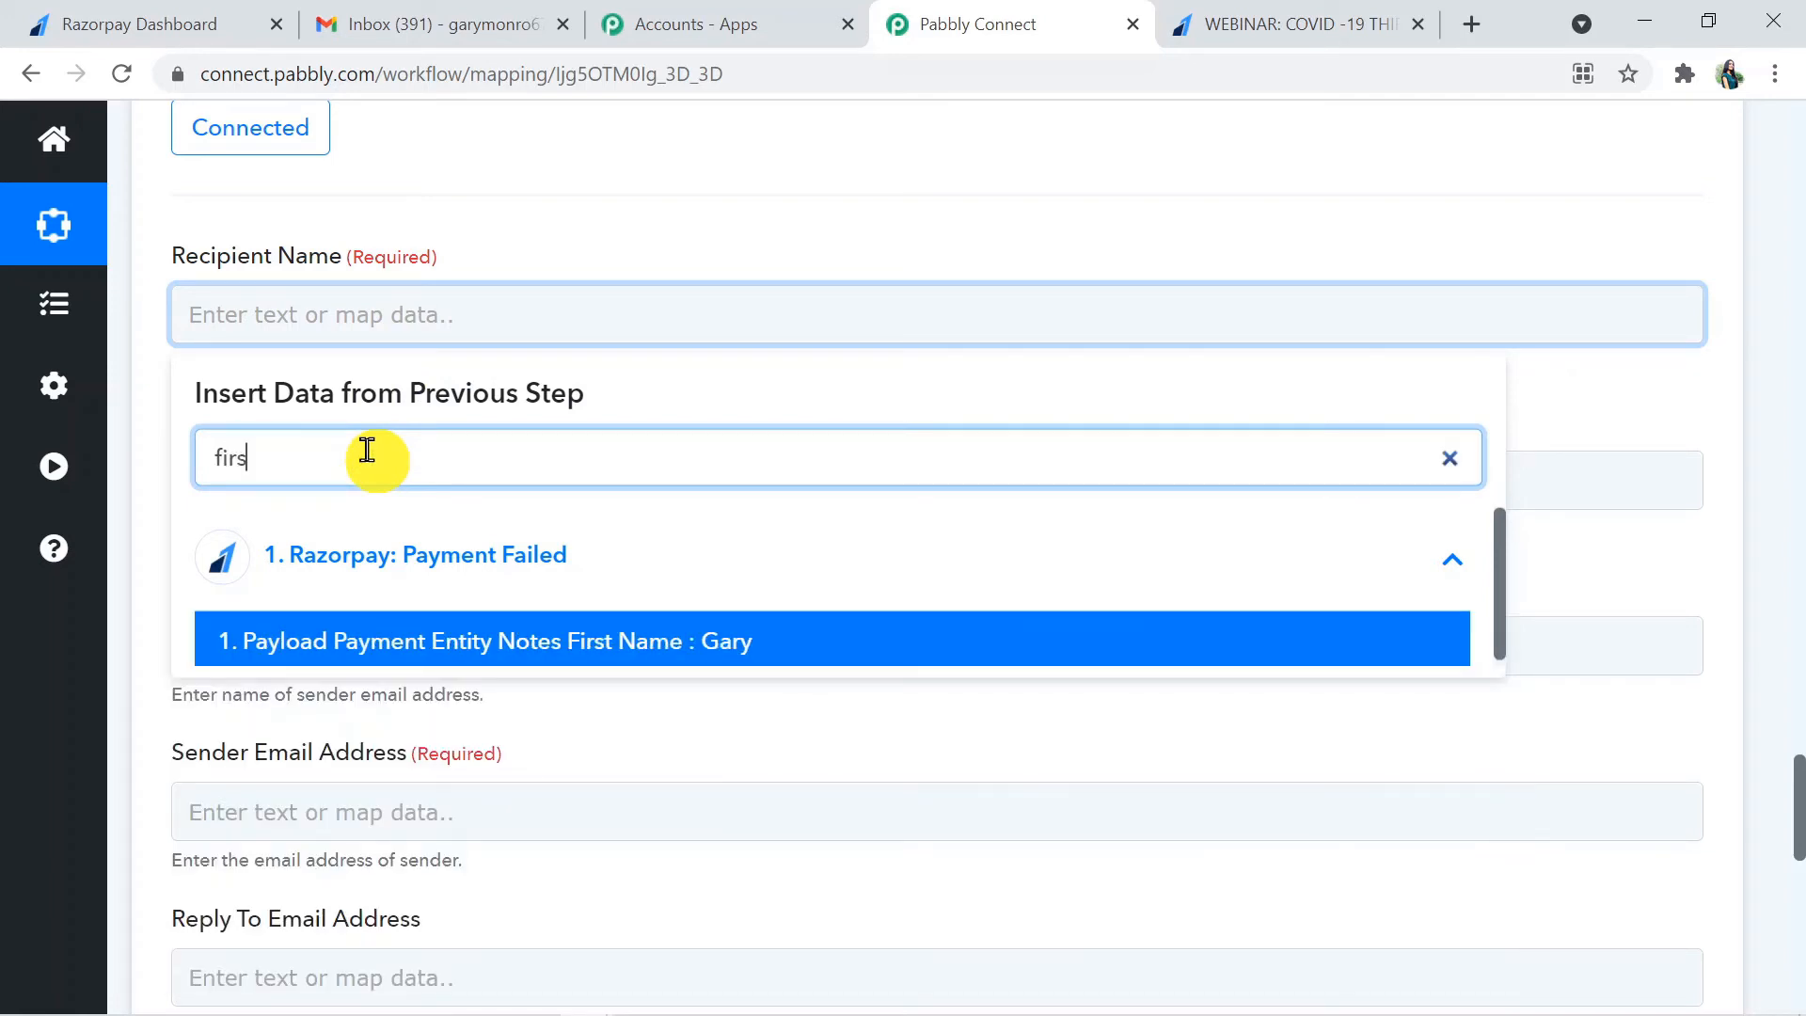
click(455, 654)
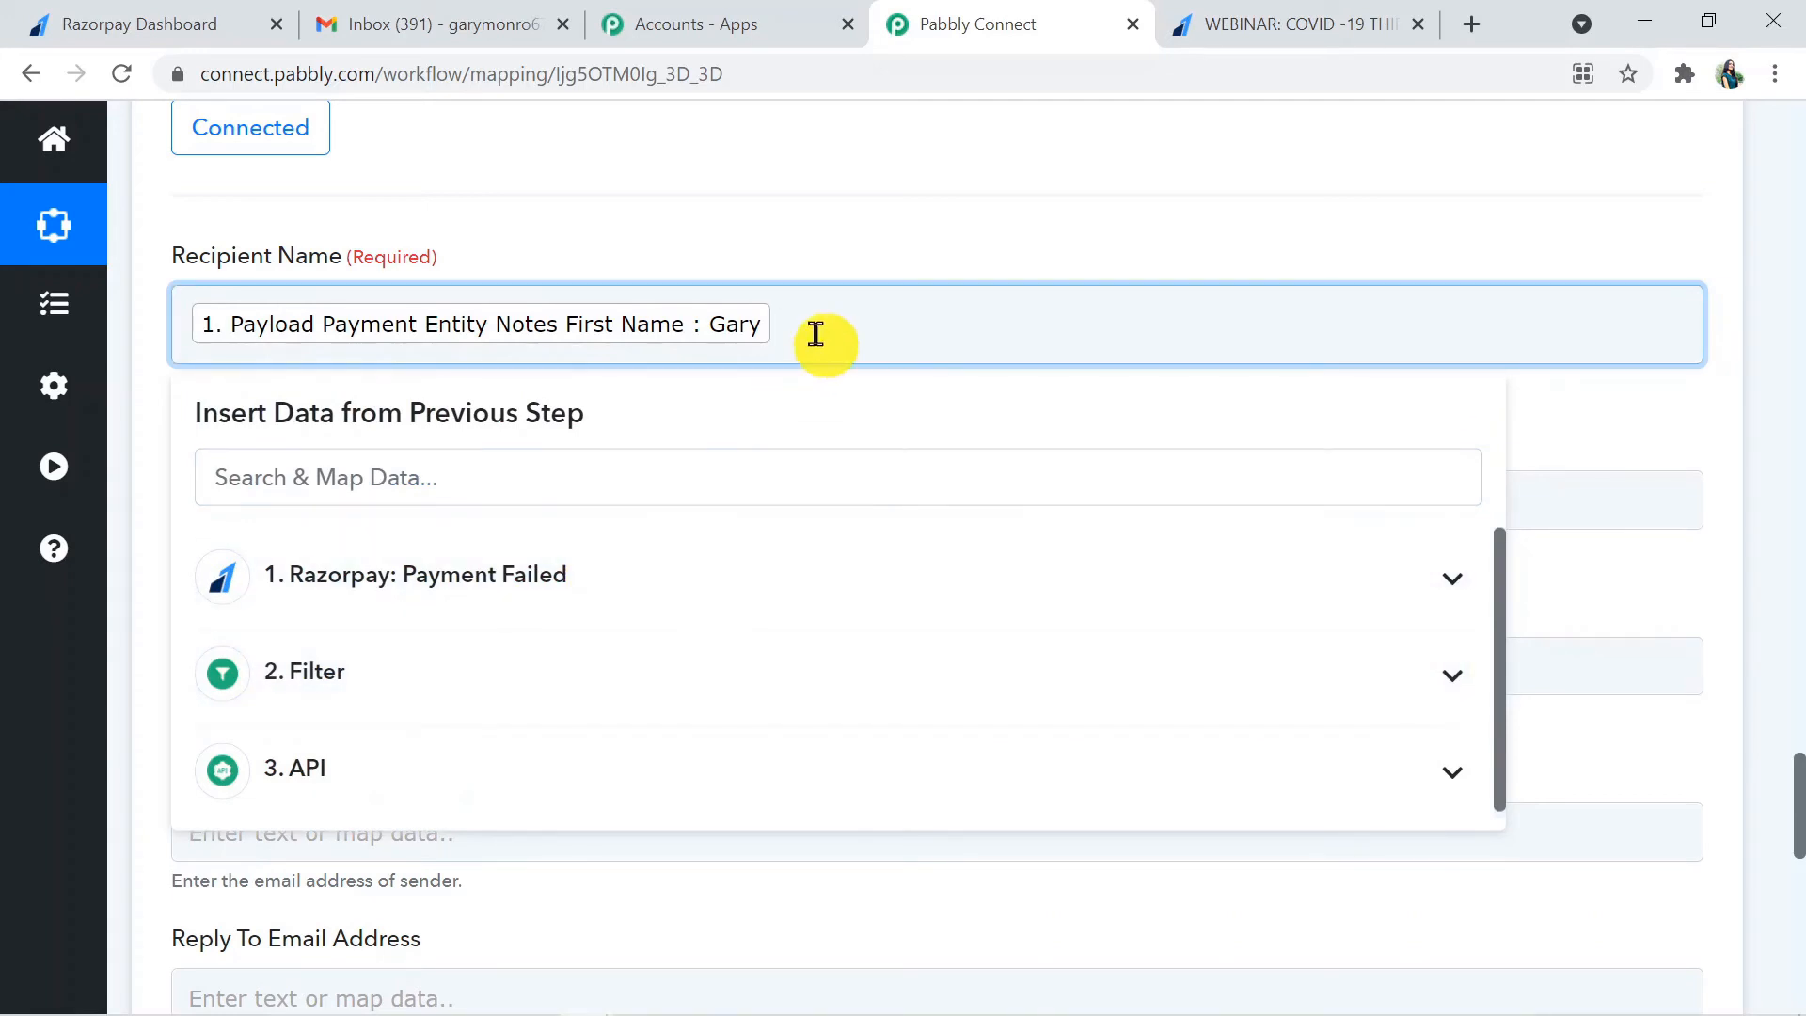
click(814, 474)
text(la)
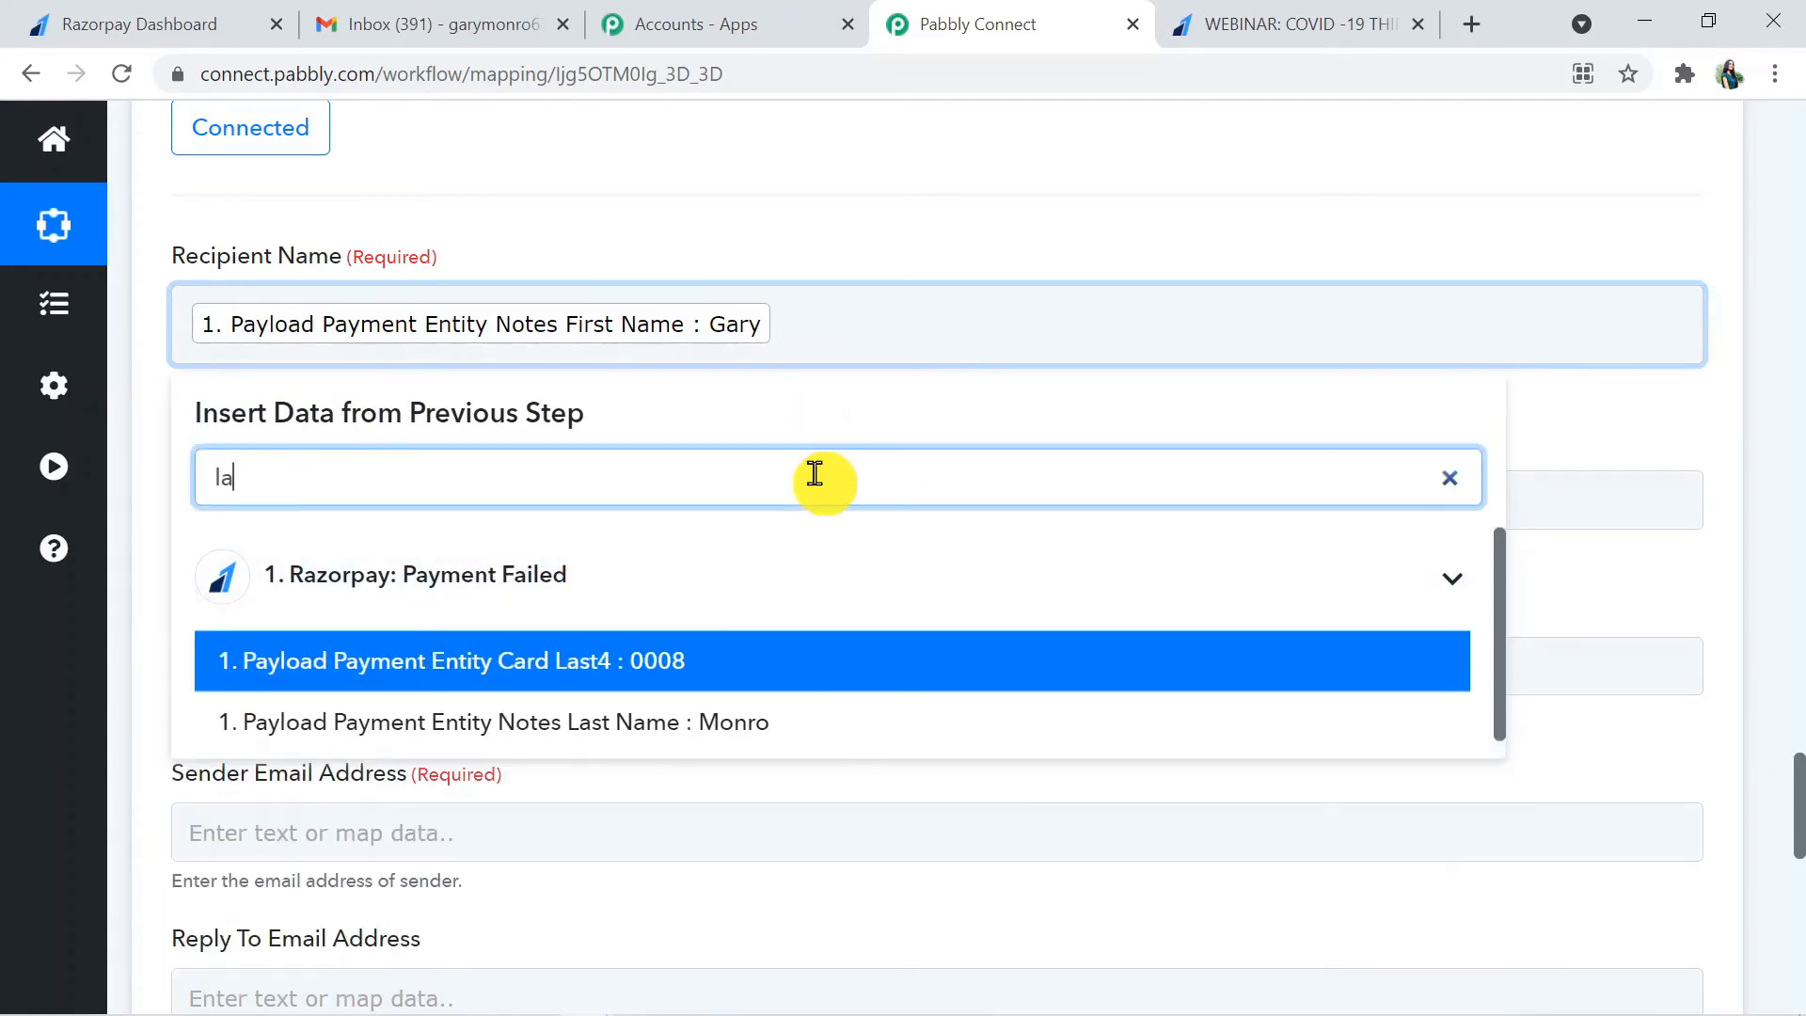
text(st)
click(732, 730)
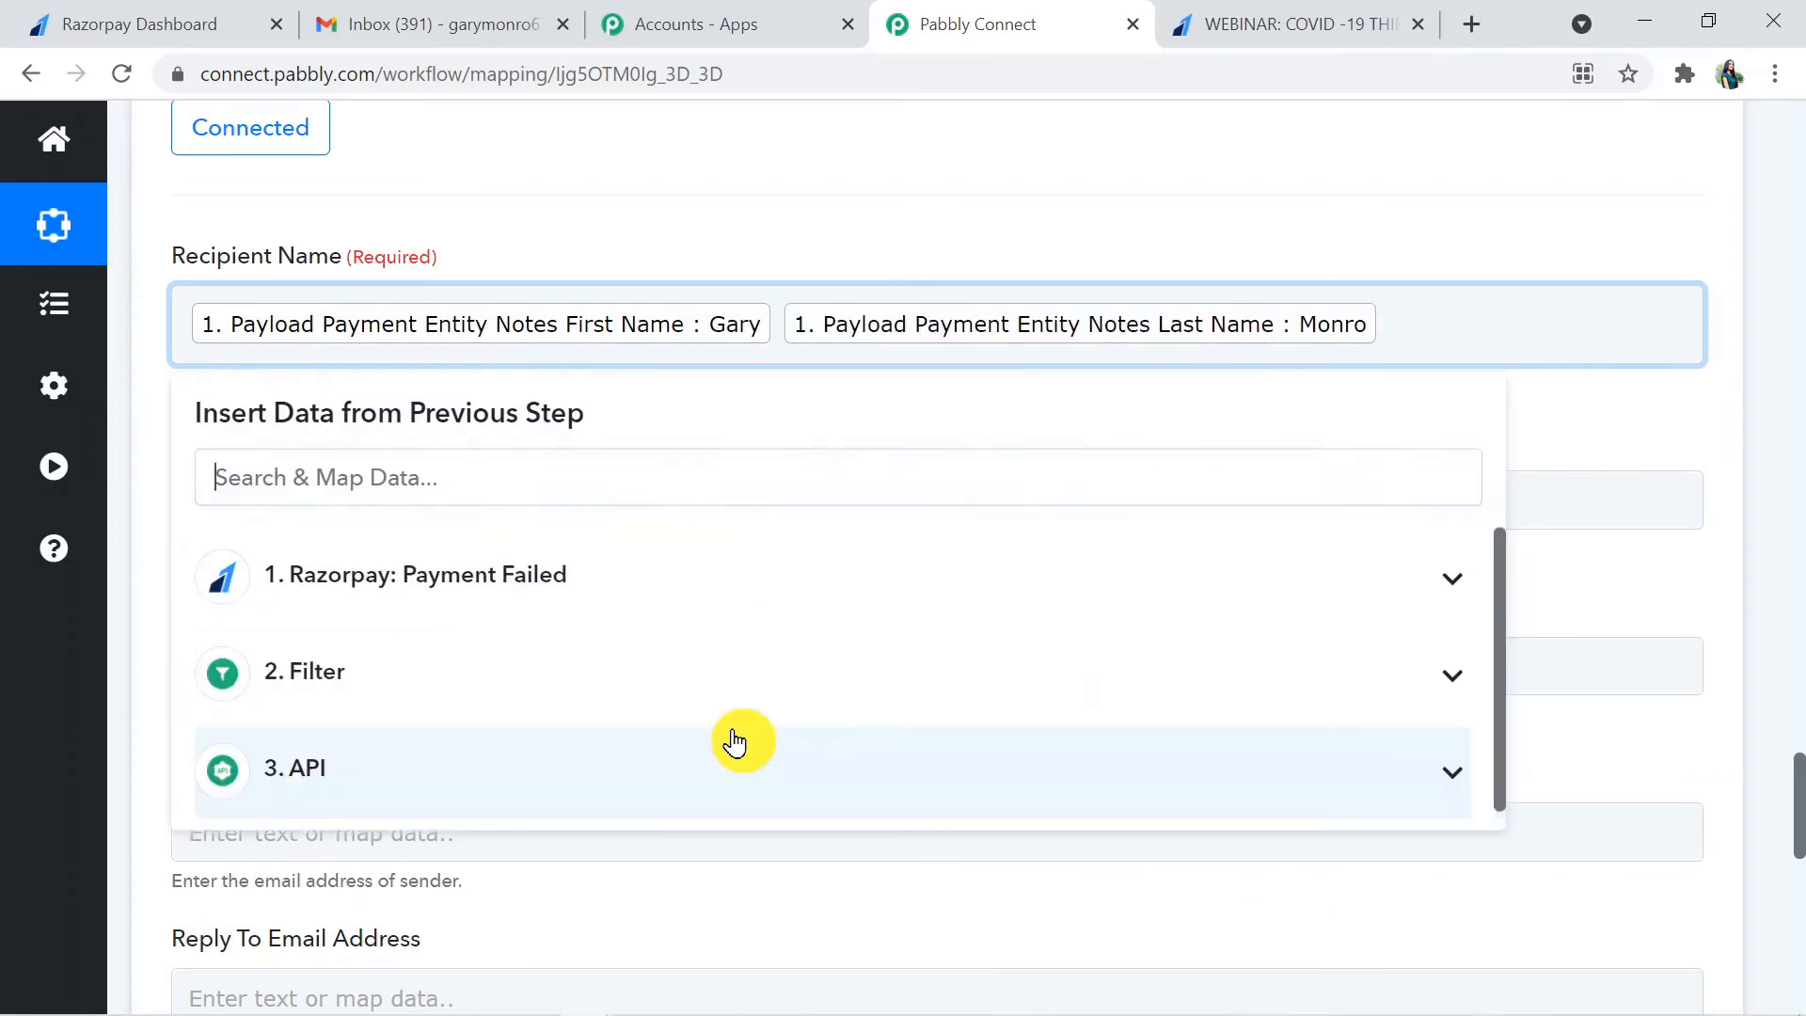
click(1634, 438)
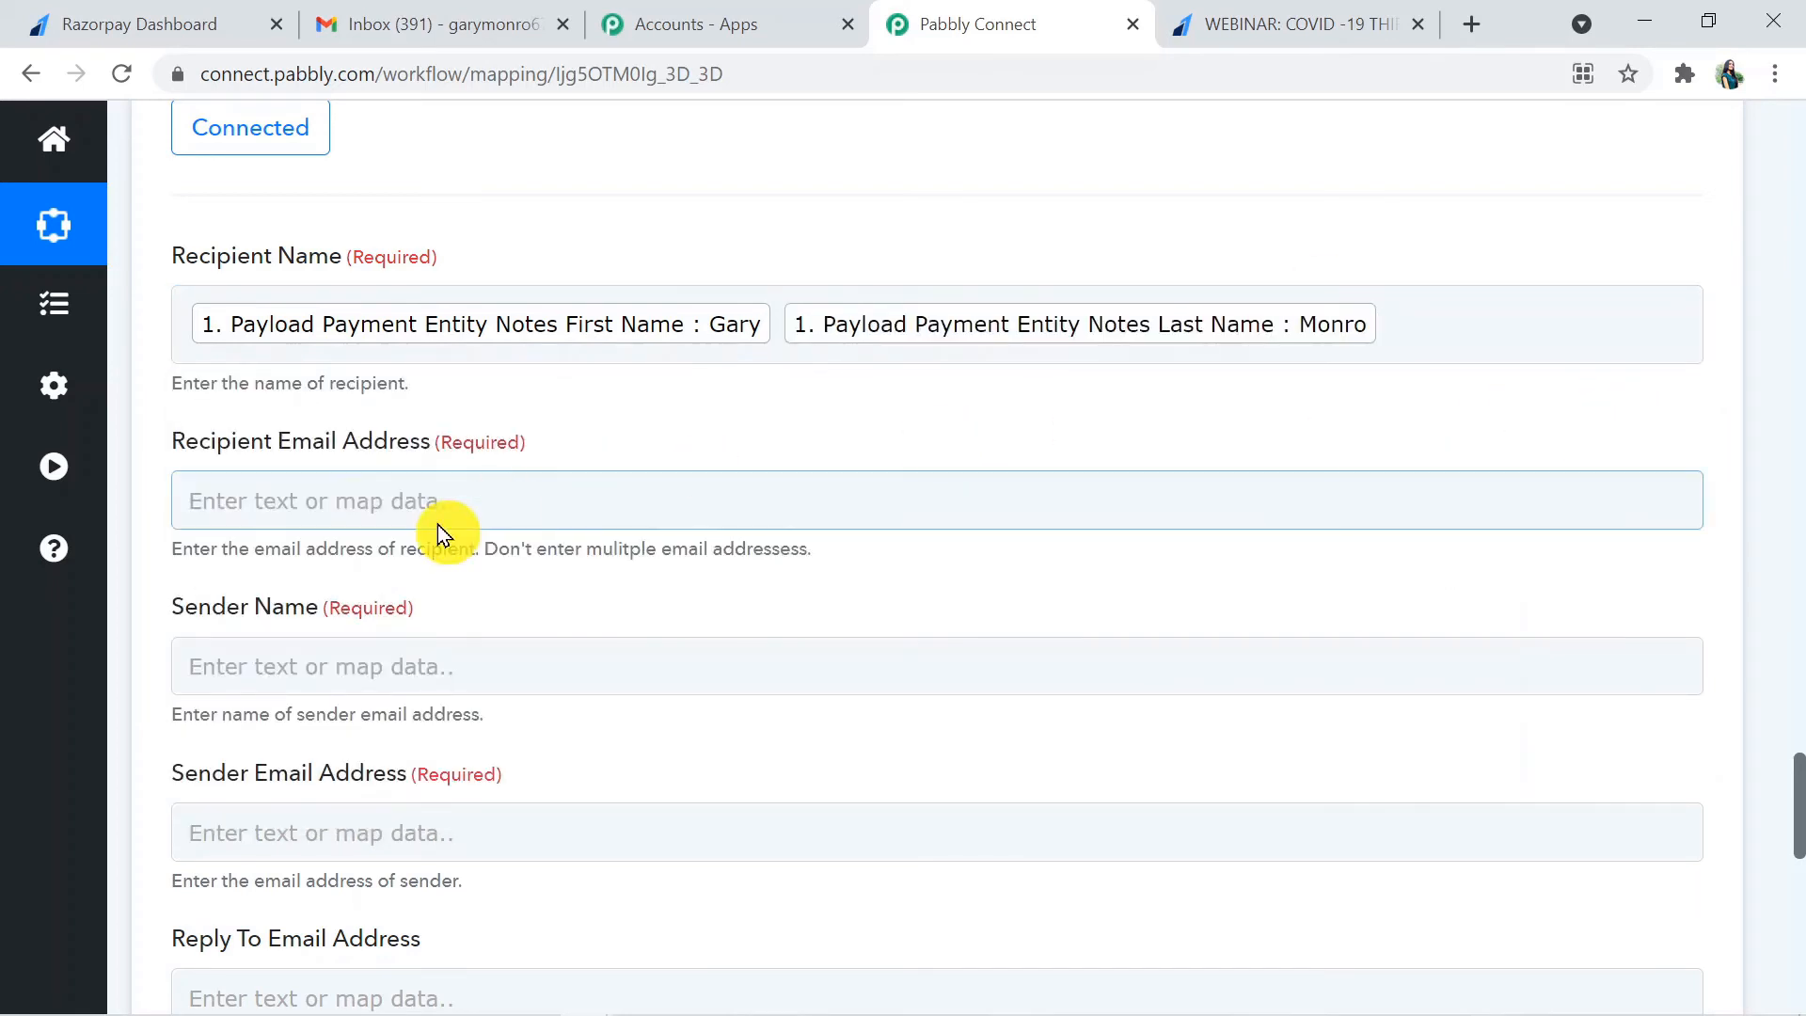
- Map the Recipient Email Address to the Razorpay step's Payload Payment Entity Email
click(331, 504)
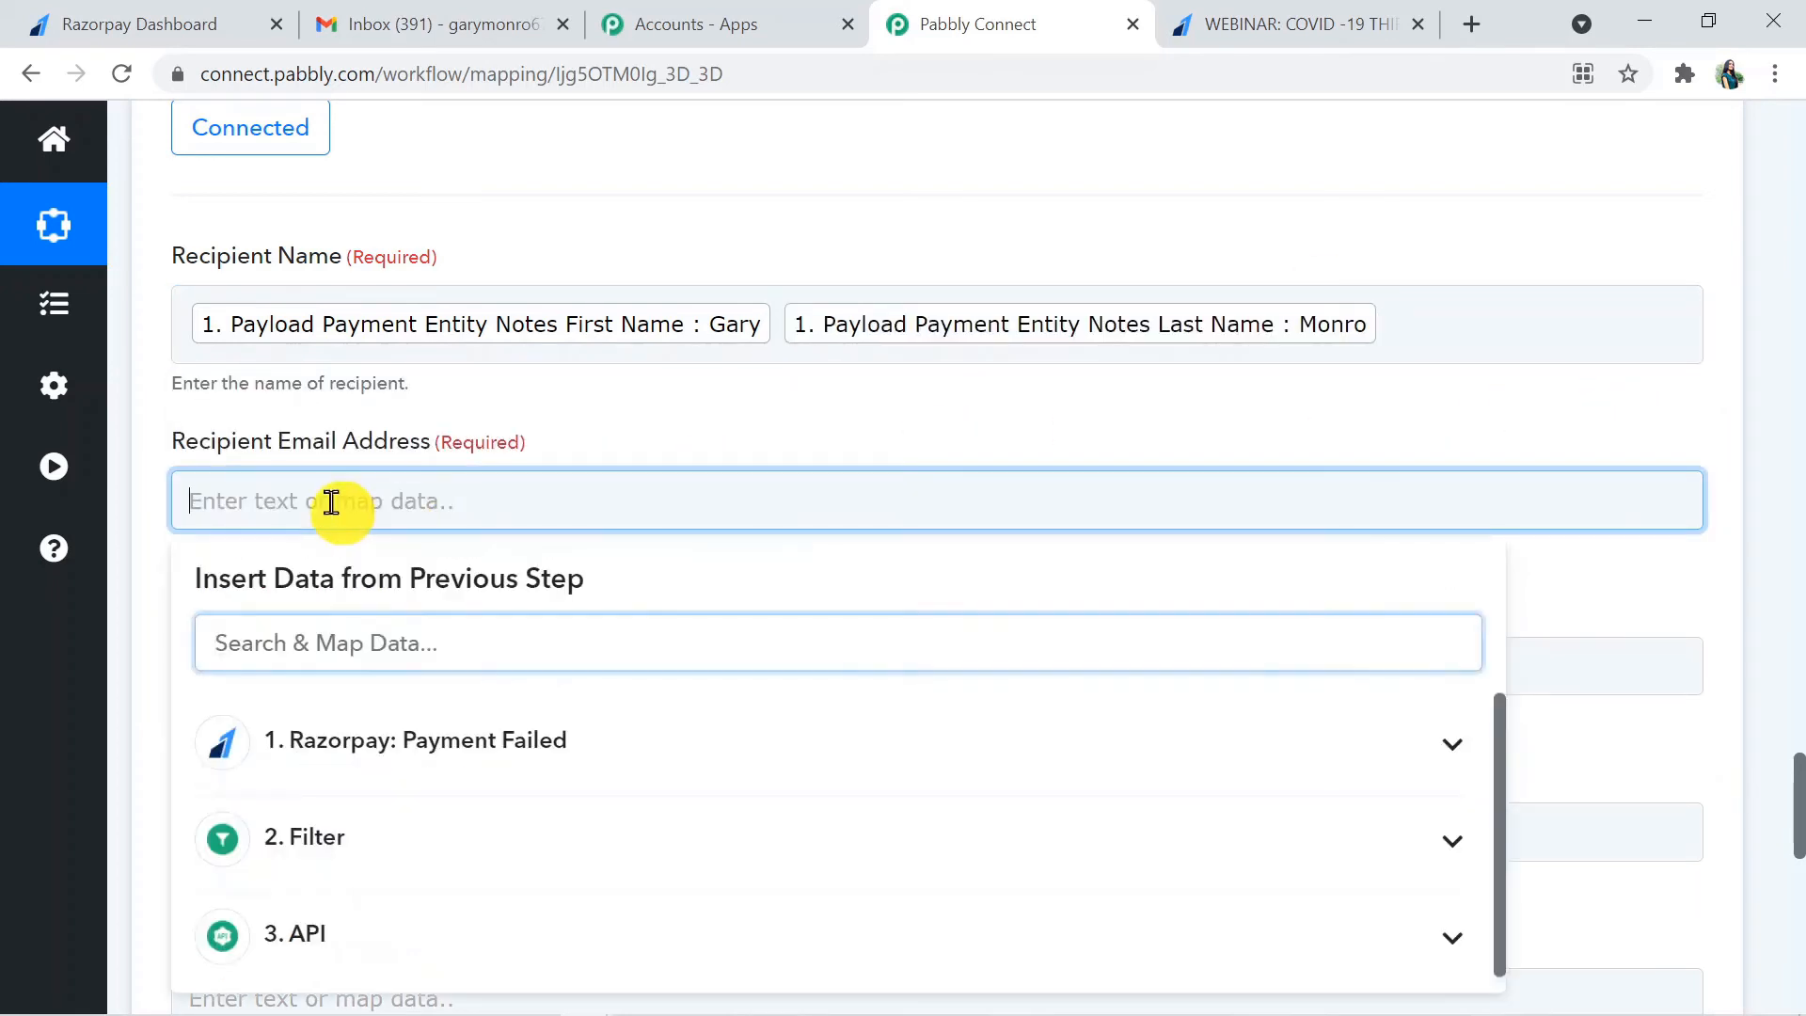
click(443, 644)
text(@)
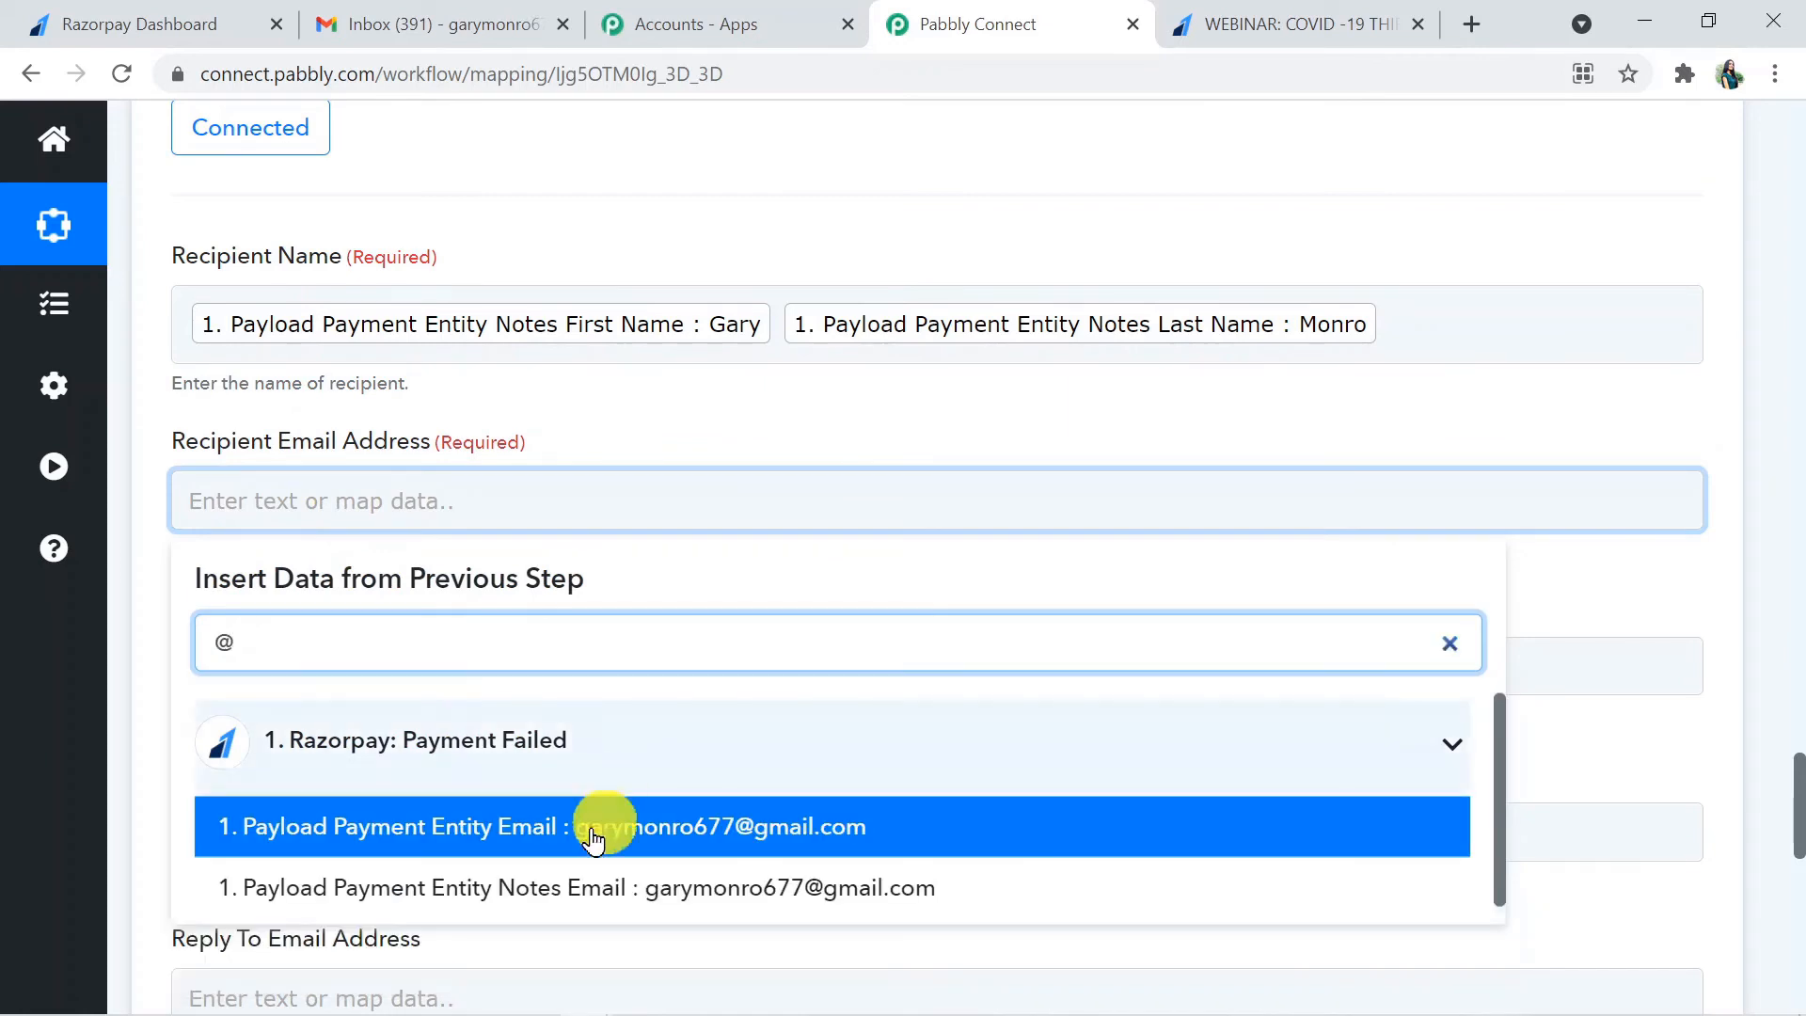
click(562, 841)
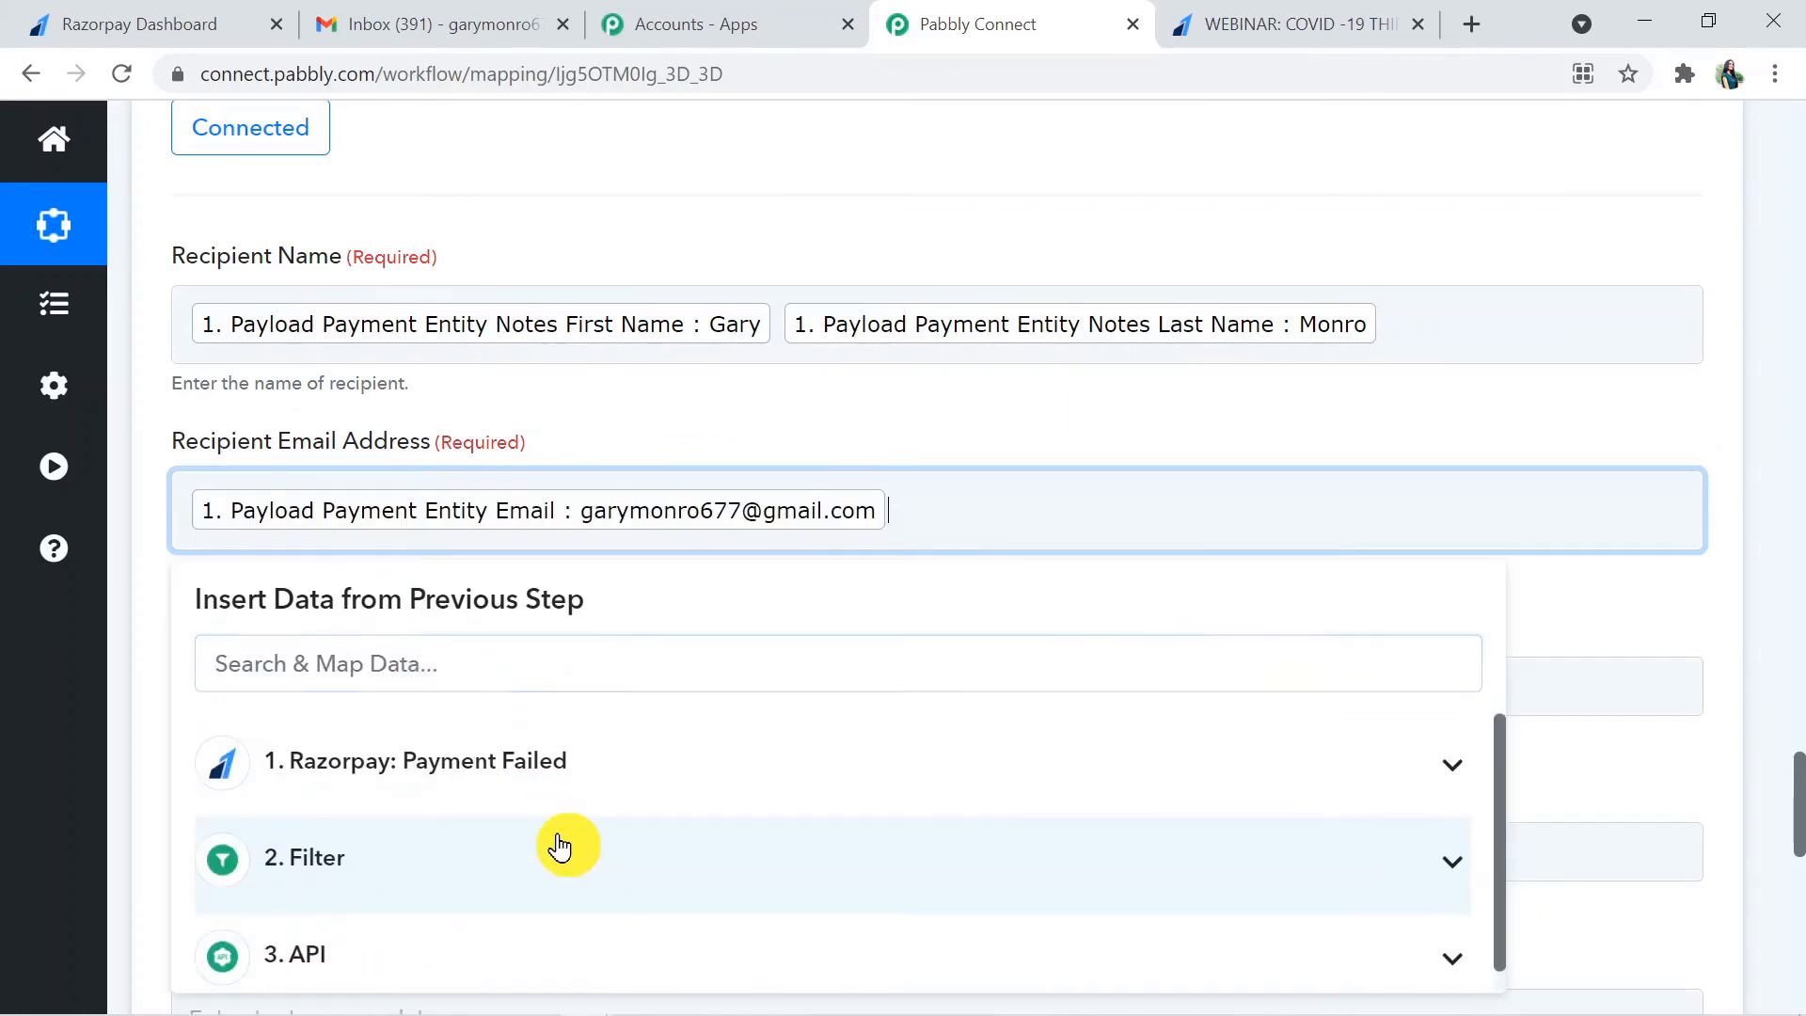
click(1708, 628)
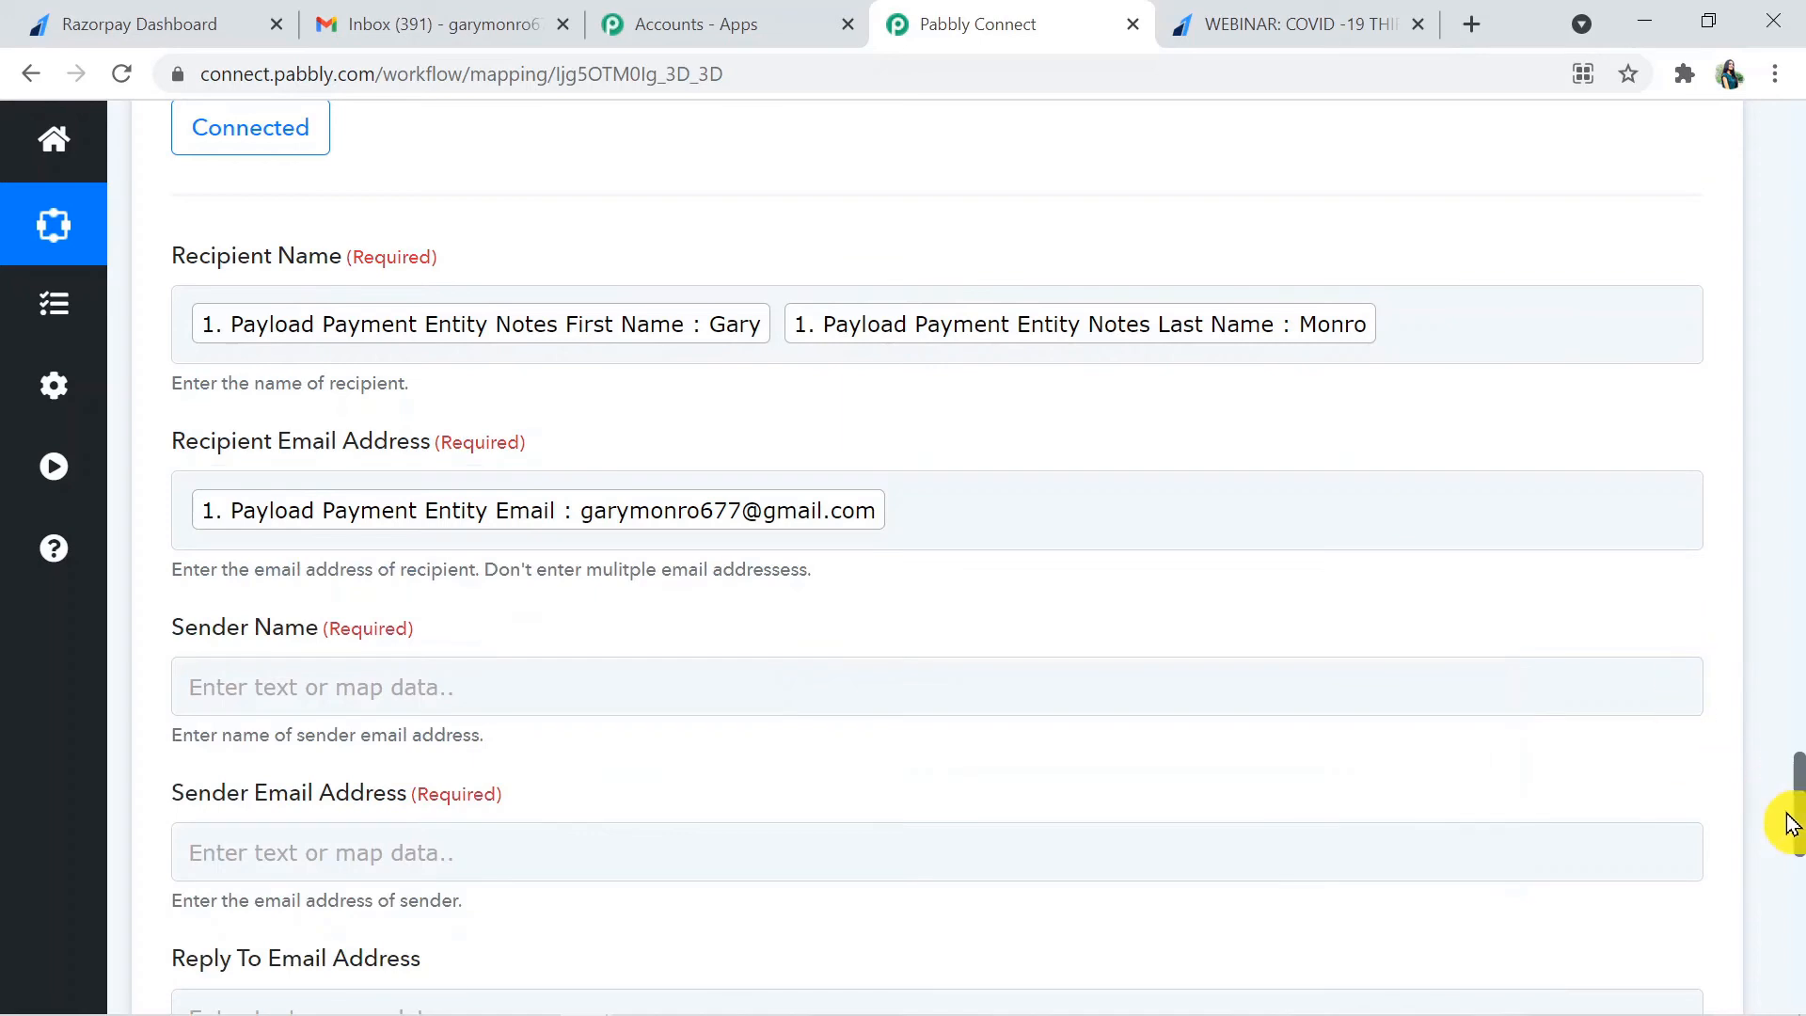
- Enter the sender's full name as the Sender Name of the Gmail step
scroll(1795, 825, down, 1)
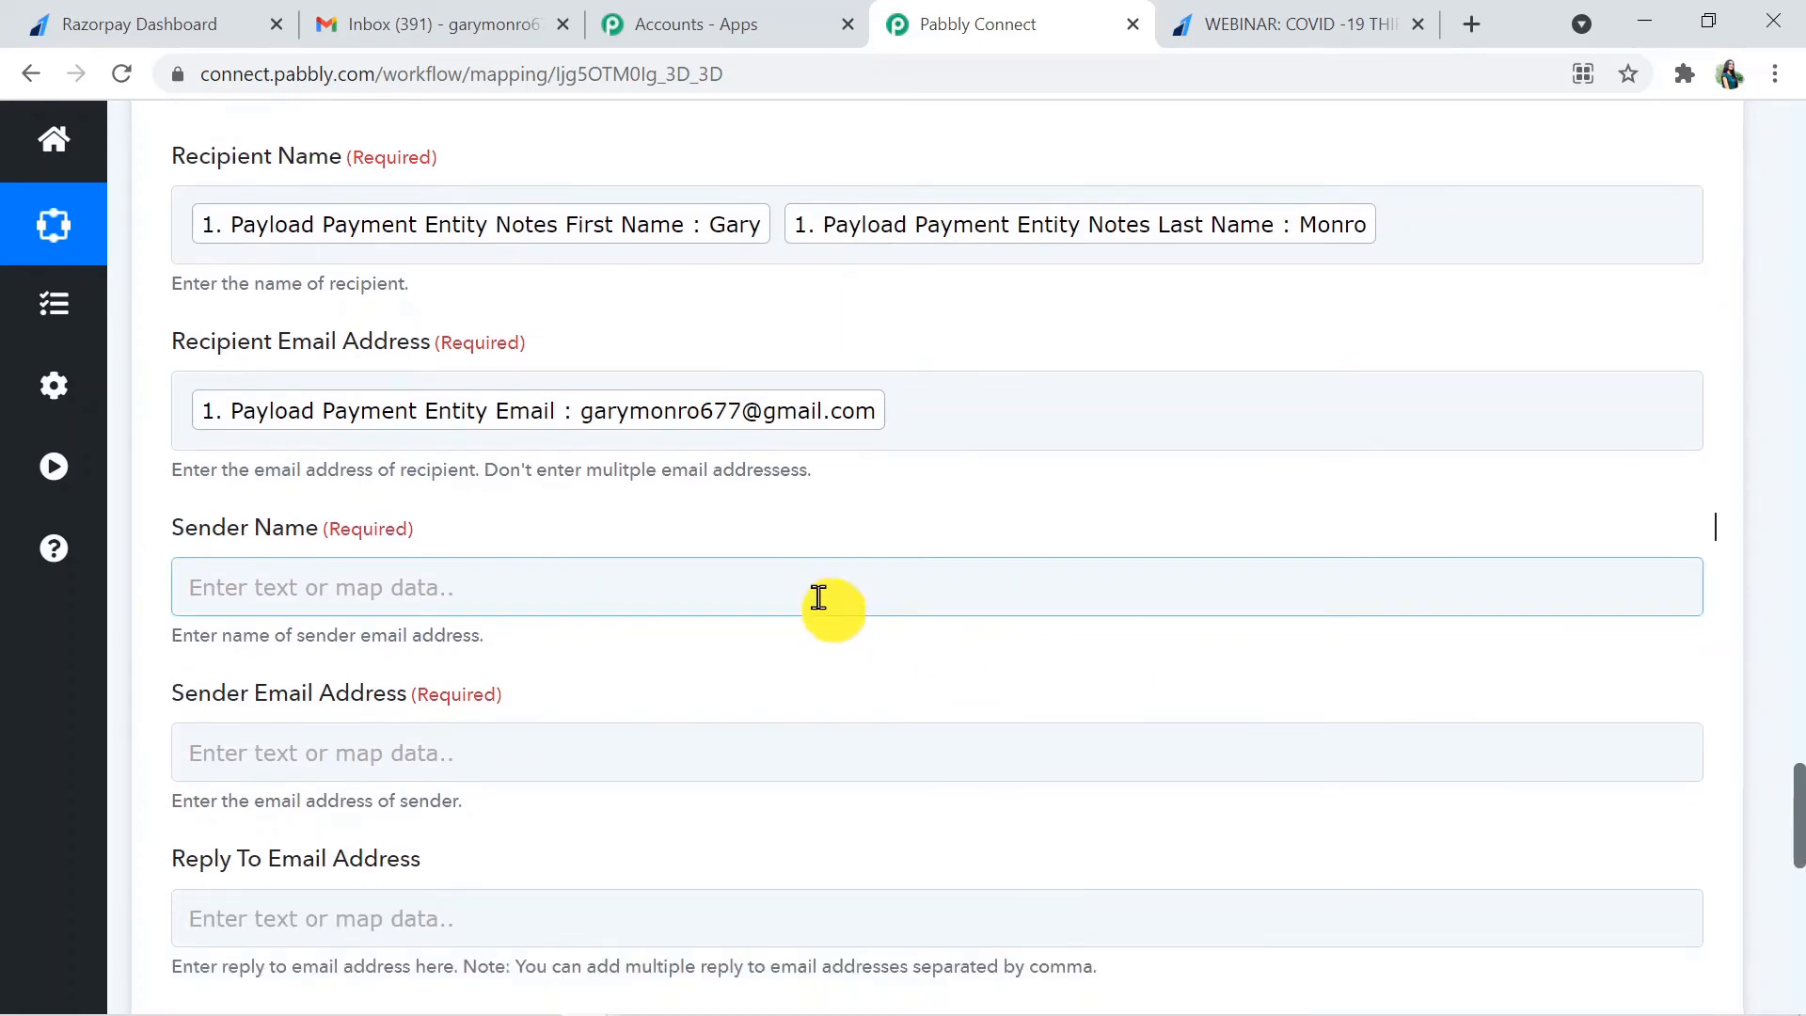
click(795, 587)
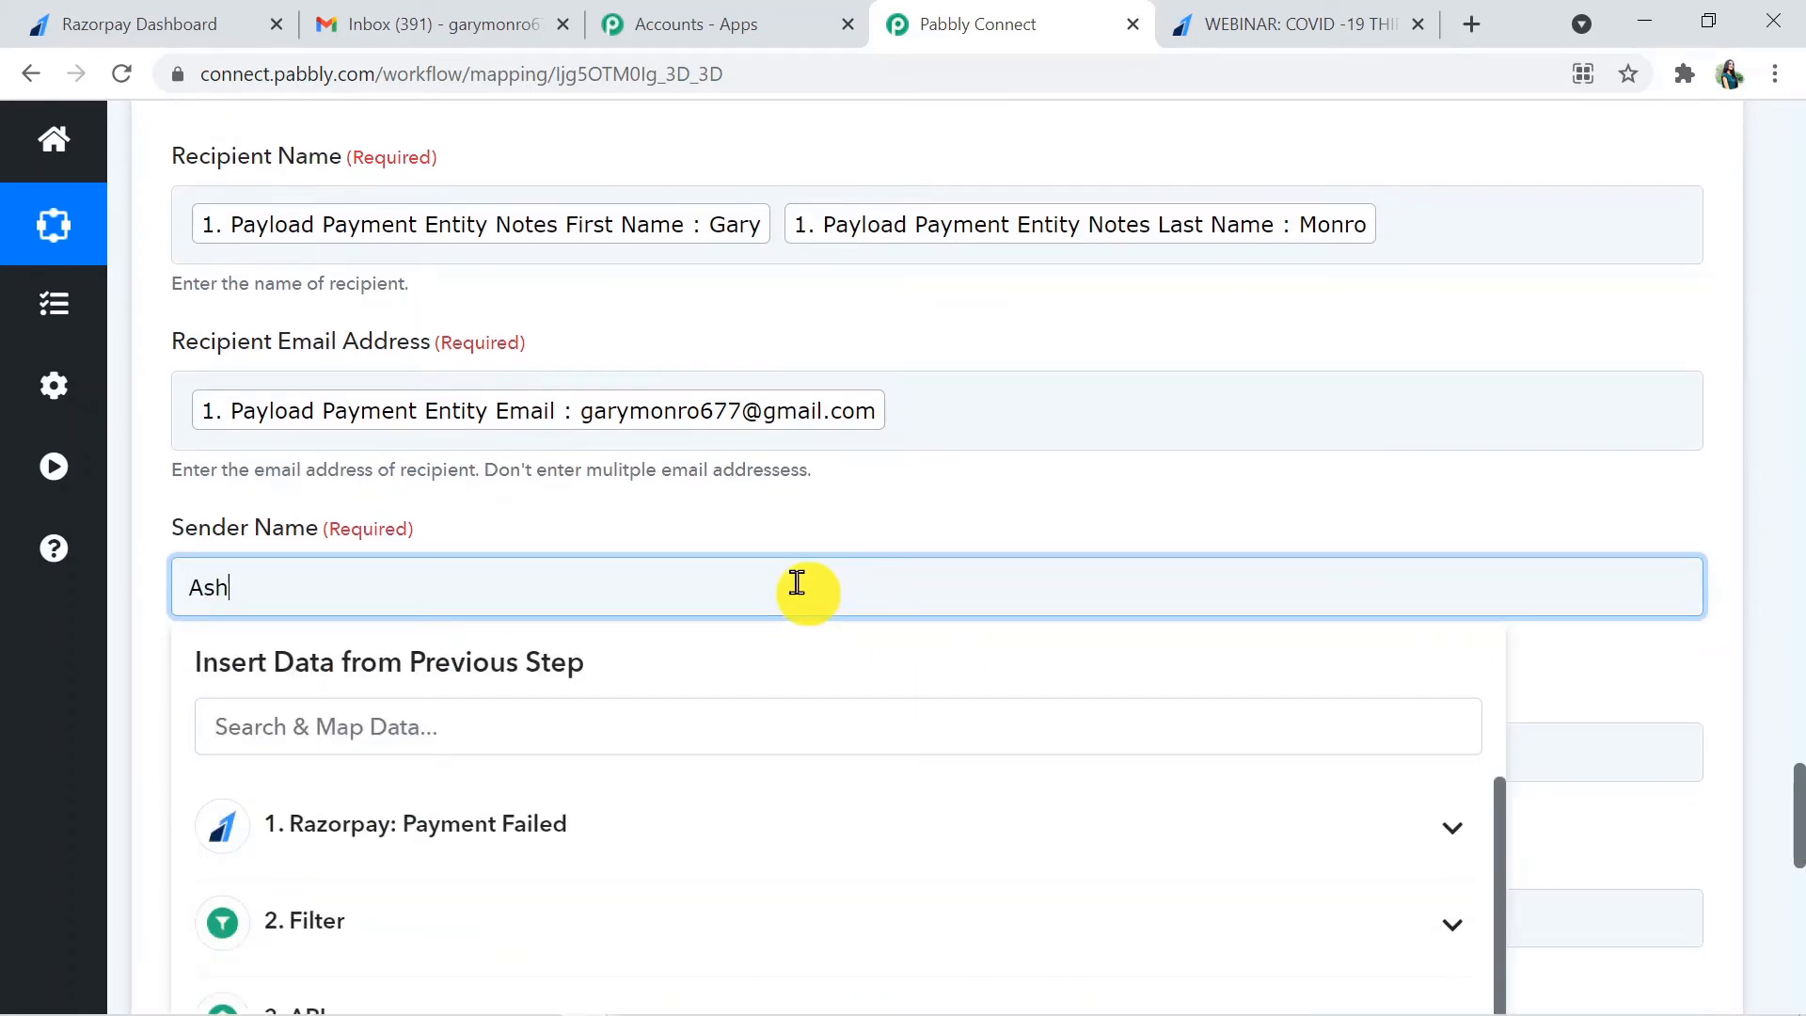
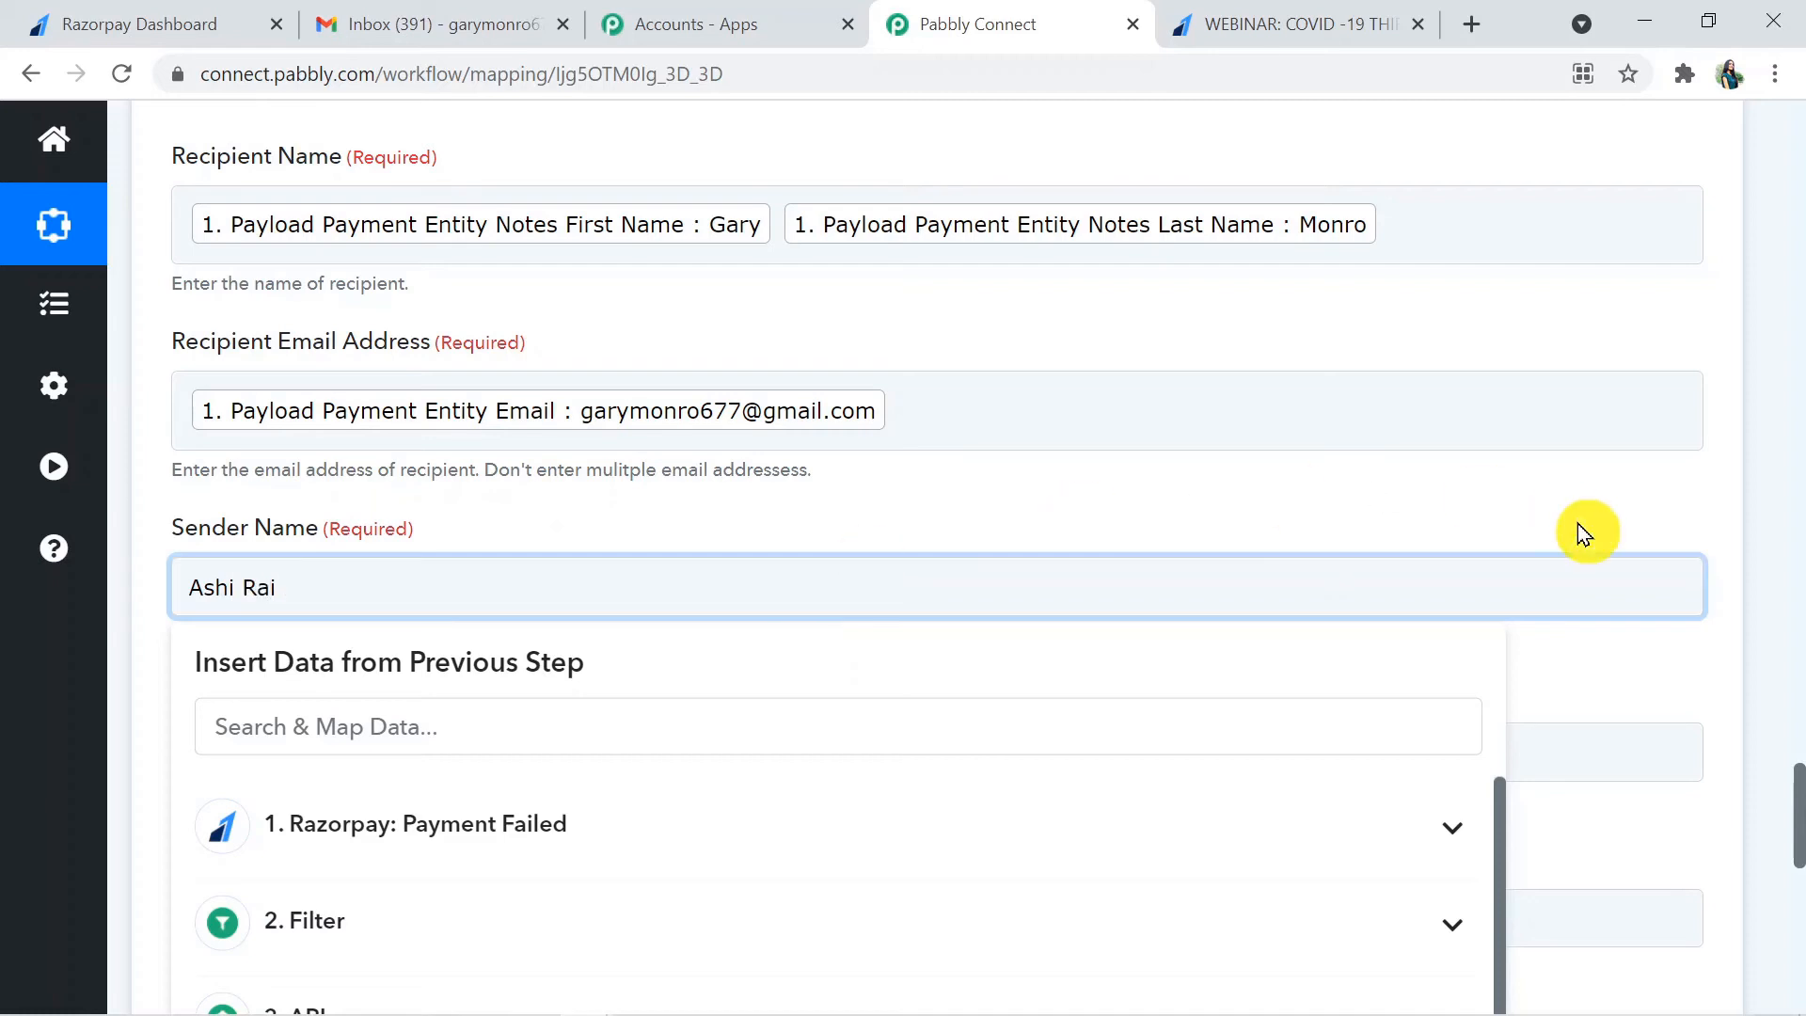
click(1603, 664)
scroll(1799, 781, down, 1)
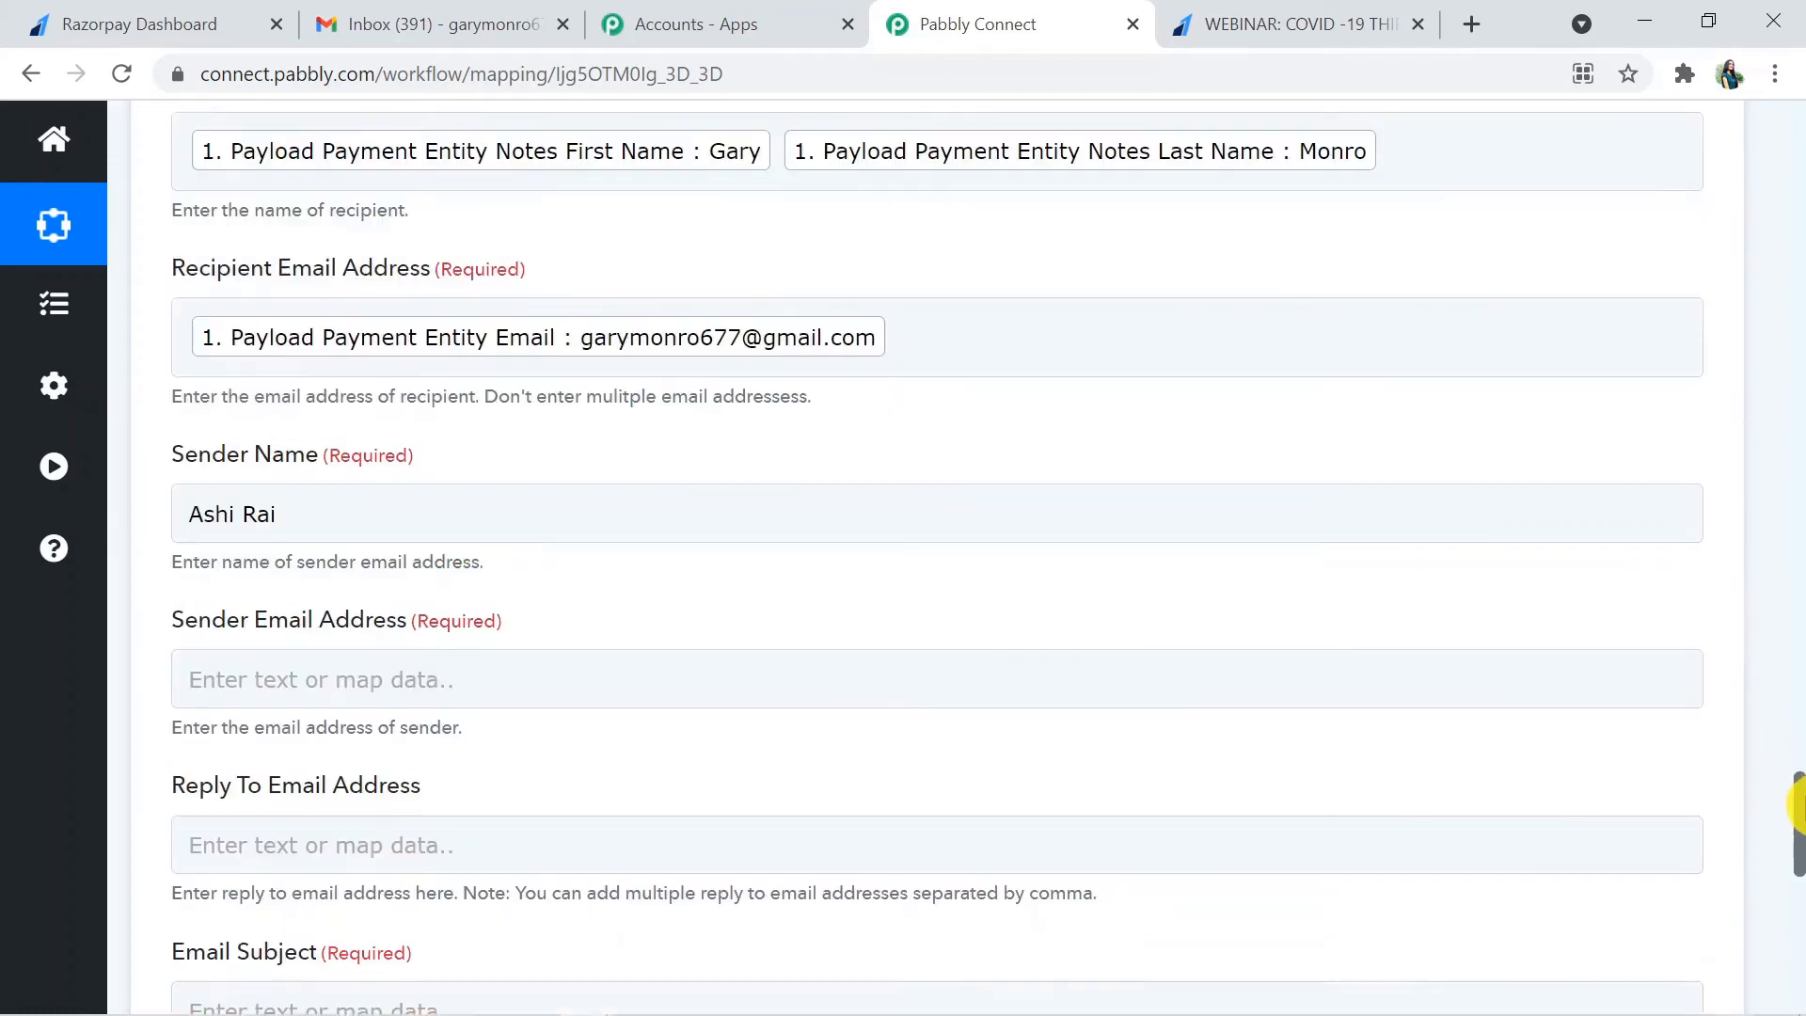
click(968, 471)
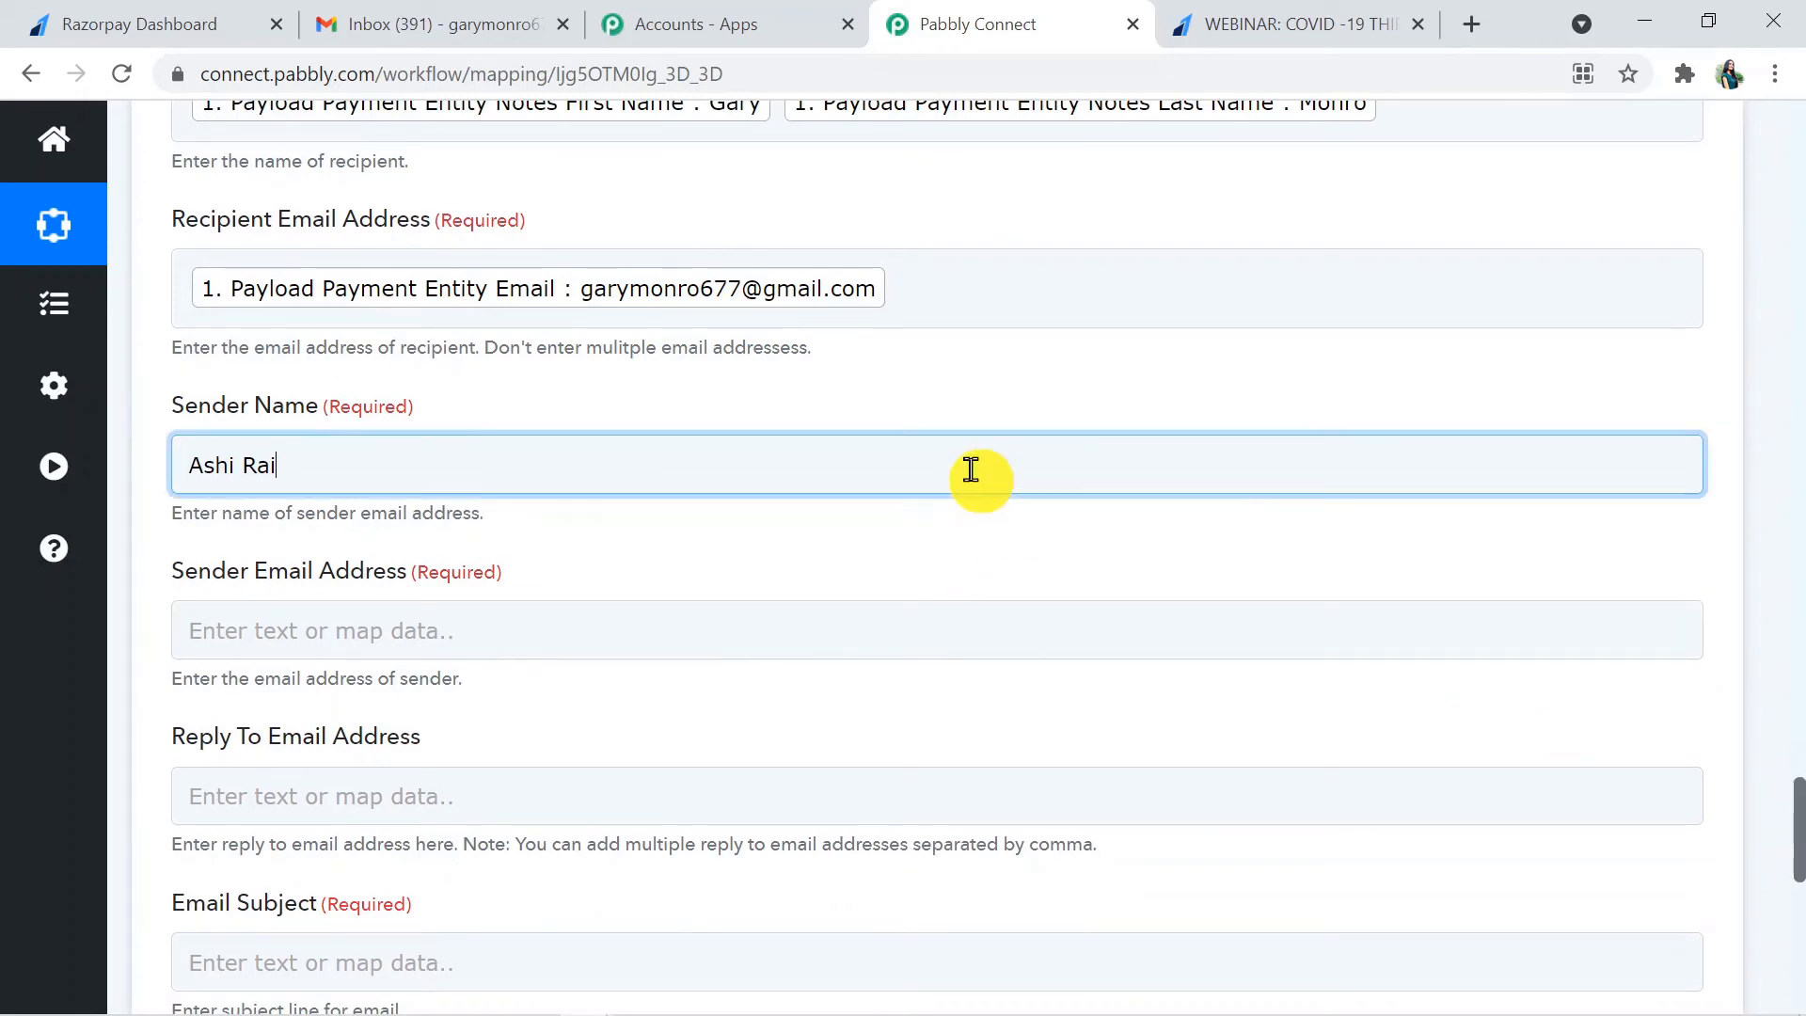
click(1602, 536)
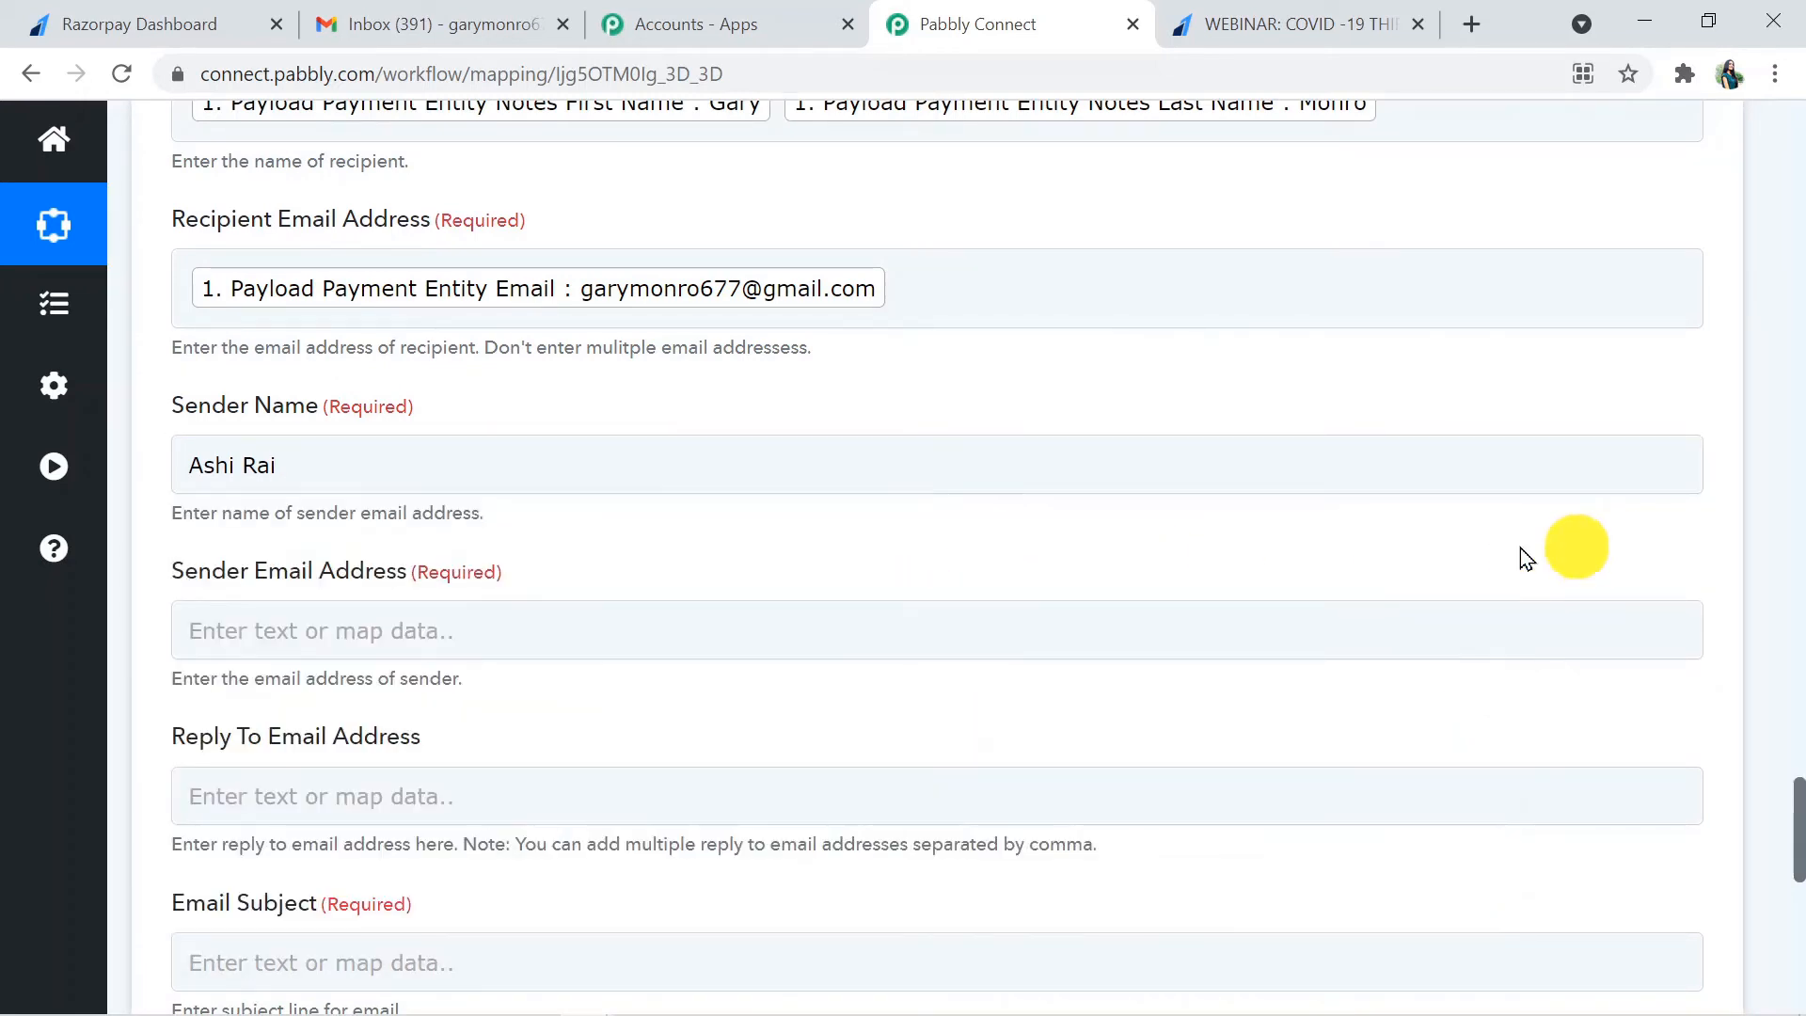
- Fill in the Sender Email Address with the sender's Gmail address
scroll(1797, 918, down, 3)
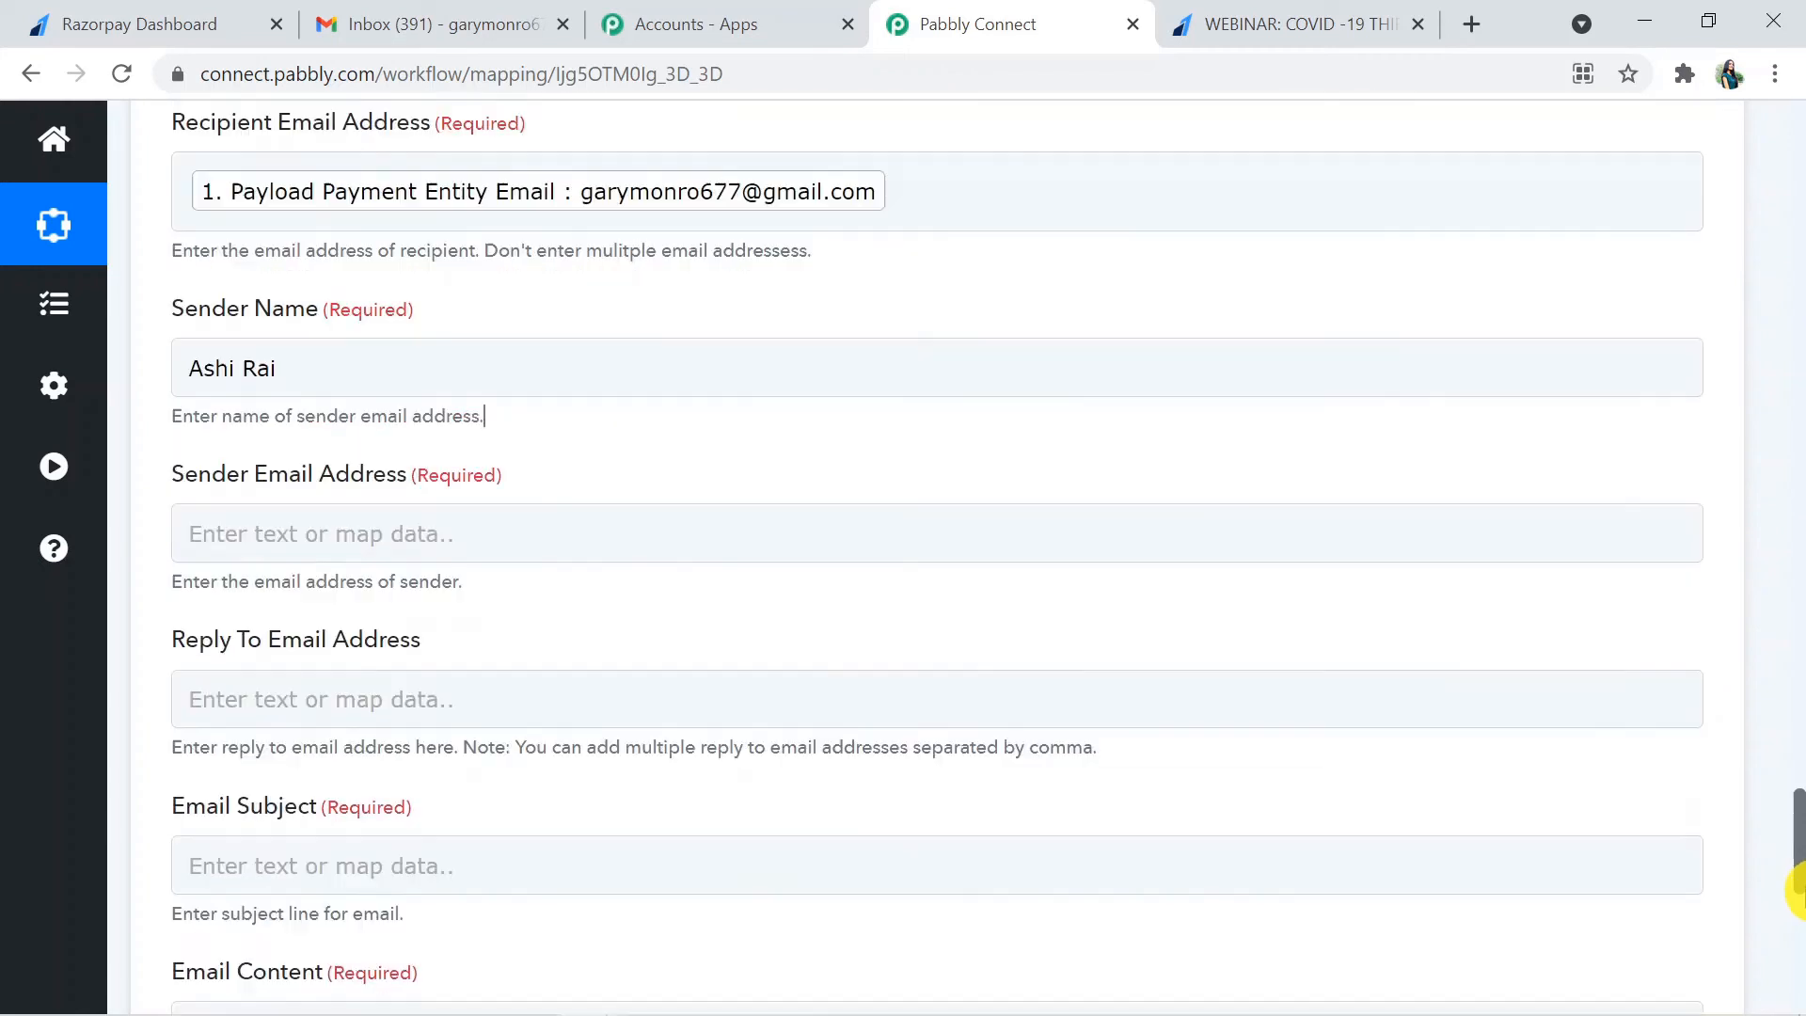
click(401, 312)
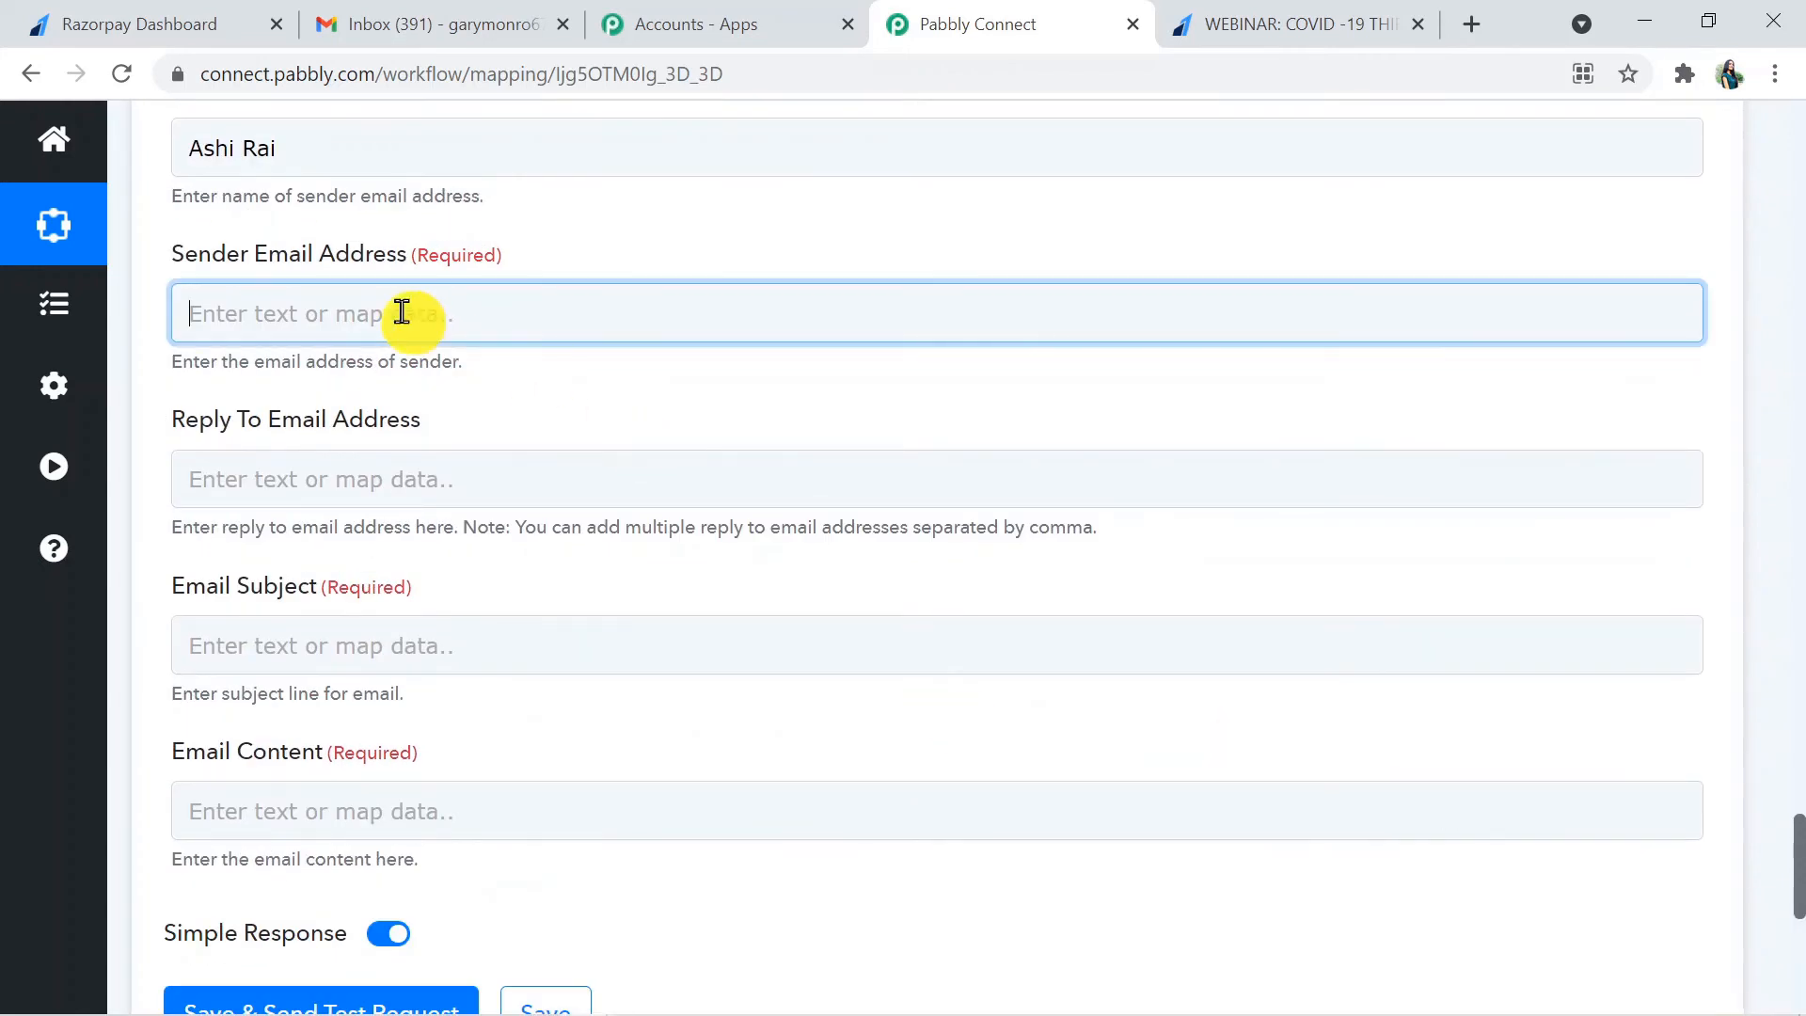
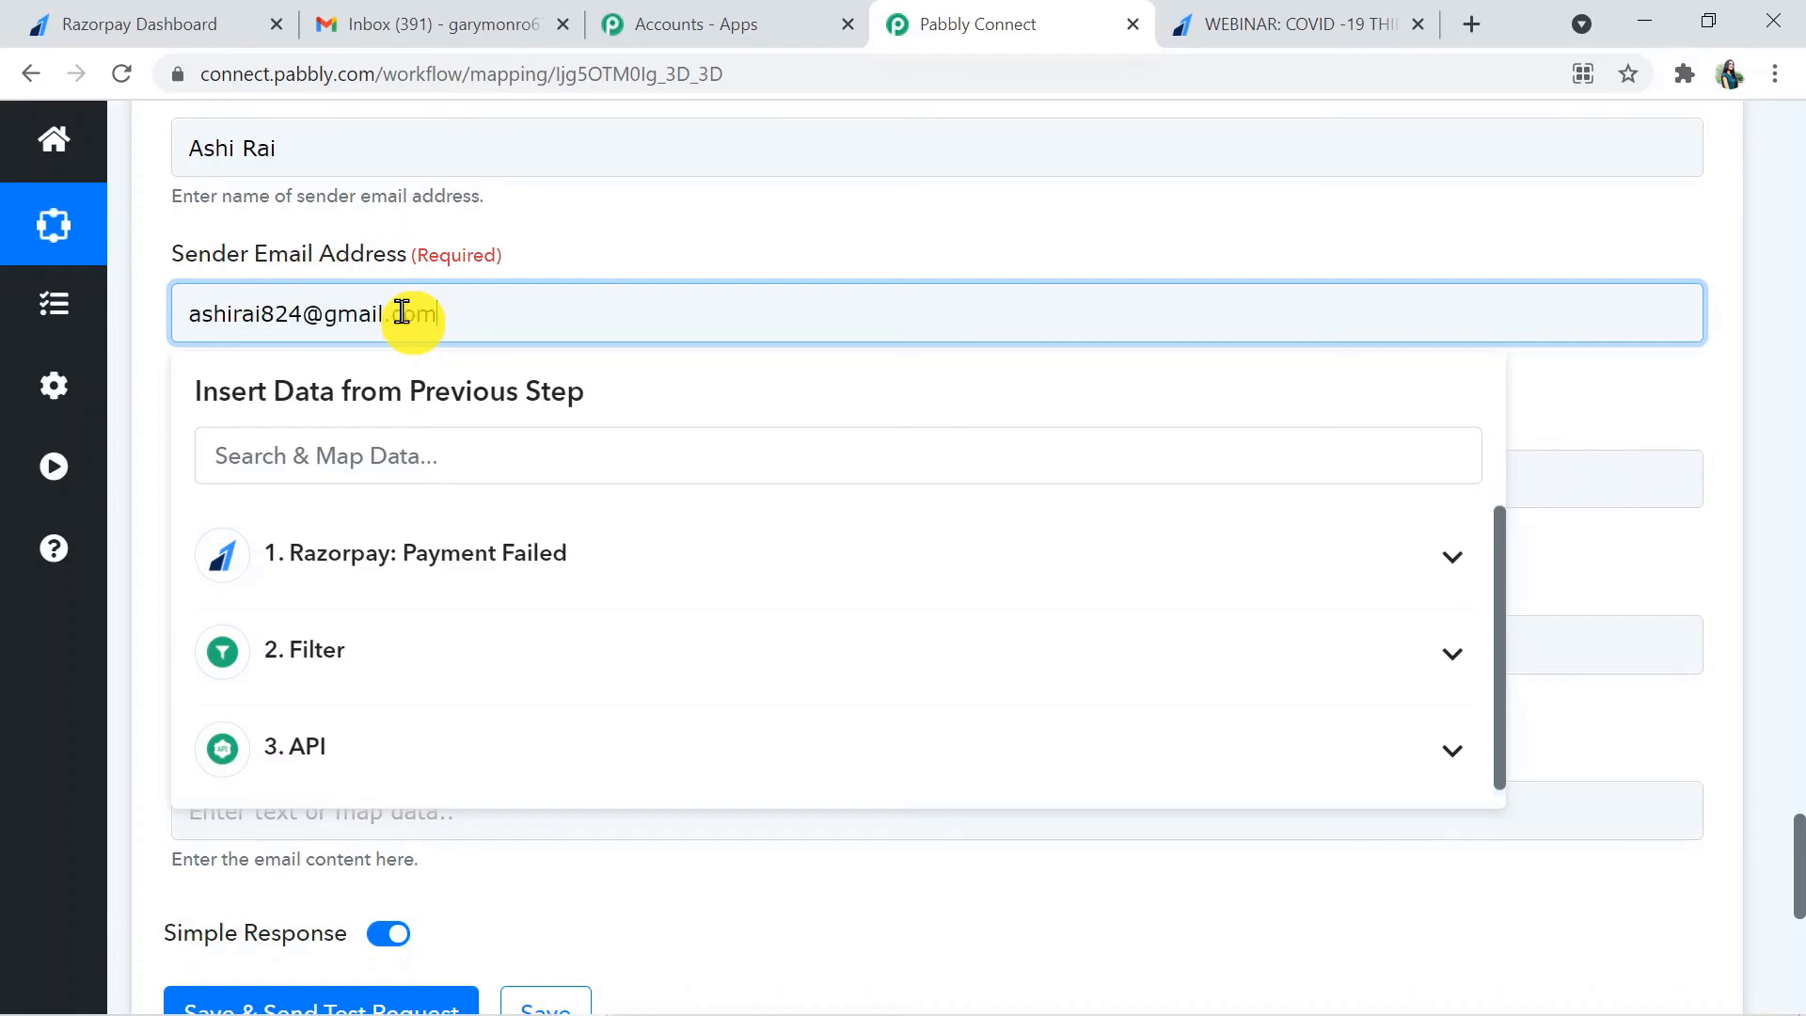
click(1638, 386)
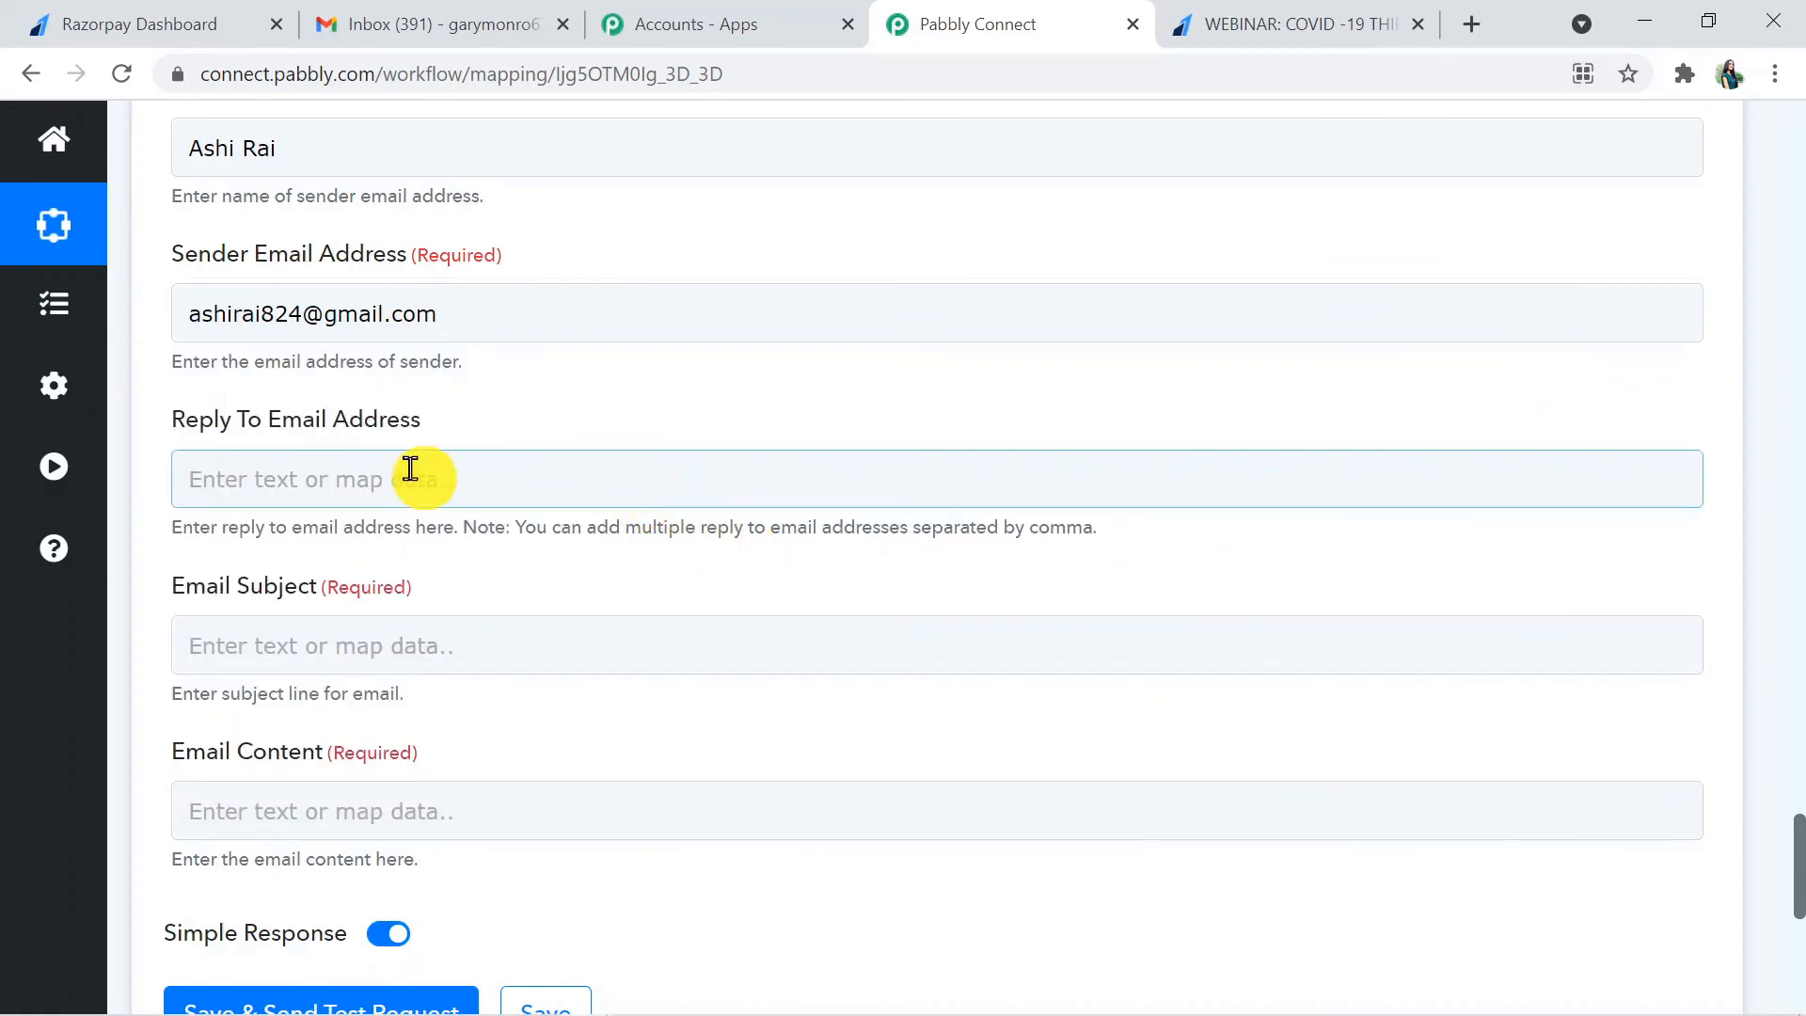
- Set the Email Subject to "Payment Failed", leaving the Reply To Email Address empty
click(424, 652)
text(Paym)
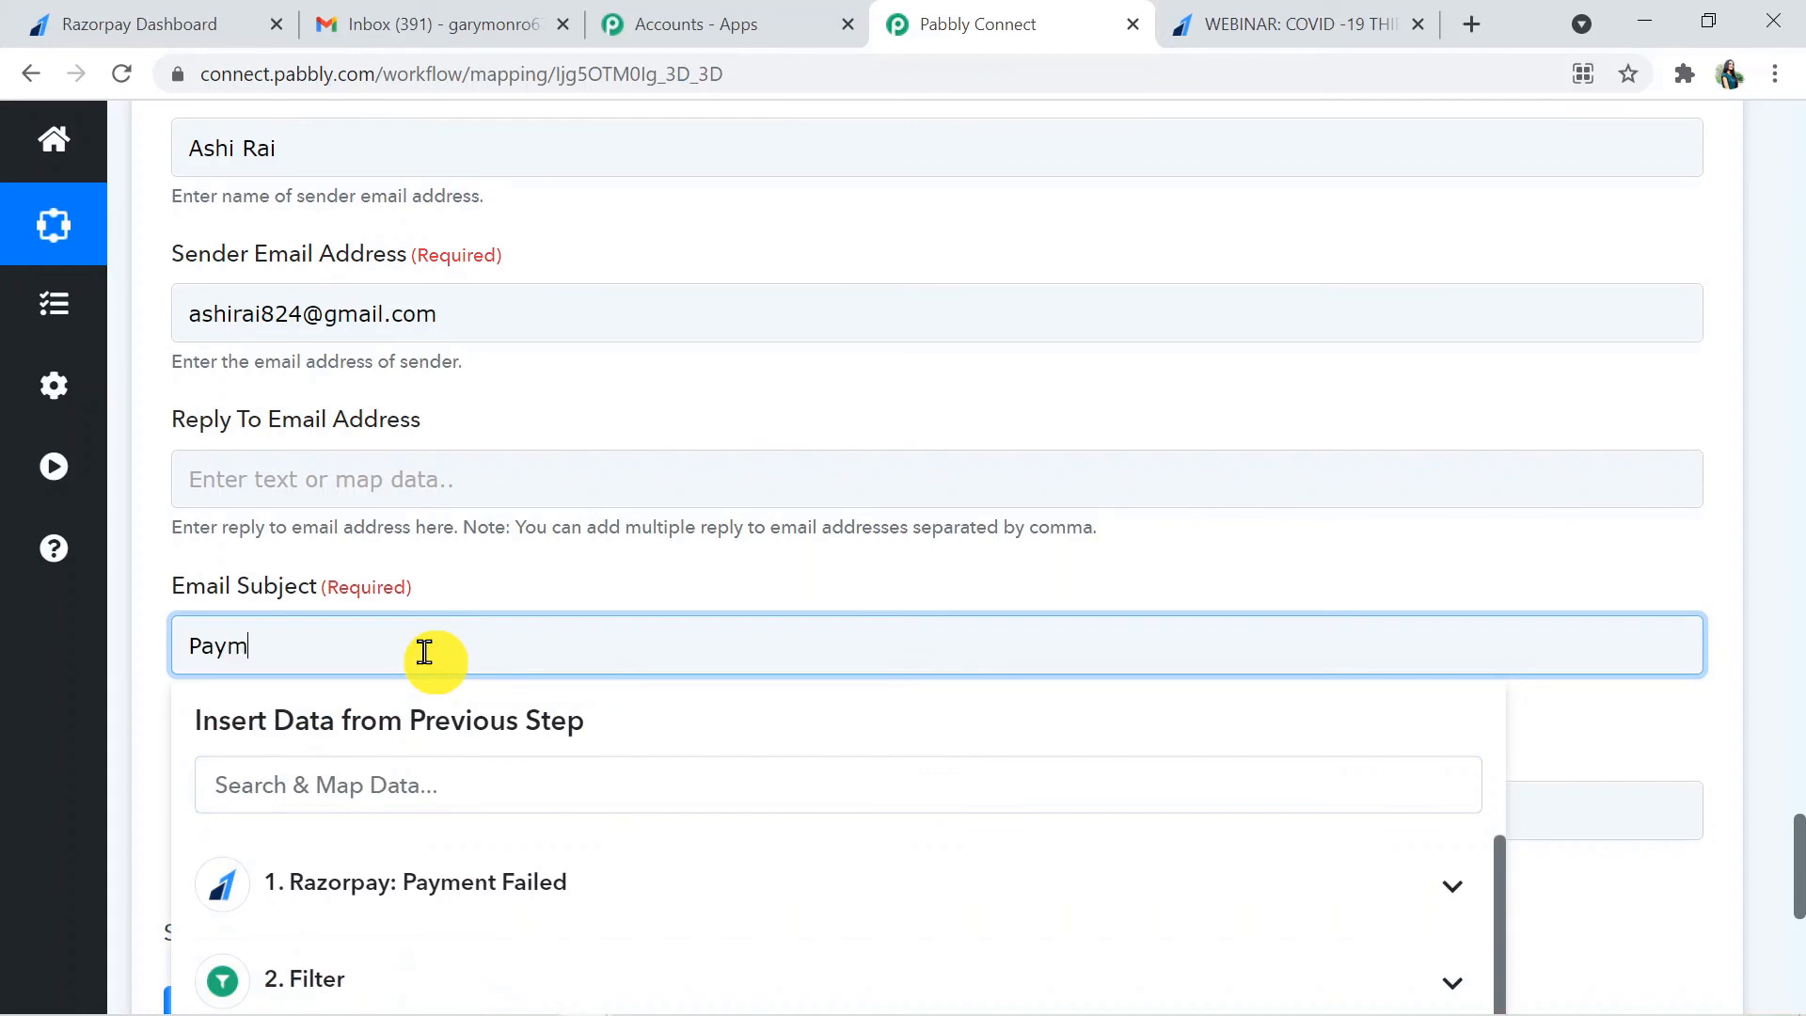
text(ent Failed)
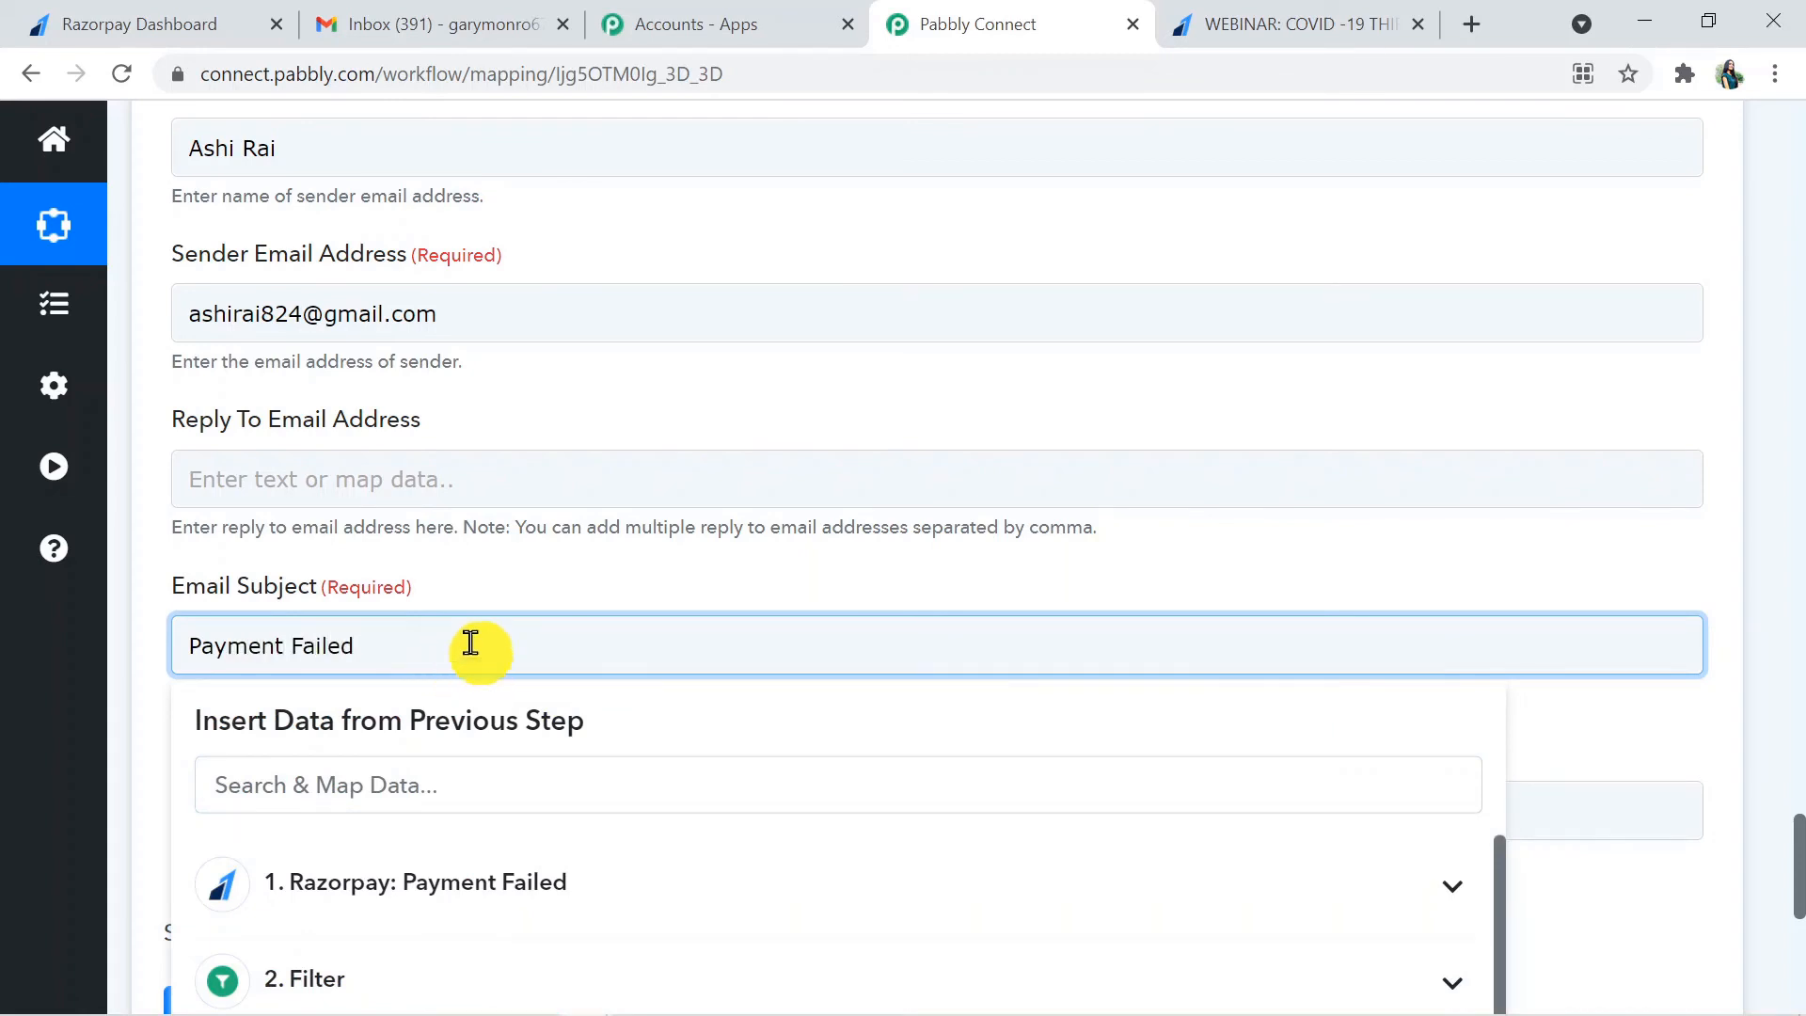
click(1616, 737)
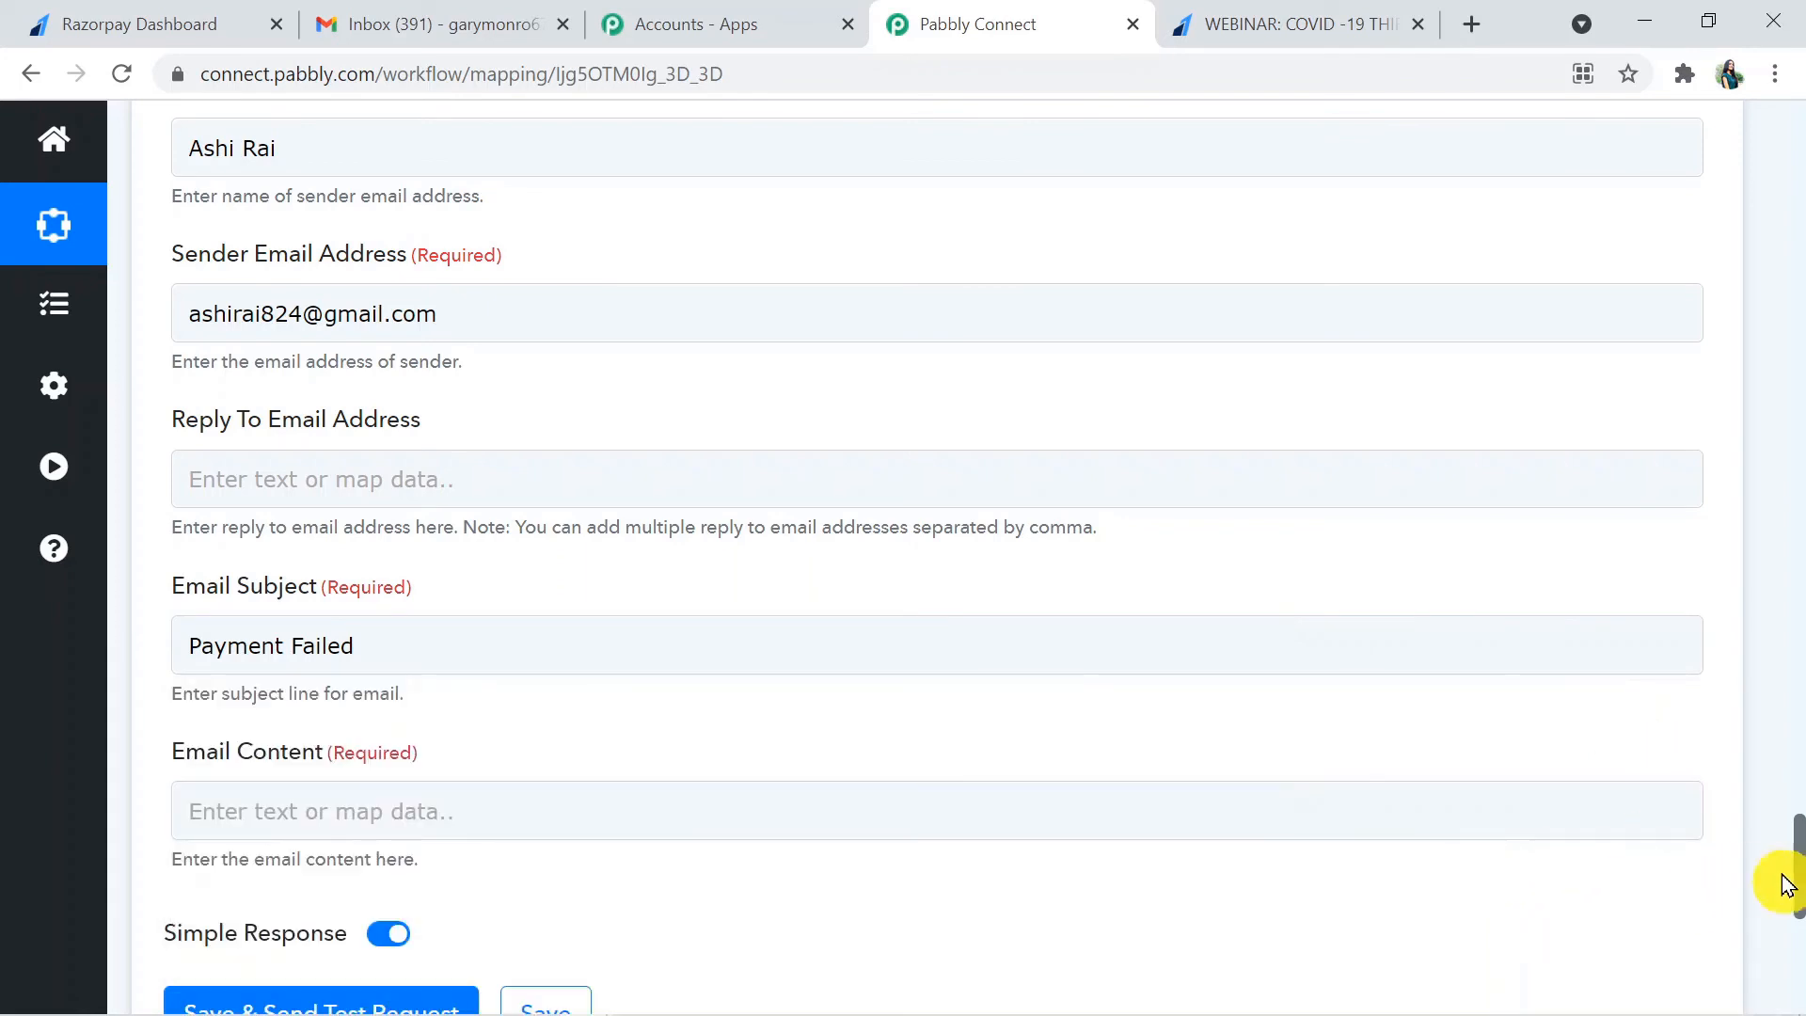
- Start the Email Content with "Hi" followed by the Razorpay step's Payload Payment Entity Notes First Name
drag(1795, 867, 1797, 941)
click(742, 380)
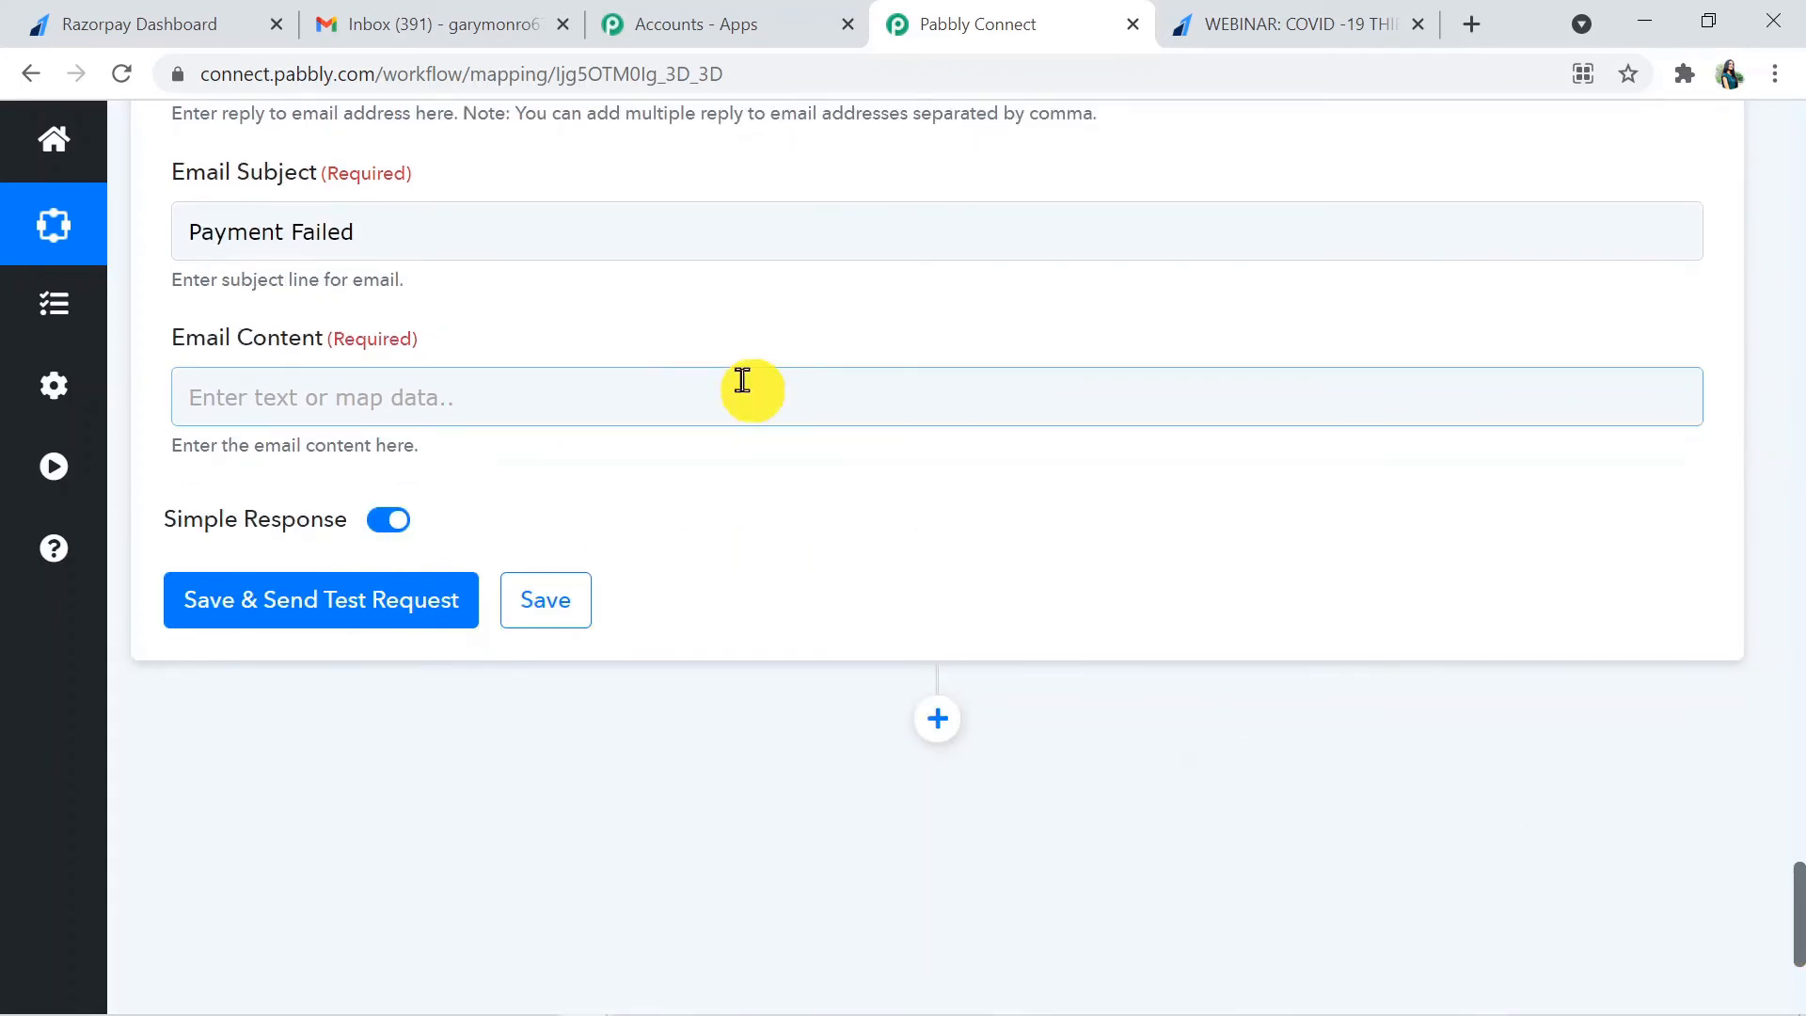
click(497, 402)
text(Hi)
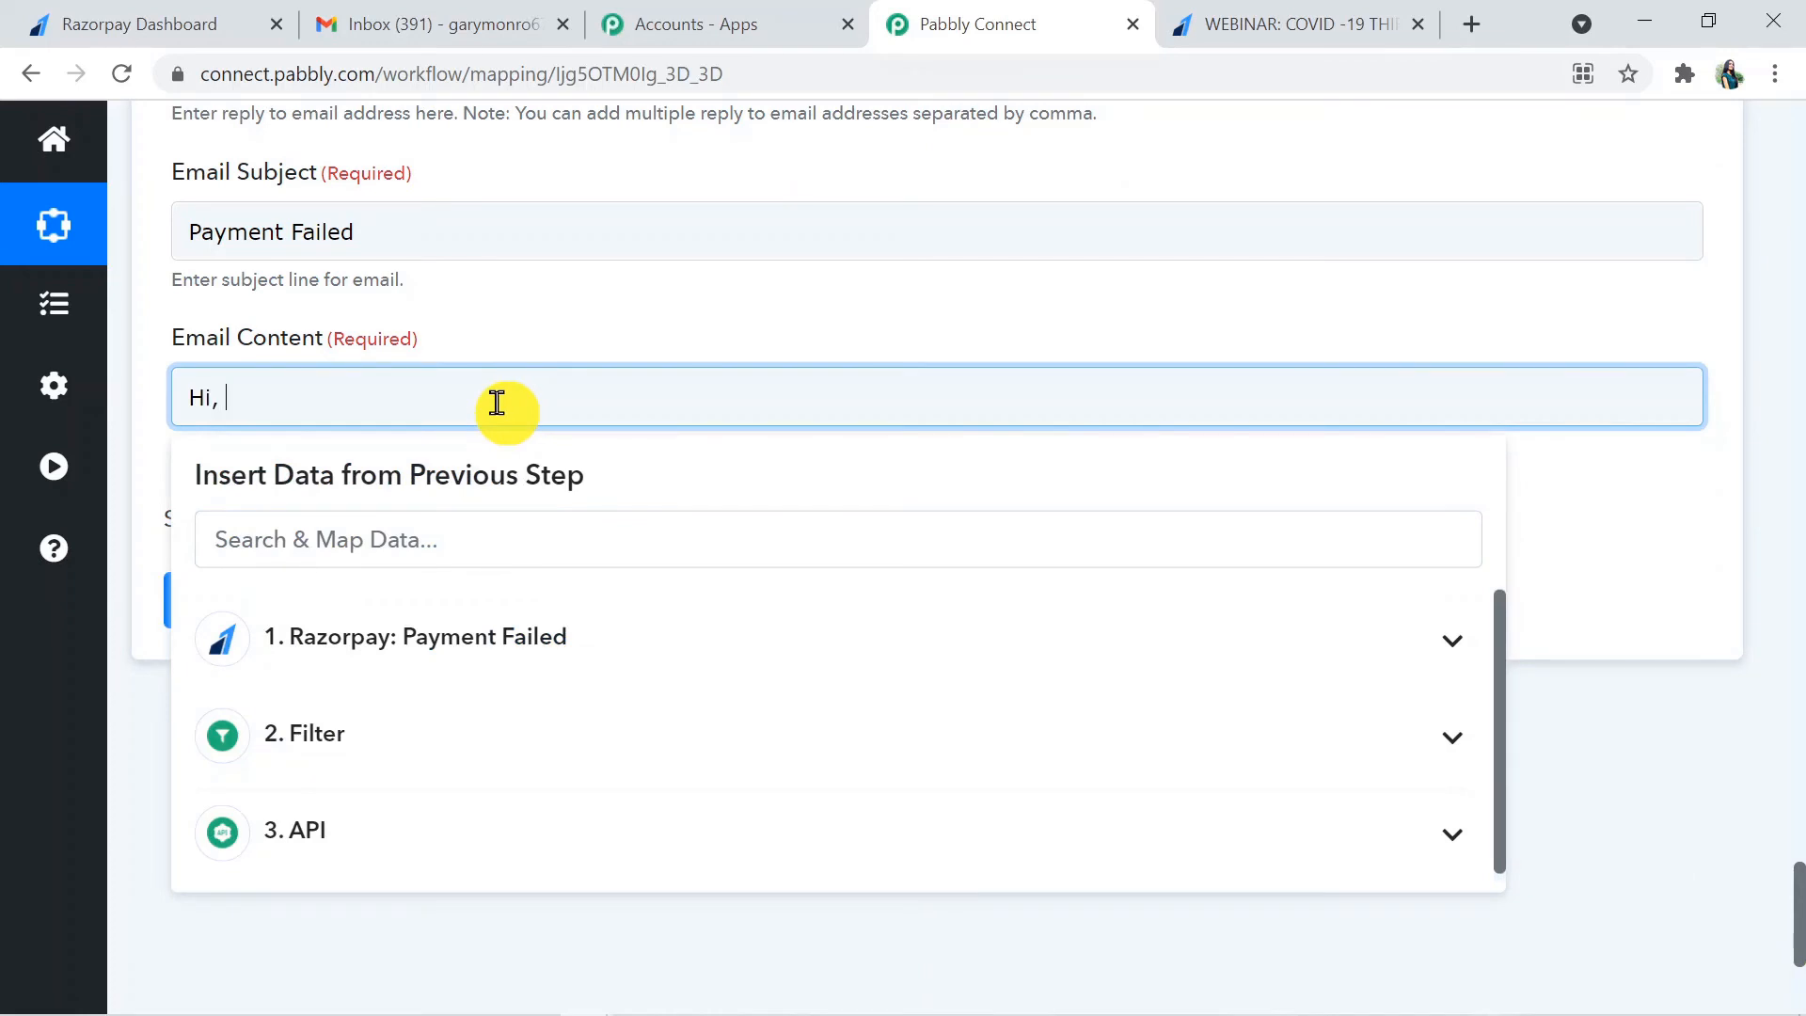
click(472, 556)
text(gar)
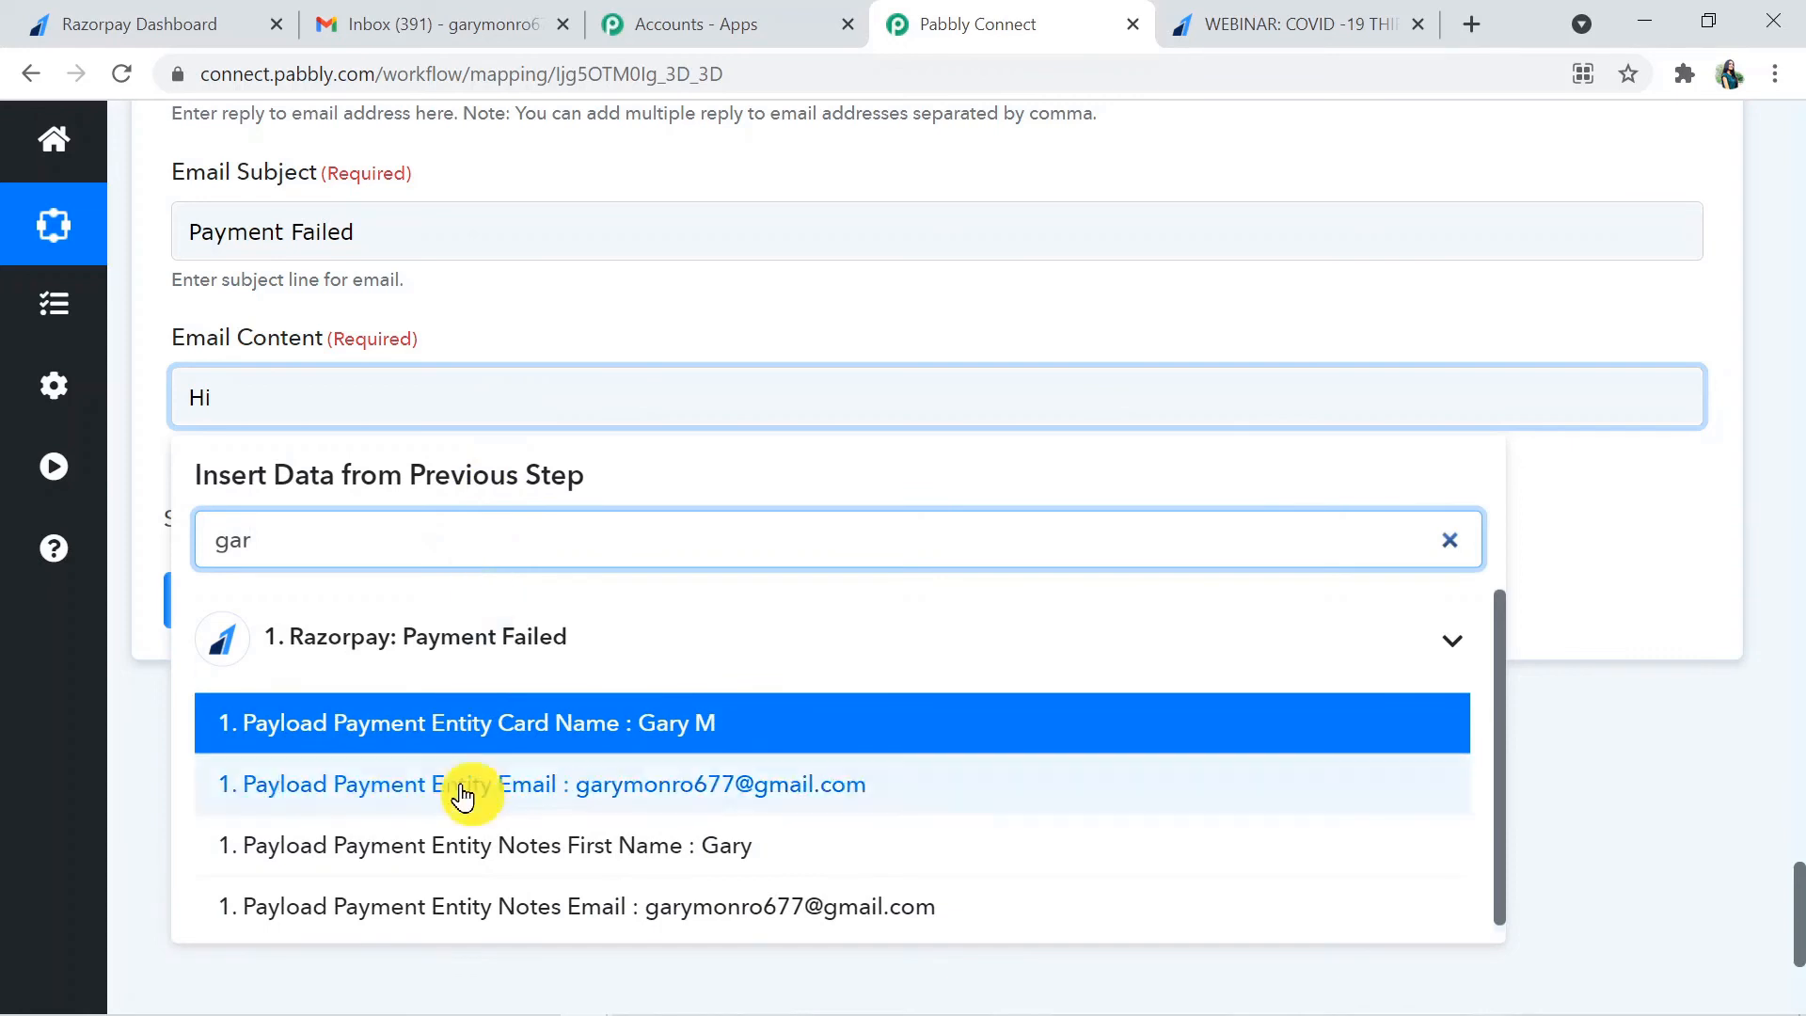
click(515, 847)
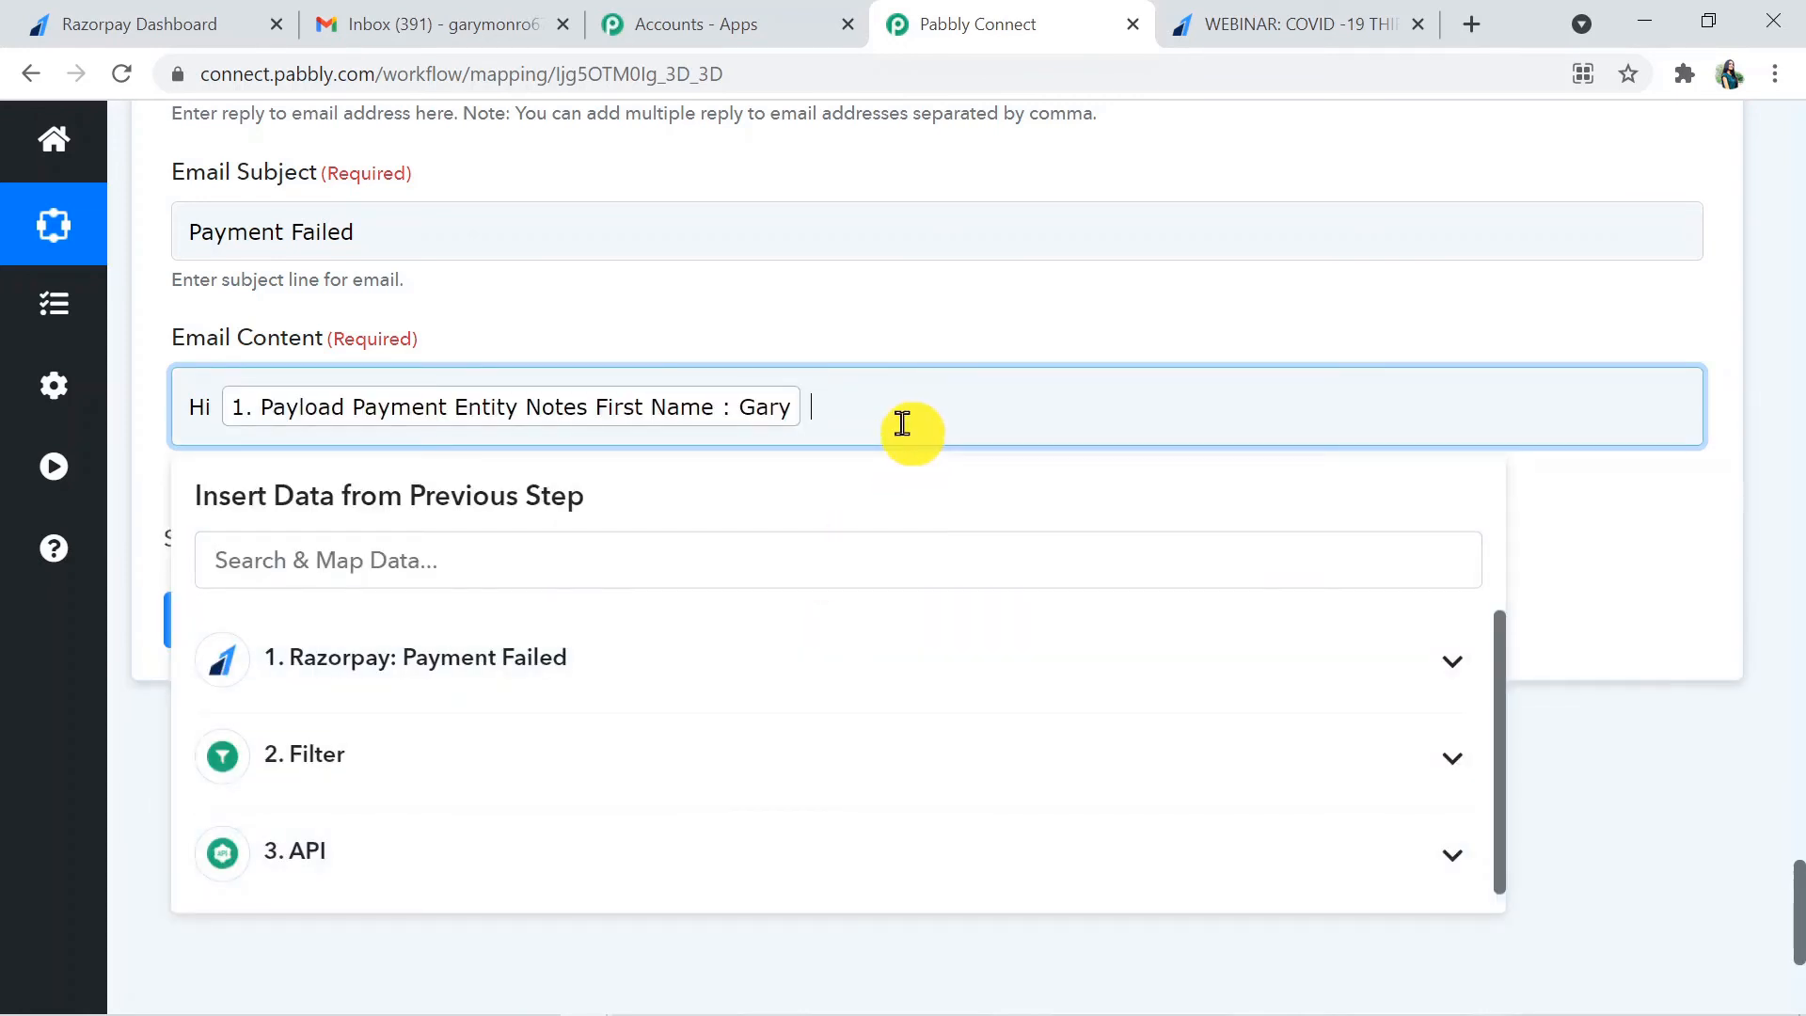
- Complete the greeting in the Email Content with Payload Payment Entity Notes Last Name and a comma
click(824, 565)
text(las)
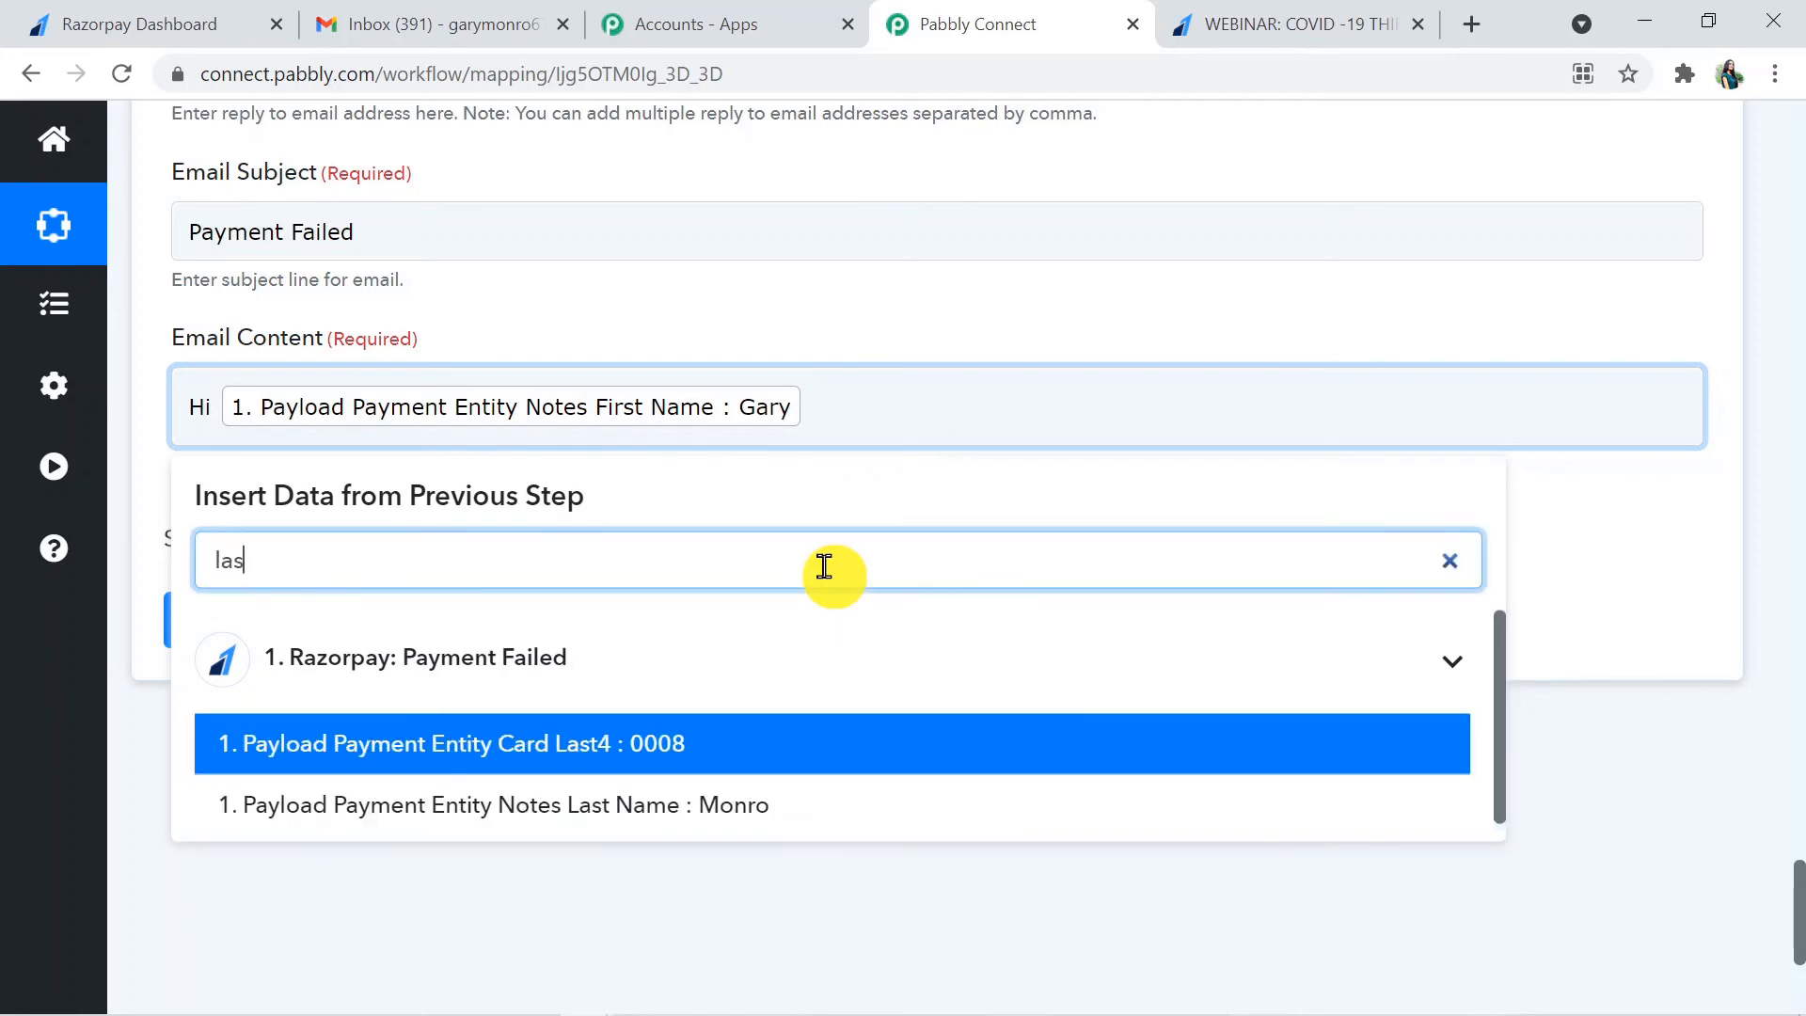
text(t)
click(813, 815)
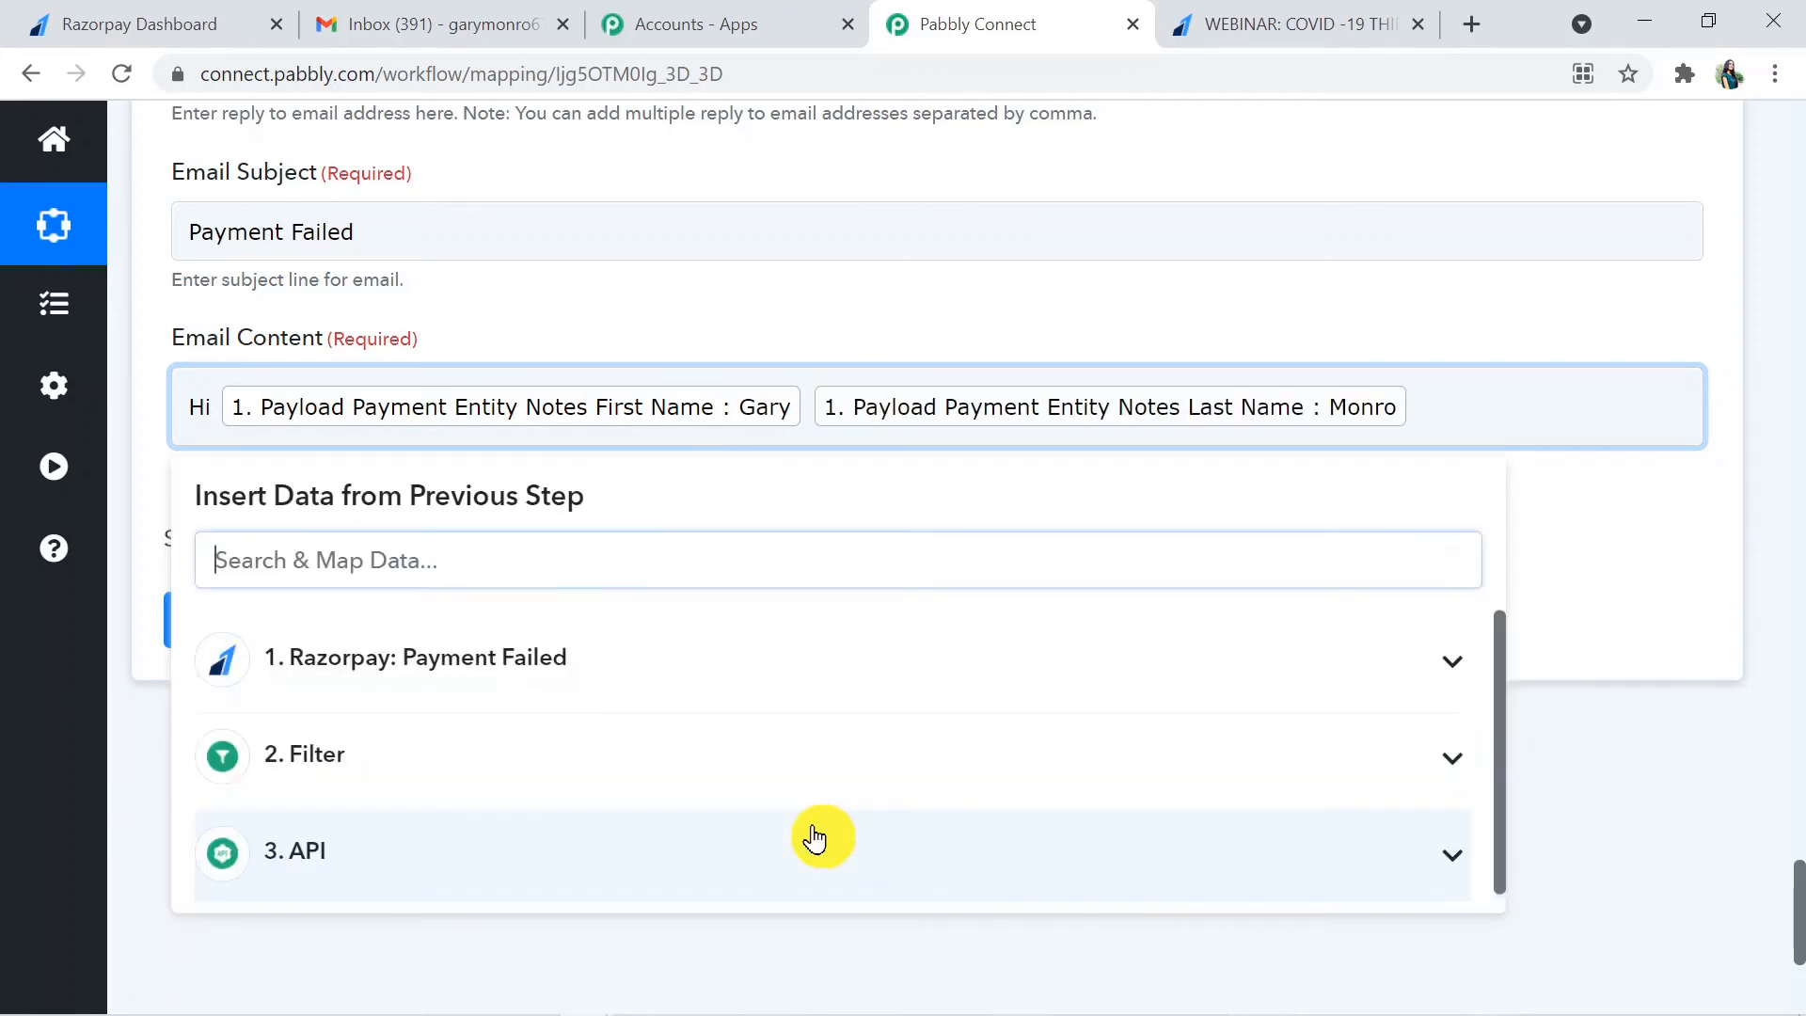
click(1505, 393)
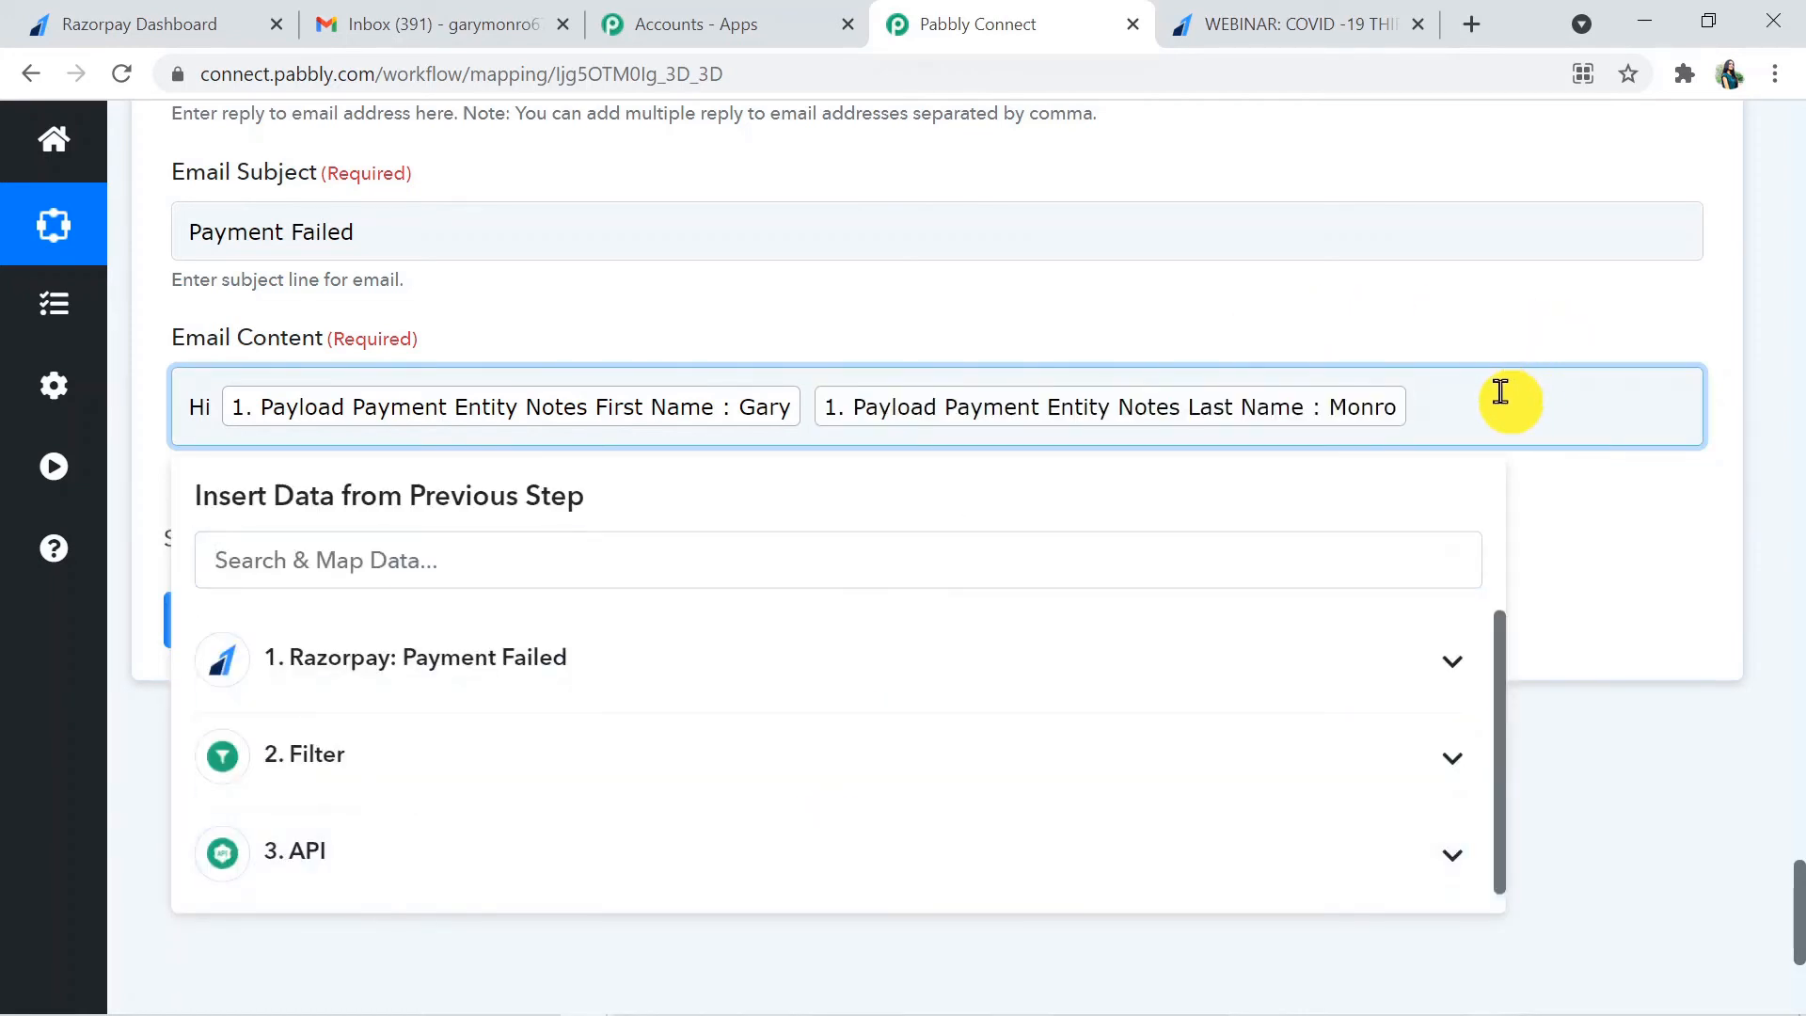
text(,)
- Add a new line to the Email Content beginning with "Your payment of", without a currency abbreviation
key(Return)
text(Yo)
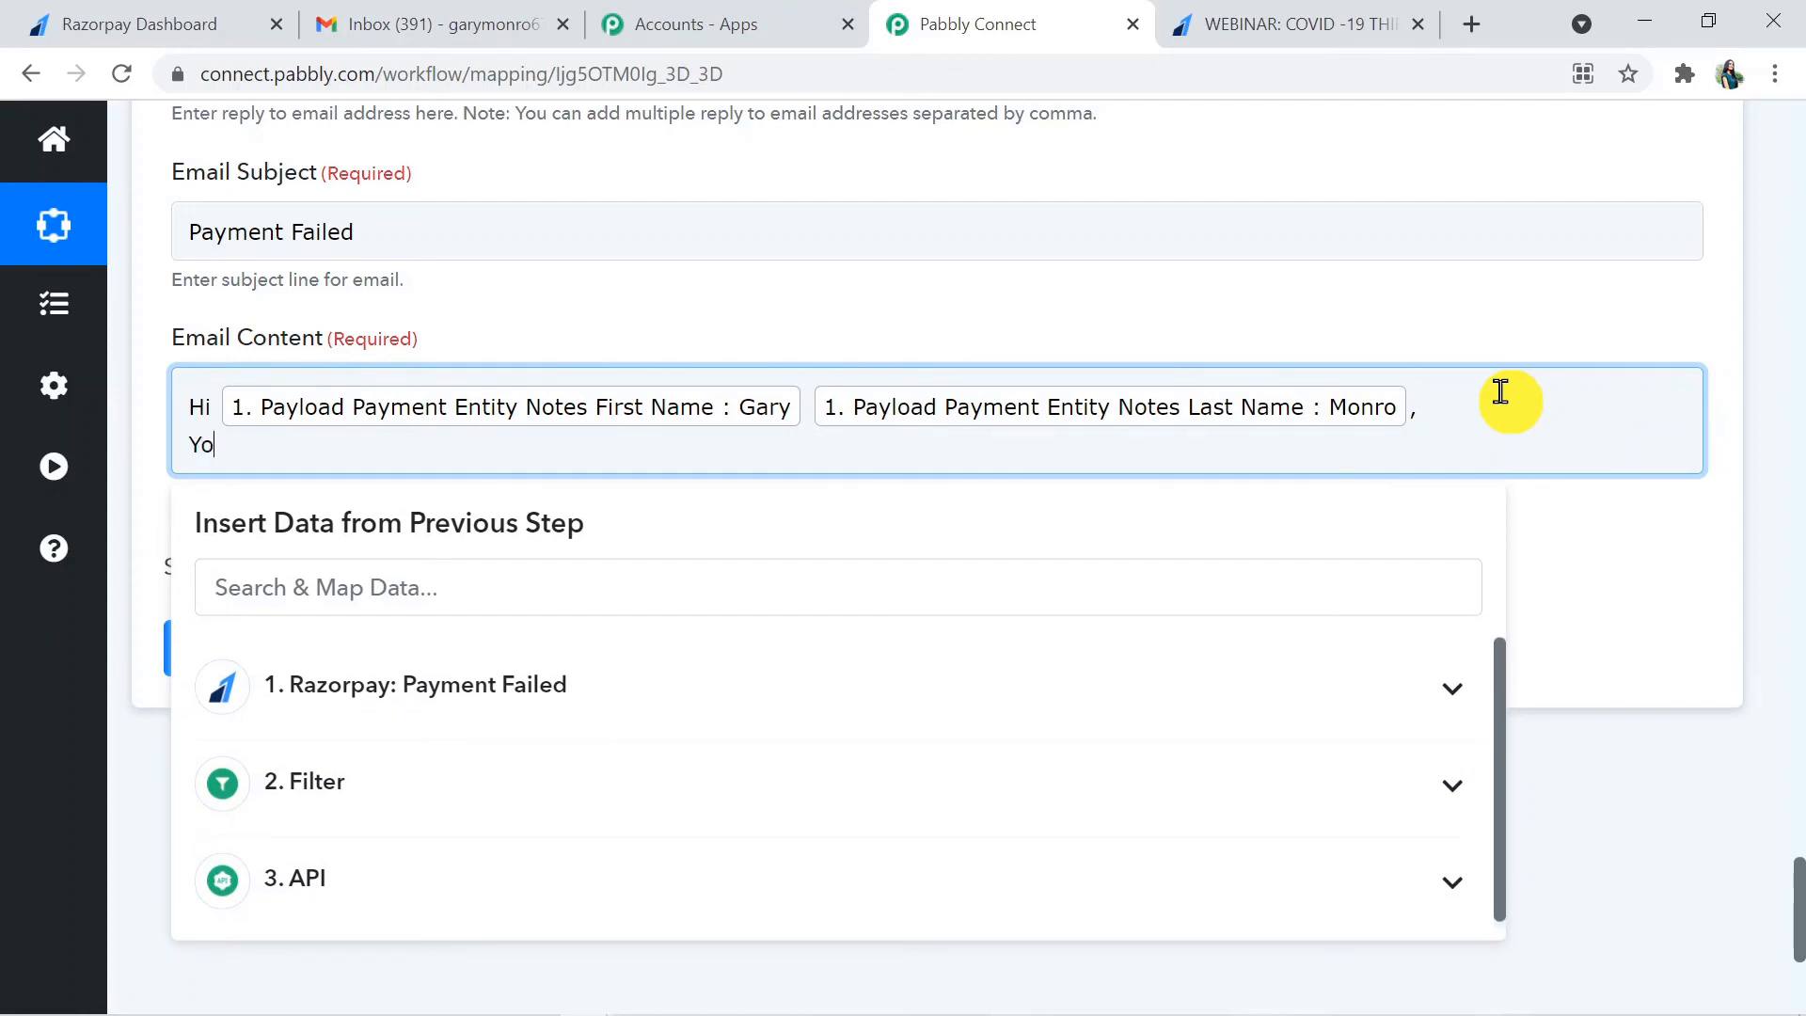
text(ur payment of Rs.)
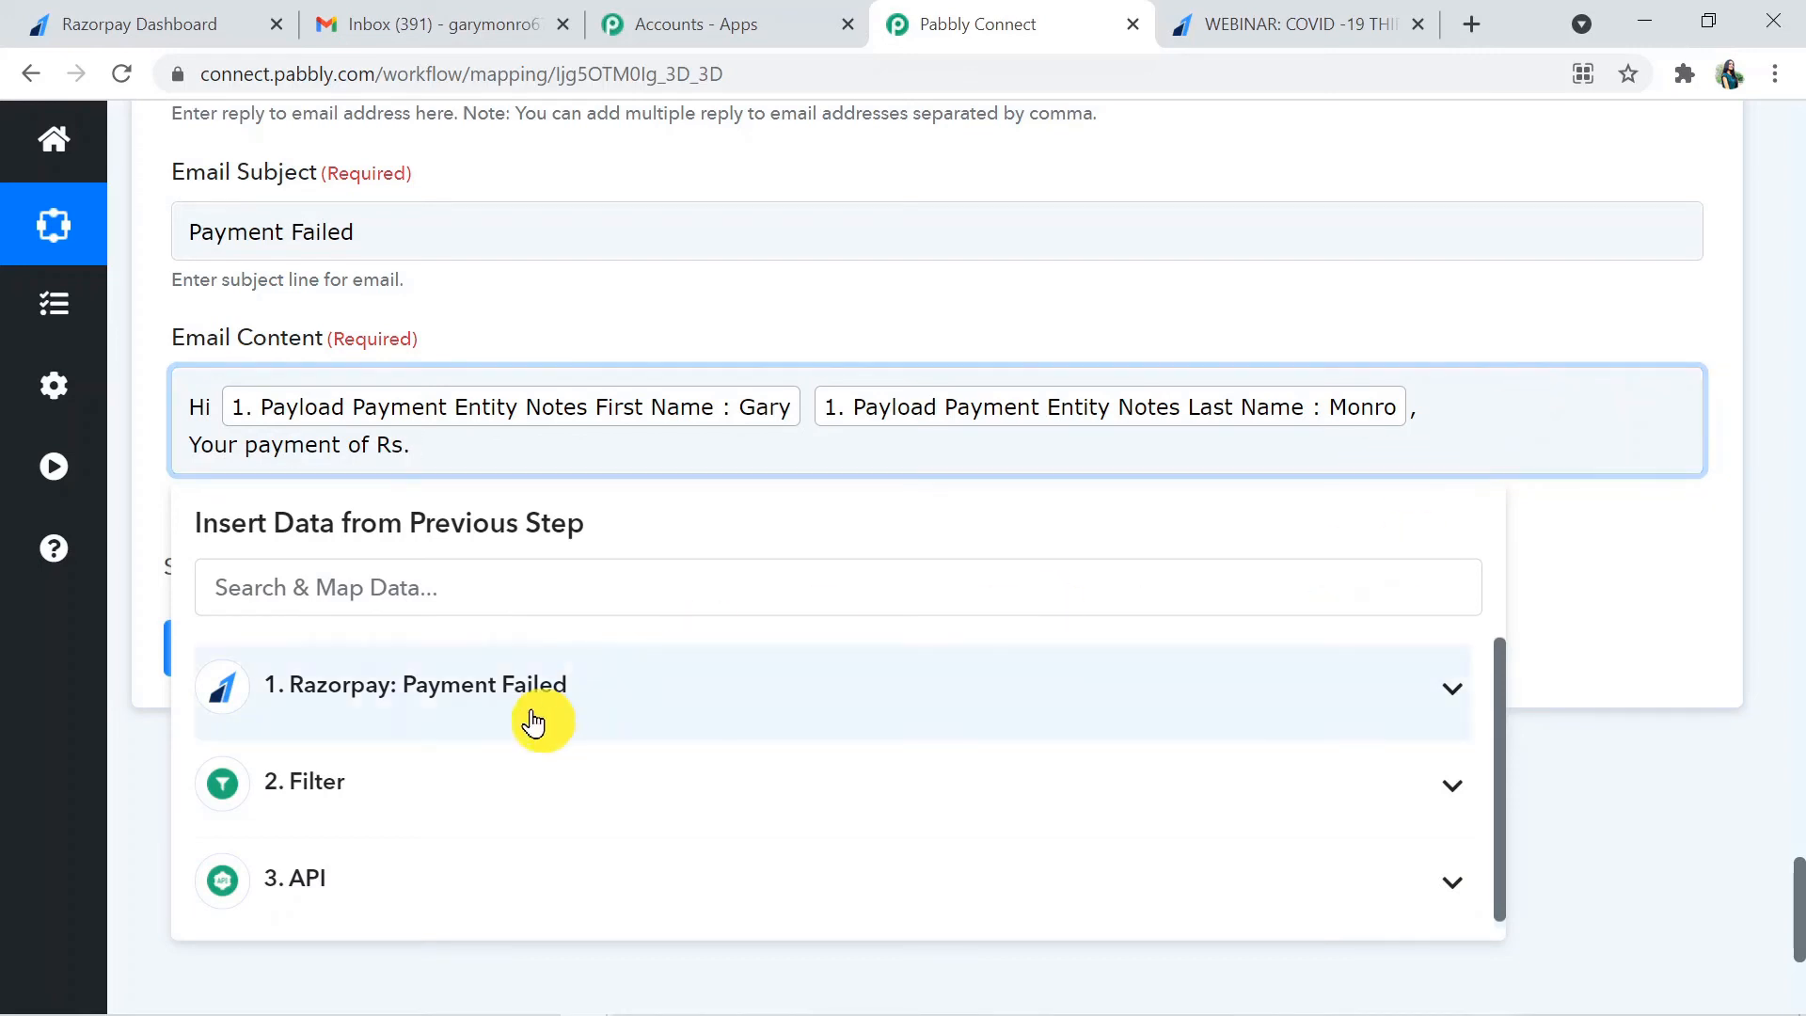
key(BackSpace)
key(BackSpace)
key(BackSpace)
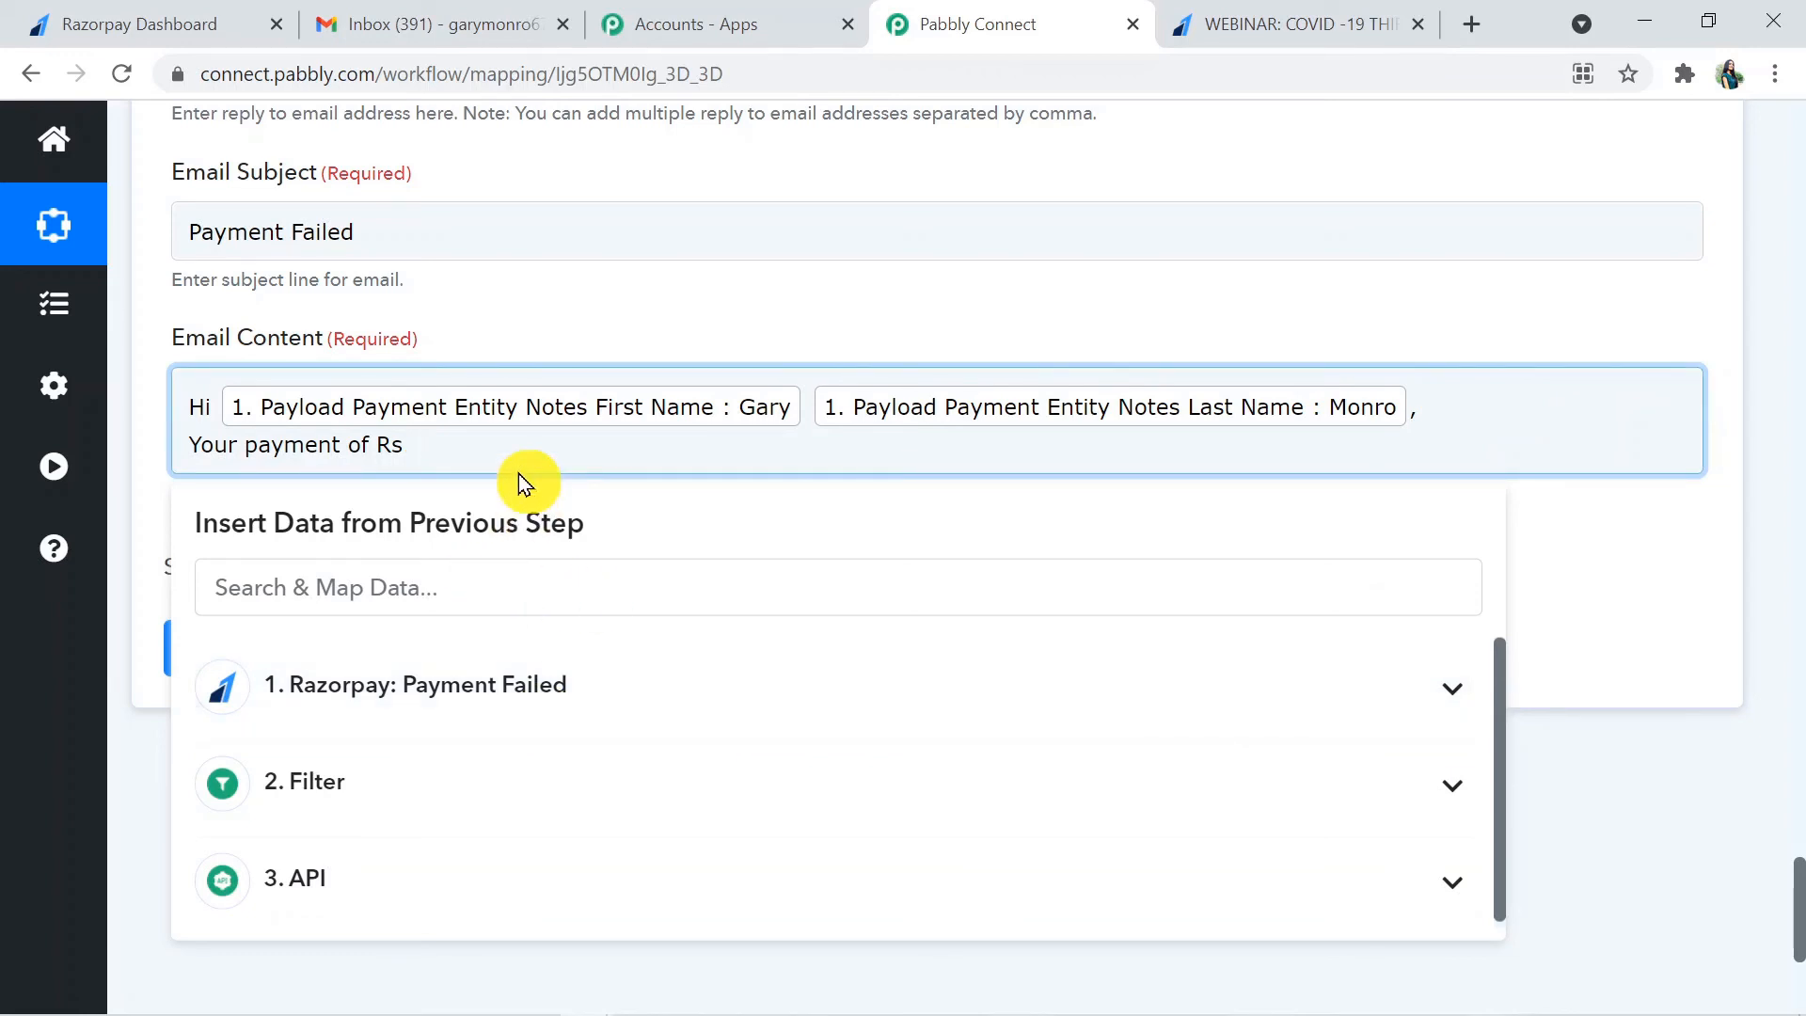
- Insert the API step's Amount after "Your payment of" in the Email Content
click(543, 683)
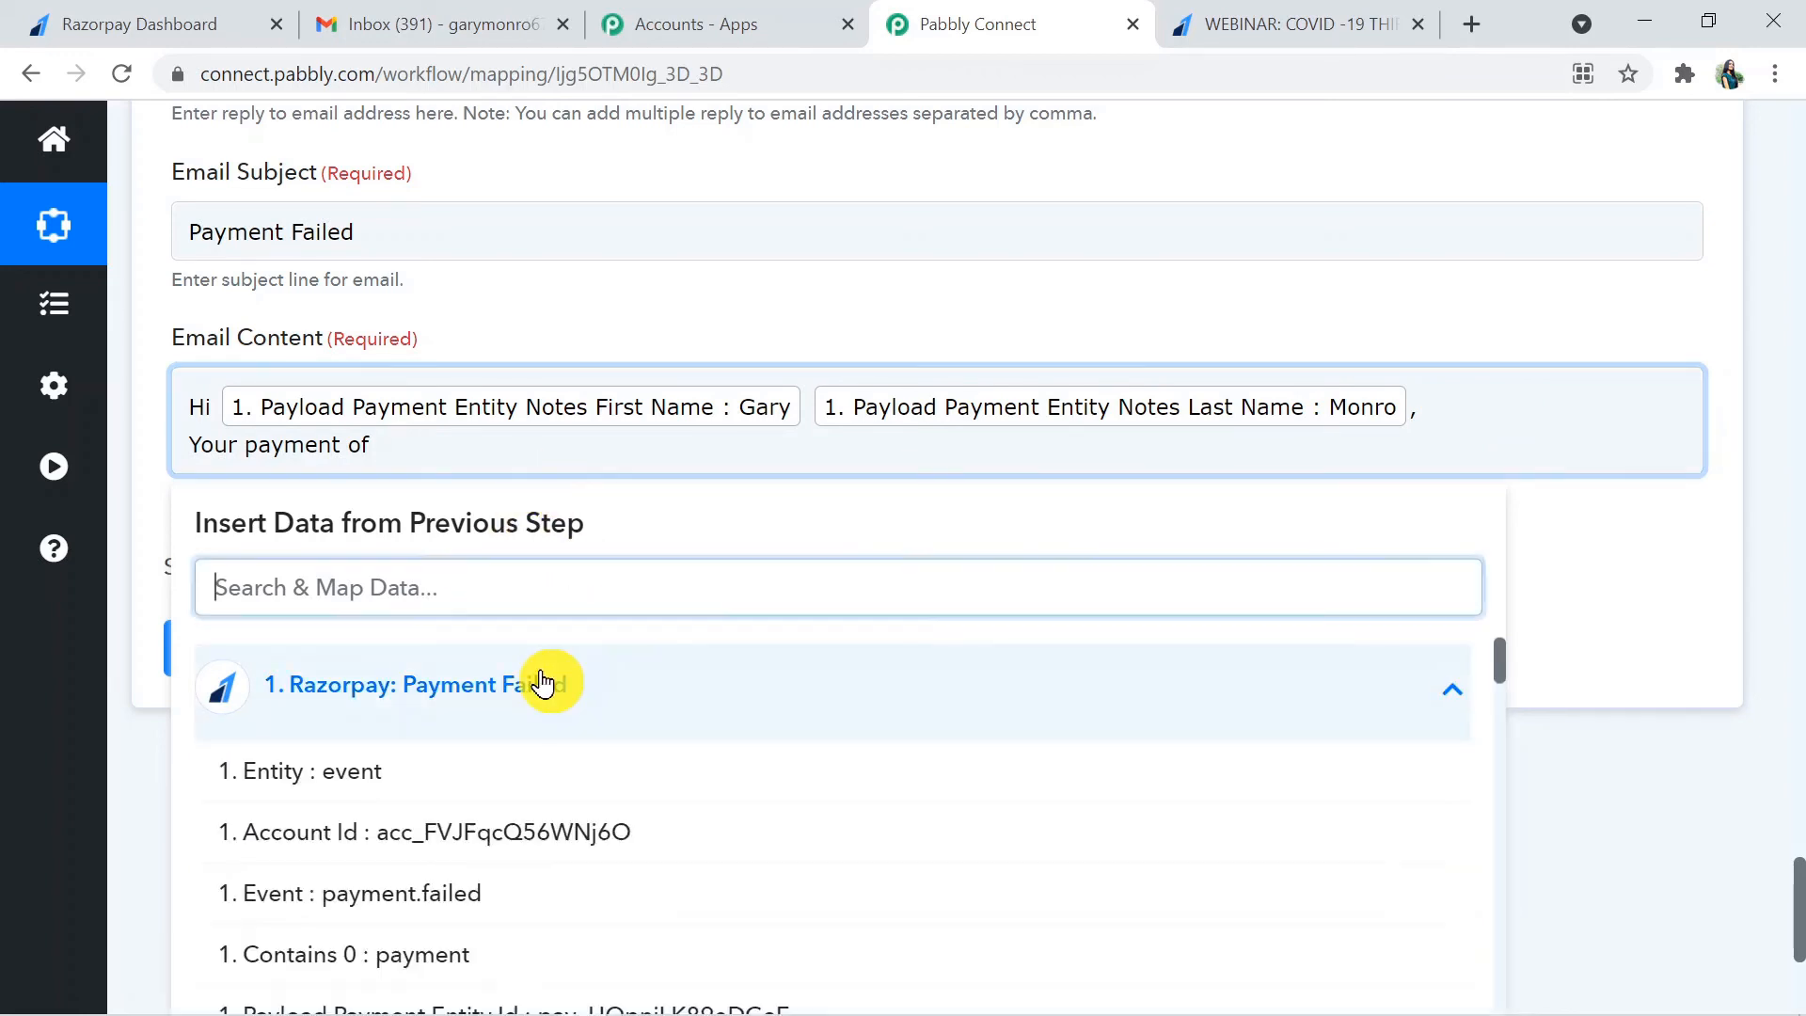
click(658, 685)
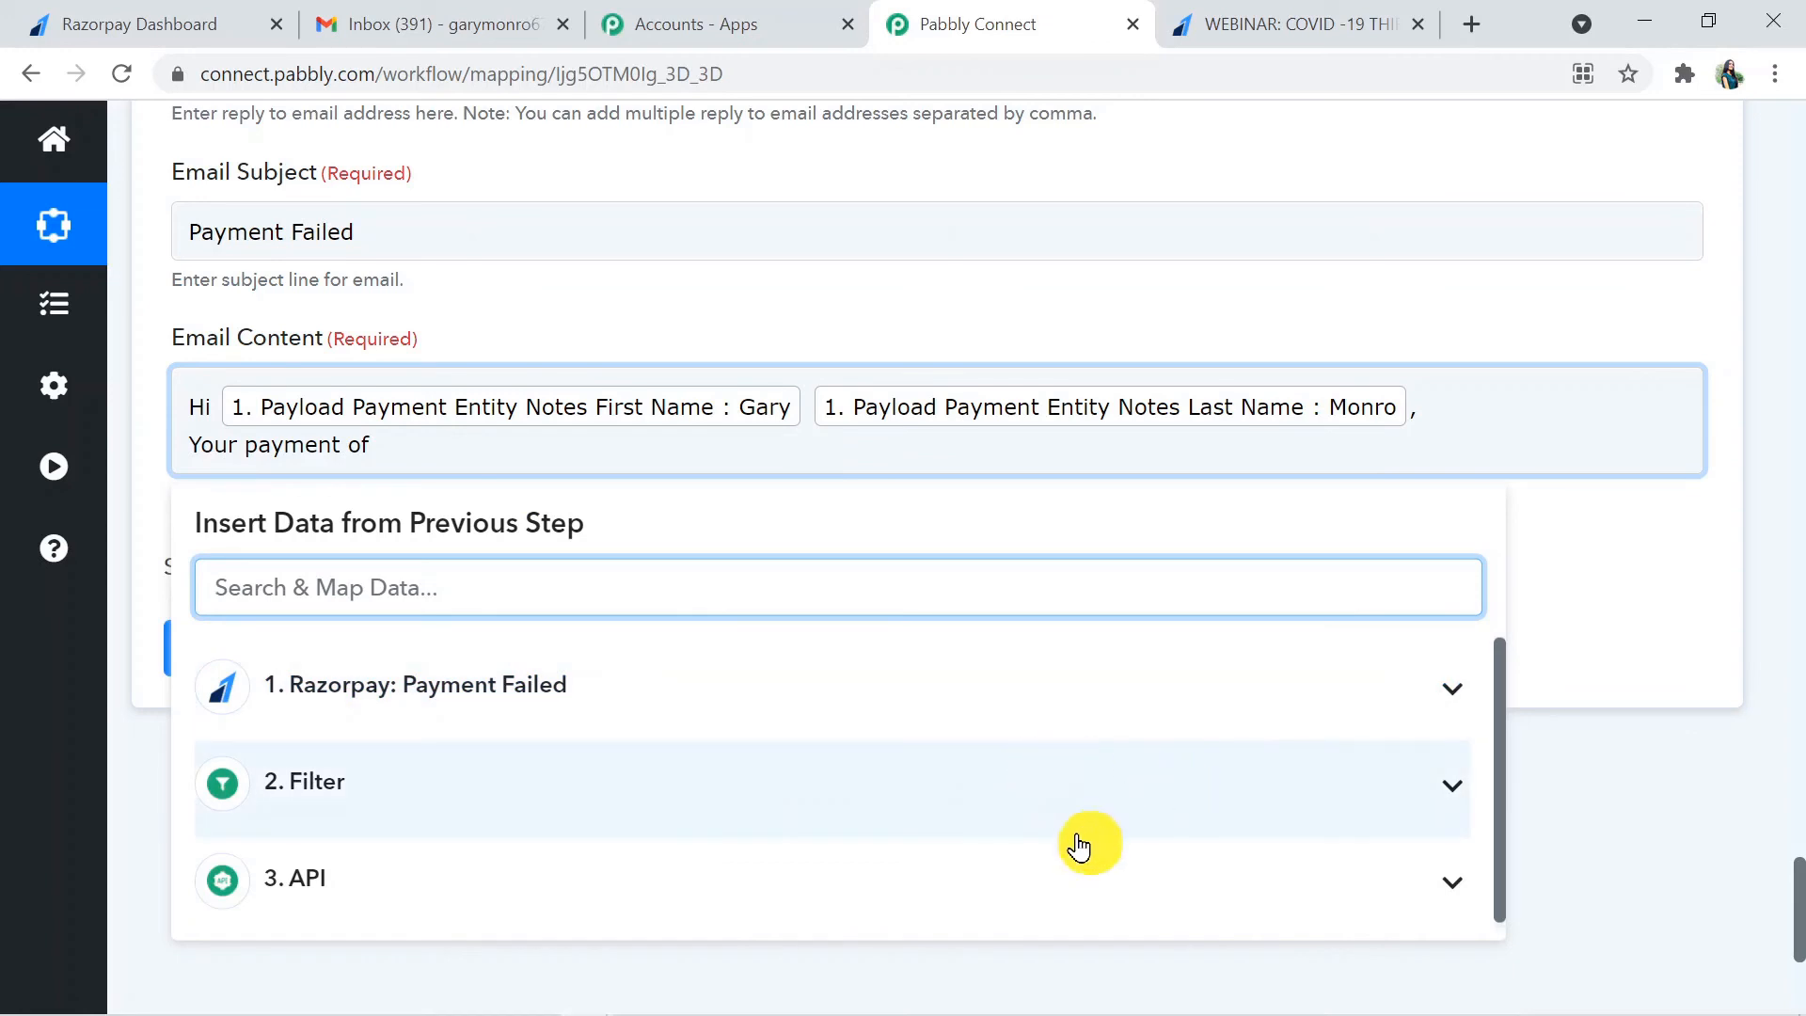
click(1061, 885)
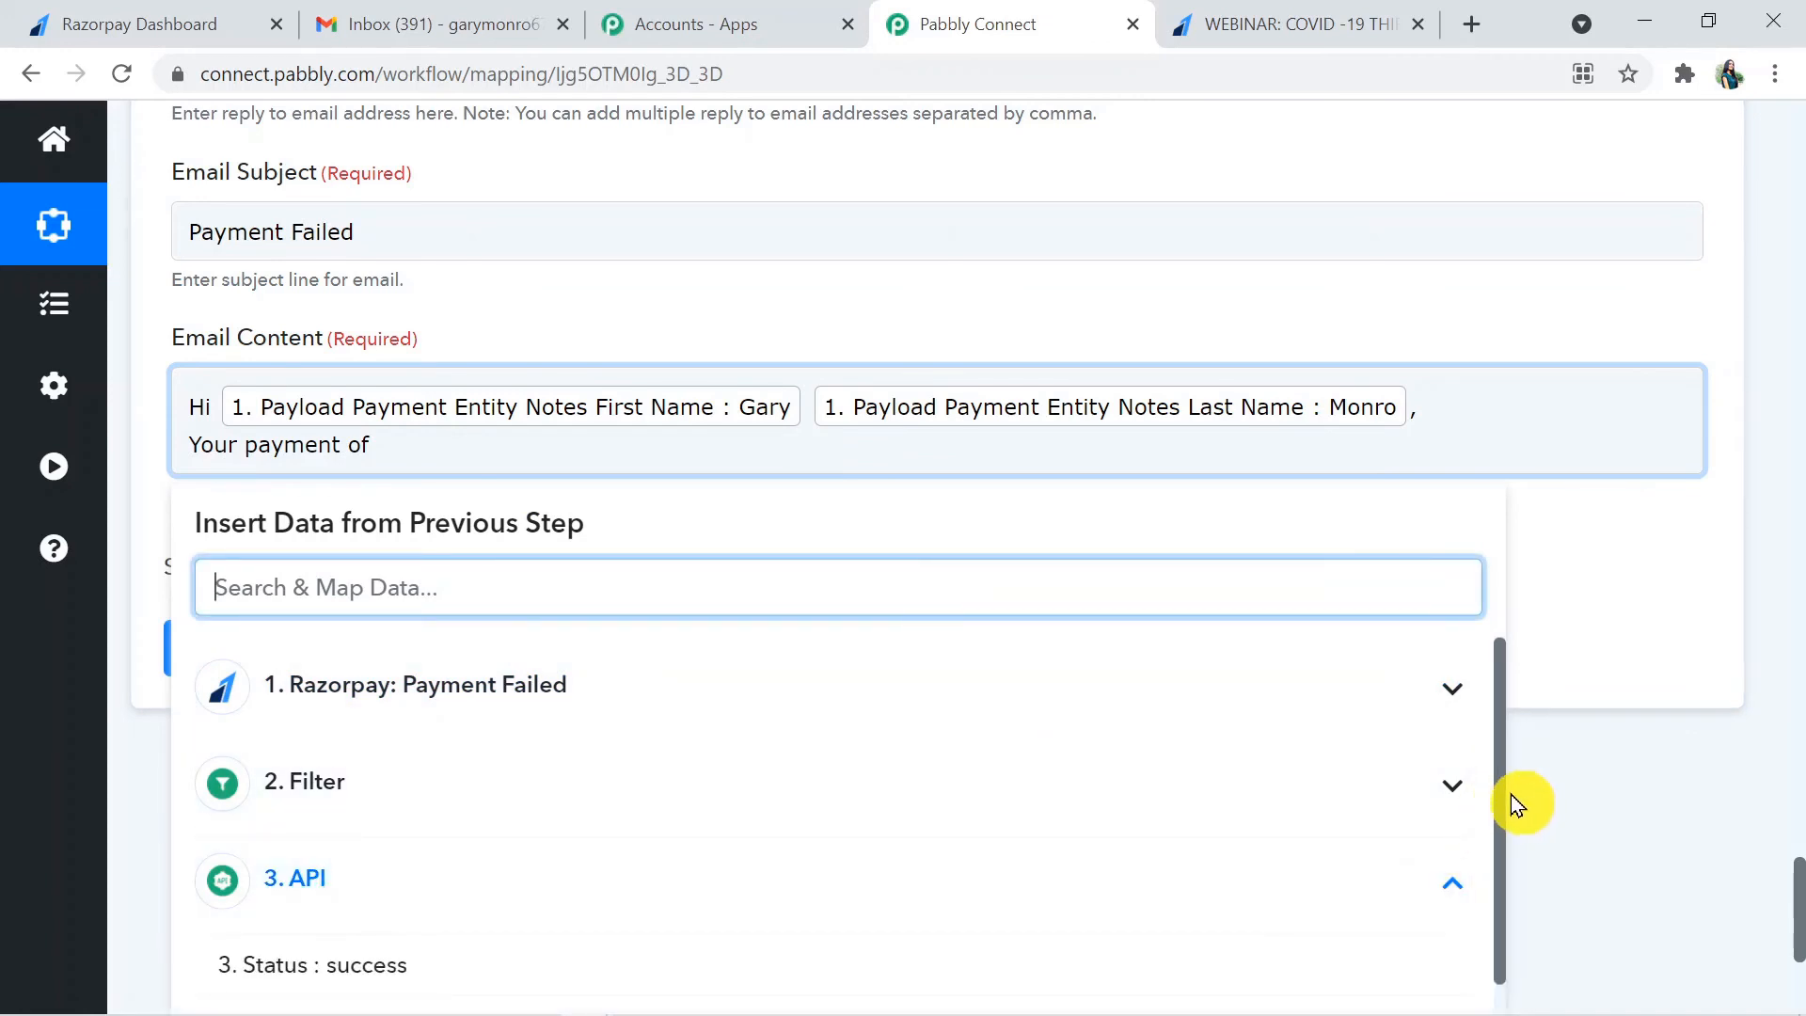
drag(1504, 798, 1510, 845)
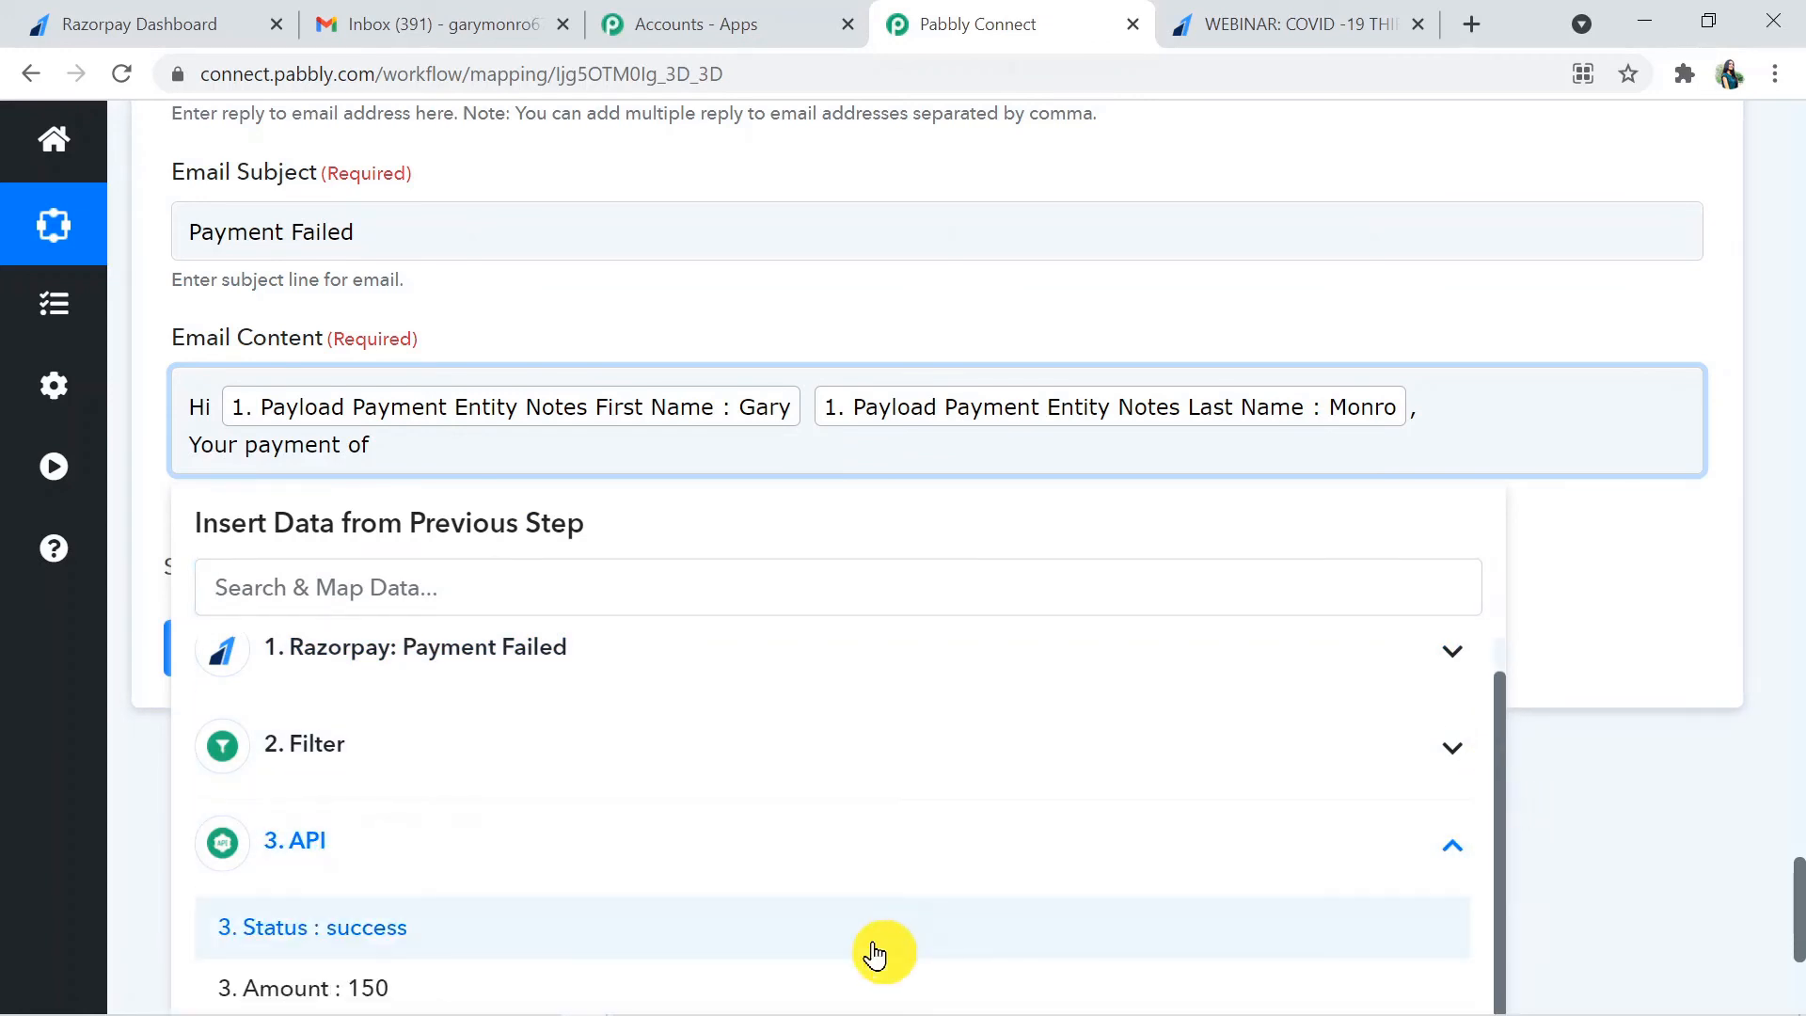
click(798, 990)
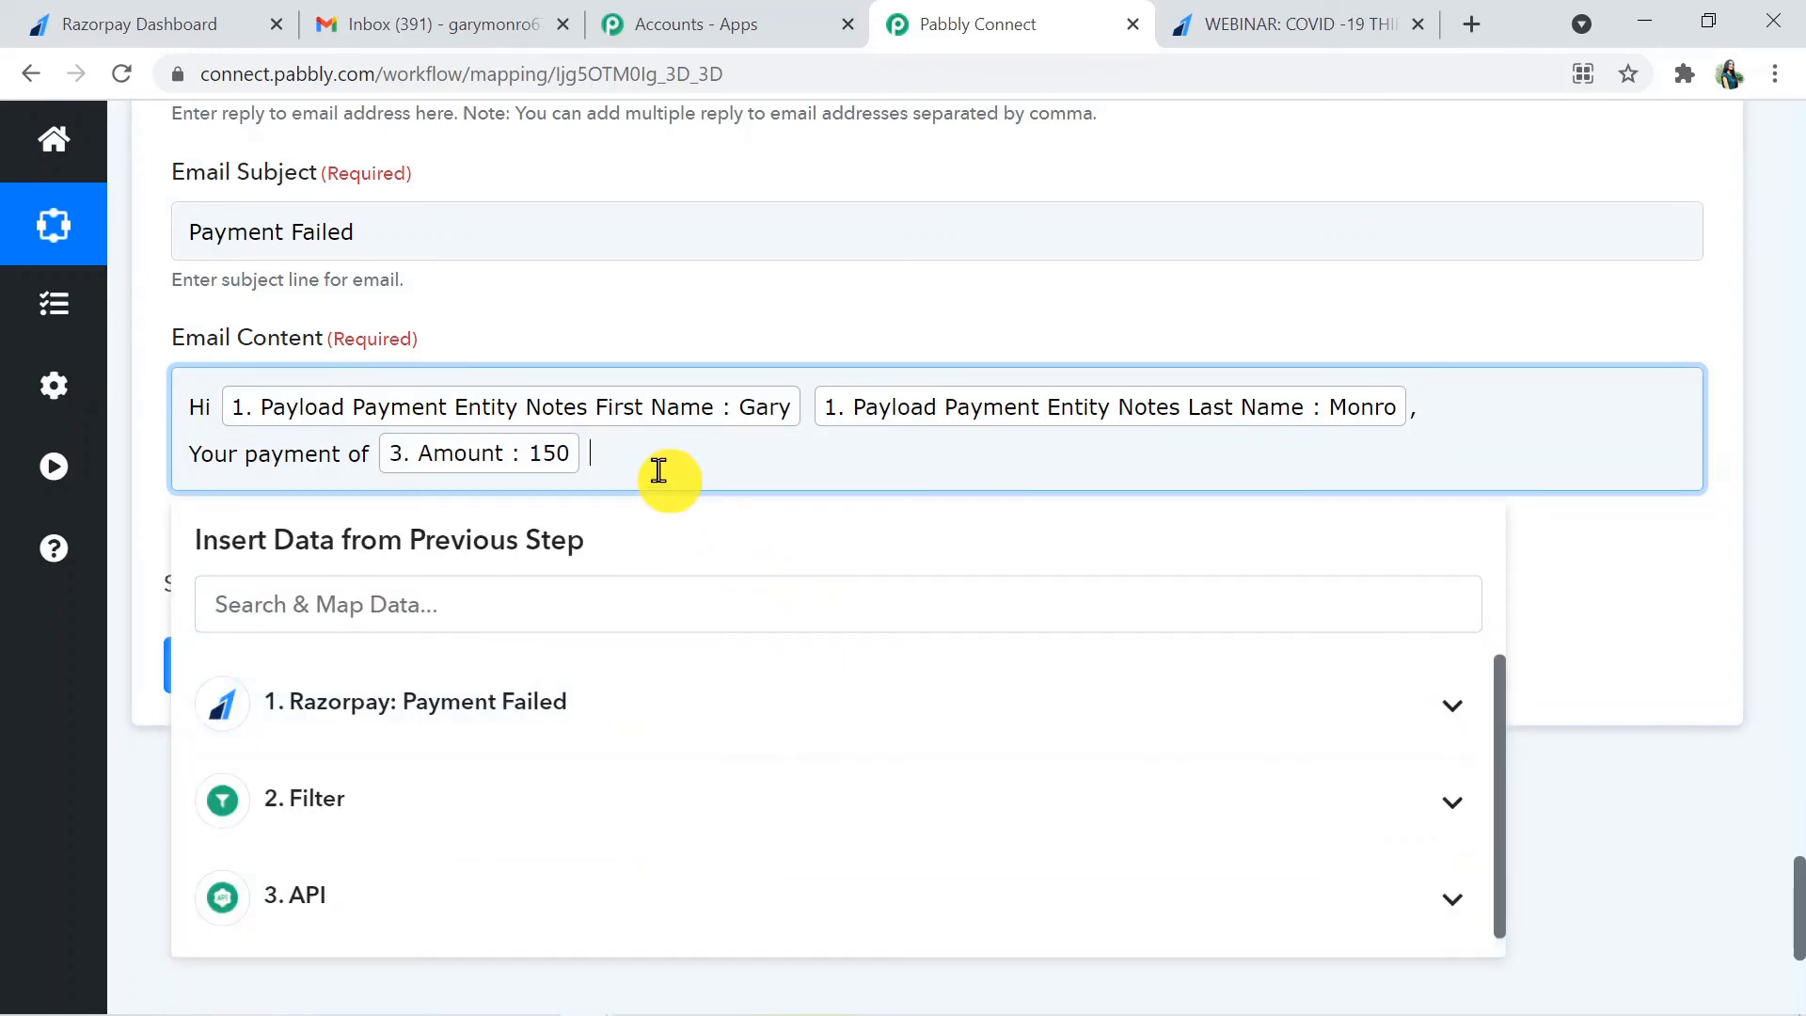
- Insert the Razorpay step's Payload Payment Entity Currency after the amount in the Email Content
click(626, 596)
text(c)
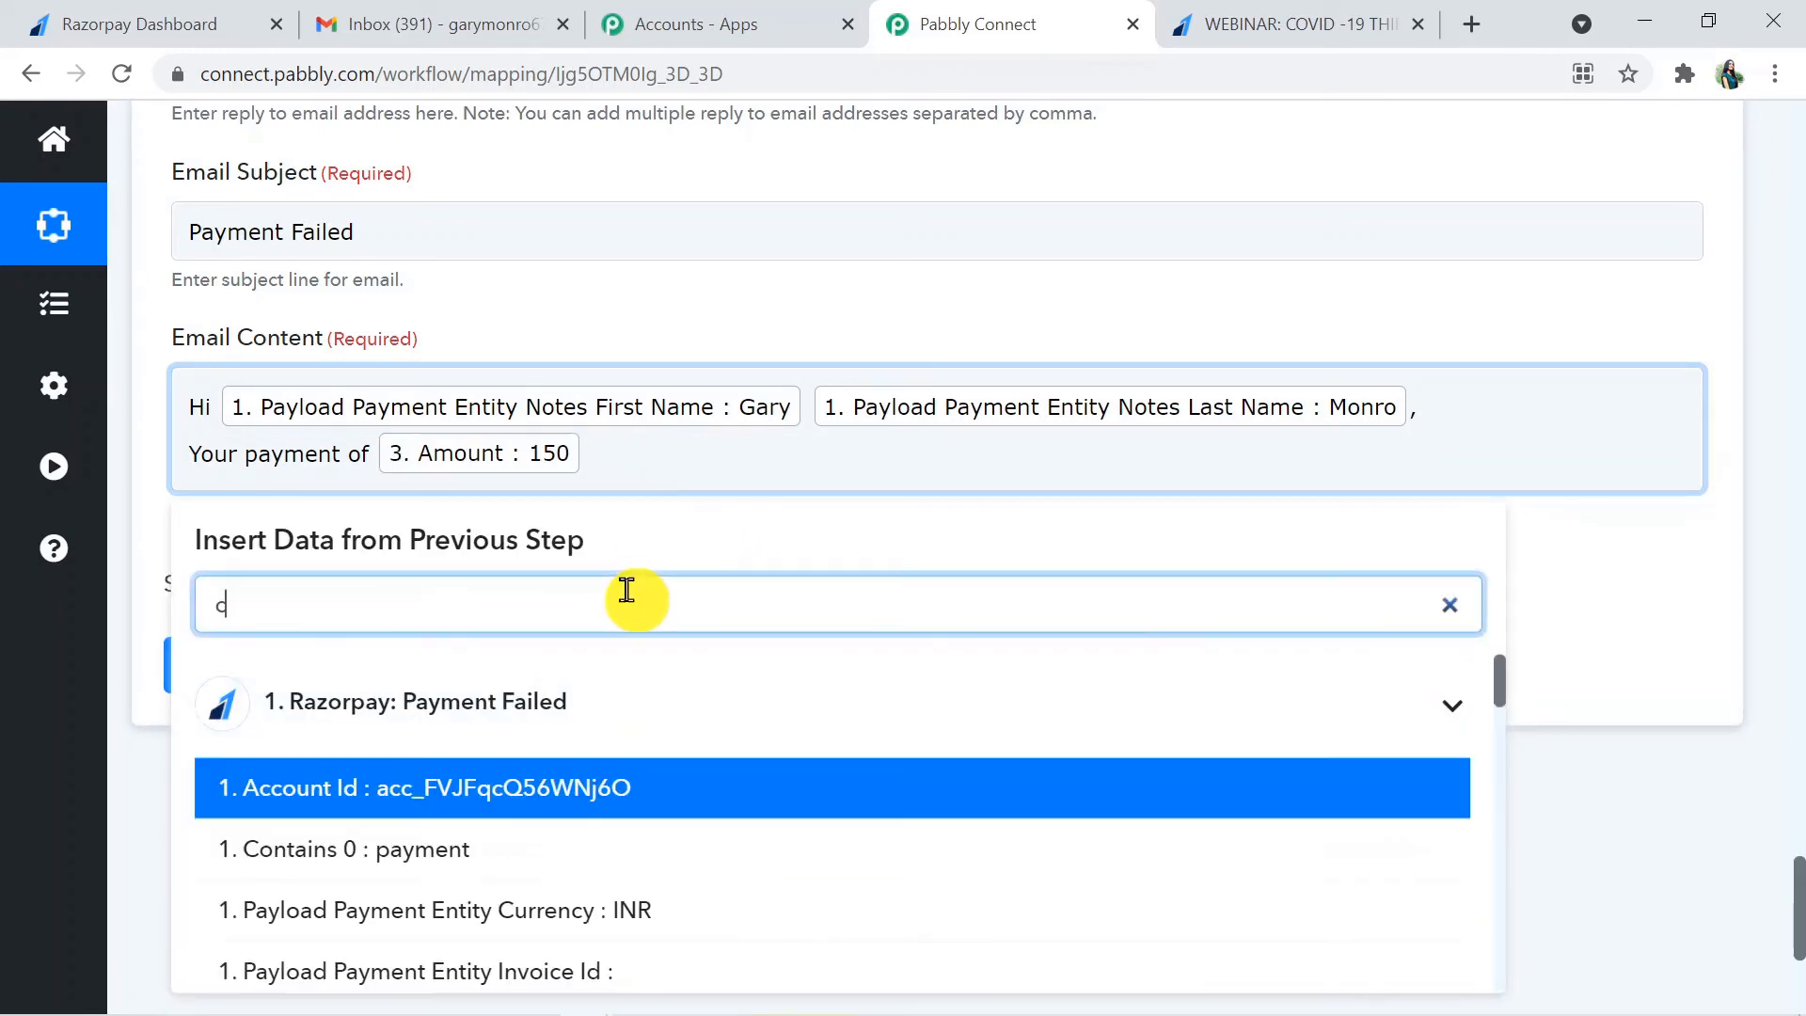
text(u)
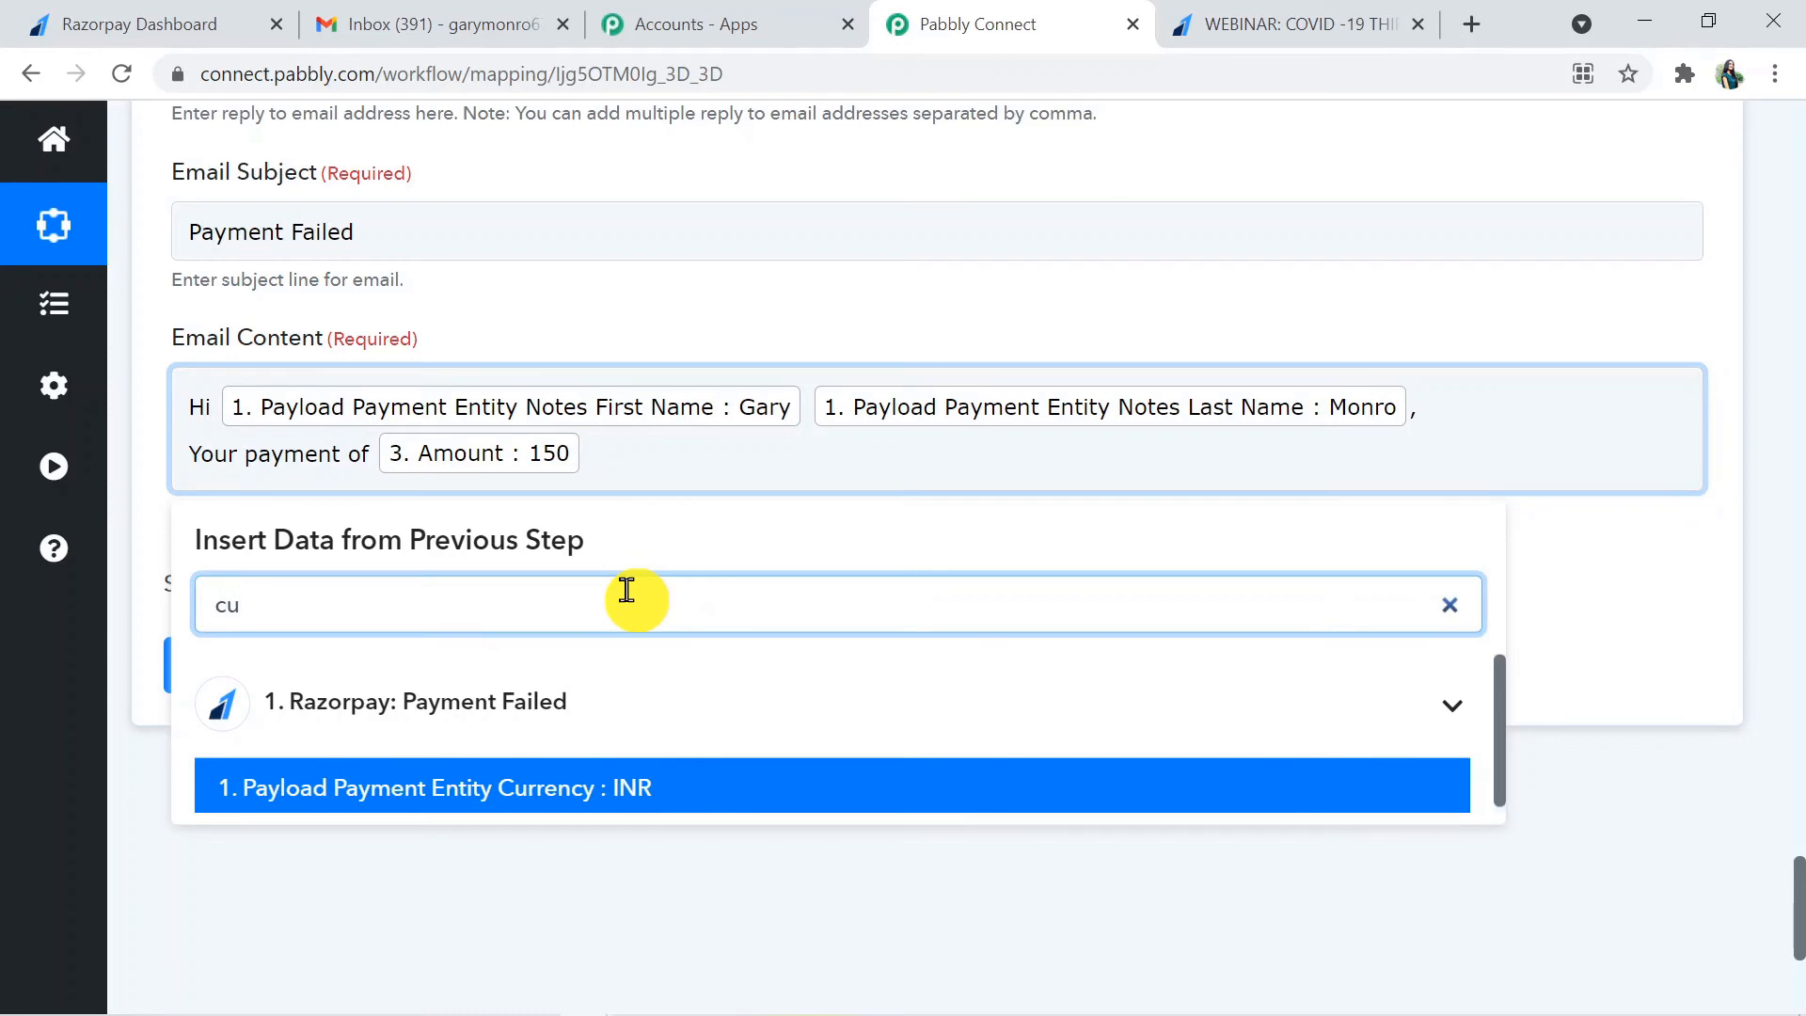
click(635, 792)
- Continue the payment sentence in the Email Content with "is failed for" after the currency
click(1130, 454)
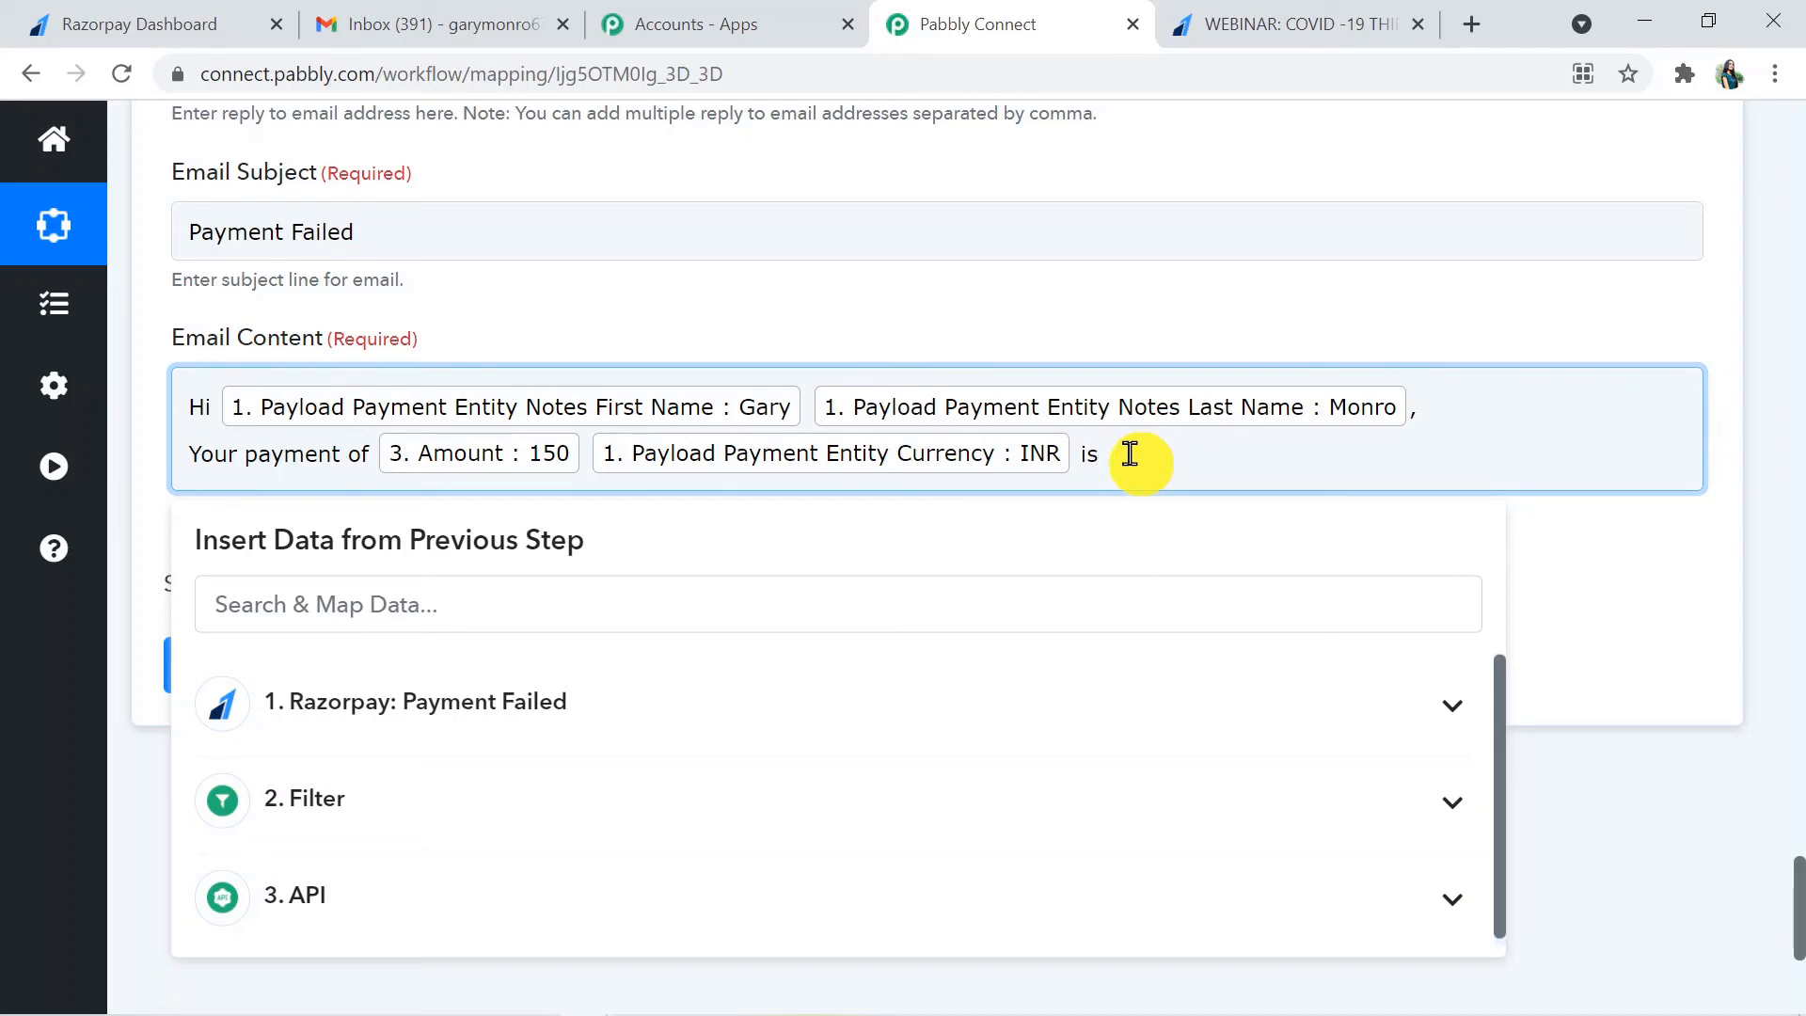
text(is failed.)
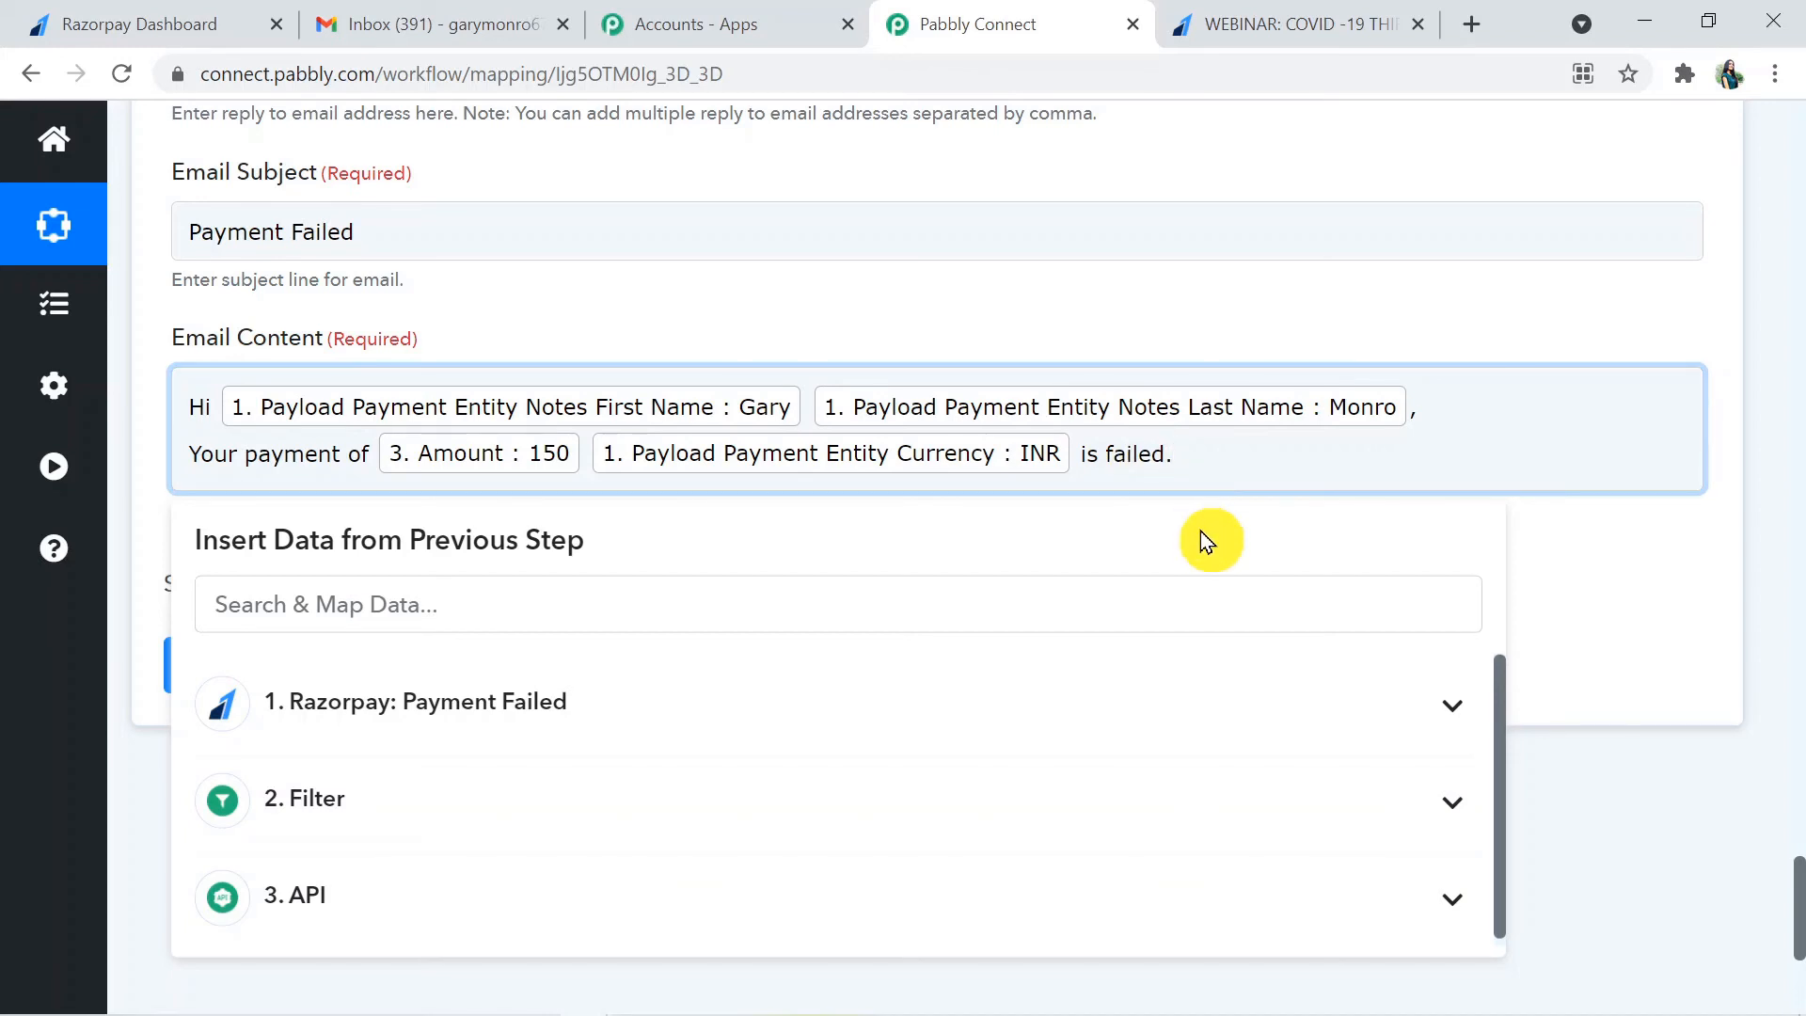
key(Return)
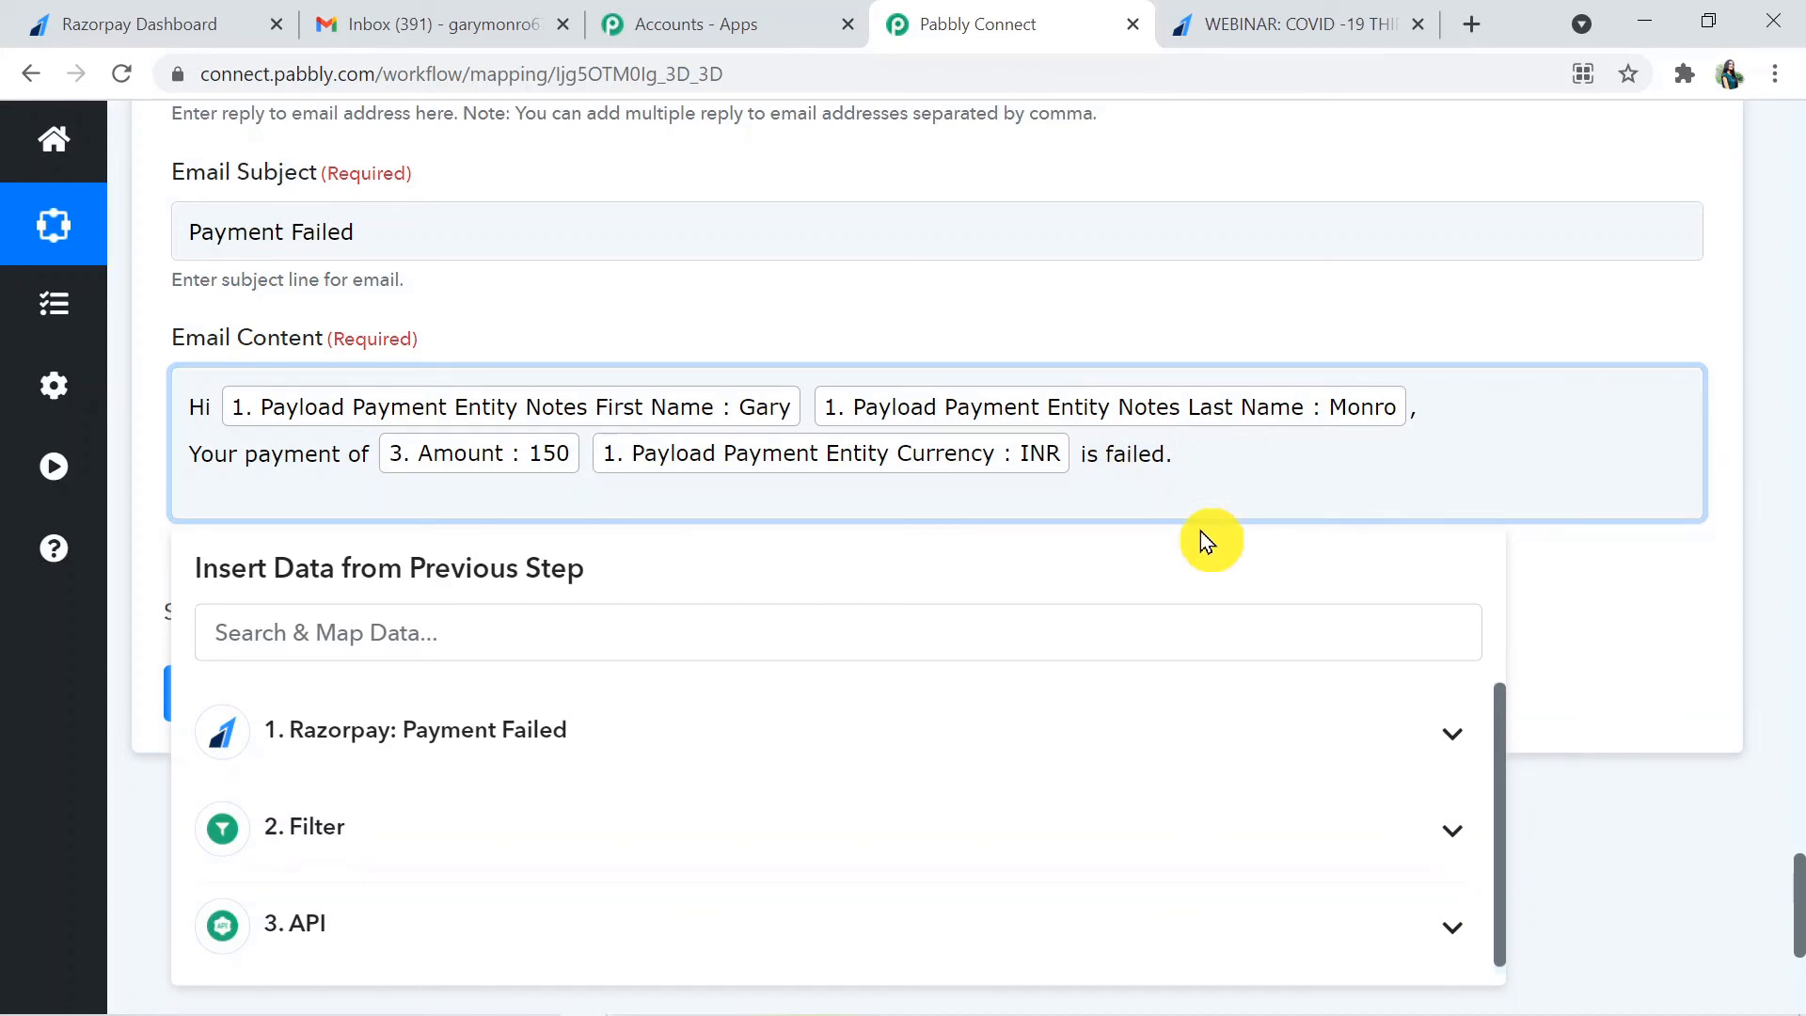
text(you)
key(BackSpace)
key(BackSpace)
key(BackSpace)
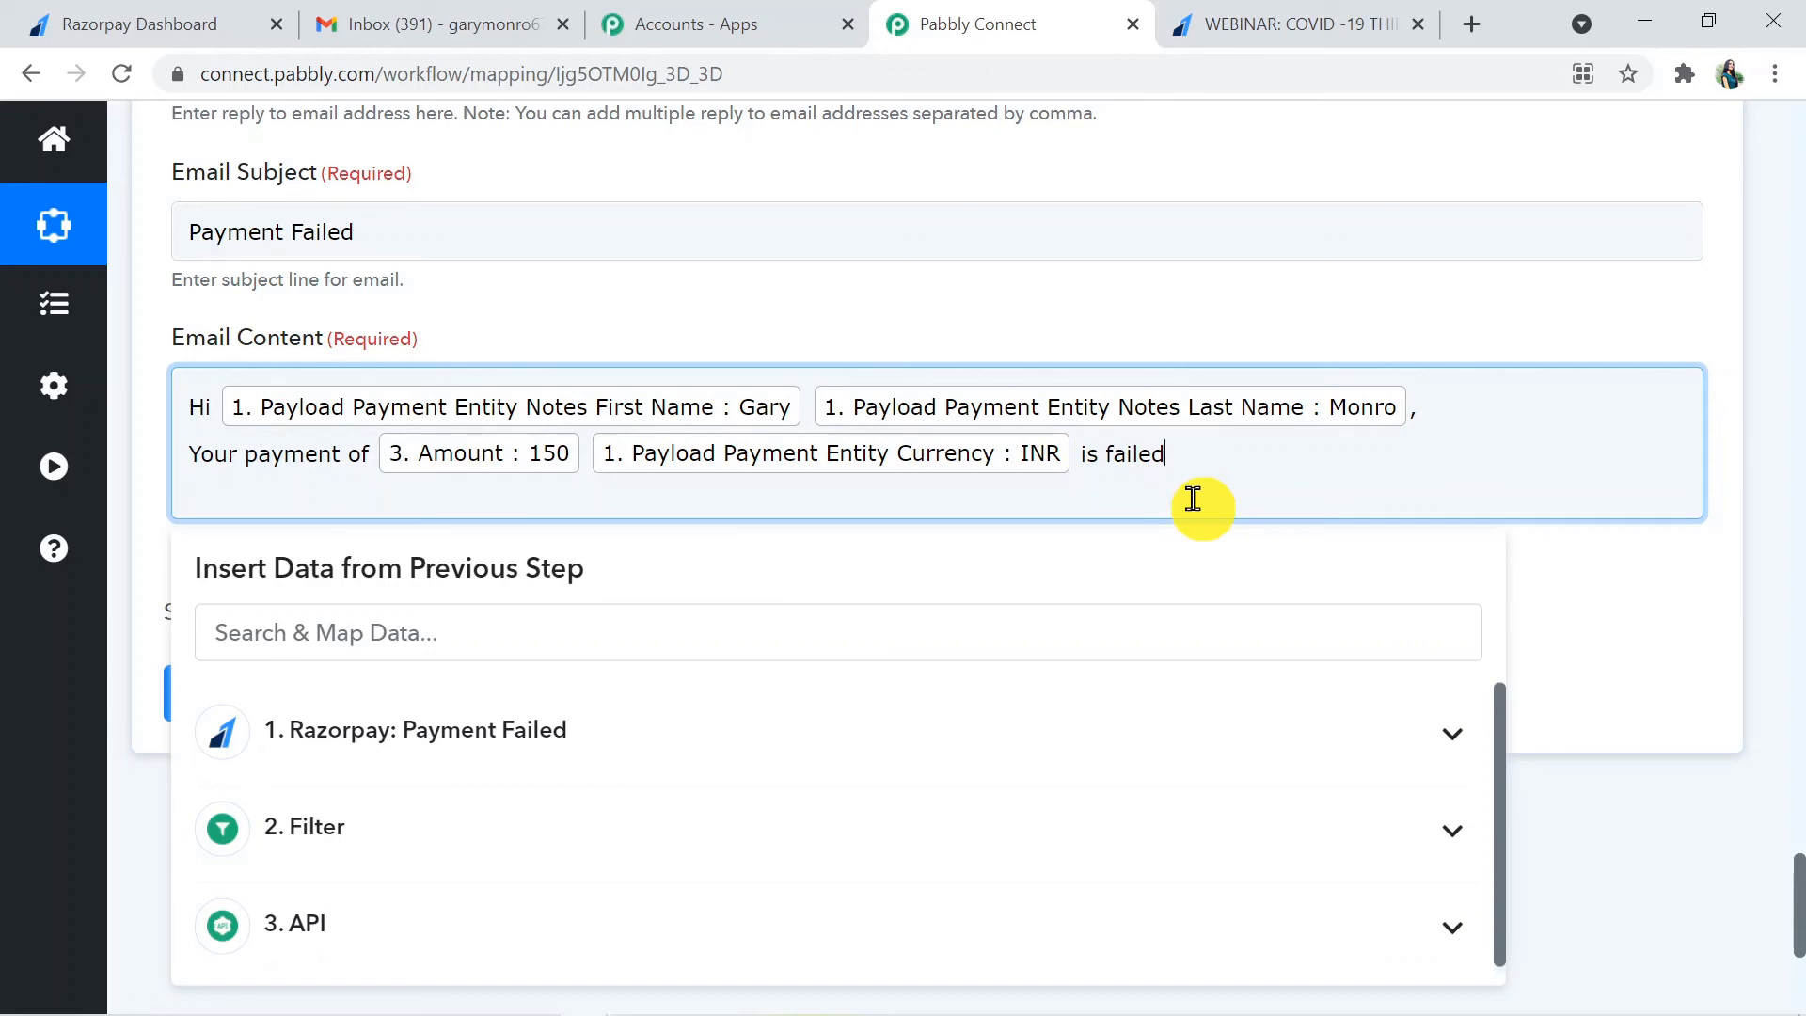
text(for)
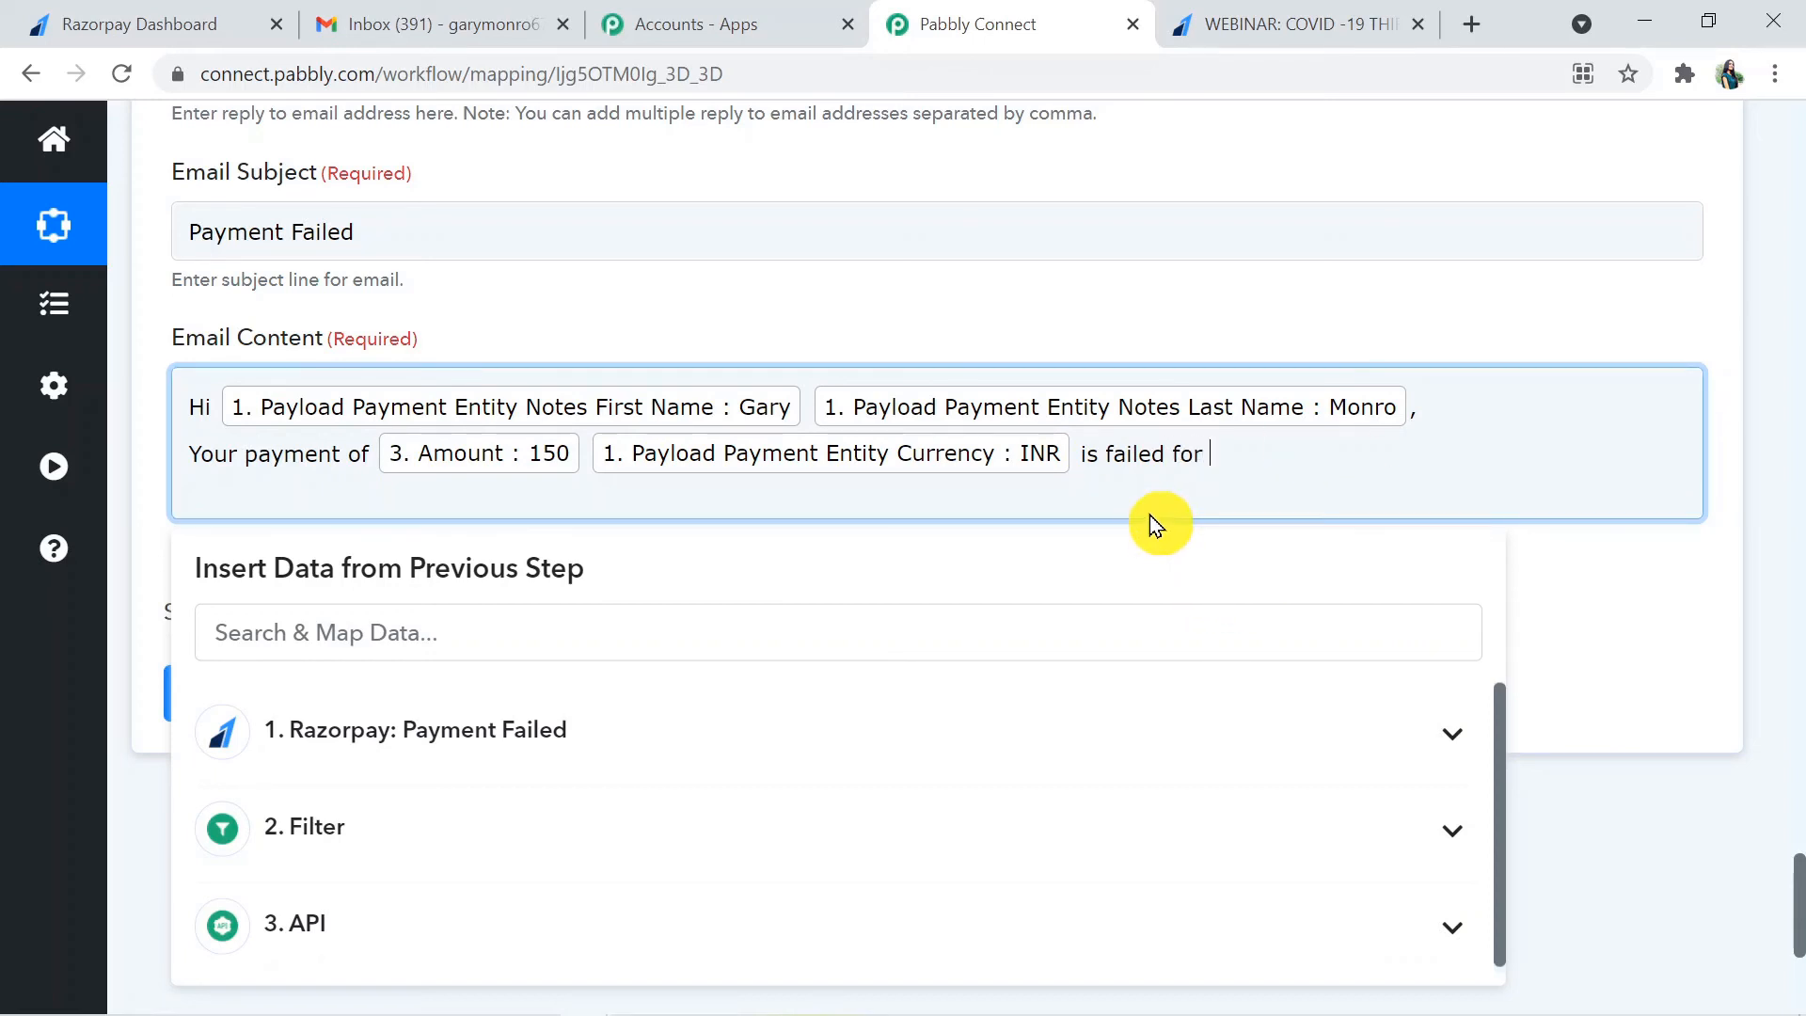
- Copy the title "WEBINAR: COVID -19 THIRD WAVE" from the Razorpay payment page and end the Email Content's payment sentence with it and a period
click(1254, 45)
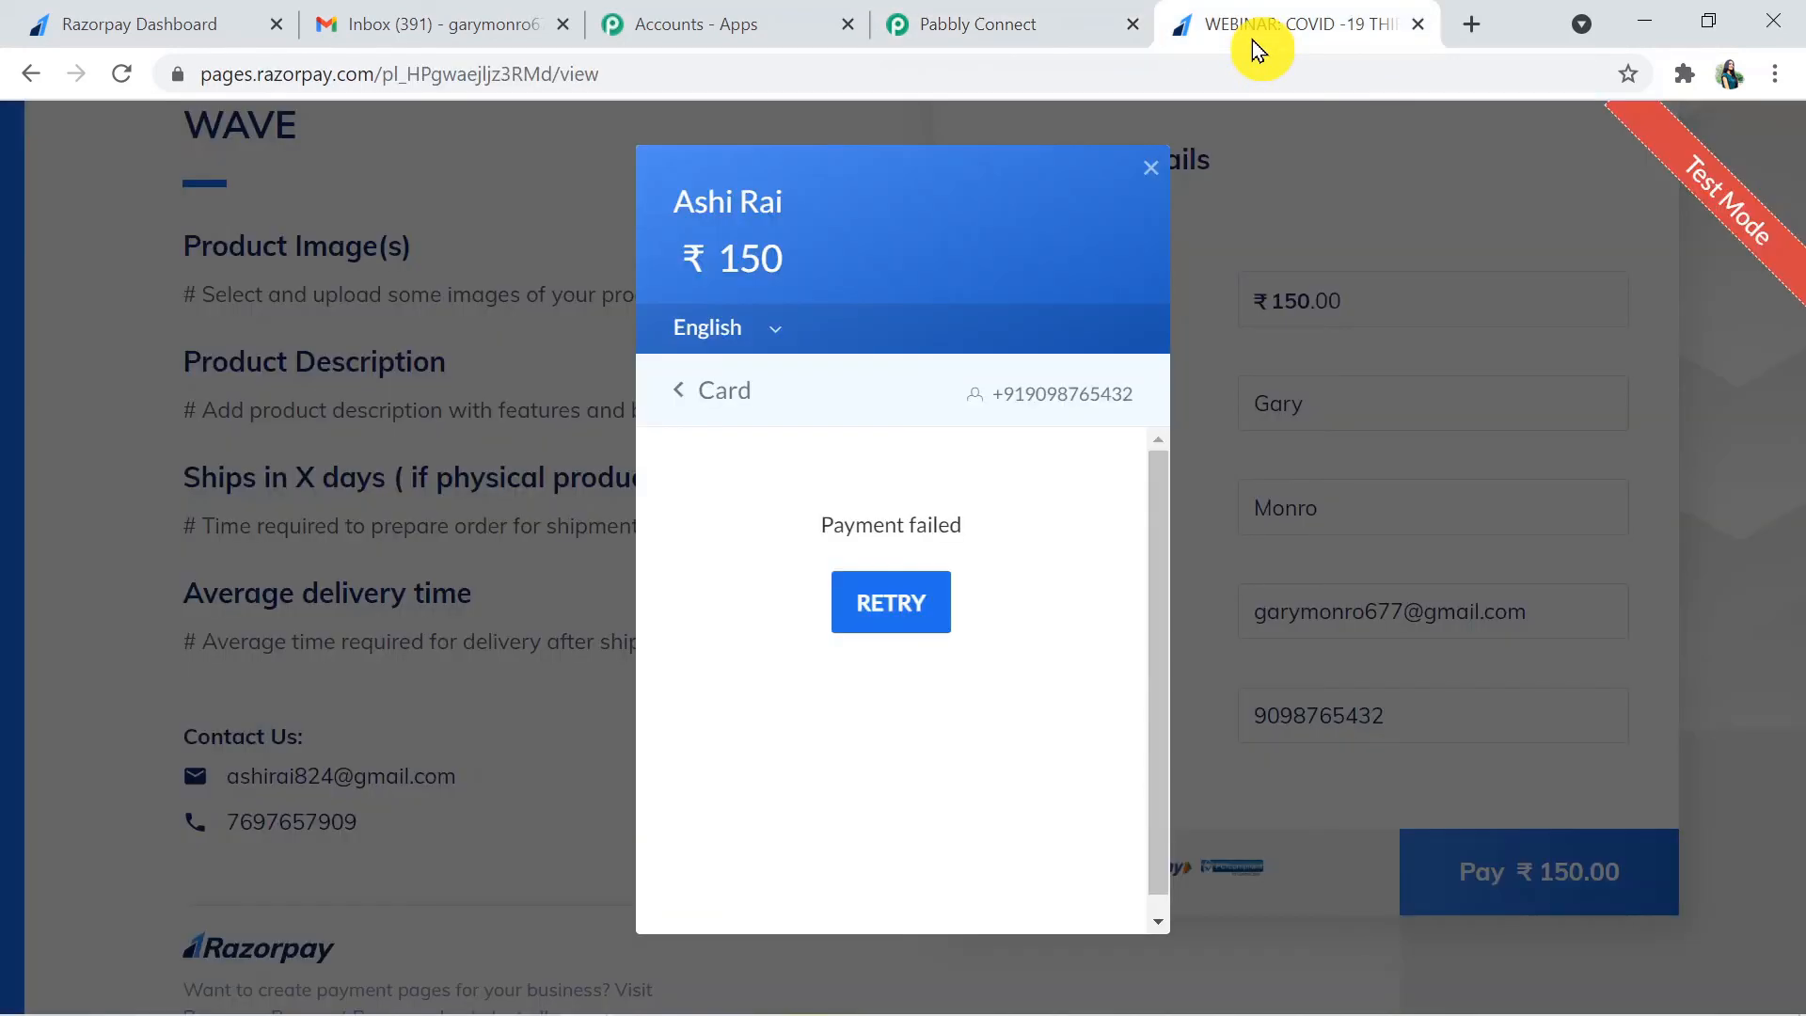
click(1149, 195)
drag(1799, 593, 556, 343)
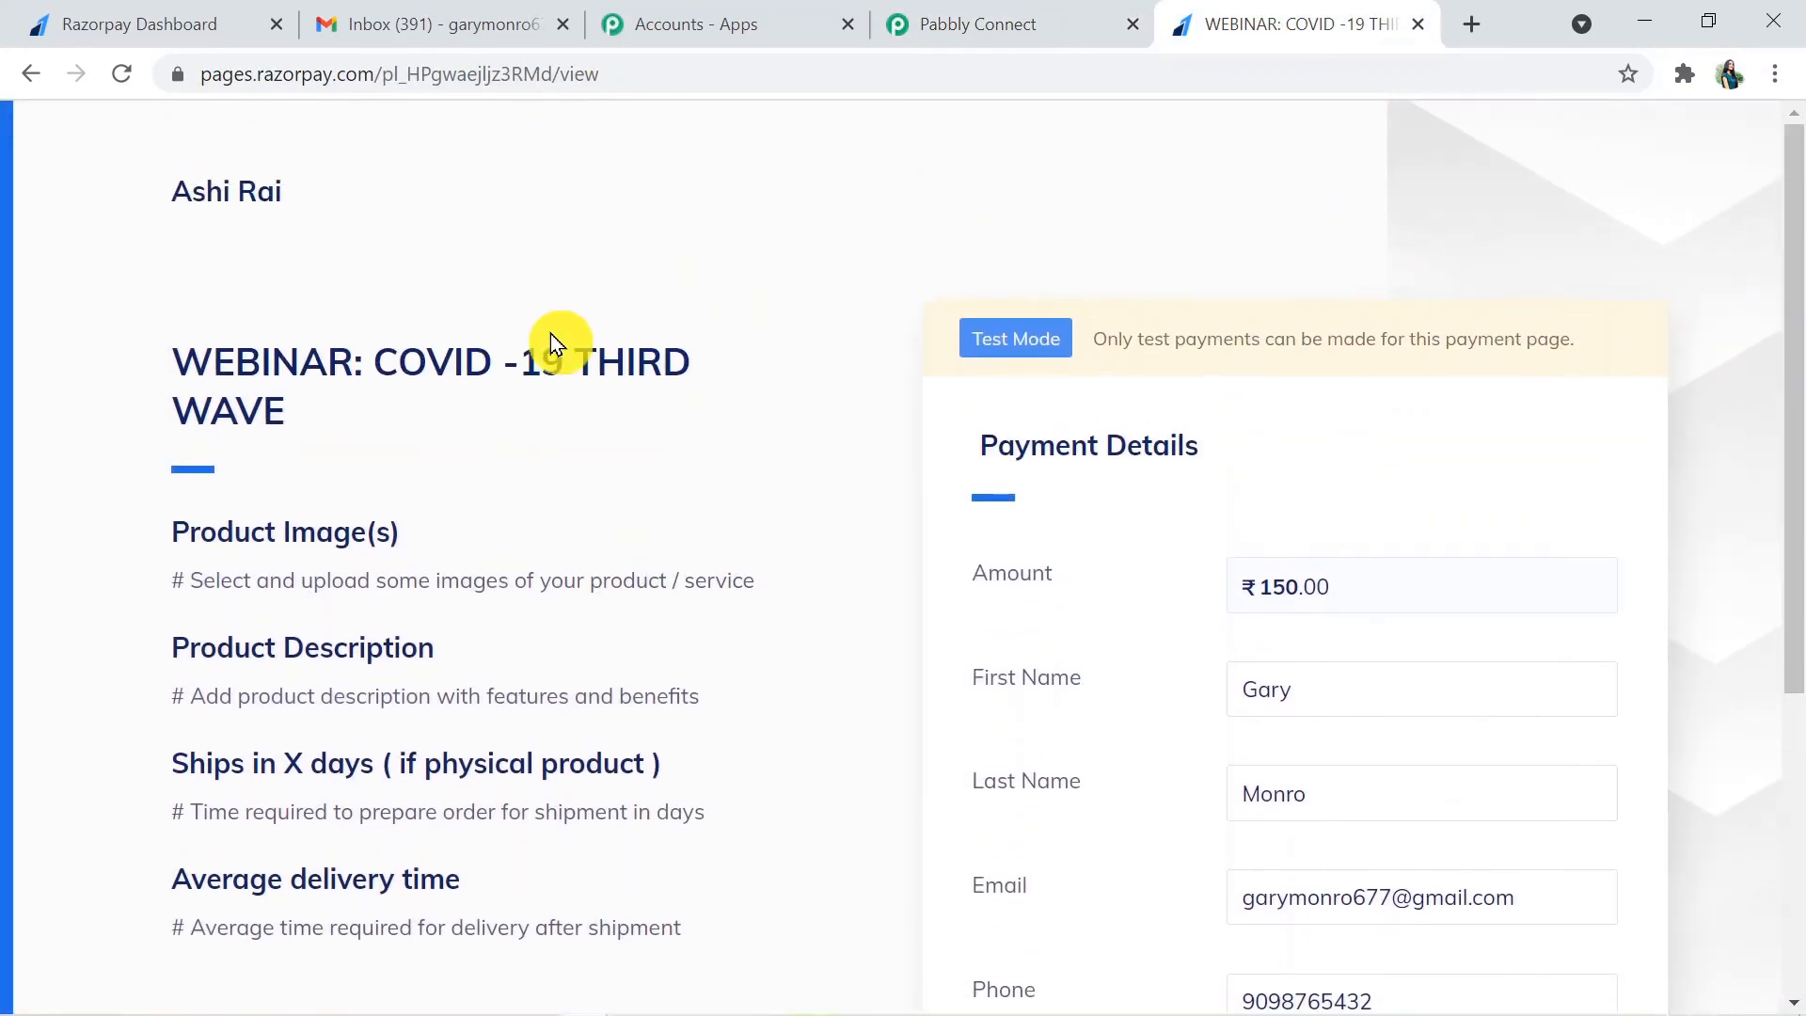
drag(173, 367, 301, 421)
key(ctrl+c)
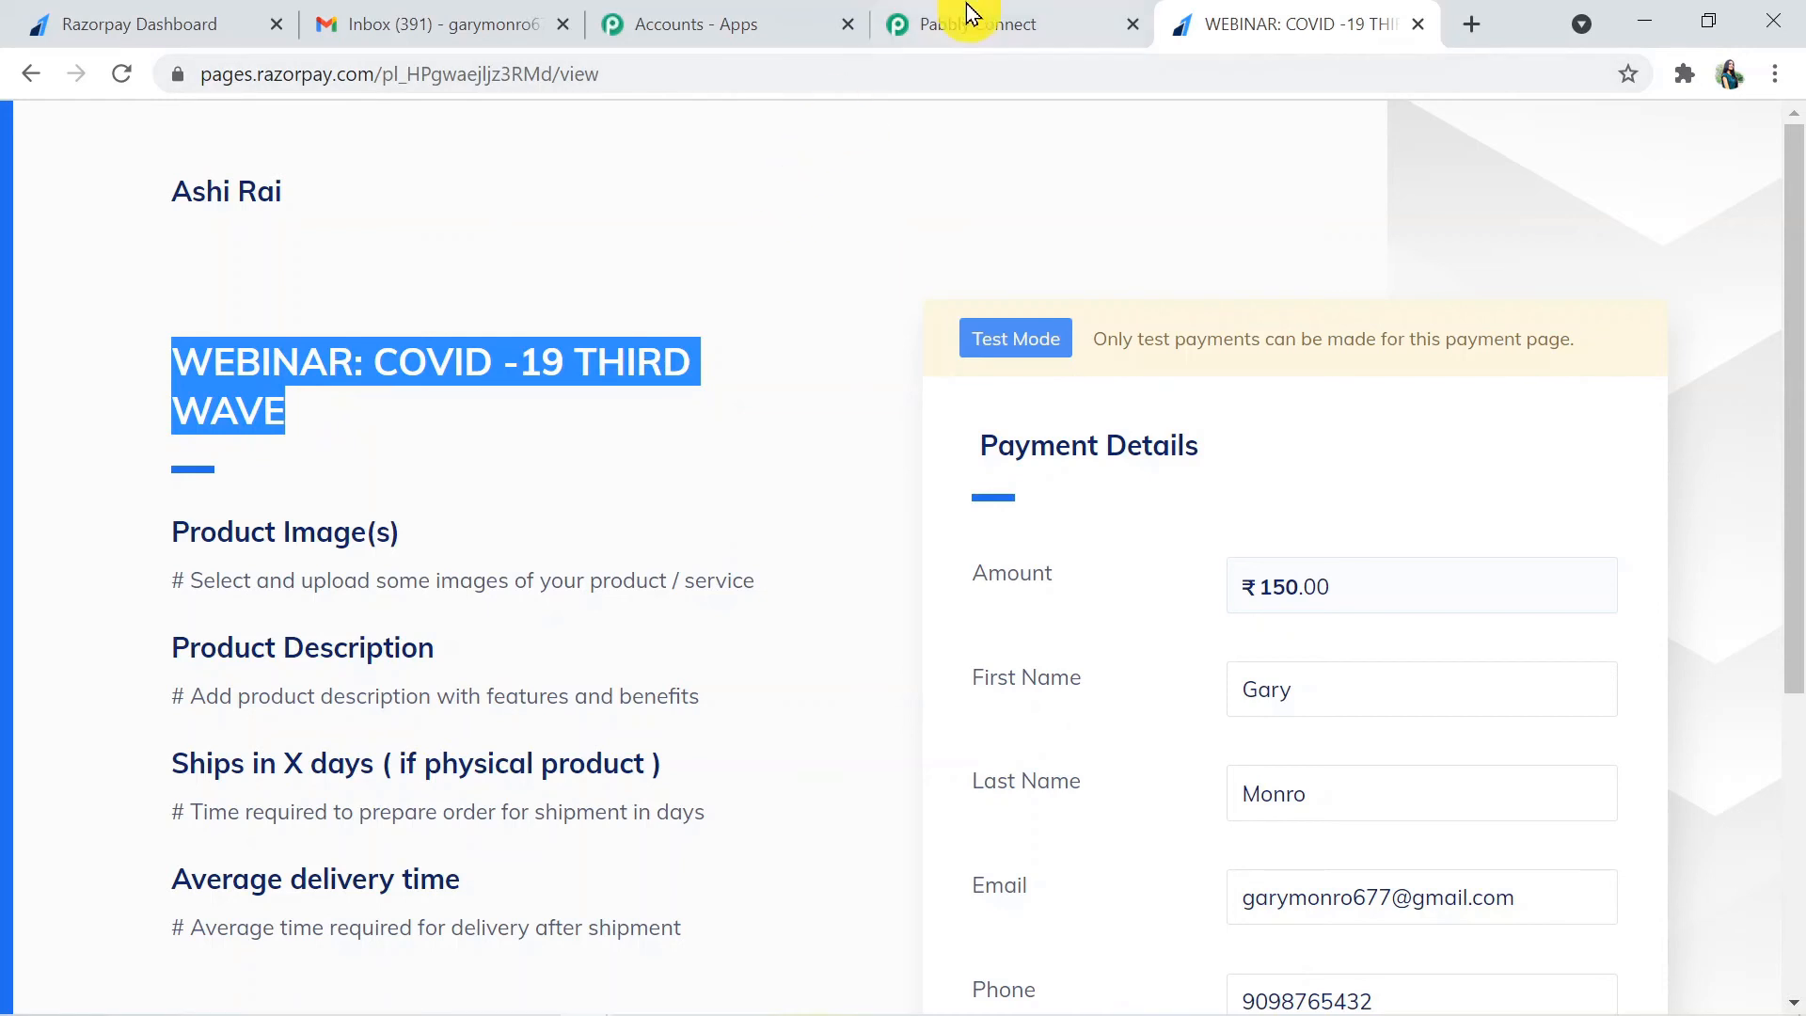
click(1026, 7)
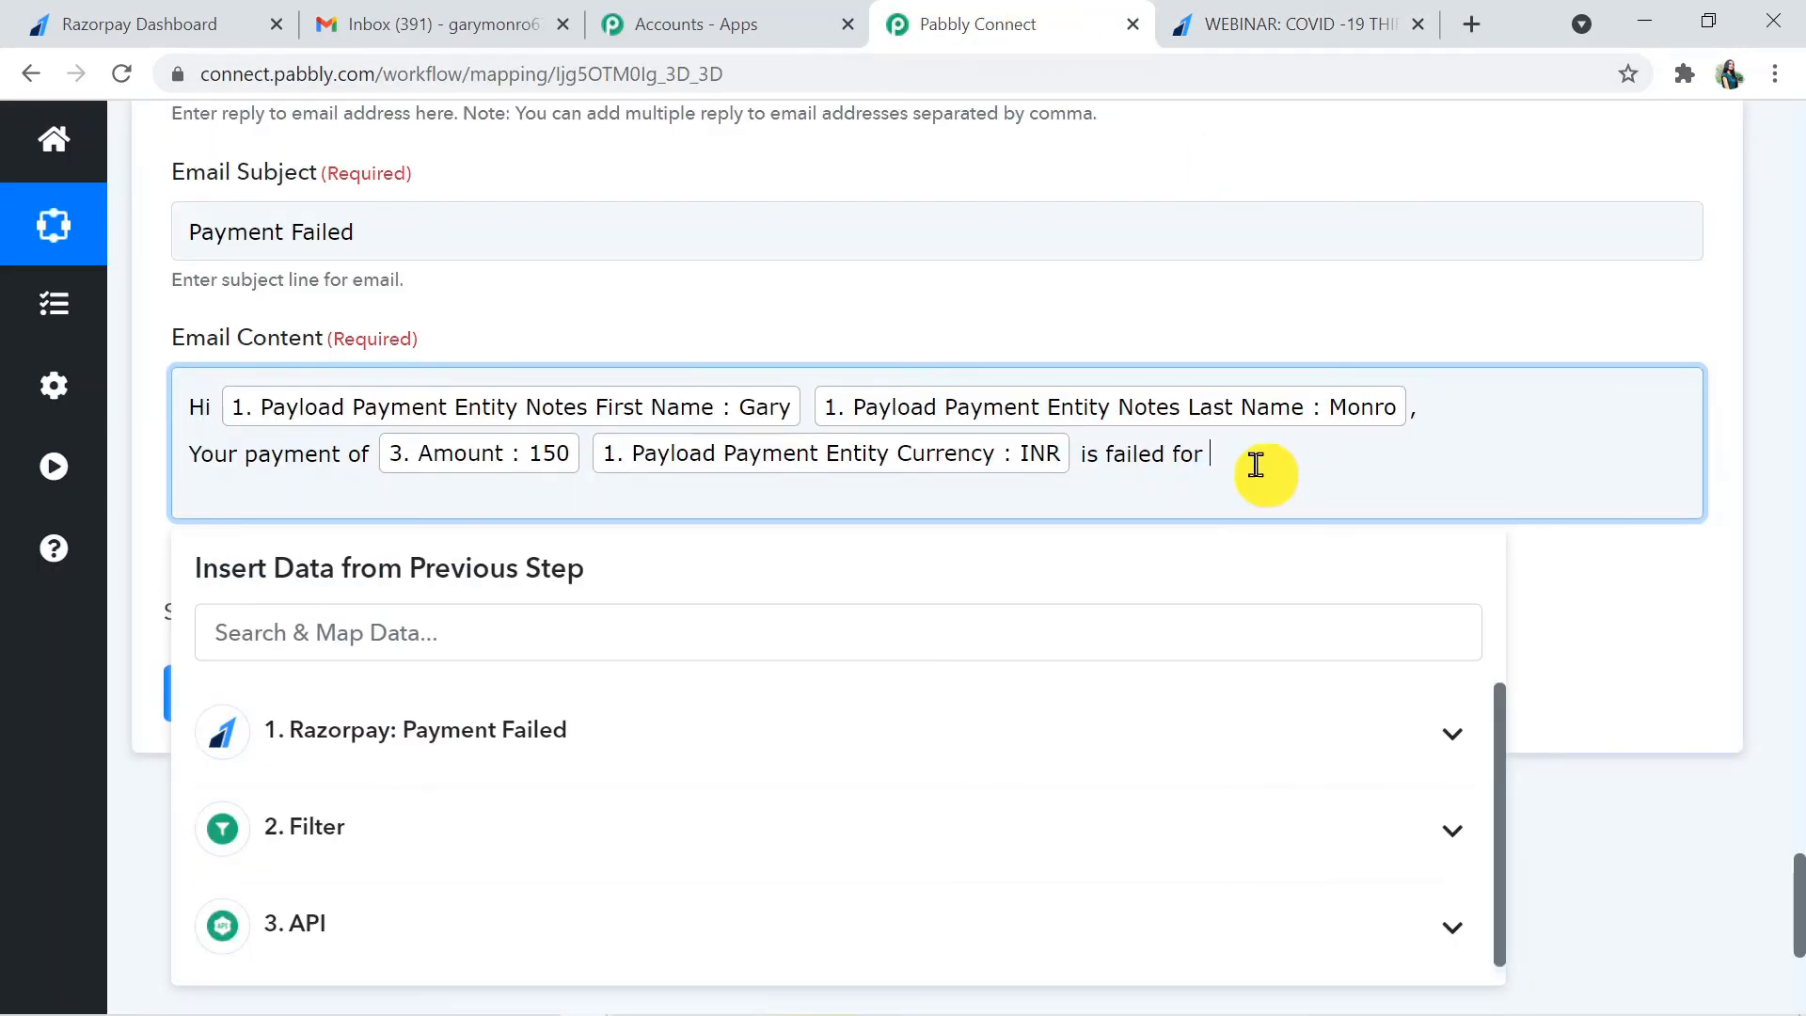
key(ctrl+v)
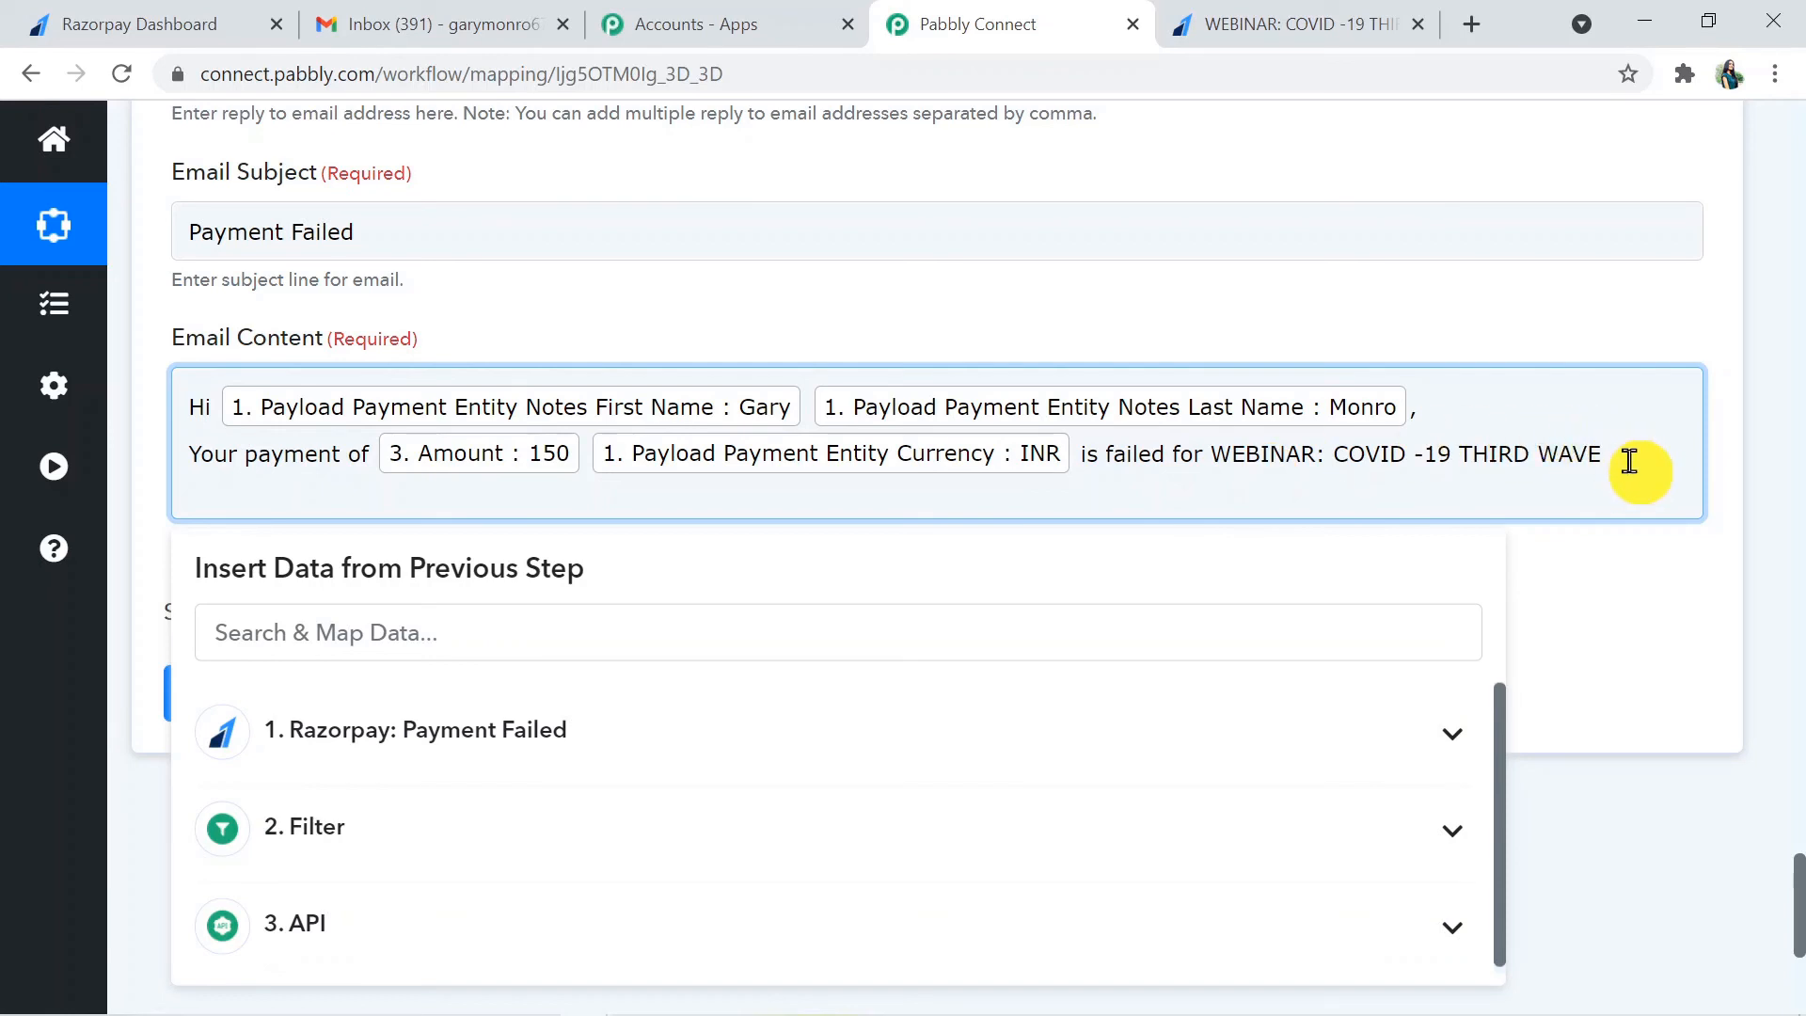
text(.)
key(Return)
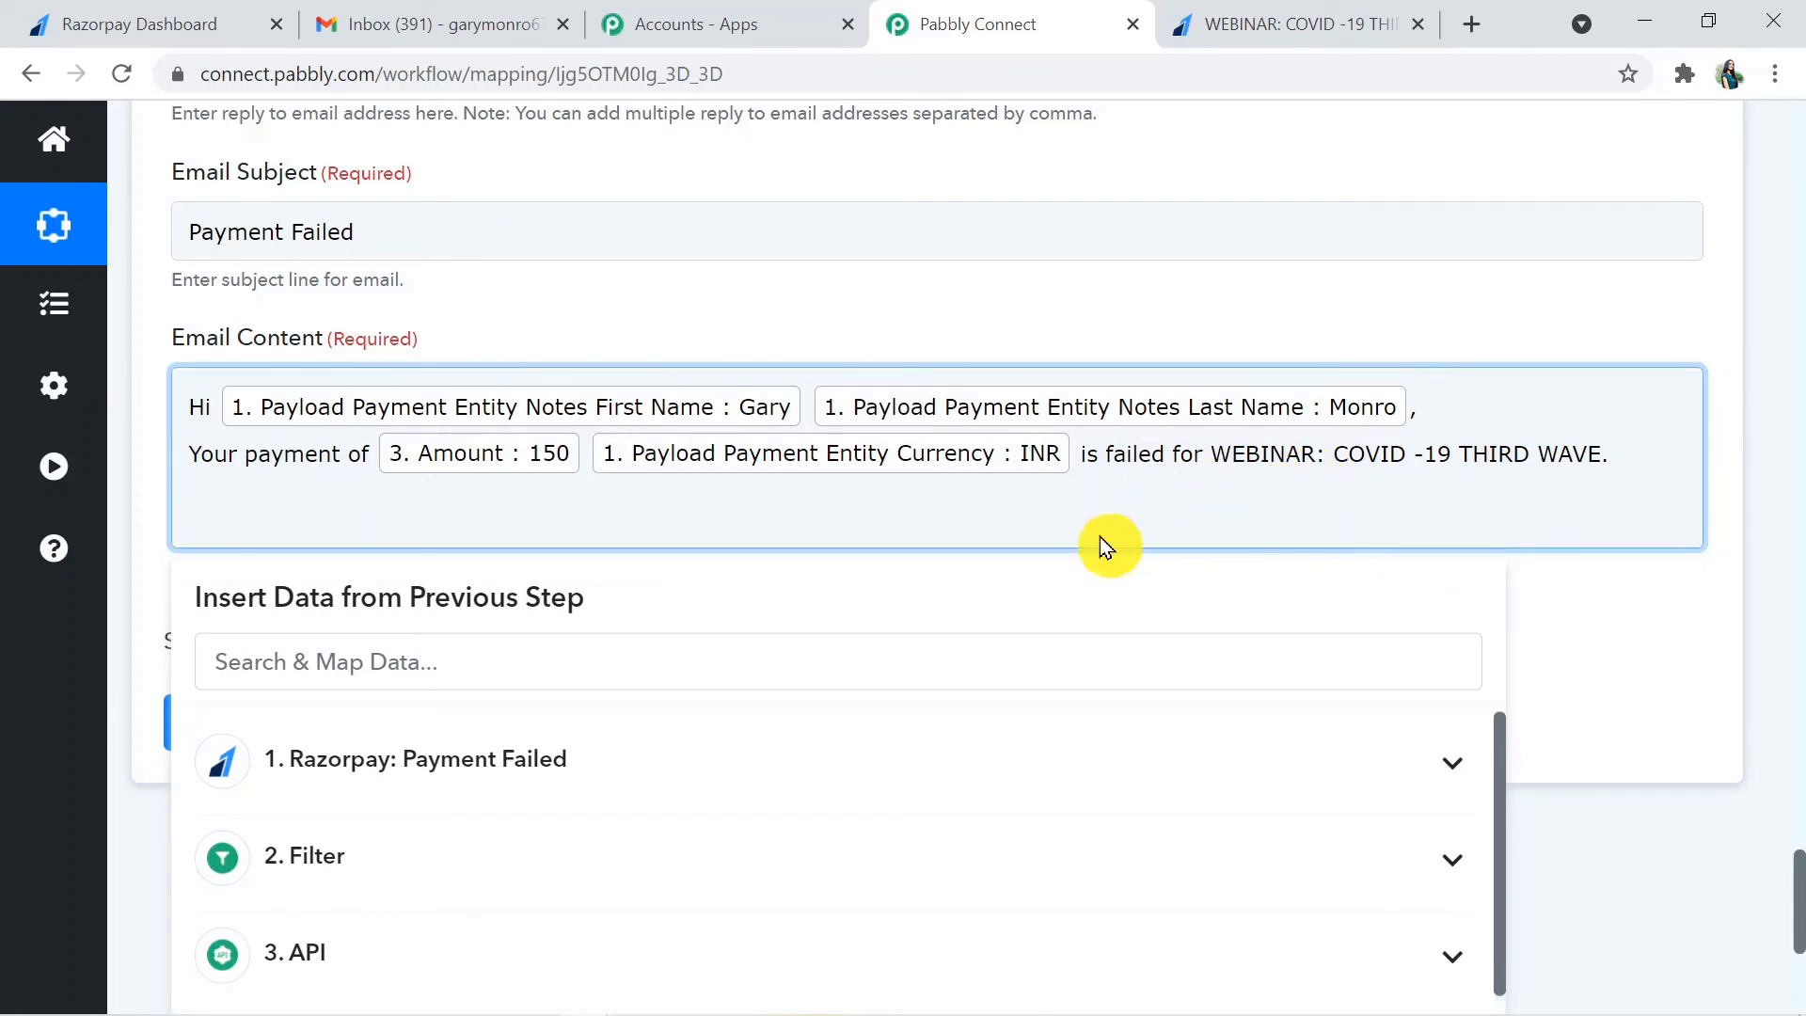
- Add the line "You can try again with the help of this link." to the Email Content
text(you)
key(BackSpace)
text(ou can try again w)
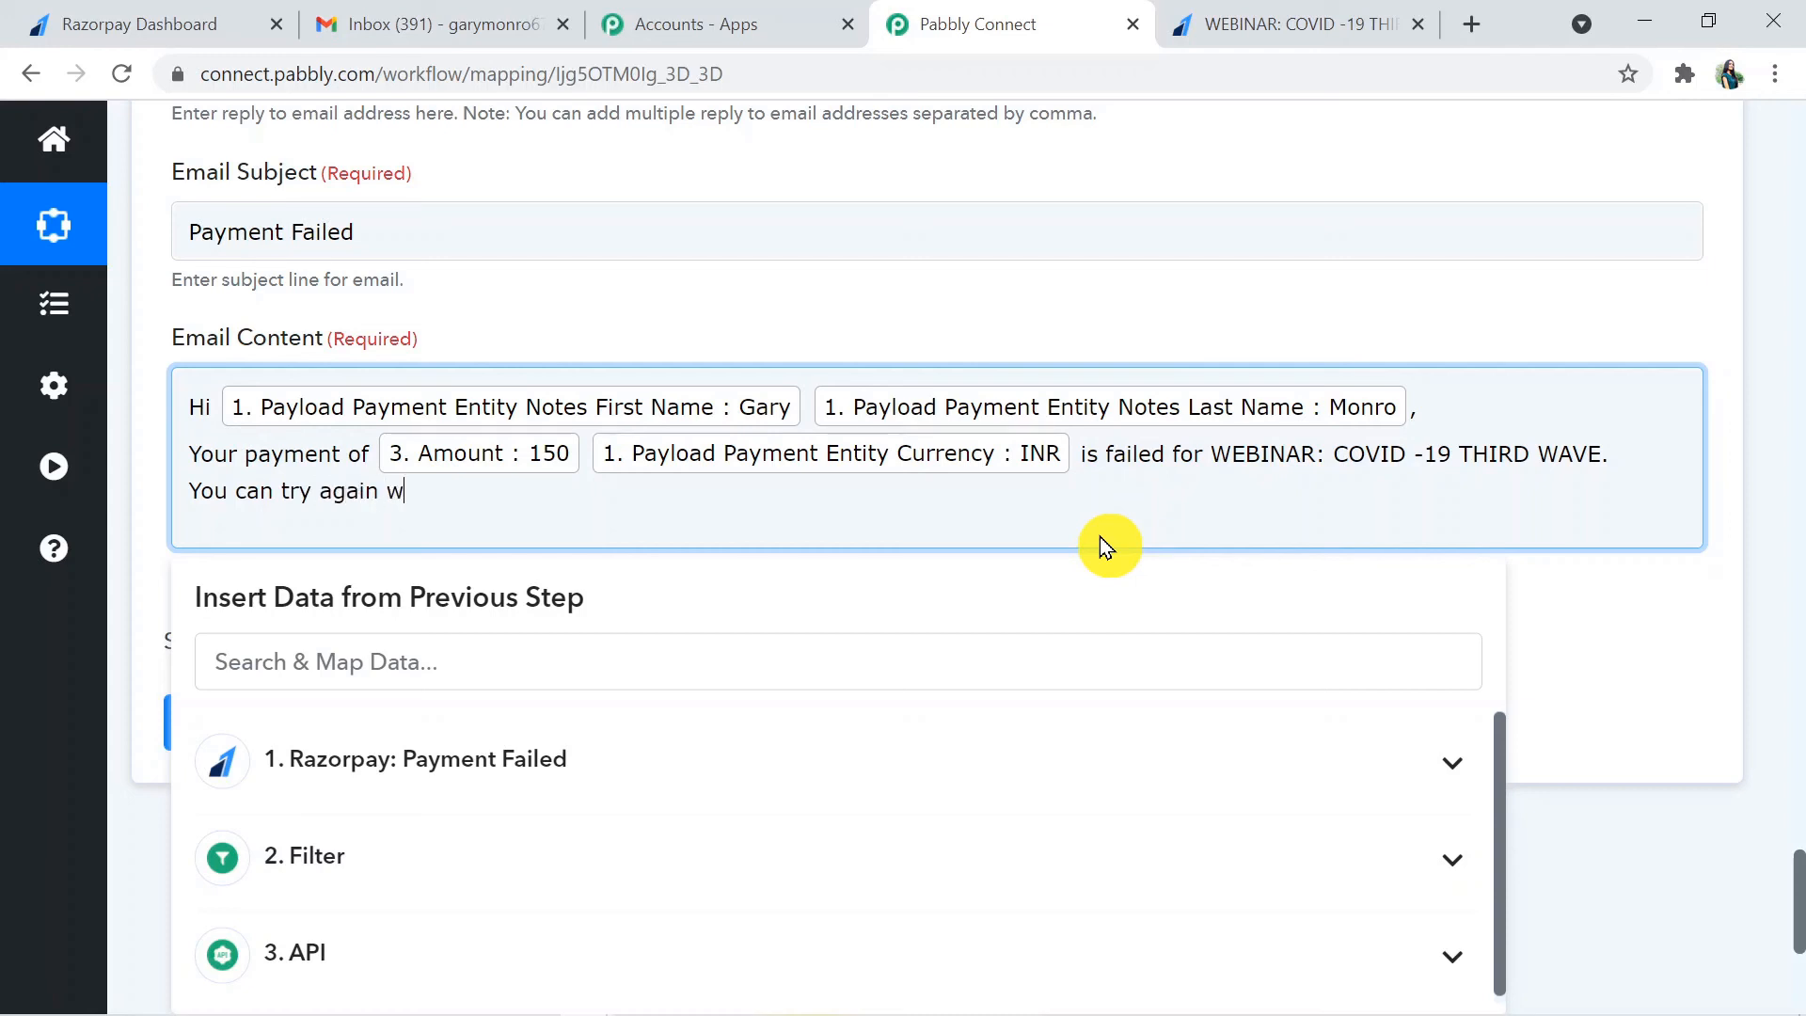
text(ith the help of this)
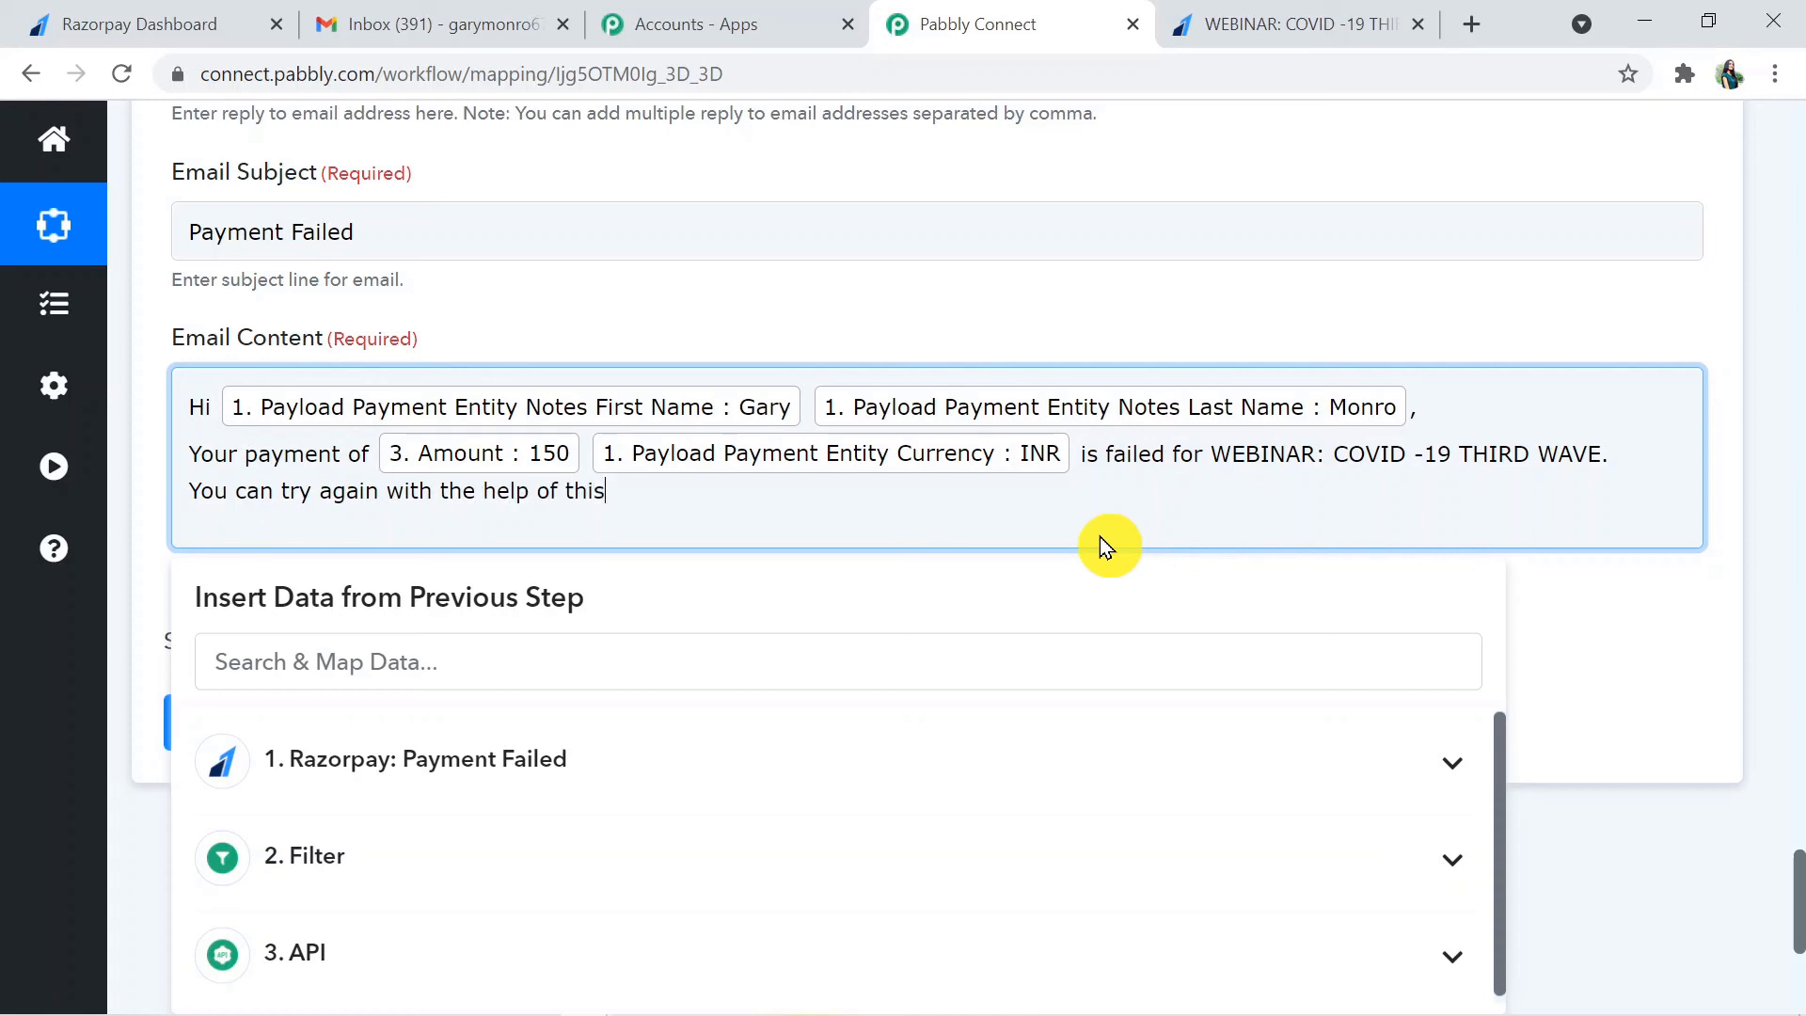
text( link.)
- Copy the payment page's URL from the Razorpay Dashboard and paste it below the email text, separated by a blank line
click(195, 20)
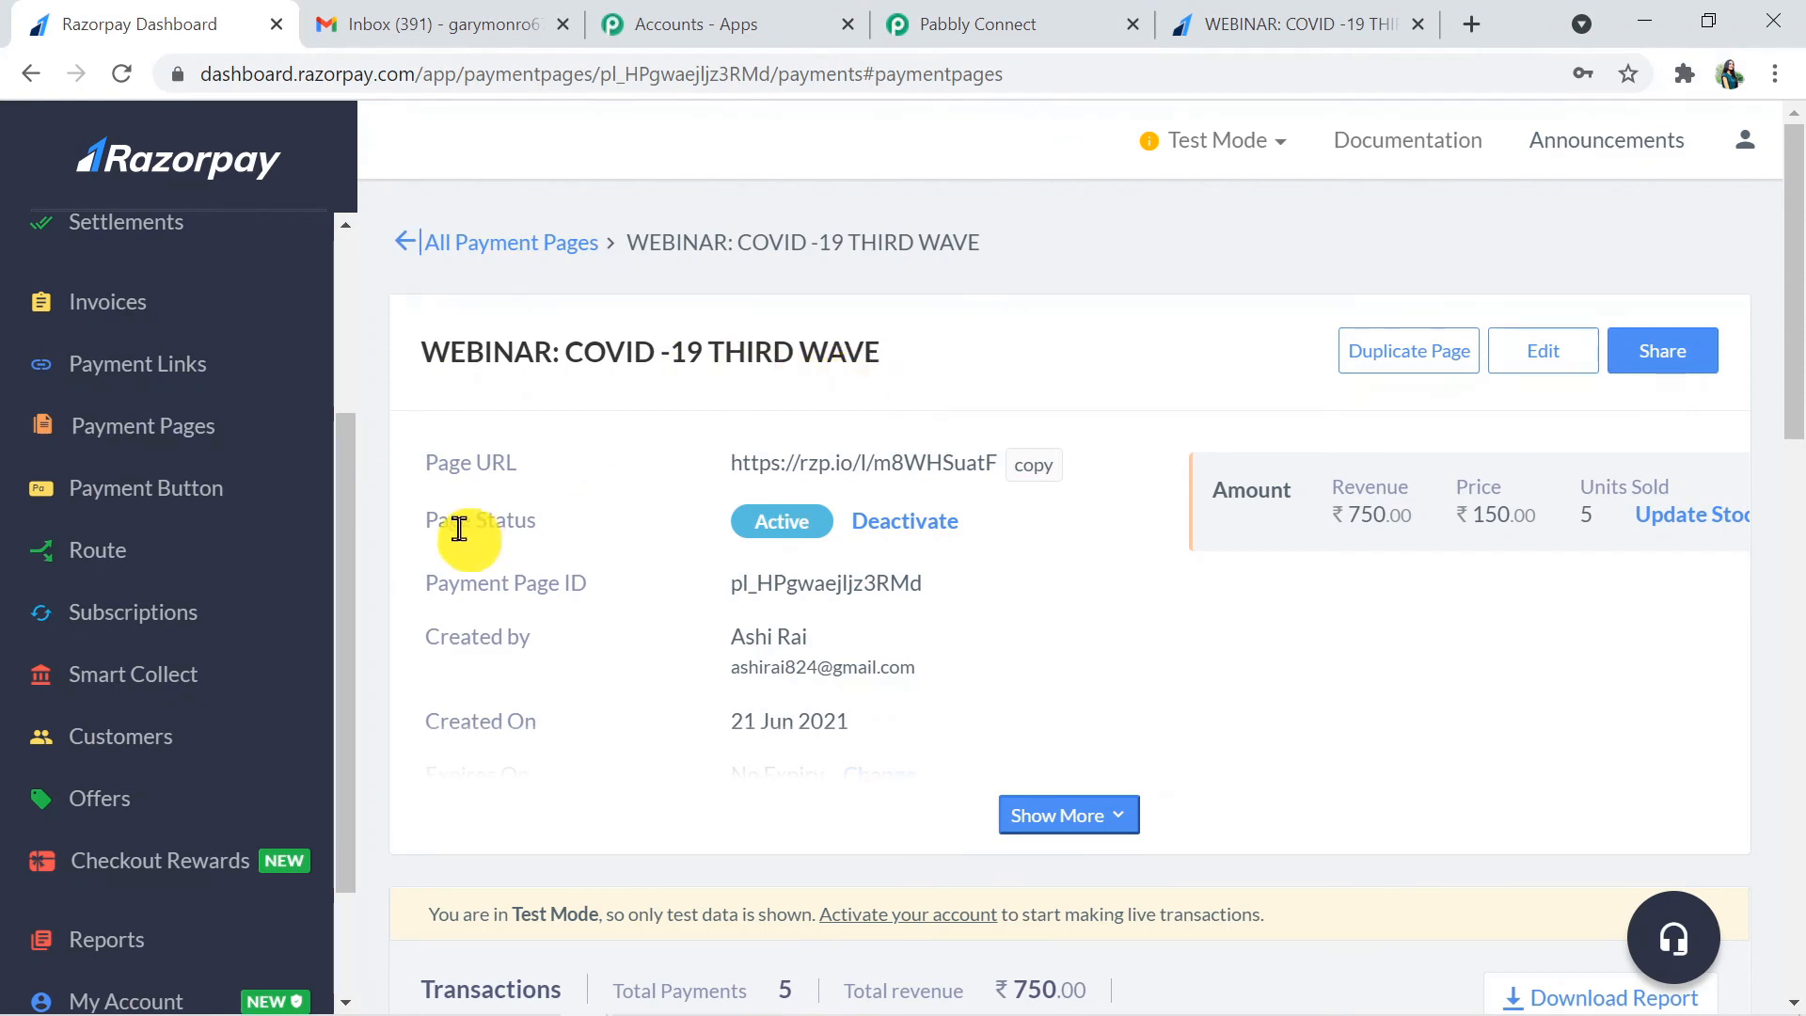
click(1034, 480)
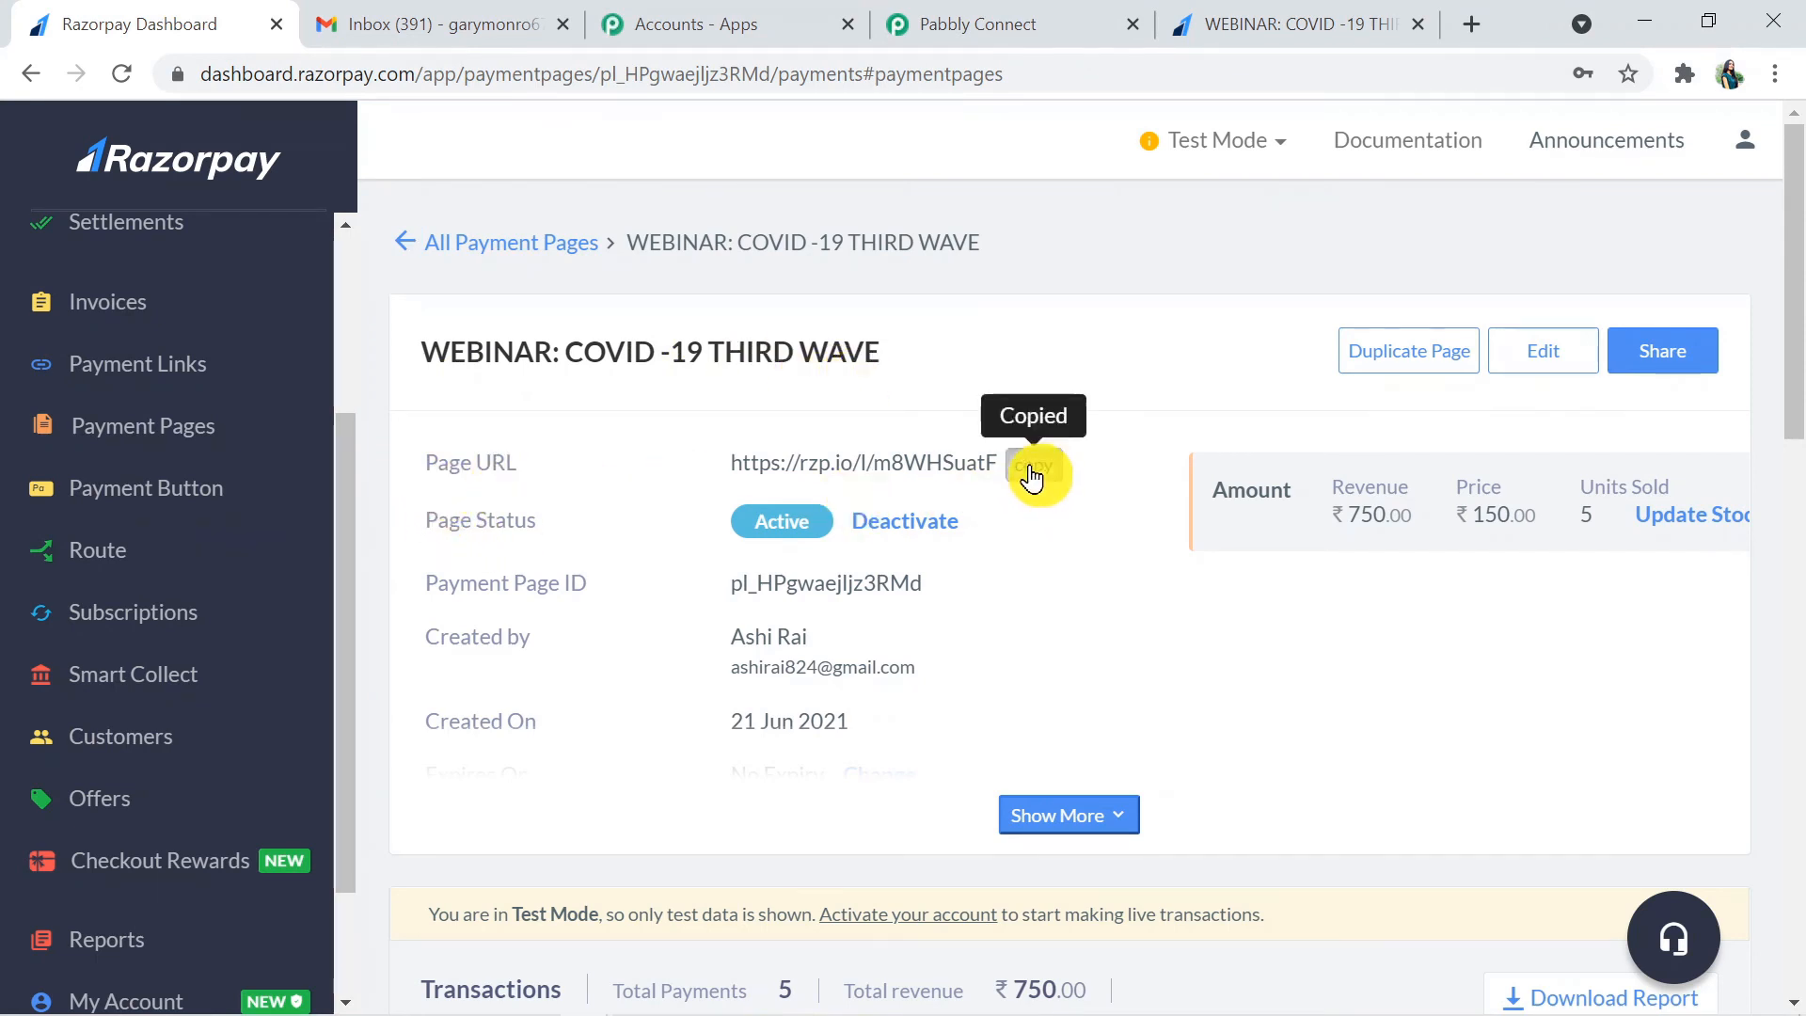
click(969, 19)
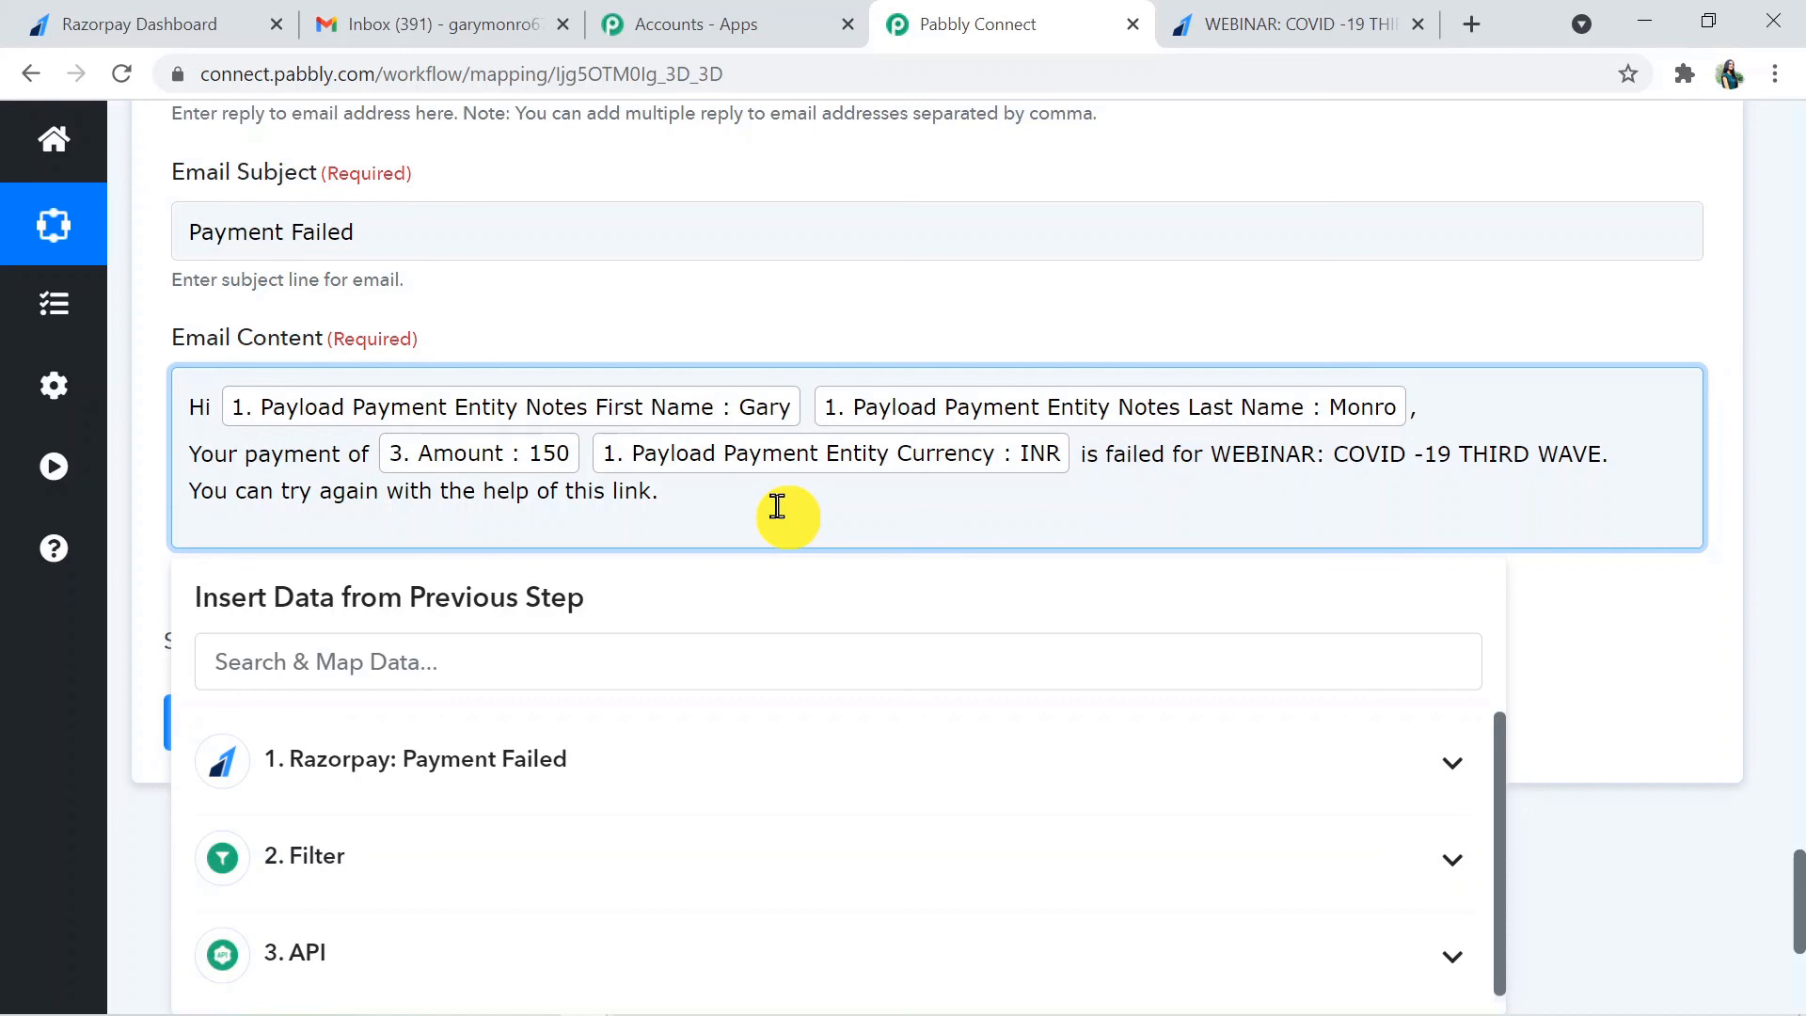
key(Return)
key(ctrl+v)
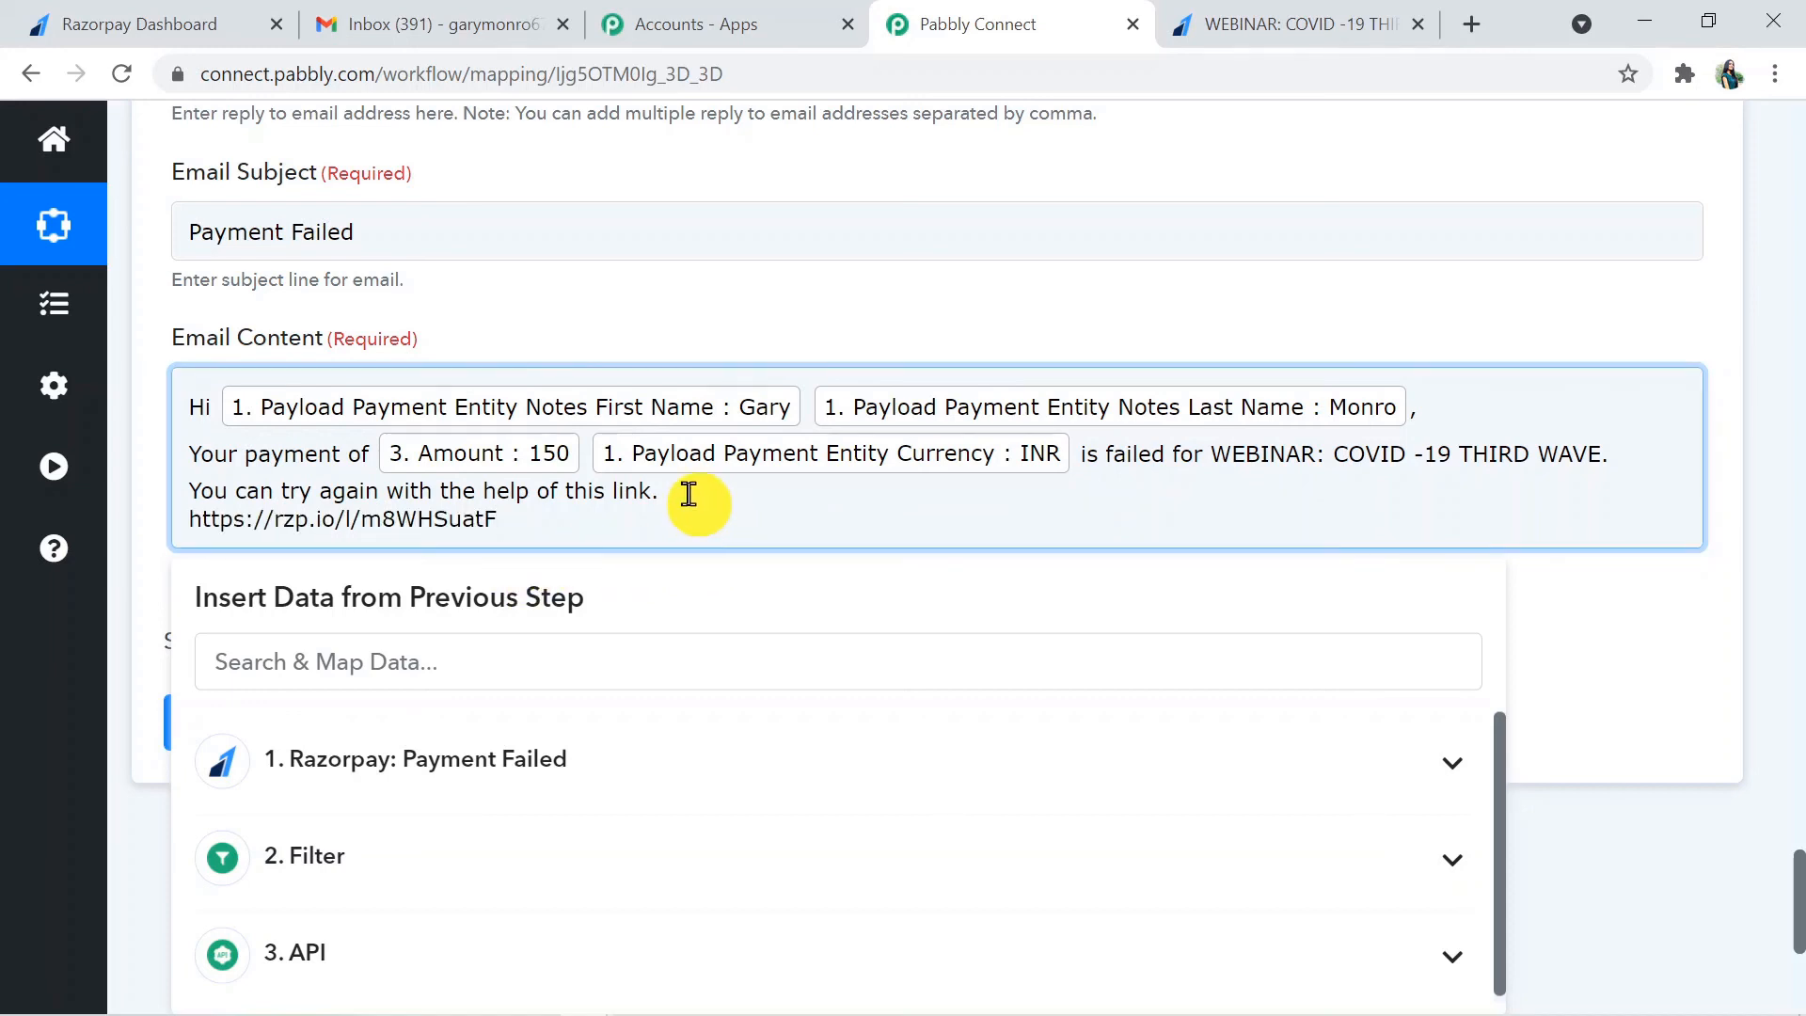
key(Return)
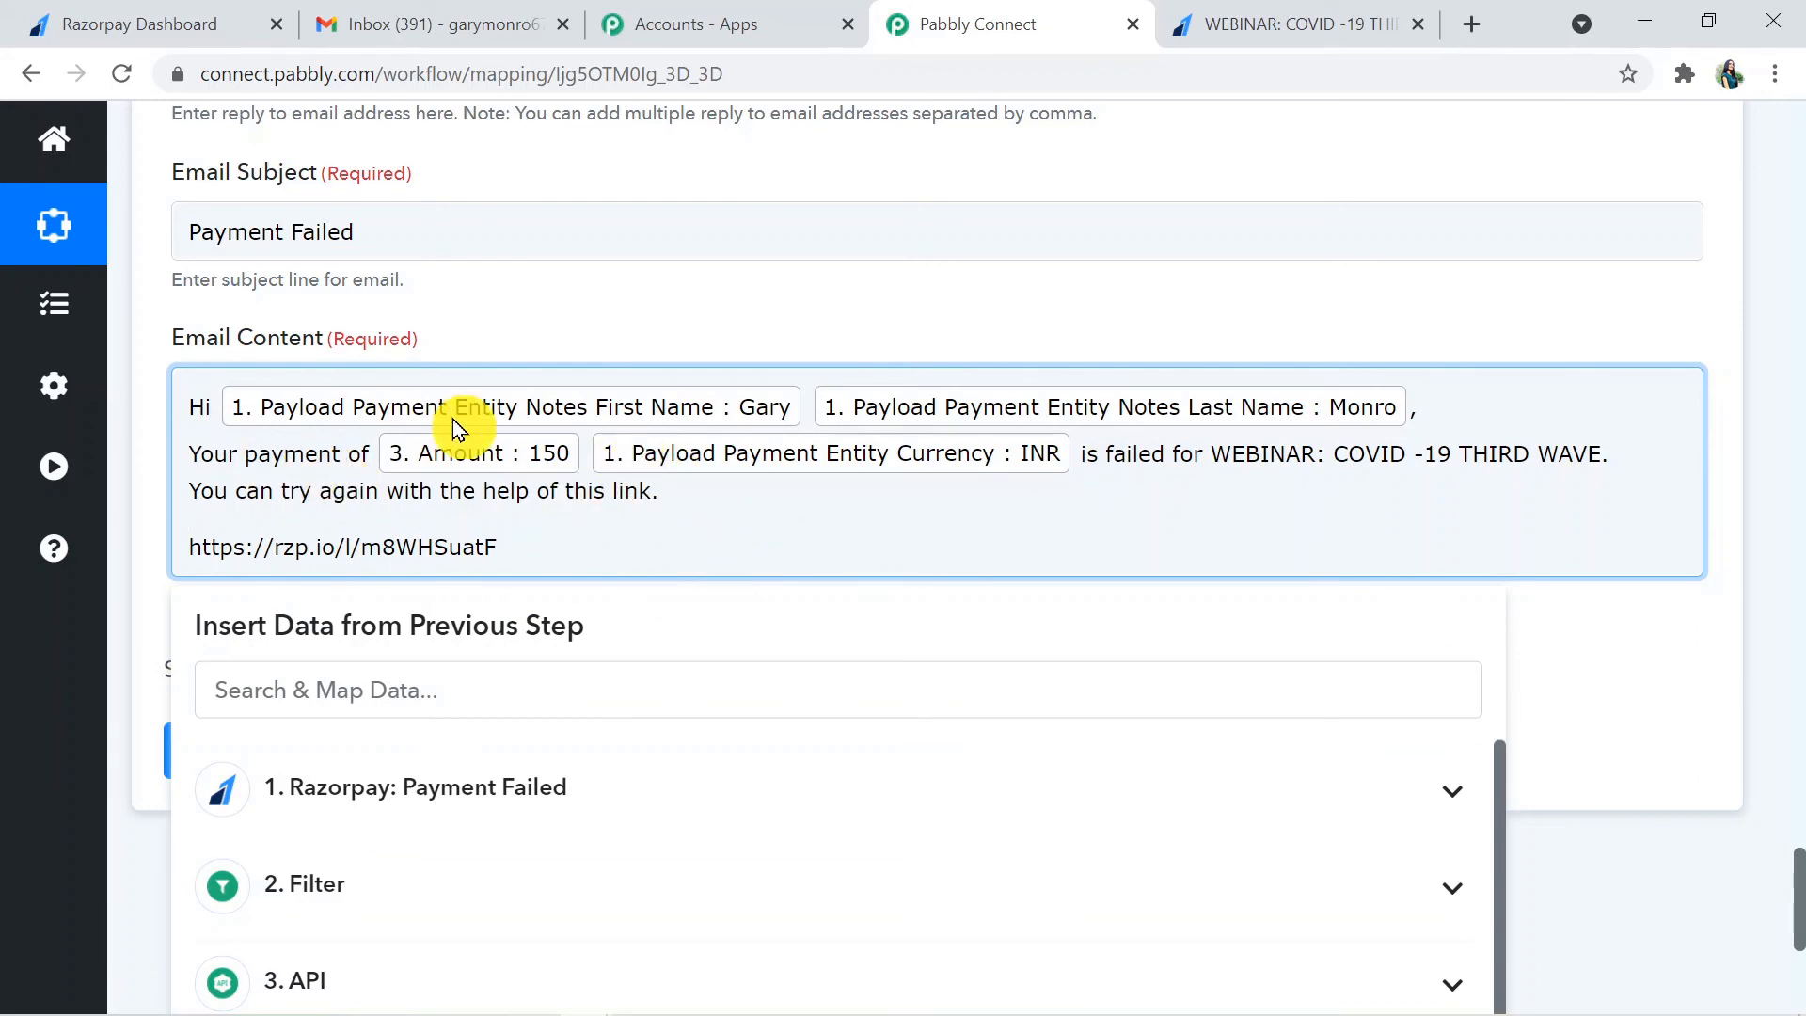
- Save the Gmail action, send a test request and review the response received
click(1717, 691)
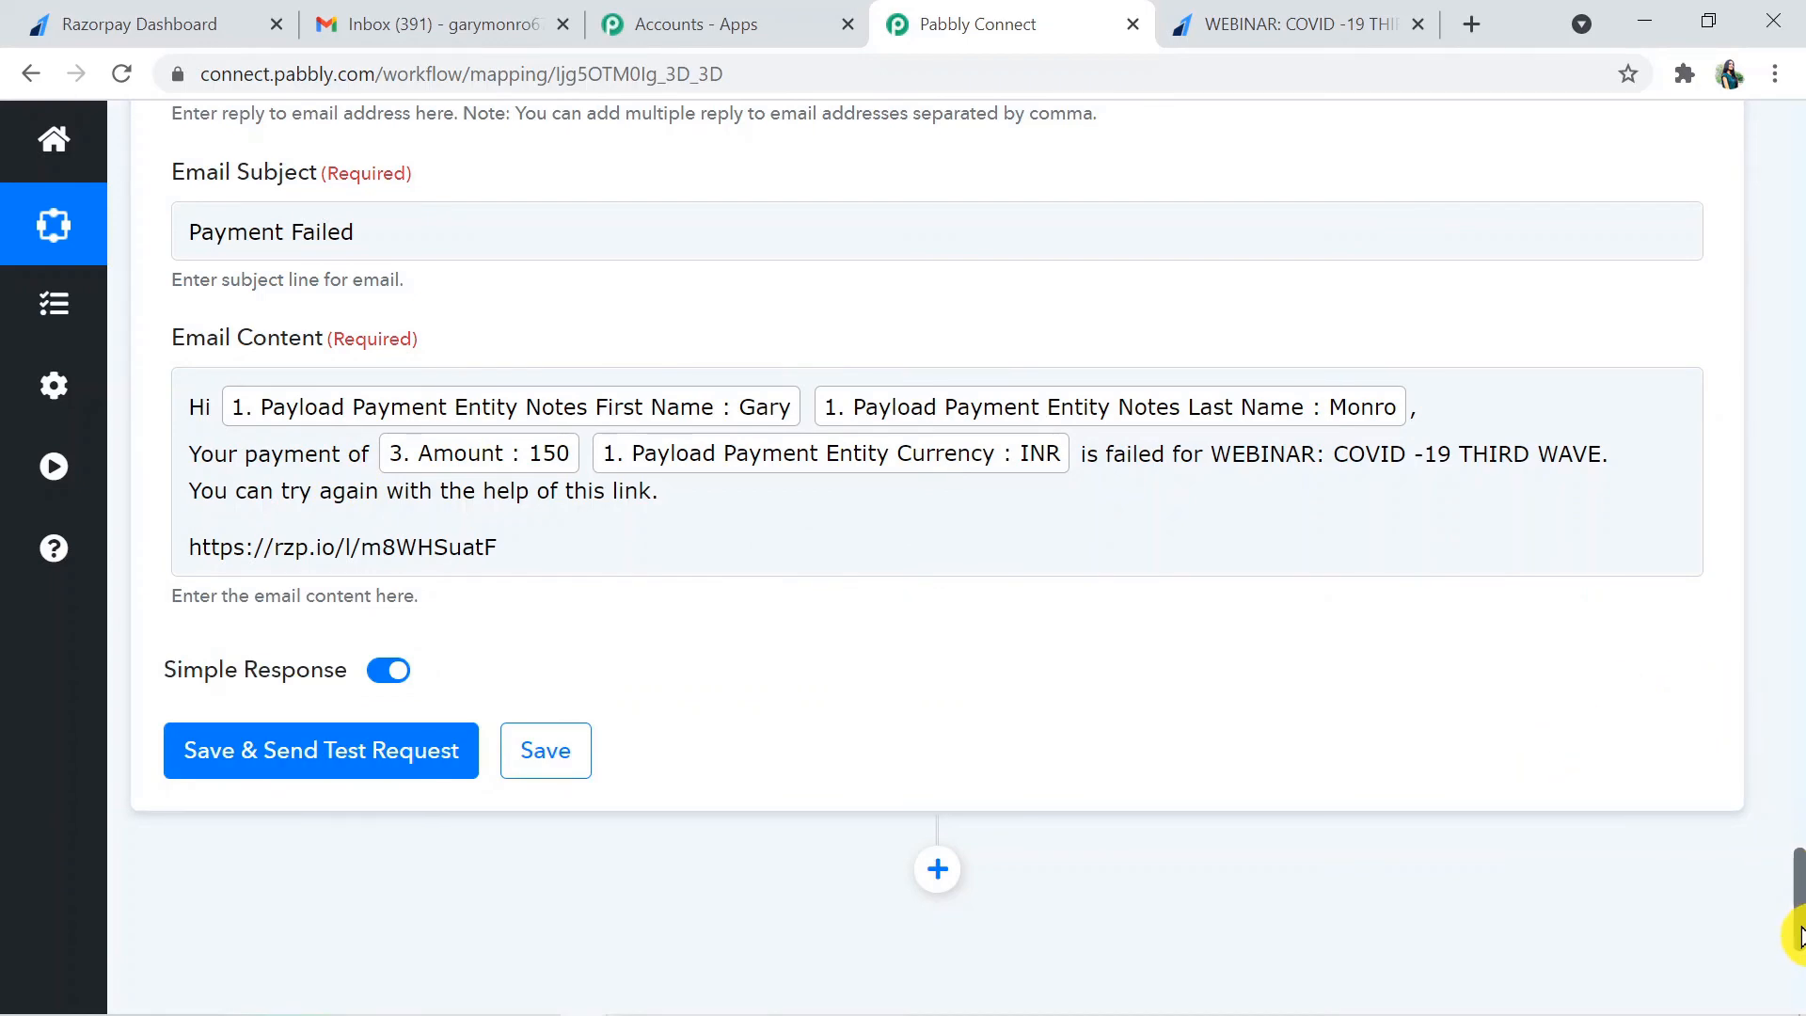
mouse_move(1795, 931)
mouse_down()
mouse_move(1799, 776)
mouse_move(1799, 941)
mouse_up()
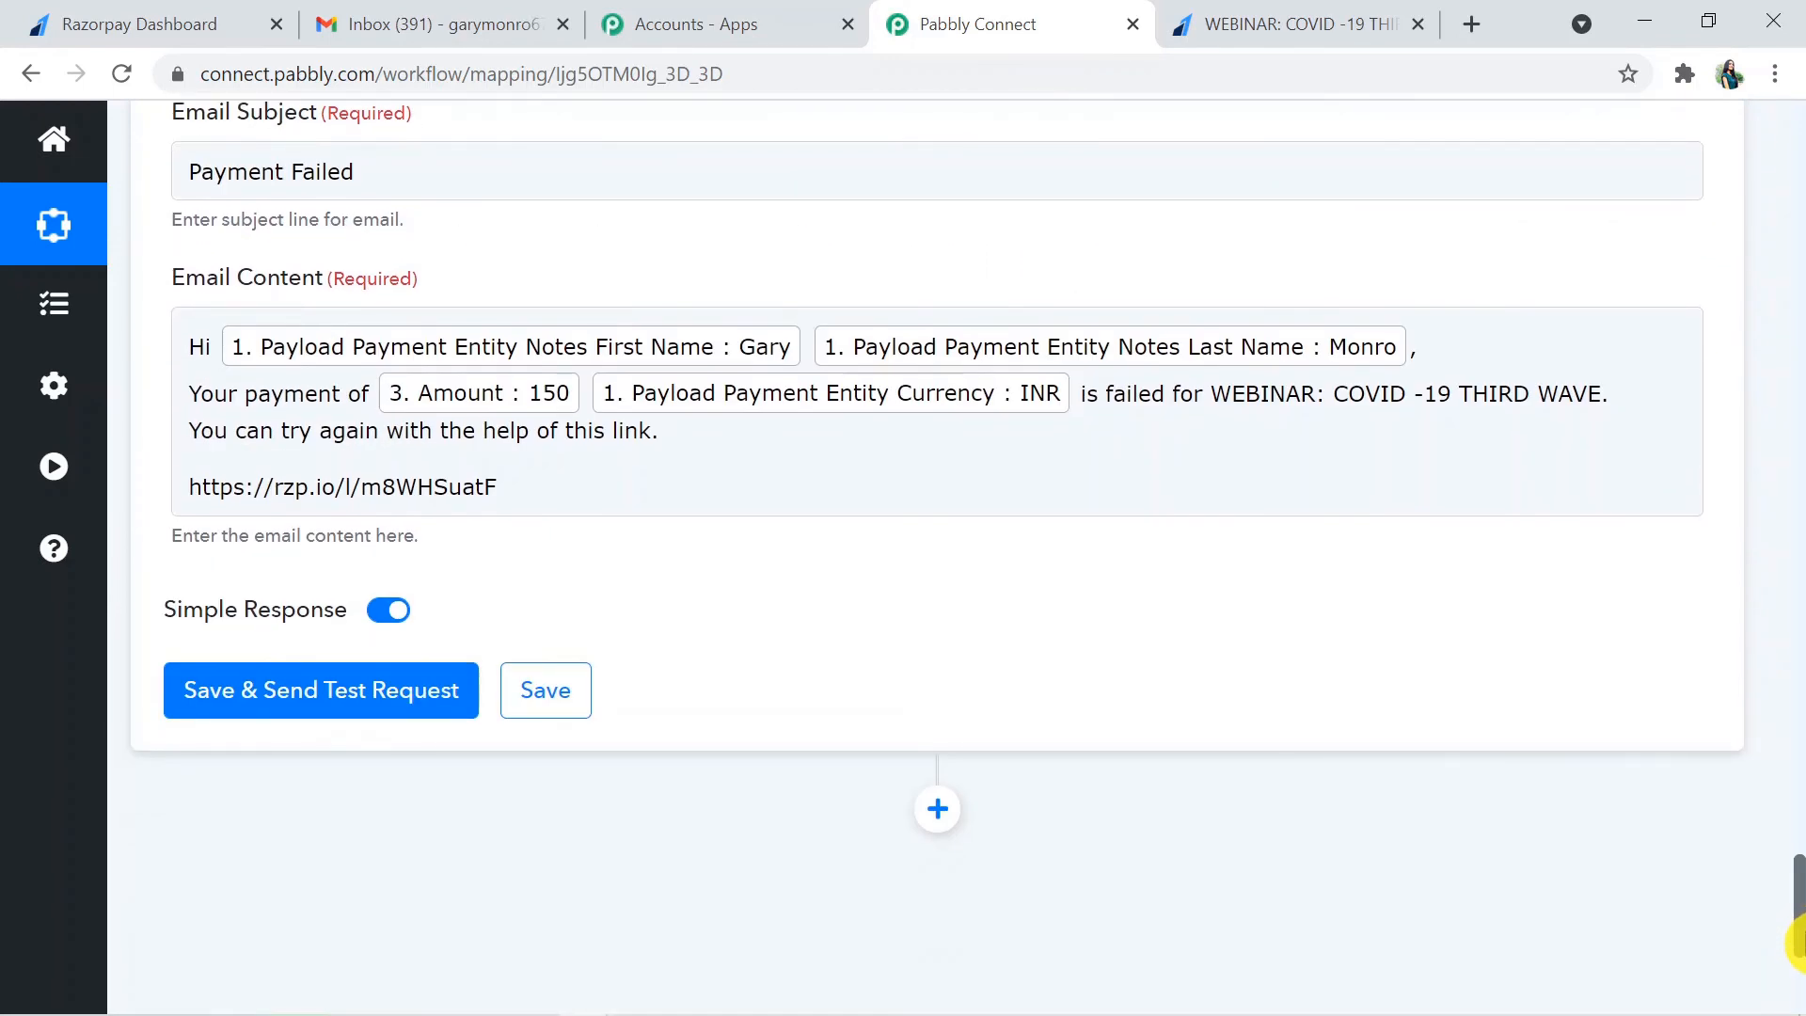
click(337, 701)
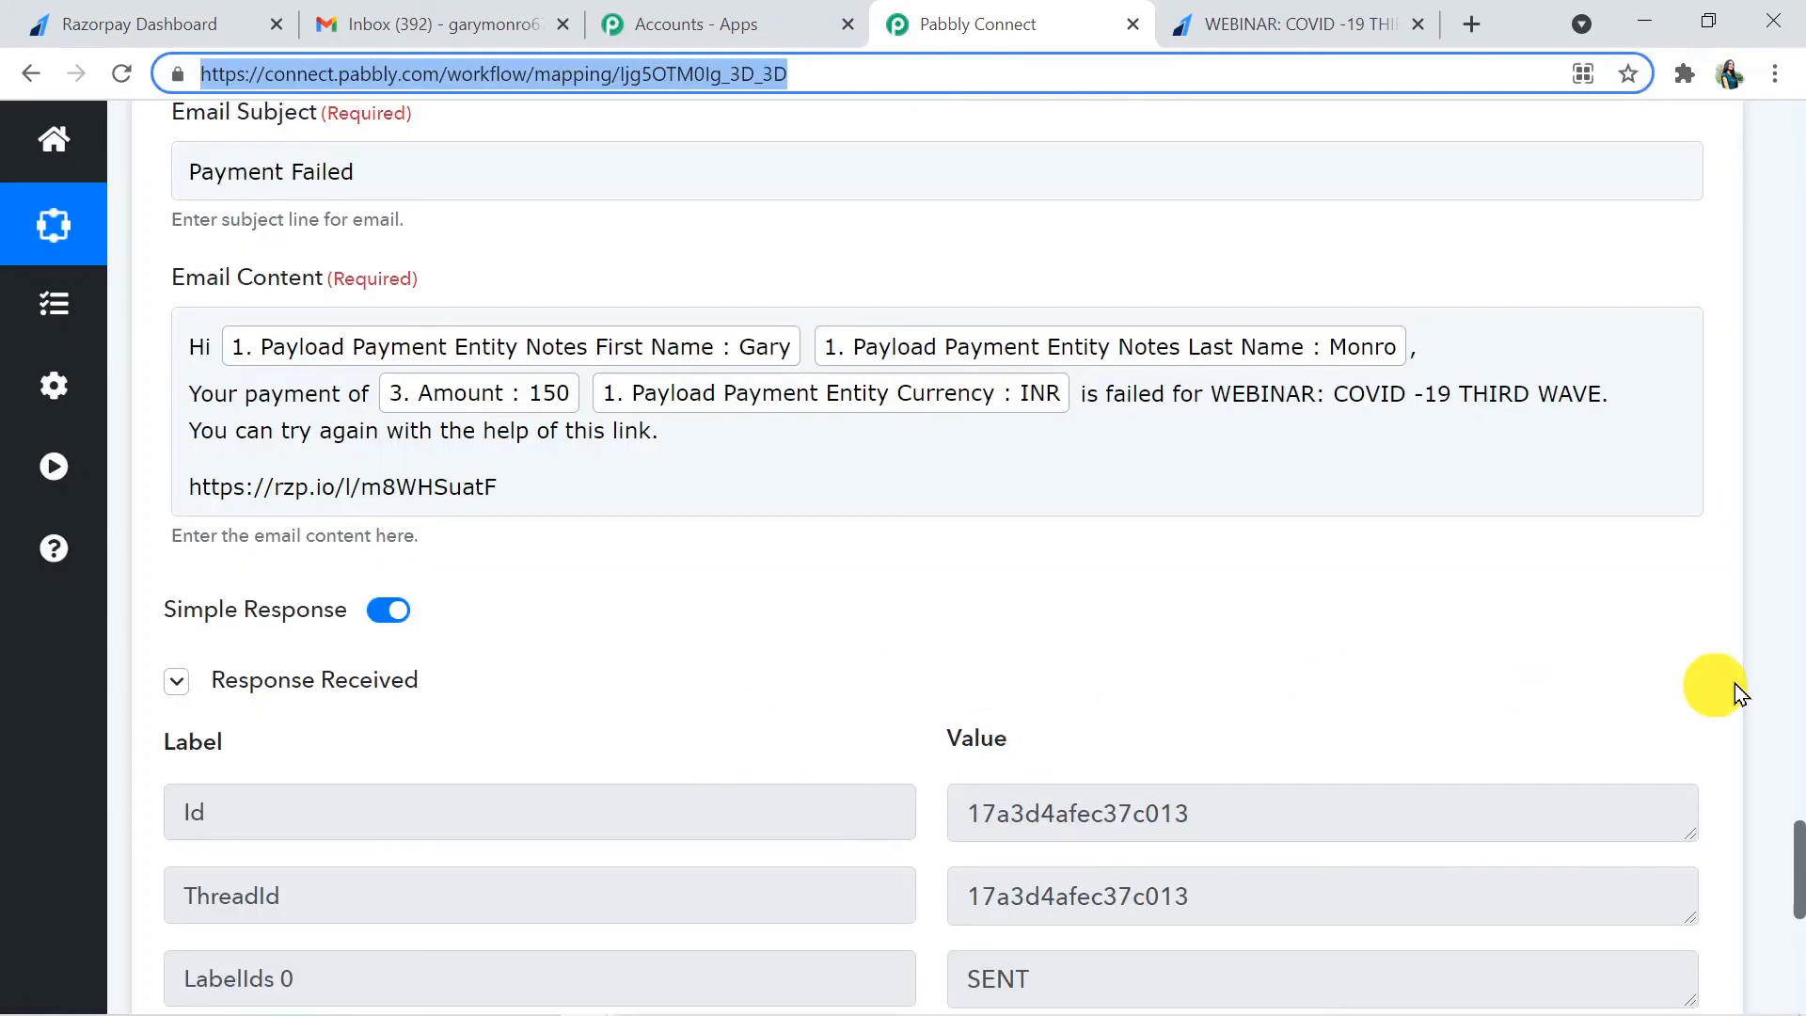
drag(1797, 896, 1797, 938)
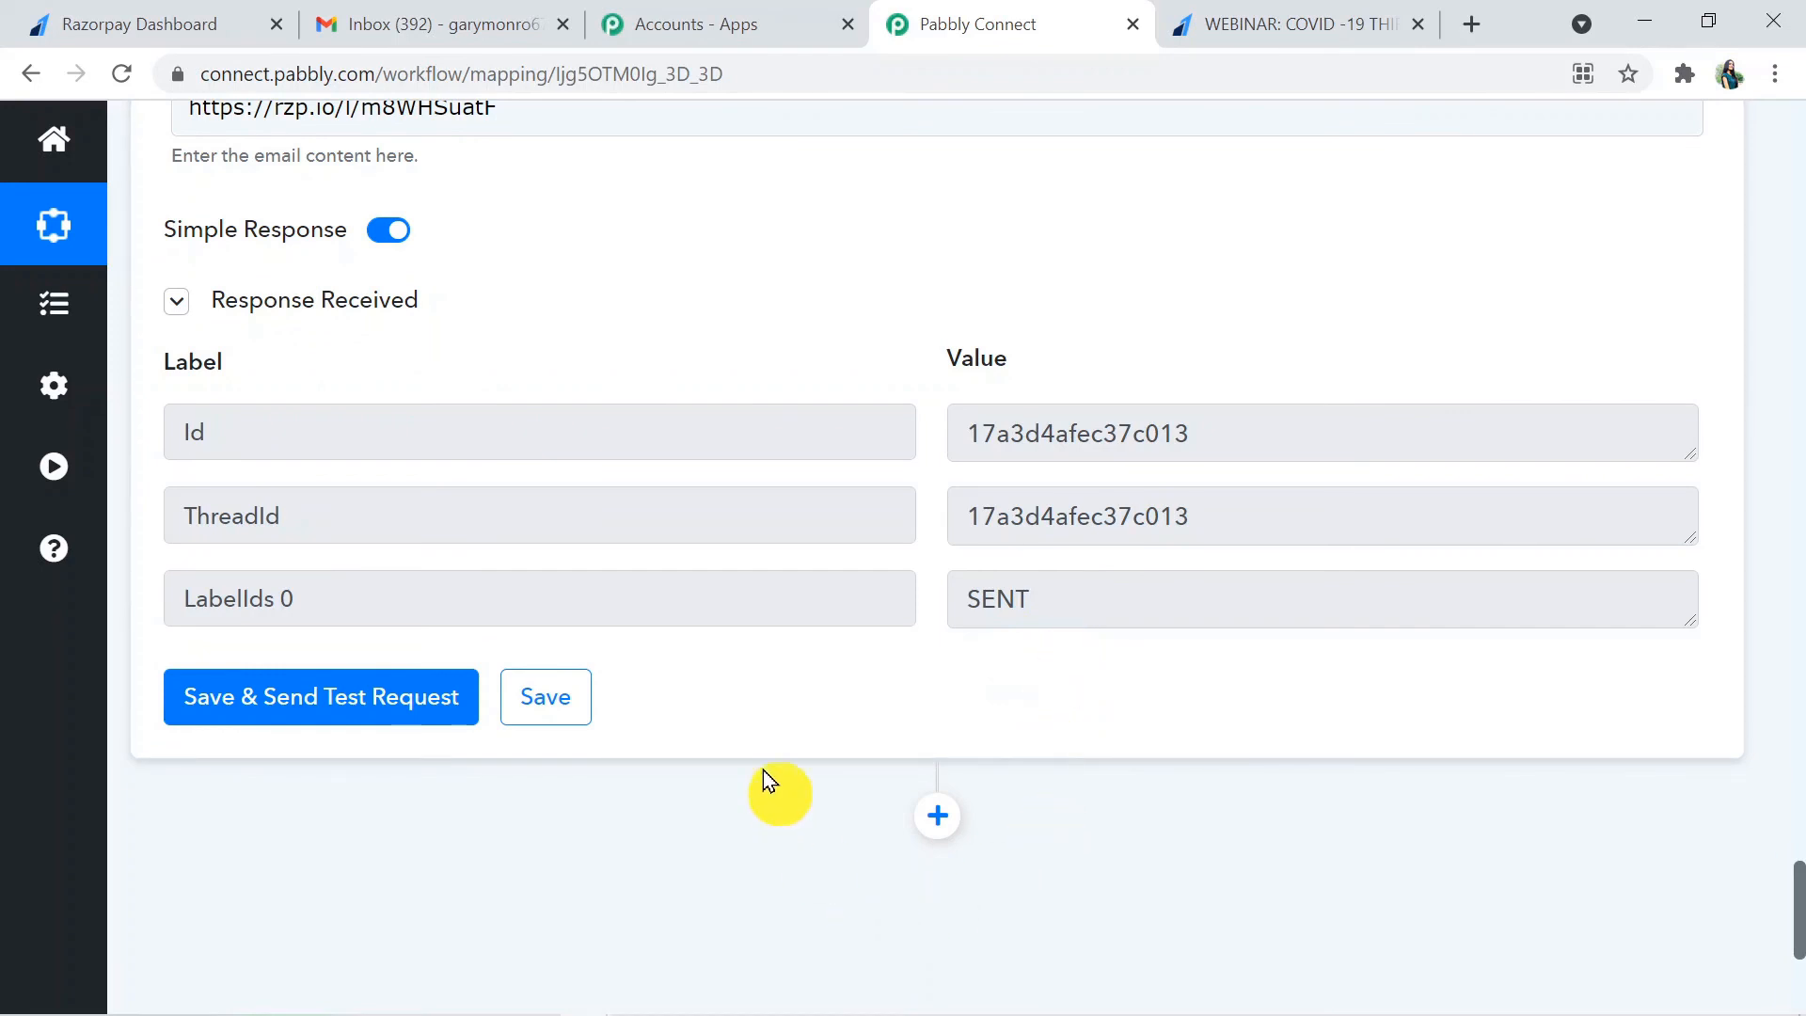
- Switch to Gmail, read the new "Payment Failed" email and open its payment link
click(432, 9)
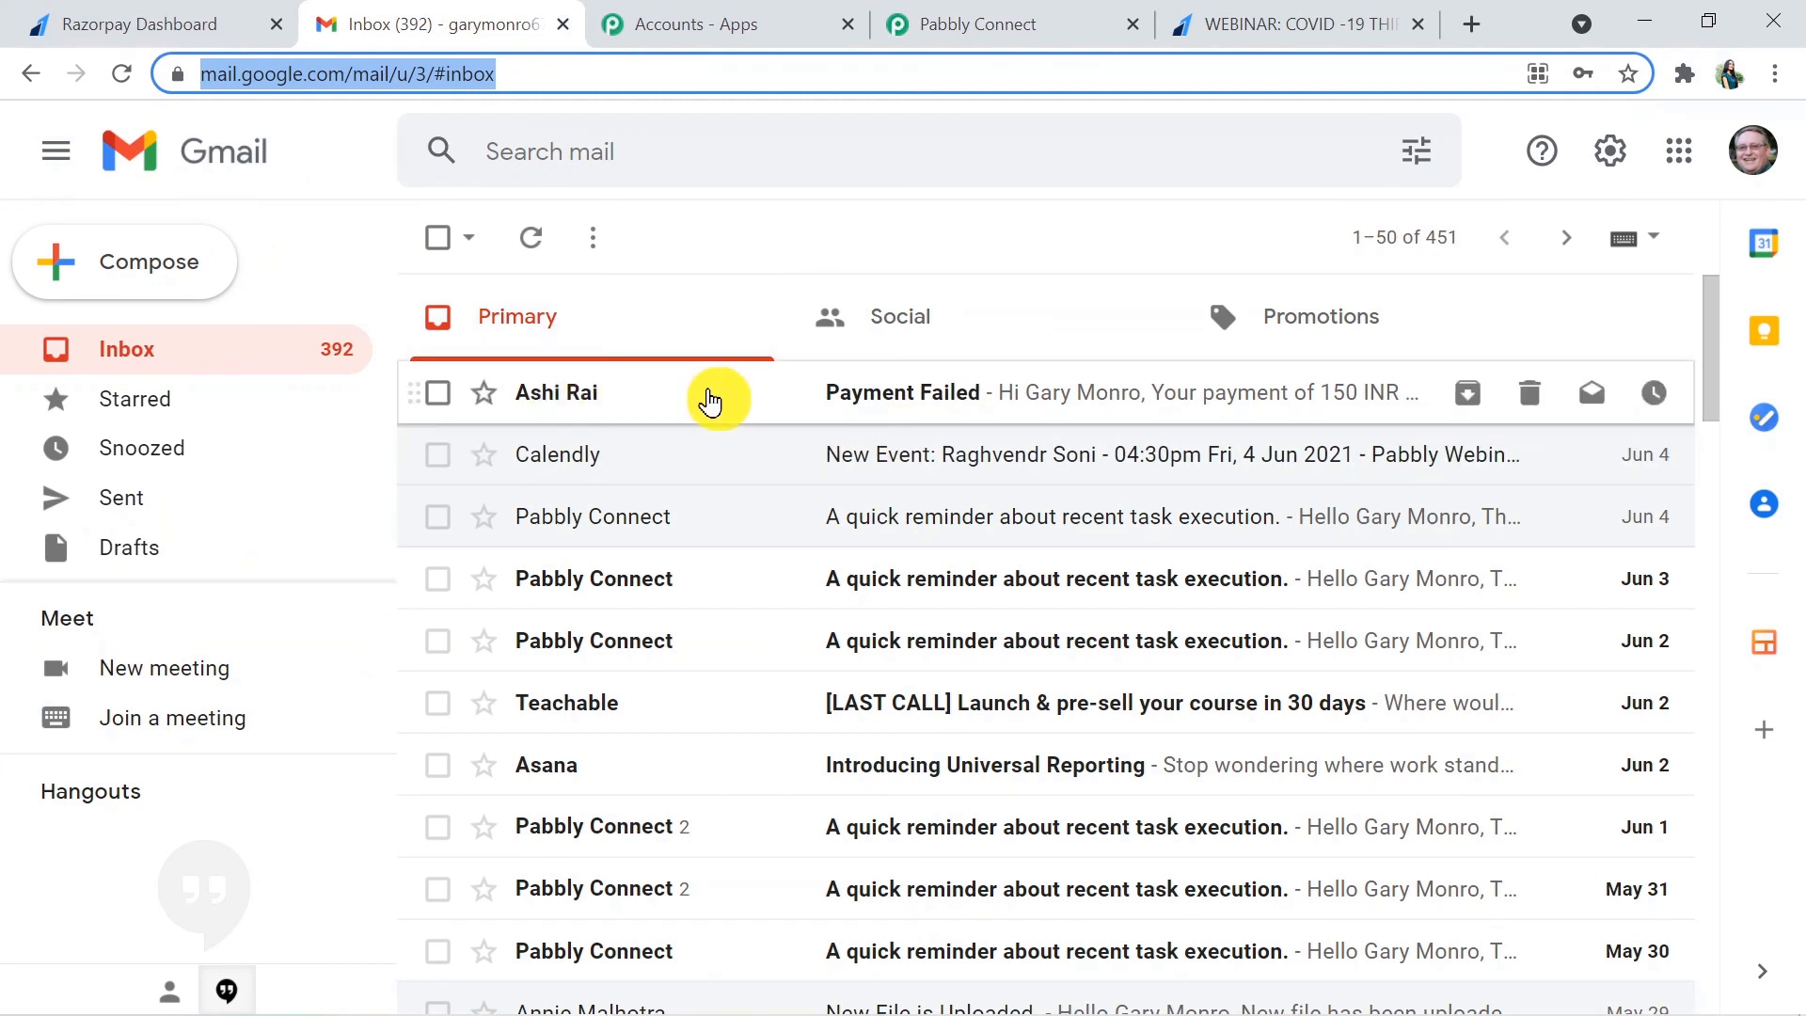
click(802, 391)
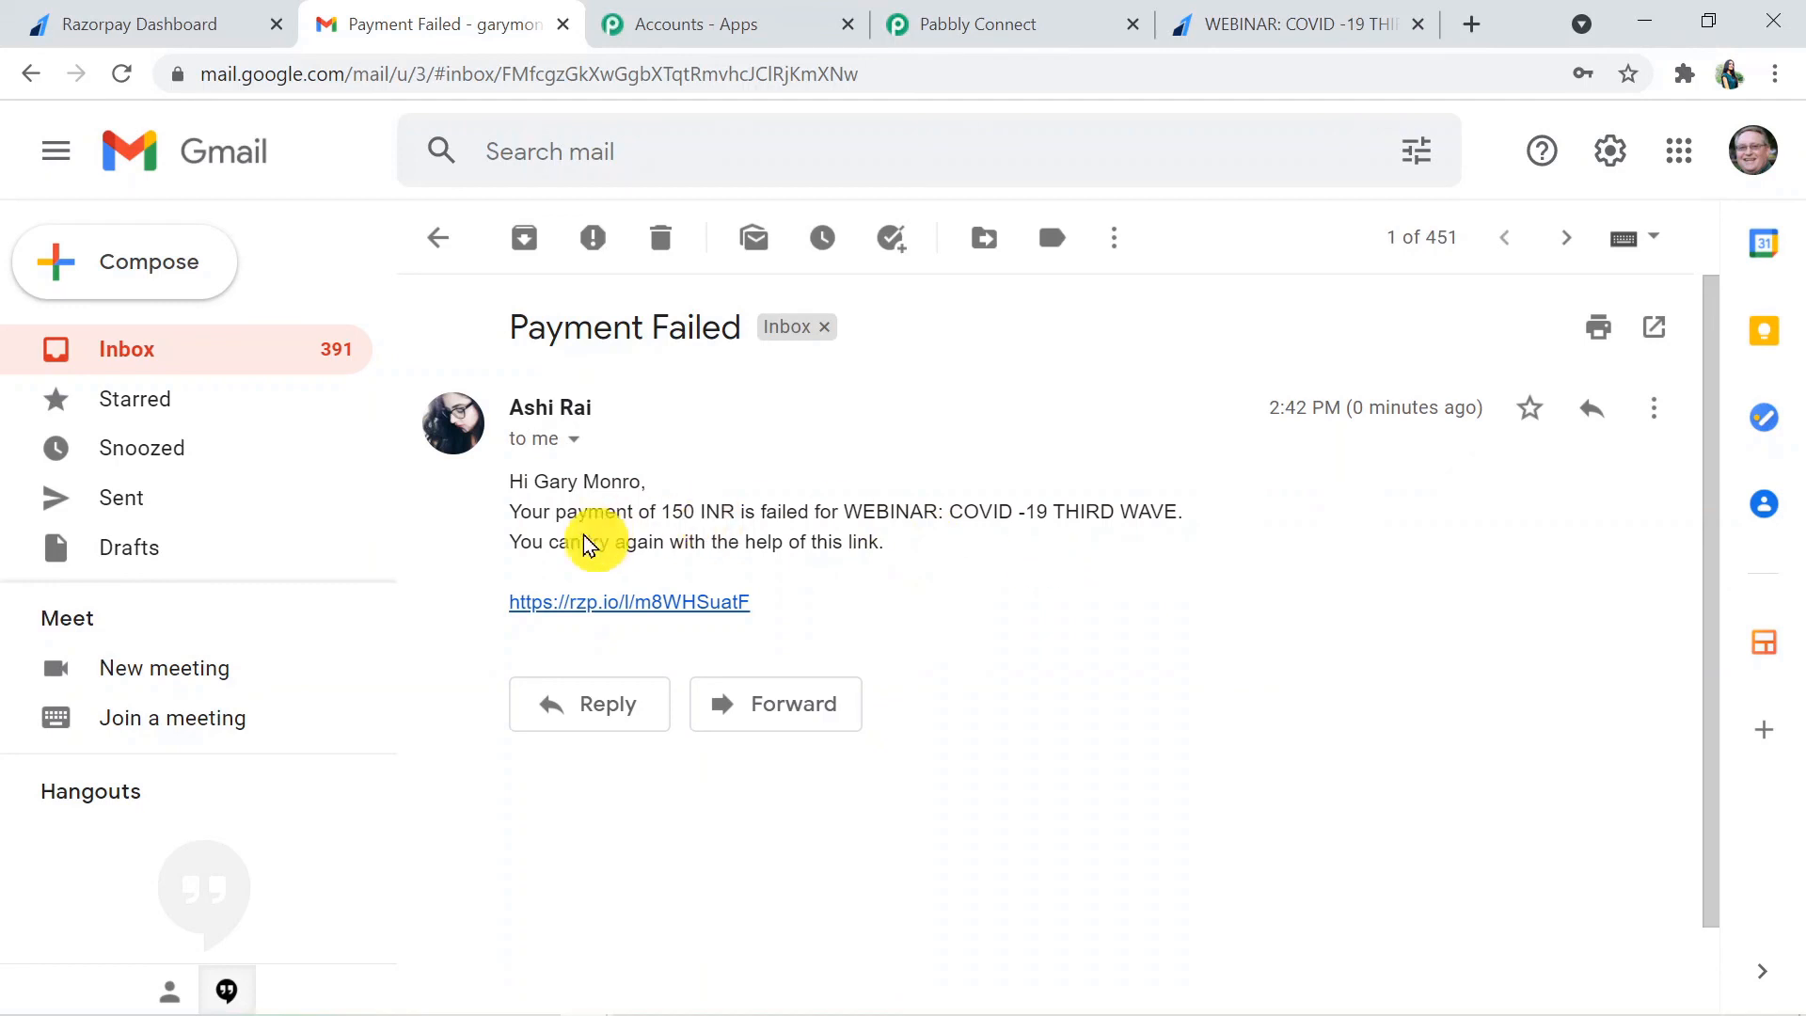
right_click(626, 608)
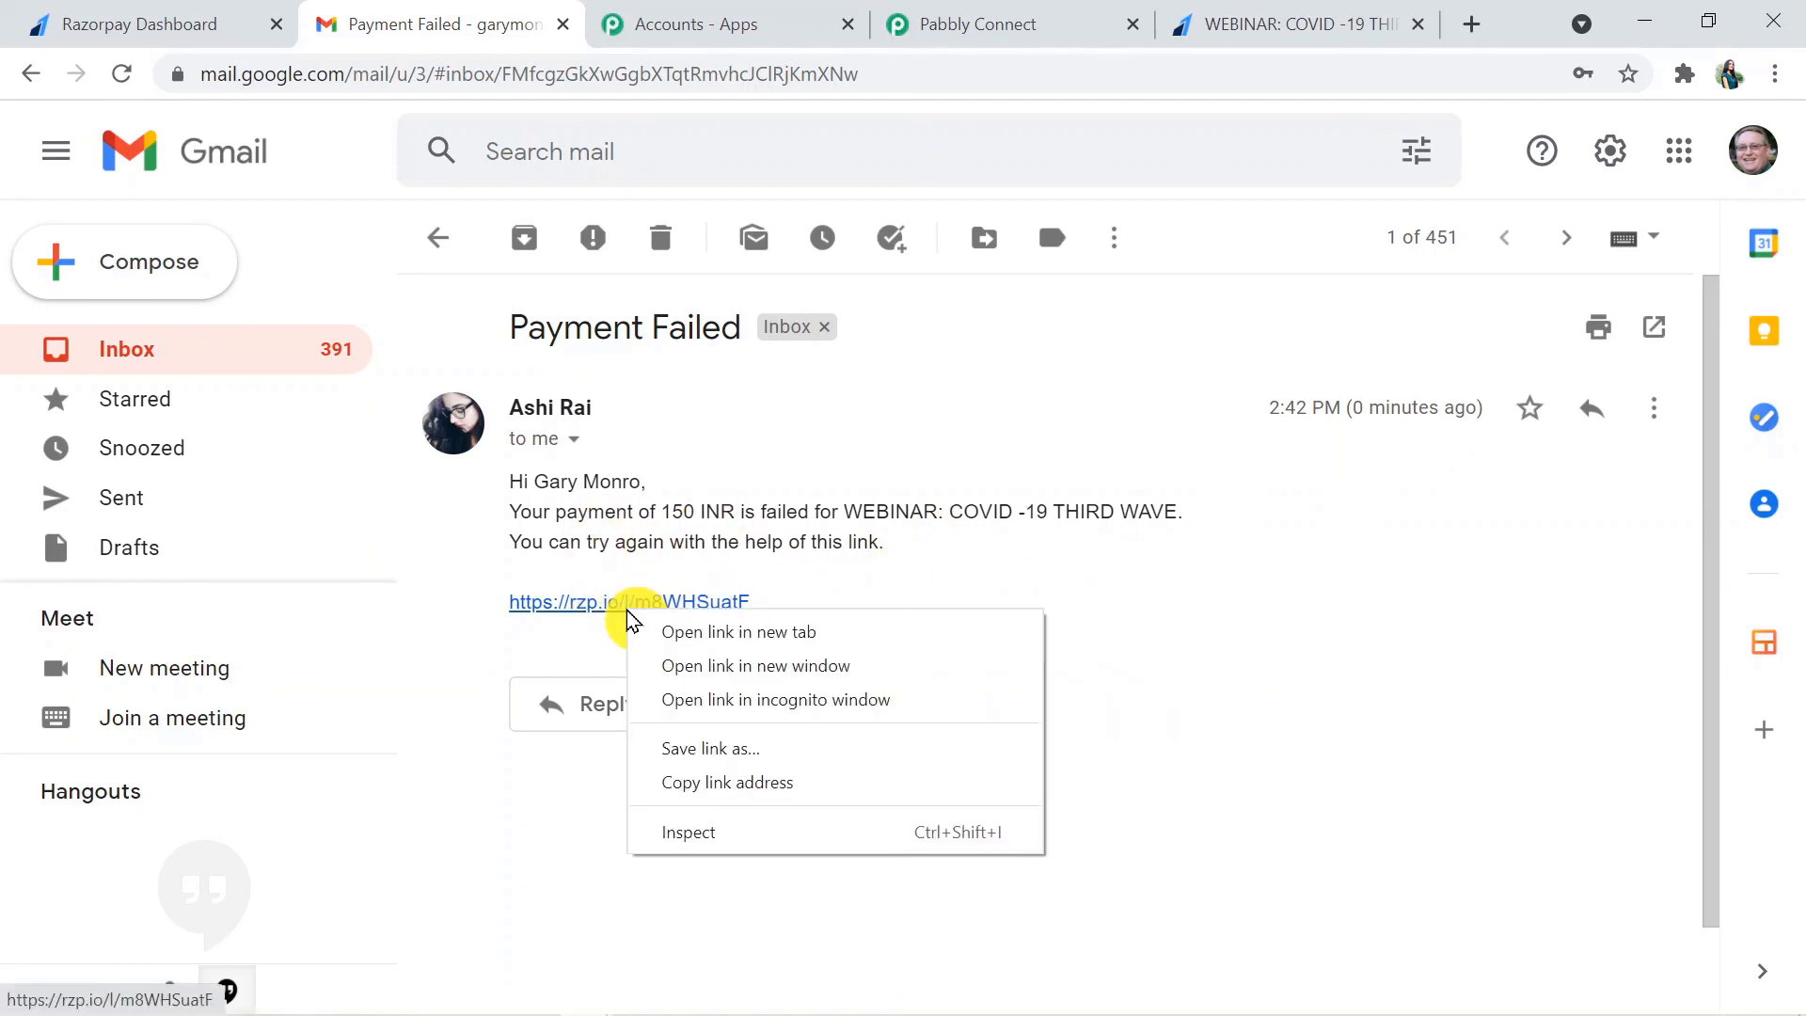
click(589, 614)
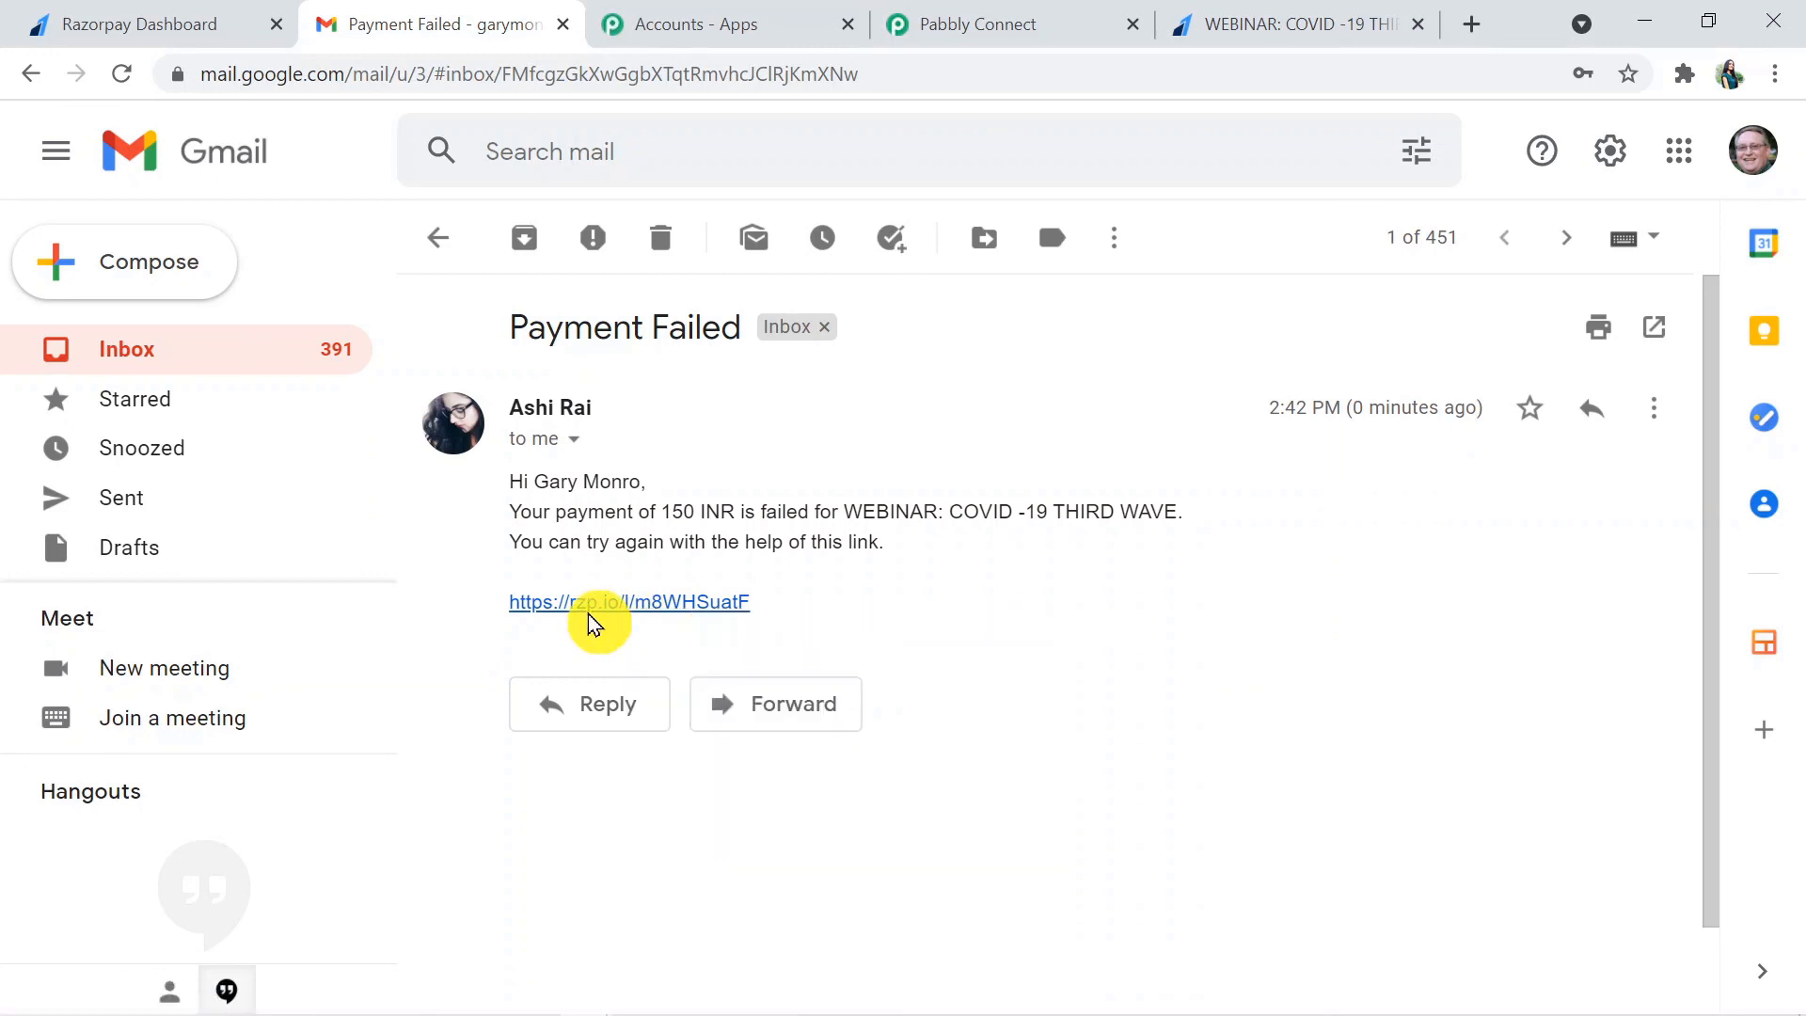
click(589, 611)
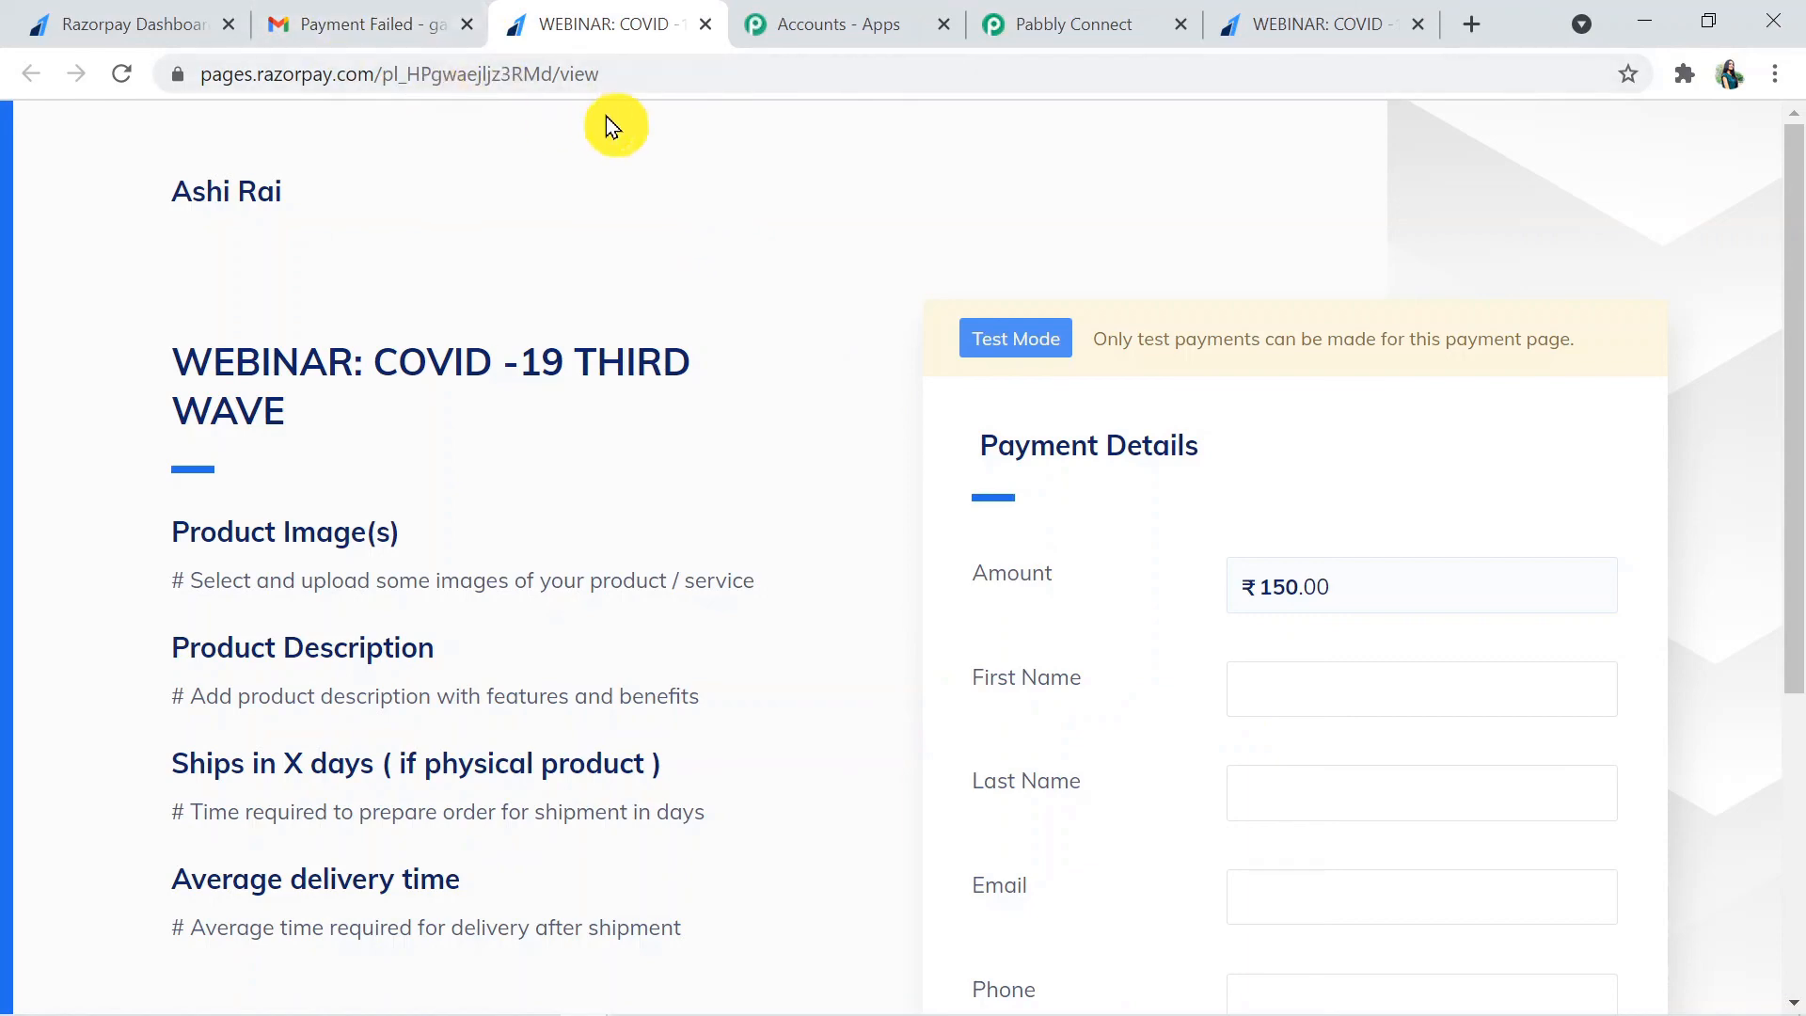
- Return to the Pabbly Connect workflow and collapse the Gmail, API, Filter and Razorpay steps
click(1080, 26)
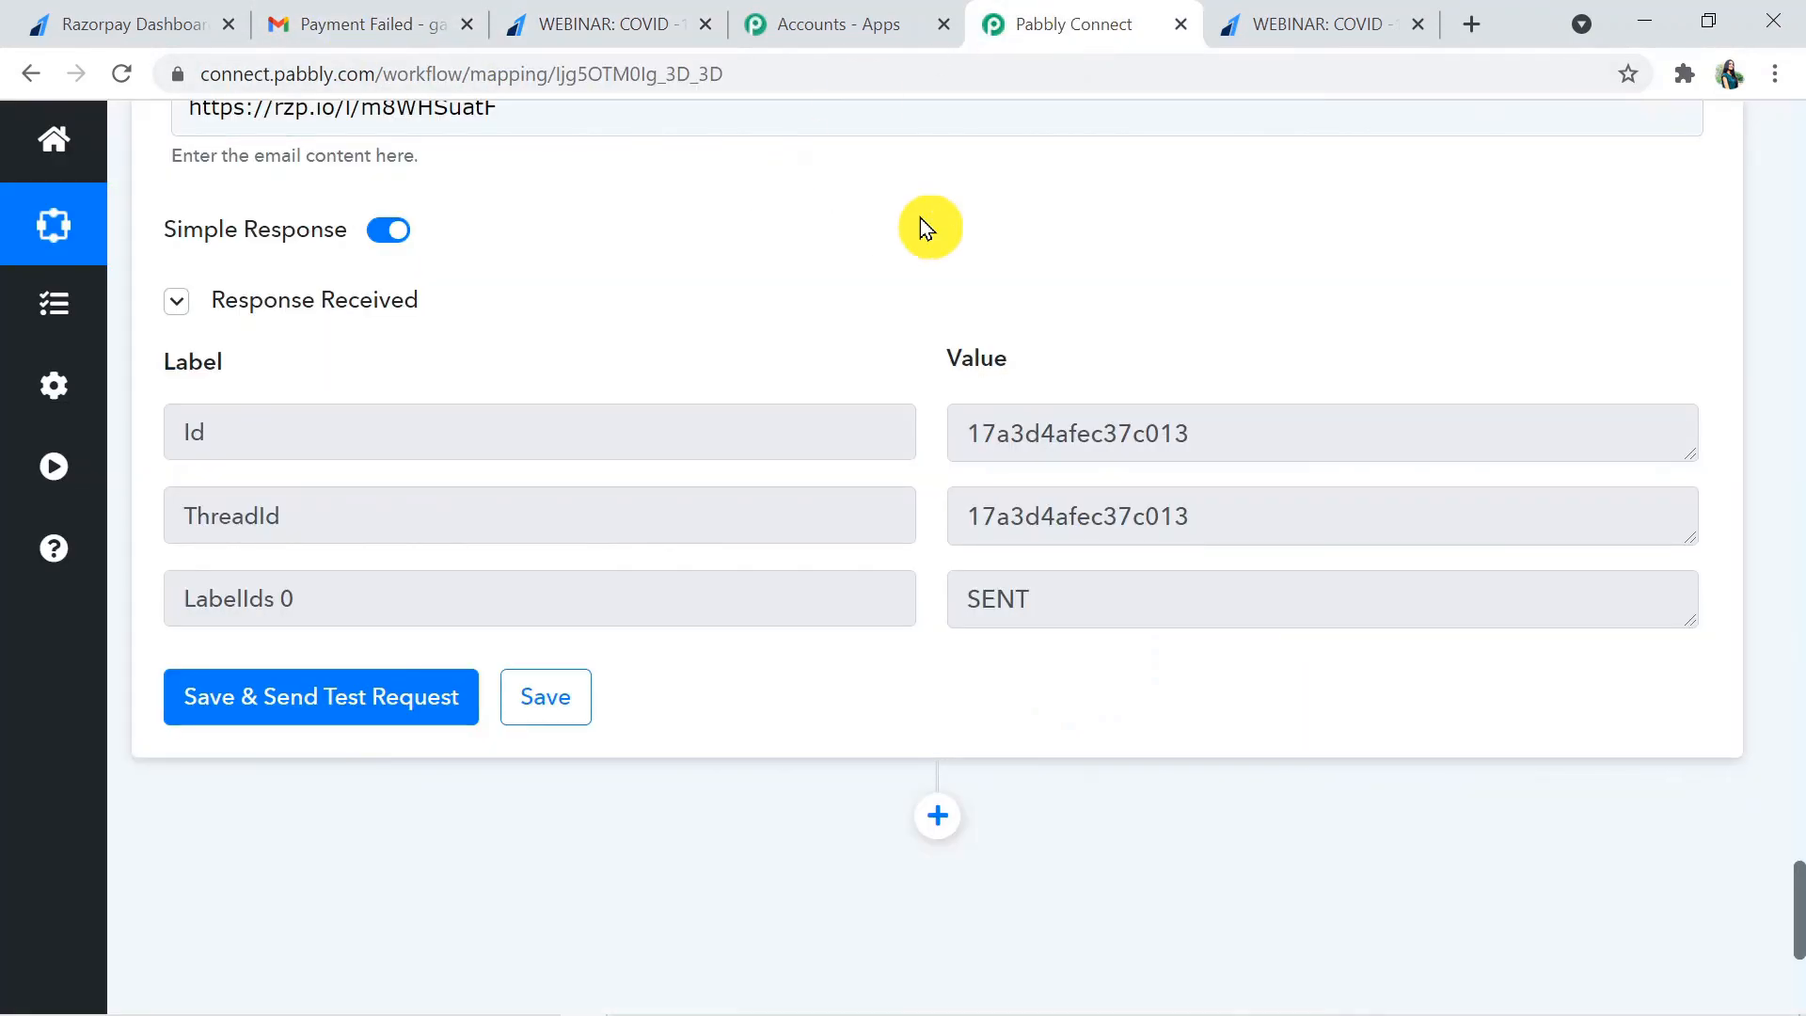
drag(1797, 941, 1798, 731)
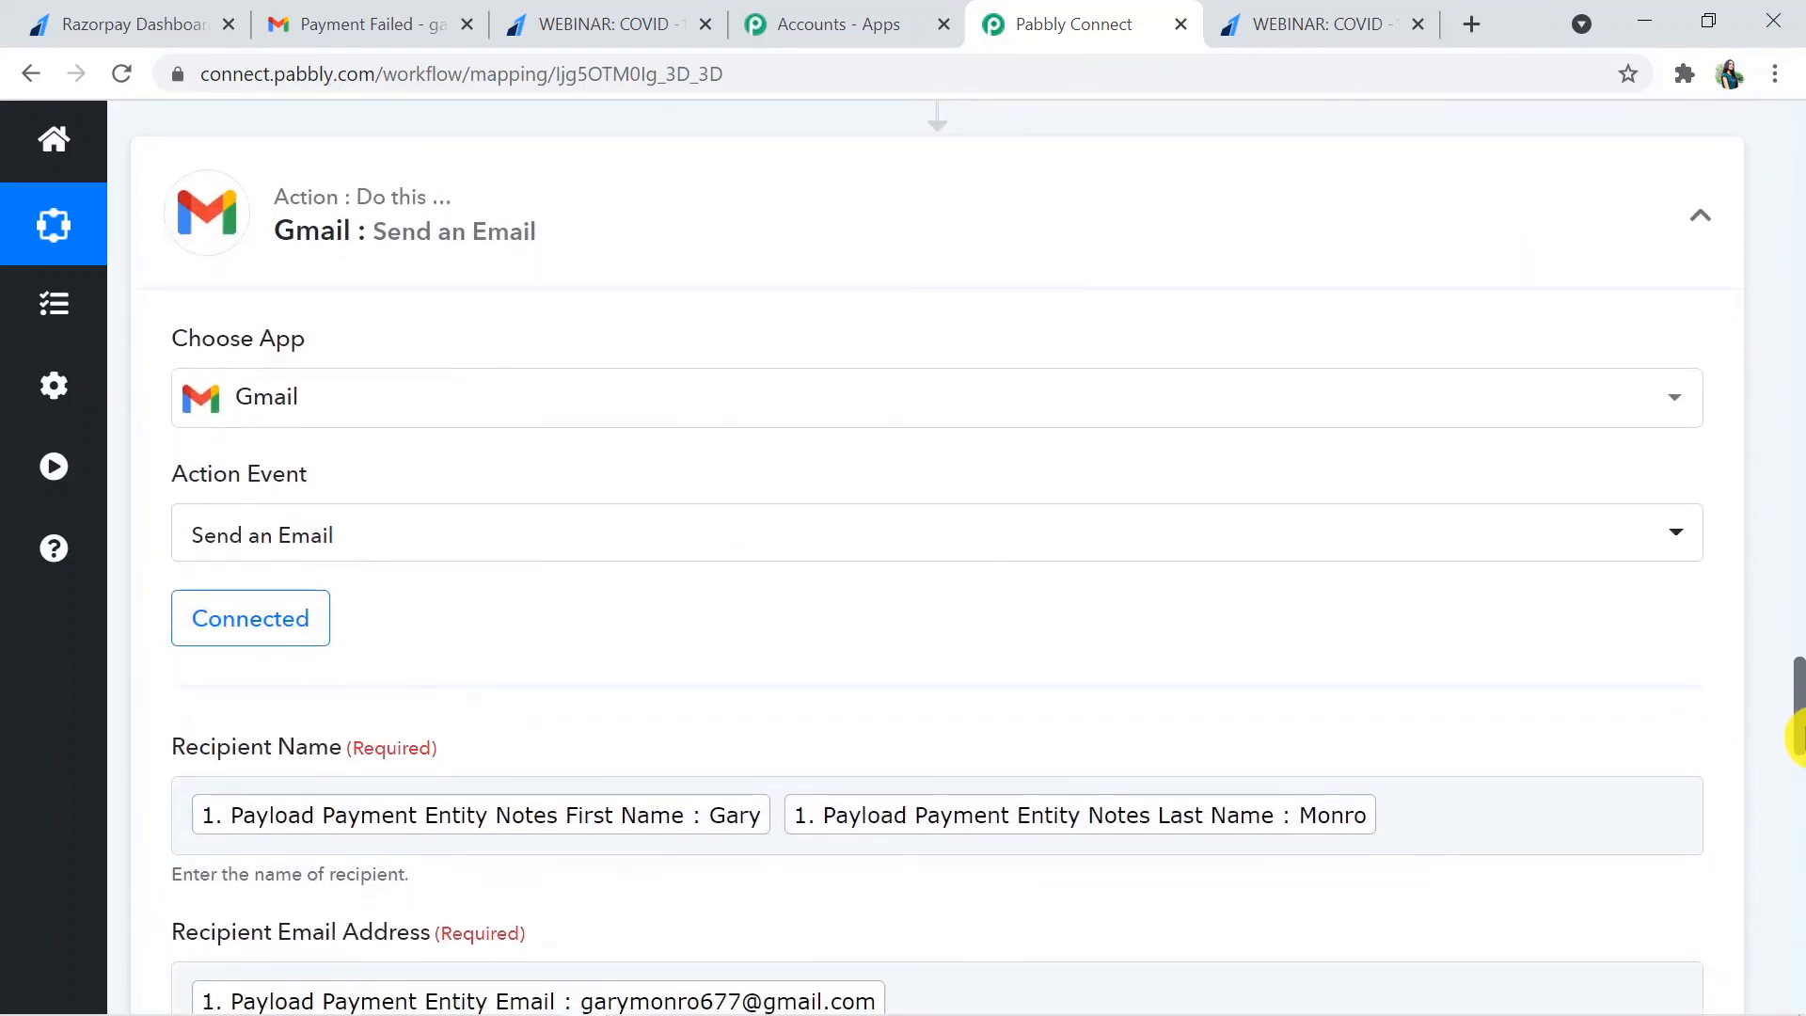
click(1262, 222)
drag(1799, 917, 1798, 584)
click(1132, 752)
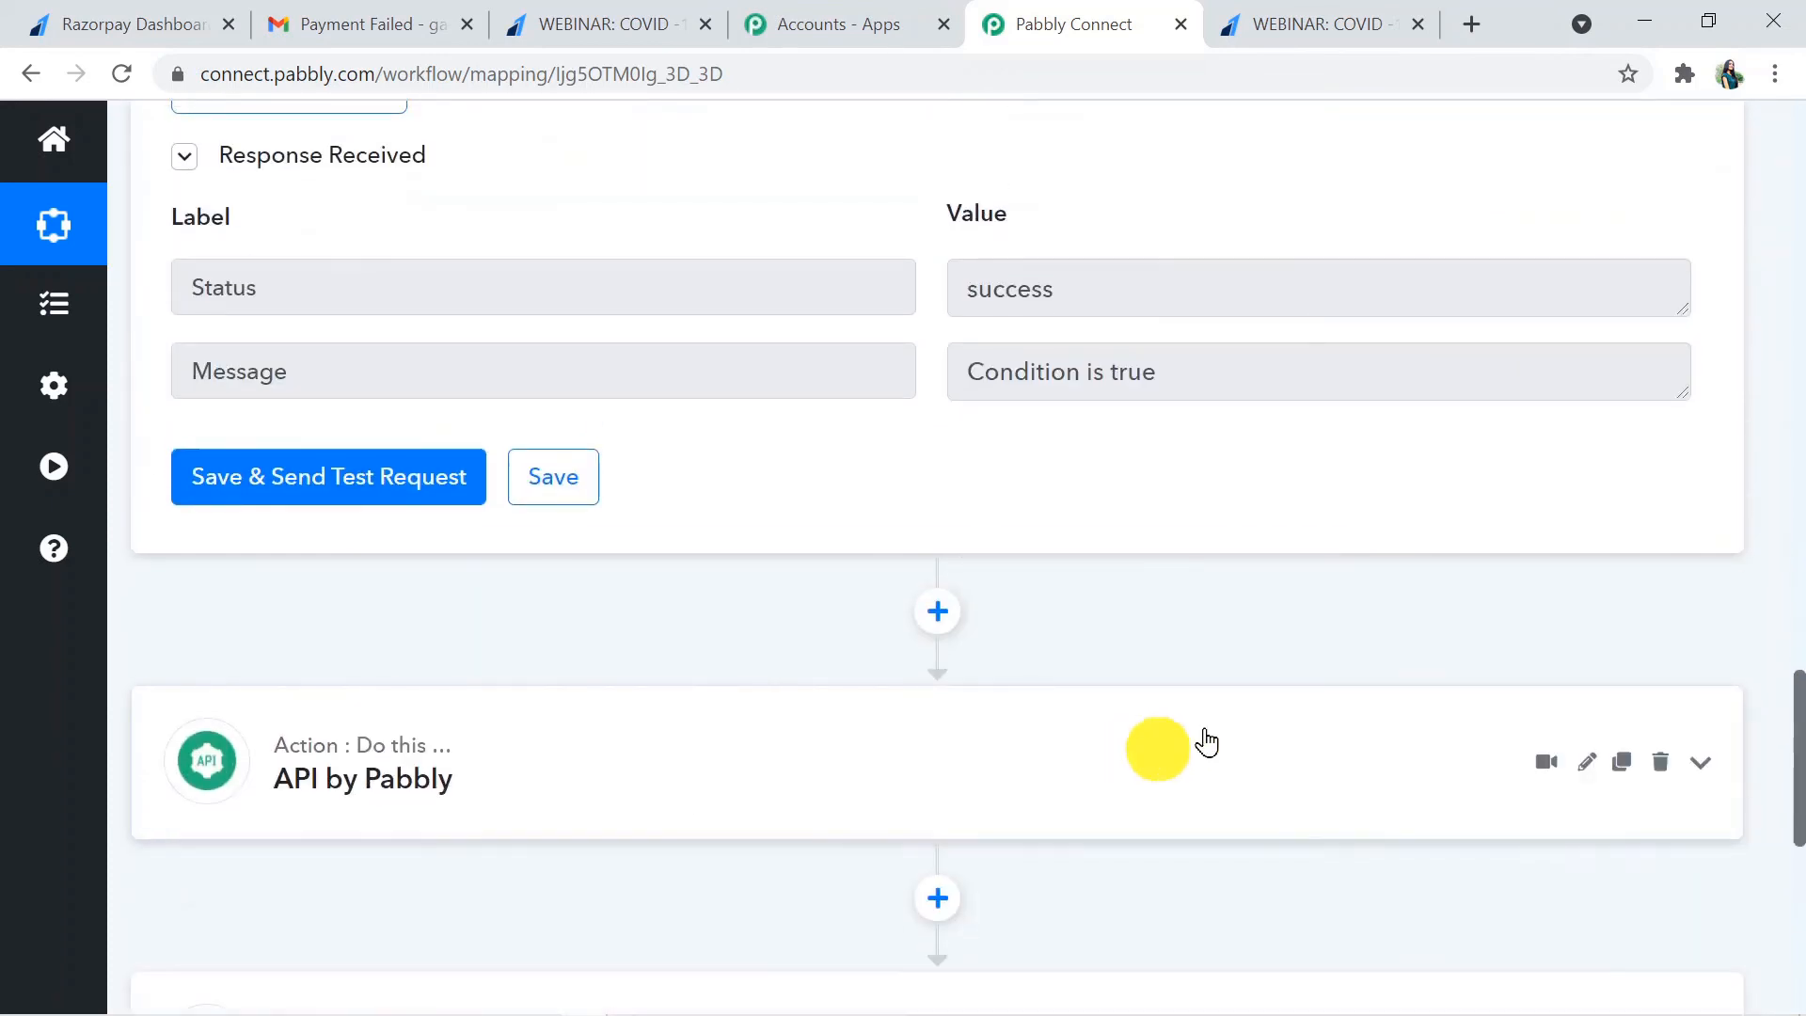
drag(1798, 746, 1799, 534)
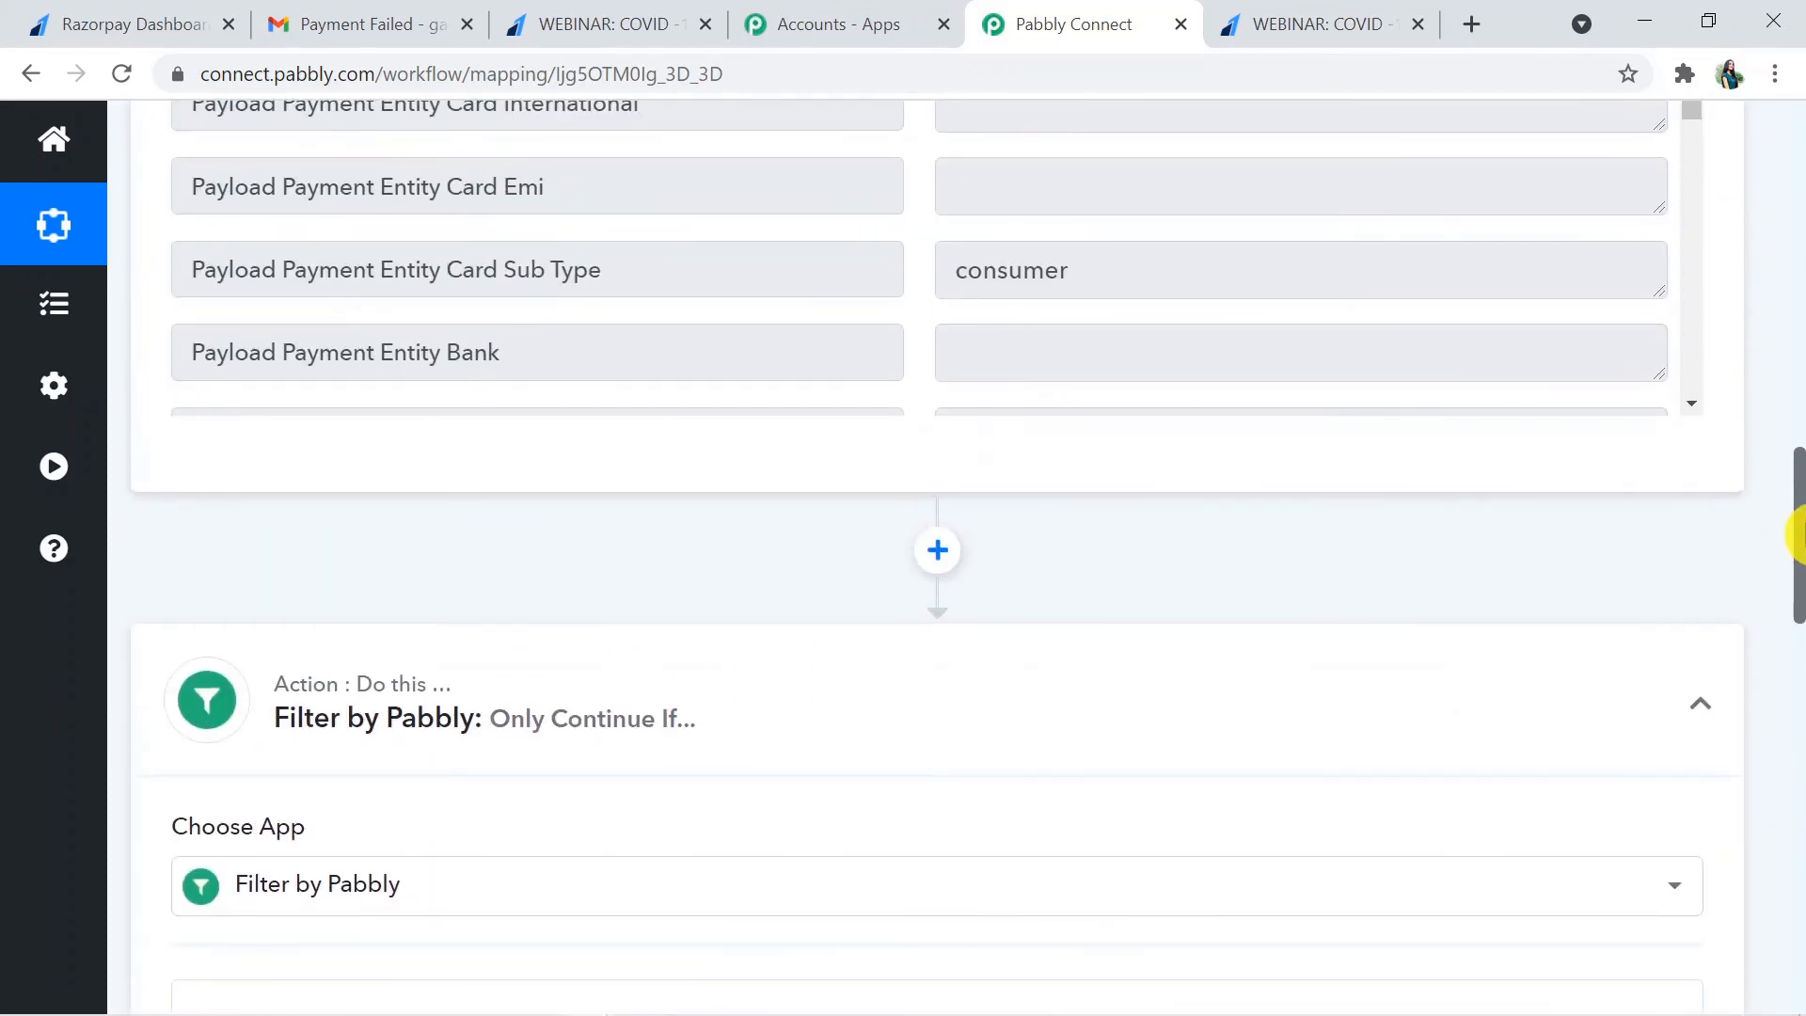
click(1089, 750)
drag(1798, 701, 1798, 302)
click(1070, 340)
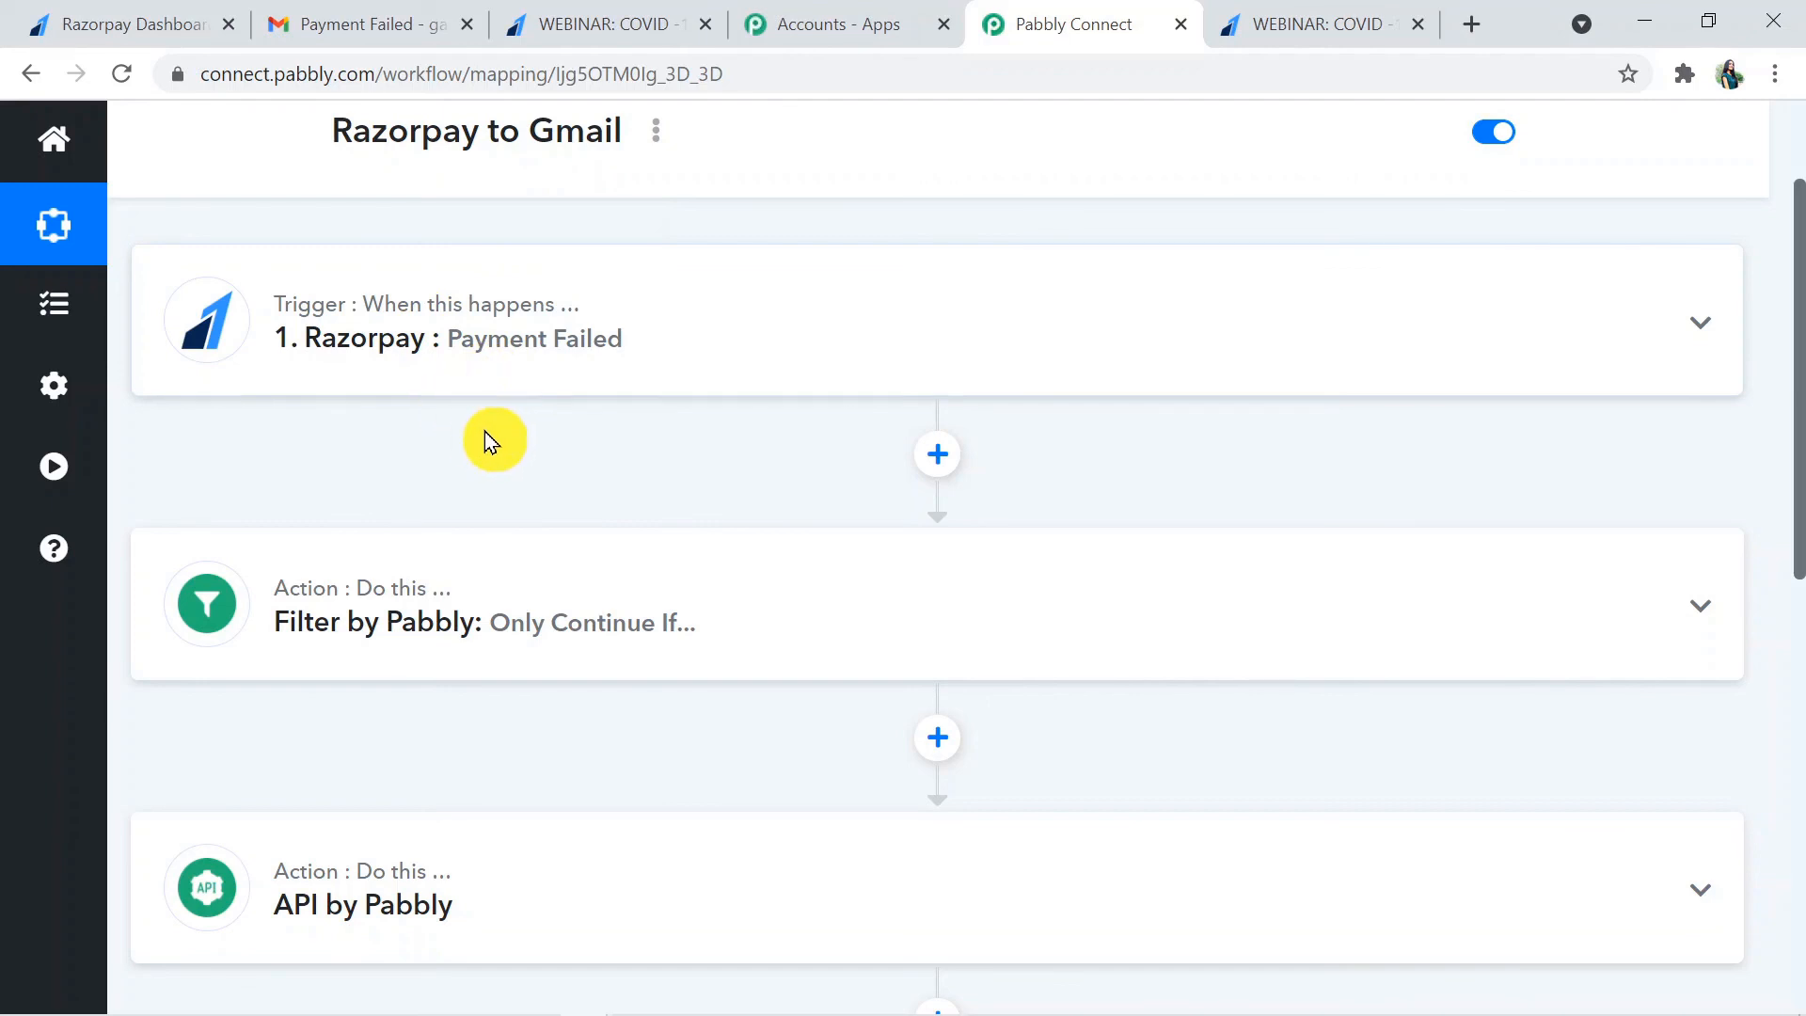
- Look over the collapsed workflow steps, then expand the API by Pabbly step and skim through its settings and response
mouse_move(396, 564)
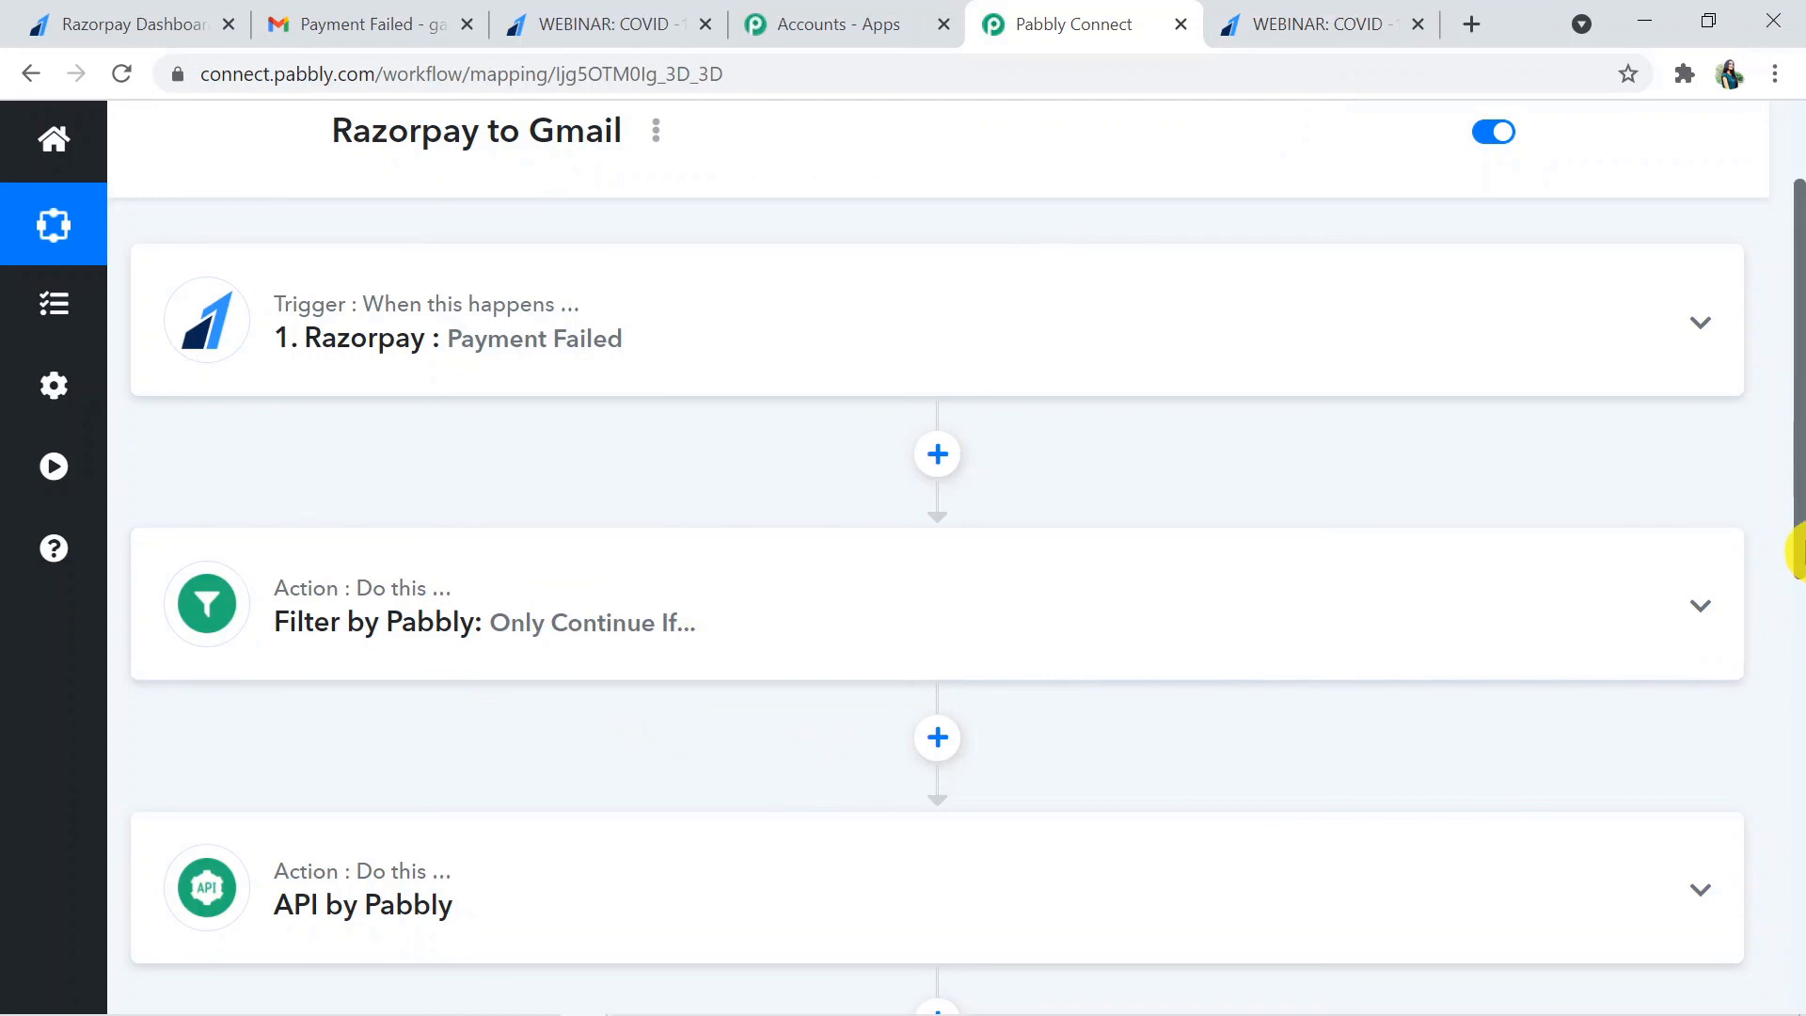
mouse_move(1794, 505)
mouse_down()
mouse_move(1799, 562)
mouse_move(1799, 520)
mouse_up()
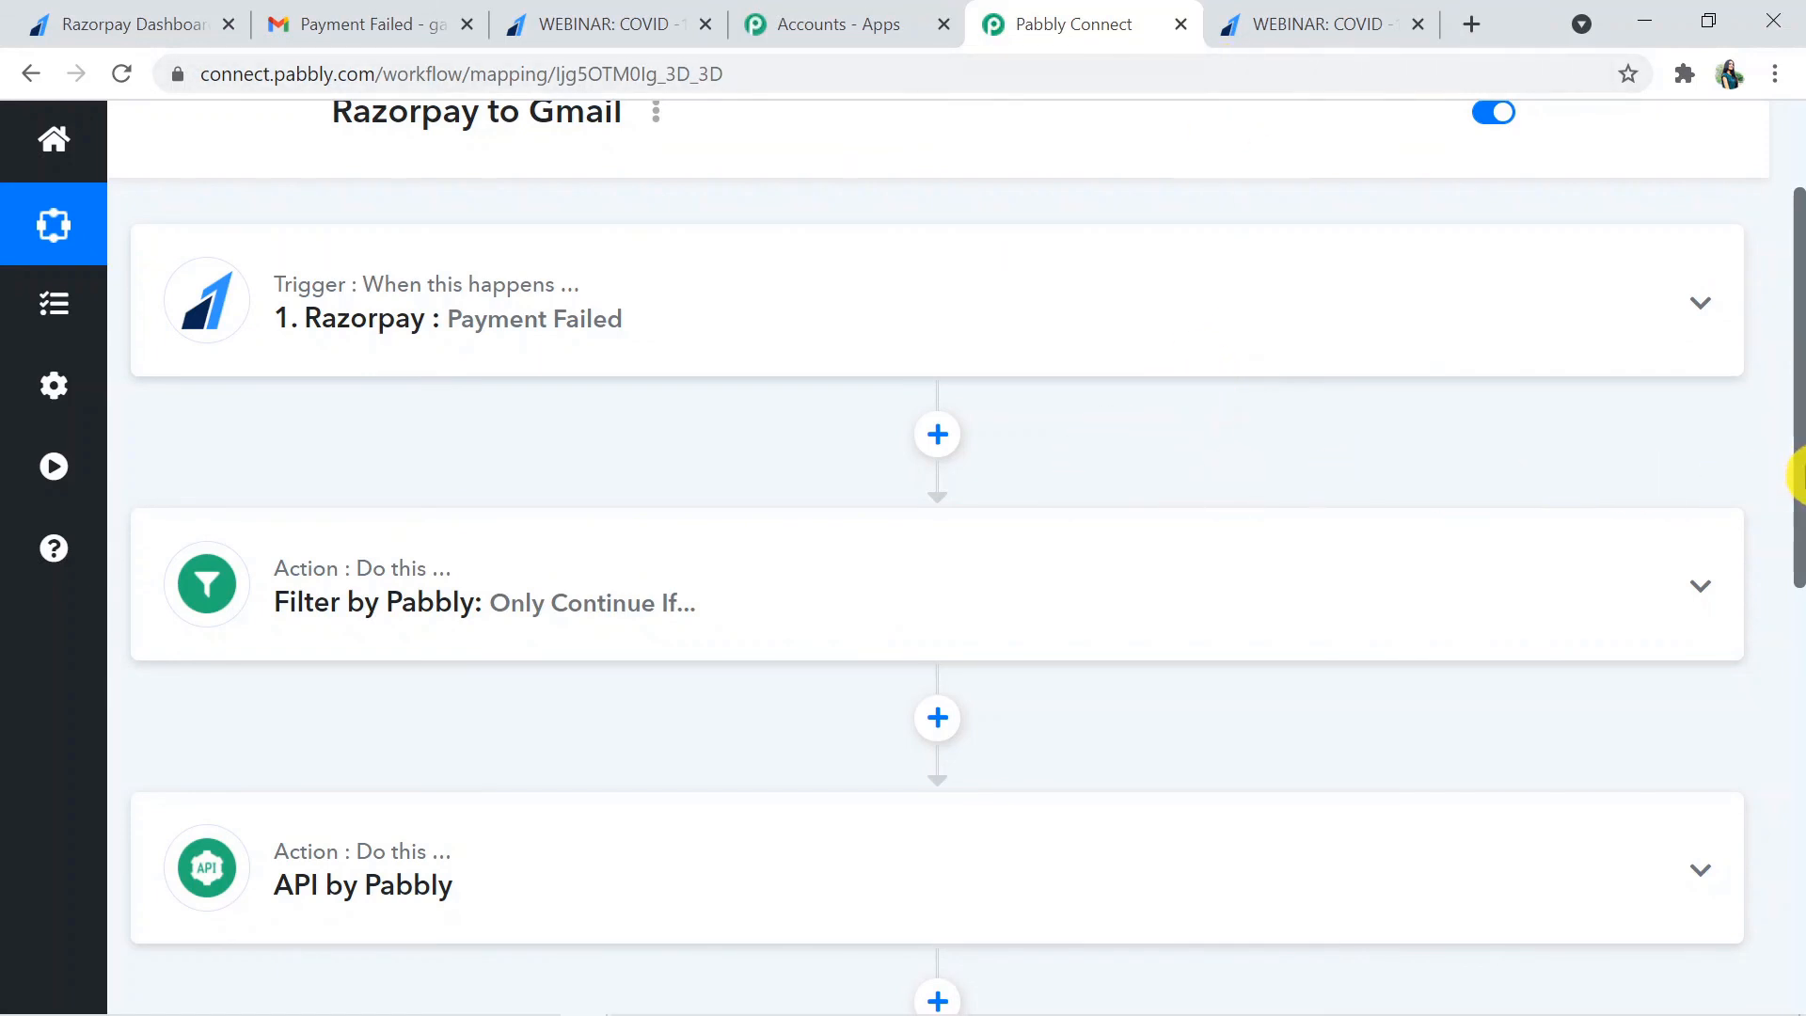
drag(1800, 484, 1798, 584)
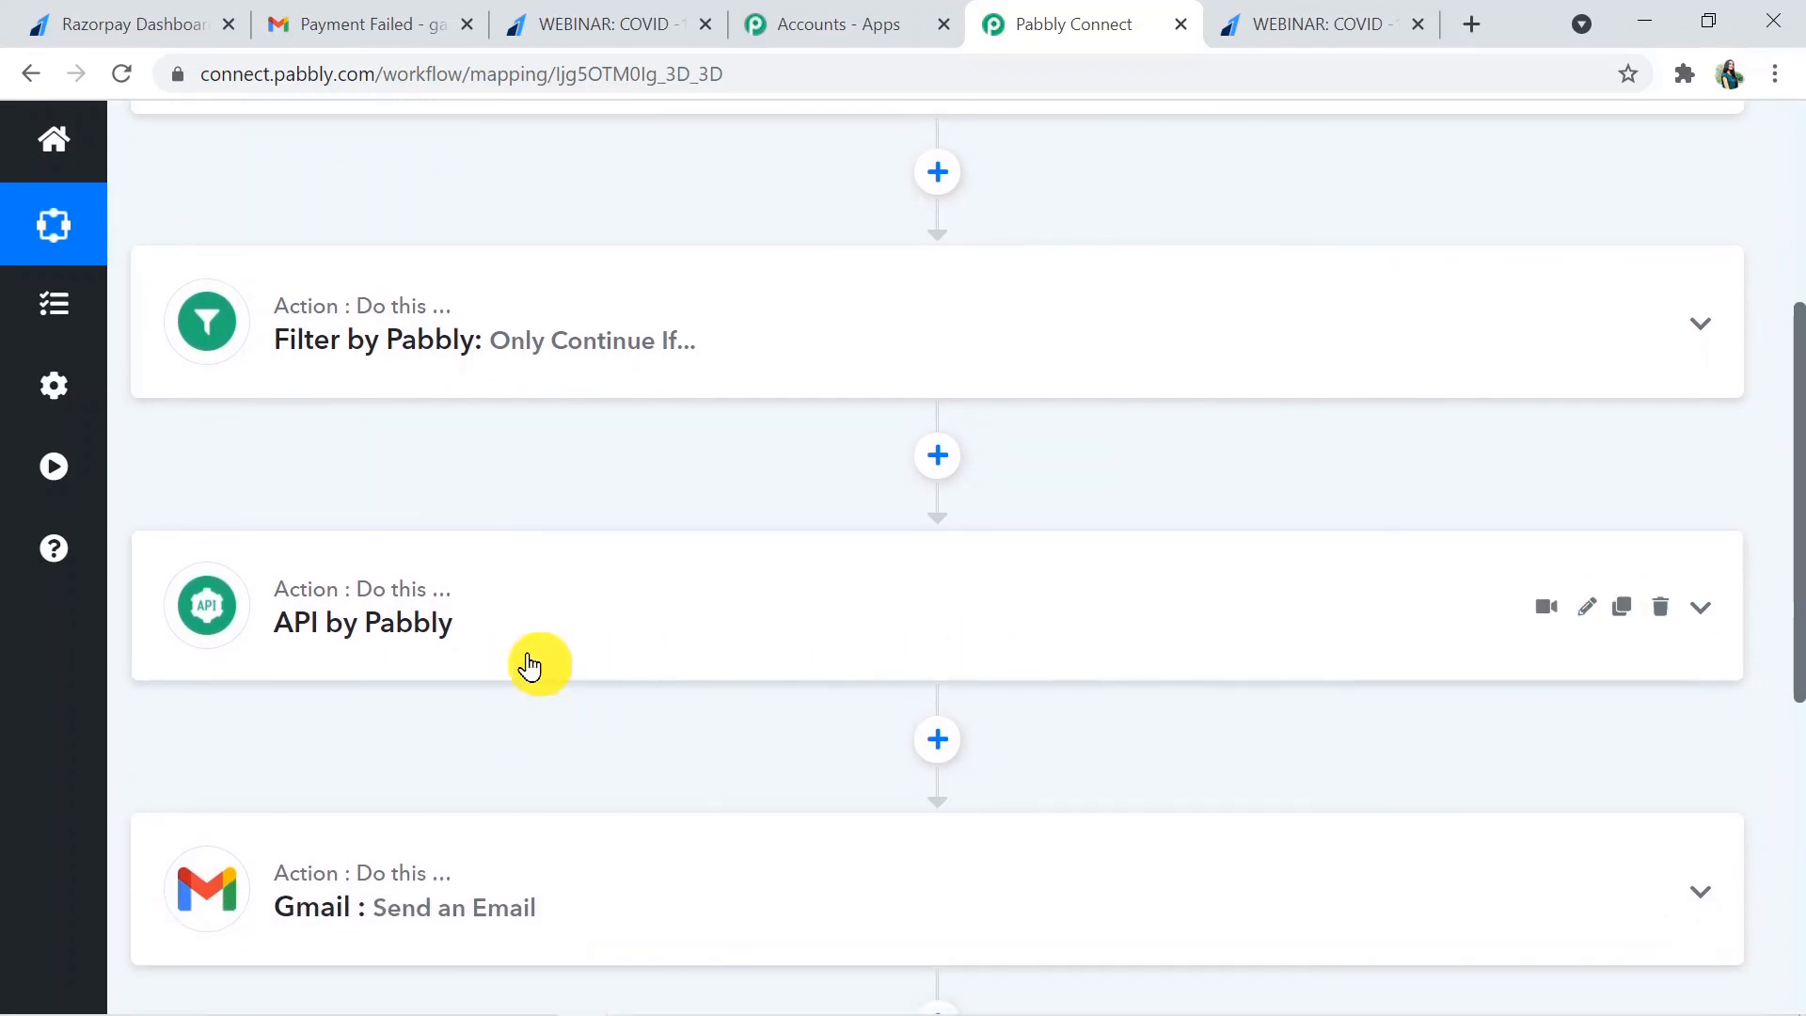
click(613, 625)
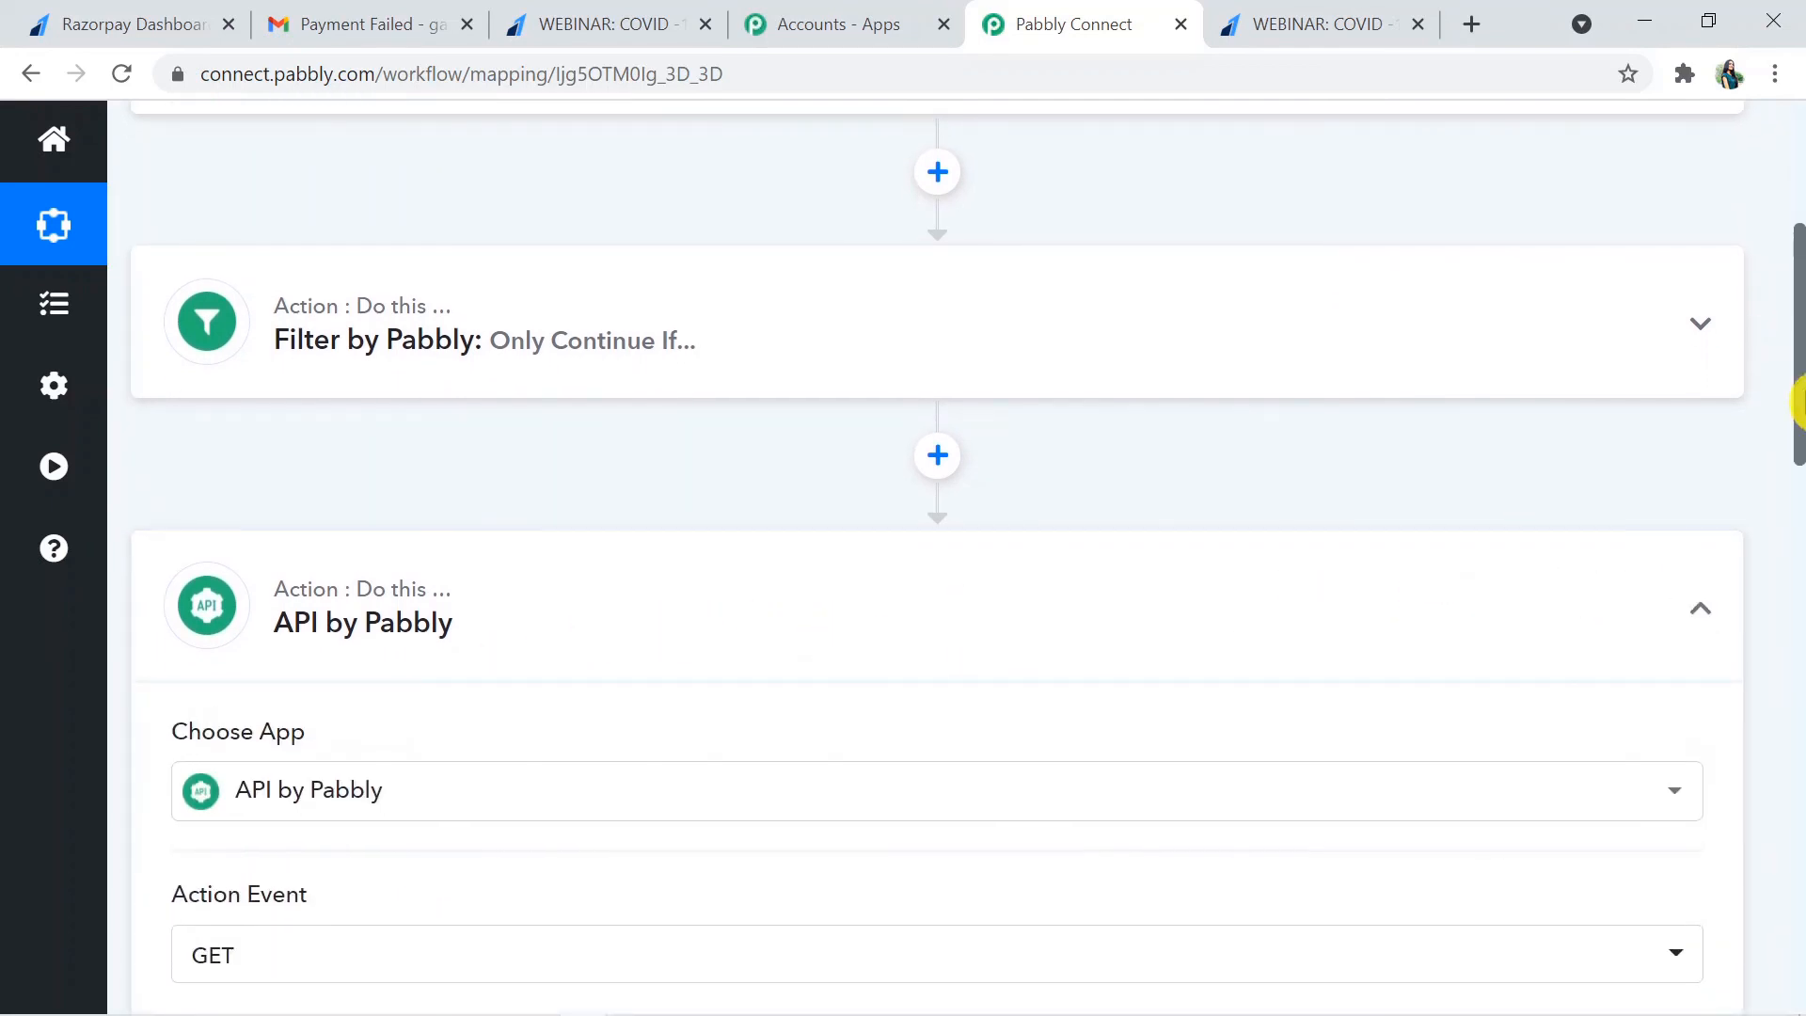
drag(1797, 400, 1799, 874)
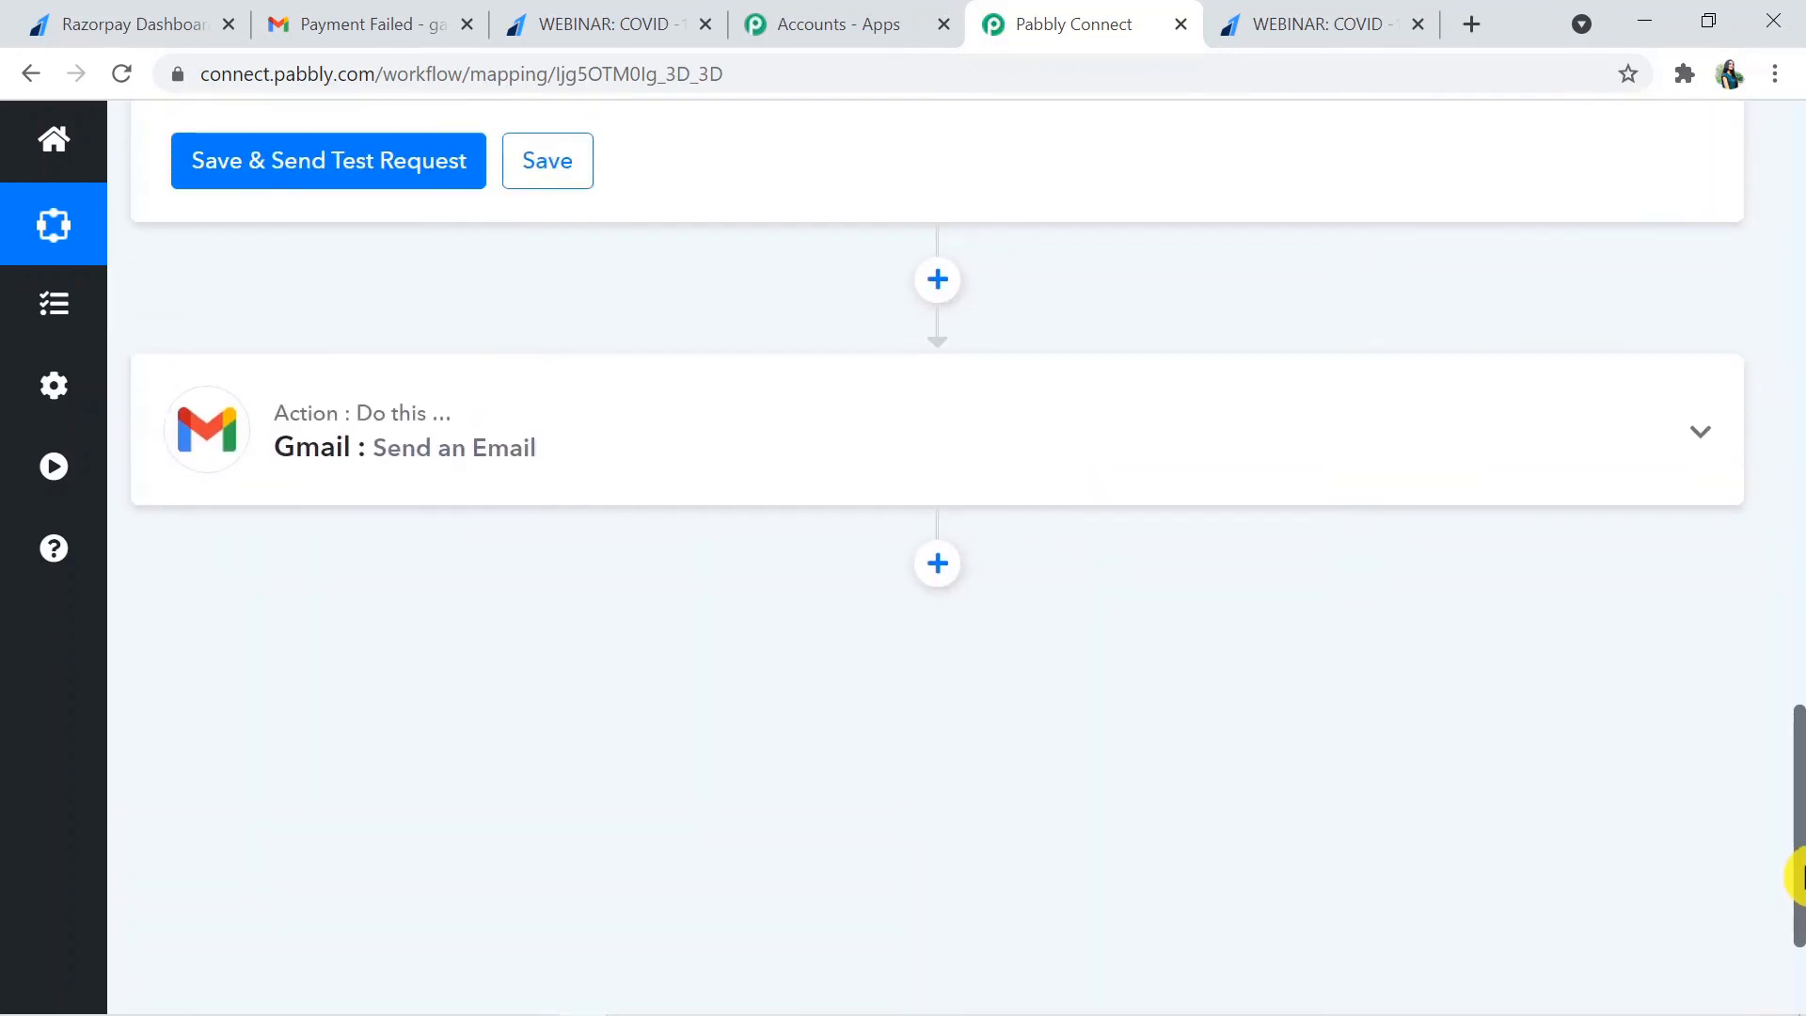
- Expand the Gmail step to view its Send an Email setup, collapse it and review the workflow from the Razorpay trigger down
click(1028, 476)
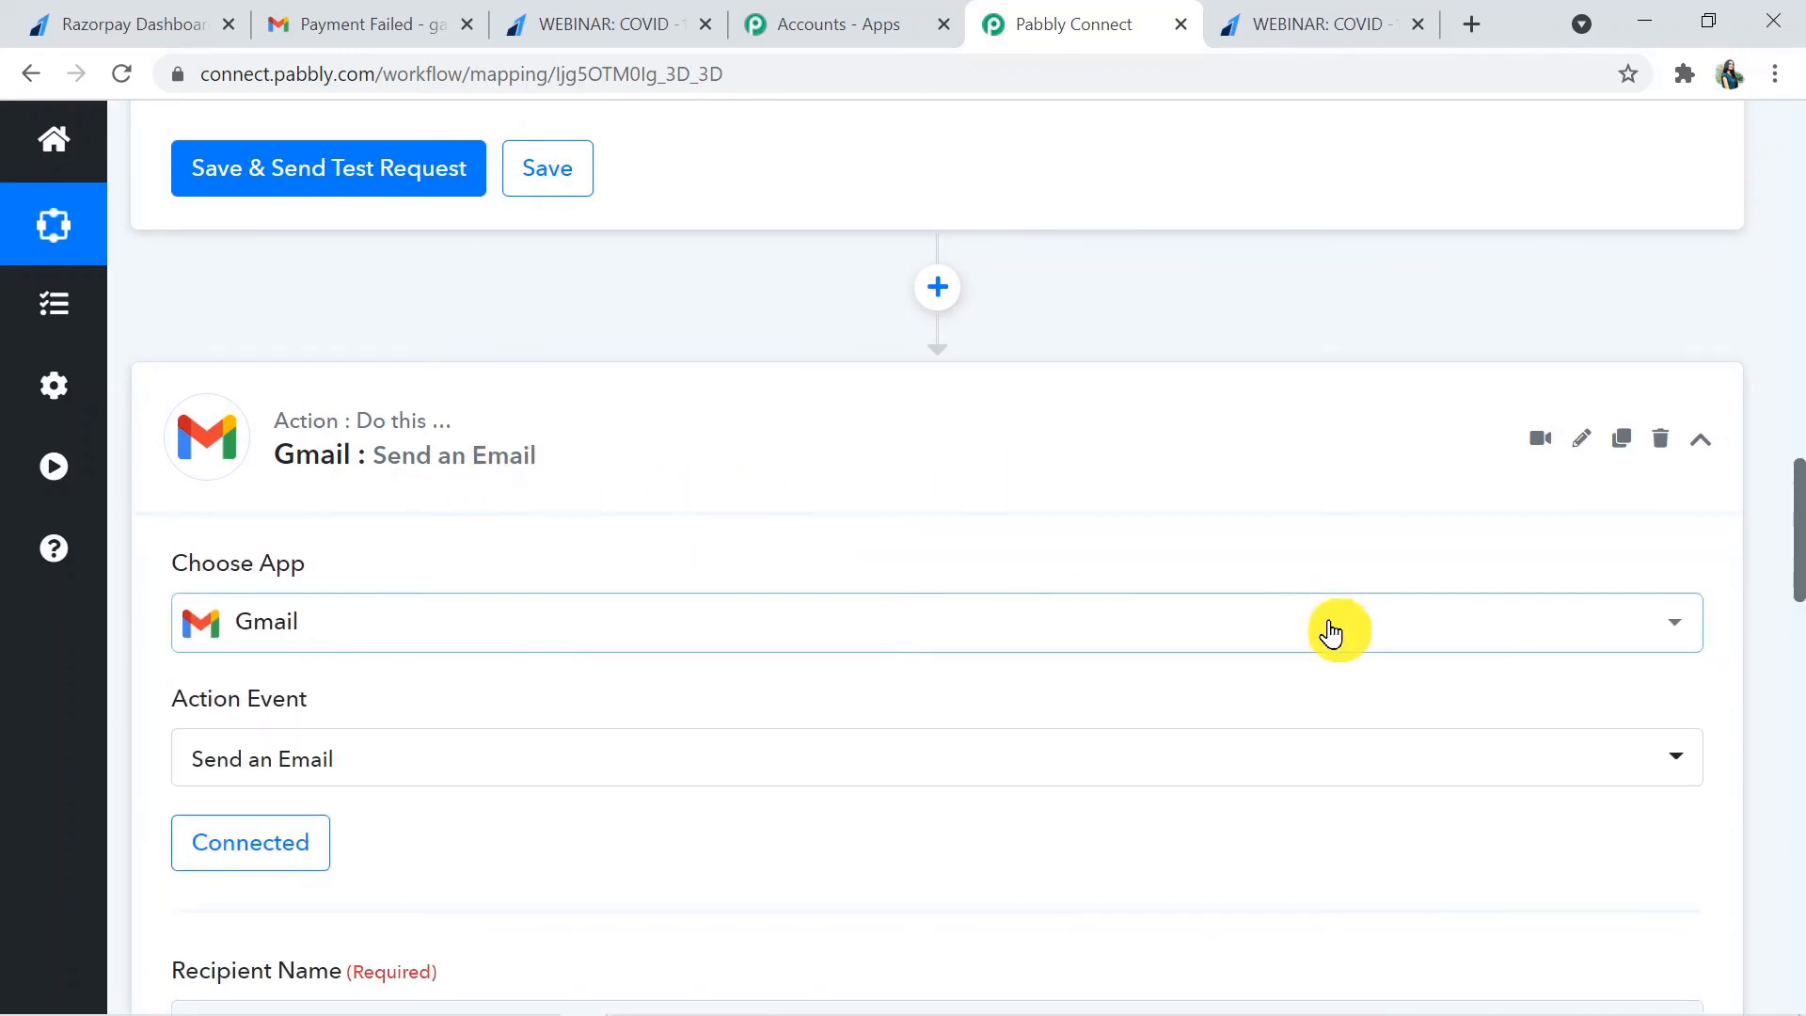
mouse_move(1797, 545)
mouse_down()
mouse_move(1797, 607)
mouse_move(1802, 516)
mouse_up()
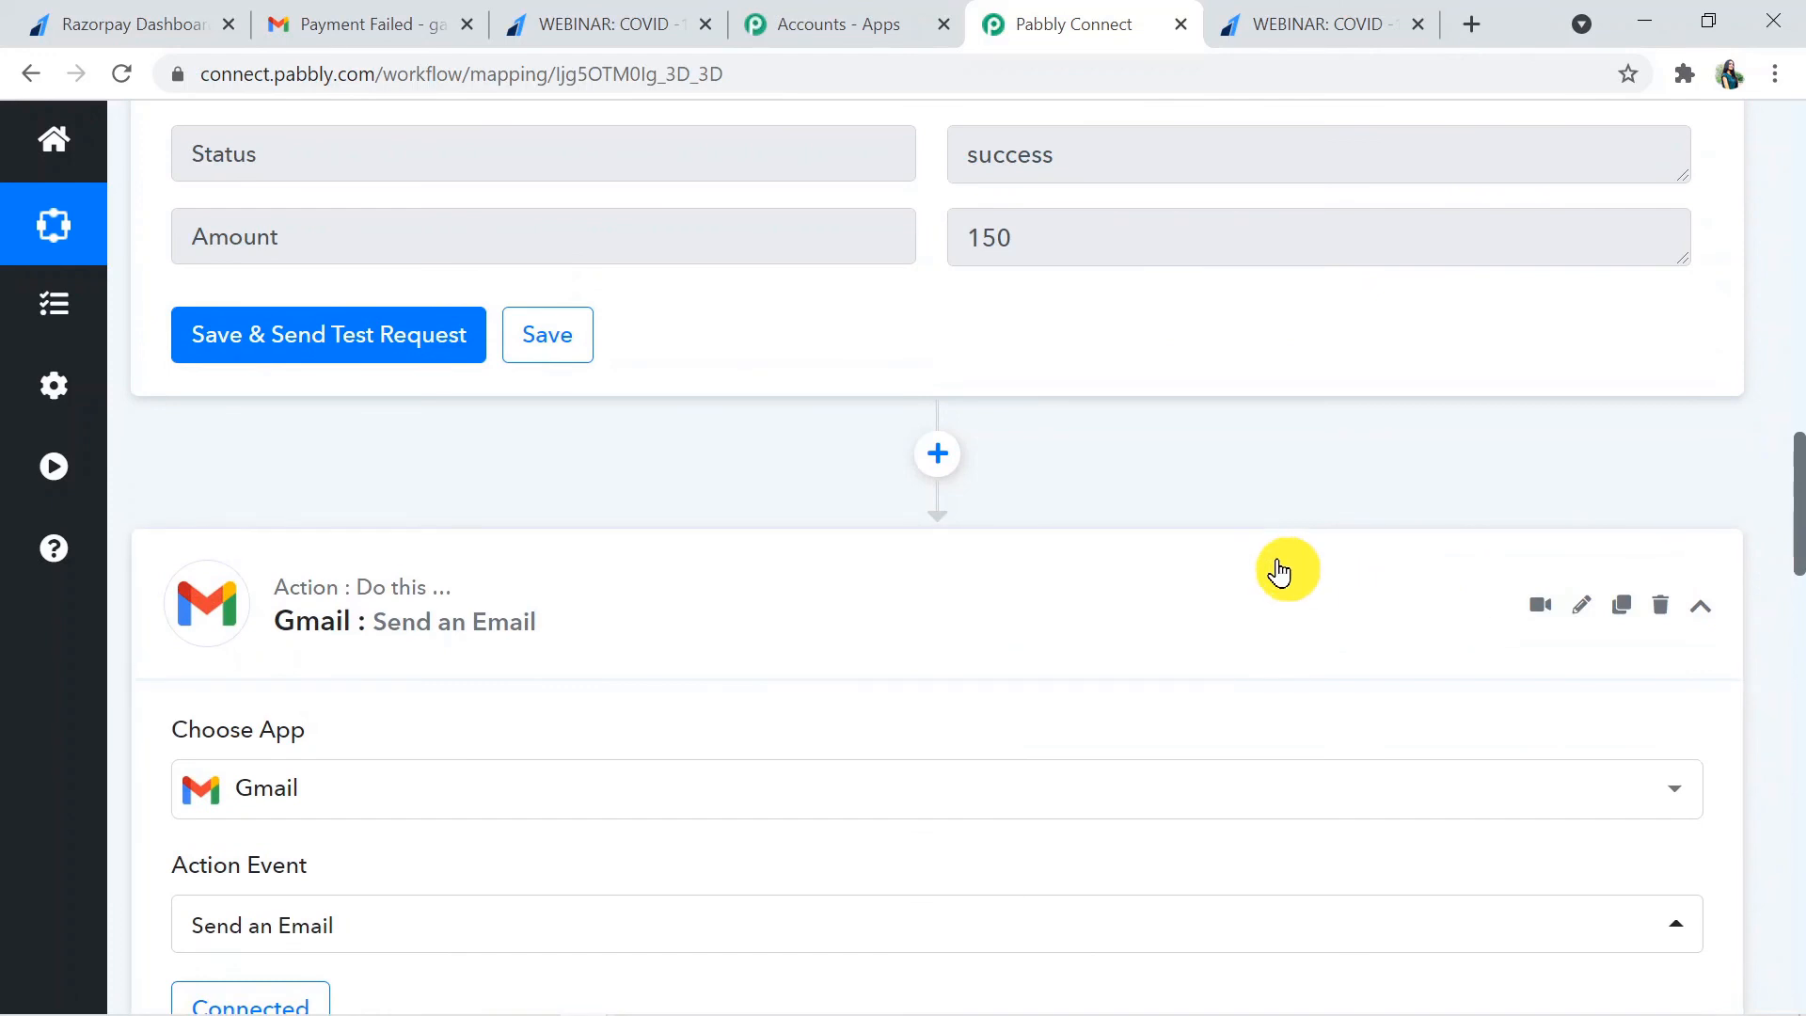
click(1279, 571)
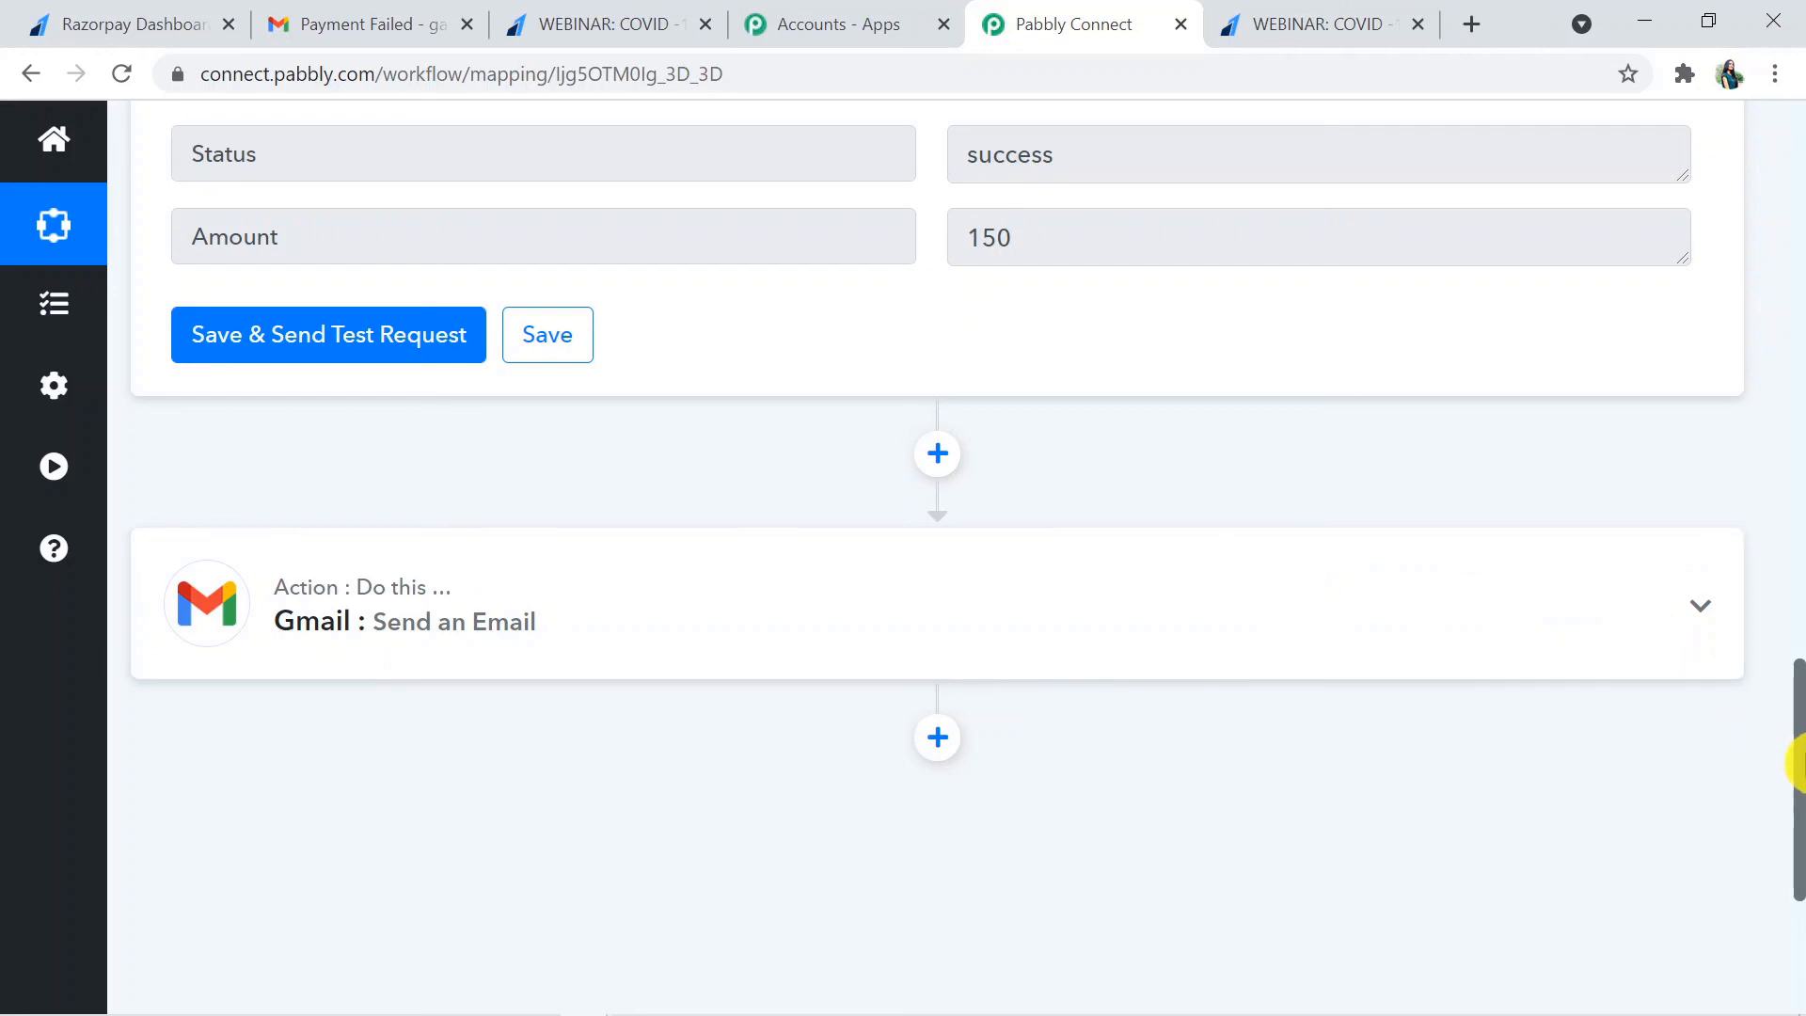
drag(1797, 762, 1795, 273)
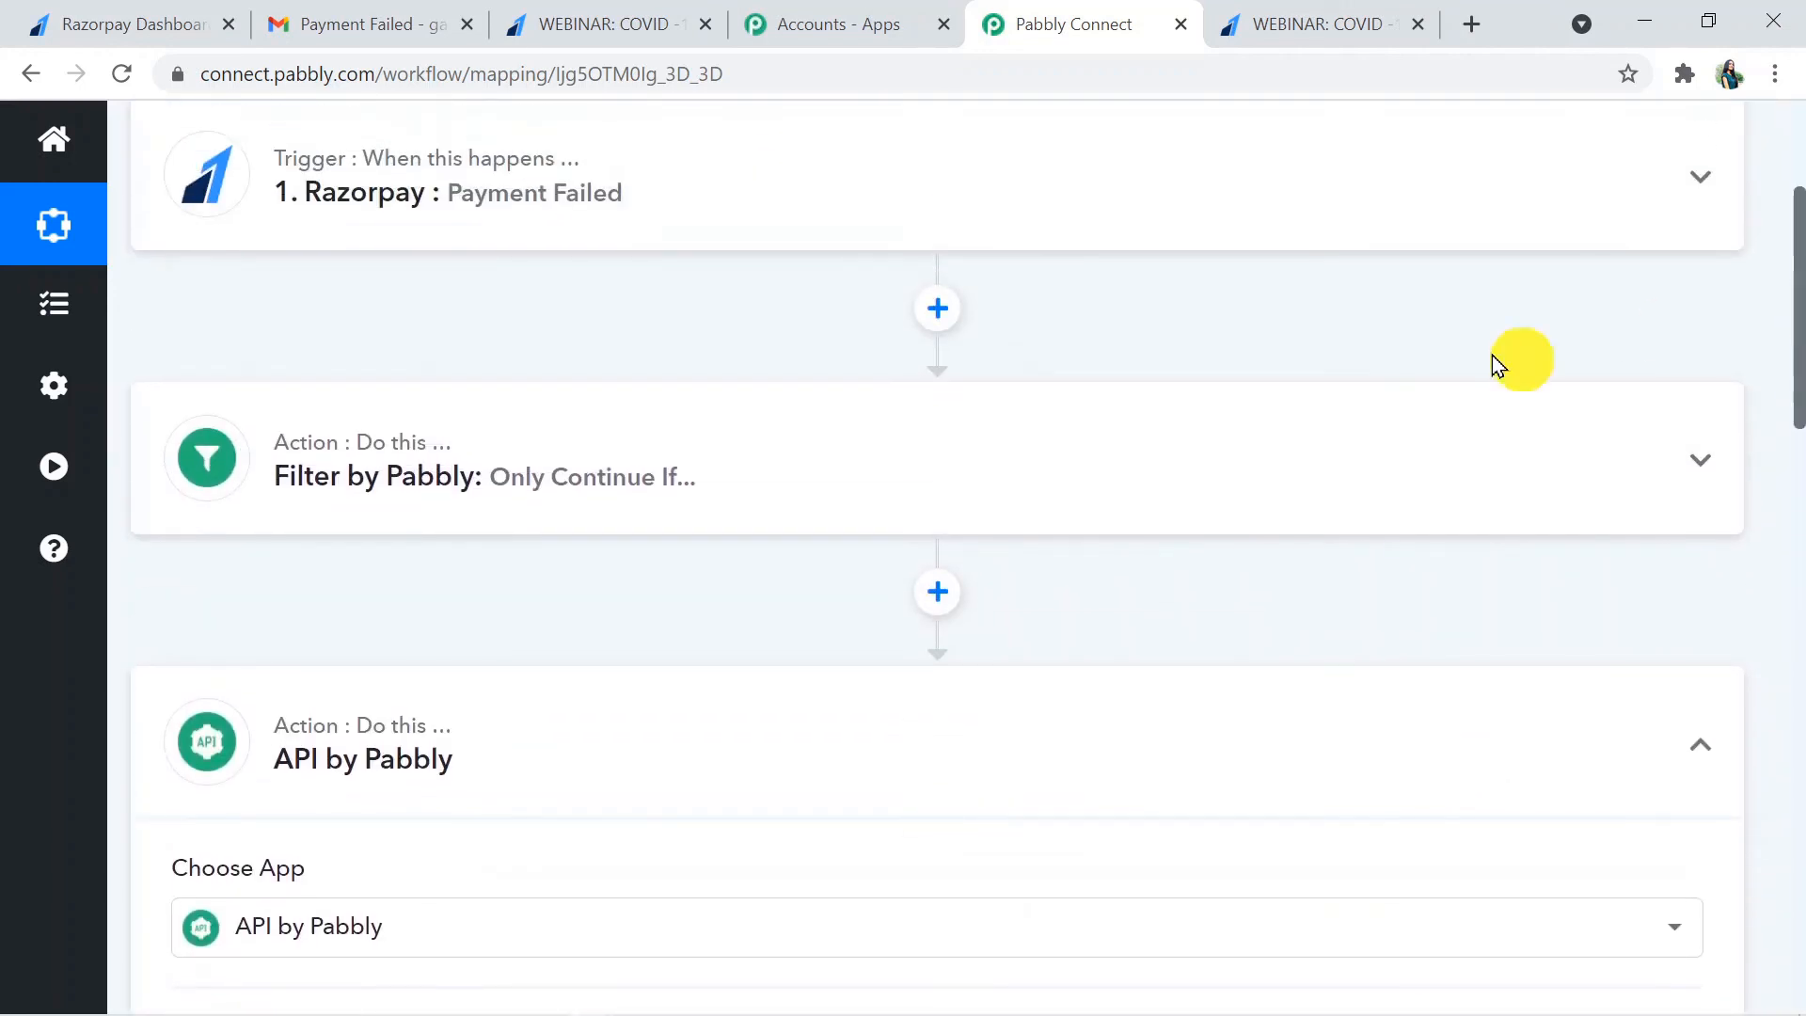
drag(1794, 342, 1802, 259)
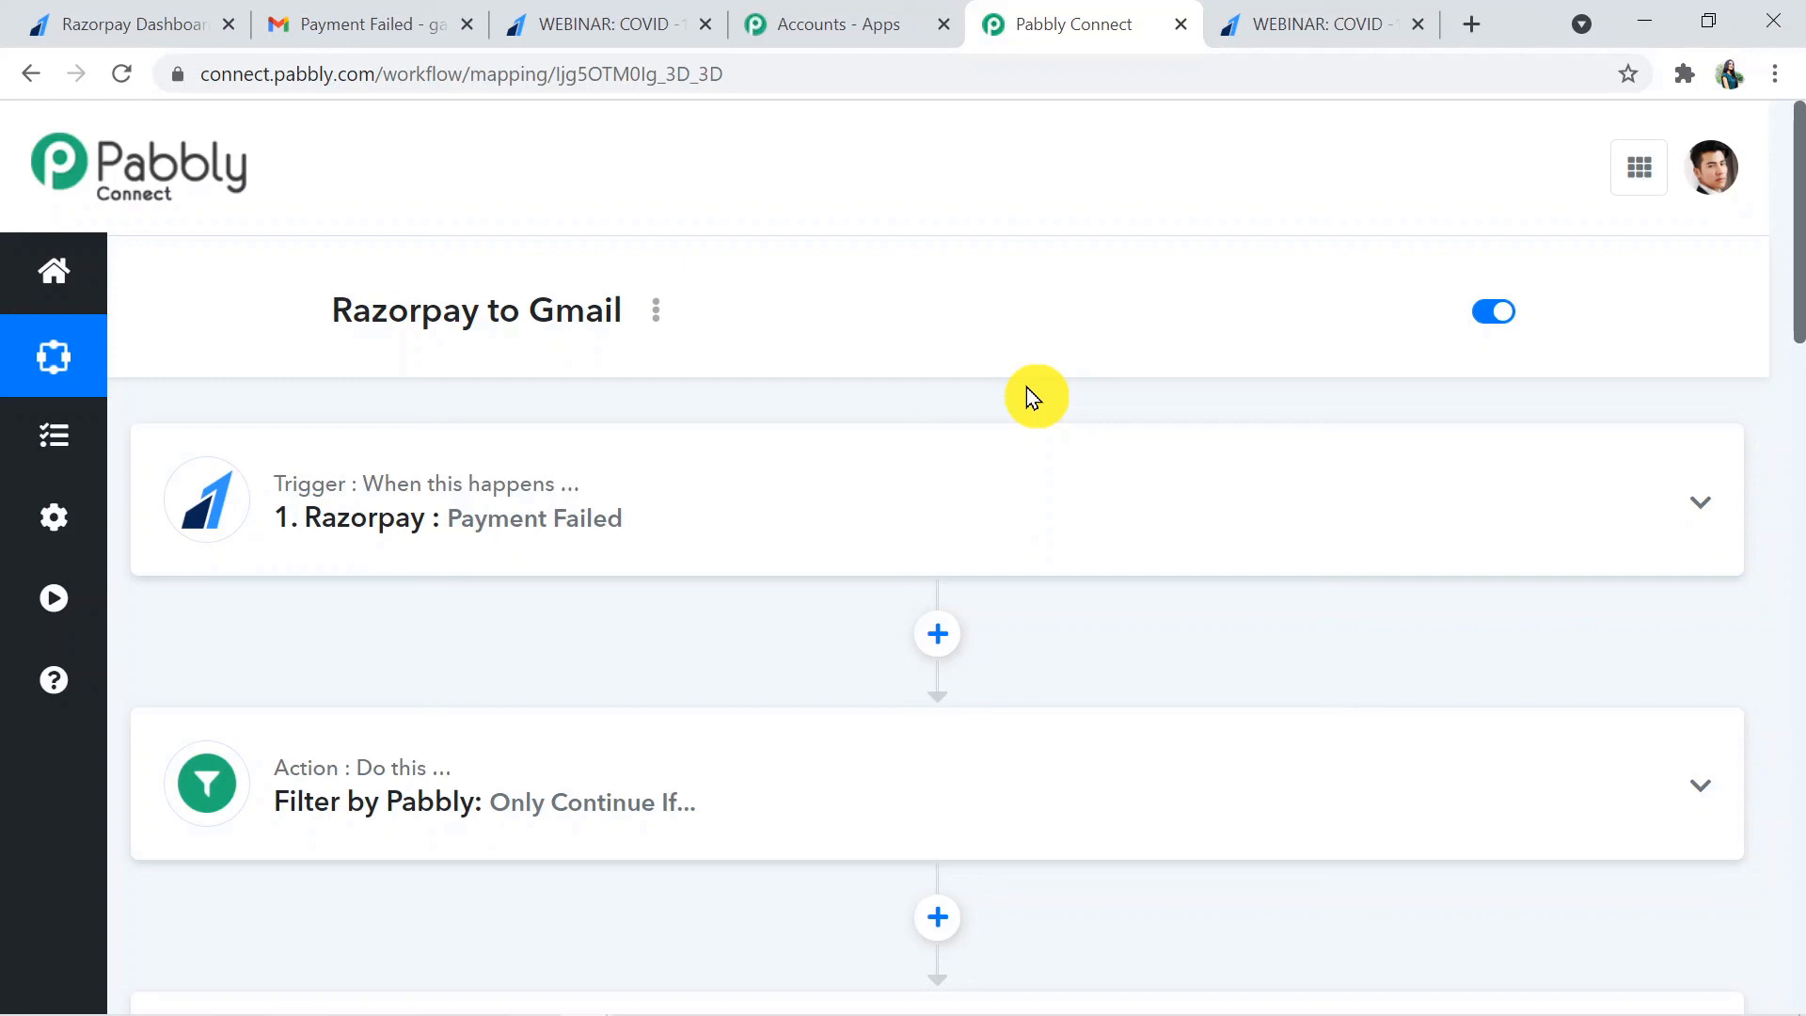
drag(1797, 283, 1797, 414)
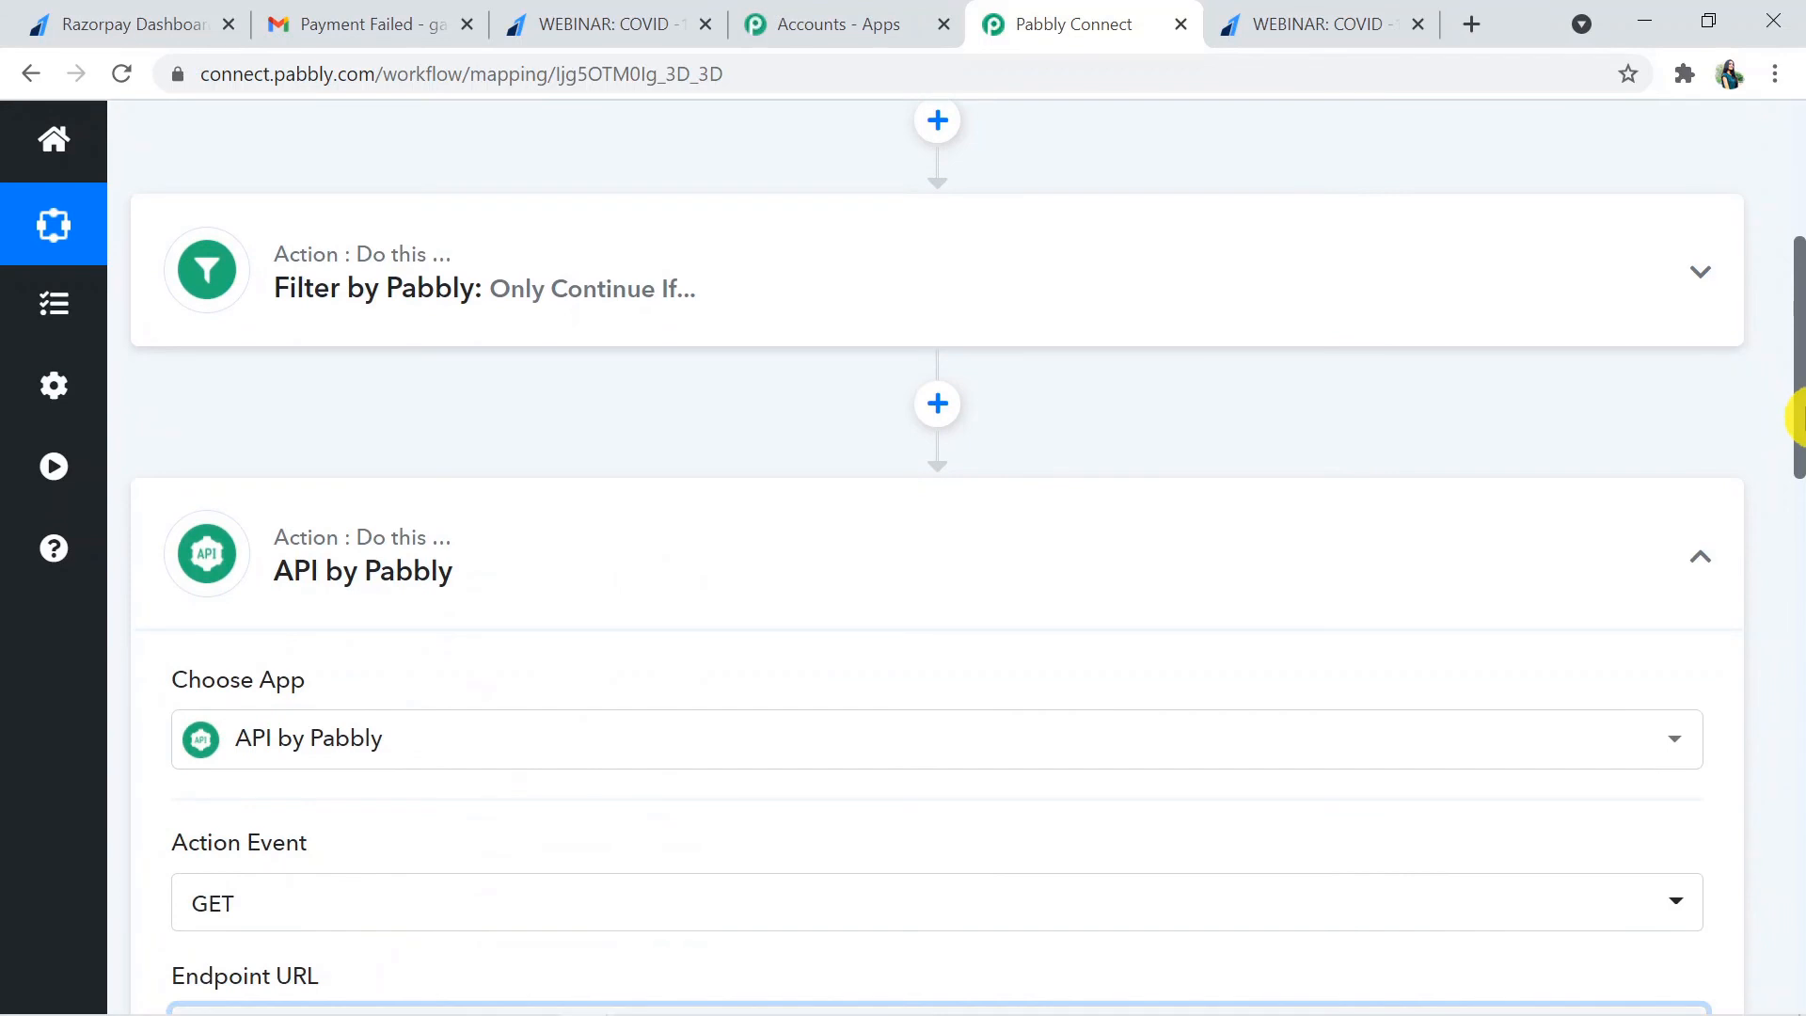